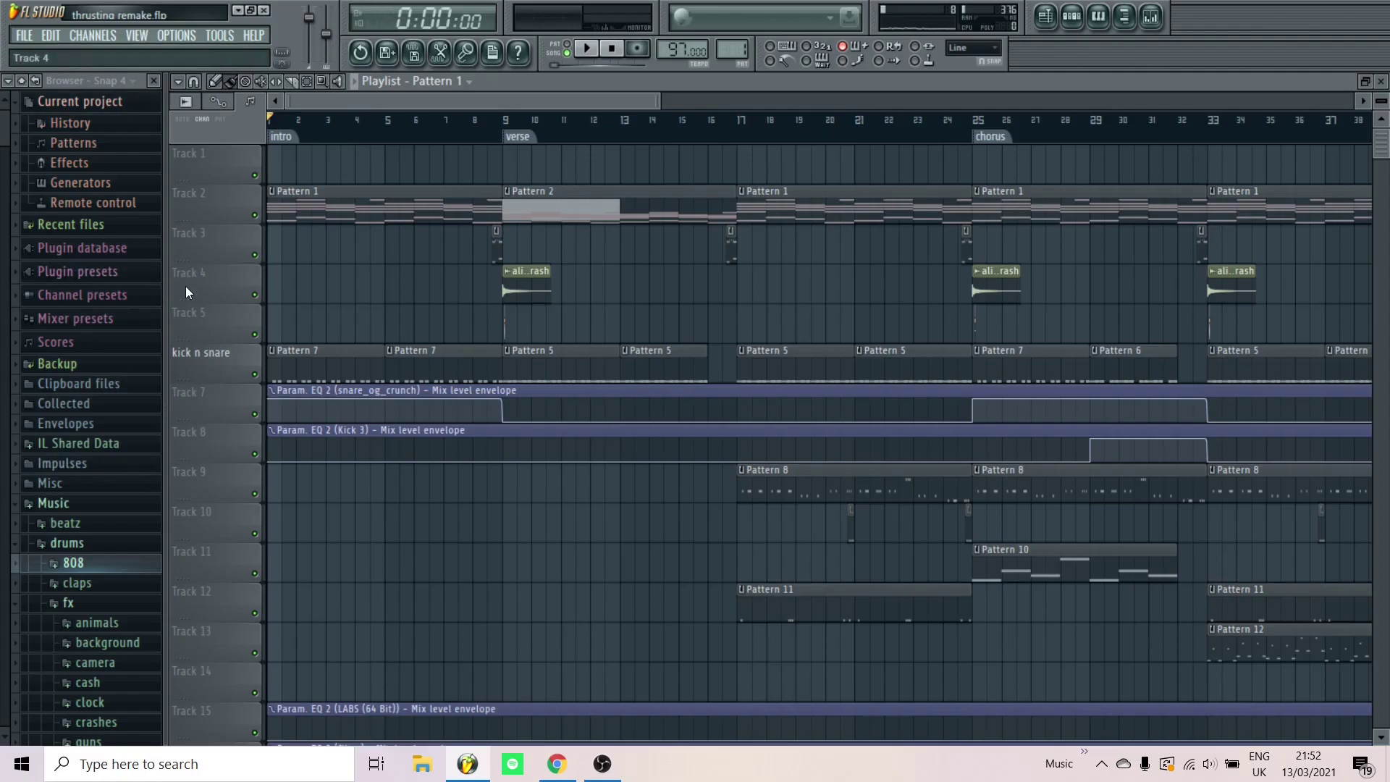
Select the intro section from bar 1 to bar 9 on the playlist timeline
scroll(187, 287, "up", 3)
scroll(155, 282, "down", 3)
left_click_drag(509, 127, 269, 123)
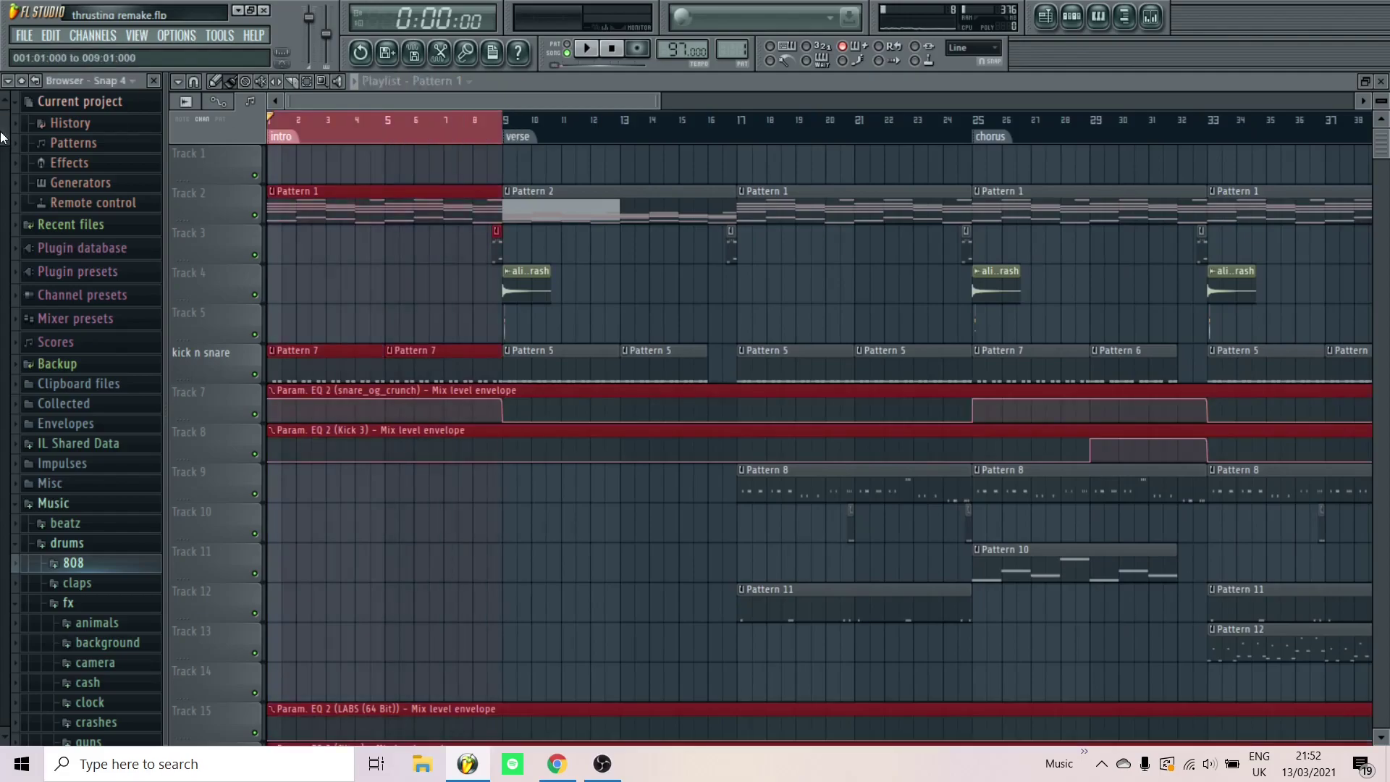
scroll(302, 285, "up", 1)
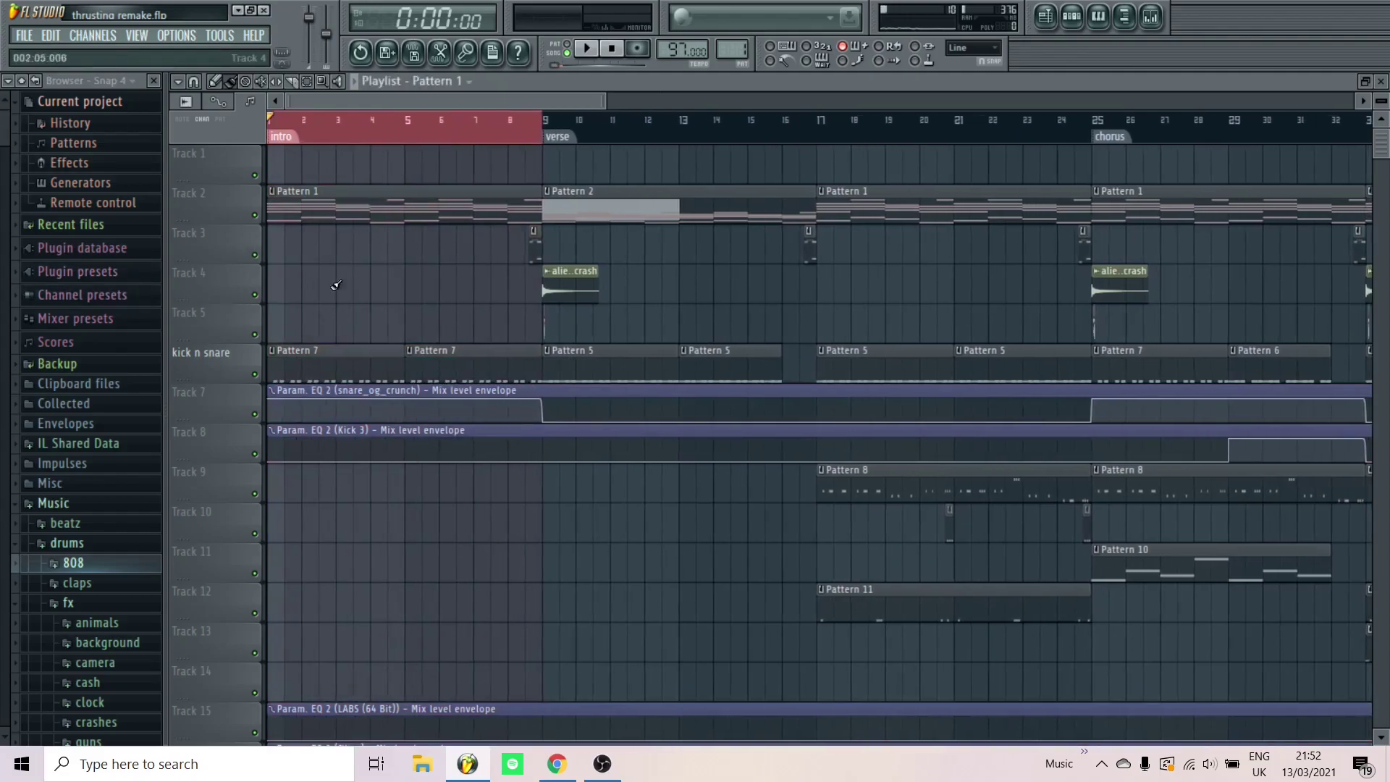
Mute the kick n snare track and Track 3 while auditioning the selected intro
left_click(259, 377)
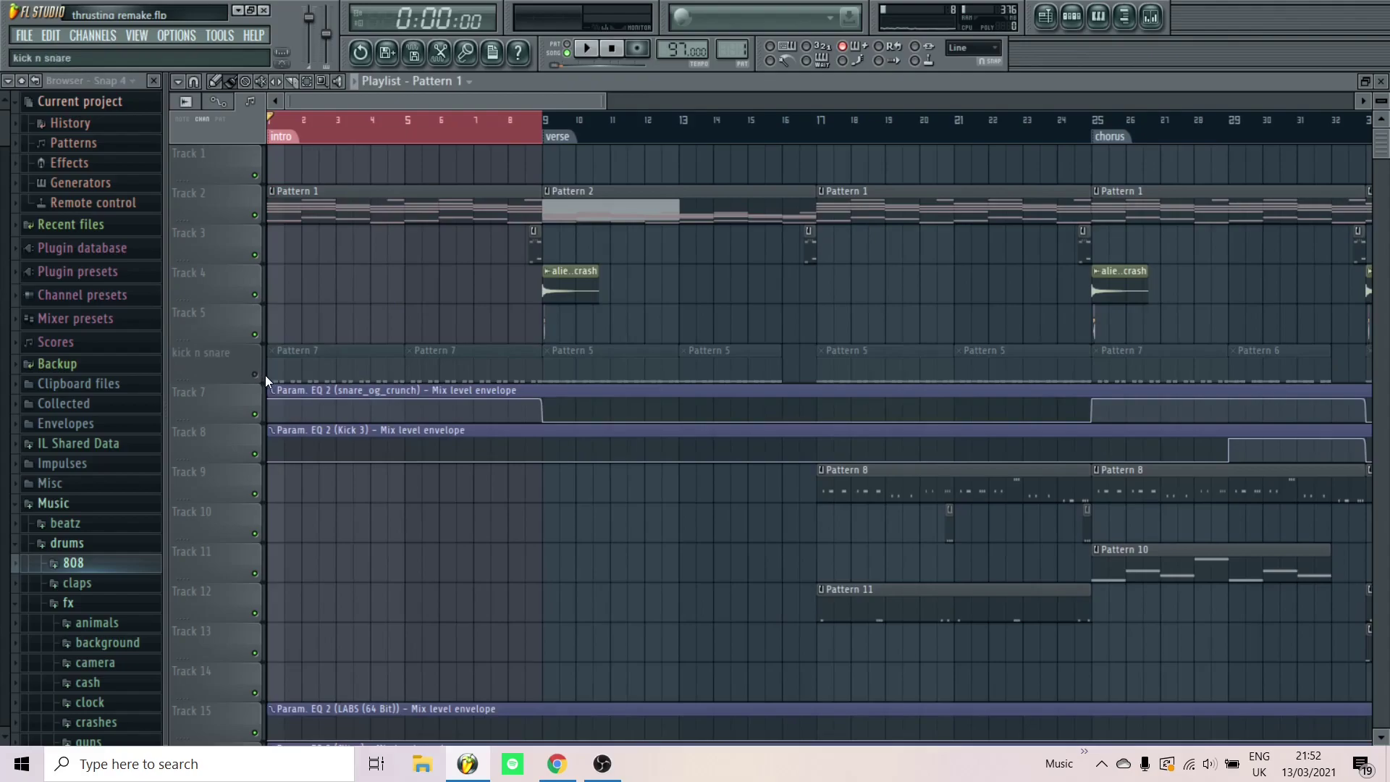
scroll(265, 375, "down", 1)
scroll(265, 375, "up", 1)
key("space")
scroll(383, 169, "down", 1)
scroll(383, 169, "down", 2)
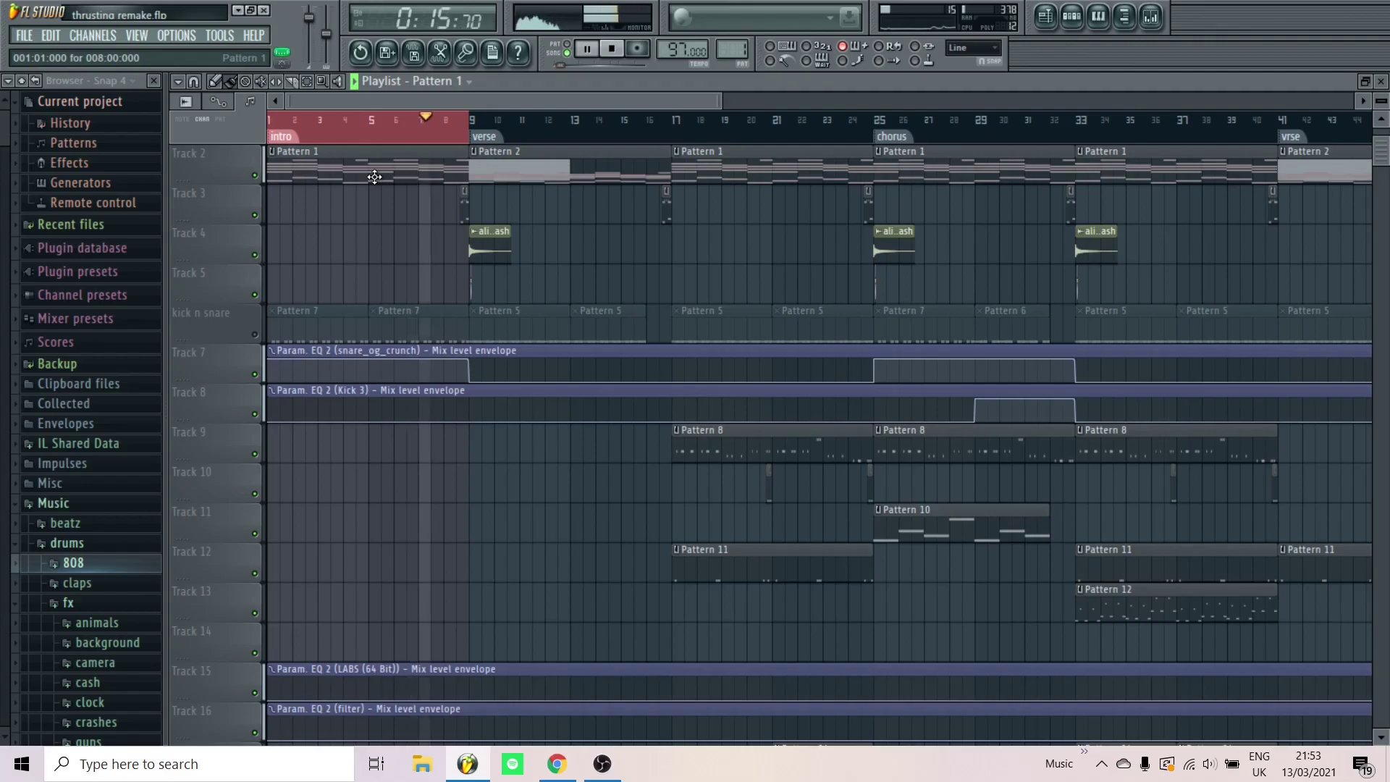
left_click(255, 215)
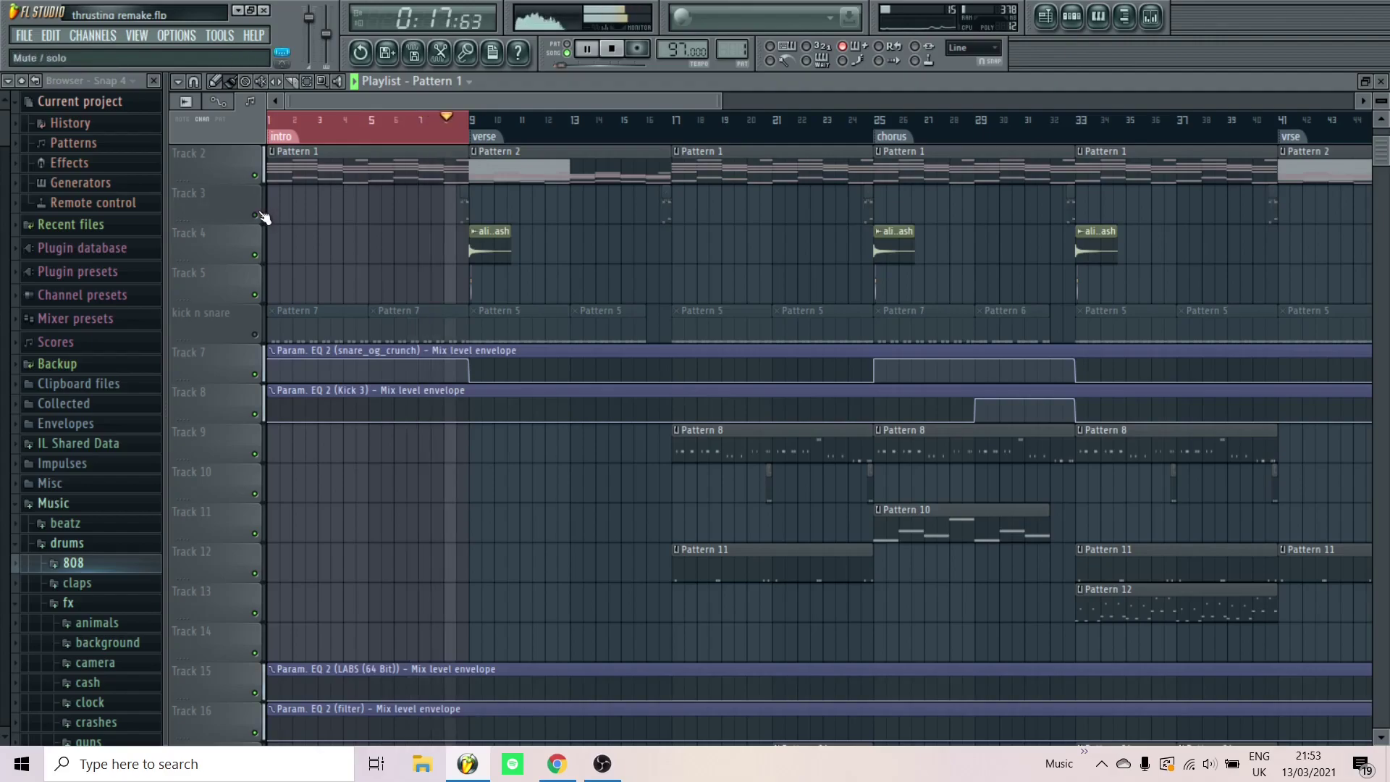
key("space")
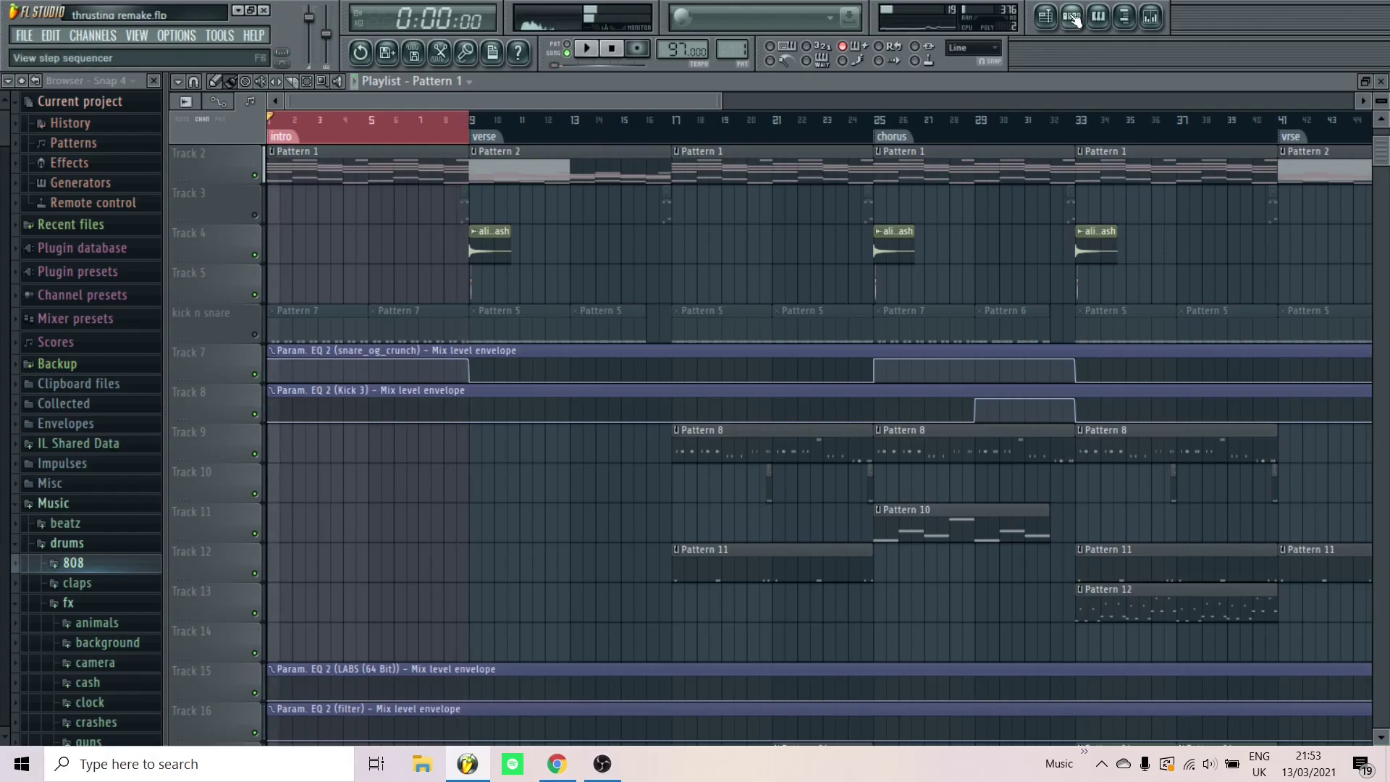
Show the step sequencer for Pattern 1 and inspect the LABS and Xpand!2 #2 piano instruments
left_click(1073, 17)
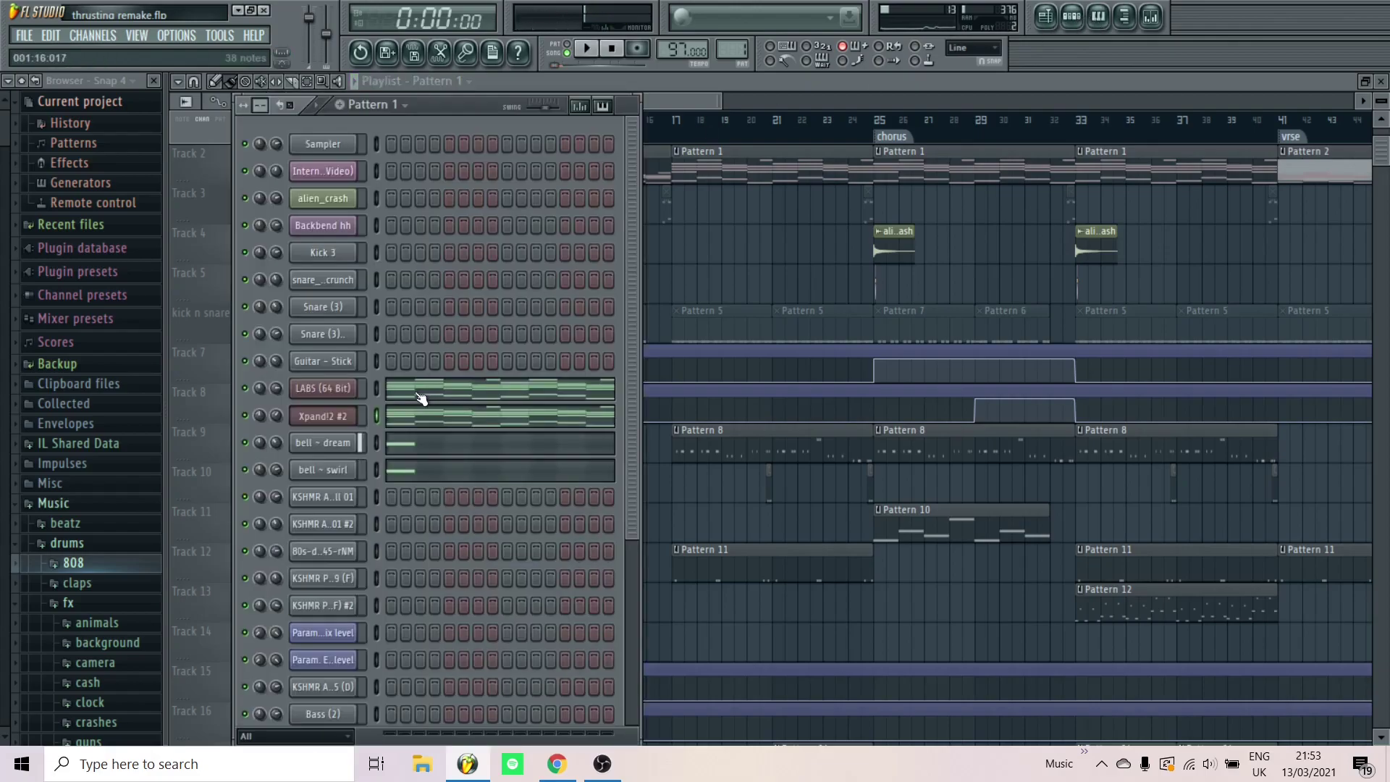
left_click(343, 392)
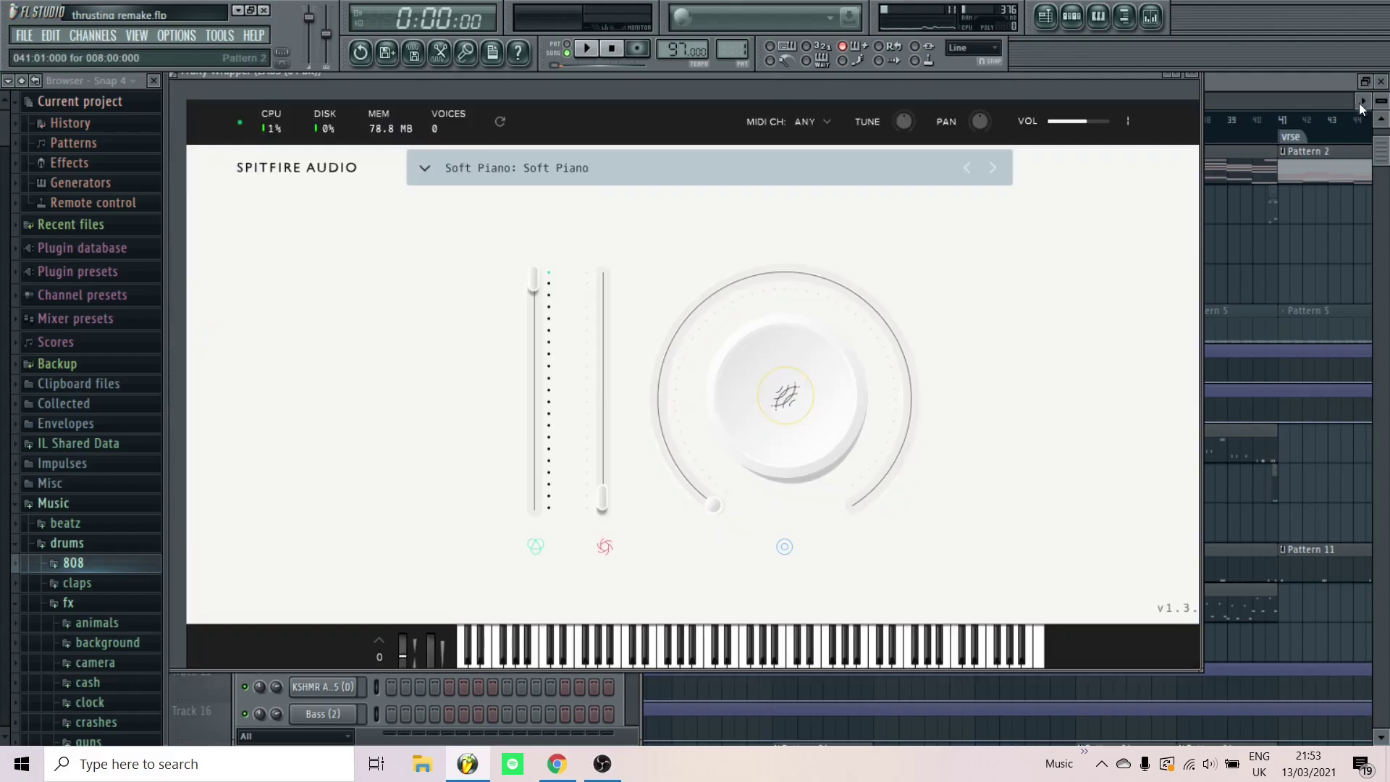
left_click(1197, 76)
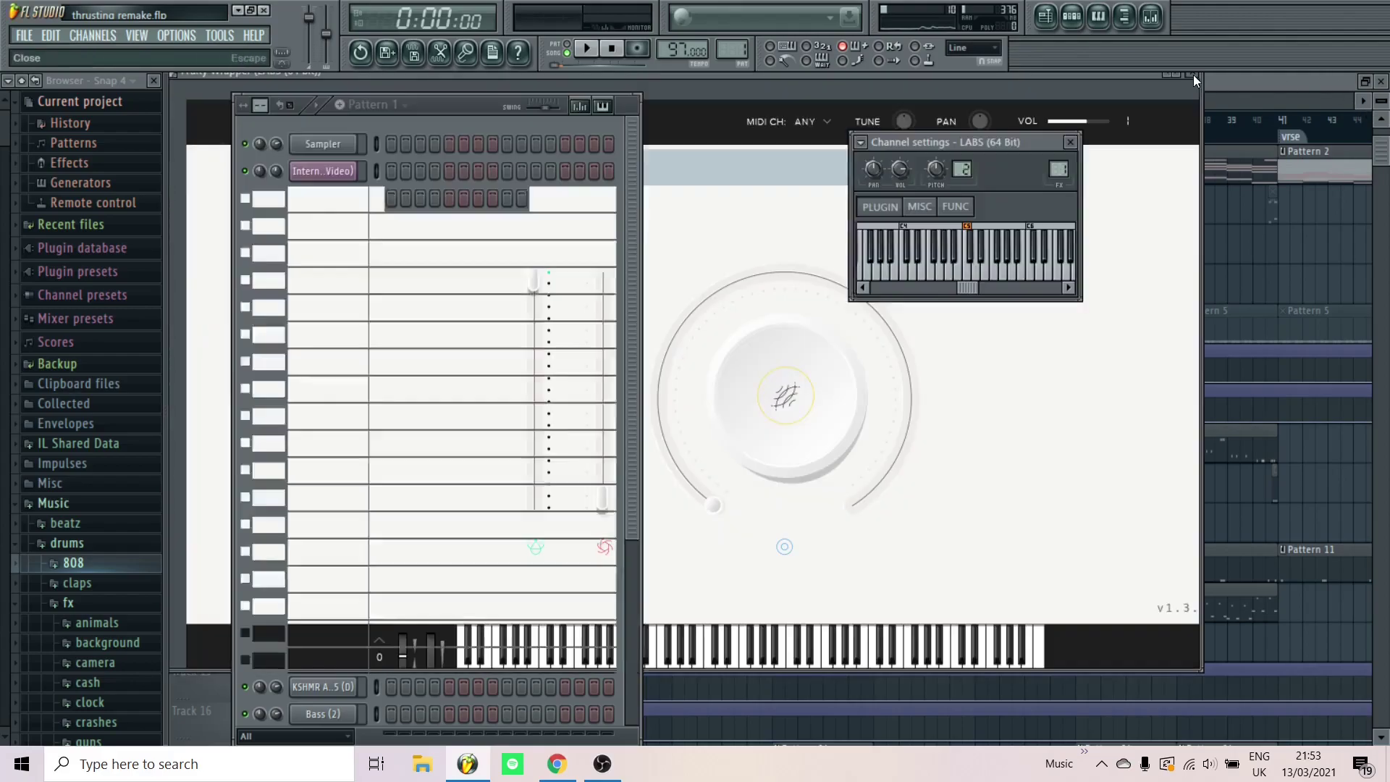
left_click(351, 419)
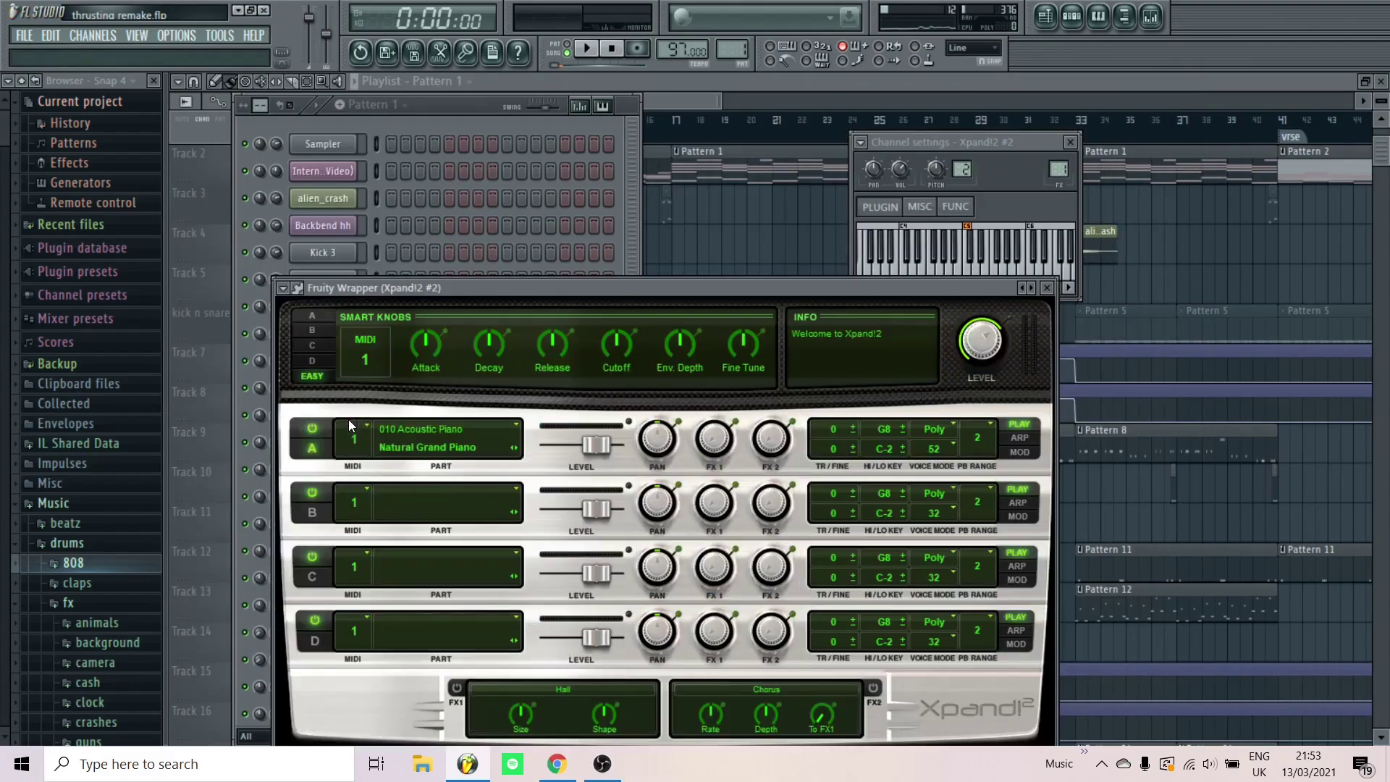
left_click(1047, 288)
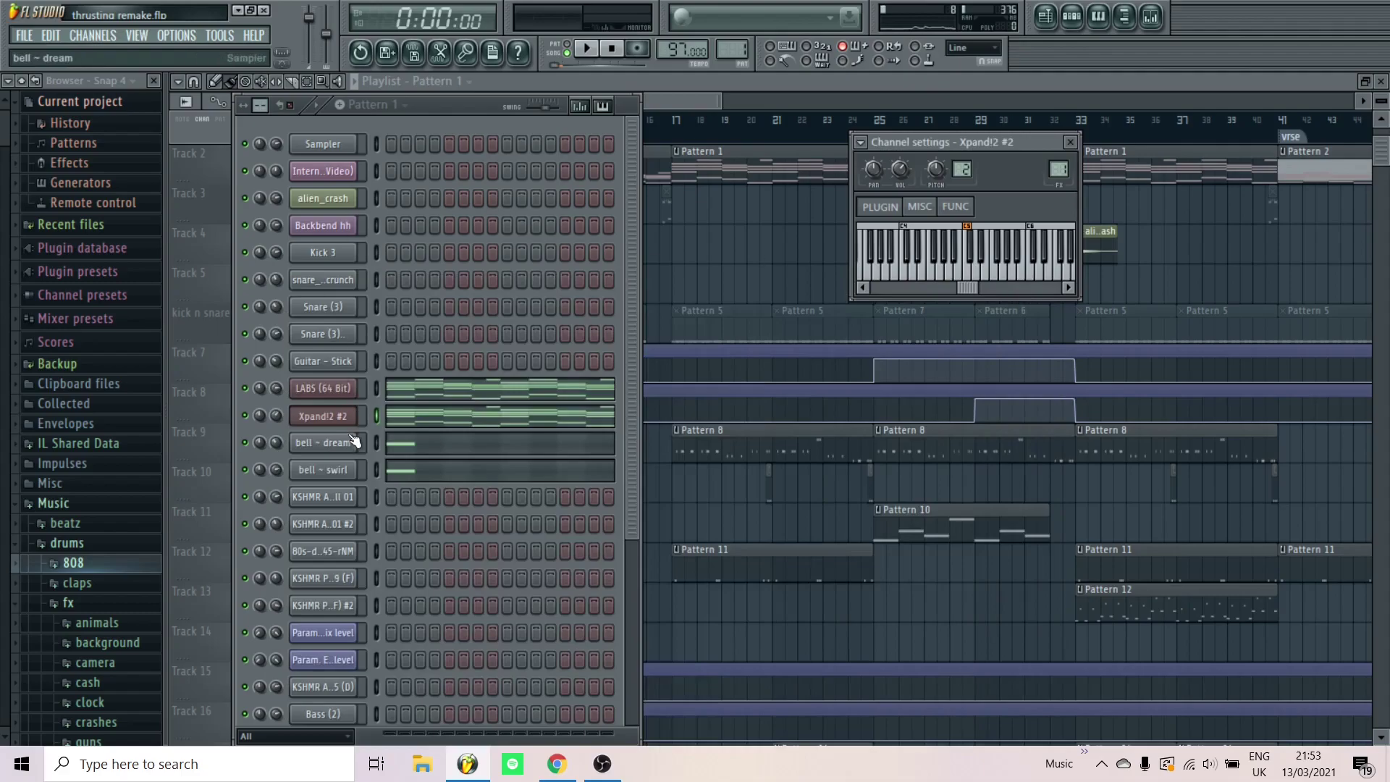
Mute the bell - dream and bell - swirl channels and audition the pattern's LABS and Xpand!2 #2 piano layers
left_click(246, 417)
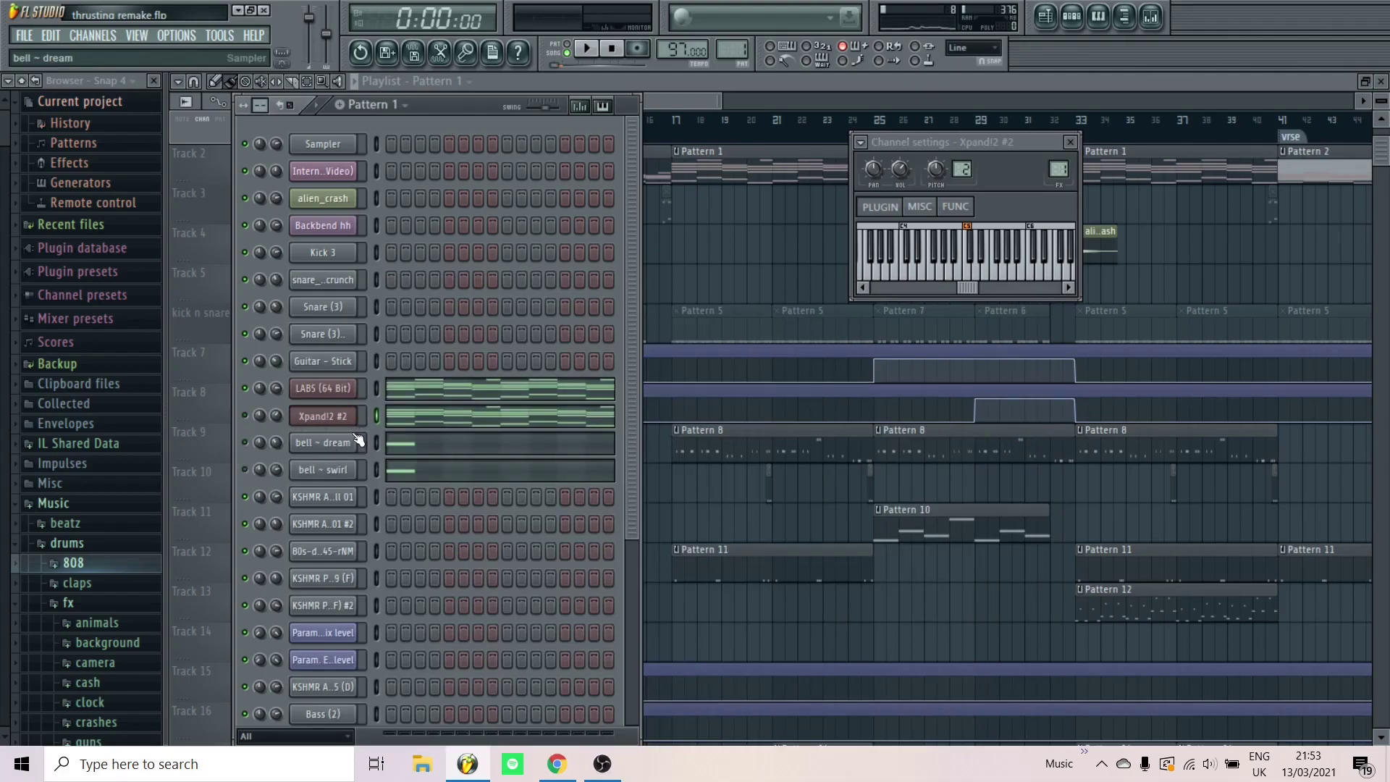
key("space")
key("space")
left_click(332, 393)
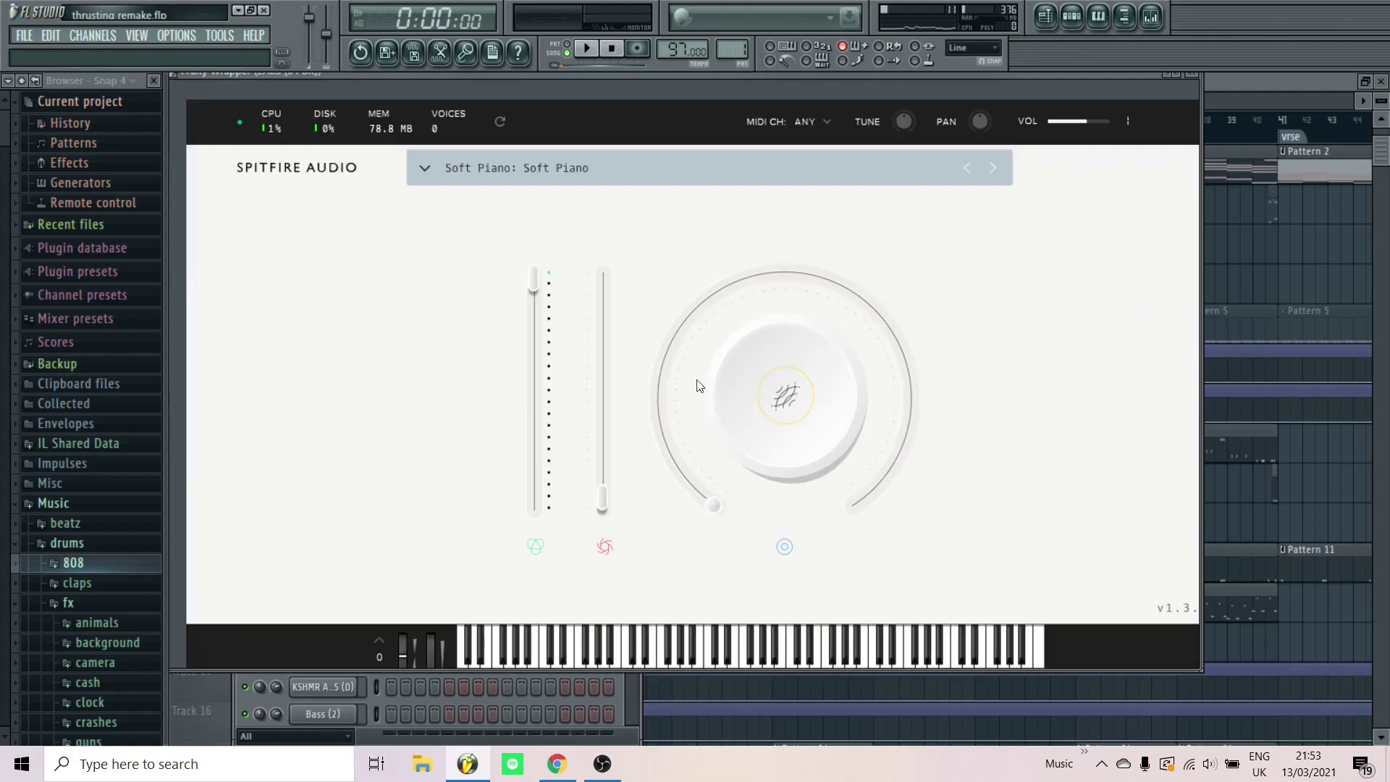
left_click(1192, 74)
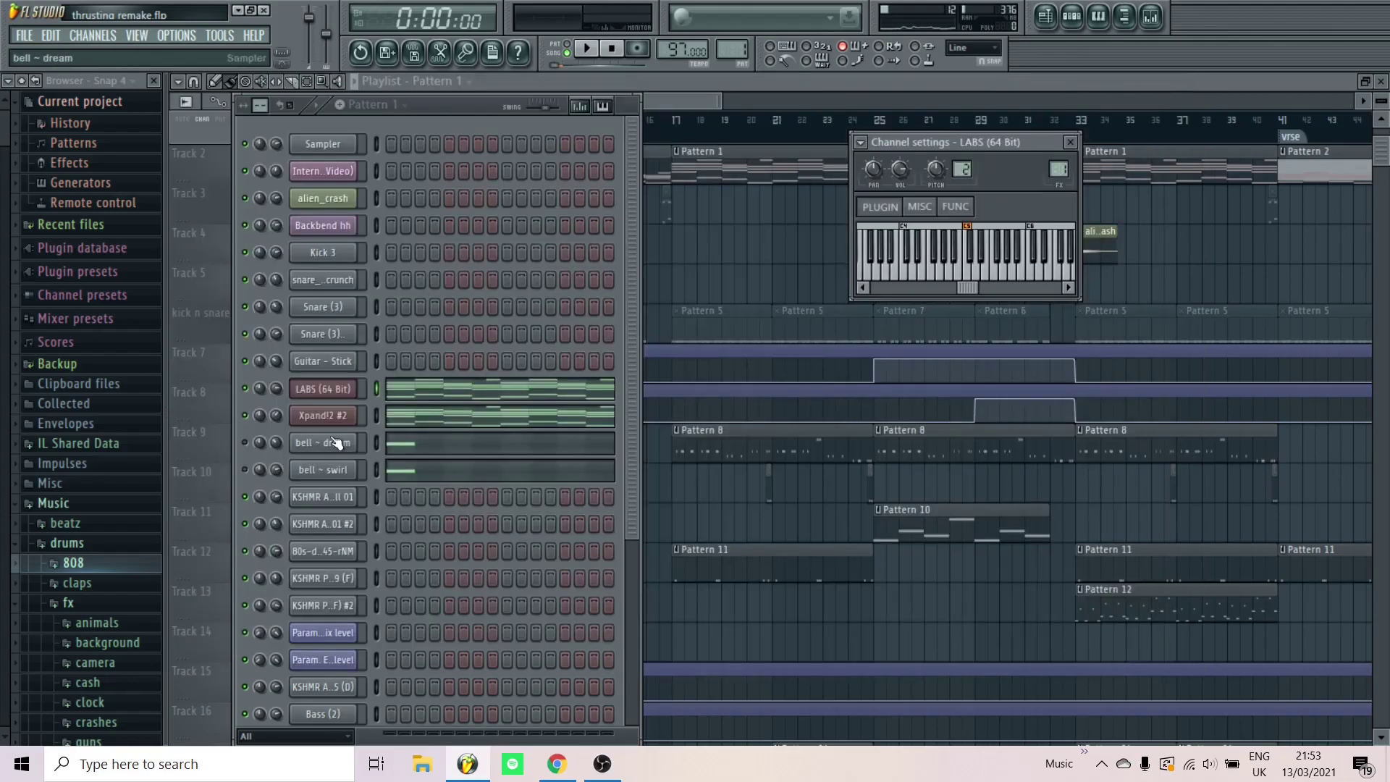
key("space")
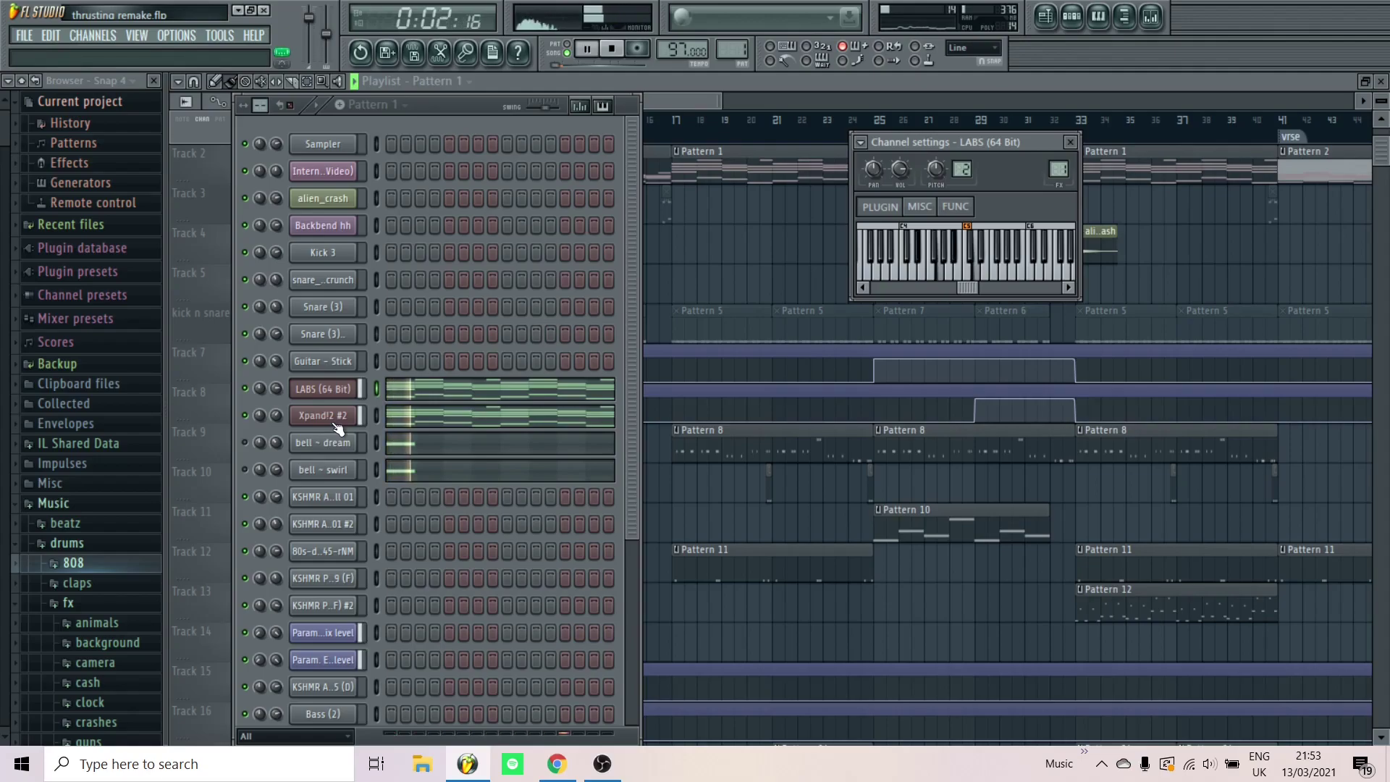
key("space")
Examine the Xpand!2 #2 chord notes in the piano roll and audition the high G5 note in bar 4
left_click(407, 420)
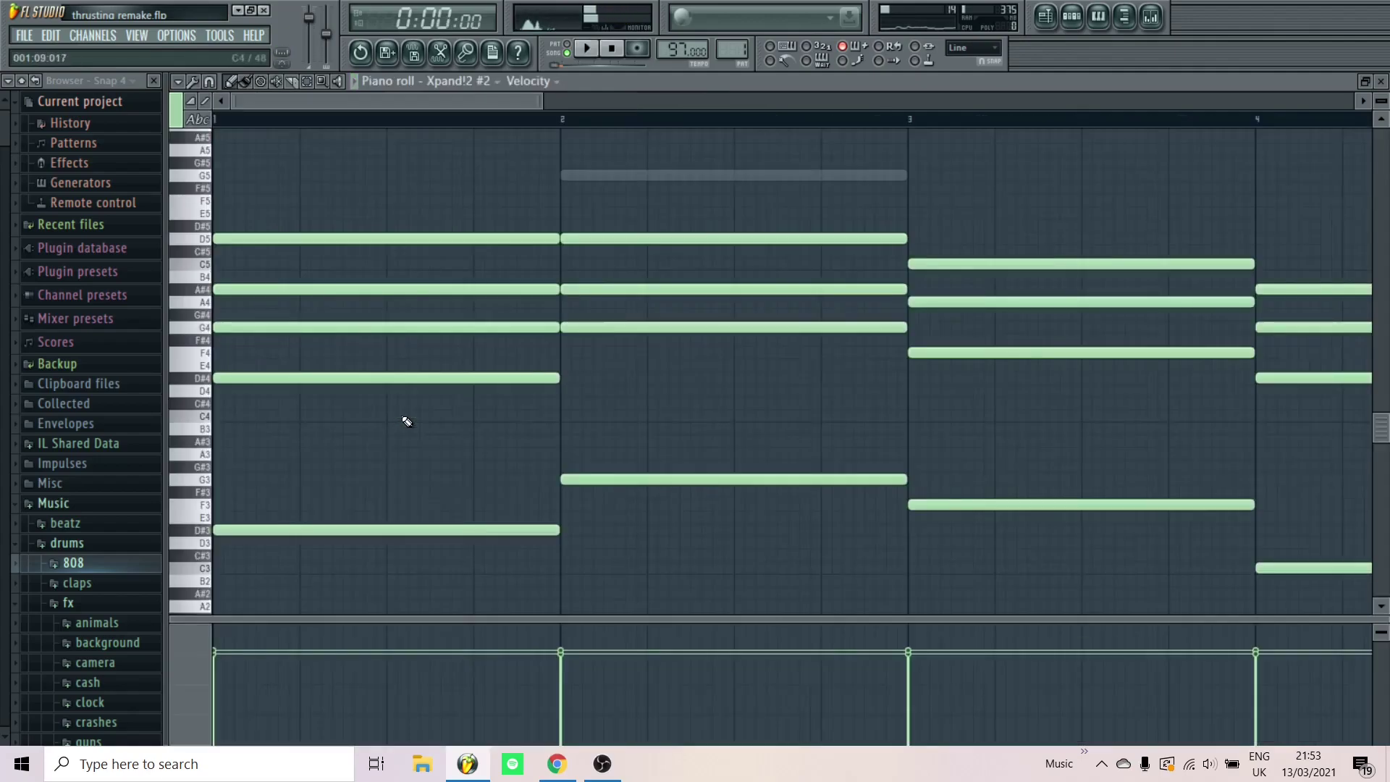
scroll(406, 422, "down", 5, "ctrl")
scroll(307, 307, "down", 1)
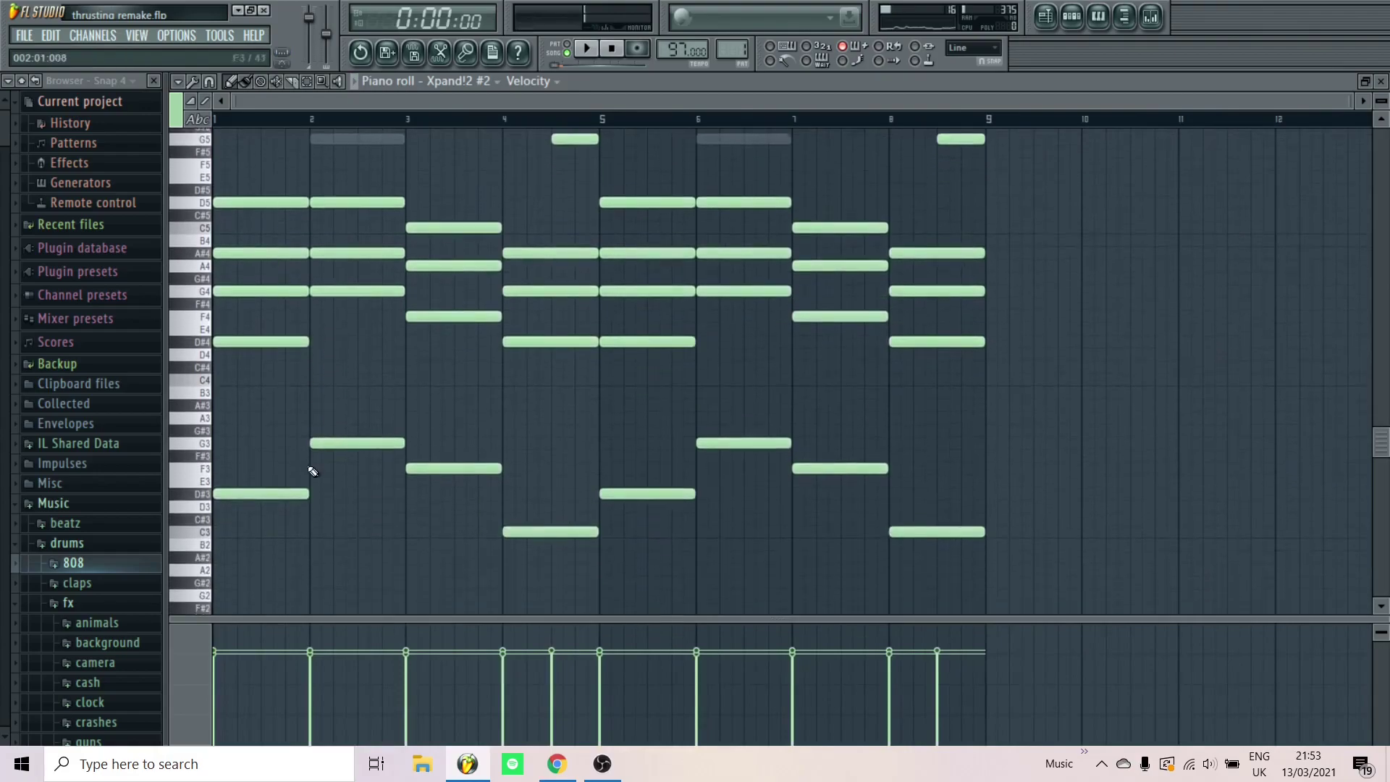
scroll(528, 488, "up", 3)
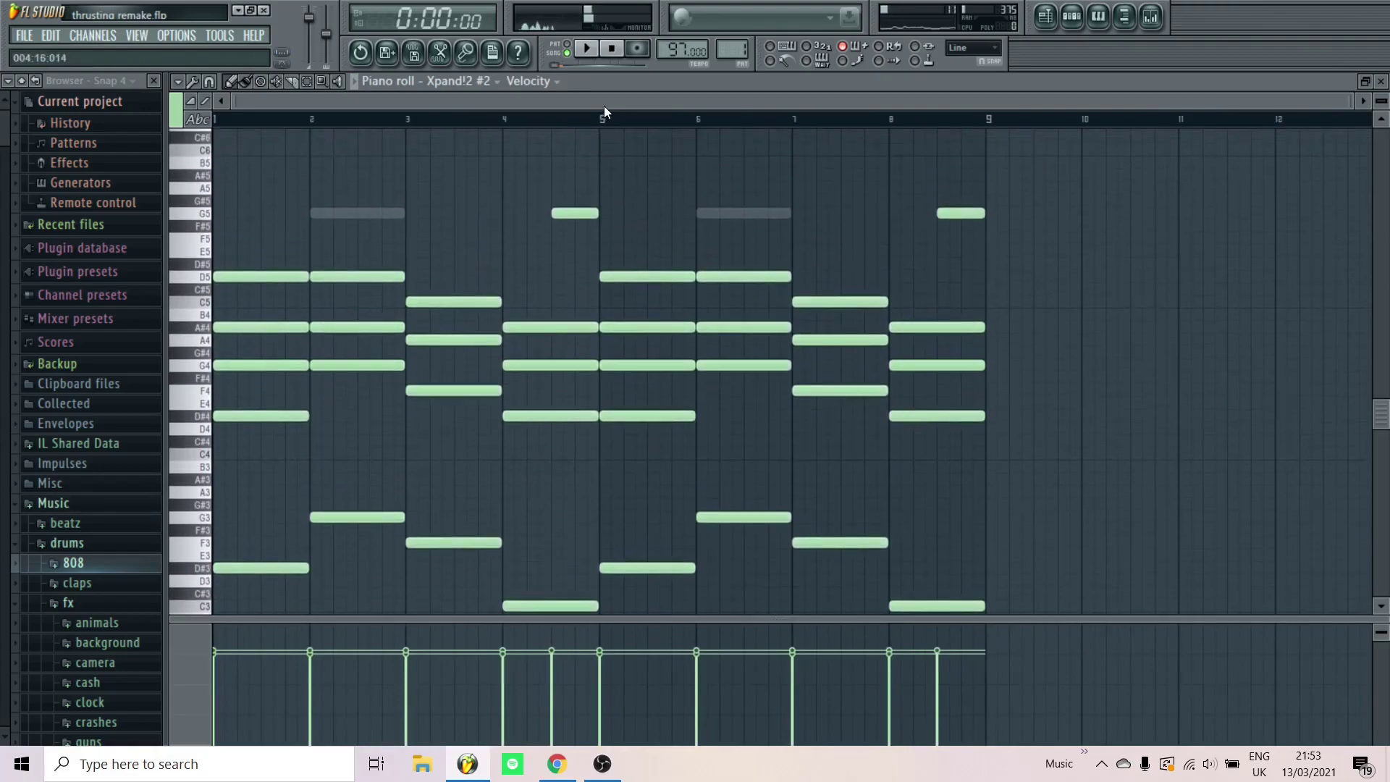
scroll(604, 109, "up", 4, "ctrl")
left_click(536, 123)
key("space")
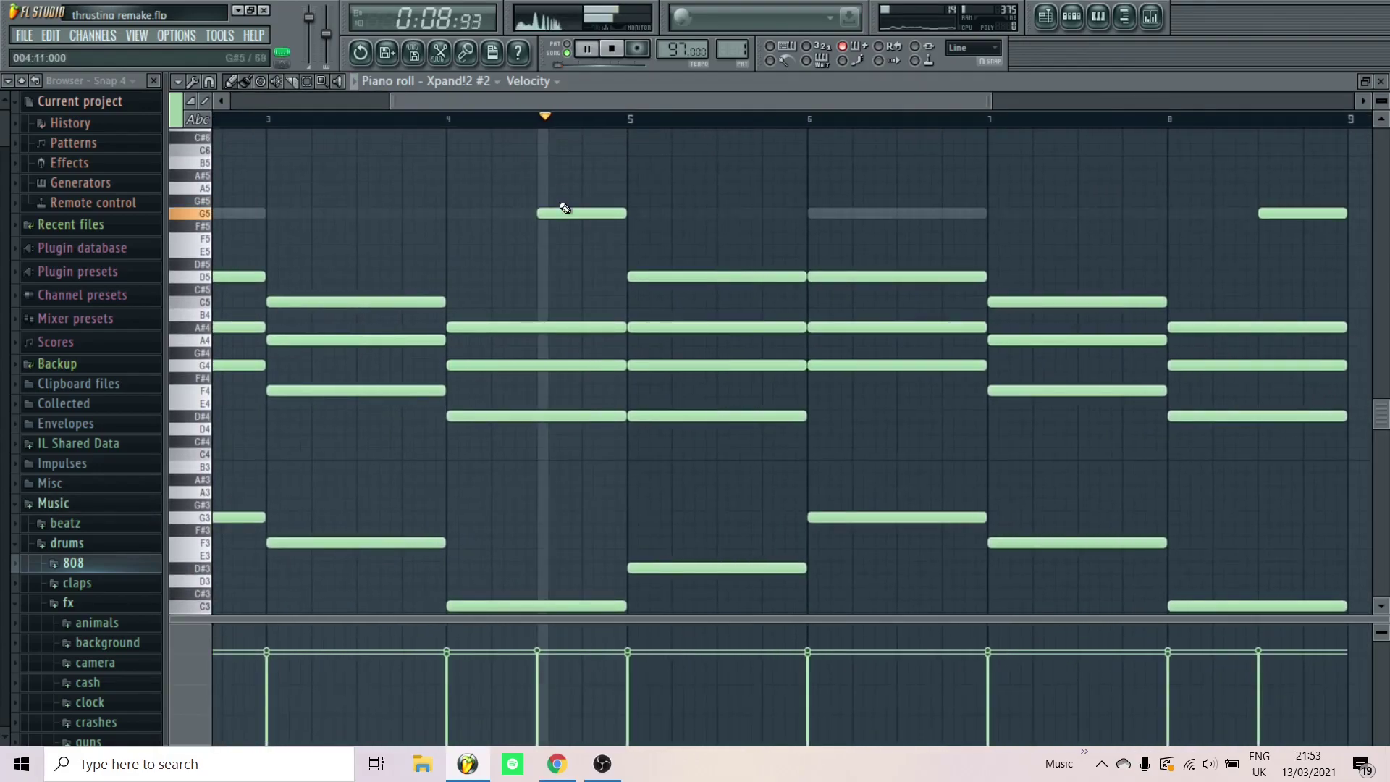
key("space")
scroll(564, 208, "down", 2, "ctrl")
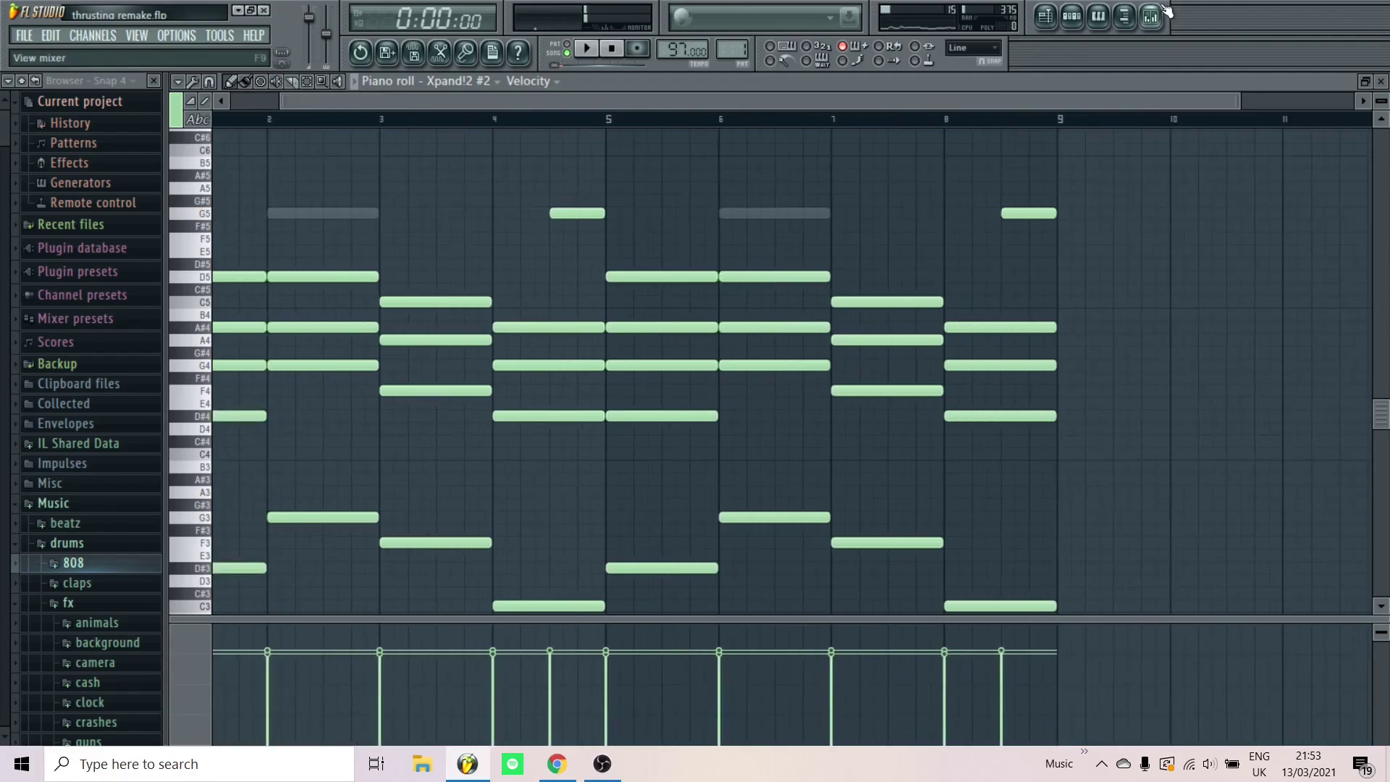
Review the Fruity Reeverb 2, Stereo Enhancer and Parametric EQ 2 effects on the LABS mixer track and return to the playlist
left_click(1151, 16)
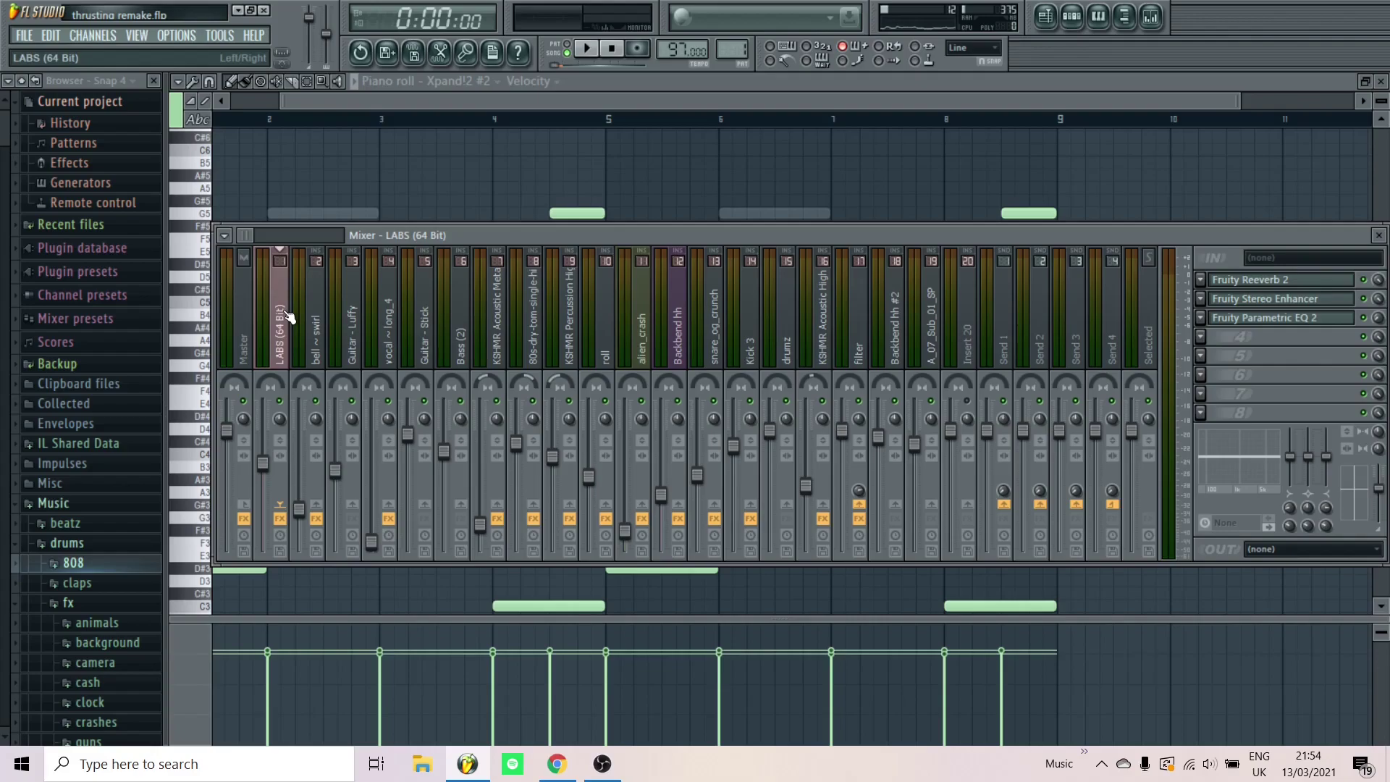
left_click(1262, 289)
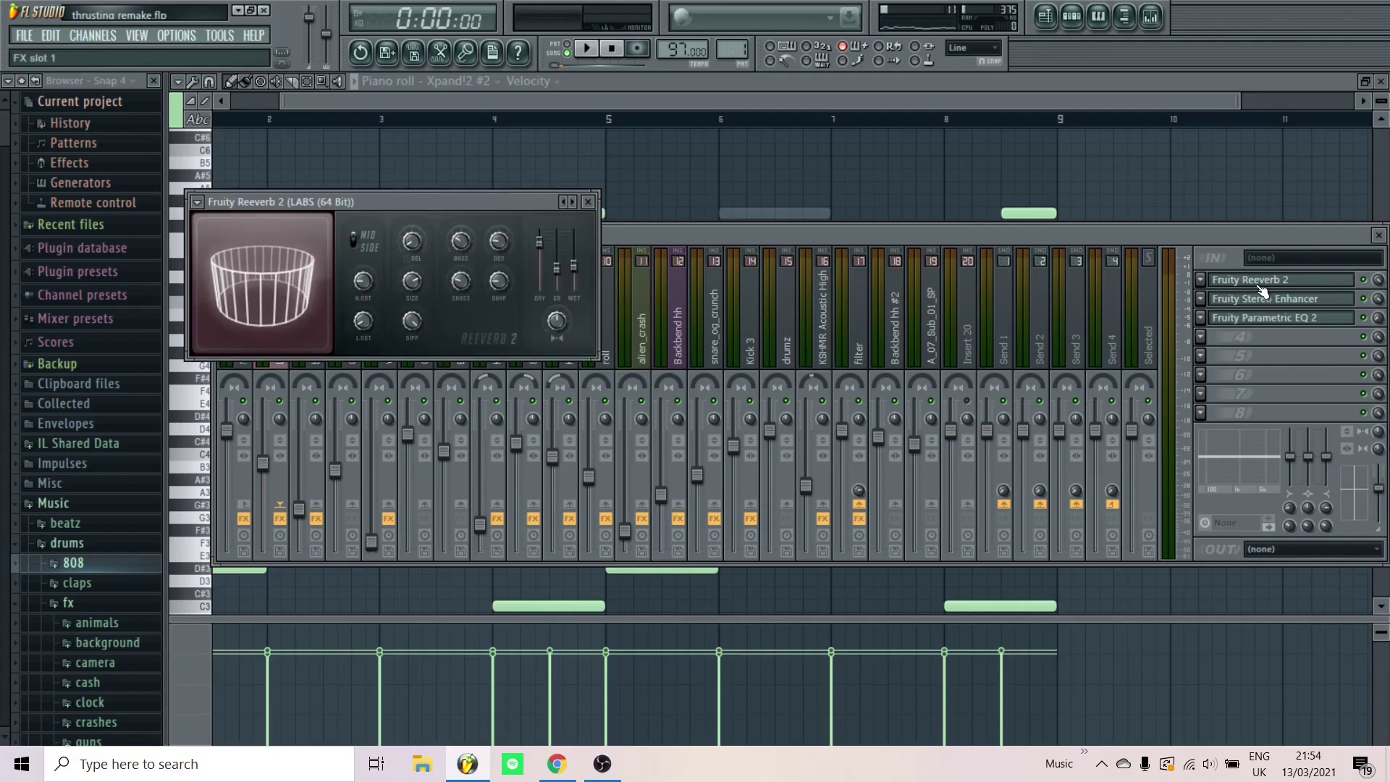
left_click(1262, 289)
left_click(1267, 303)
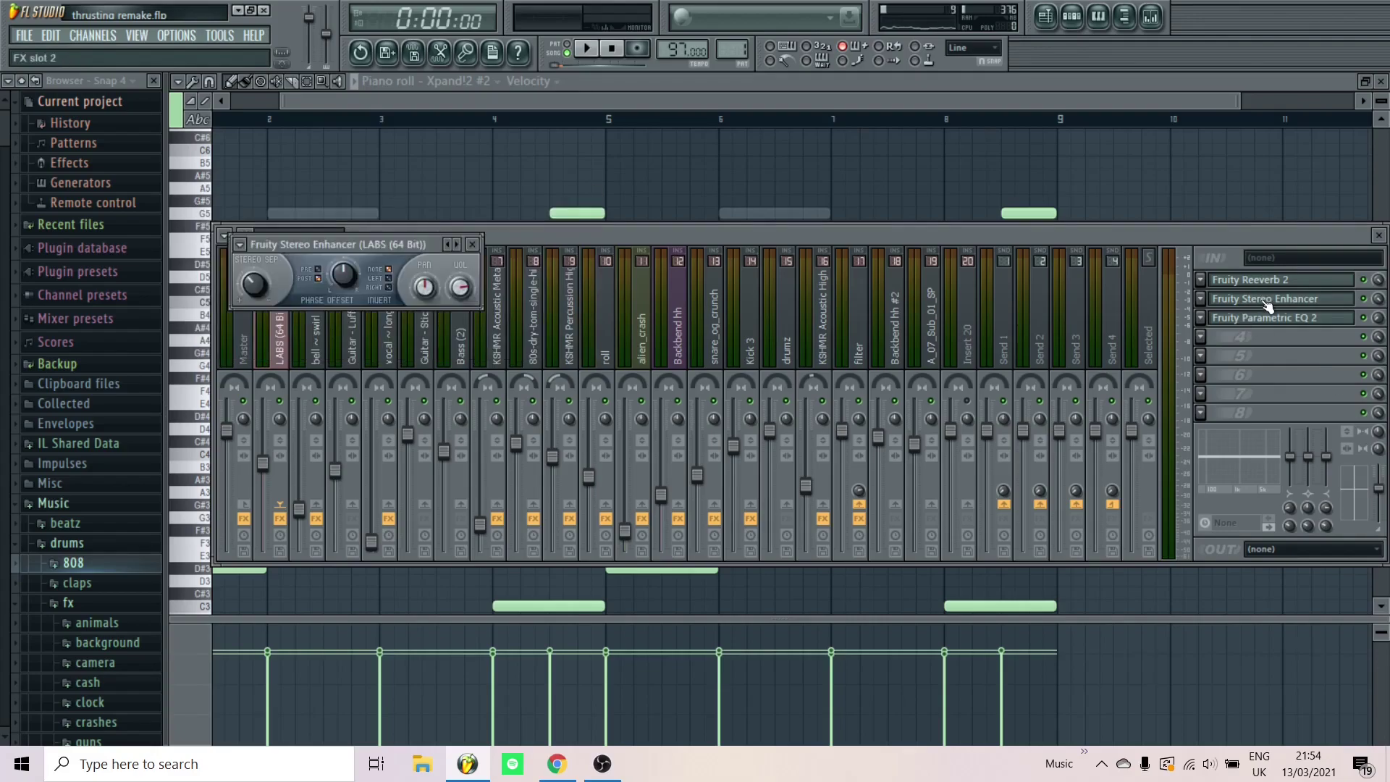
left_click(1267, 303)
left_click(1273, 318)
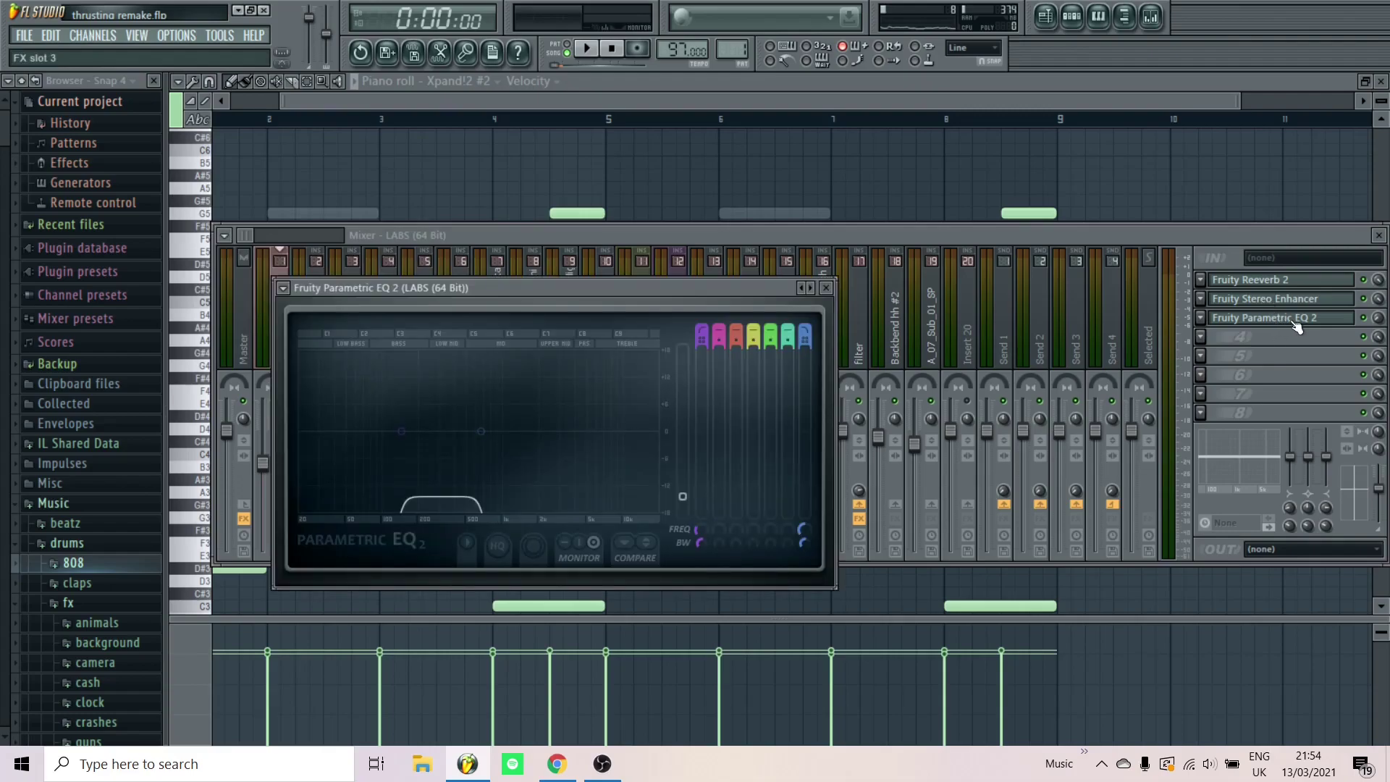
left_click(1296, 322)
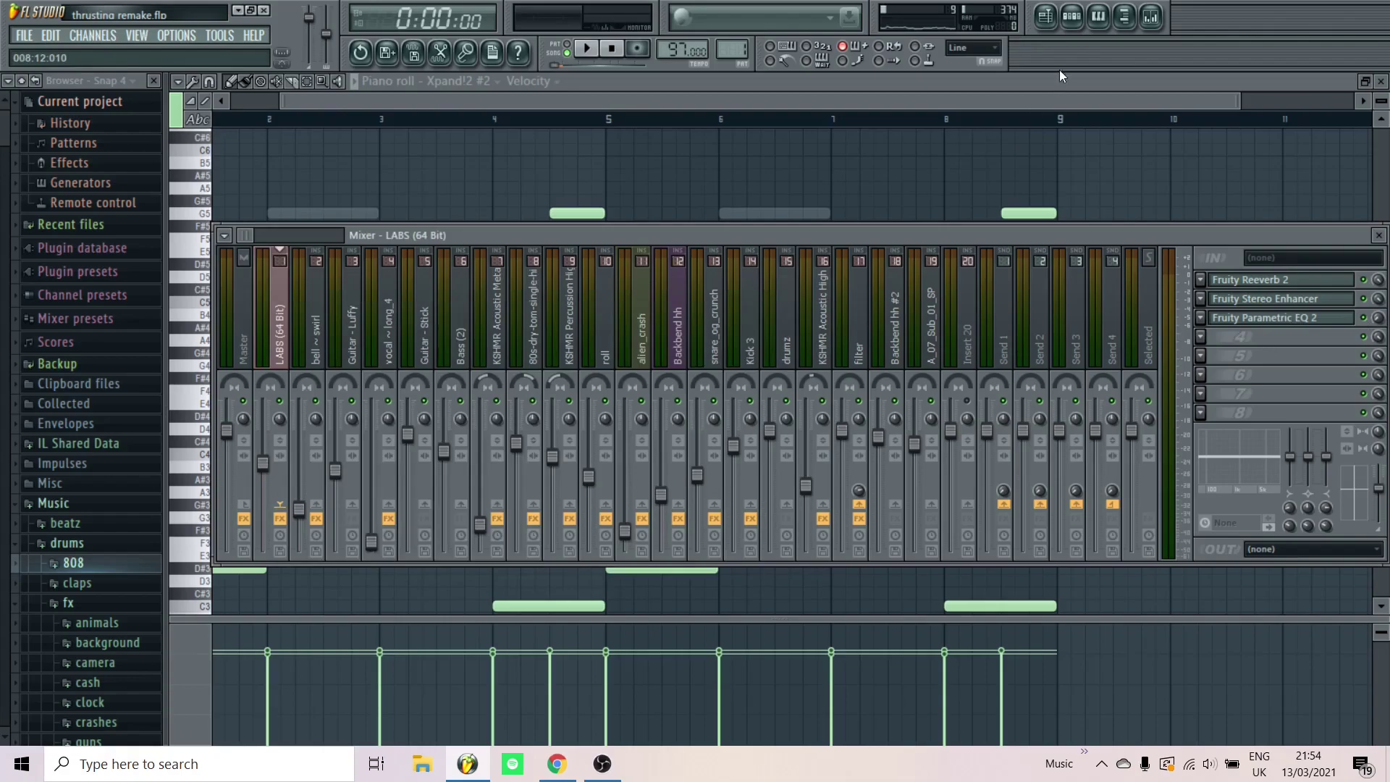
left_click(1050, 26)
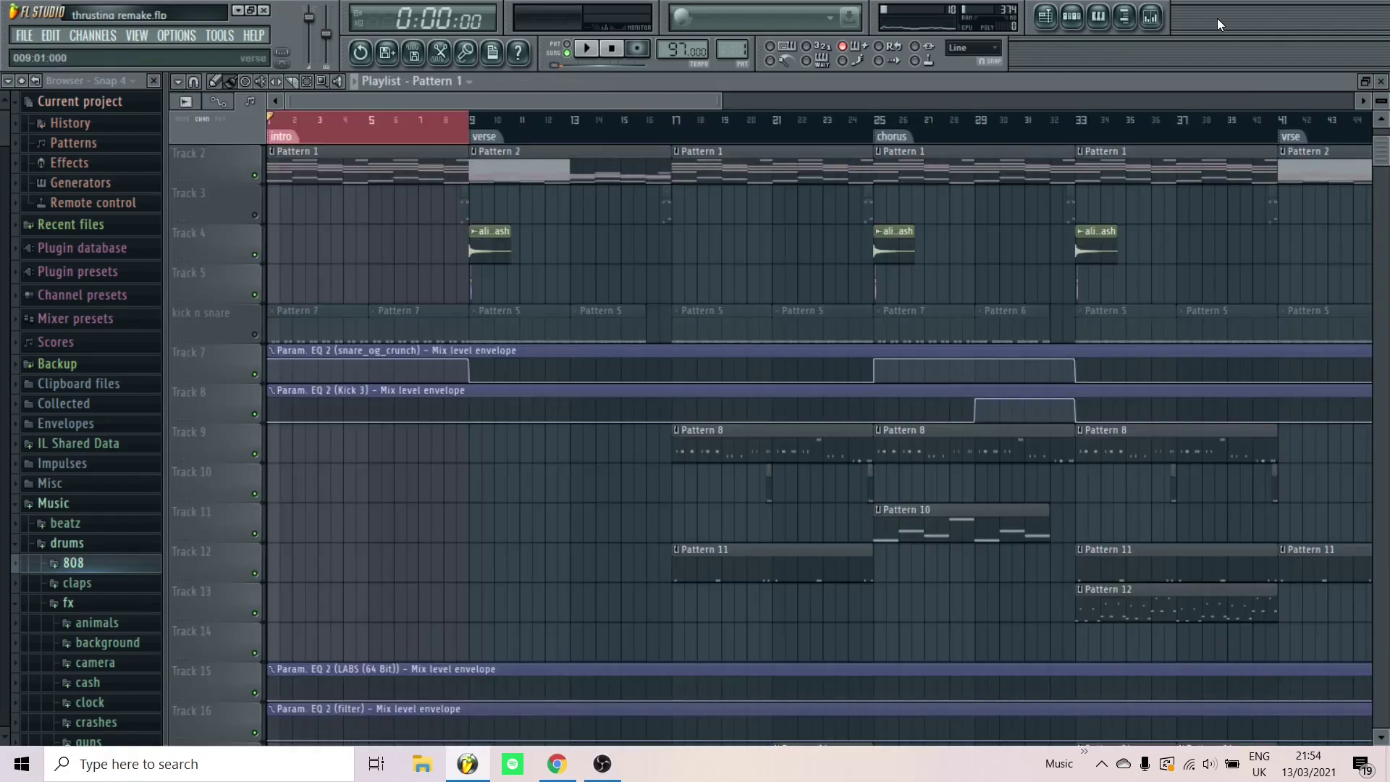
Toggle the mutes of the LABS and Xpand!2 #2 channels in the step sequencer and audition the pattern's bell layers
left_click(1098, 16)
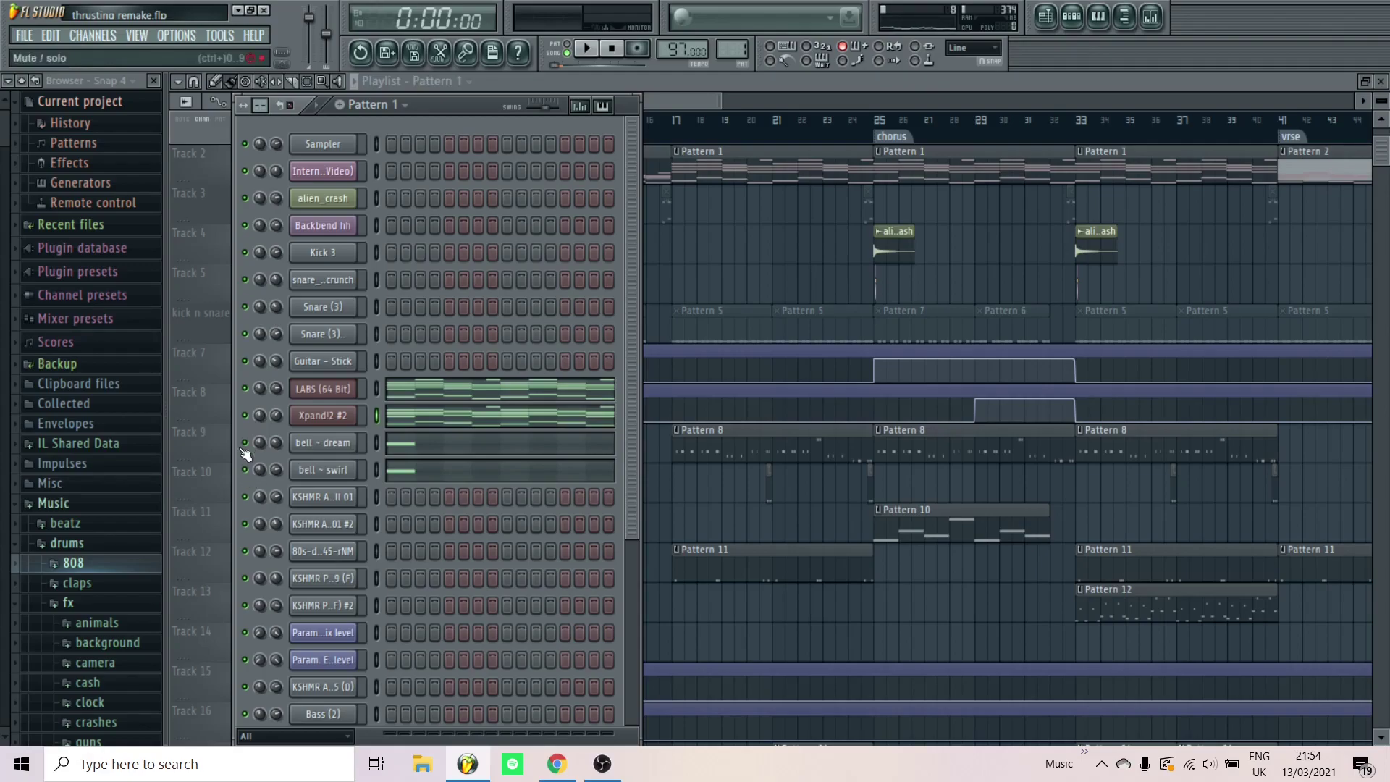
key("space")
key("space")
left_click(246, 388)
left_click(246, 415)
key("space")
key("space")
key("F6")
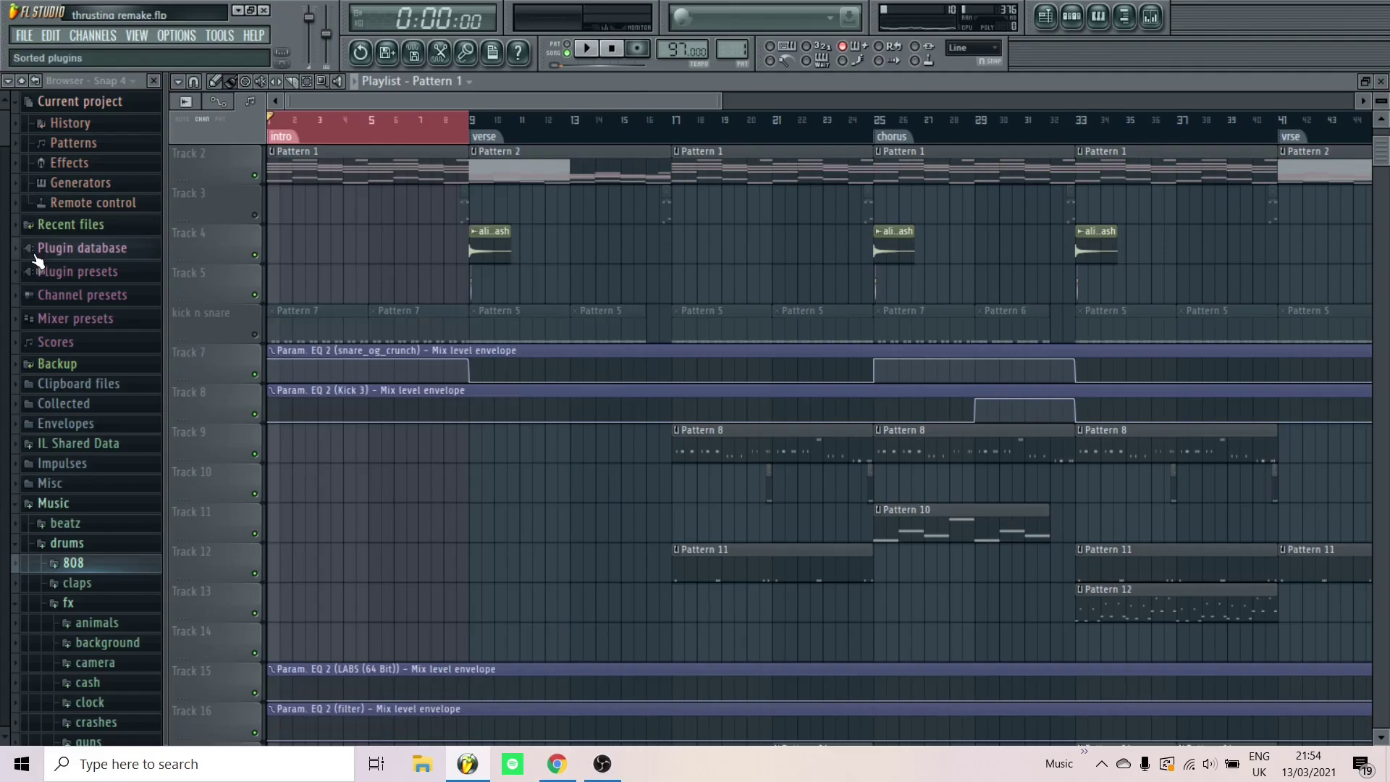
Unmute the kick n snare track and audition the intro with its drums
scroll(238, 346, "up", 2)
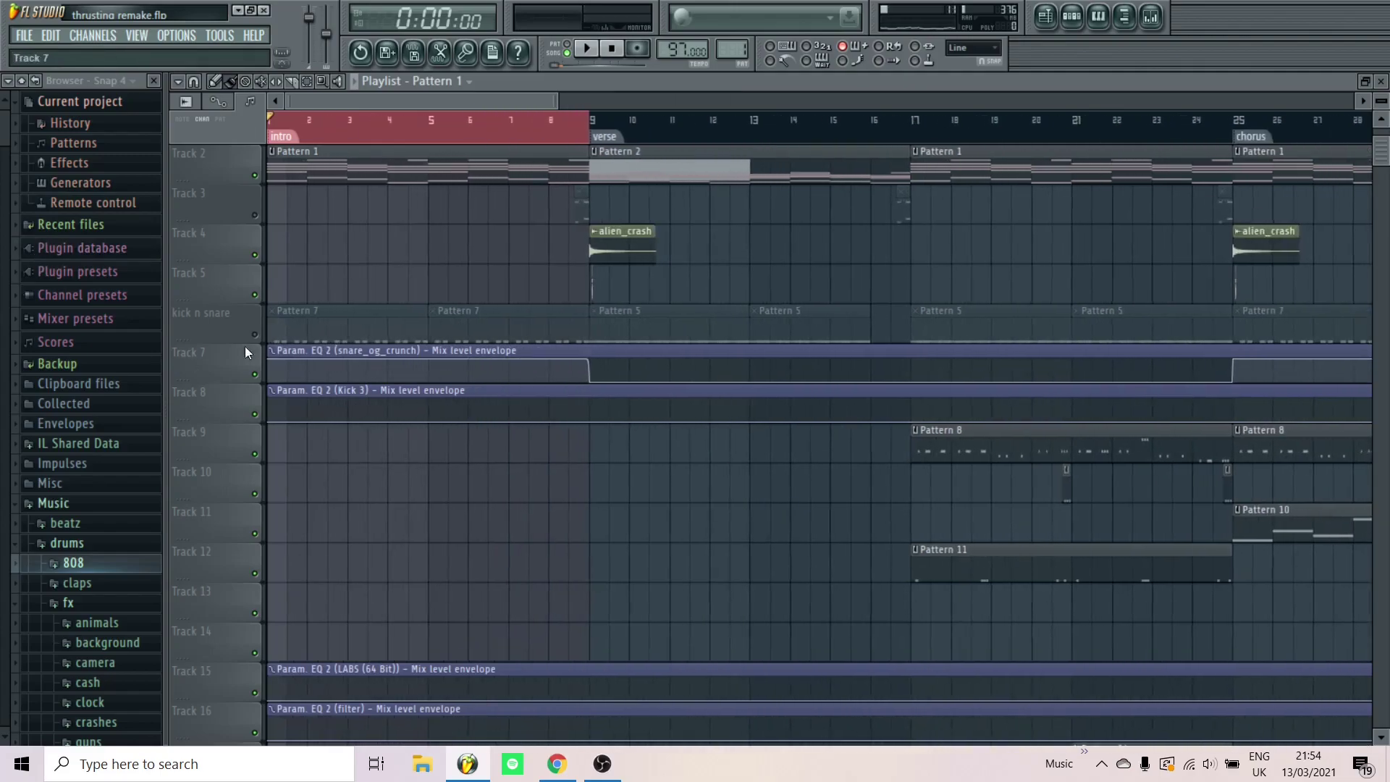
scroll(249, 345, "down", 2)
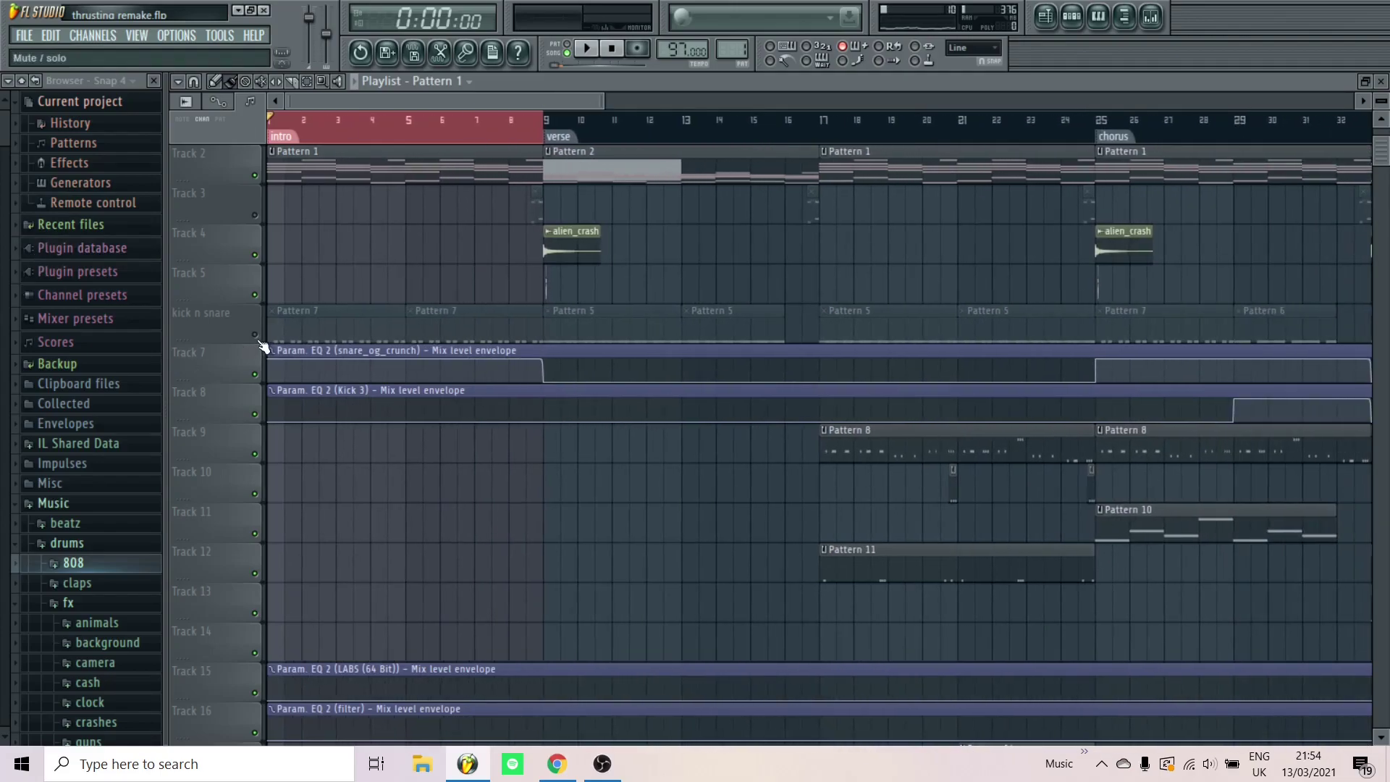
left_click(260, 342)
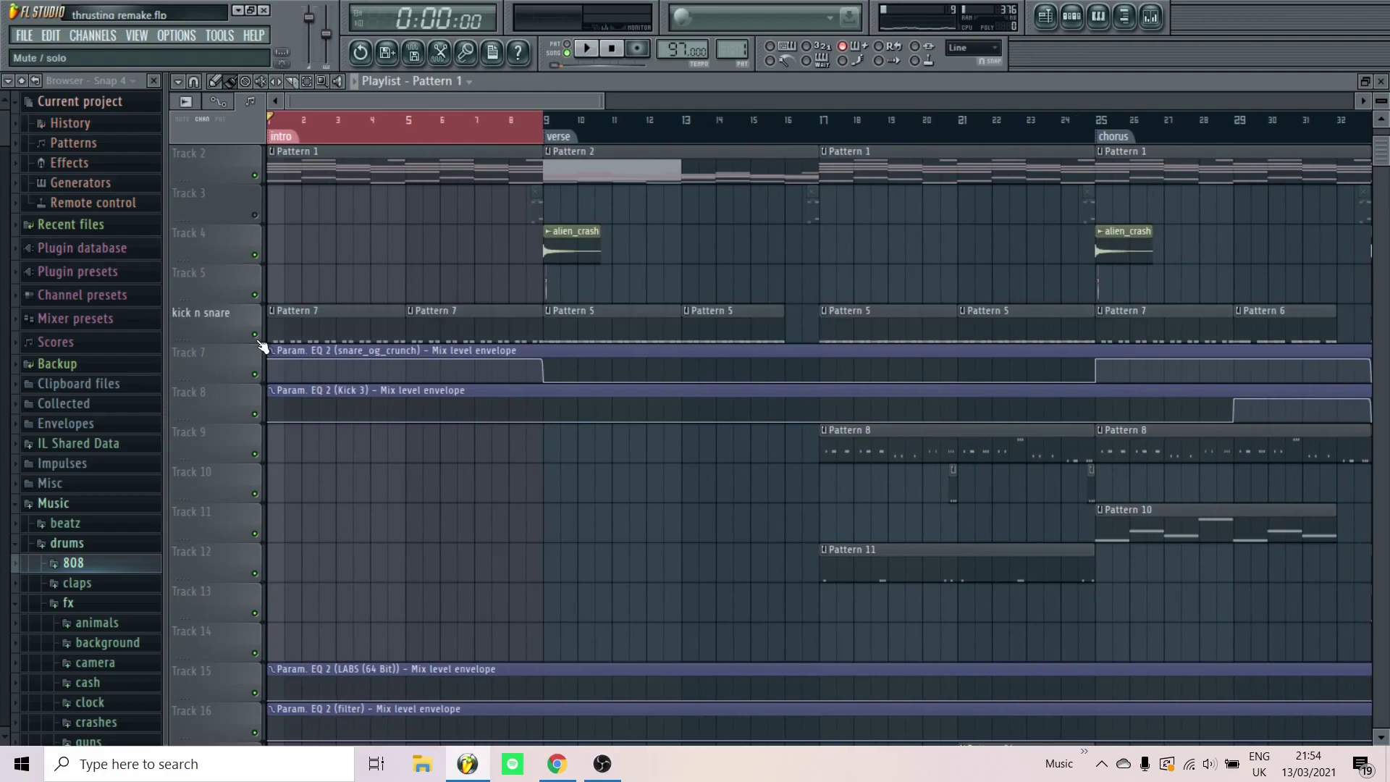
key("space")
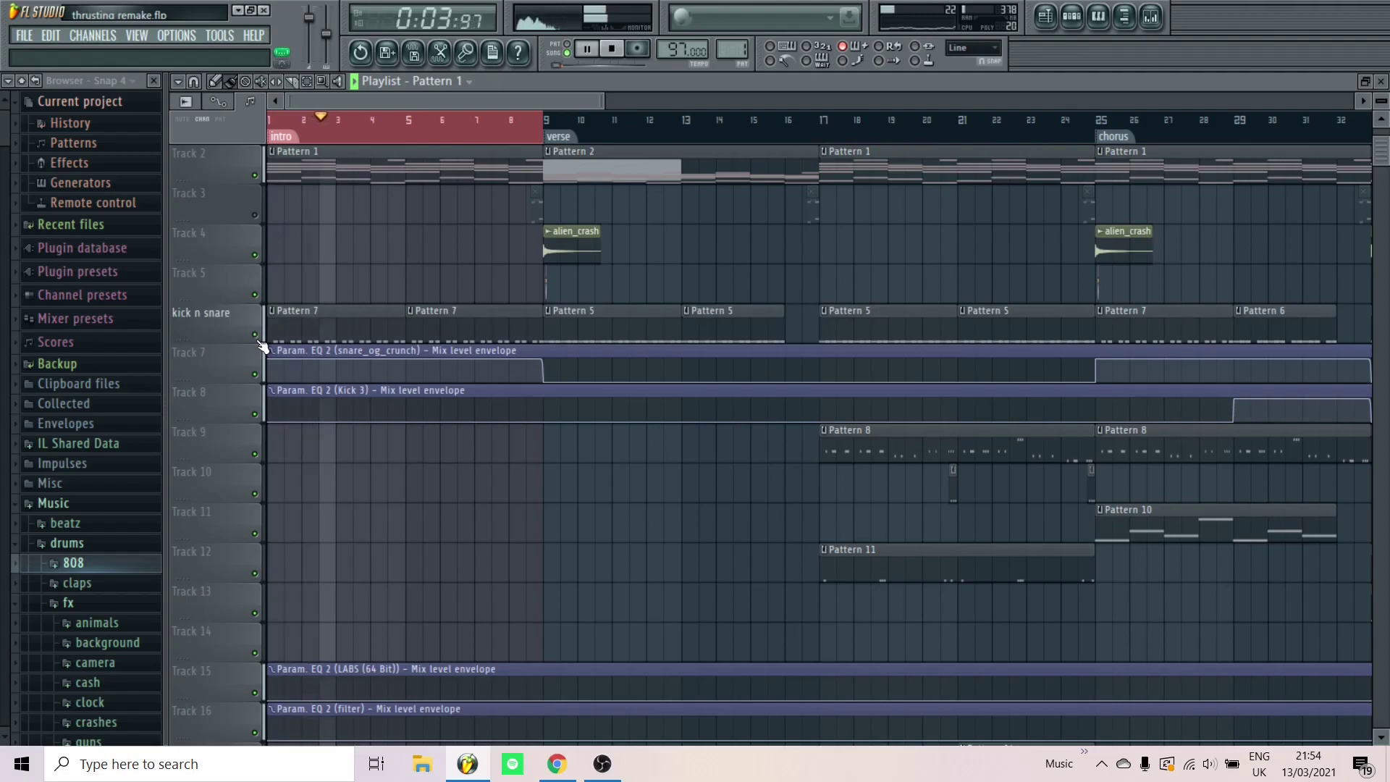
key("space")
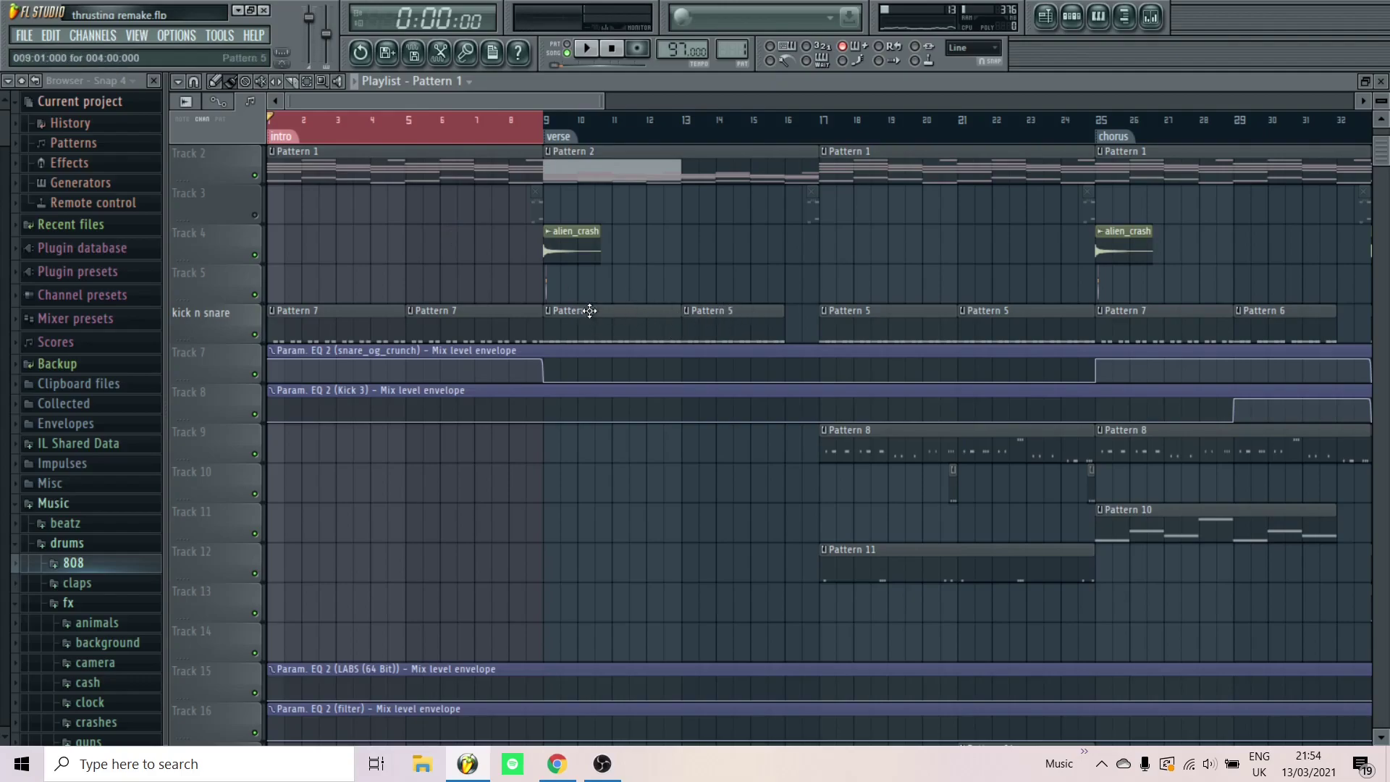
Unmute Track 3, which holds the Pattern 4 clip just before the verse
scroll(534, 207, "up", 3)
scroll(358, 232, "down", 4)
left_click(255, 215)
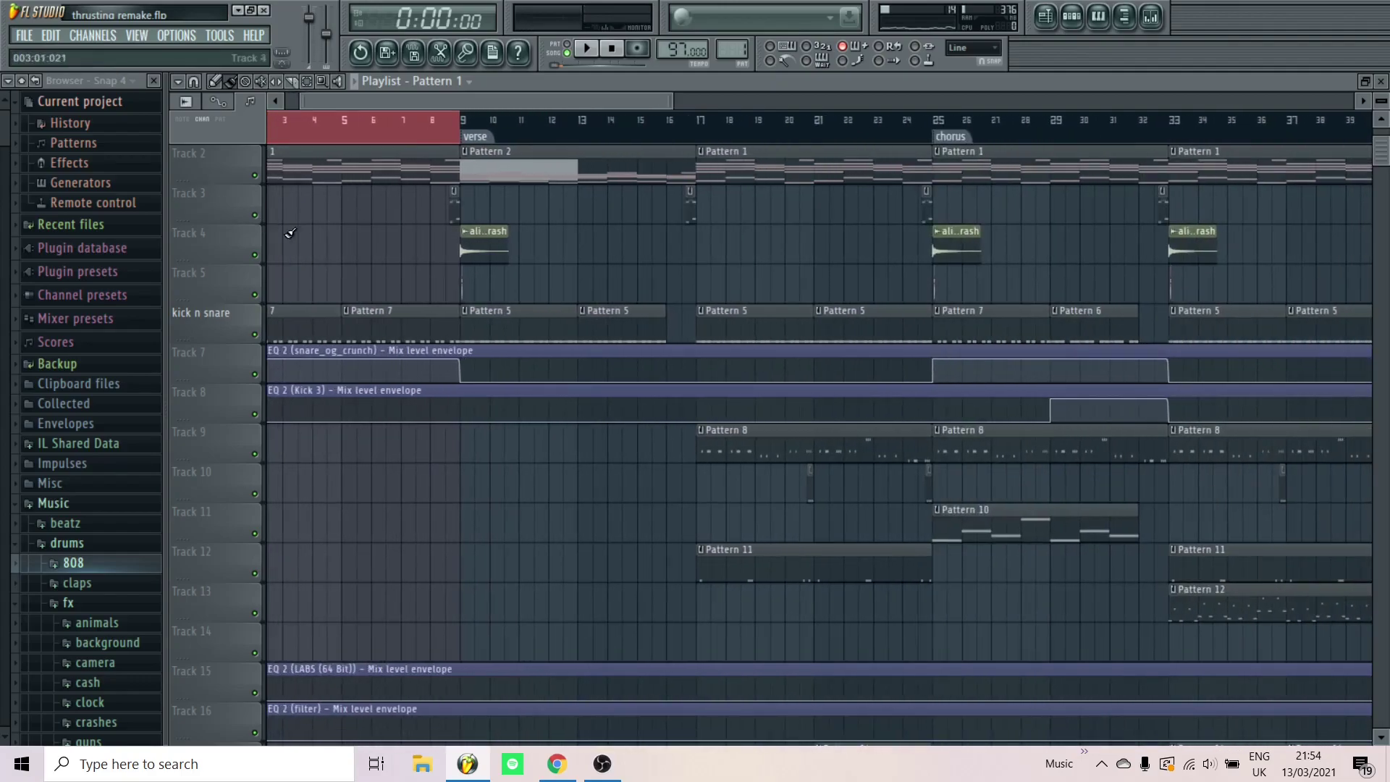
scroll(580, 143, "up", 5)
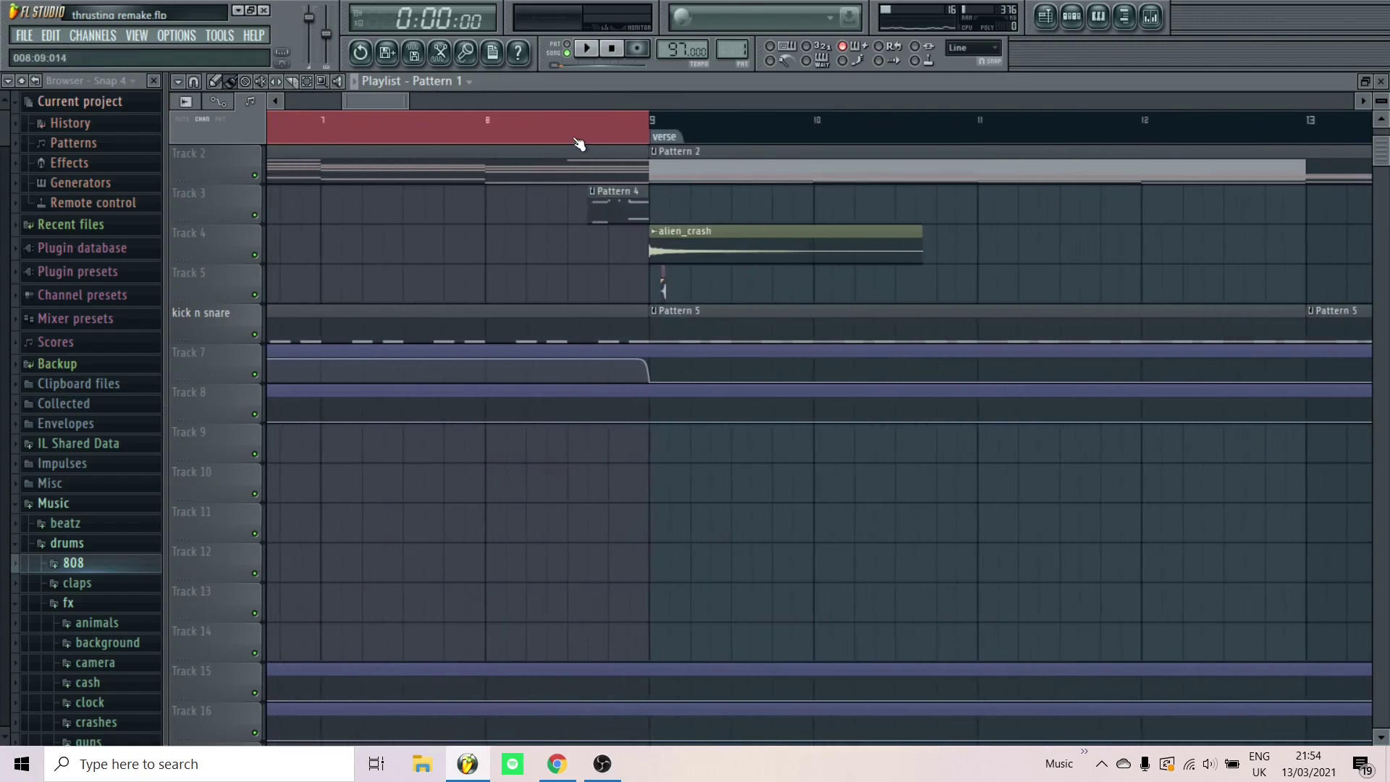
Audition the end of the intro from bar 8, around the Pattern 4 clip leading into the verse
left_click(569, 130)
scroll(607, 259, "up", 2)
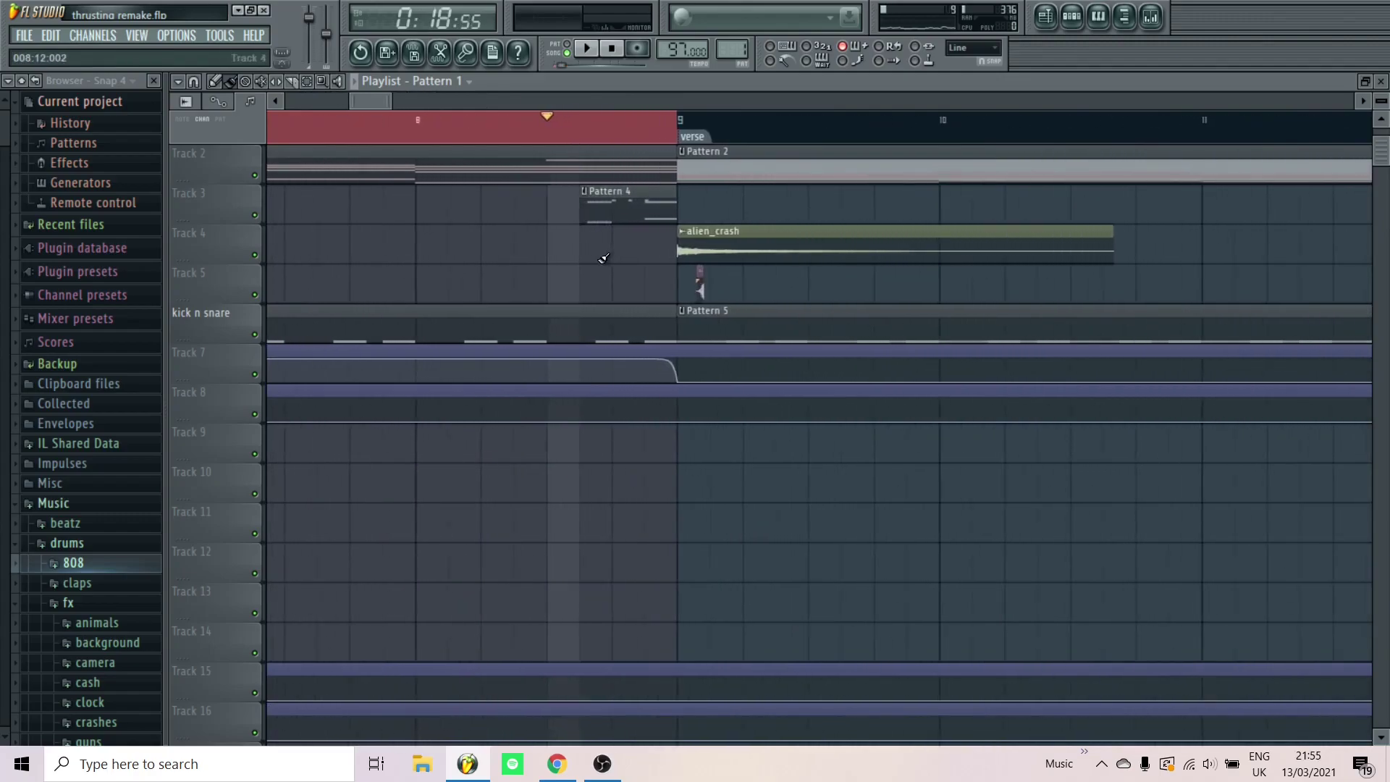
scroll(606, 246, "down", 1)
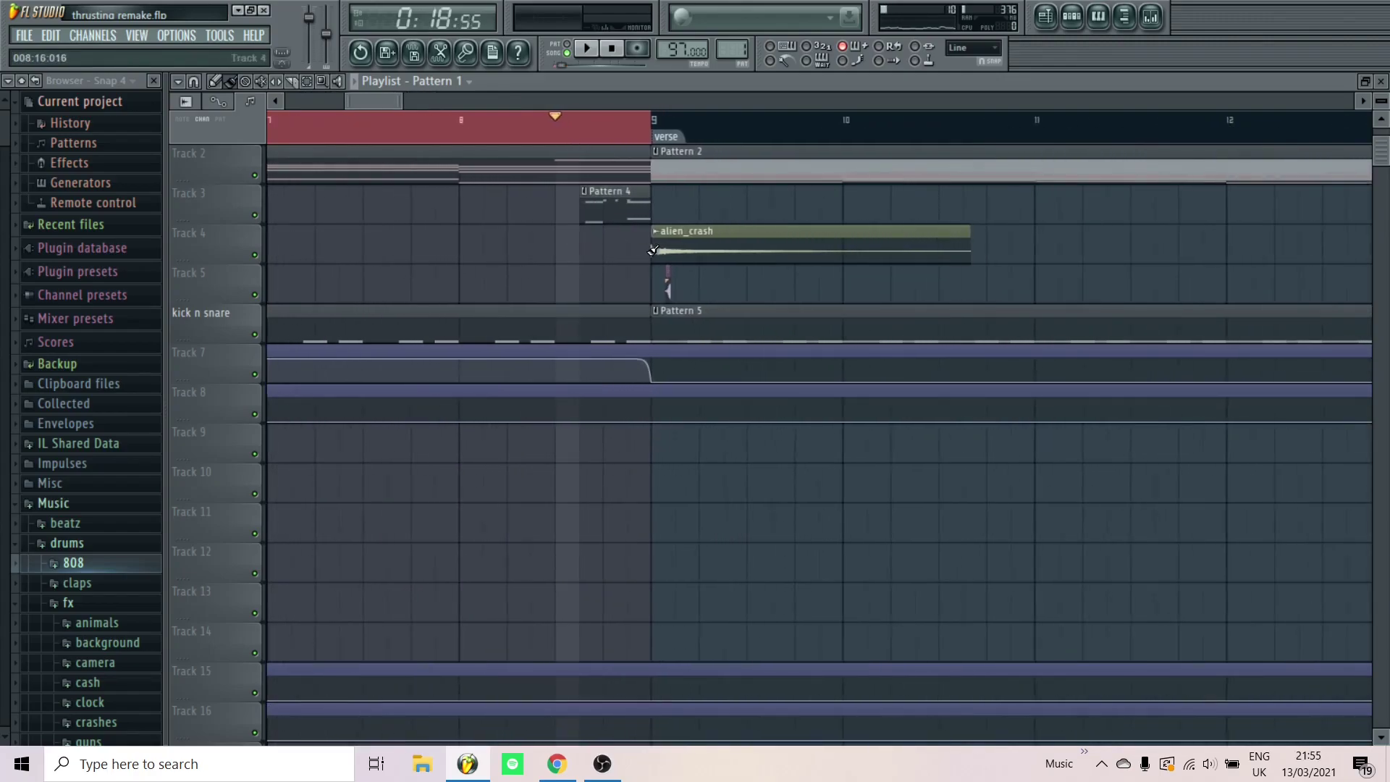
key("space")
key("space")
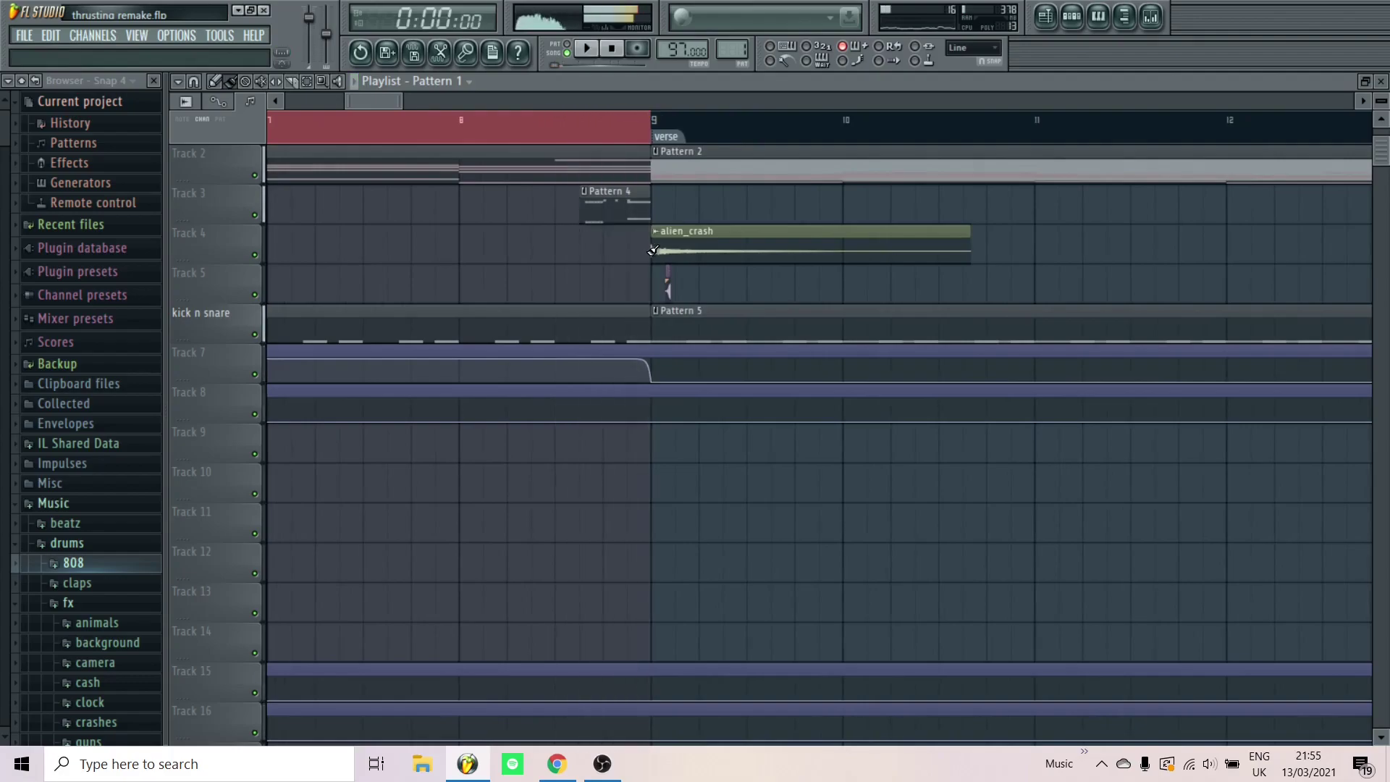
scroll(641, 239, "up", 1)
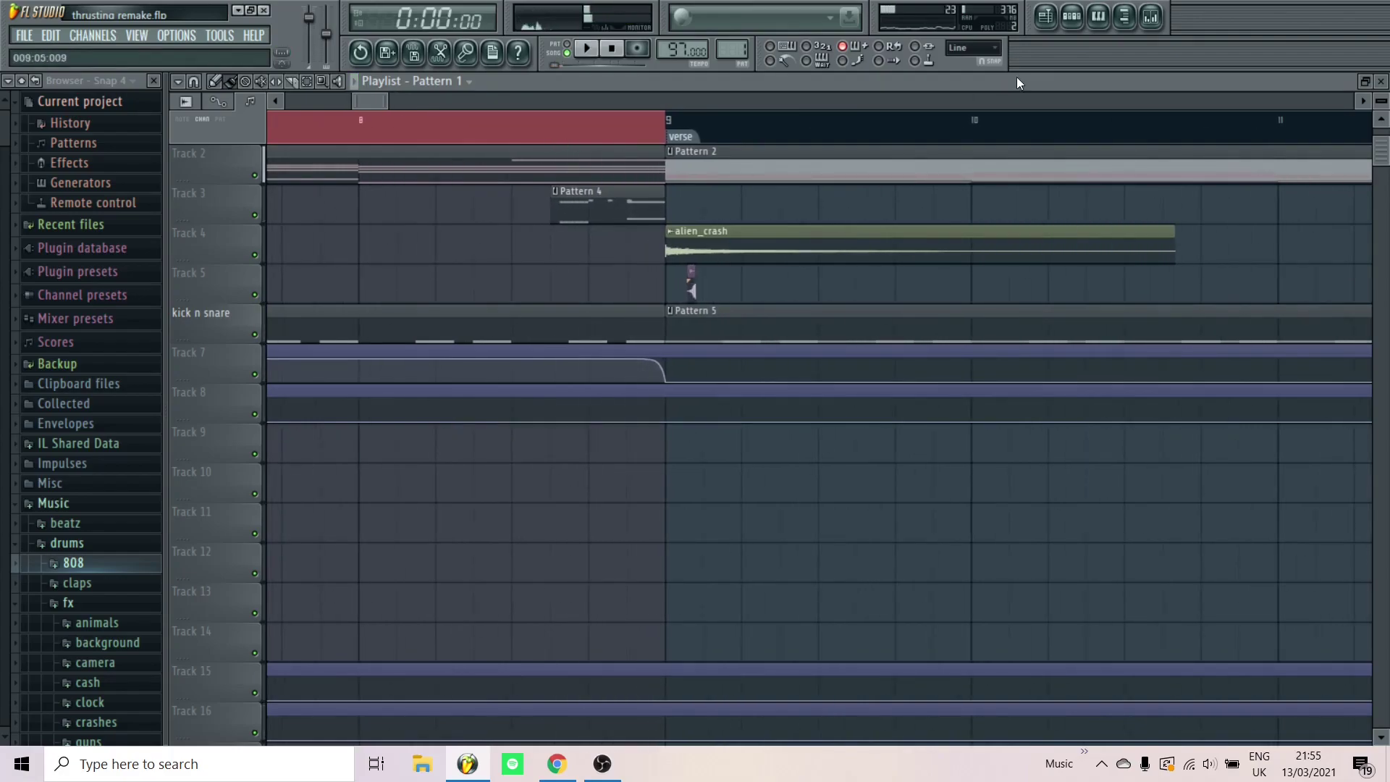
Show Pattern 4 in the step sequencer and switch playback to pattern mode
left_click(1071, 16)
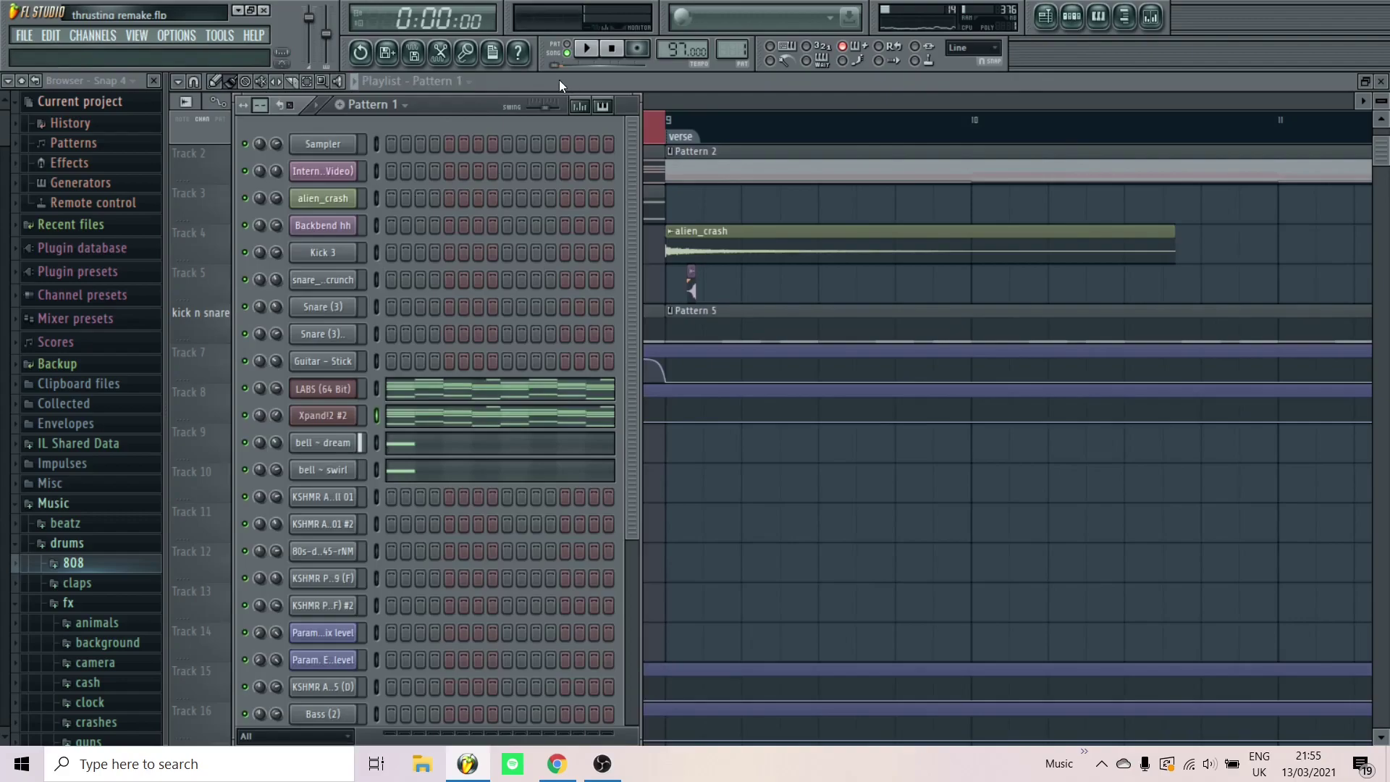
left_click(730, 51)
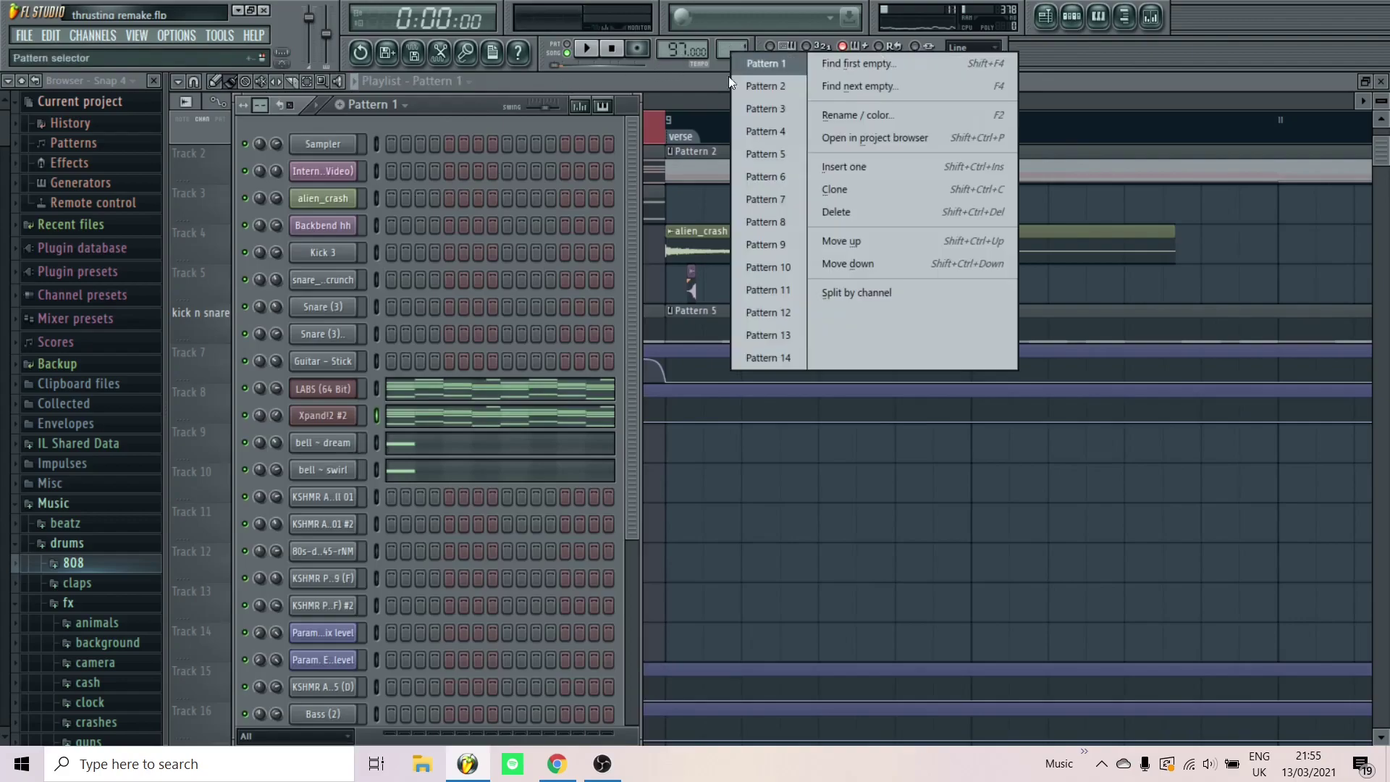
left_click(756, 129)
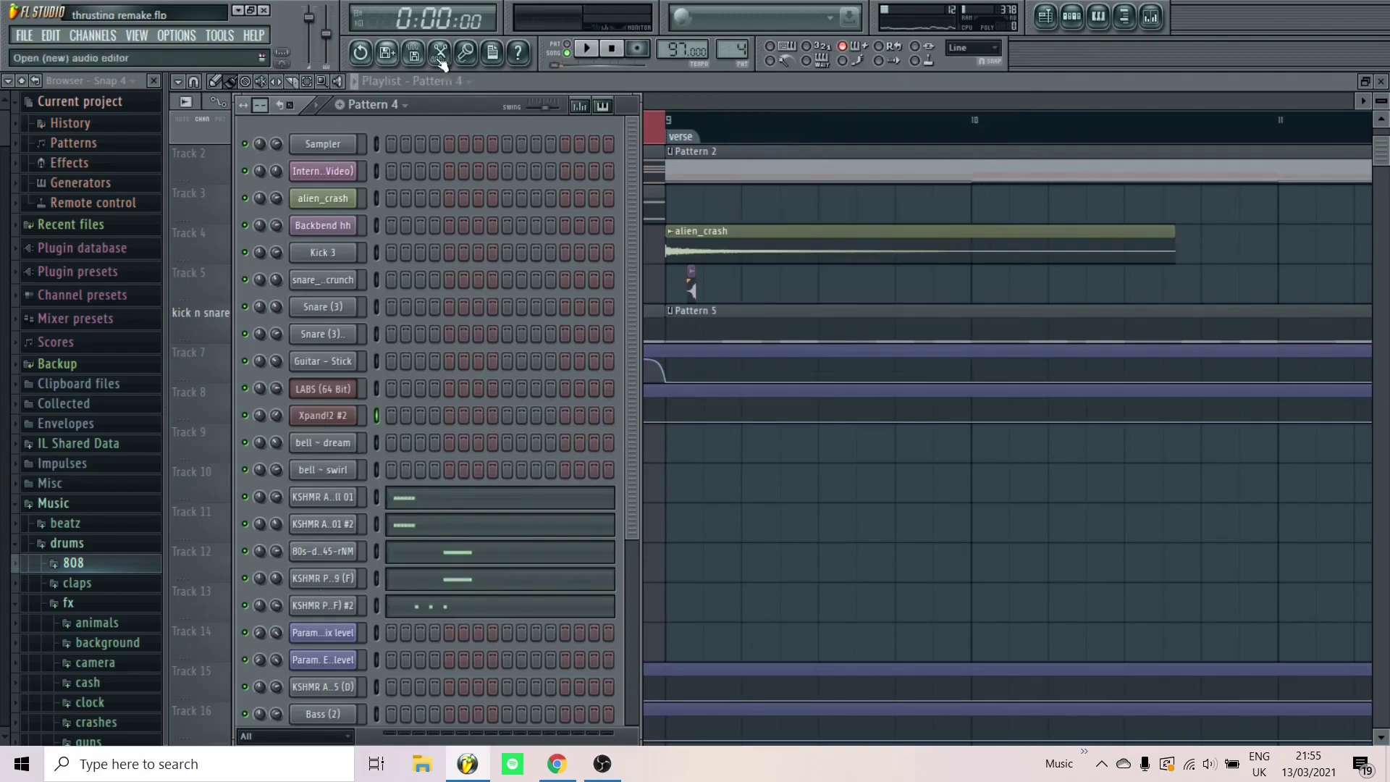
left_click(568, 51)
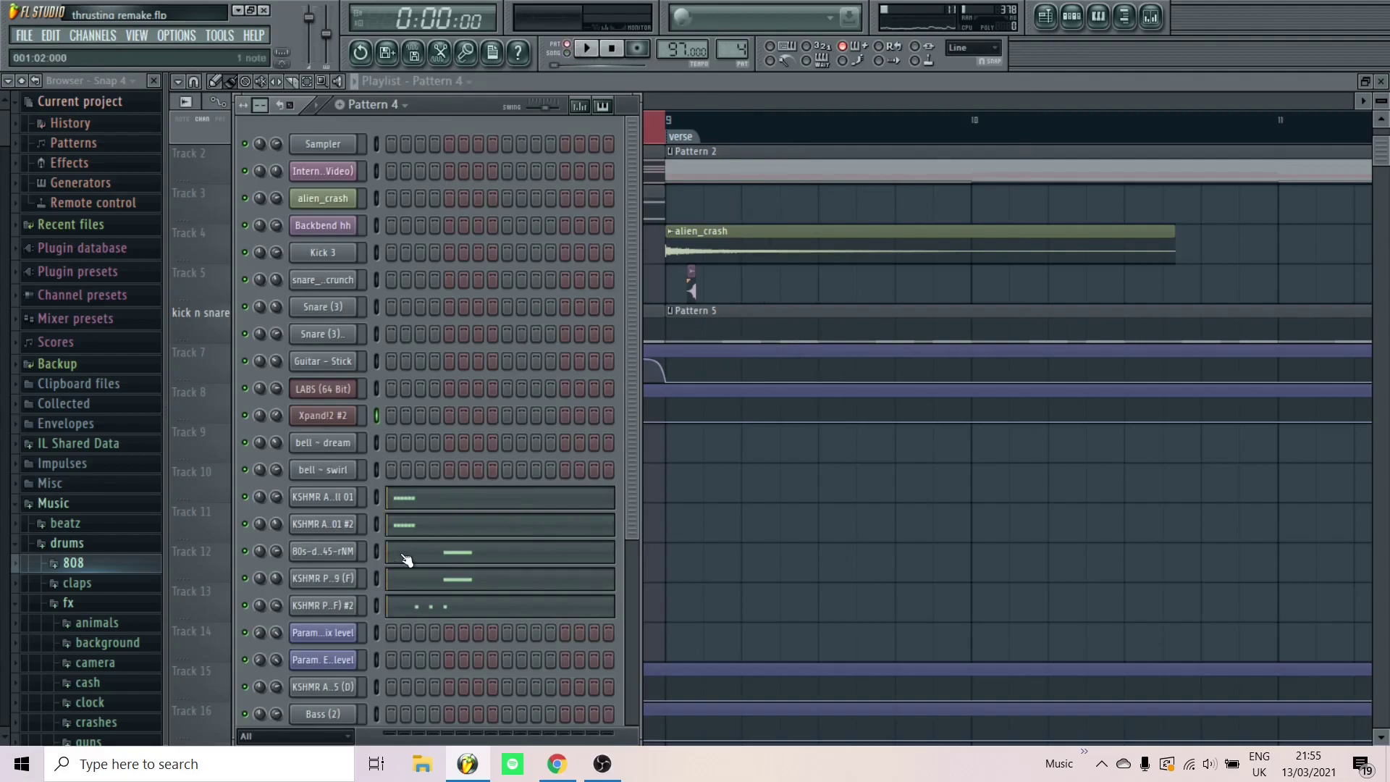
Audition the samples of the KSHMR Acoustic Metal Roll 01 and KSHMR Acoustic Metal Roll 01 #2 channels
left_click(345, 503)
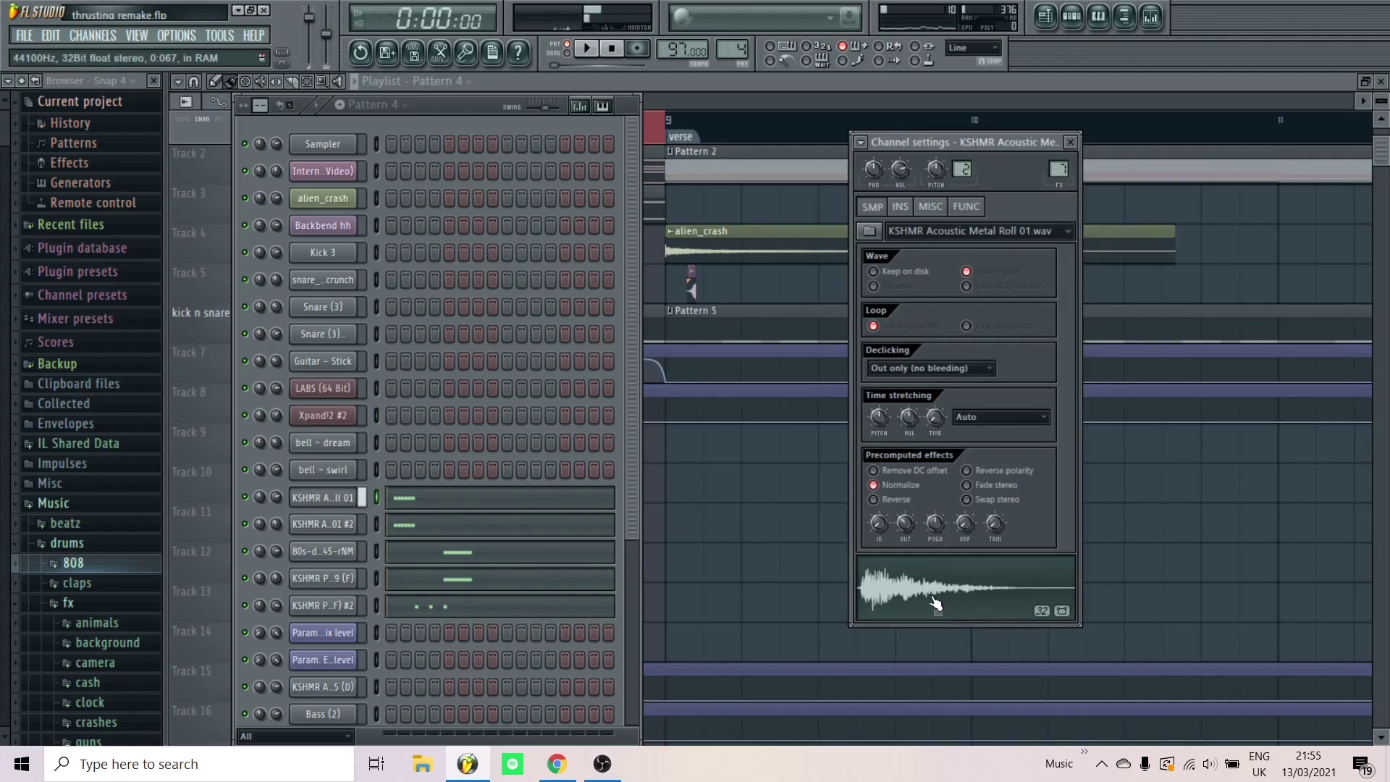
left_click(323, 524)
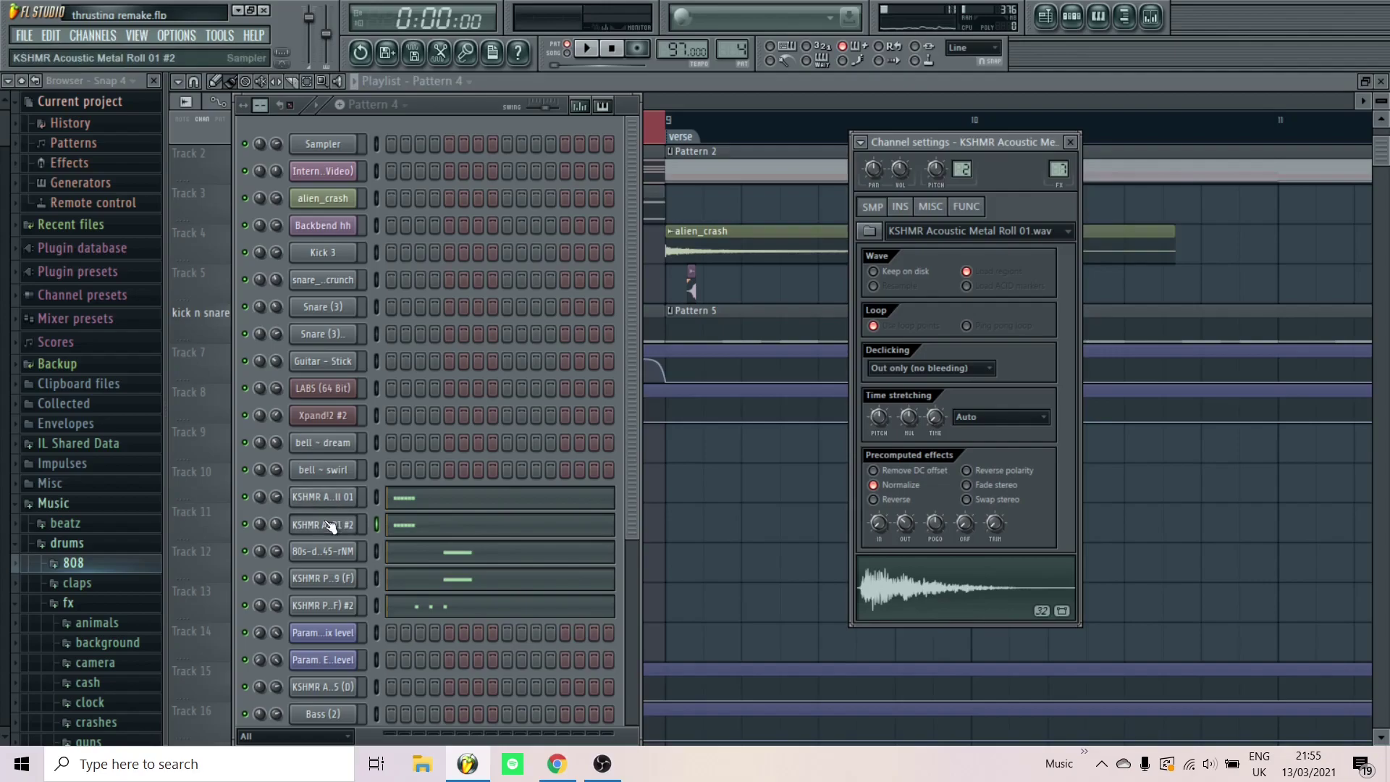
left_click(900, 587)
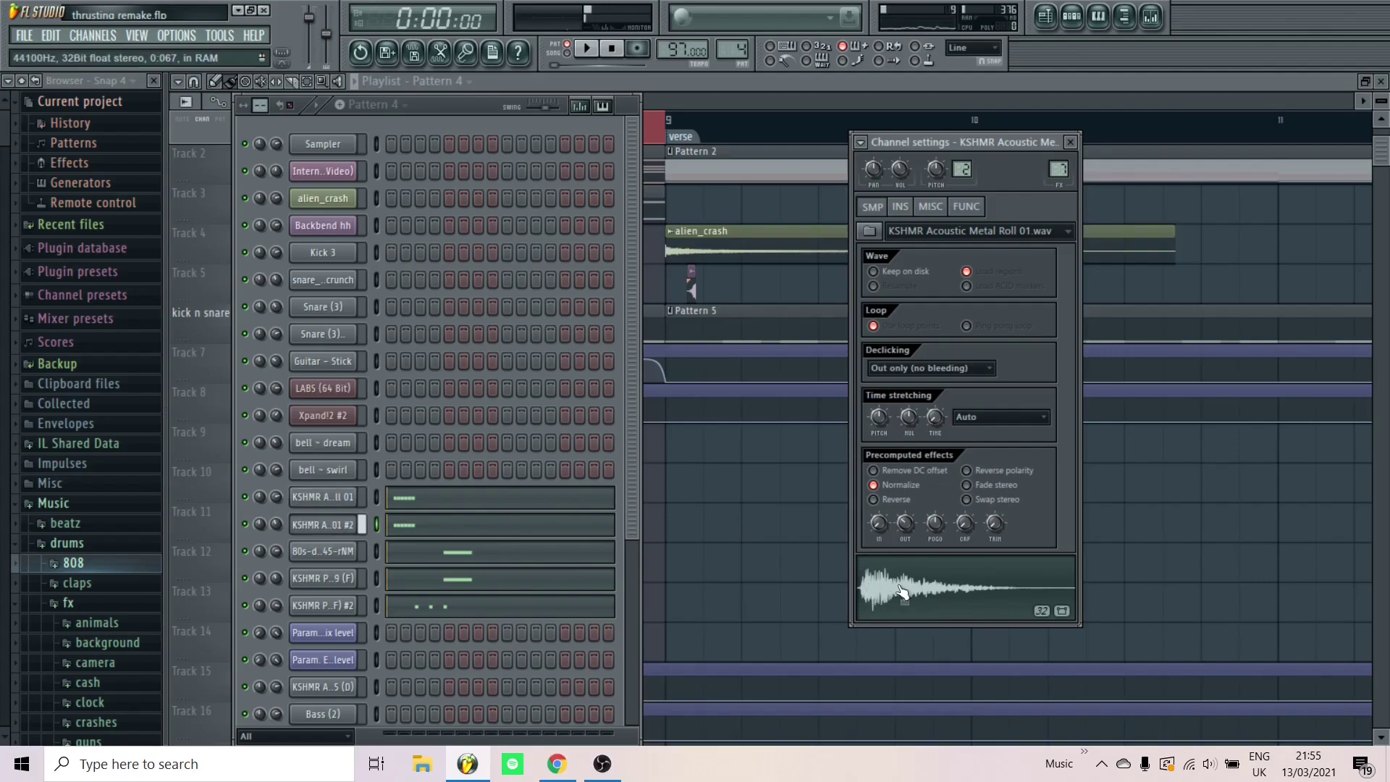
Examine the notes and velocities of KSHMR Acoustic Metal Roll 01 #2 in the piano roll, and return to the step sequencer
left_click(436, 532)
scroll(292, 502, "up", 8)
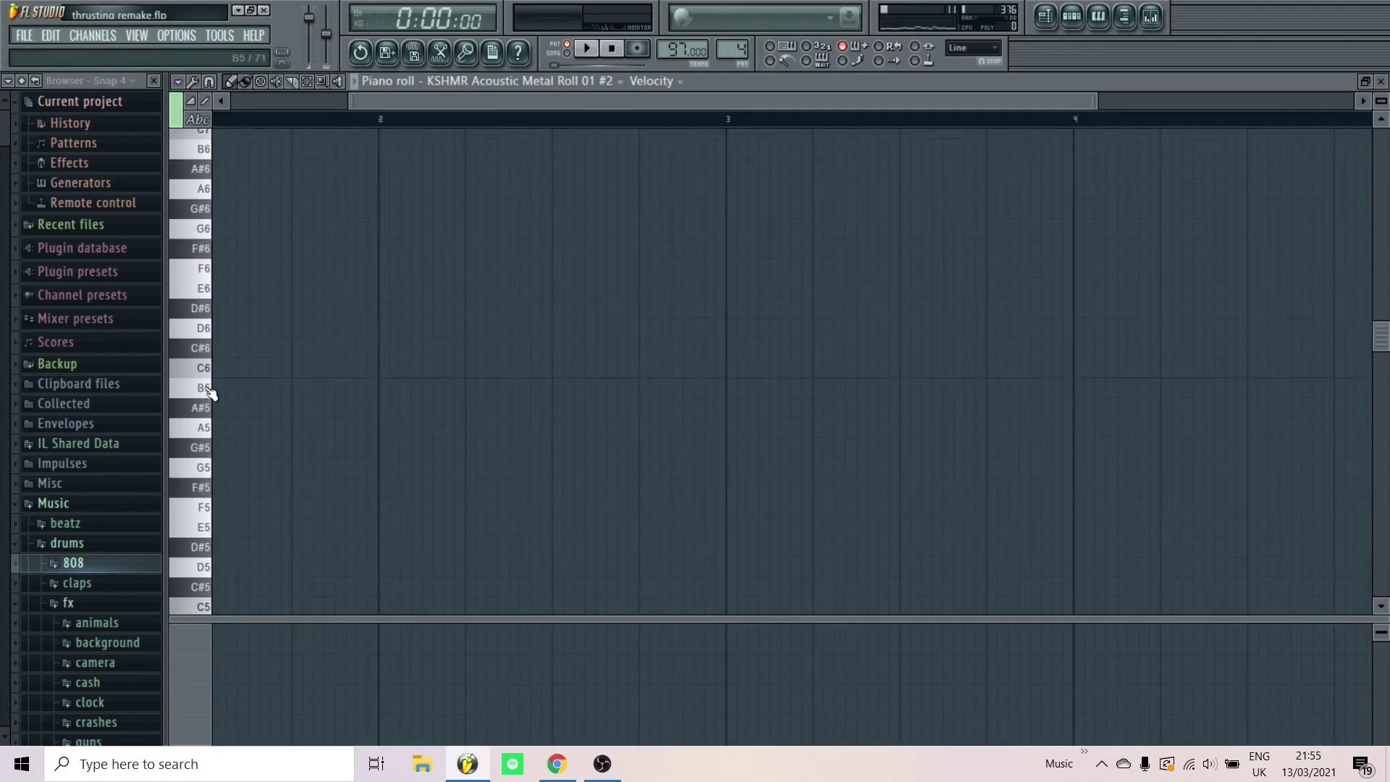
scroll(210, 389, "down", 20)
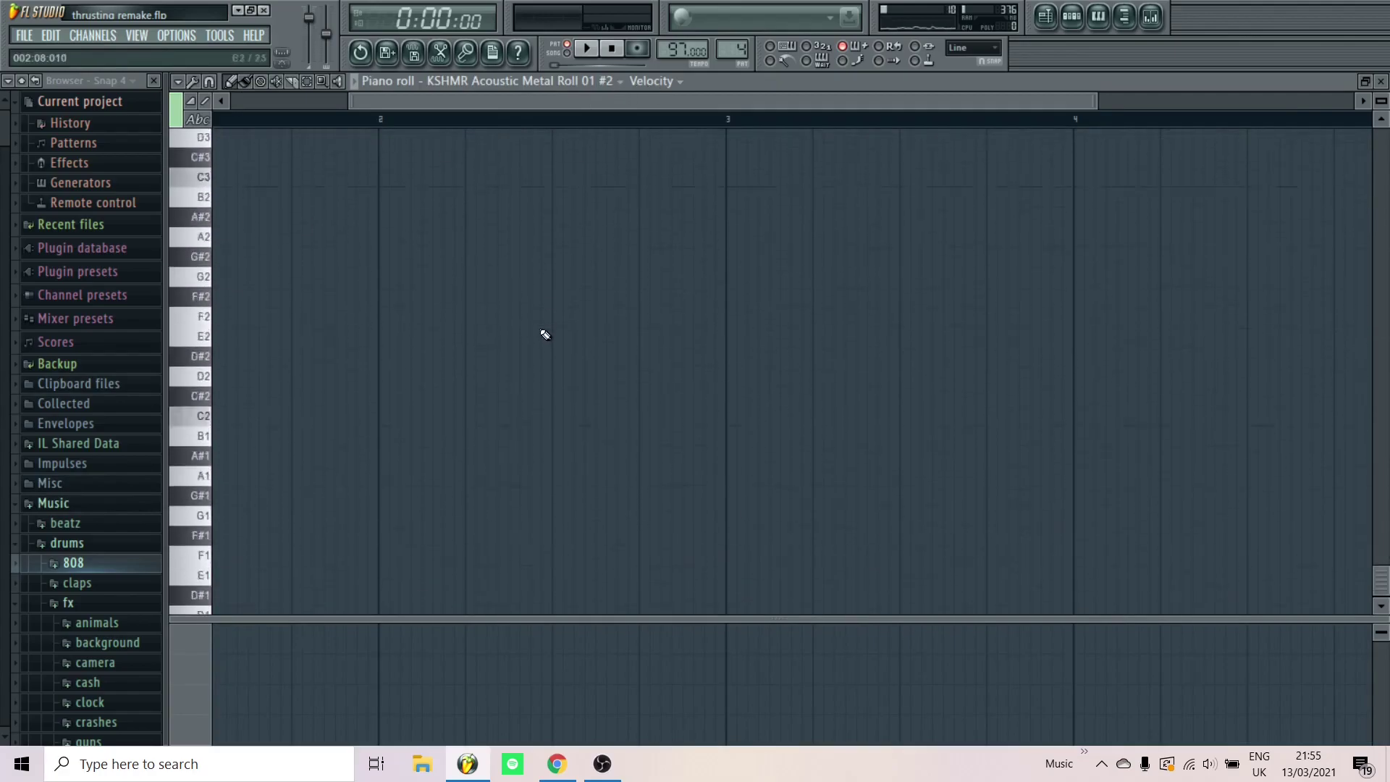
left_click(1381, 81)
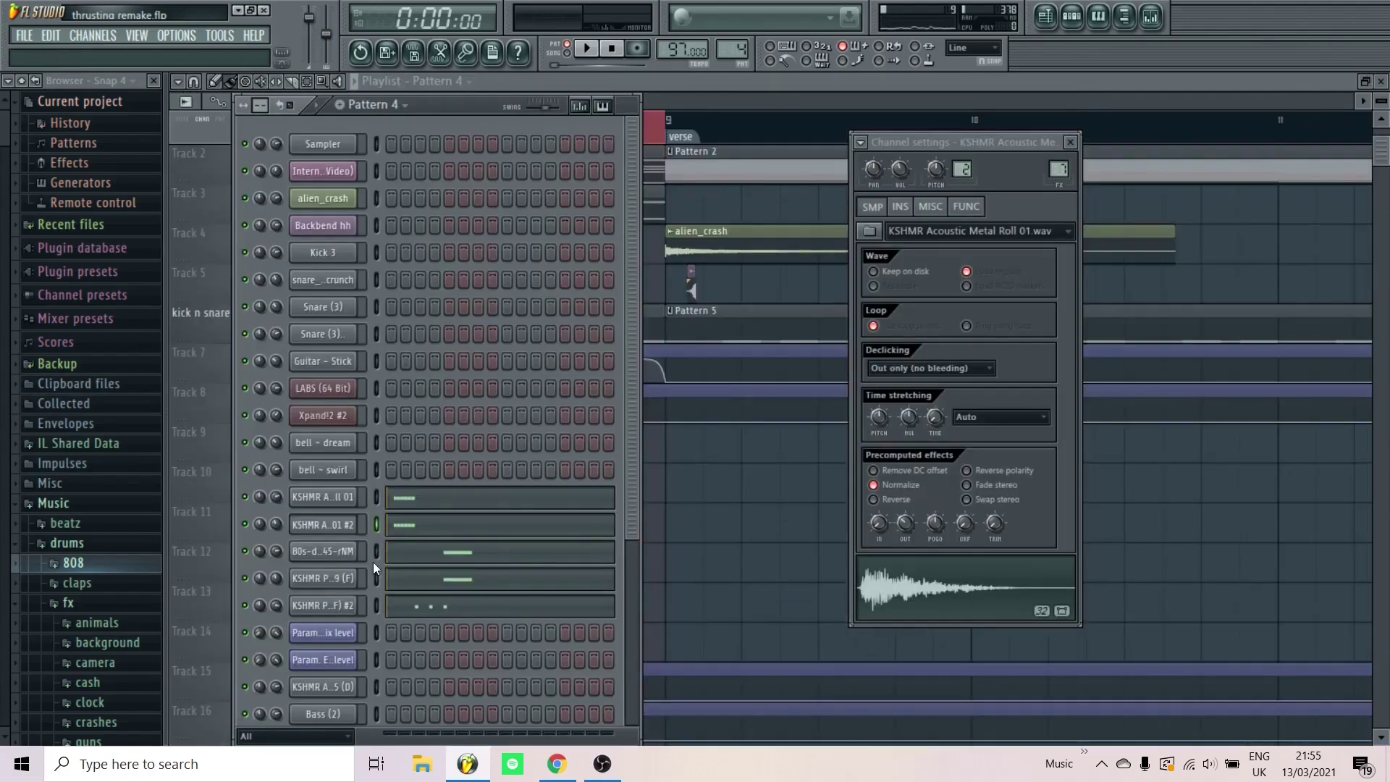
left_click(407, 524)
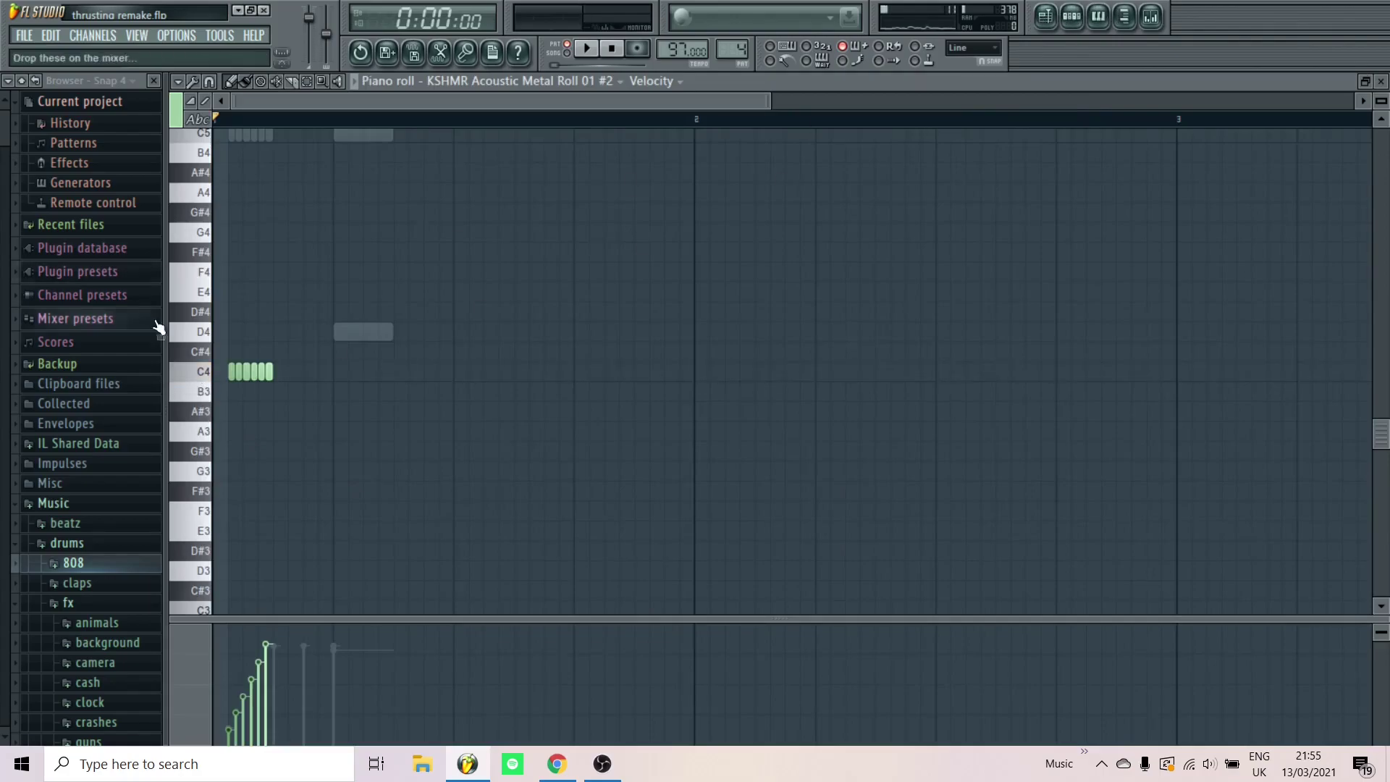
left_click(1041, 27)
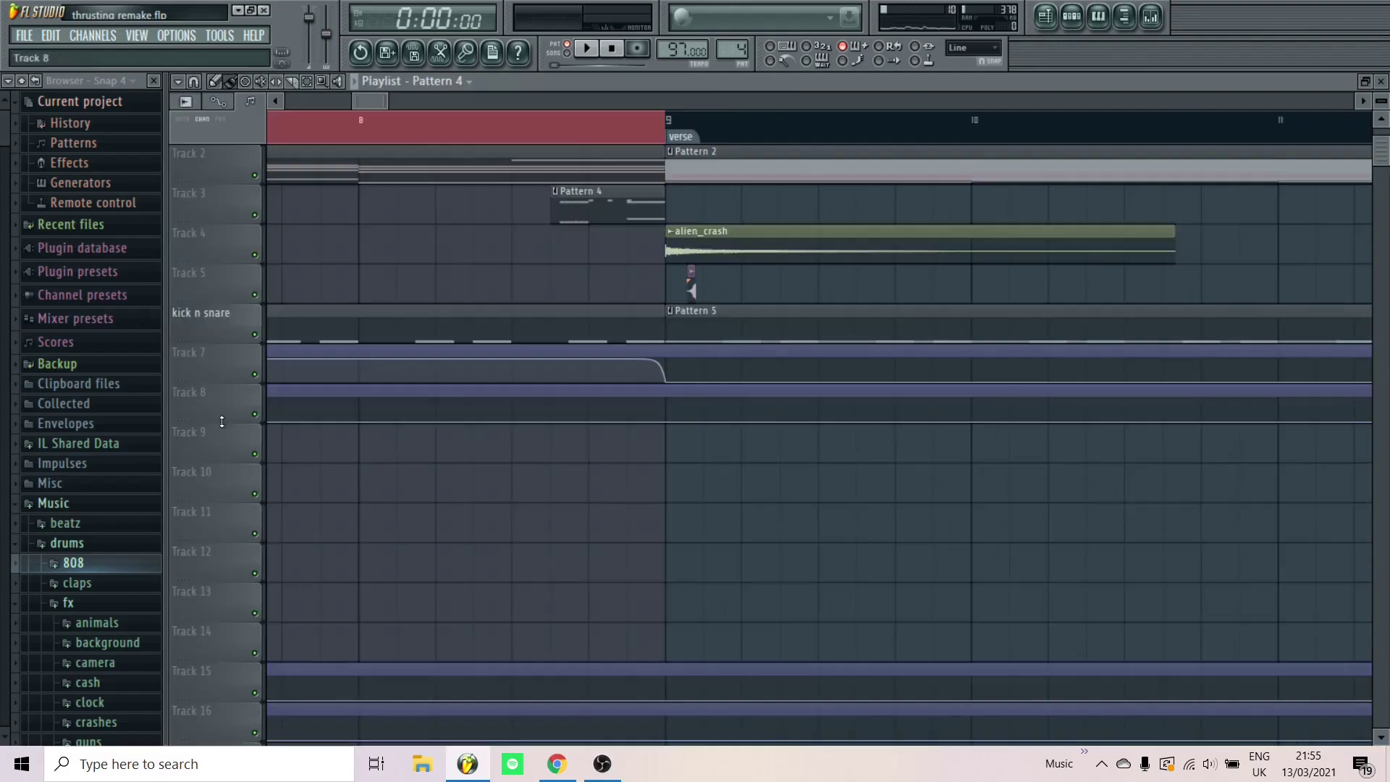
left_click(1072, 16)
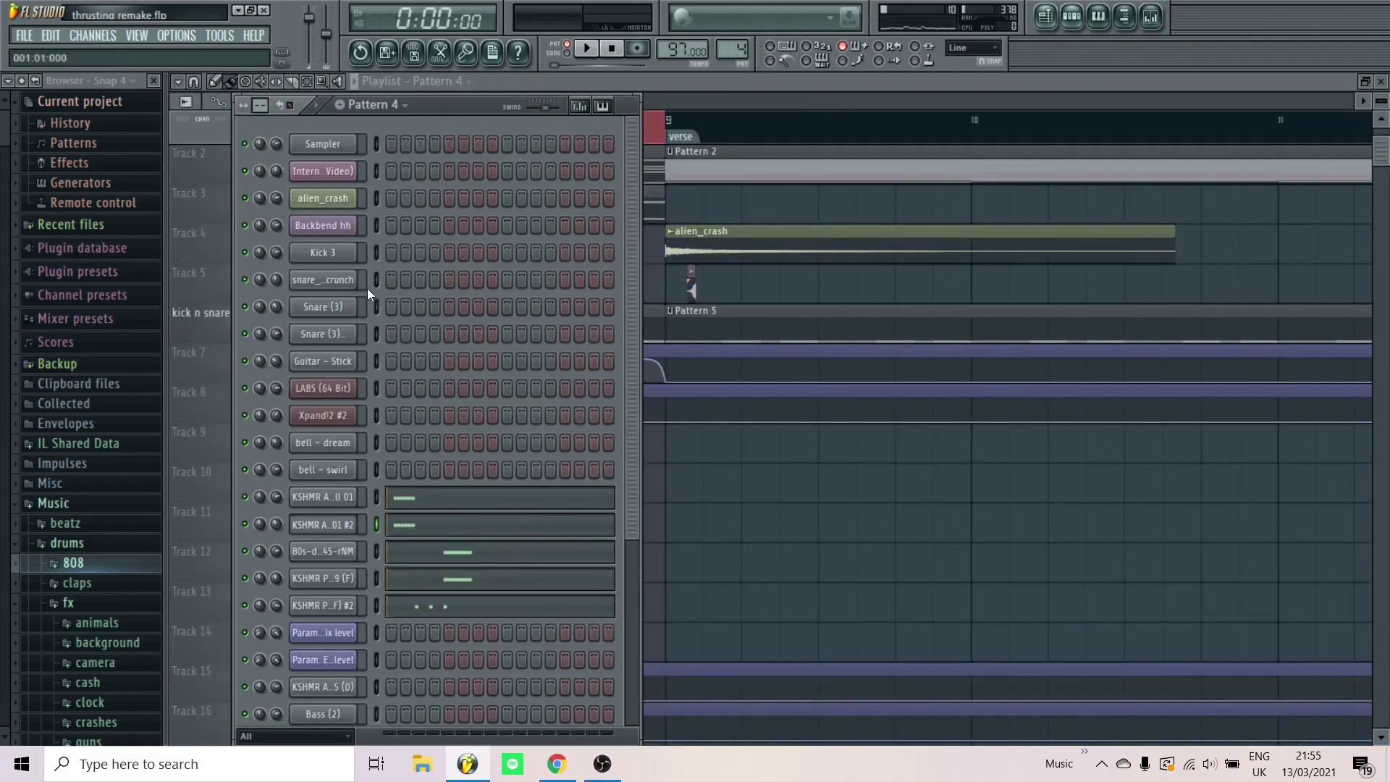
Audition the two KSHMR Percussion High 09 (F) channels and the 80s-dry-tom-single-hit sample used in Pattern 4
left_click(326, 607)
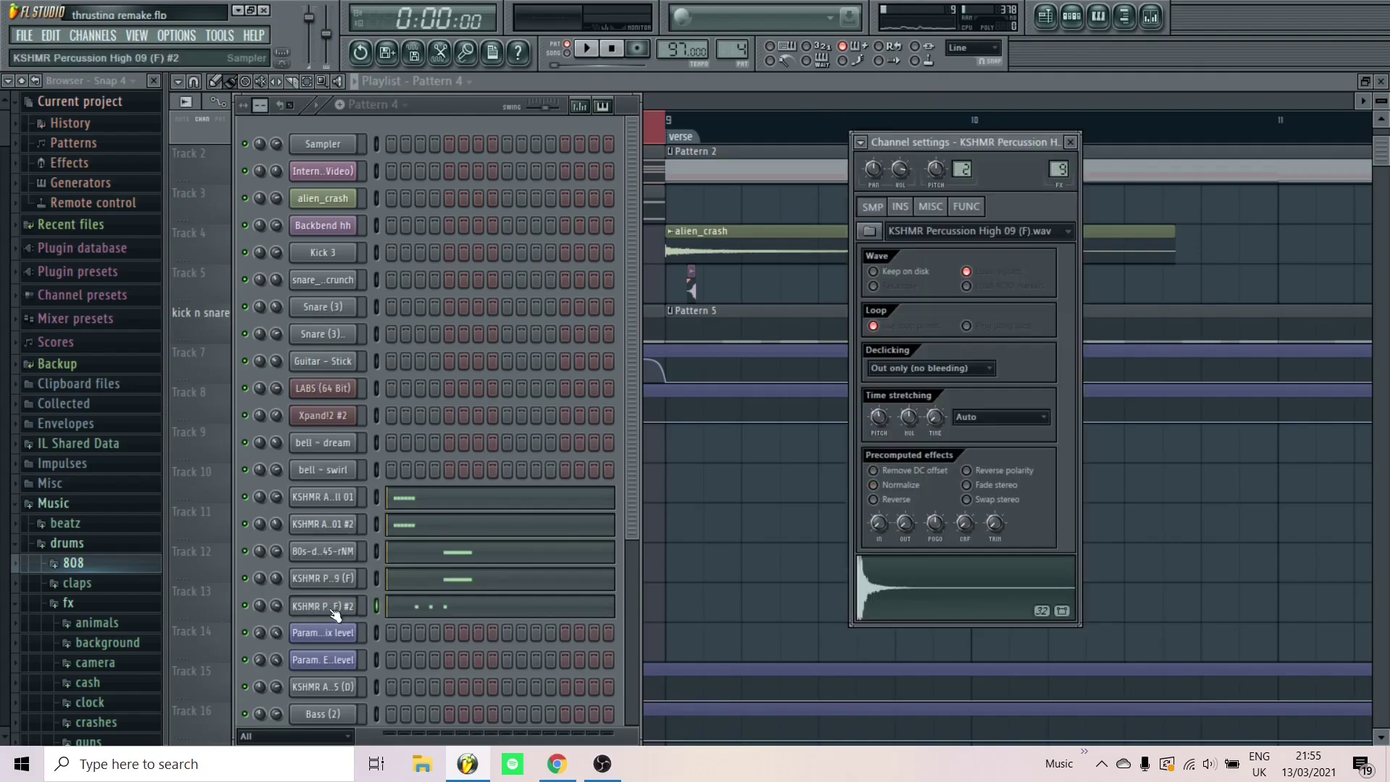
left_click(932, 597)
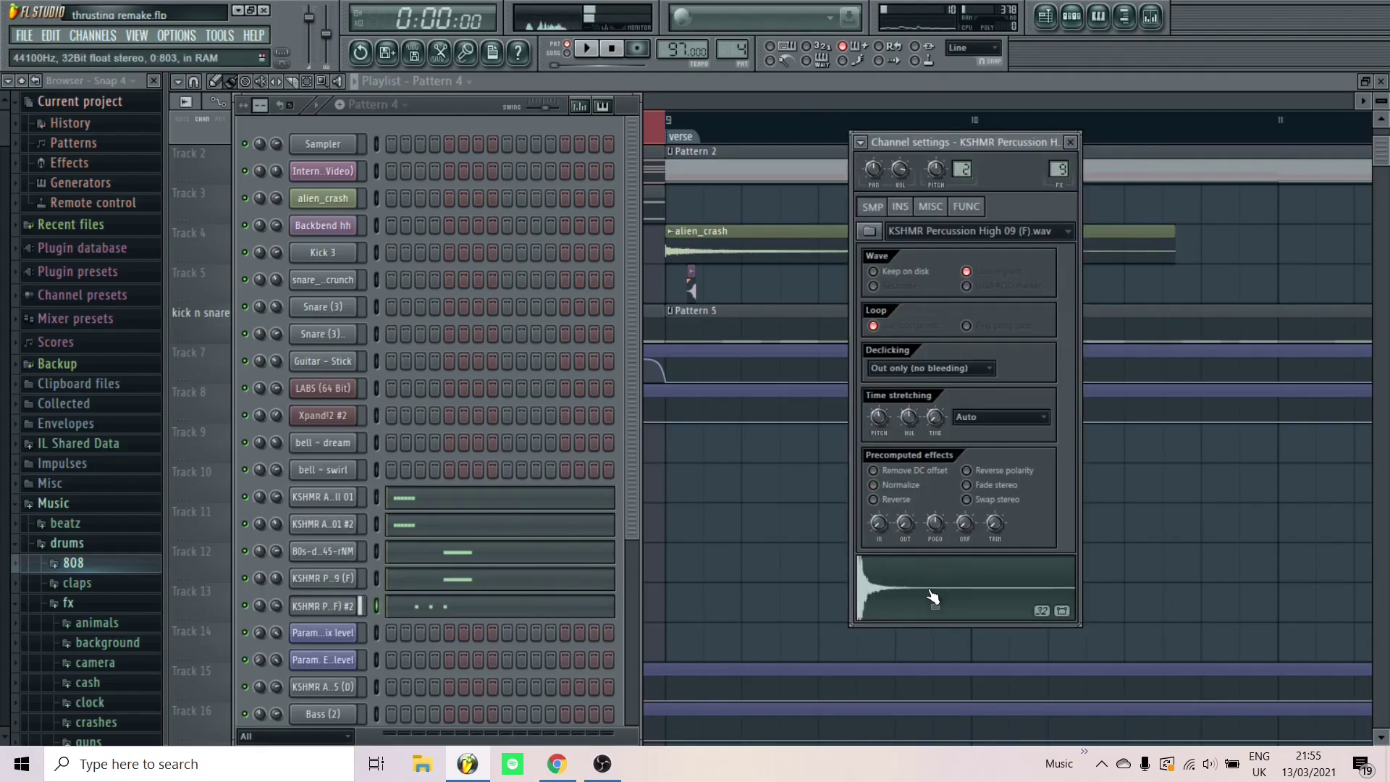
left_click(343, 582)
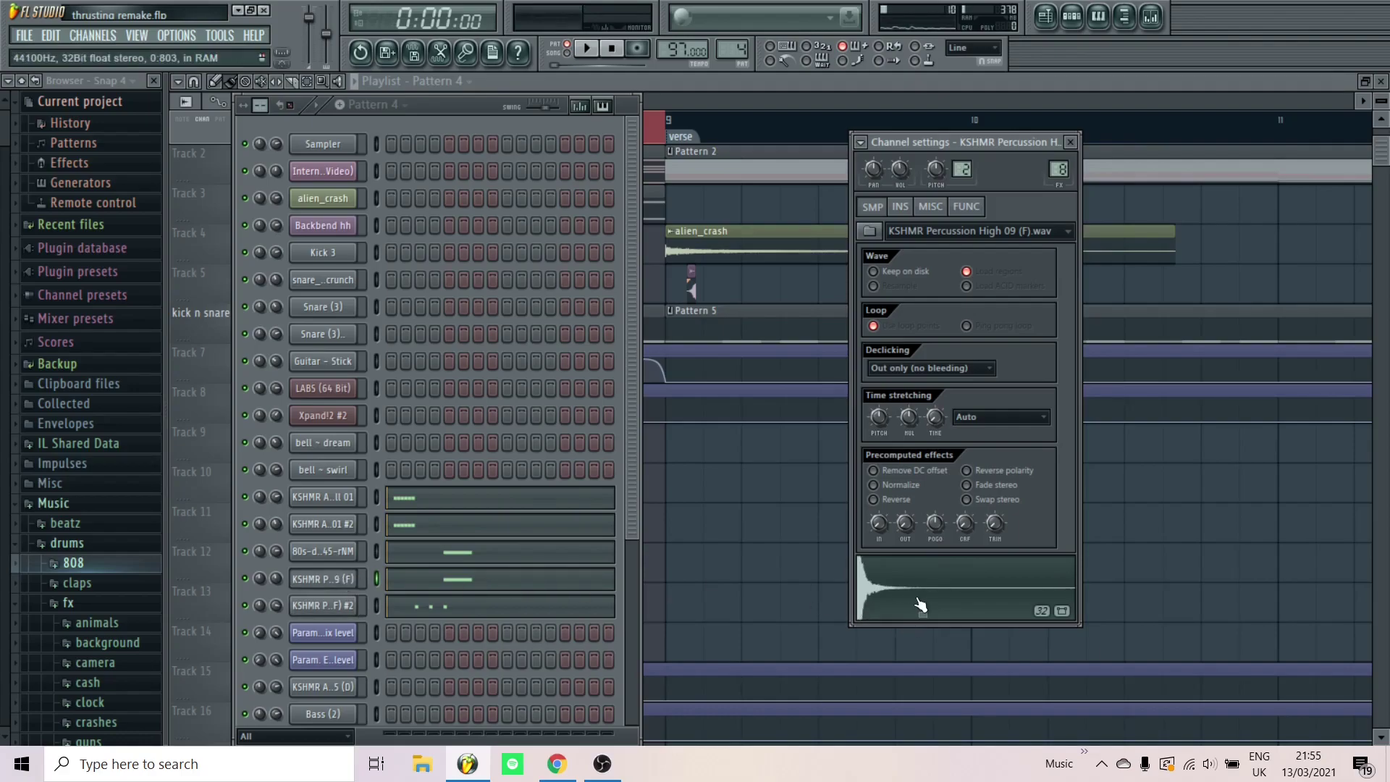
left_click(324, 553)
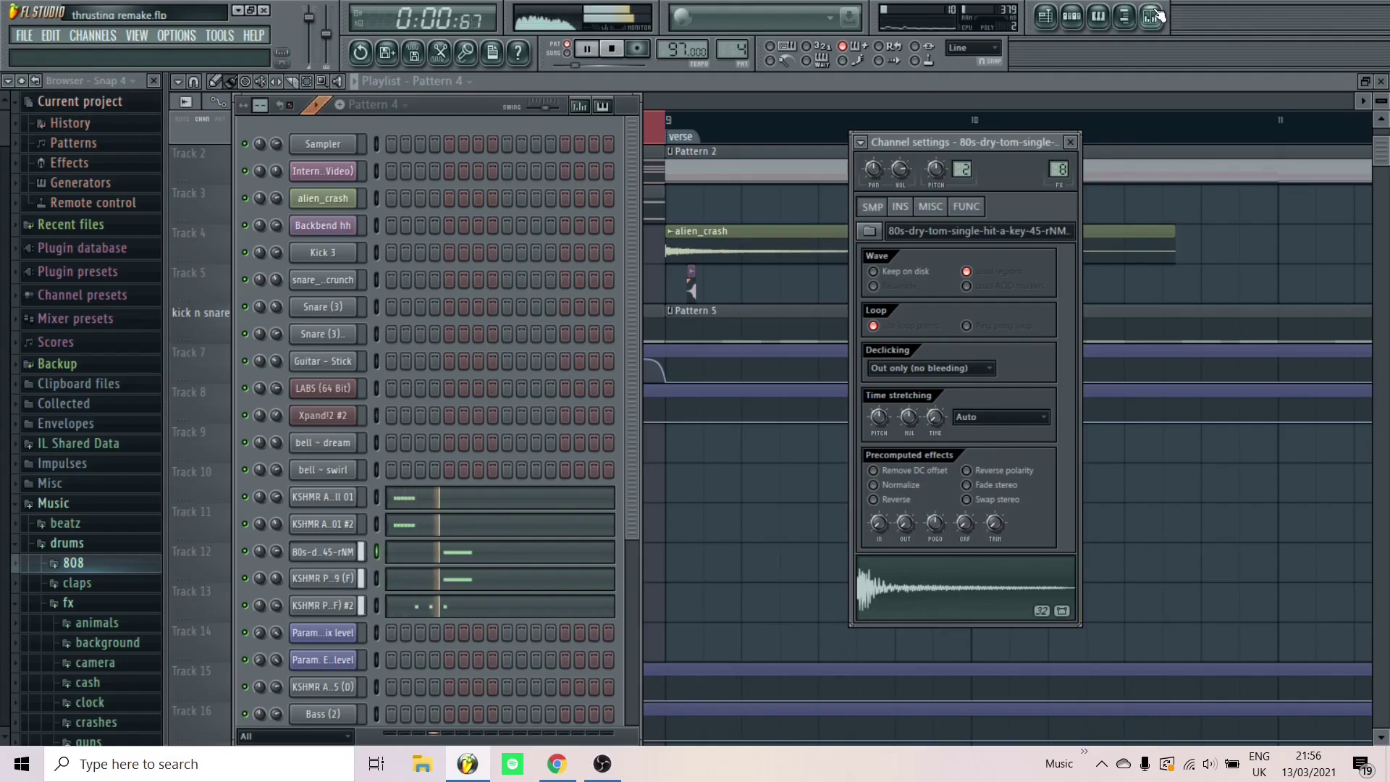
Review the effect chains of the 80s dry tom, KSHMR Acoustic Metal Roll 01 and KSHMR Percussion High 09 (F) #2 mixer tracks
left_click(1155, 15)
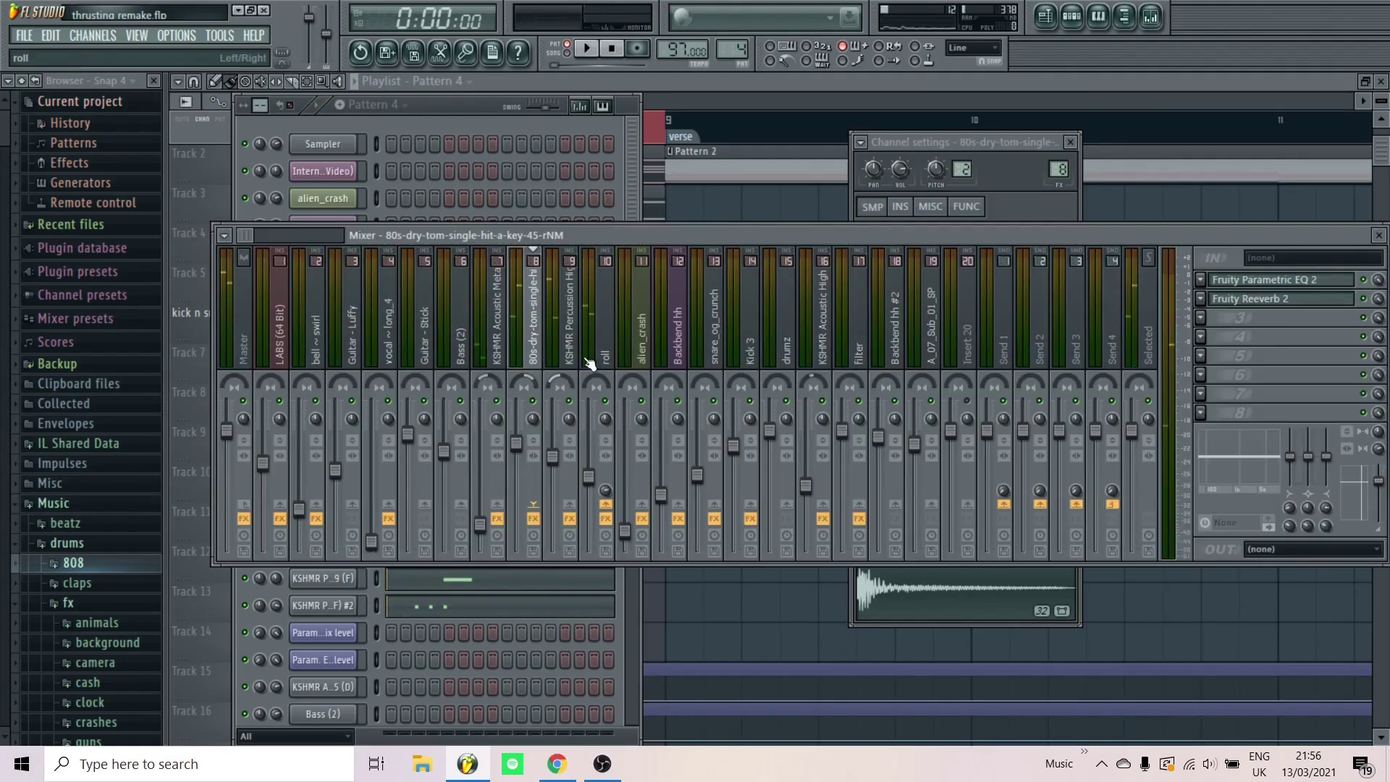
left_click(489, 342)
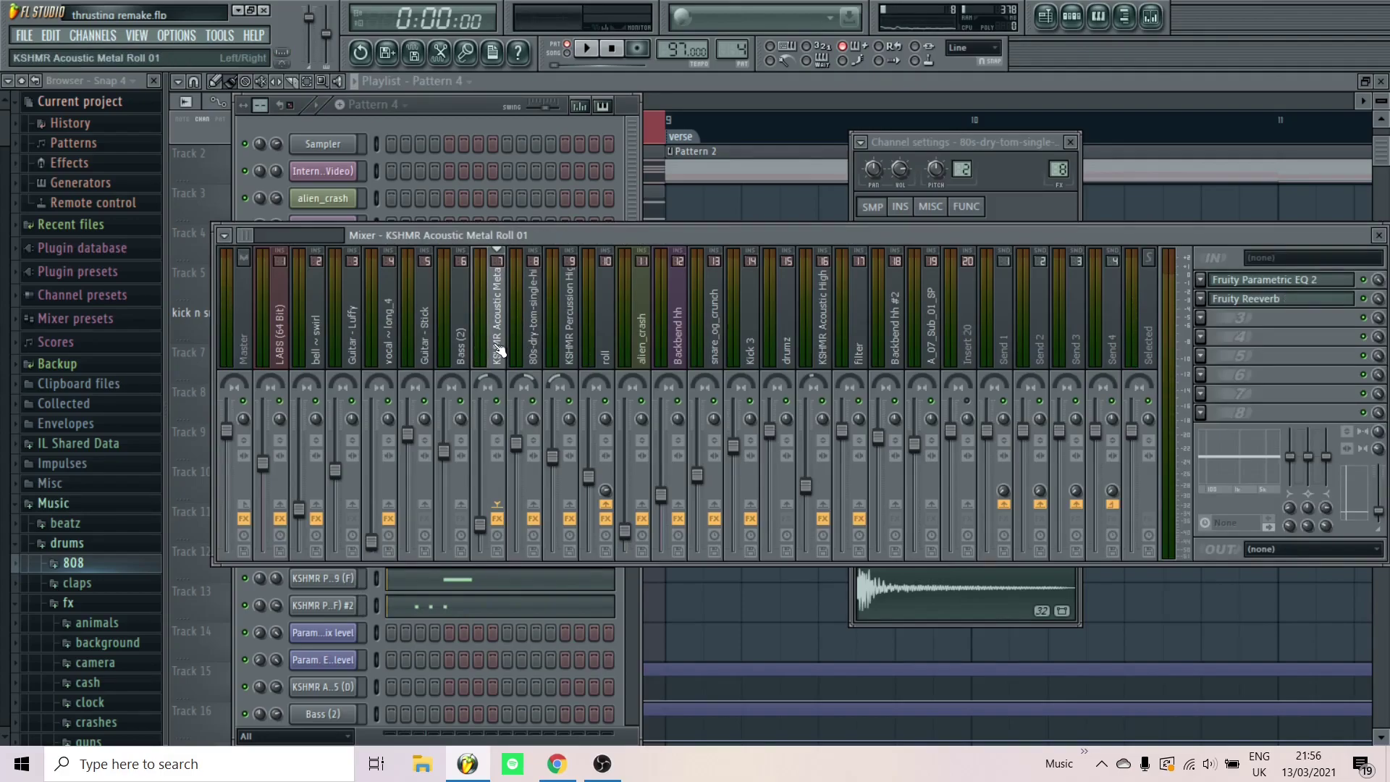
left_click(323, 605)
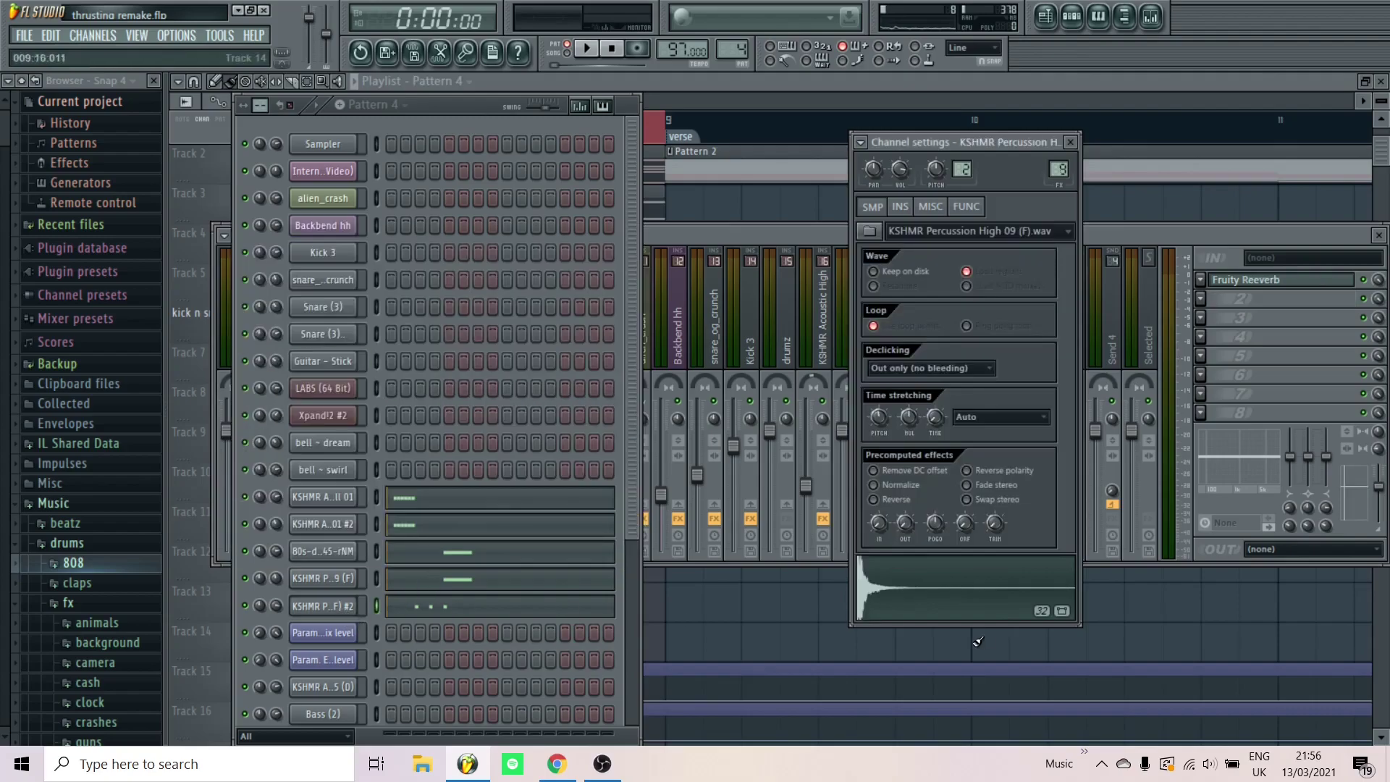
left_click(1070, 142)
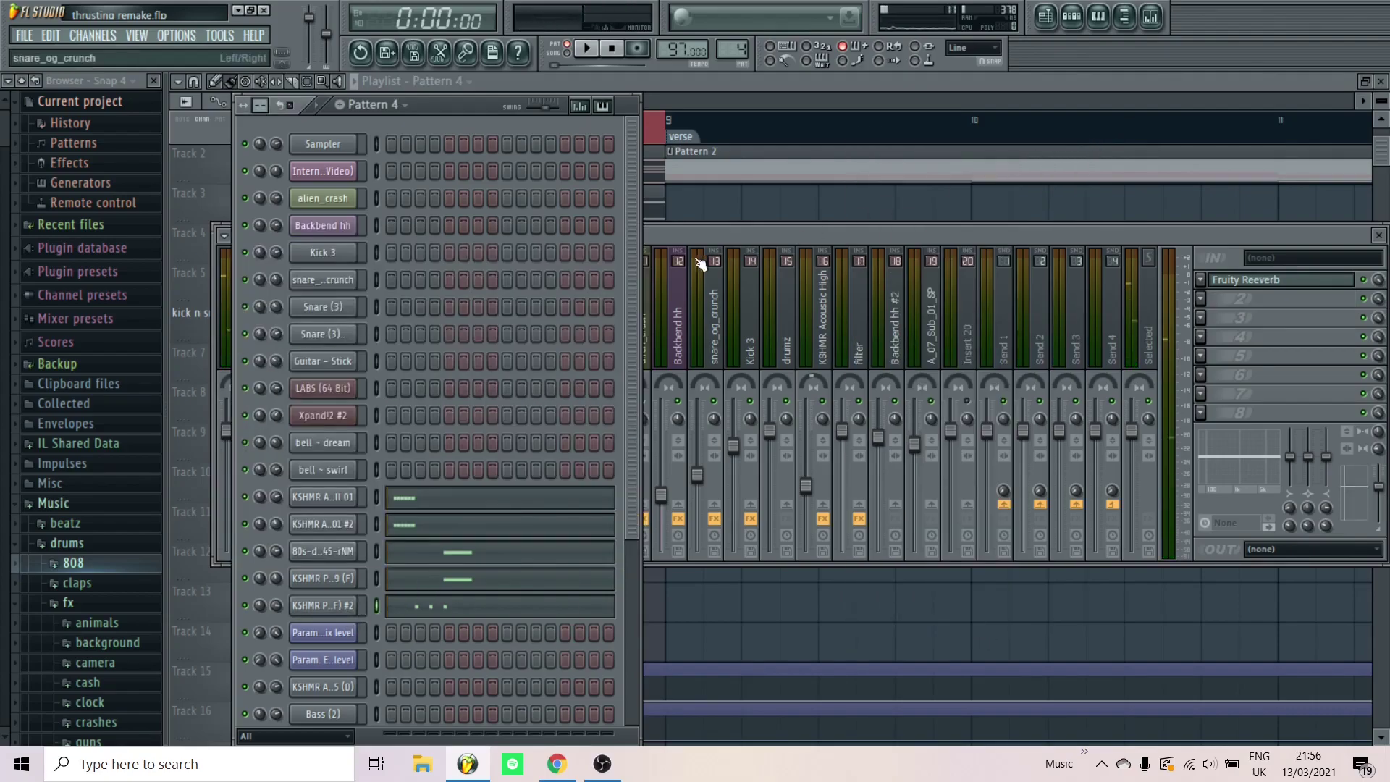
left_click(678, 239)
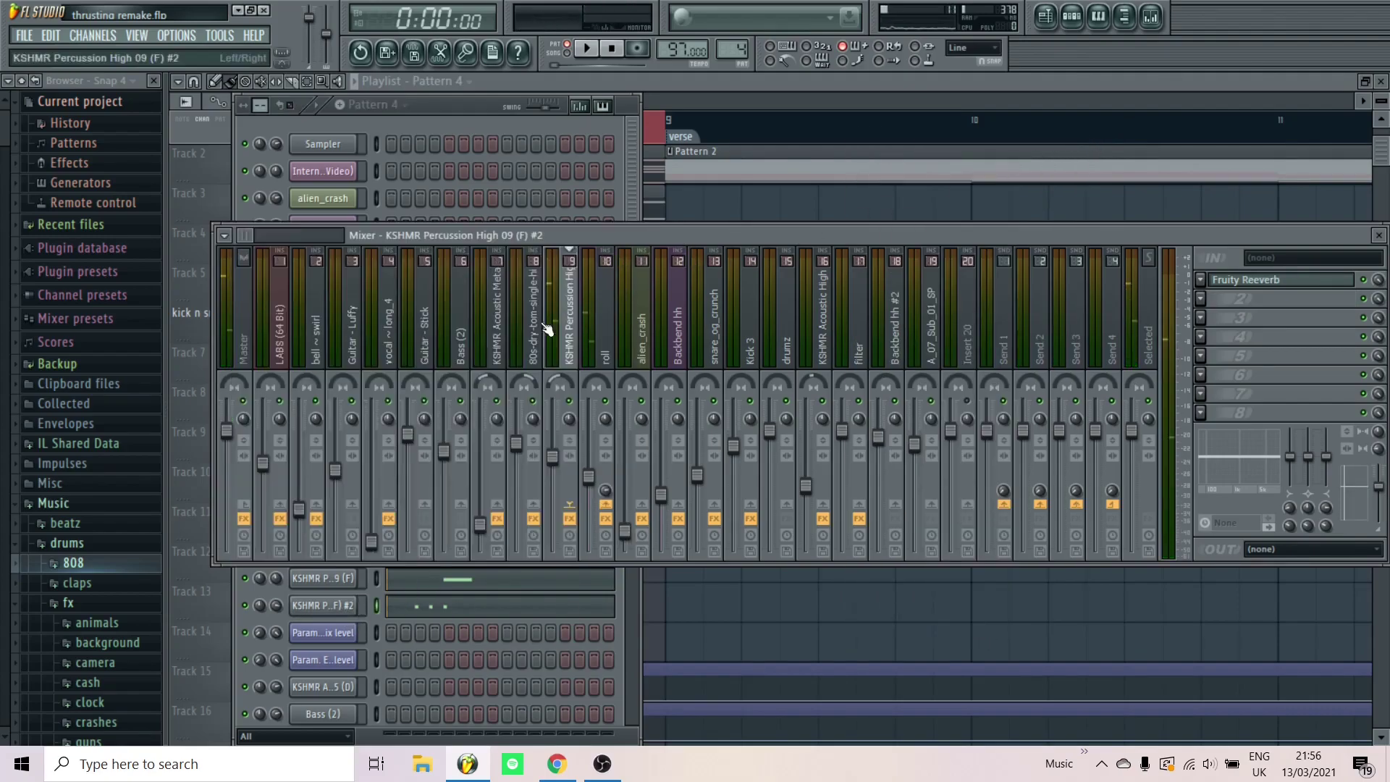
left_click(492, 384)
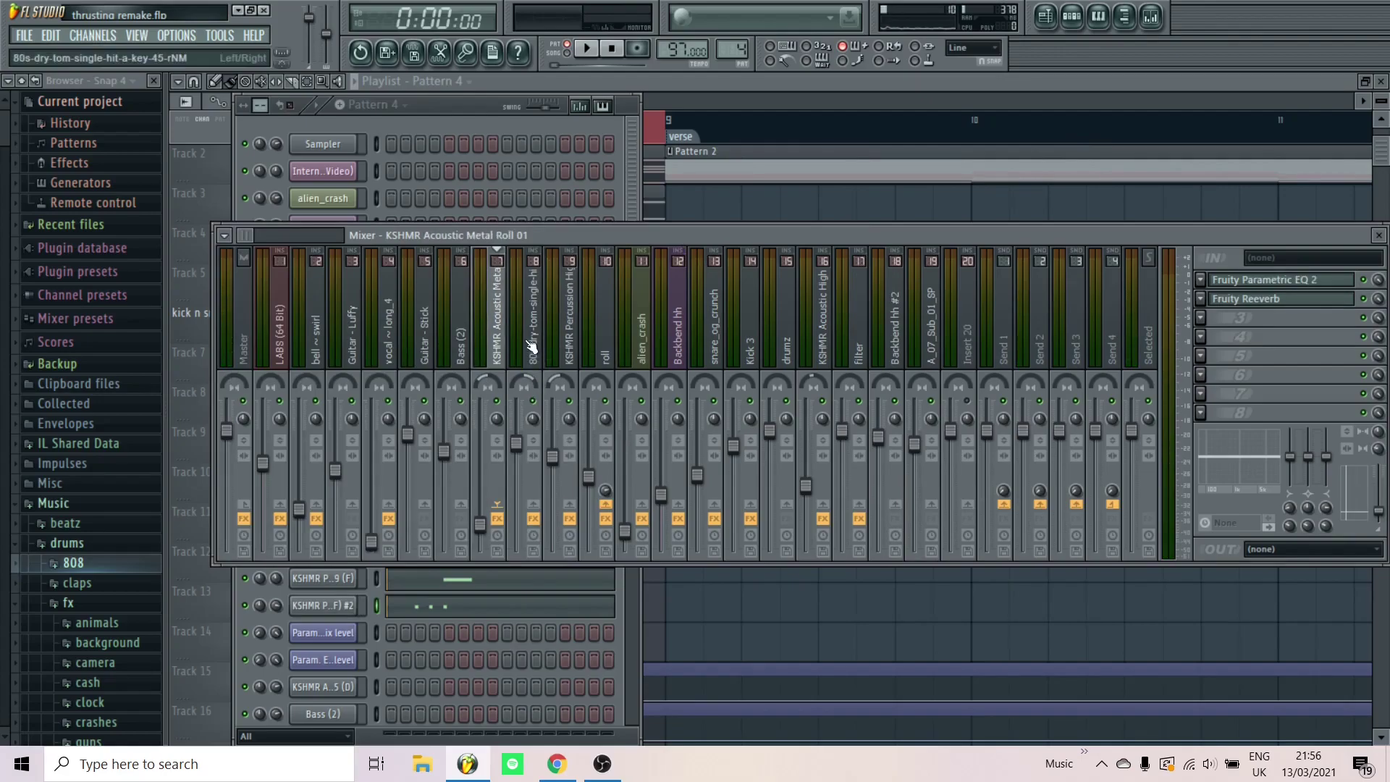
Open the KSHMR Percussion High 09 (F) channel settings and audition Pattern 4
left_click(350, 588)
key("space")
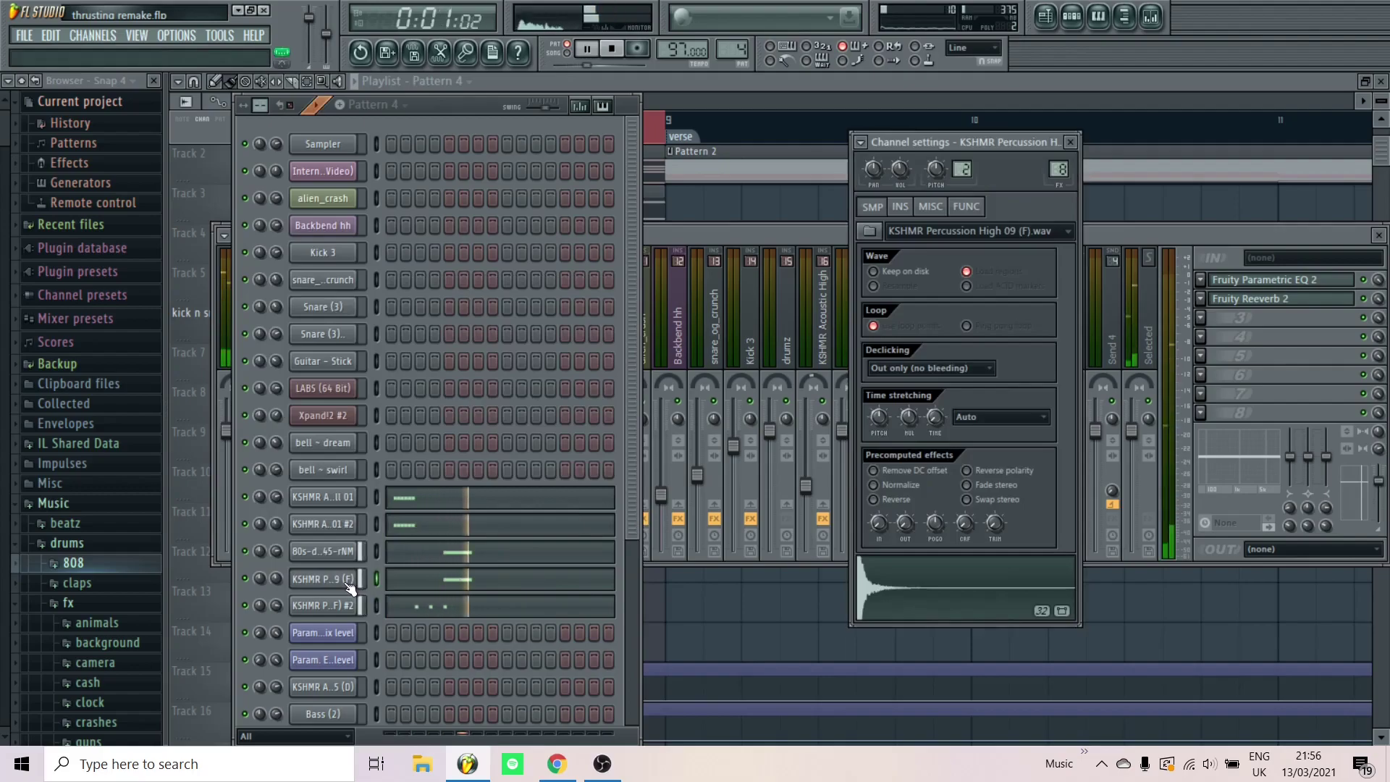
key("space")
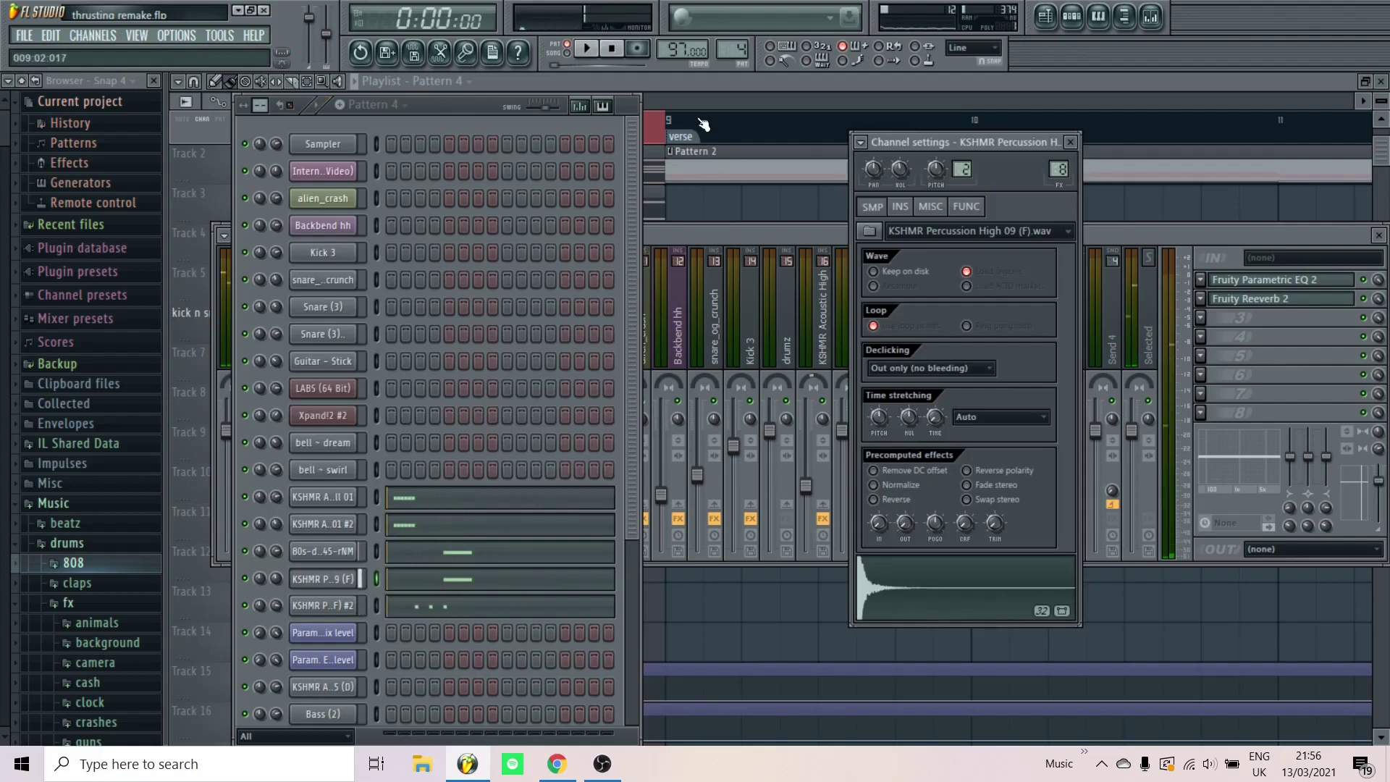
Inspect the Fruity Reeverb on the roll mixer track and return to the playlist
left_click(1070, 144)
left_click(753, 238)
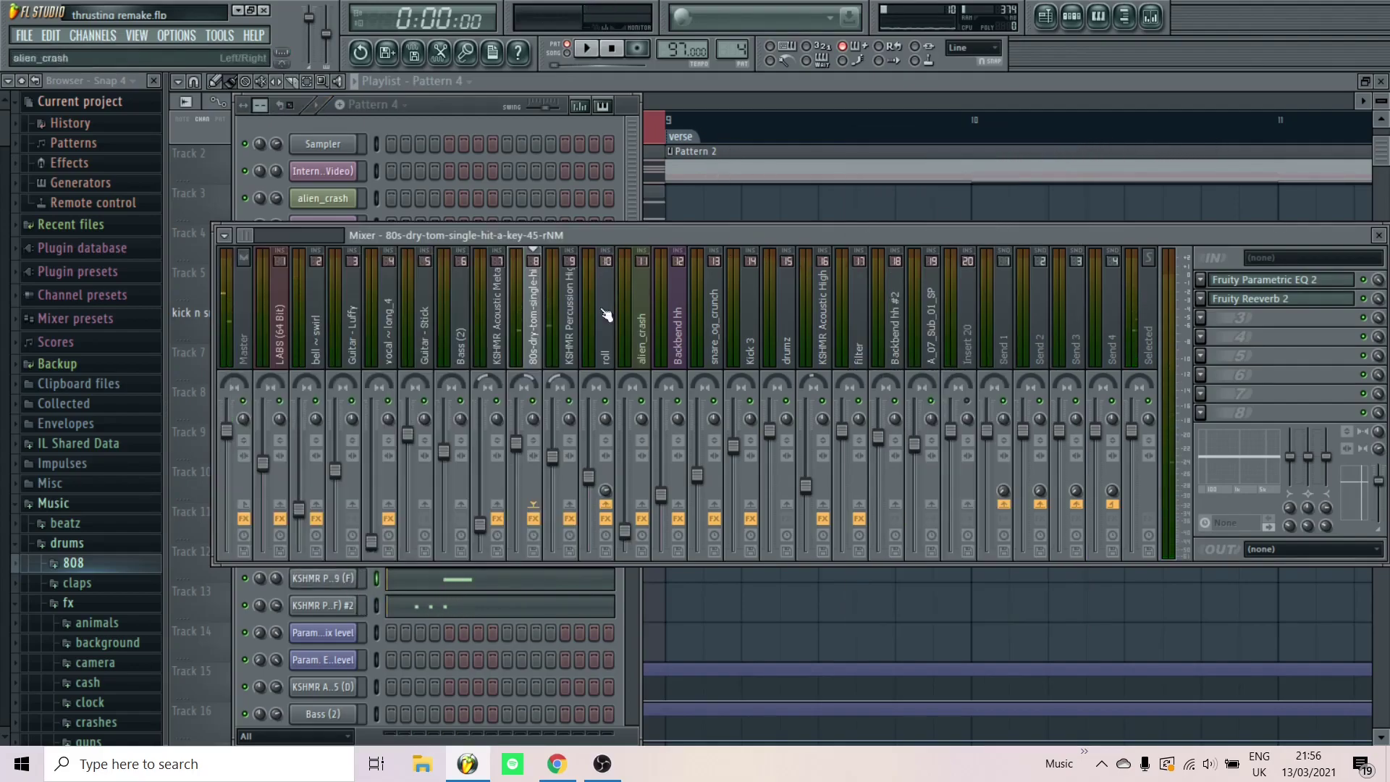
left_click(596, 351)
left_click(1244, 279)
left_click(1231, 279)
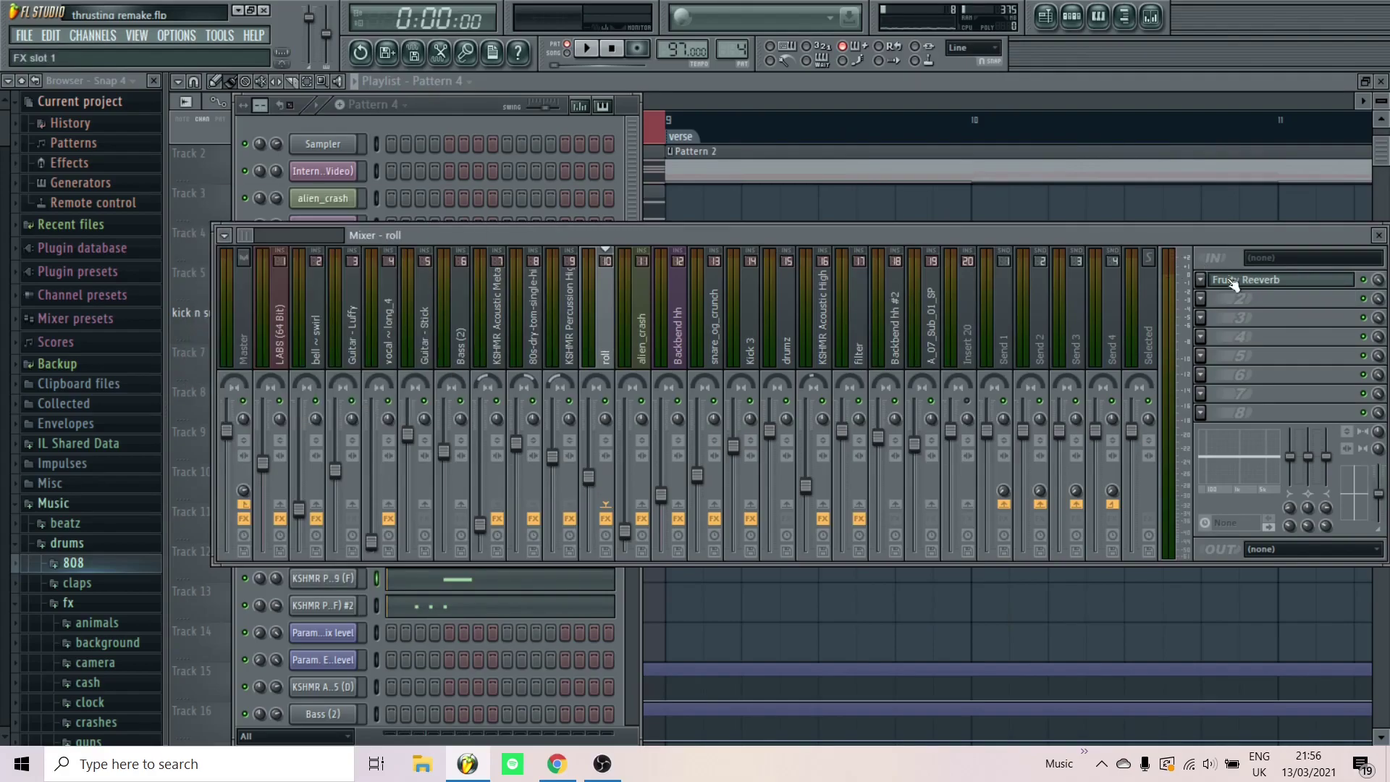
left_click(794, 208)
Switch playback to song mode and select the verse from bar 9 to bar 17 on the playlist timeline
scroll(433, 299, "down", 12)
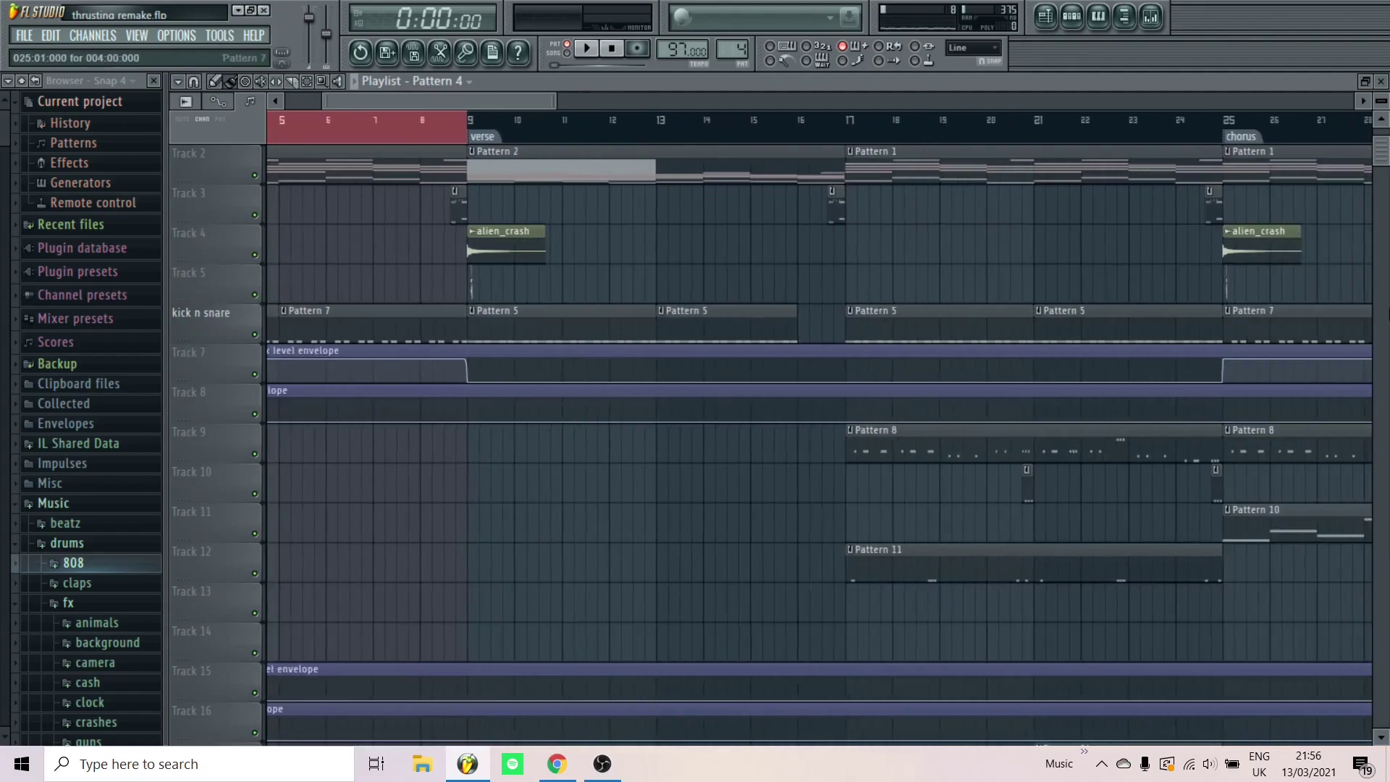
key("space")
key("space")
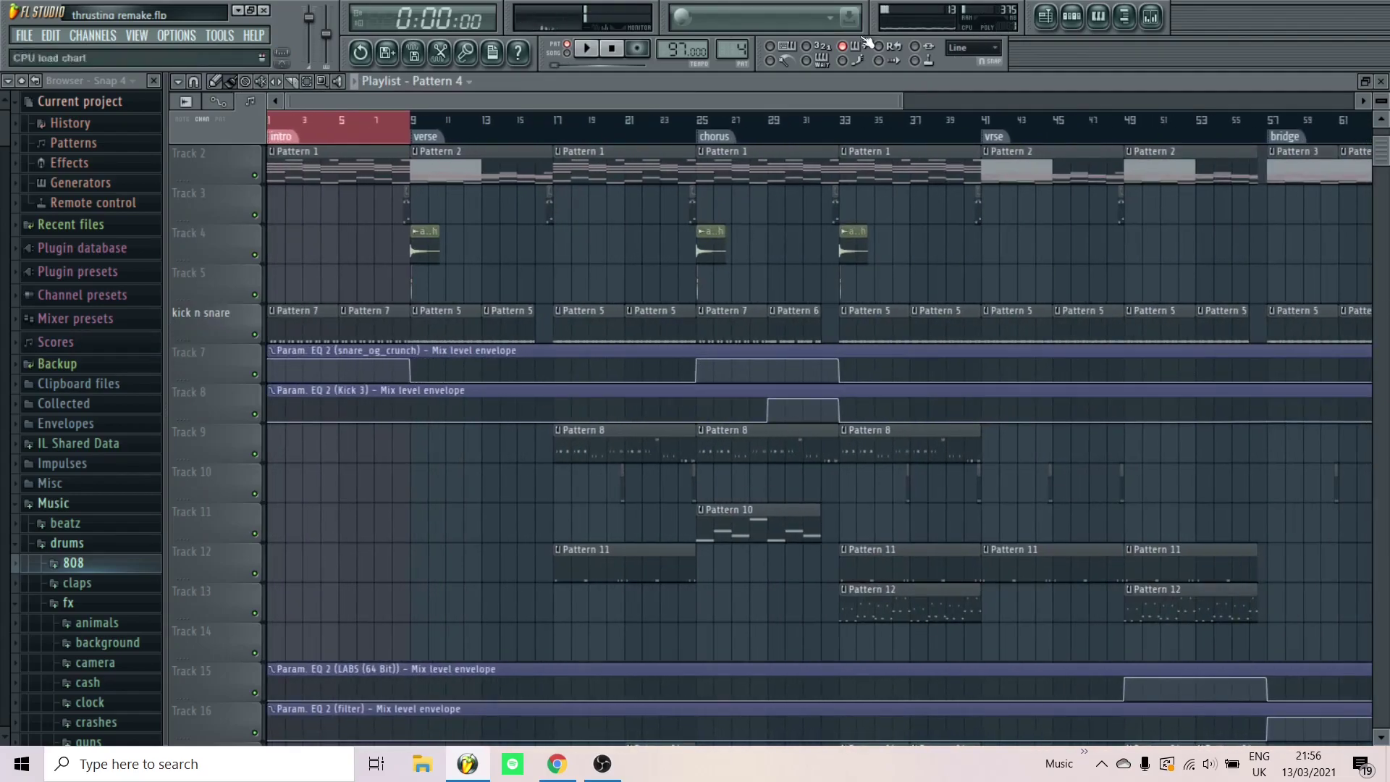
left_click(562, 52)
scroll(405, 195, "up", 10)
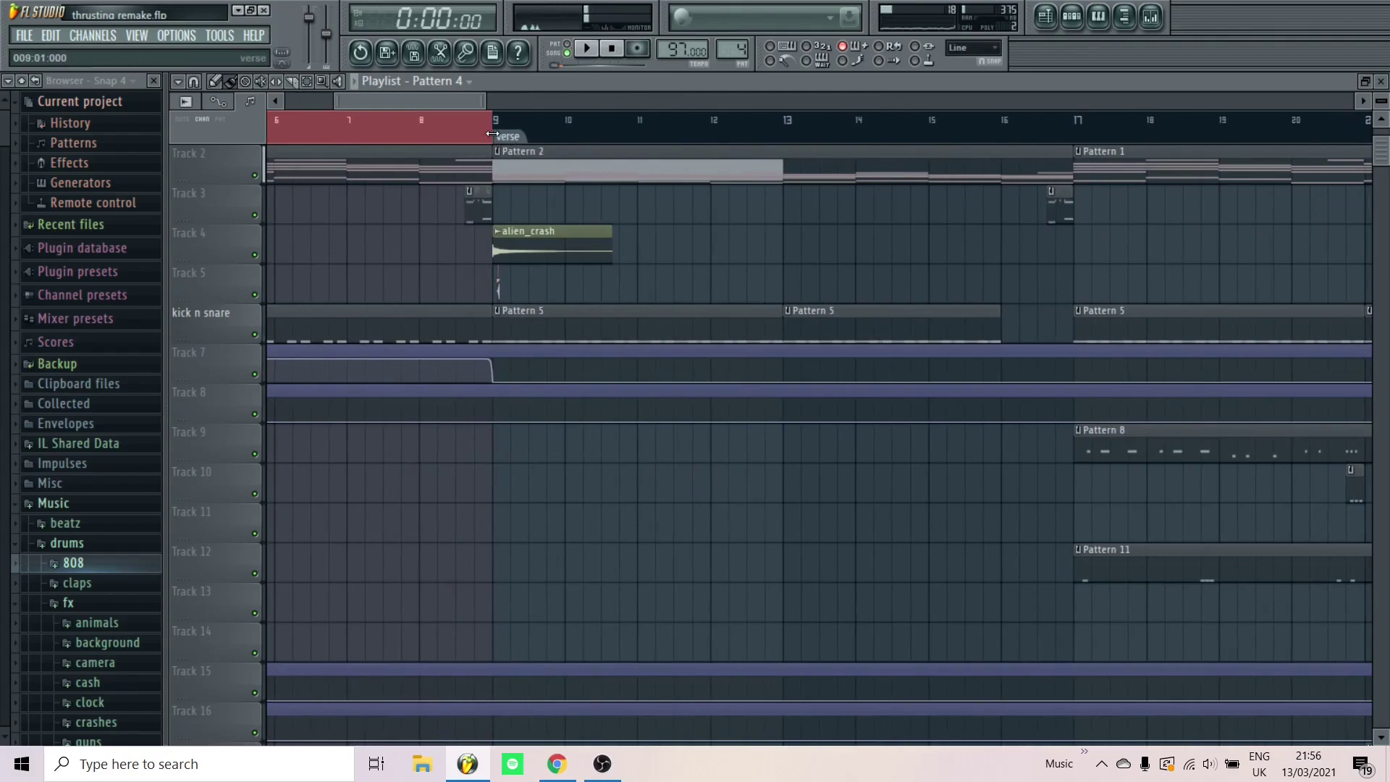
left_click_drag(498, 126, 1076, 130)
scroll(641, 107, "down", 6)
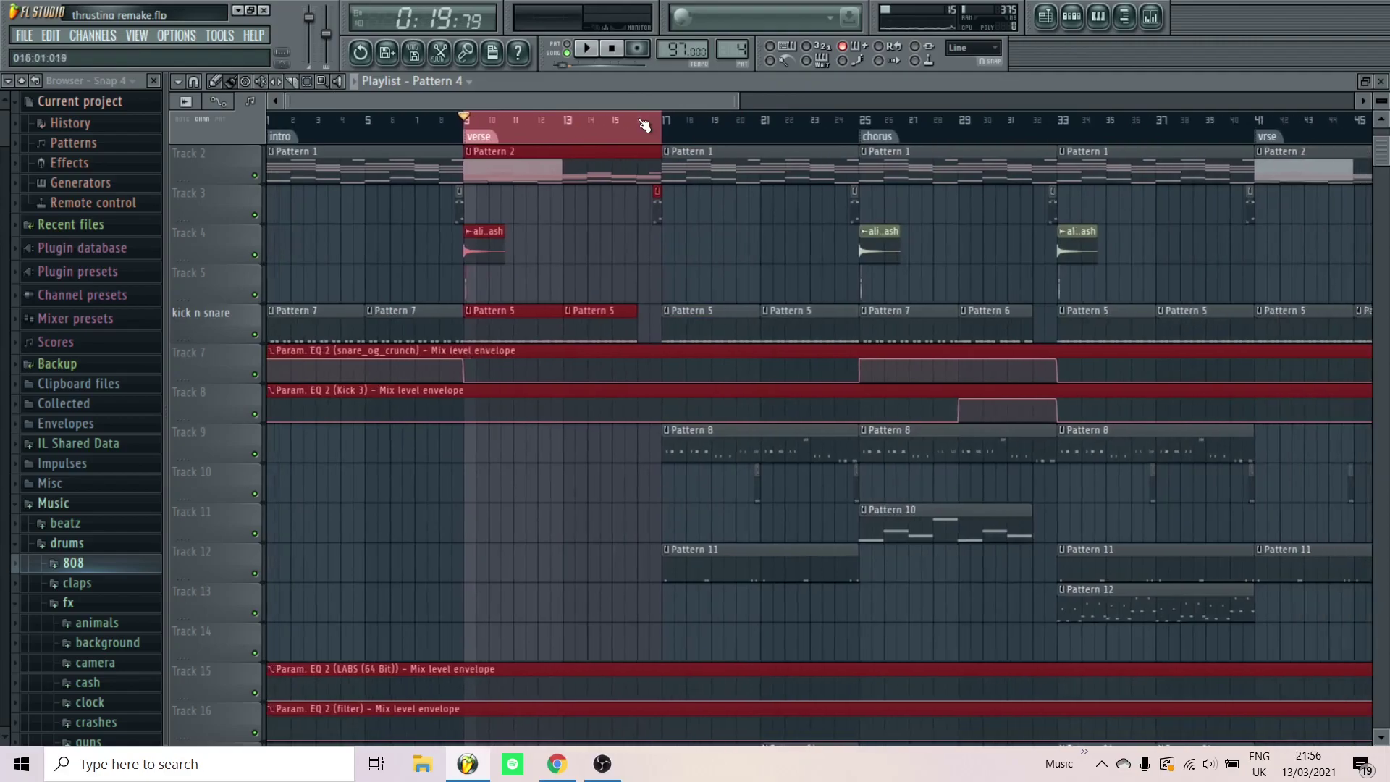
Isolate Tracks 4 and 5 at the start of the verse and audition the alien_crash layers
scroll(435, 148, "up", 2)
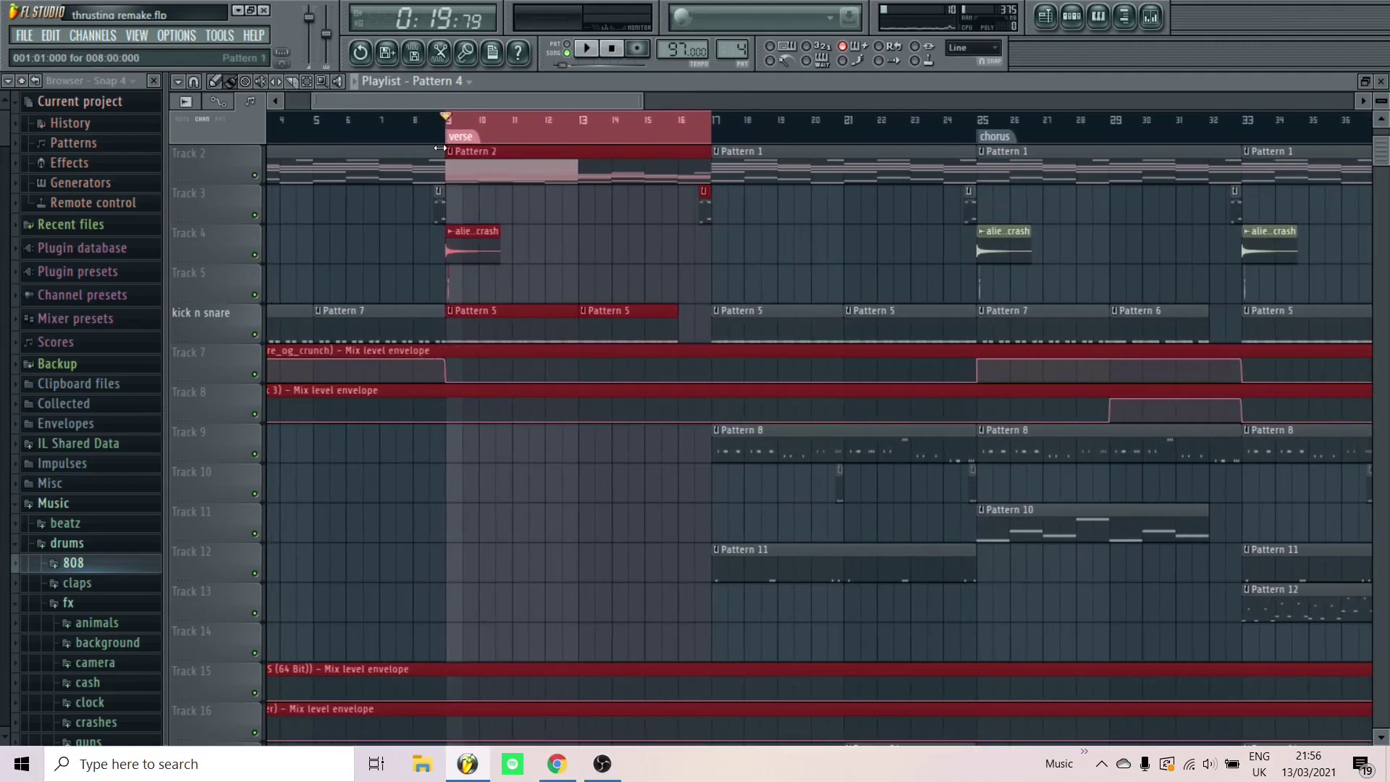
scroll(439, 150, "up", 1)
scroll(435, 218, "up", 1)
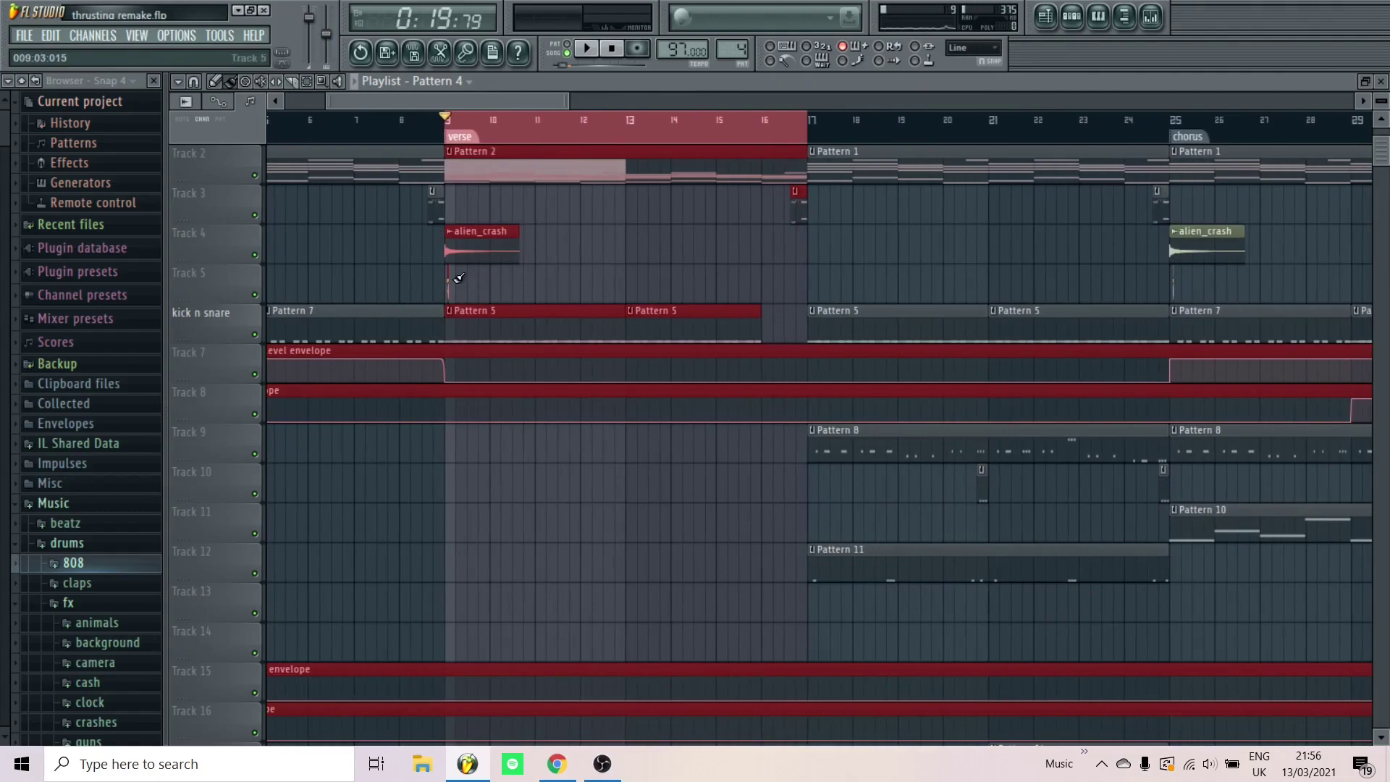
scroll(405, 272, "up", 6)
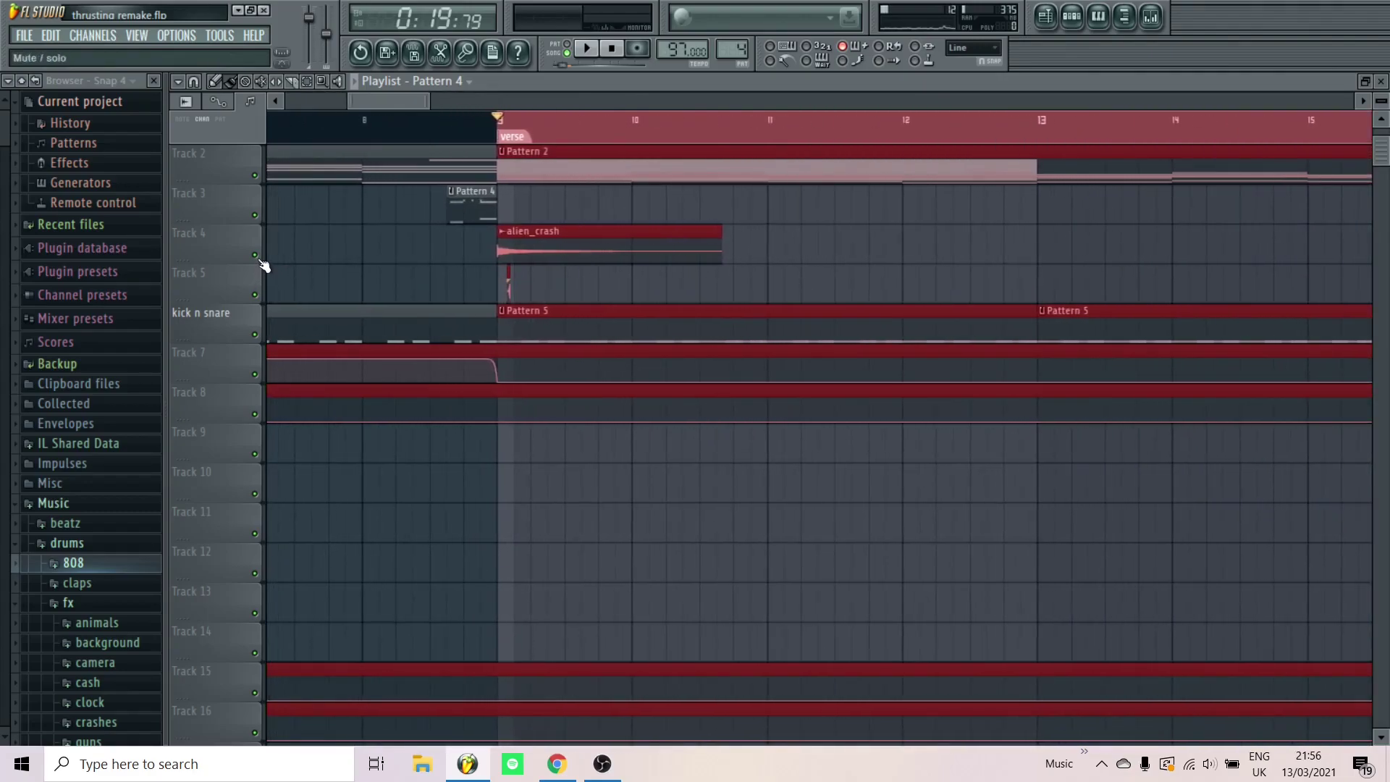
scroll(478, 281, "up", 4)
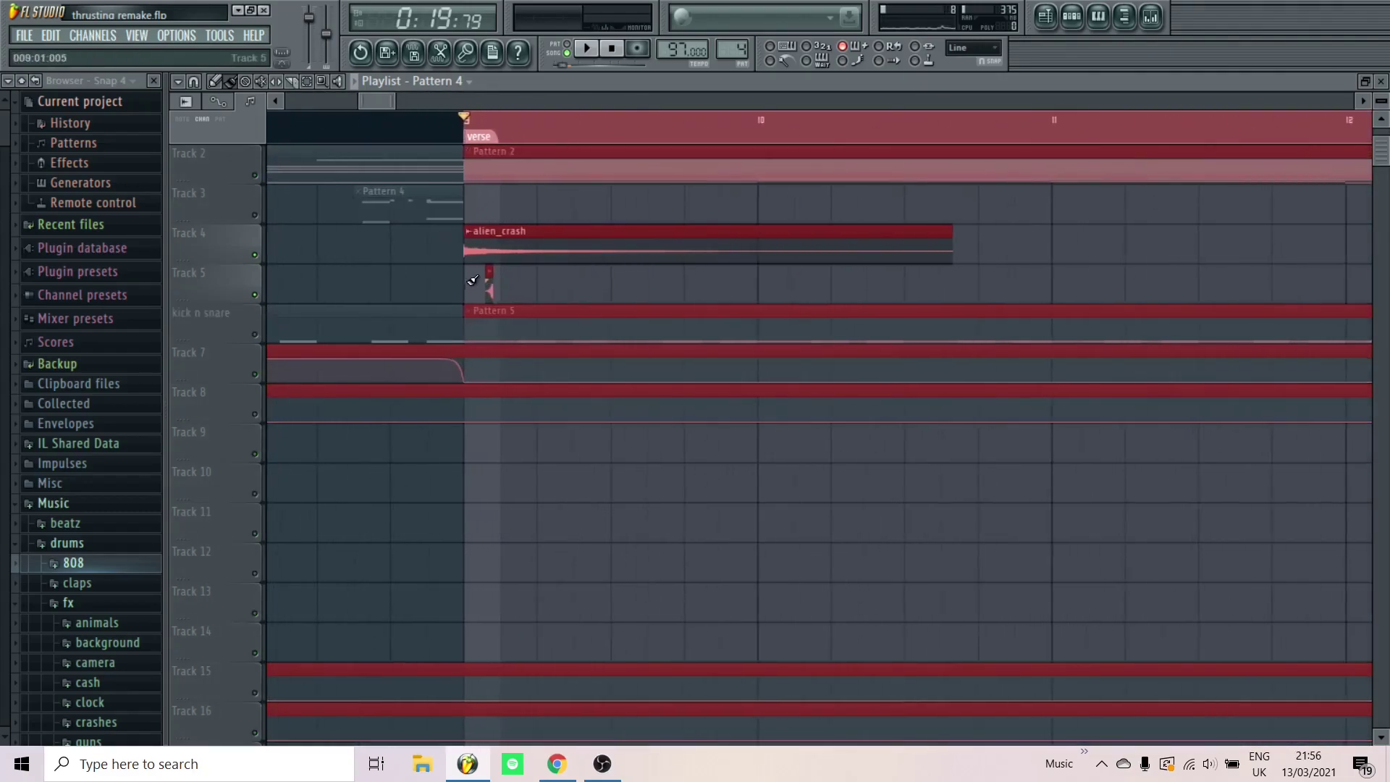
scroll(477, 281, "up", 2)
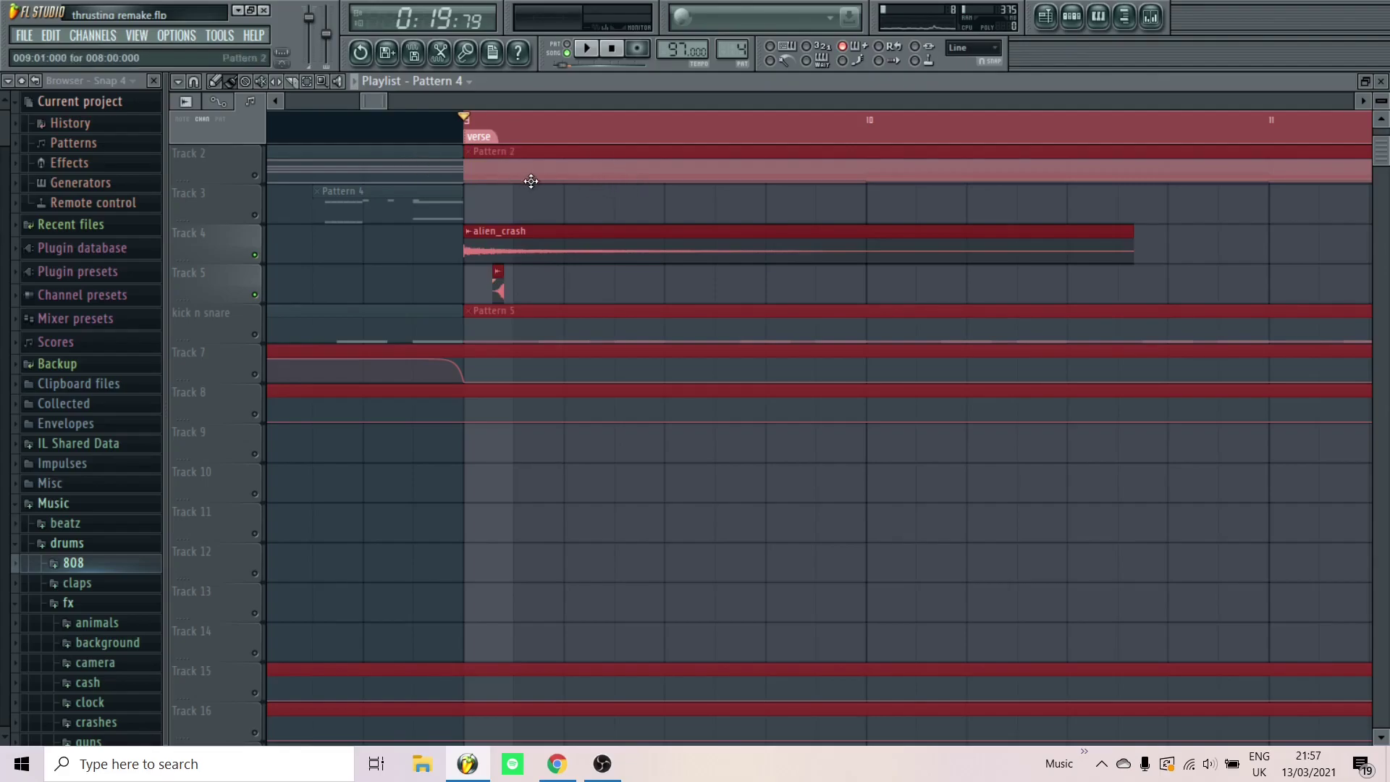
key("space")
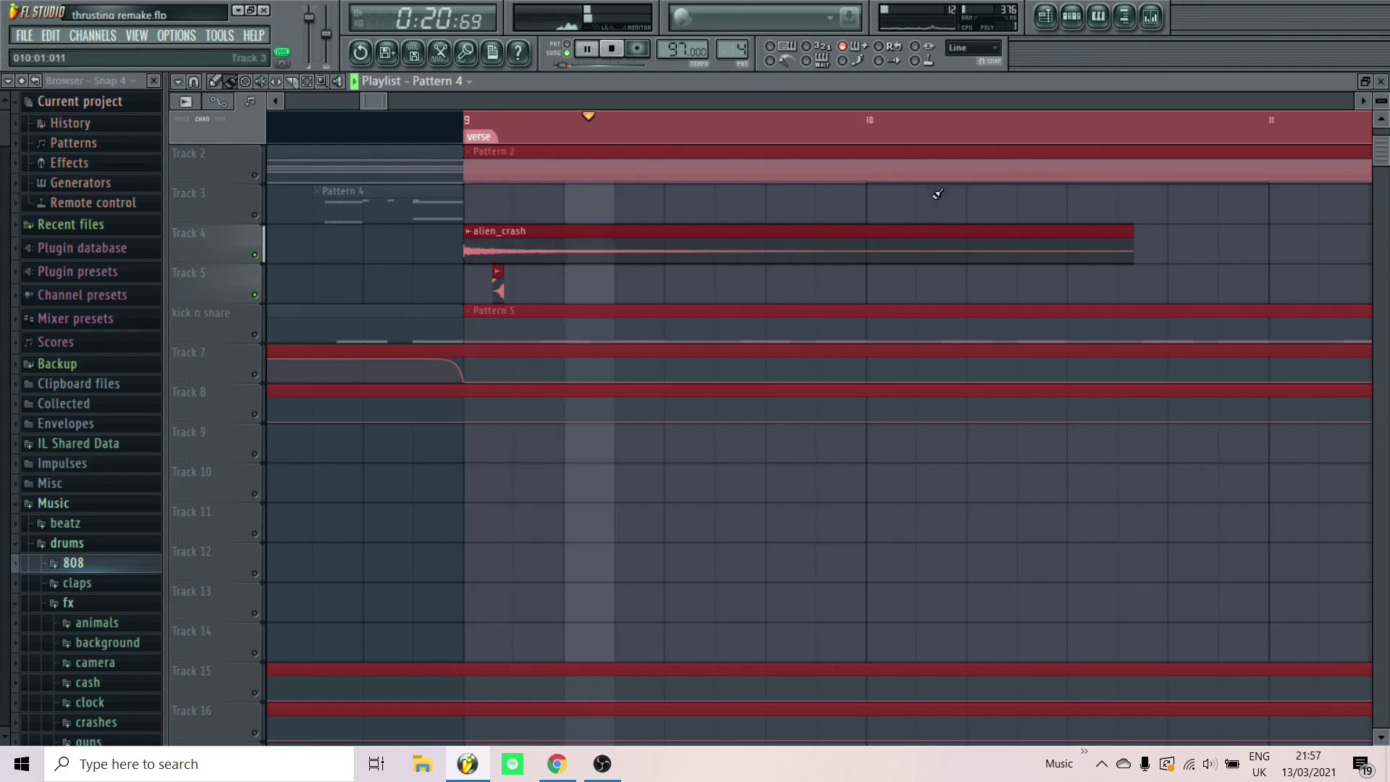
key("space")
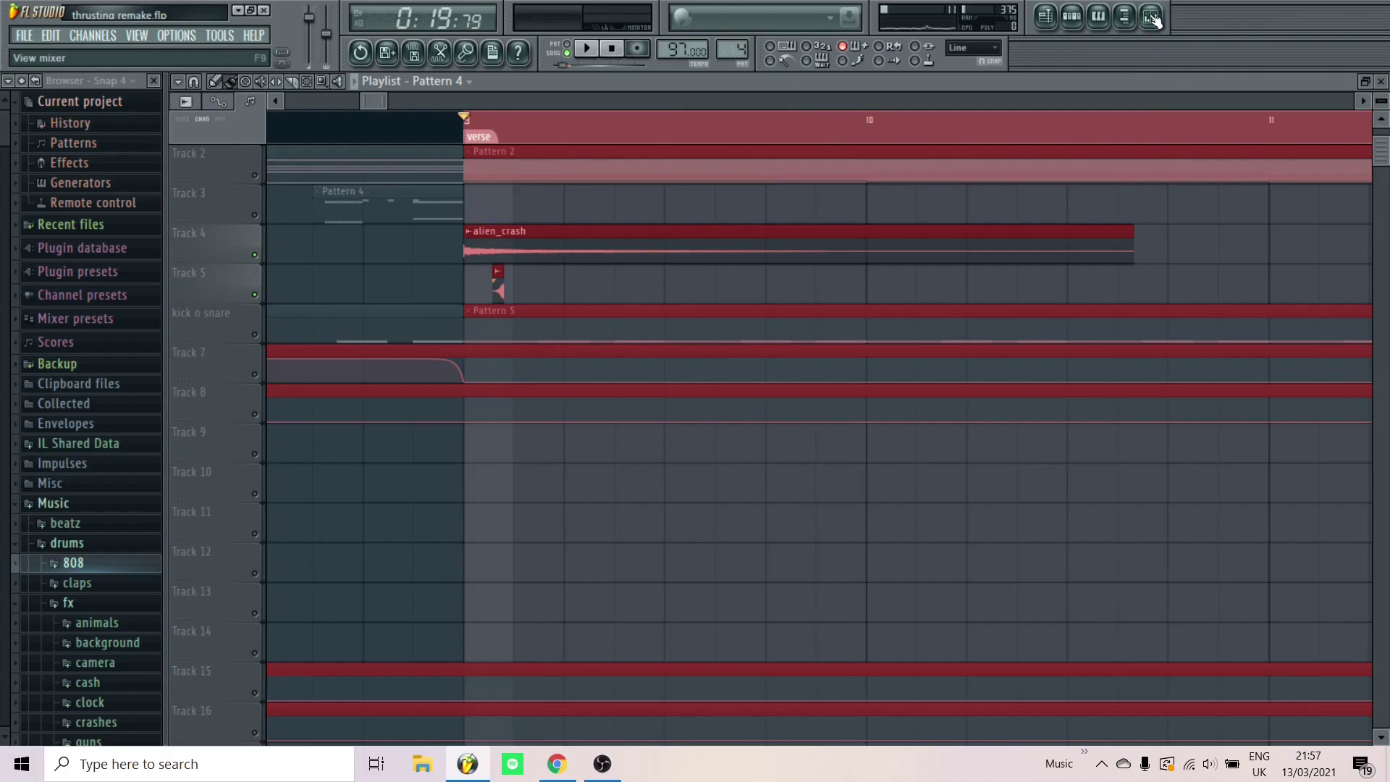
Inspect the Fruity Parametric EQ 2 and Fruity Reeverb 2 on the alien_crash mixer track
left_click(1151, 18)
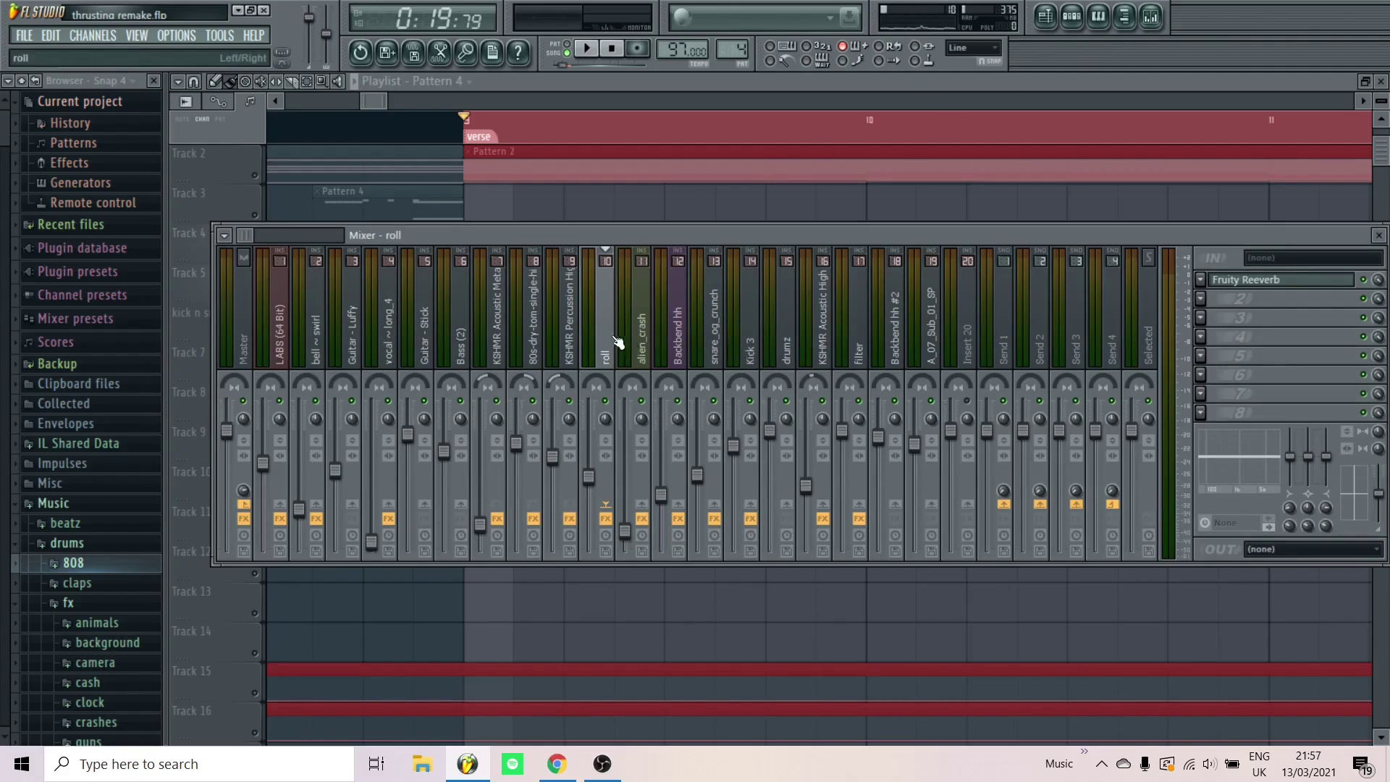
left_click(649, 344)
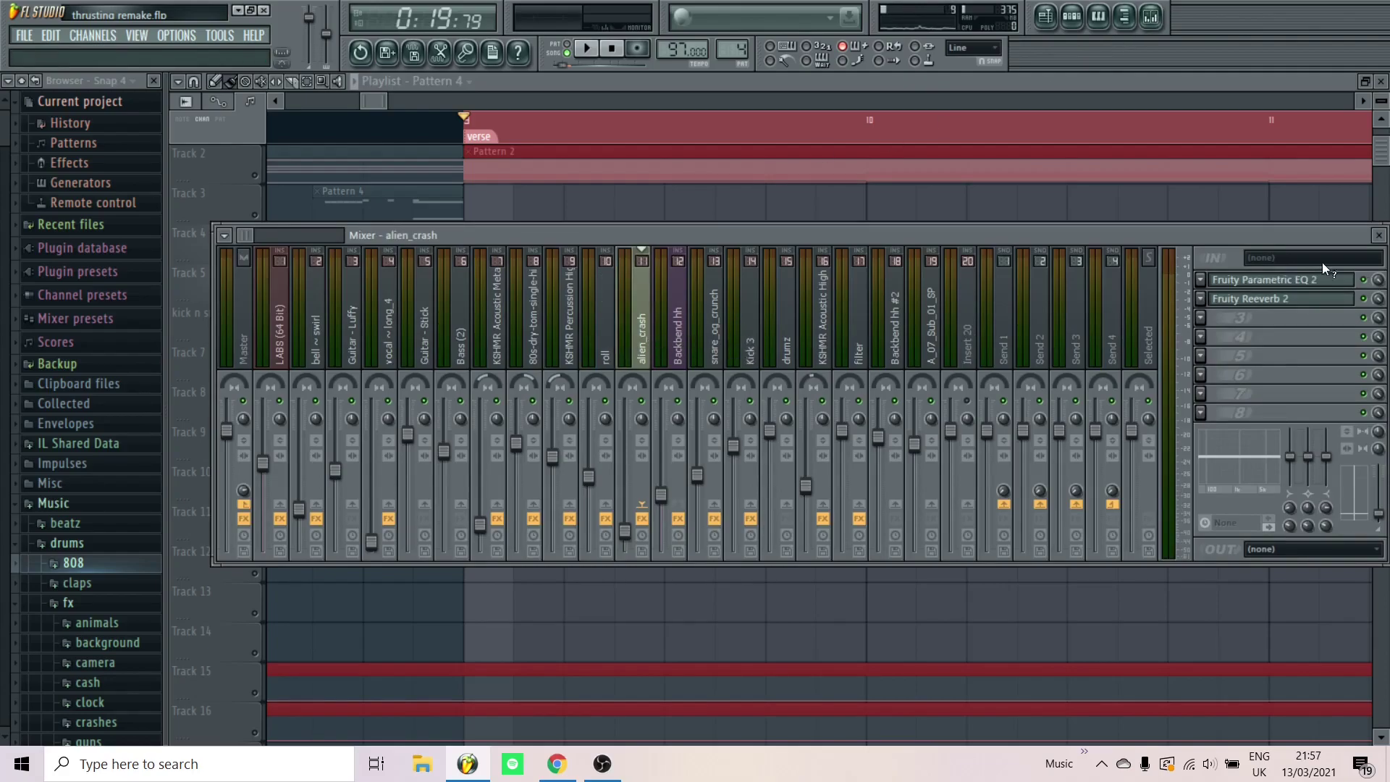
left_click(1282, 284)
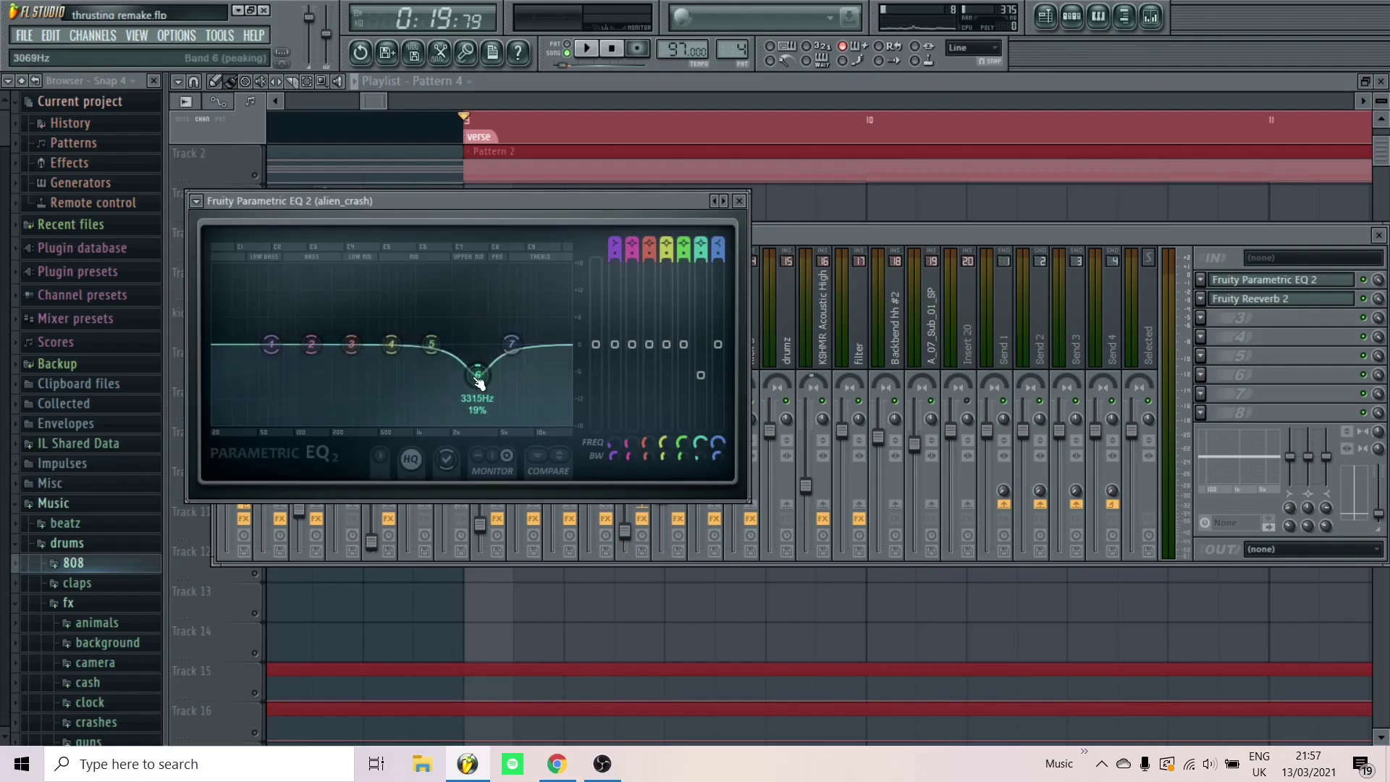
left_click(740, 201)
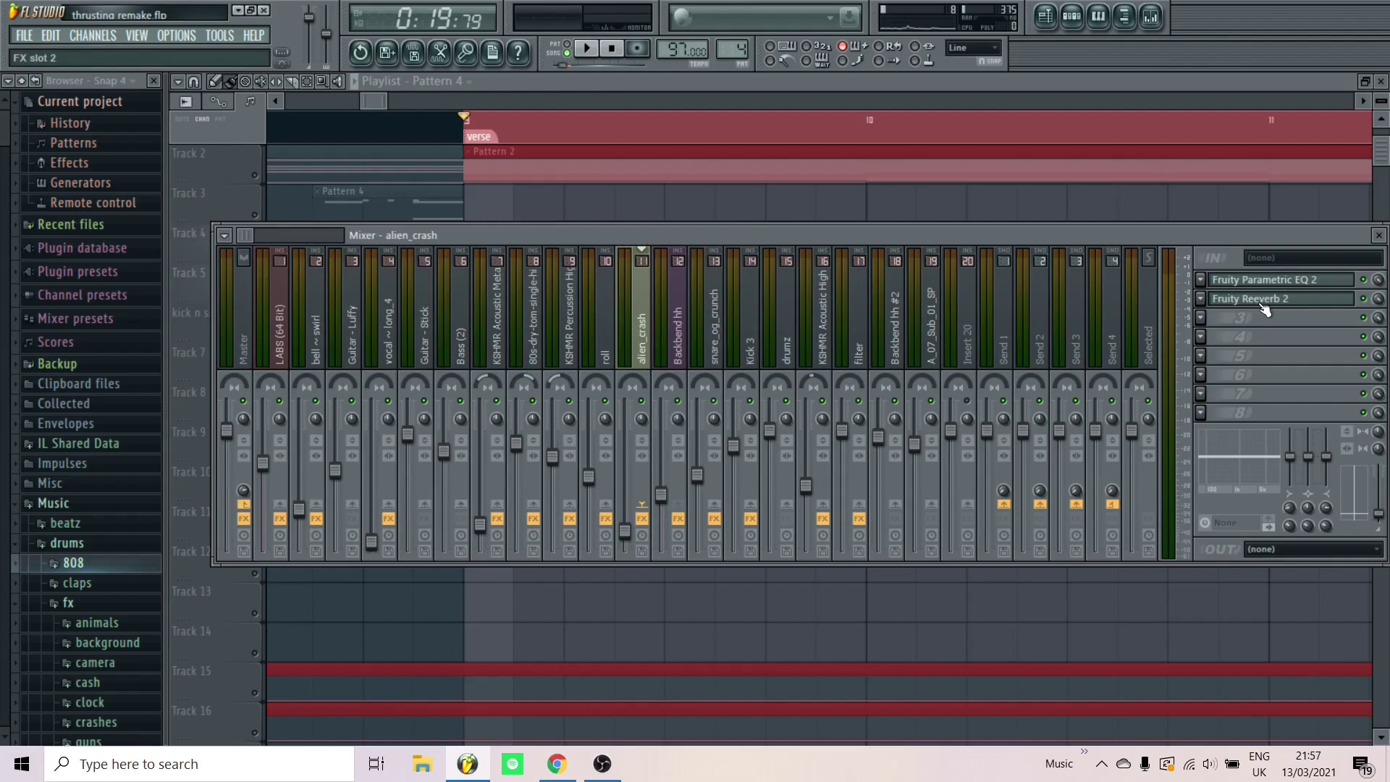
left_click(1264, 309)
left_click(1263, 307)
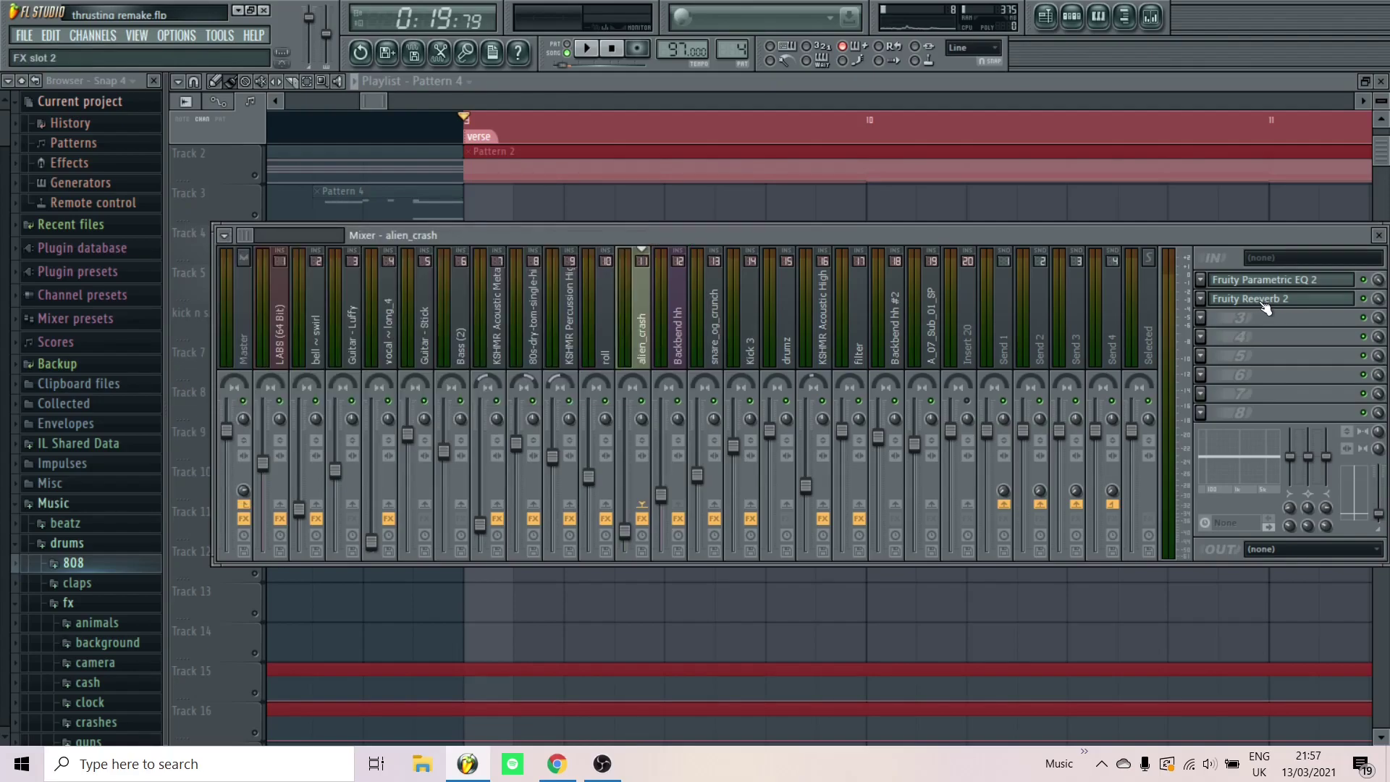
Inspect the Fruity Parametric EQ 2 and Fruity Reeverb 2 on the Backbend hh mixer track
left_click(685, 357)
left_click(1254, 289)
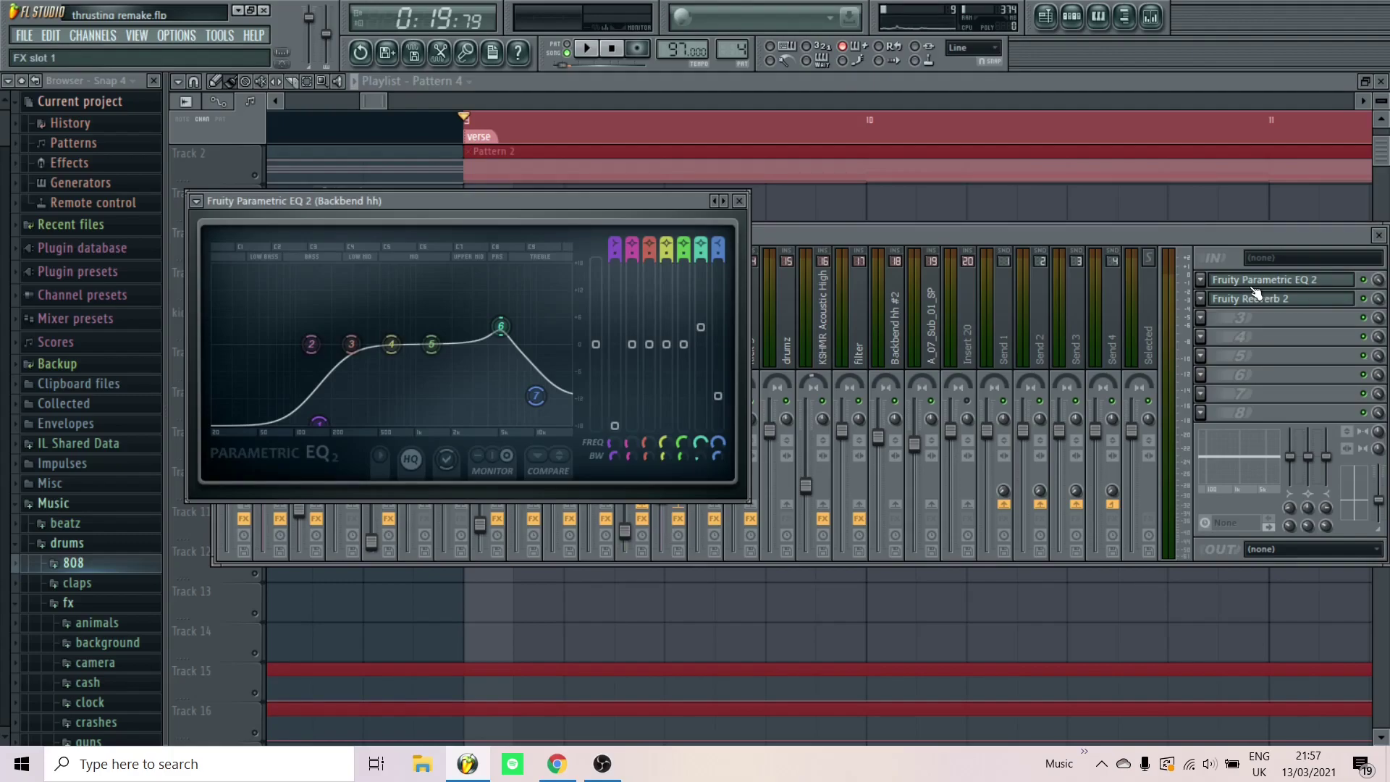
left_click(1254, 288)
left_click(1266, 301)
left_click(1231, 300)
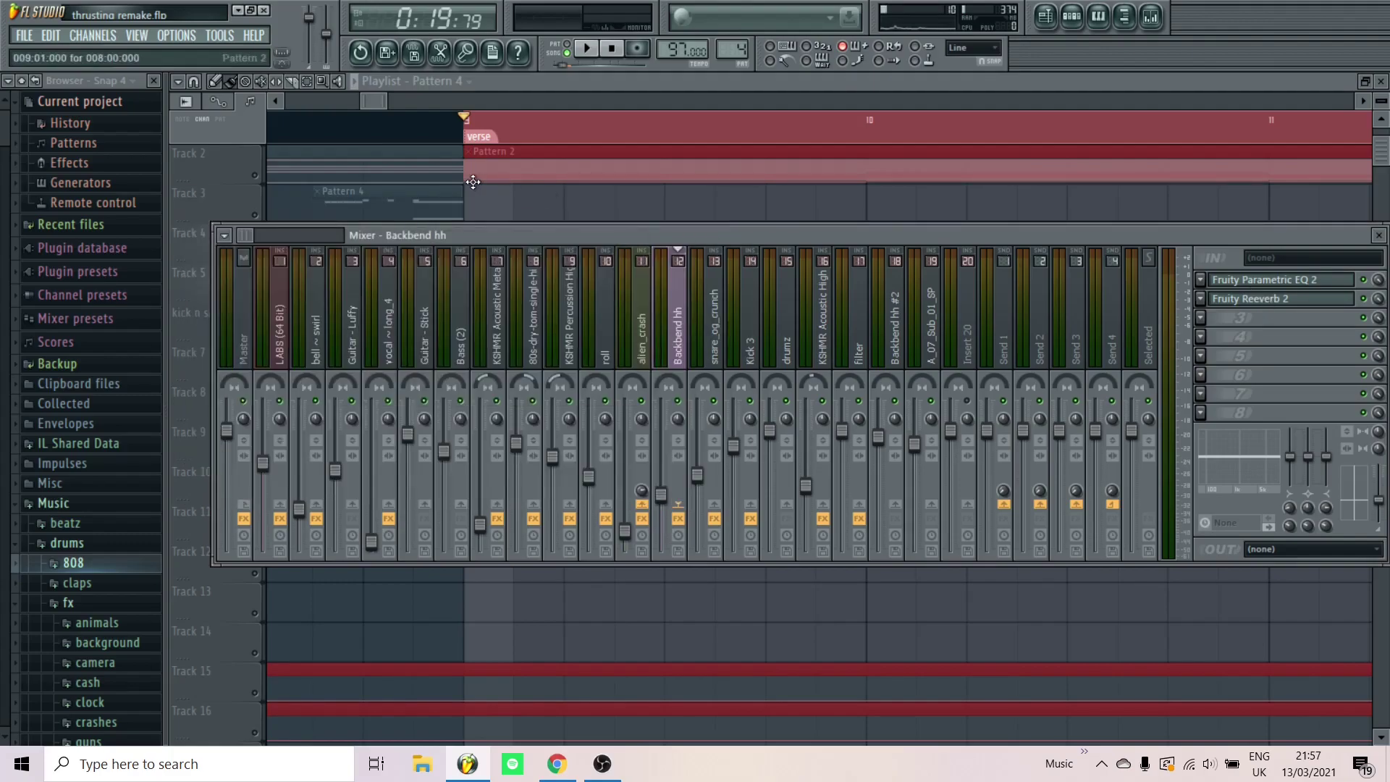
Close the mixer and replay the isolated crash layers at the verse start
key("F9")
key("space")
scroll(414, 221, "down", 2)
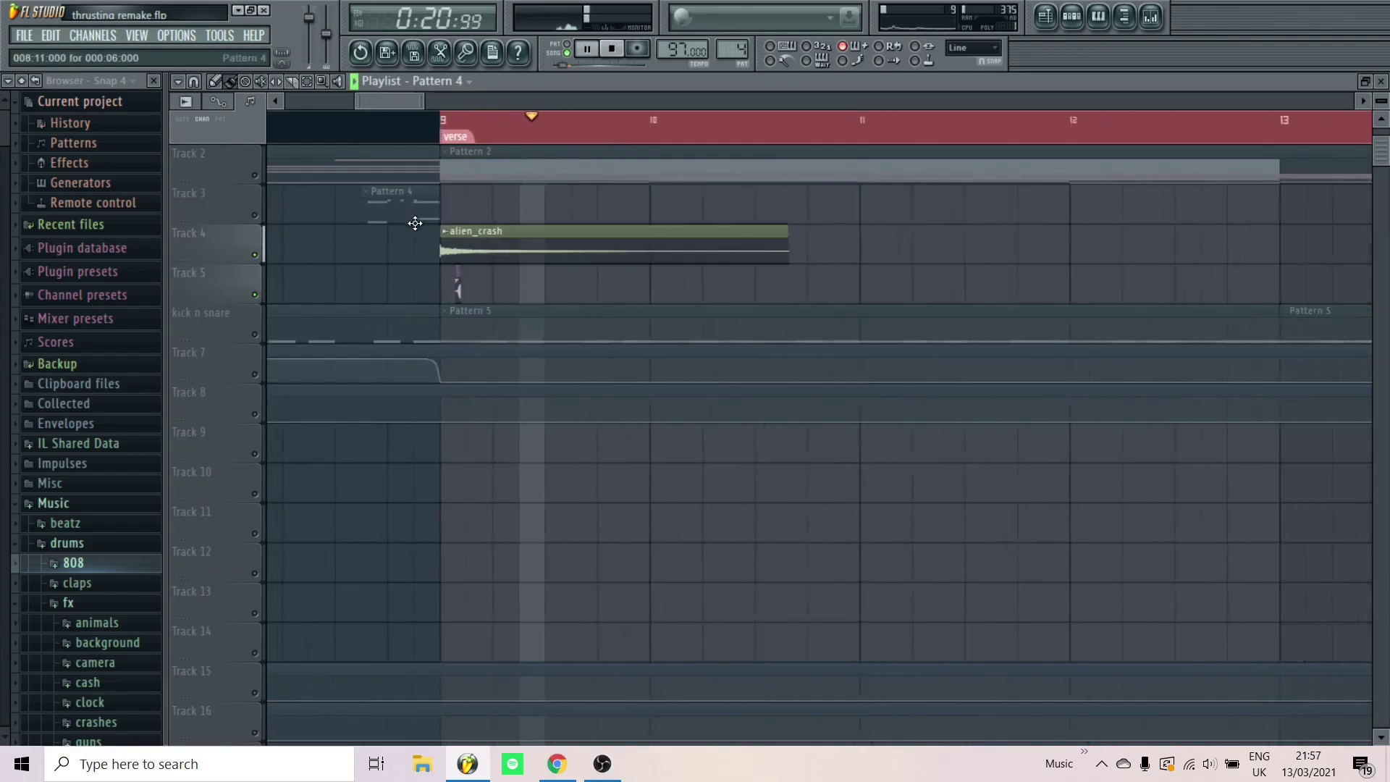
scroll(414, 222, "down", 3)
key("space")
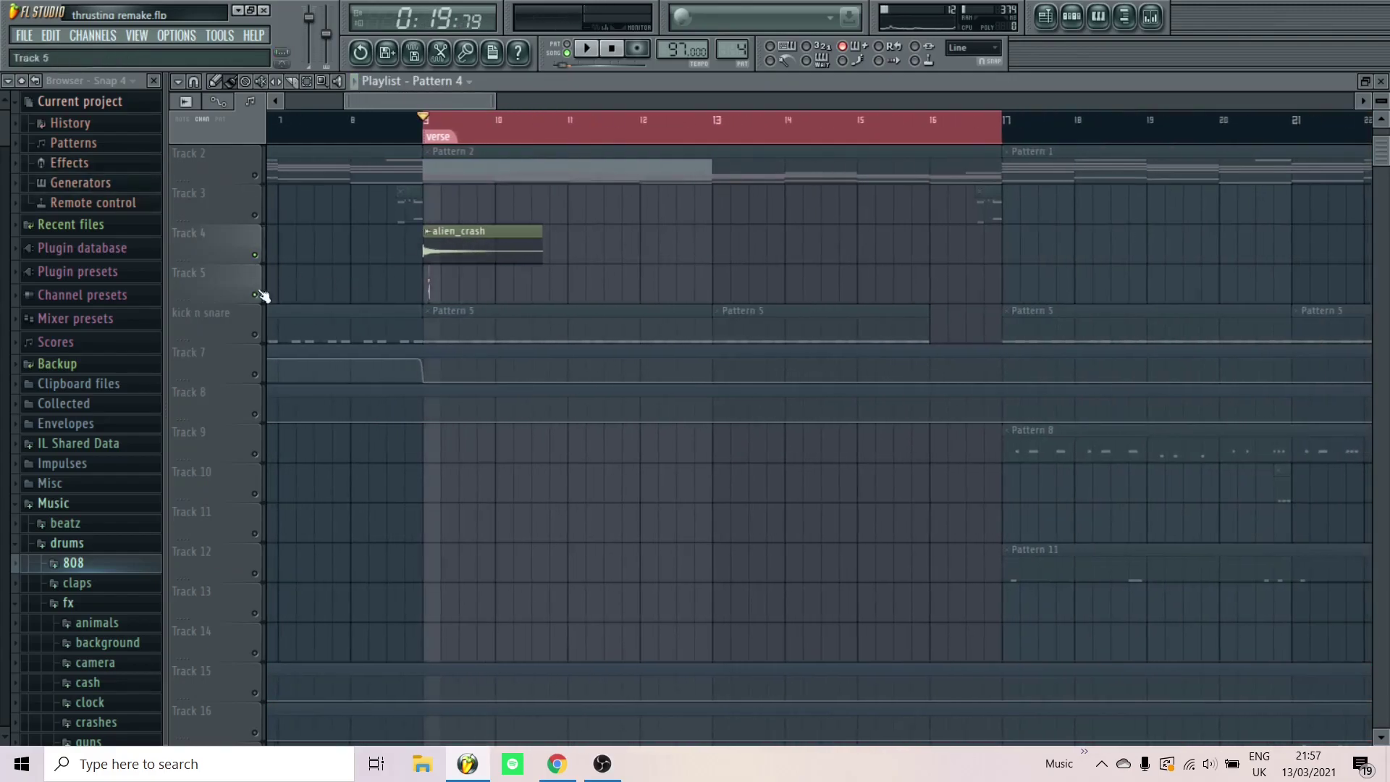
Unmute all playlist tracks, mute Tracks 2, 4 and 5, and audition the kick n snare track in the verse
right_click(257, 335)
right_click(255, 339)
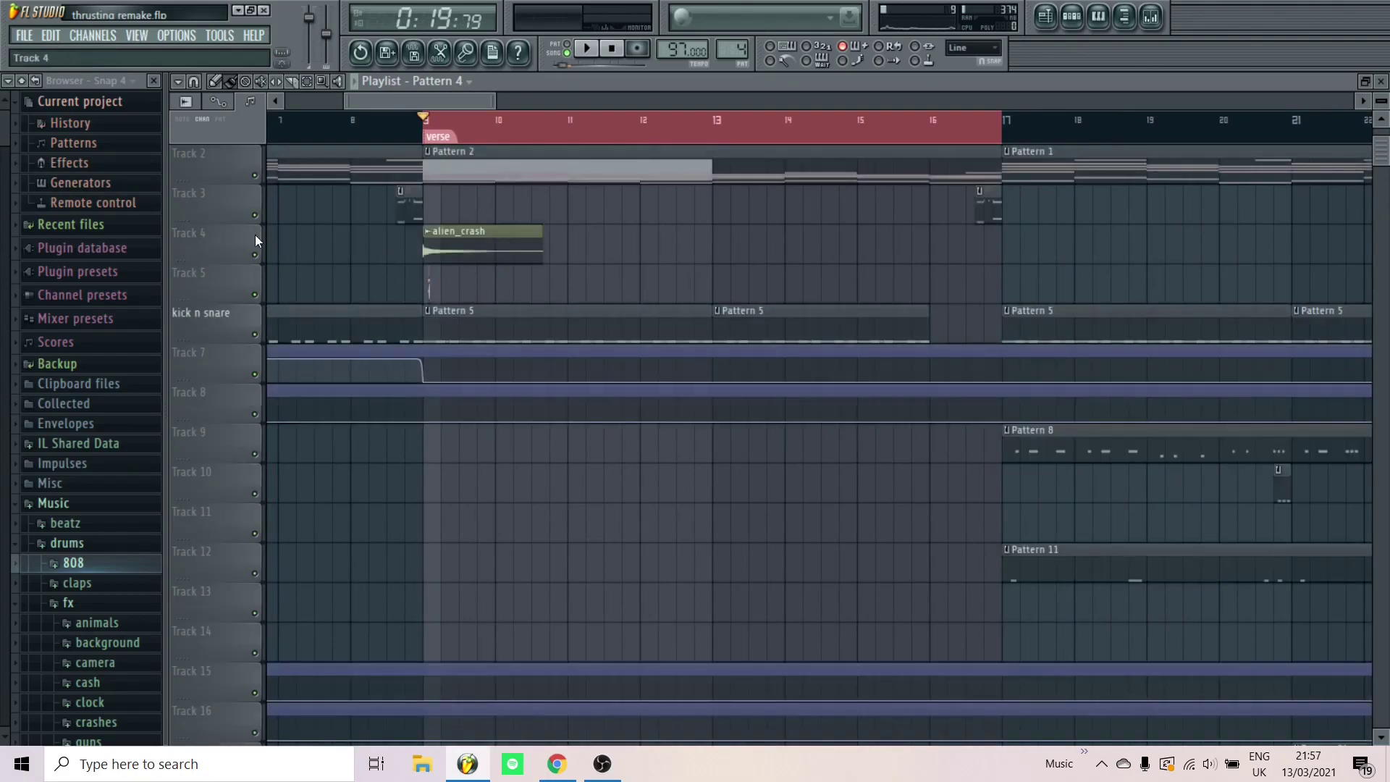
left_click(255, 255)
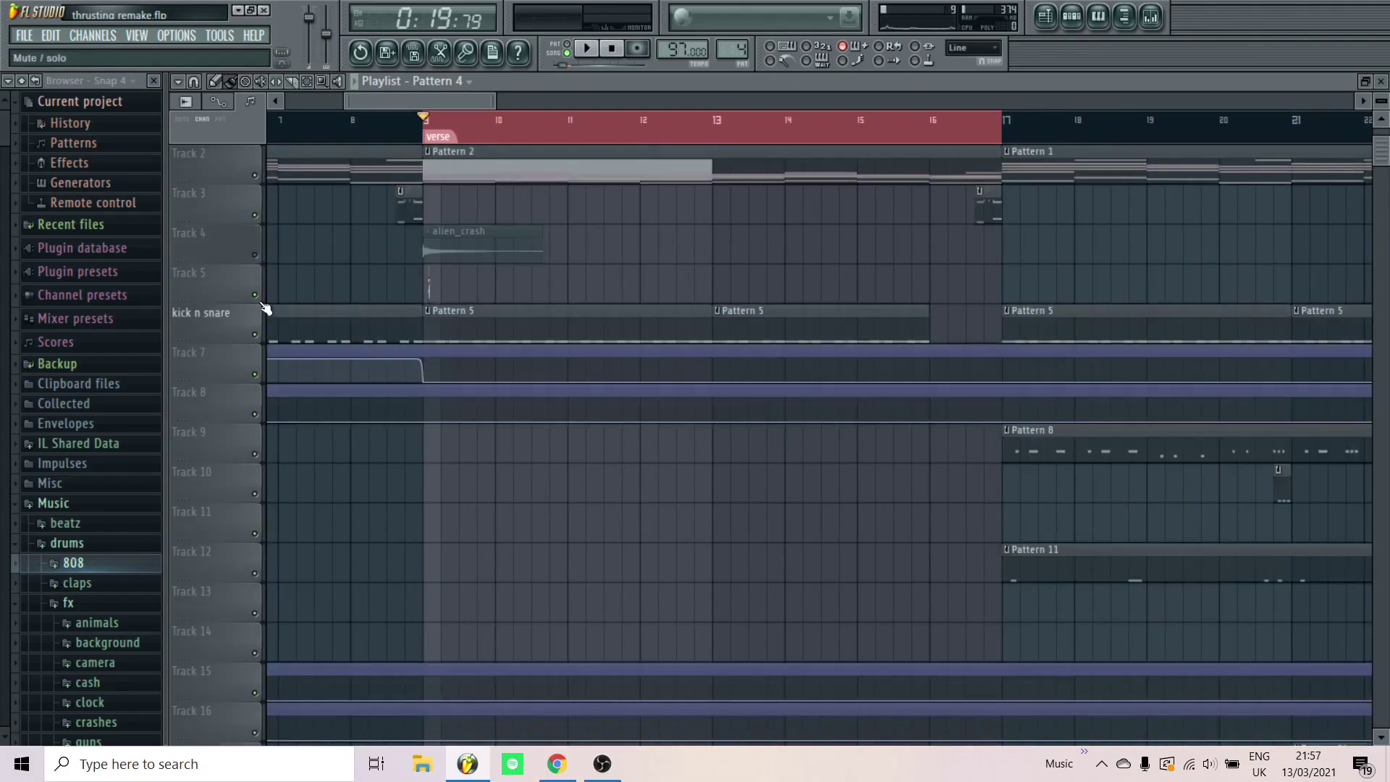
left_click(255, 175)
key("space")
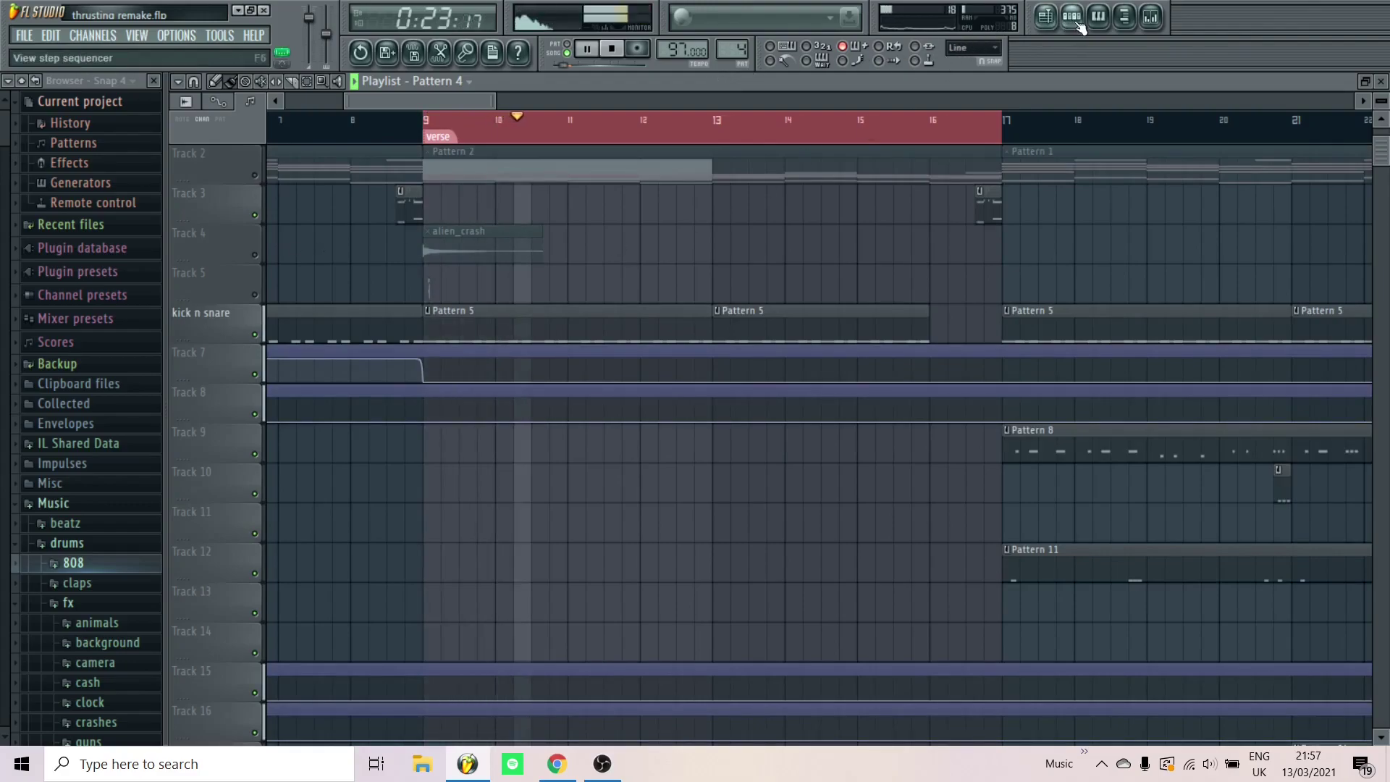
scroll(674, 202, "down", 2)
scroll(674, 201, "down", 5)
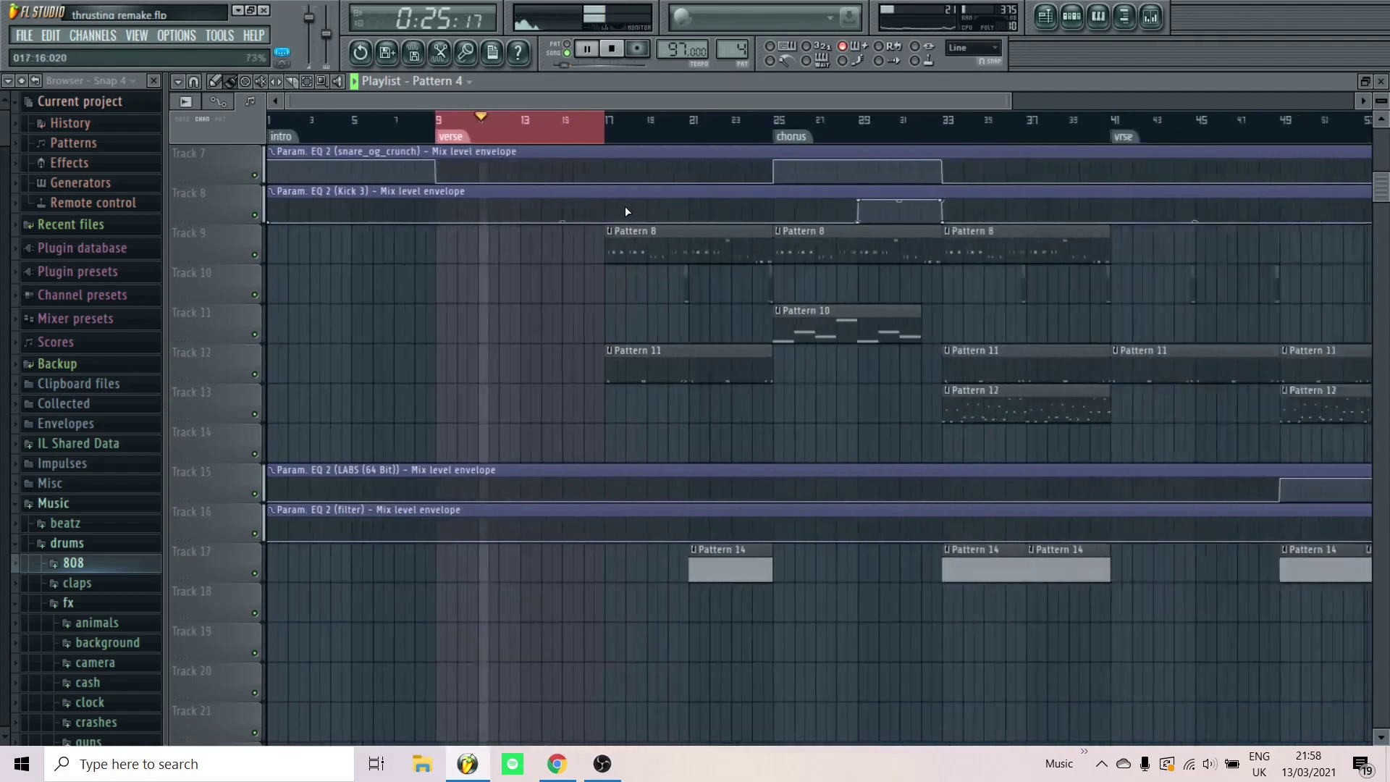
key("space")
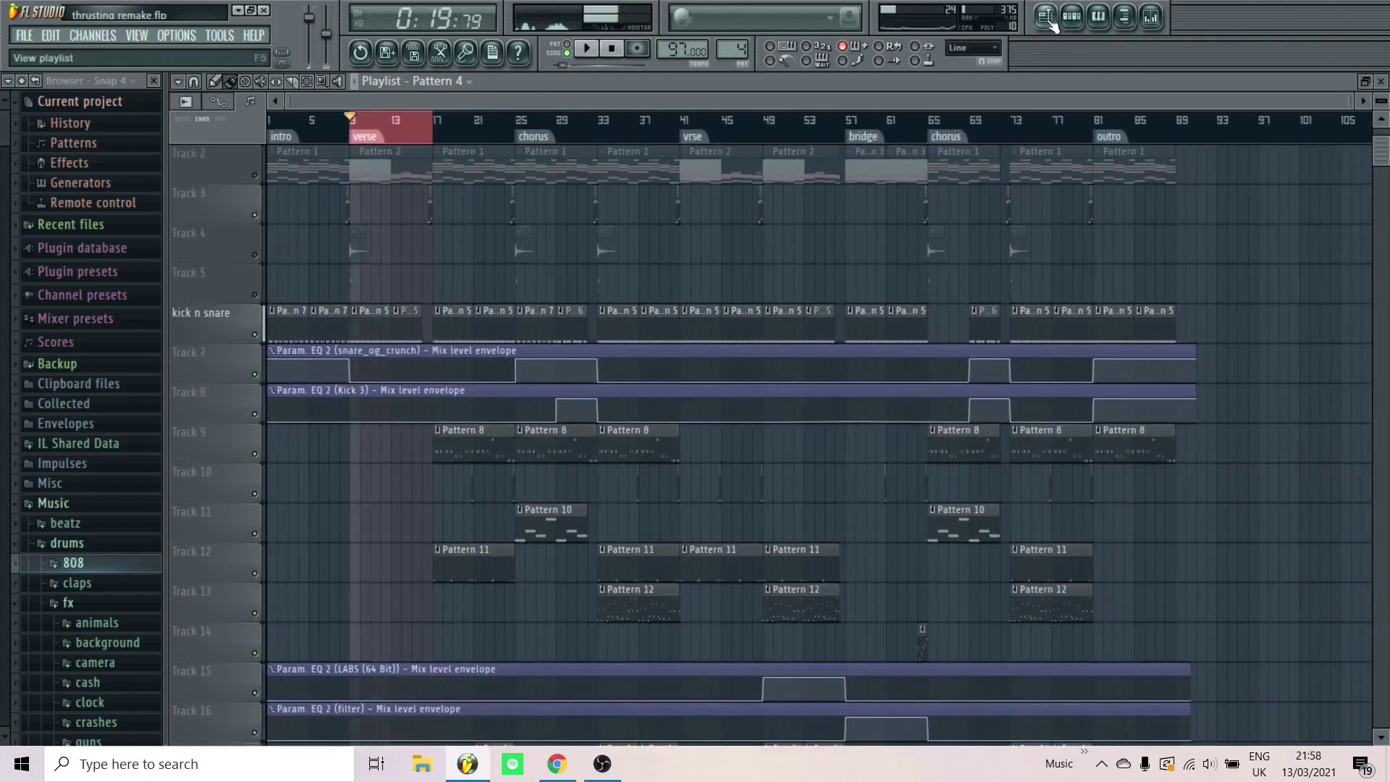
Show Pattern 5 in the step sequencer and audition its Kick 3 channel on its own
left_click(1073, 17)
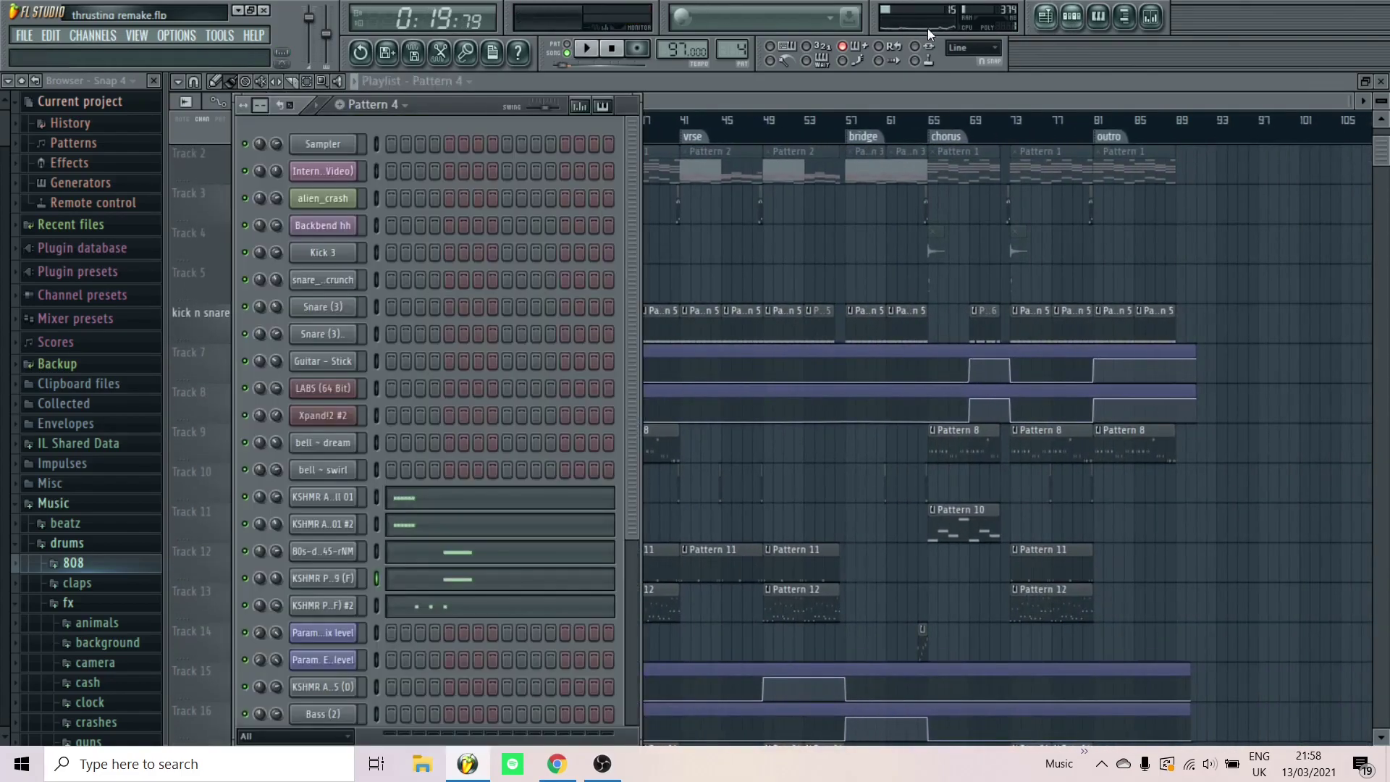
left_click(741, 51)
left_click(731, 52)
scroll(731, 52, "up", 1)
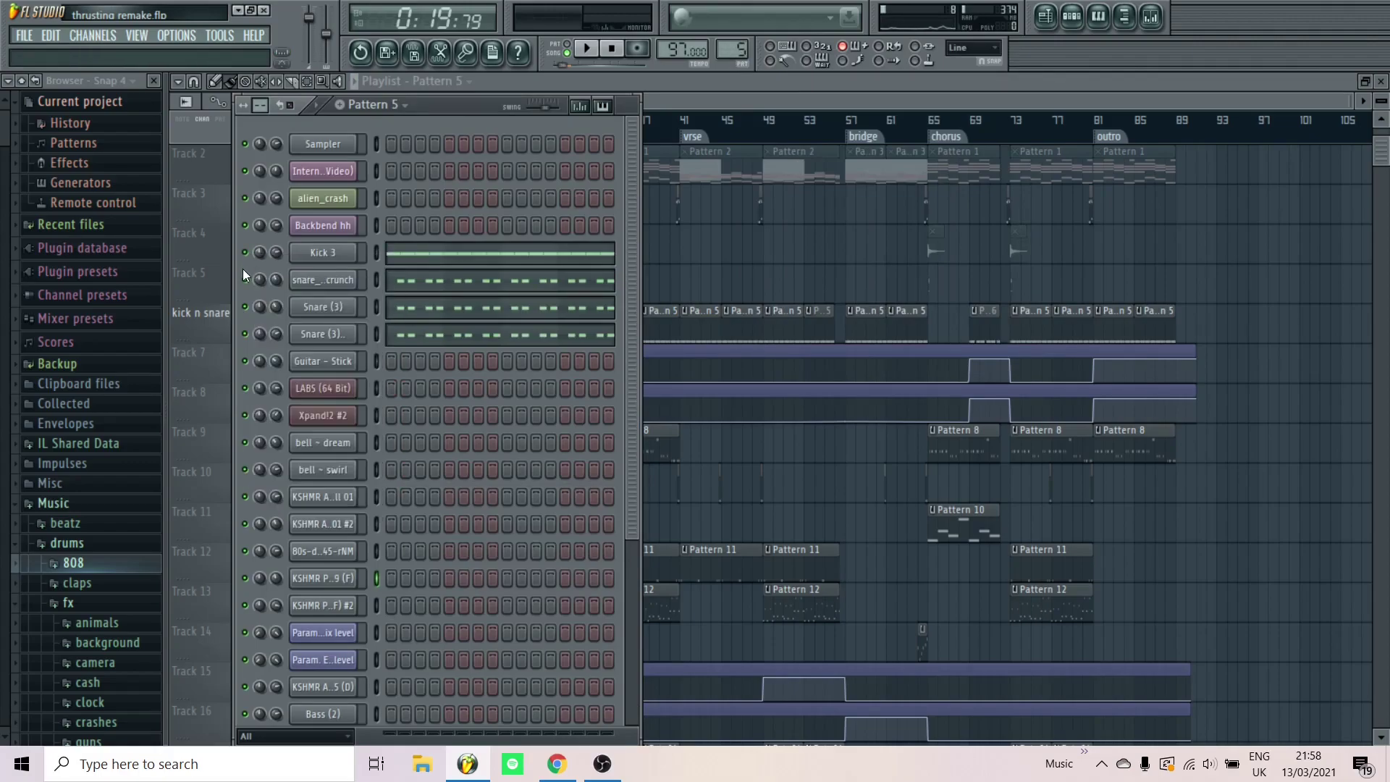
key("space")
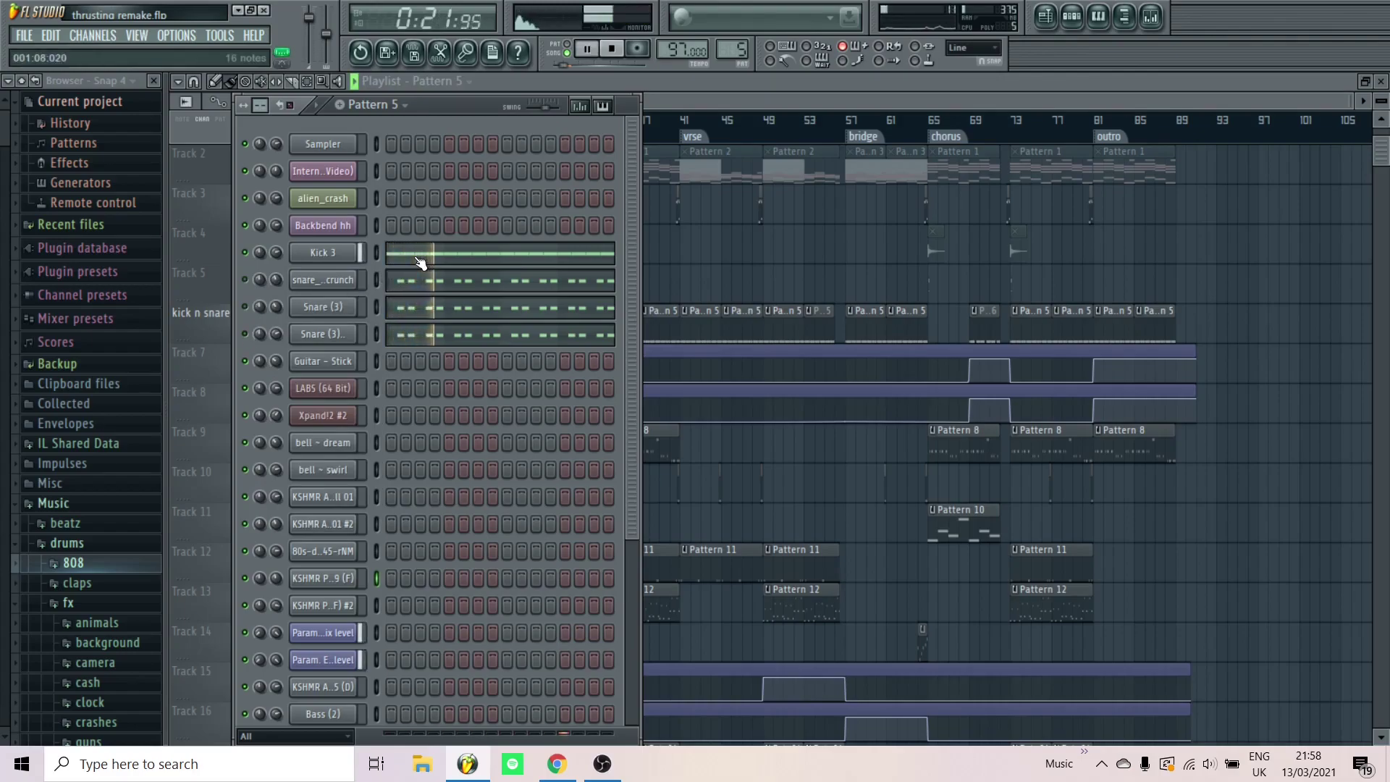
key("space")
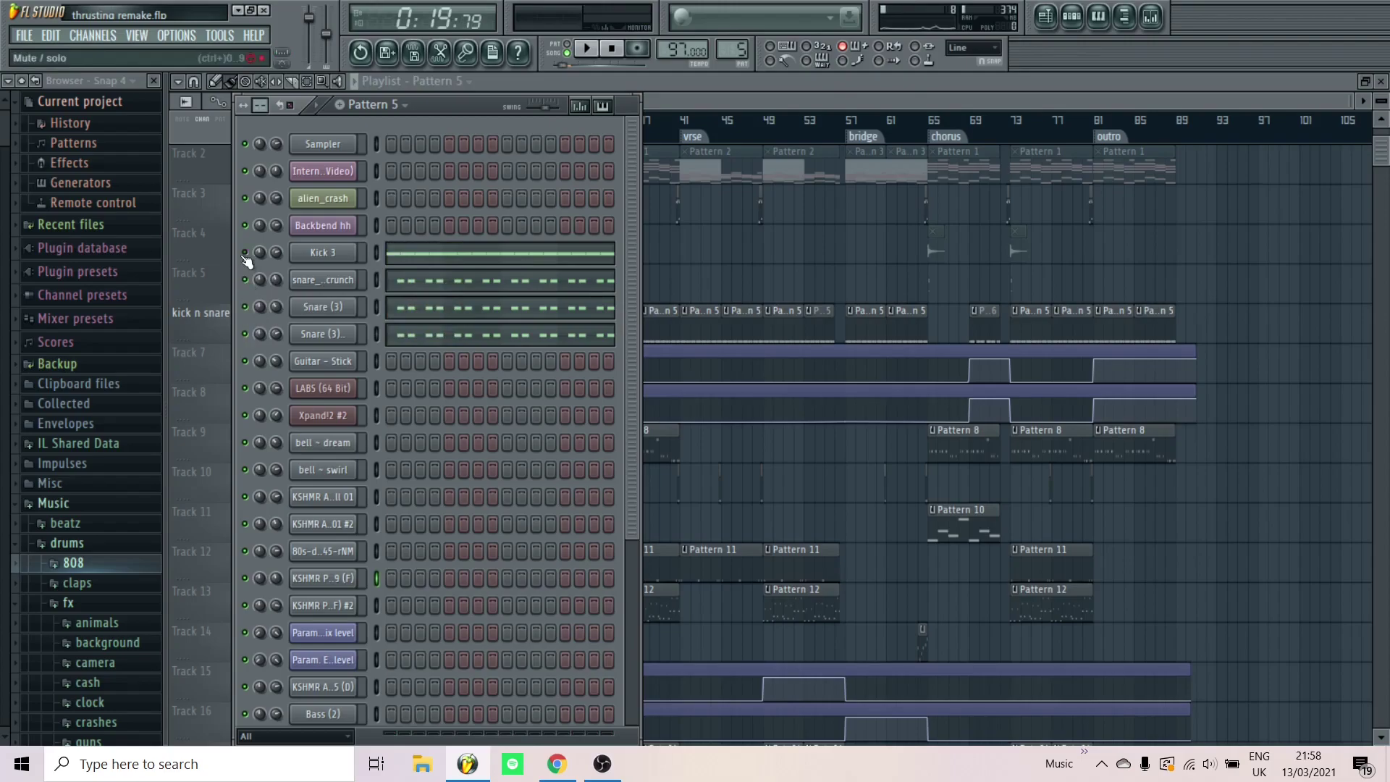
Audition Pattern 5's snare layers with Kick 3 muted, and replay the drums while viewing the mixer levels
key("space")
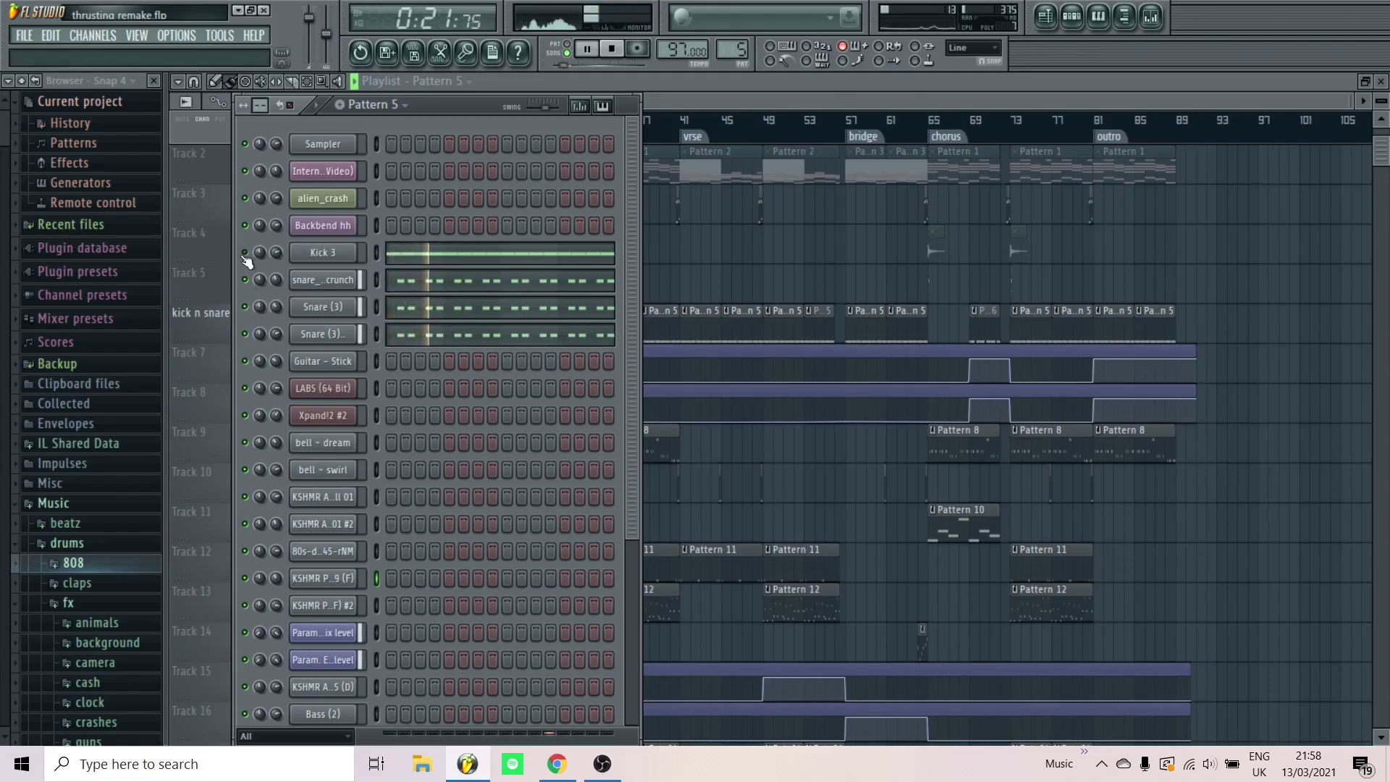
key("space")
key("space")
key("F9")
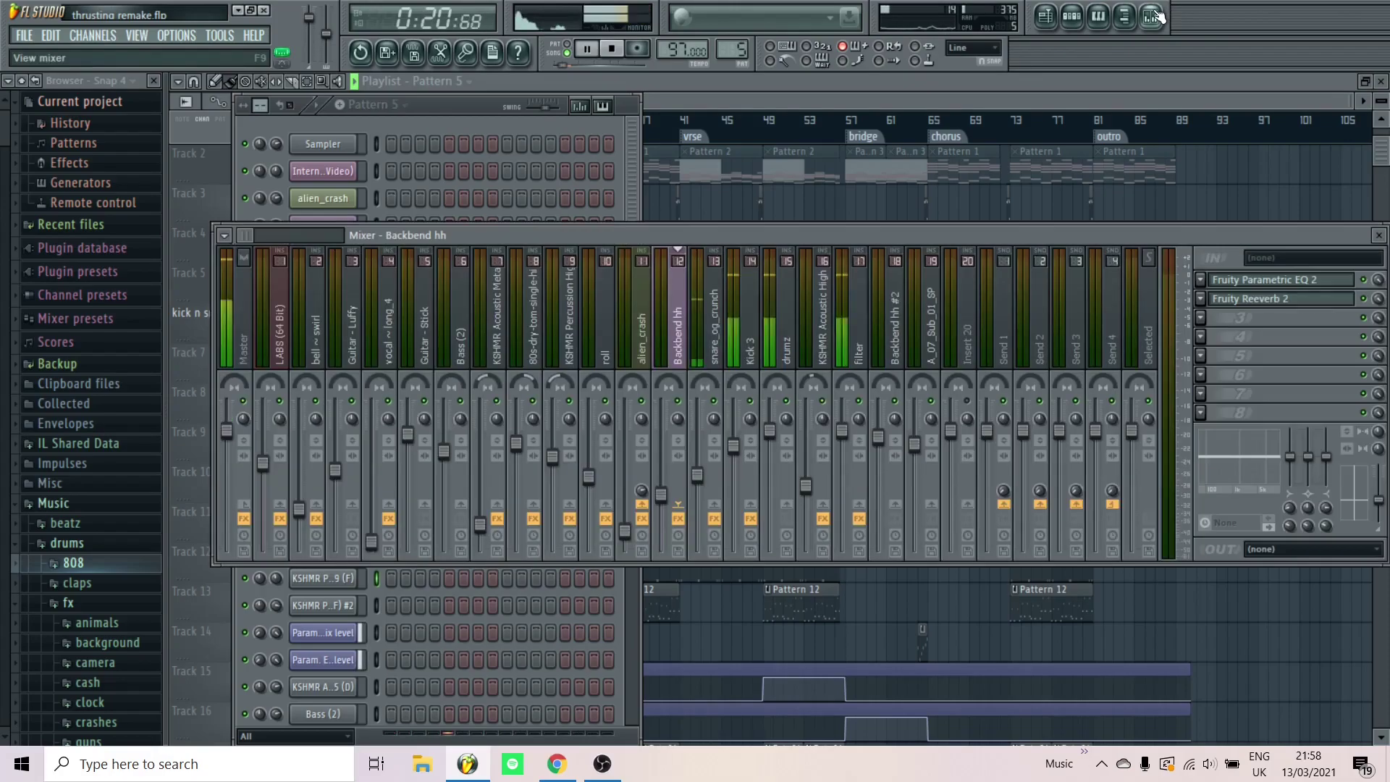
key("space")
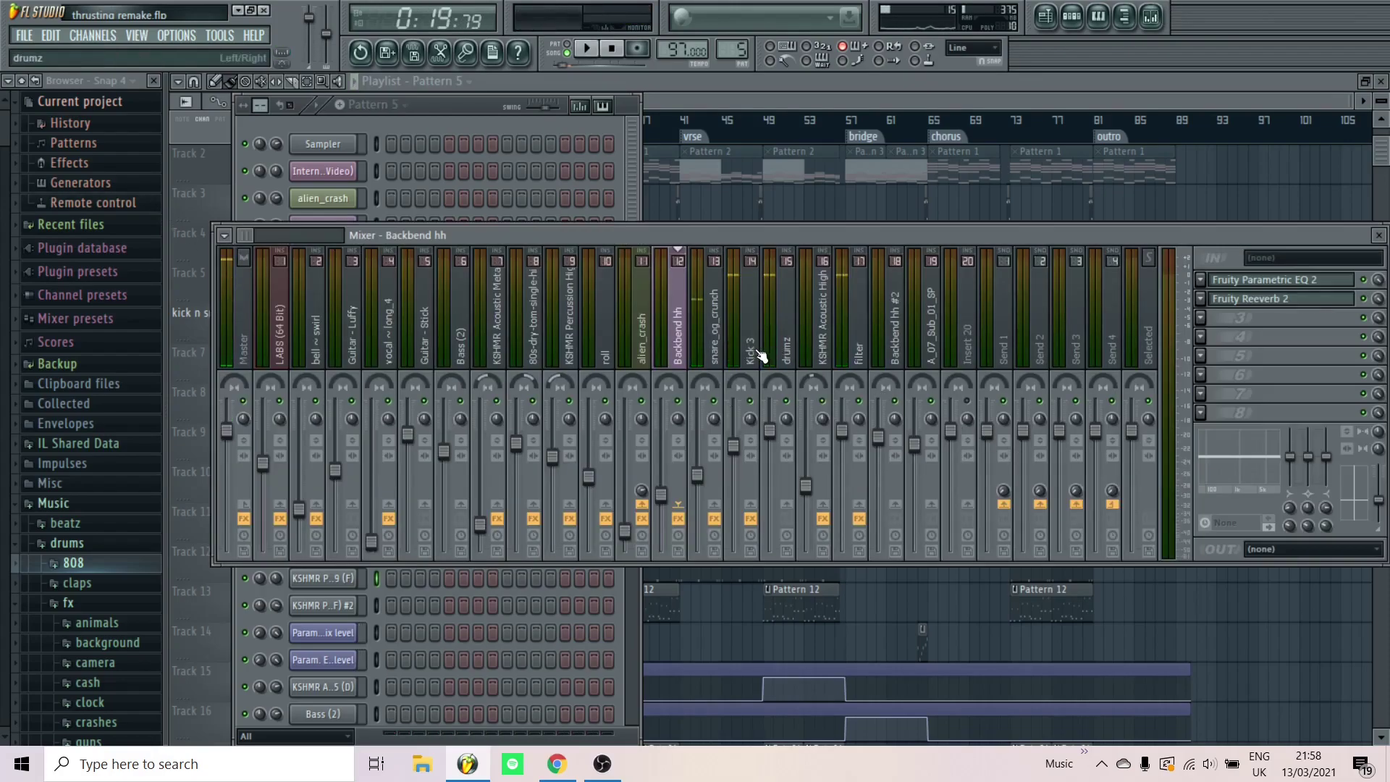
Inspect the Fruity Parametric EQ 2 on the Kick 3 mixer track
left_click(757, 354)
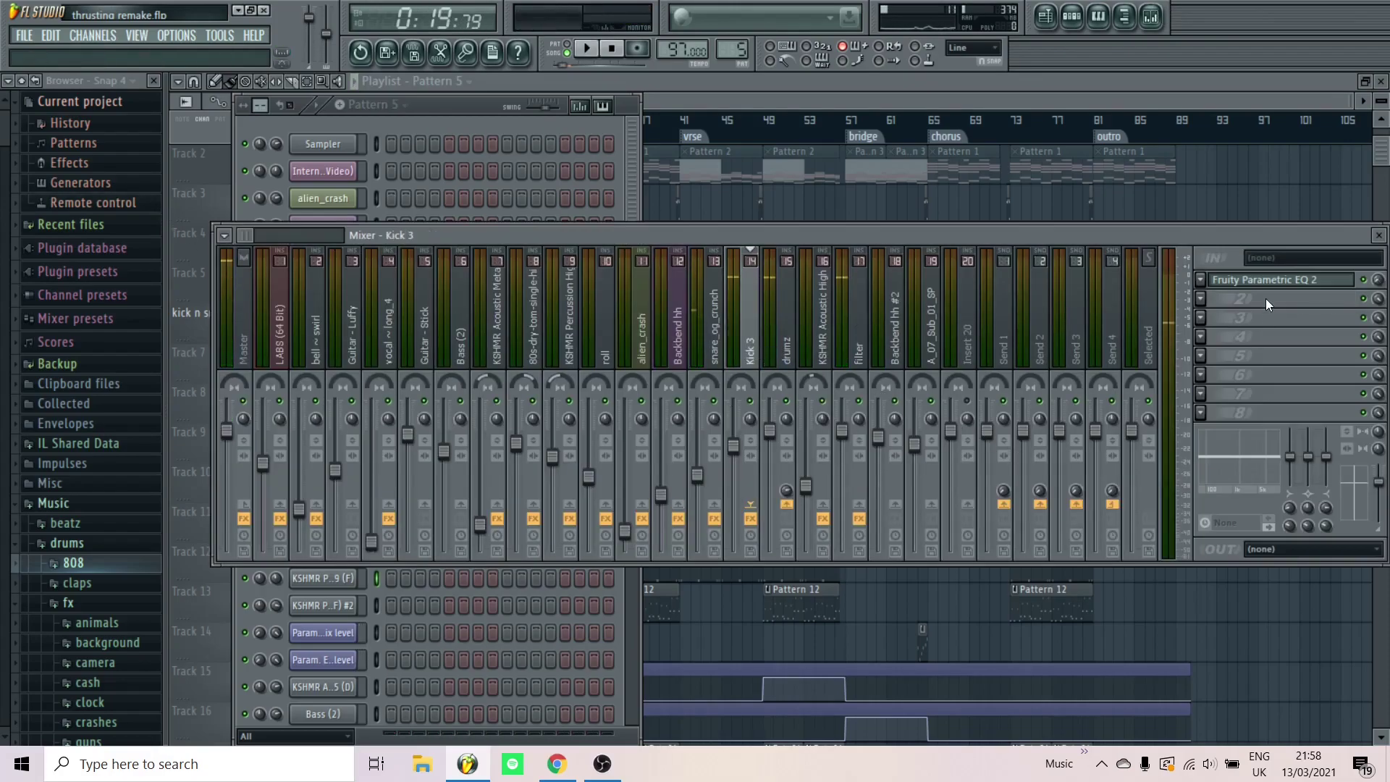
left_click(1252, 281)
left_click(1253, 281)
Inspect CamelCrusher and the first Fruity Parametric EQ 2 on the snare_og_crunch mixer track
left_click(714, 347)
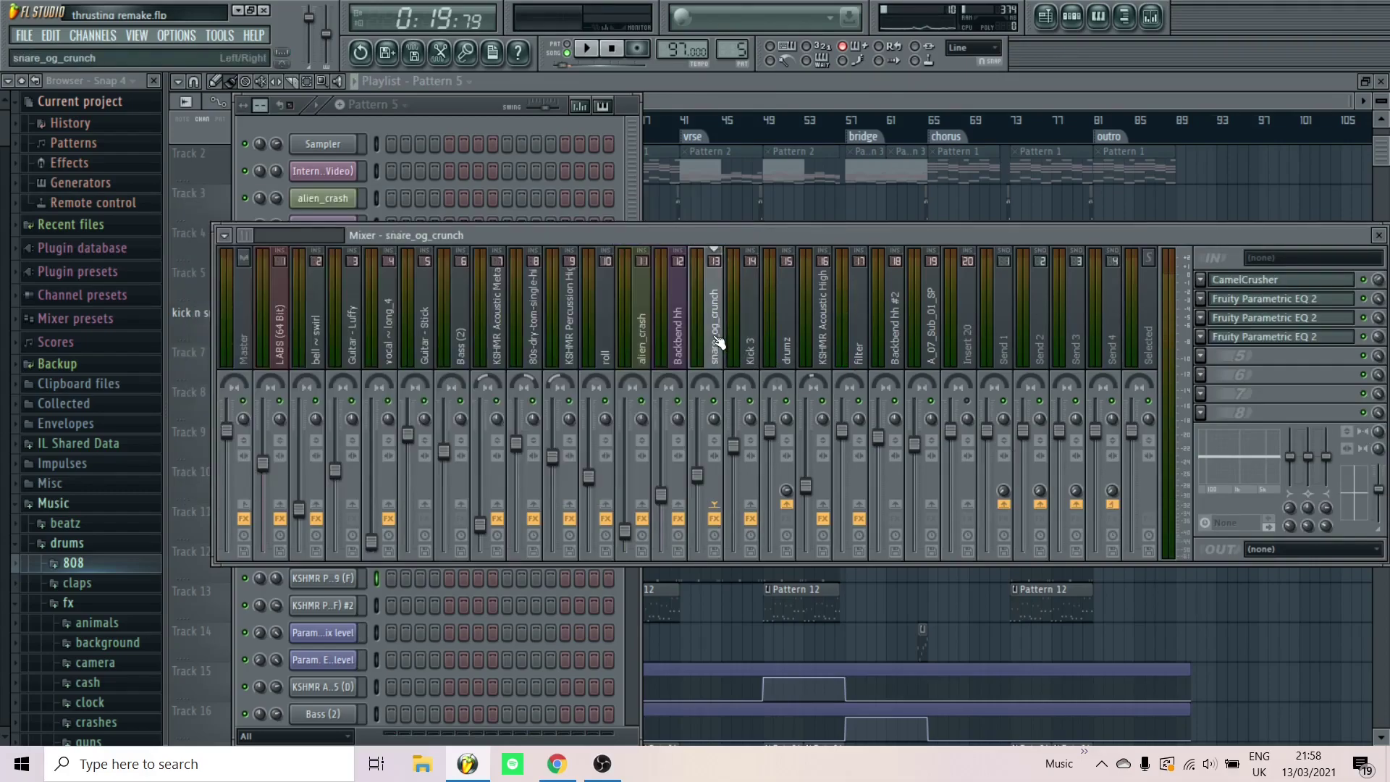
left_click(1252, 281)
left_click(1253, 282)
left_click(1260, 300)
left_click(1260, 299)
Compare the three Fruity Parametric EQ 2 curves on the snare_og_crunch track, and return to the playlist
left_click(1267, 320)
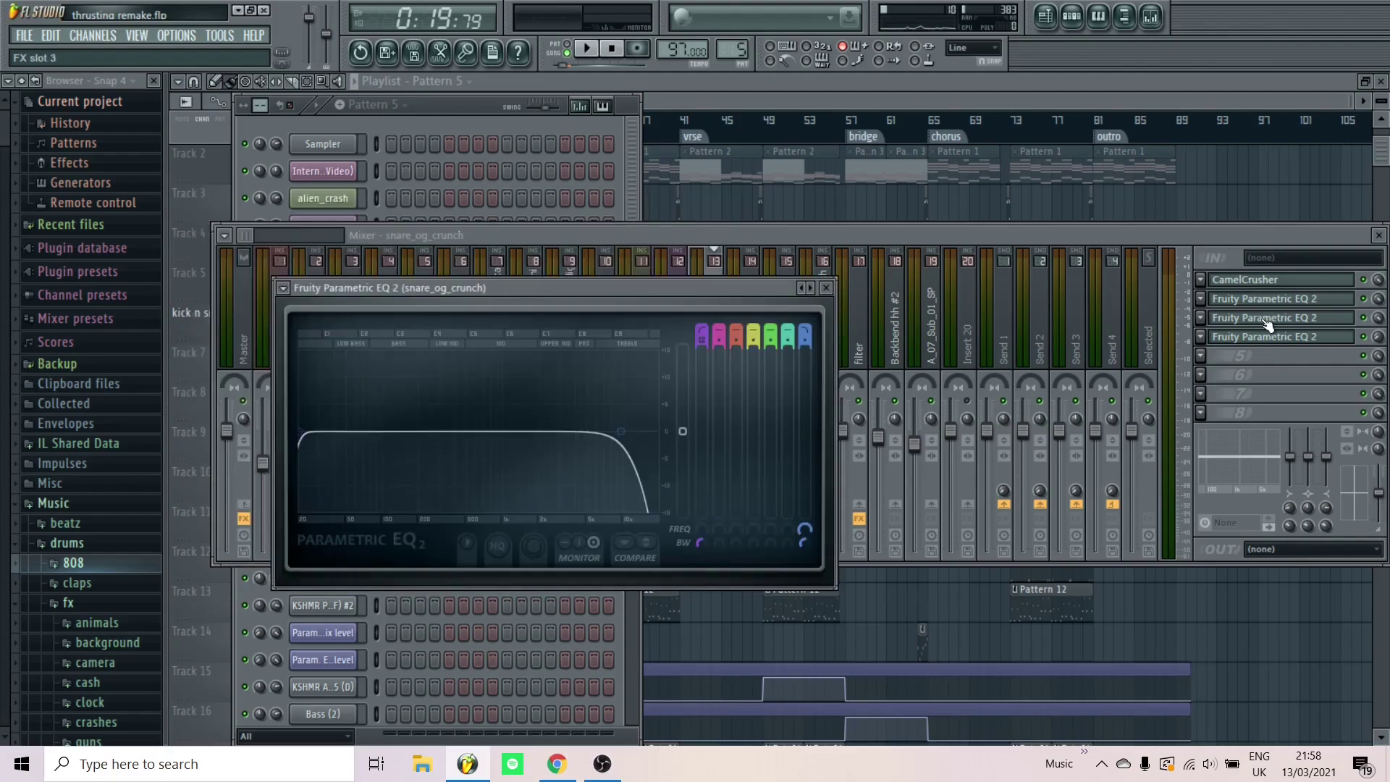
left_click(1266, 320)
left_click(1260, 300)
left_click(1260, 300)
left_click(1266, 320)
left_click(1278, 339)
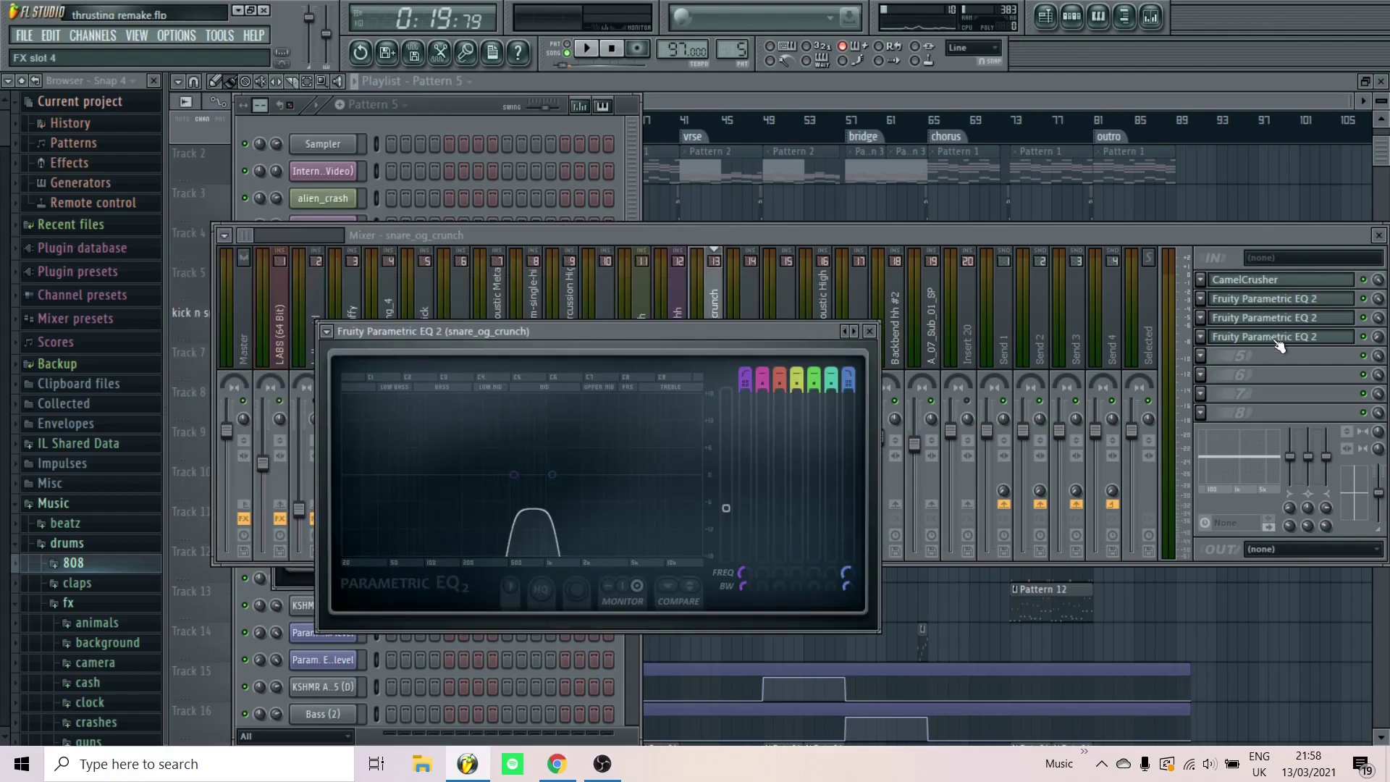
left_click(1280, 343)
left_click(1267, 319)
left_click(1279, 343)
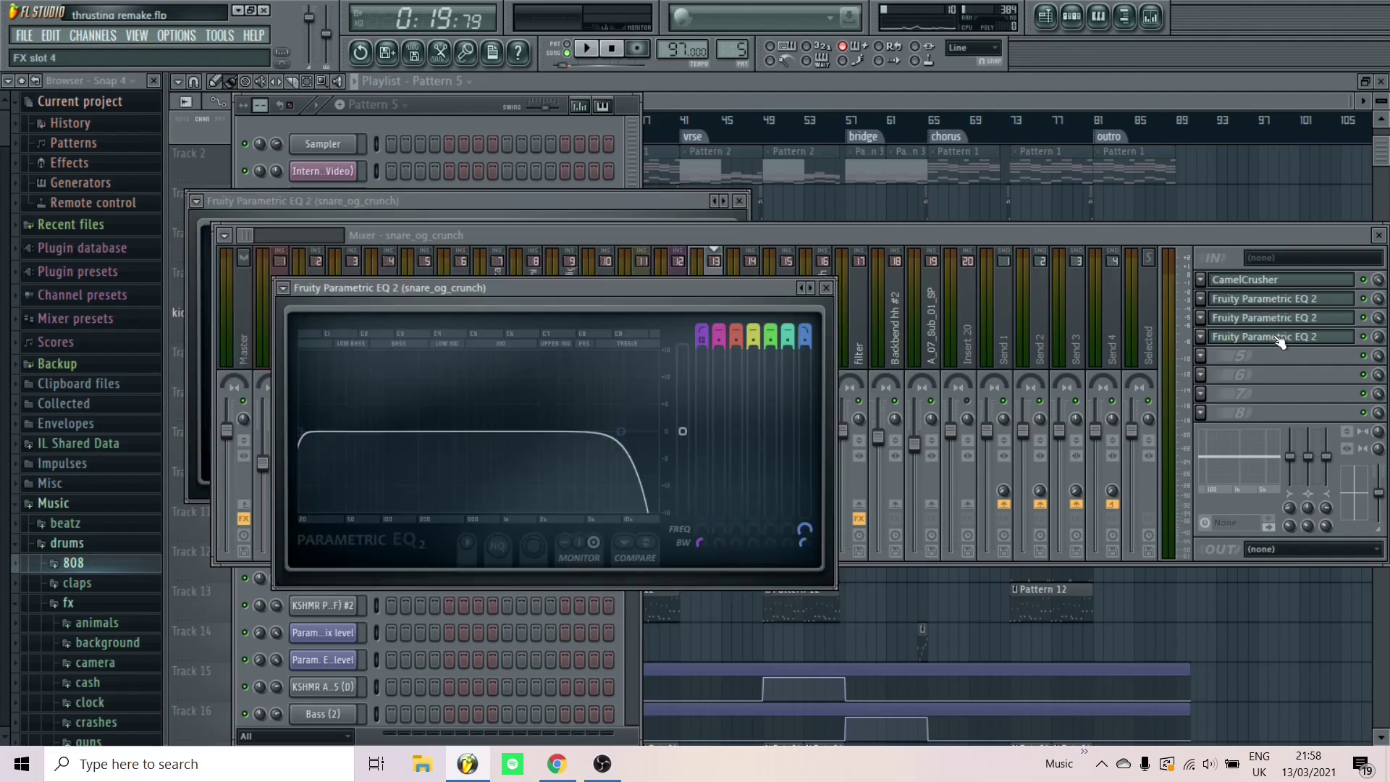
left_click(1280, 342)
left_click(1280, 342)
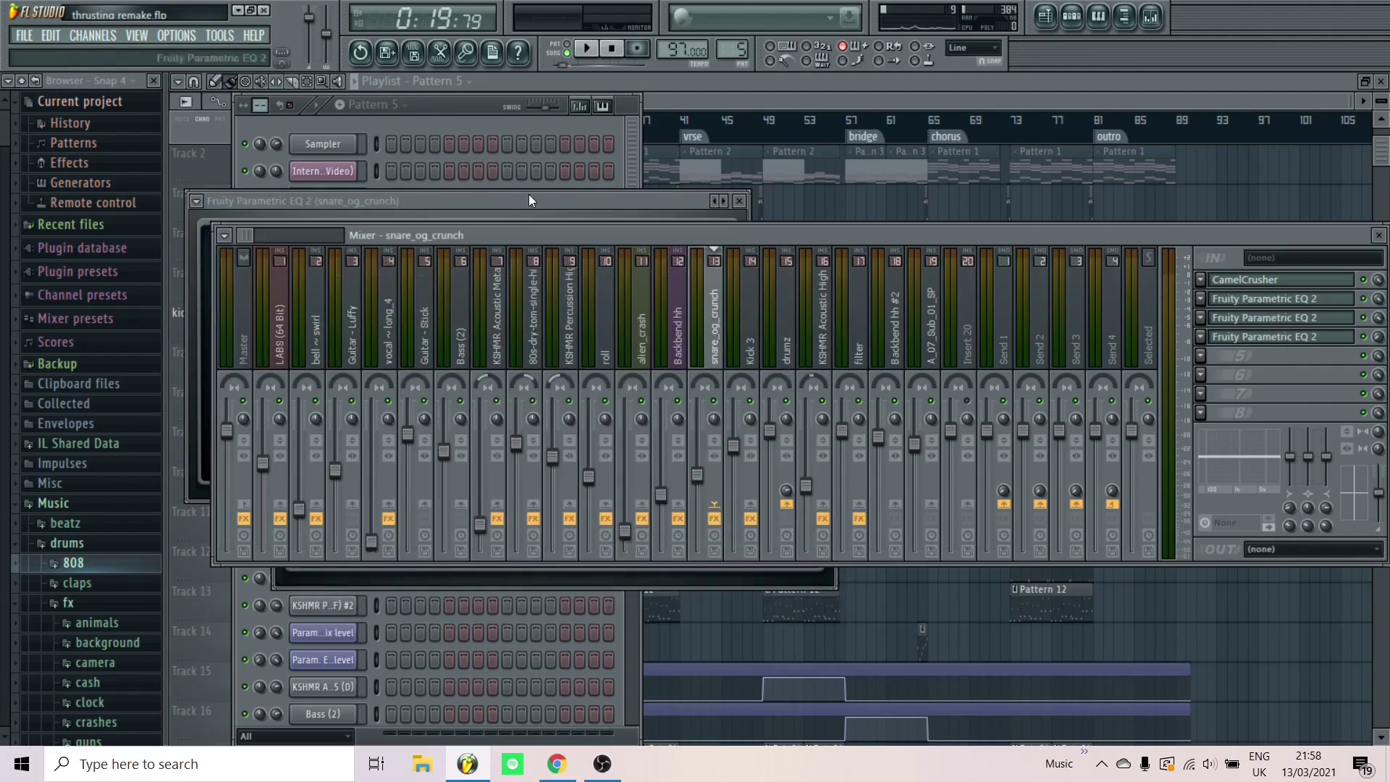
left_click(470, 106)
left_click(833, 206)
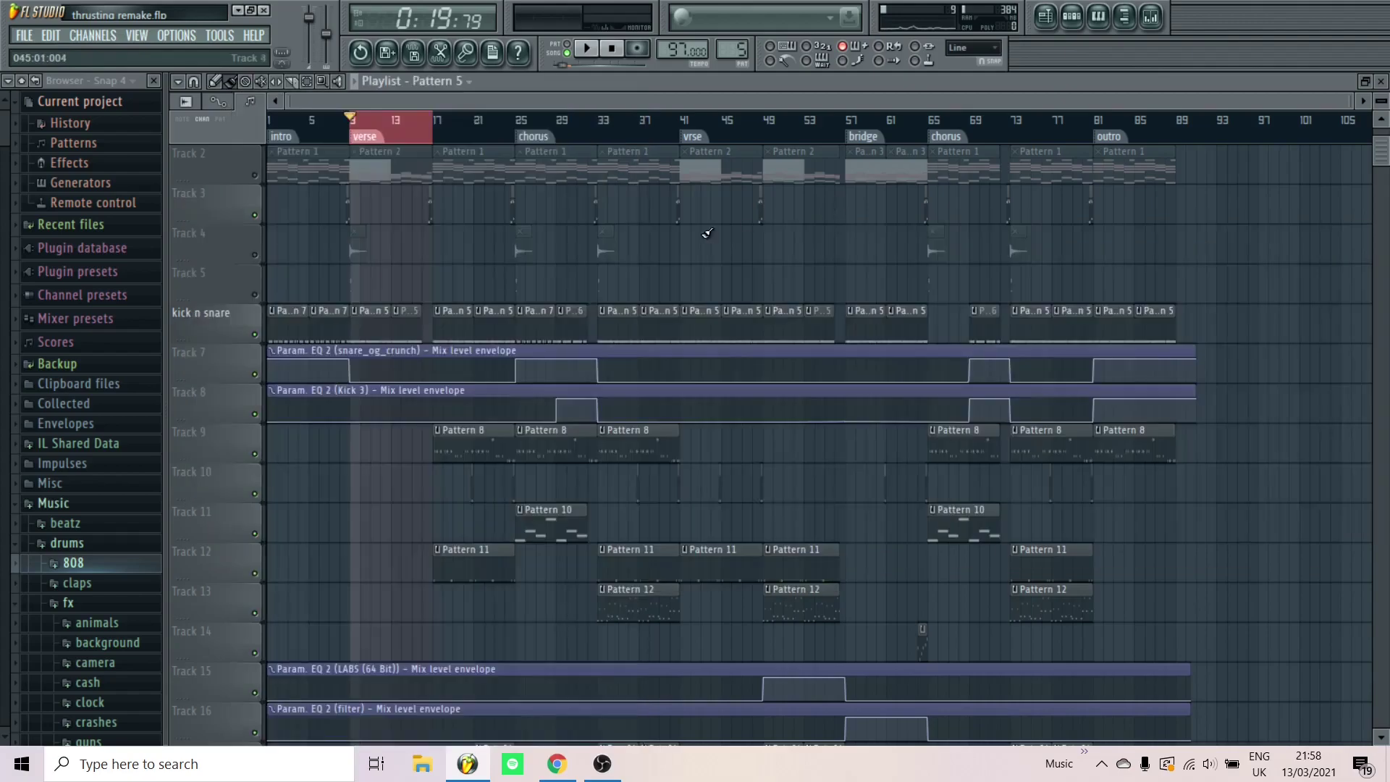
Unmute Track 4's alien_crash clips, and audition the Pattern 4 fill just before bar 17
scroll(294, 350, "up", 3)
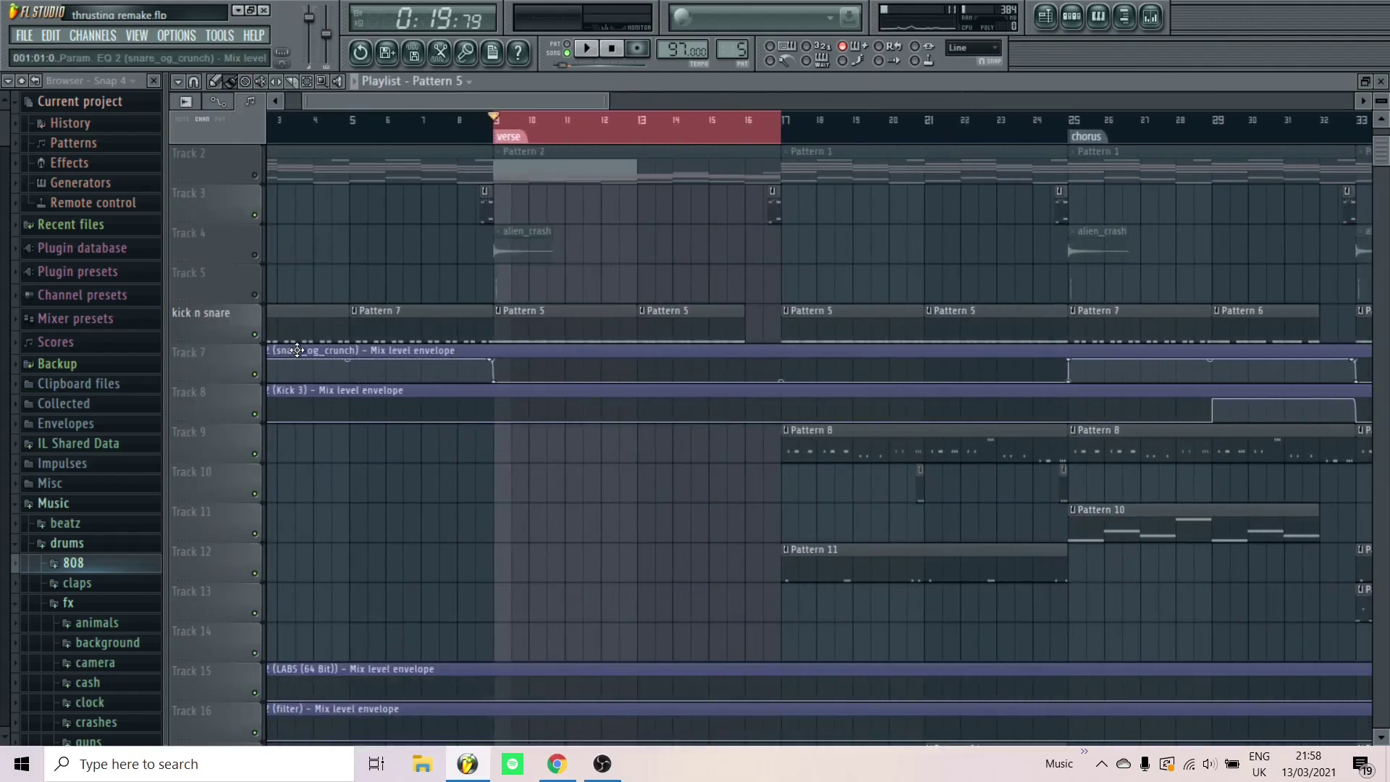
left_click(262, 258)
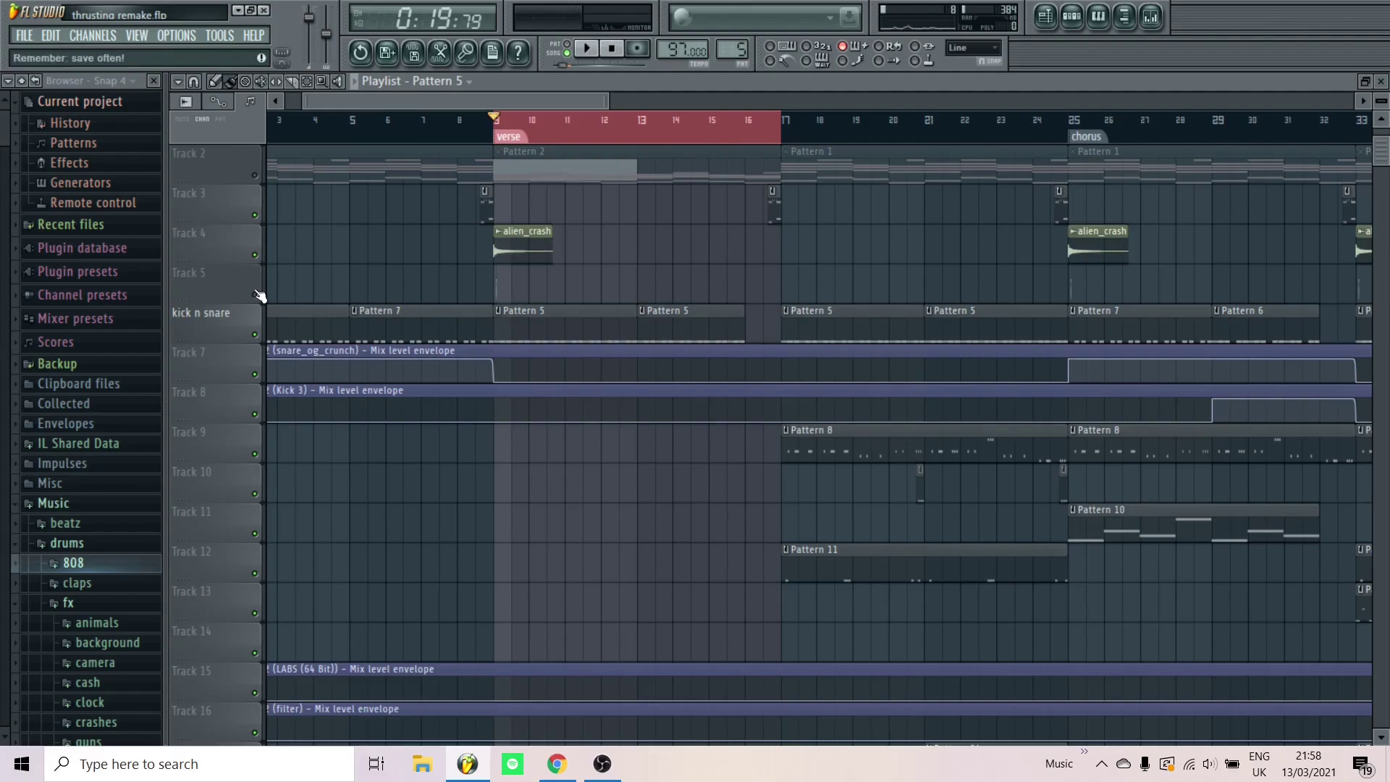
scroll(828, 248, "up", 6)
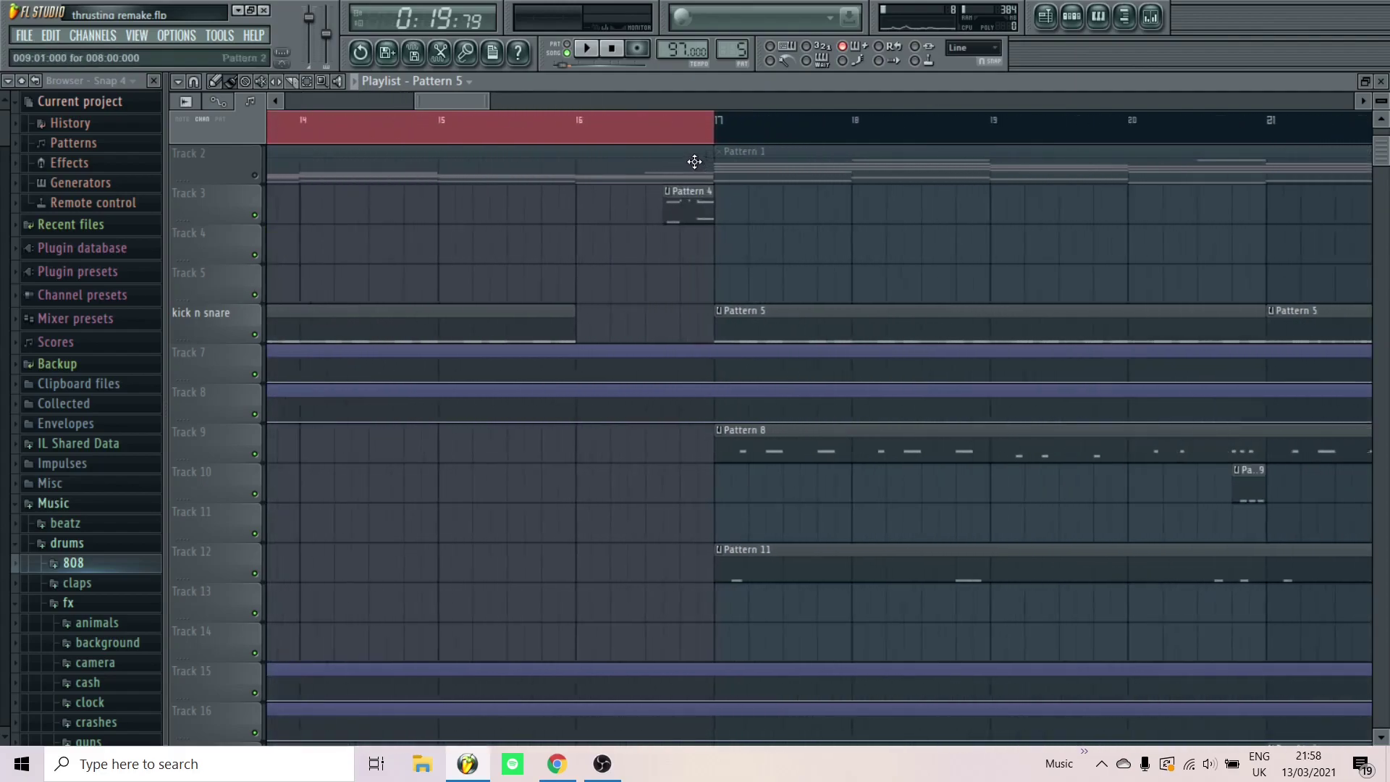
left_click(664, 139)
scroll(678, 195, "down", 3)
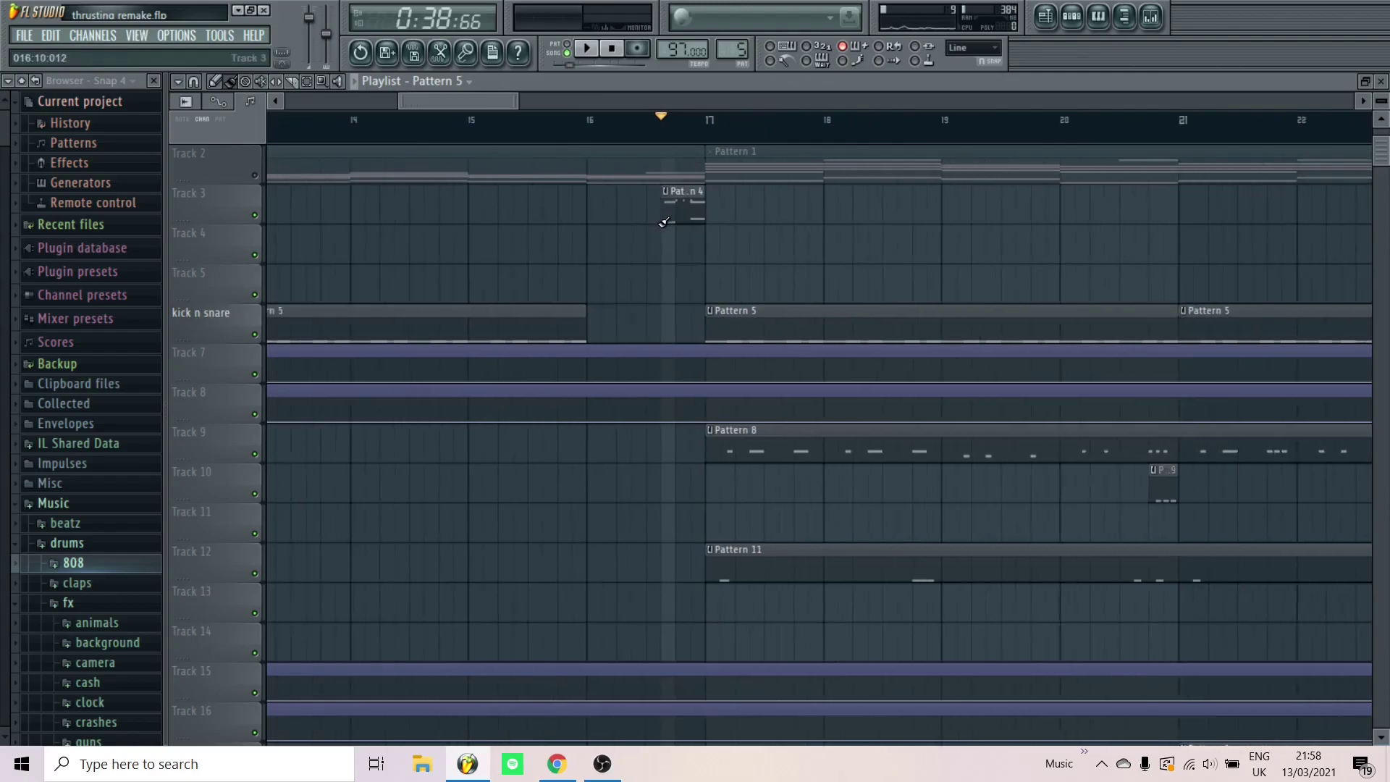
key("space")
key("space")
Select the verse from bar 9 to 17 as the loop range, and briefly check the Xpand!2 #2 channel in the step sequencer
scroll(666, 238, "down", 4)
scroll(437, 168, "up", 1)
scroll(437, 169, "up", 2)
left_click_drag(331, 131, 963, 132)
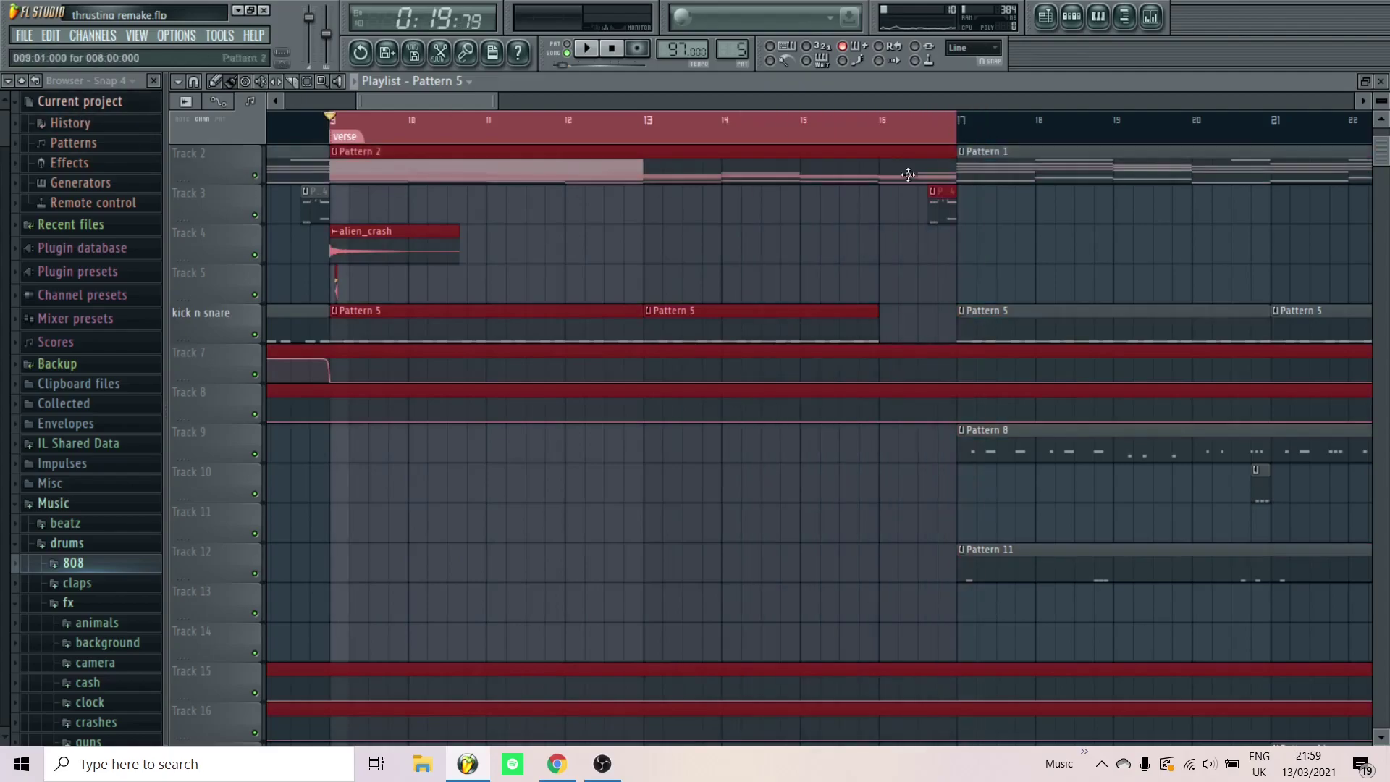
left_click(1073, 16)
left_click(318, 415)
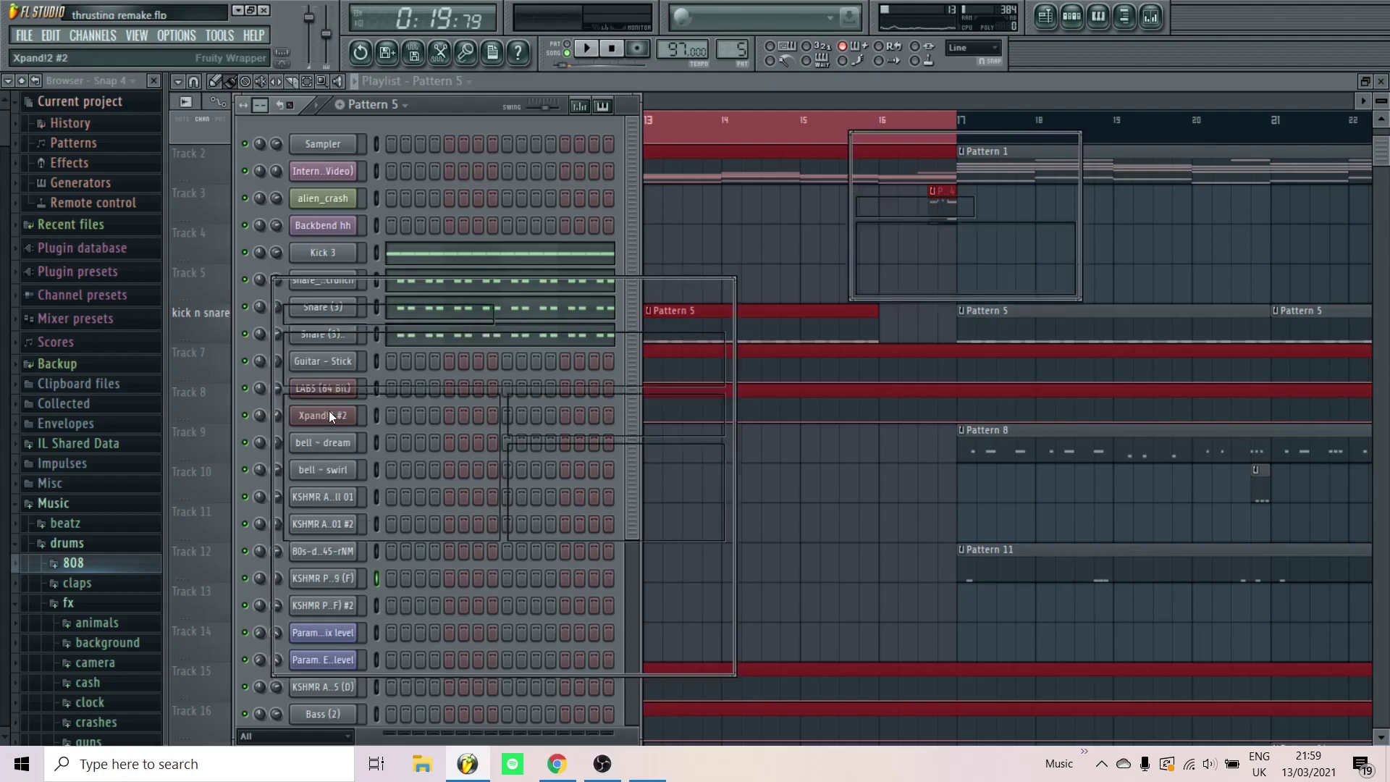
left_click(1049, 289)
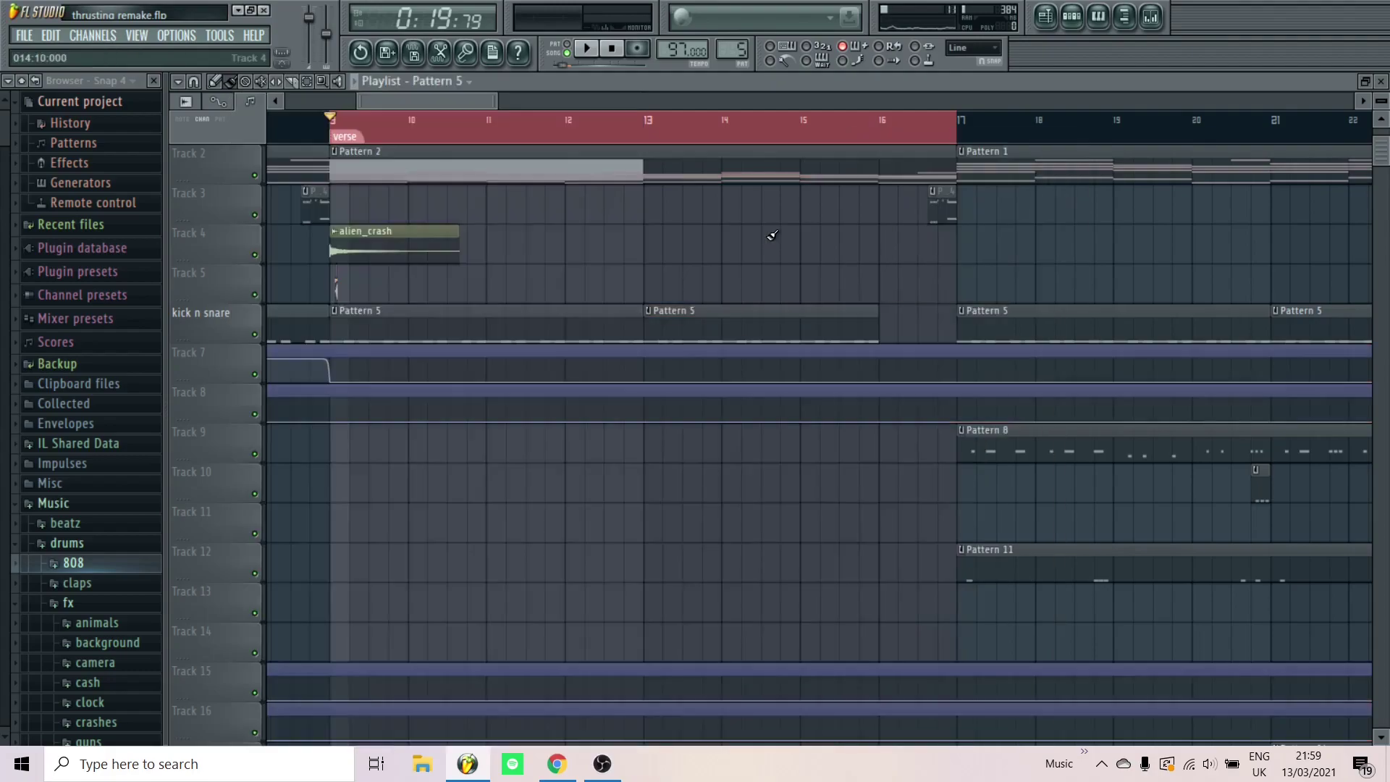
Play back the looped verse with its melody, crash and drum layers while viewing the whole arrangement
key("space")
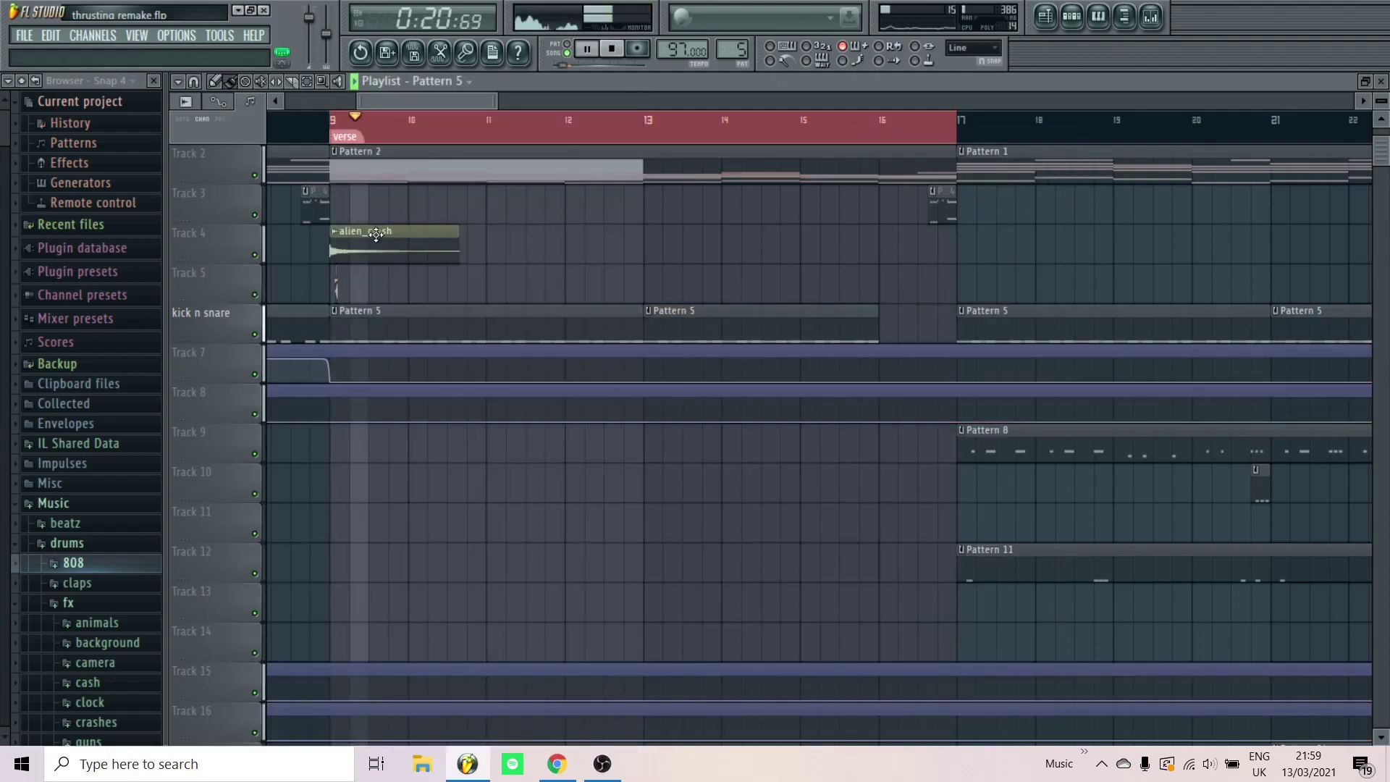
scroll(416, 260, "down", 3, "ctrl")
scroll(489, 311, "down", 2, "ctrl")
scroll(484, 327, "down", 1)
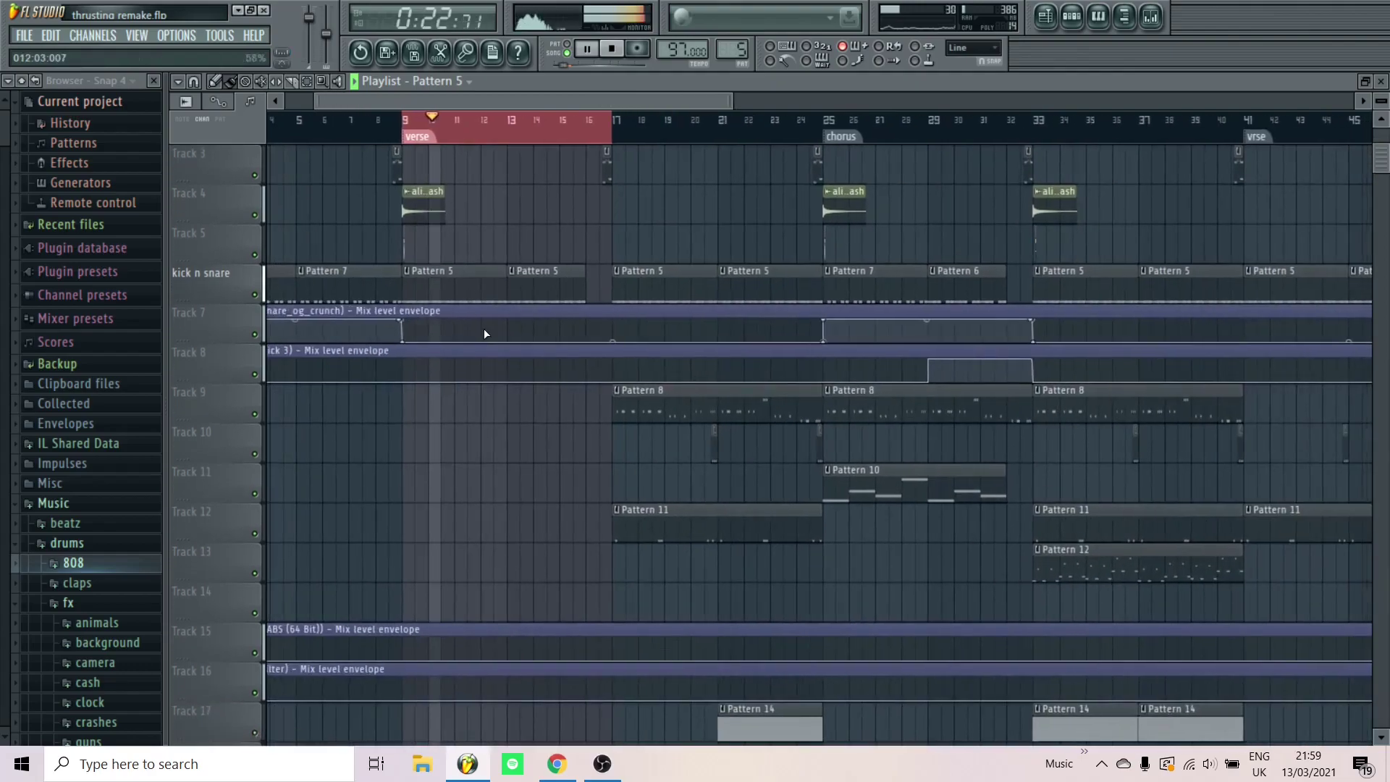
scroll(484, 362, "down", 2, "ctrl")
scroll(510, 464, "down", 1)
scroll(511, 475, "down", 1, "ctrl")
scroll(467, 420, "up", 3)
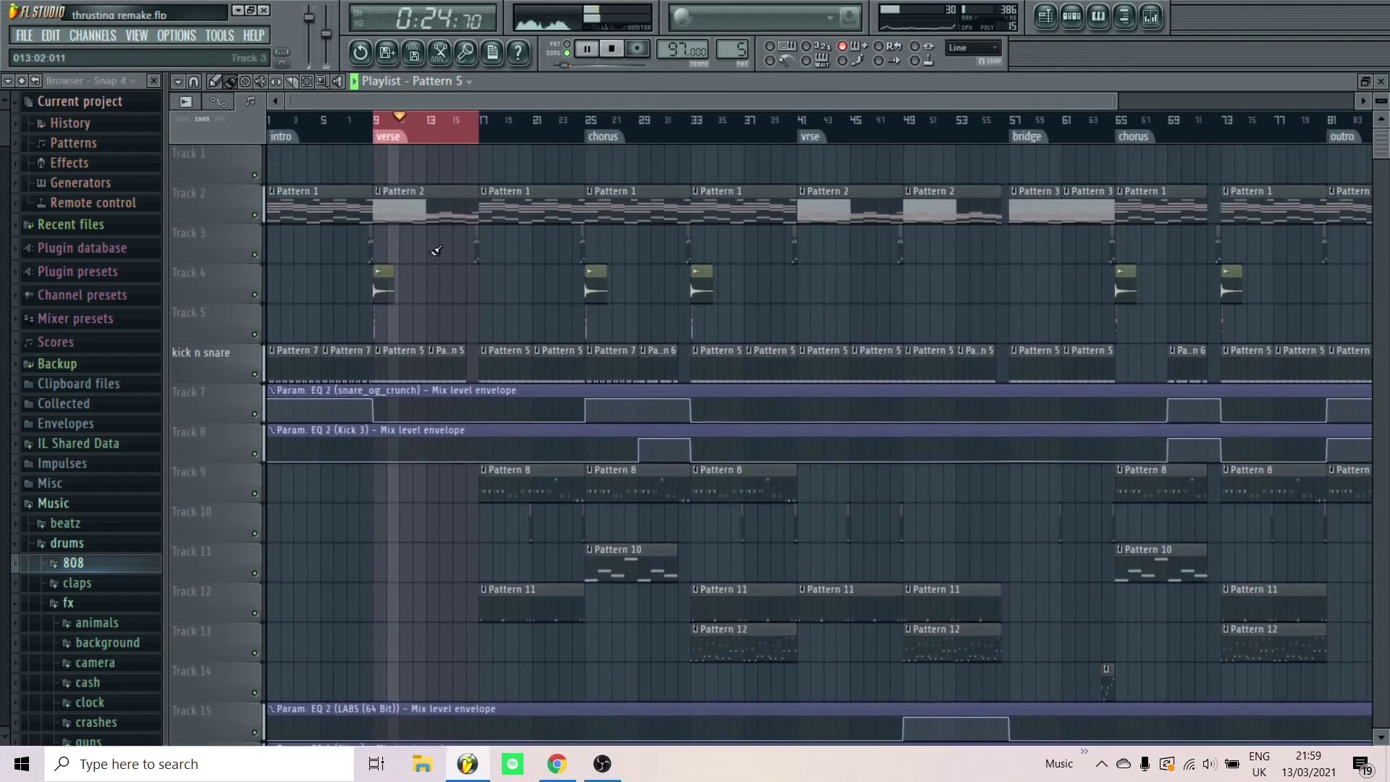
key("space")
Move the loop range to bars 17 to 25, and clear the clip selection
scroll(451, 213, "up", 2, "ctrl")
scroll(453, 217, "up", 3, "ctrl")
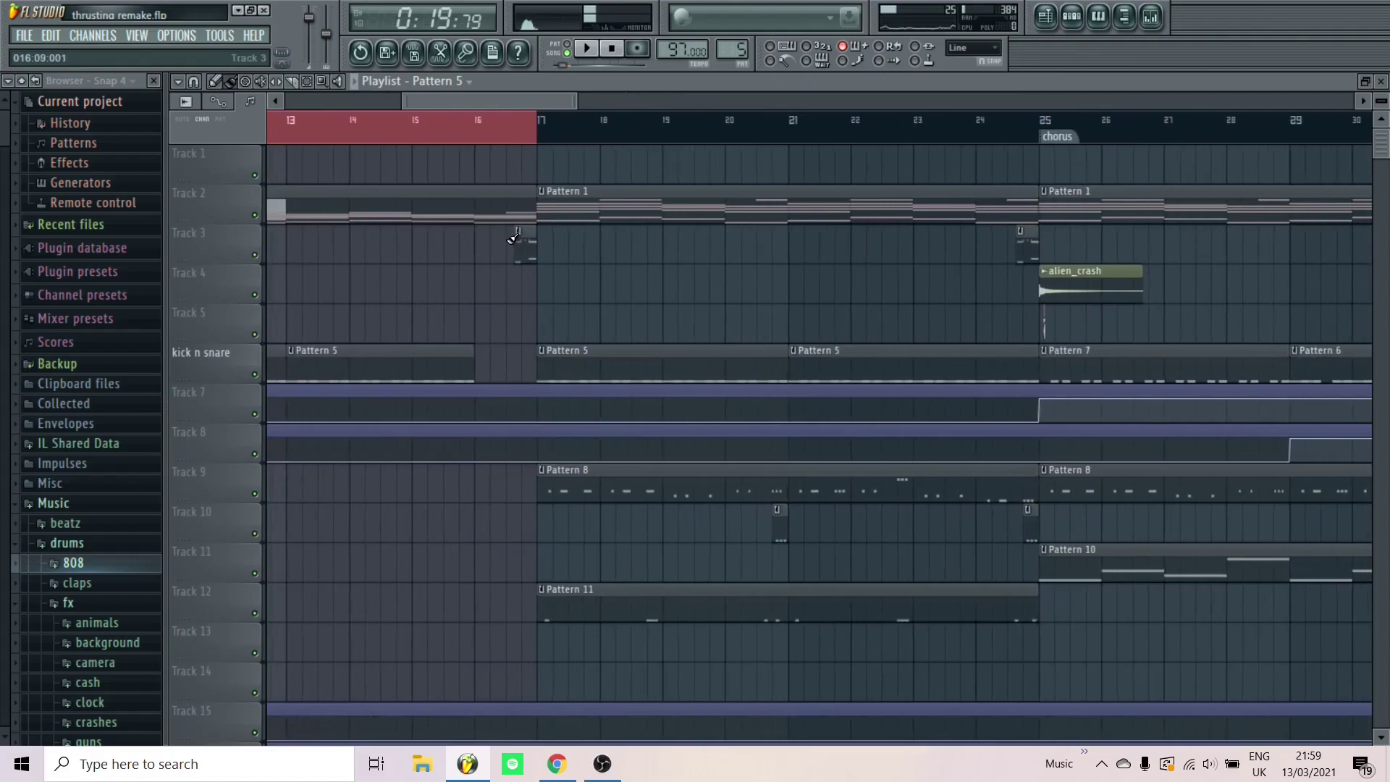
left_click_drag(545, 139, 1040, 149)
scroll(503, 493, "down", 2, "ctrl")
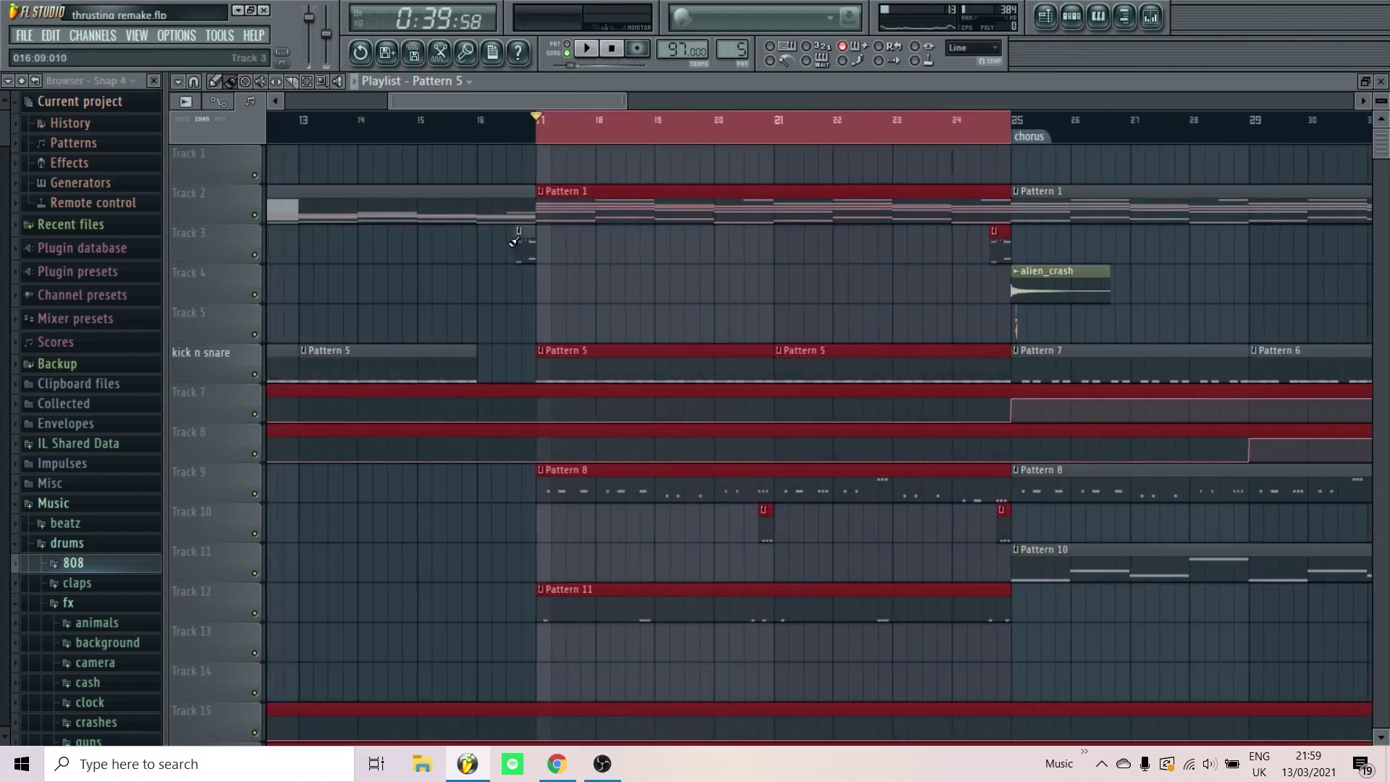
left_click(499, 507, "ctrl")
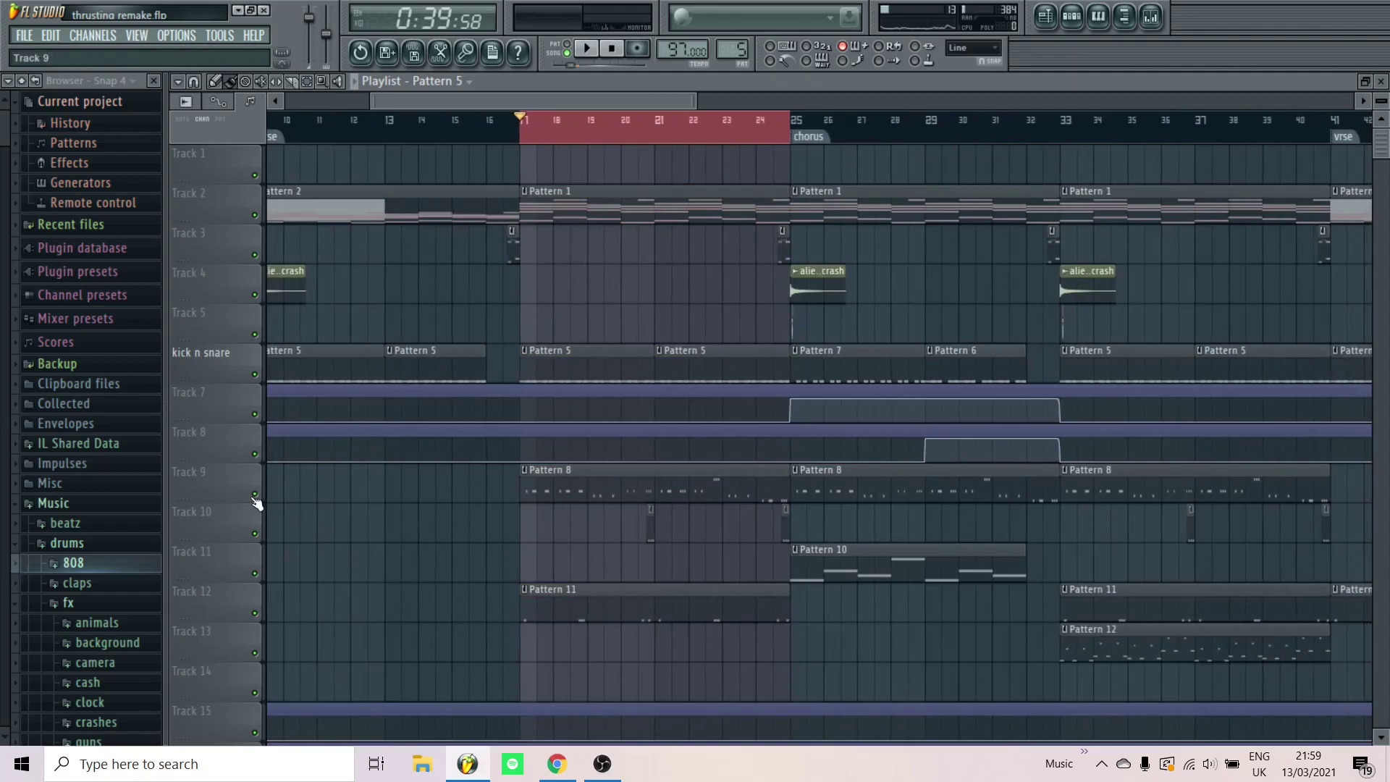
Mute Tracks 9, 12 and 10, and audition the melody and drums over bars 17 to 25
left_click(255, 495)
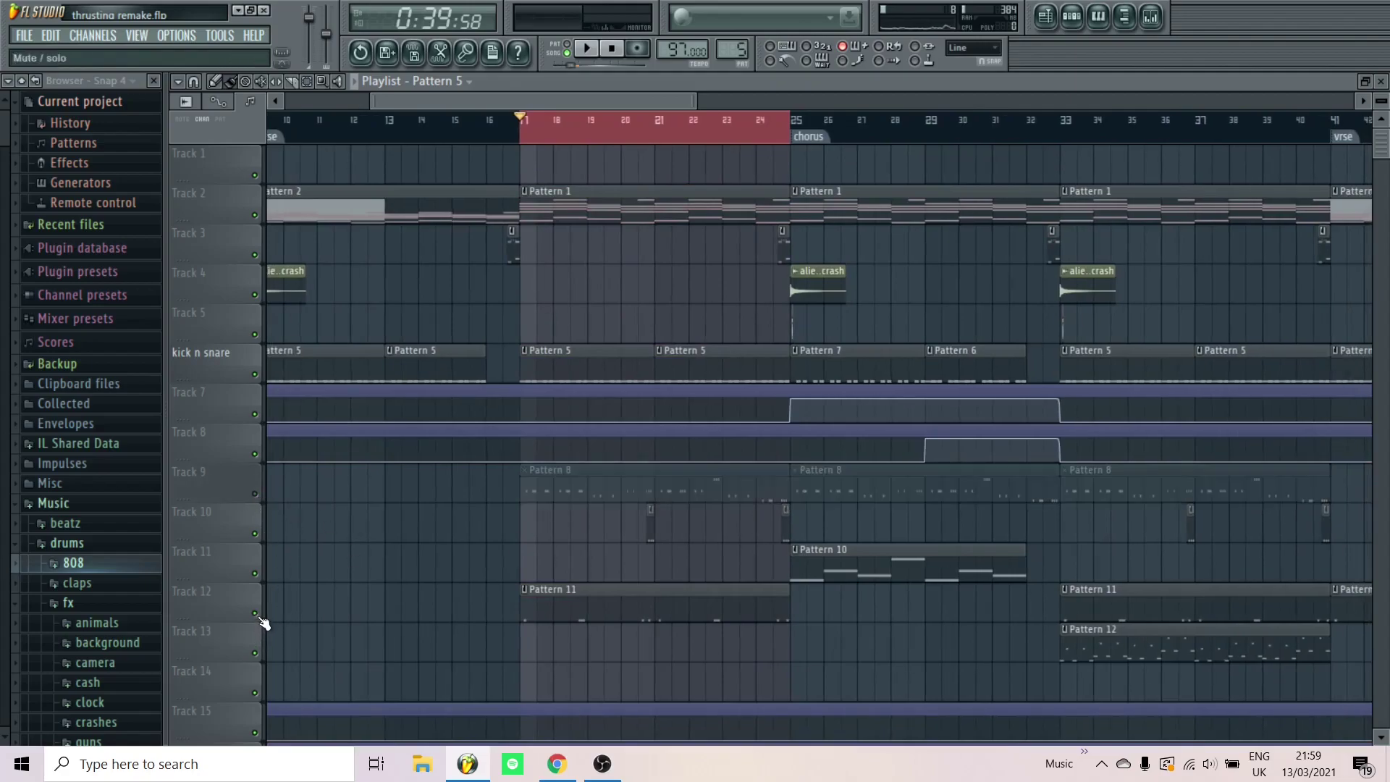
left_click(256, 614)
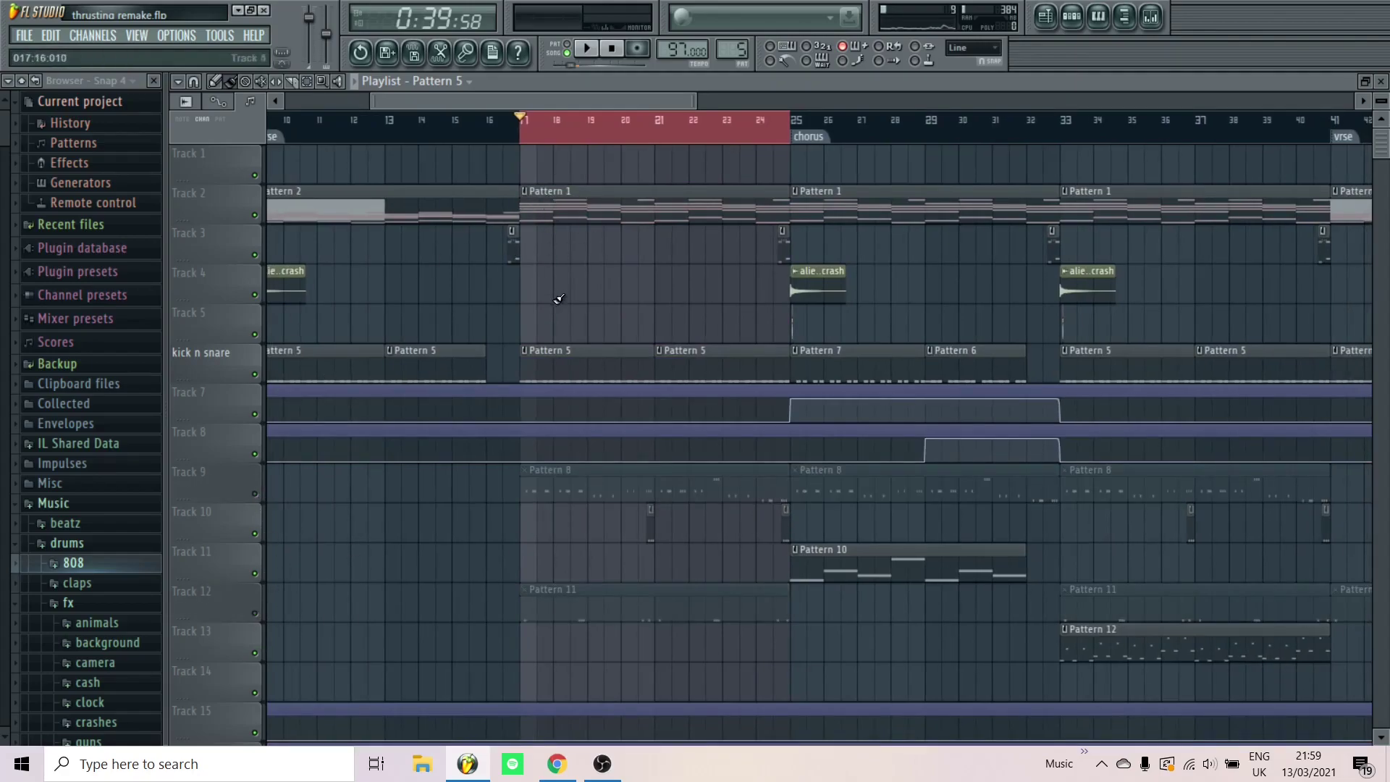
left_click(256, 534)
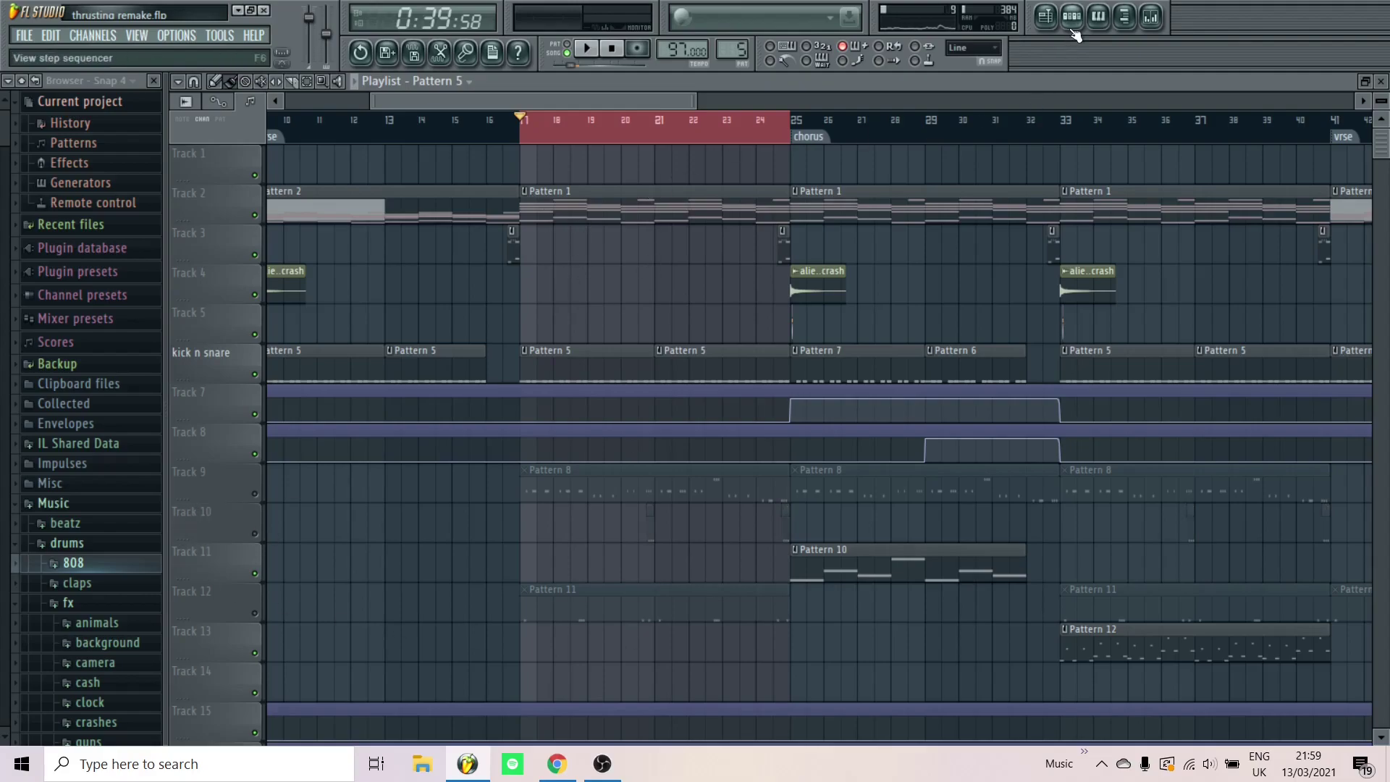
key("space")
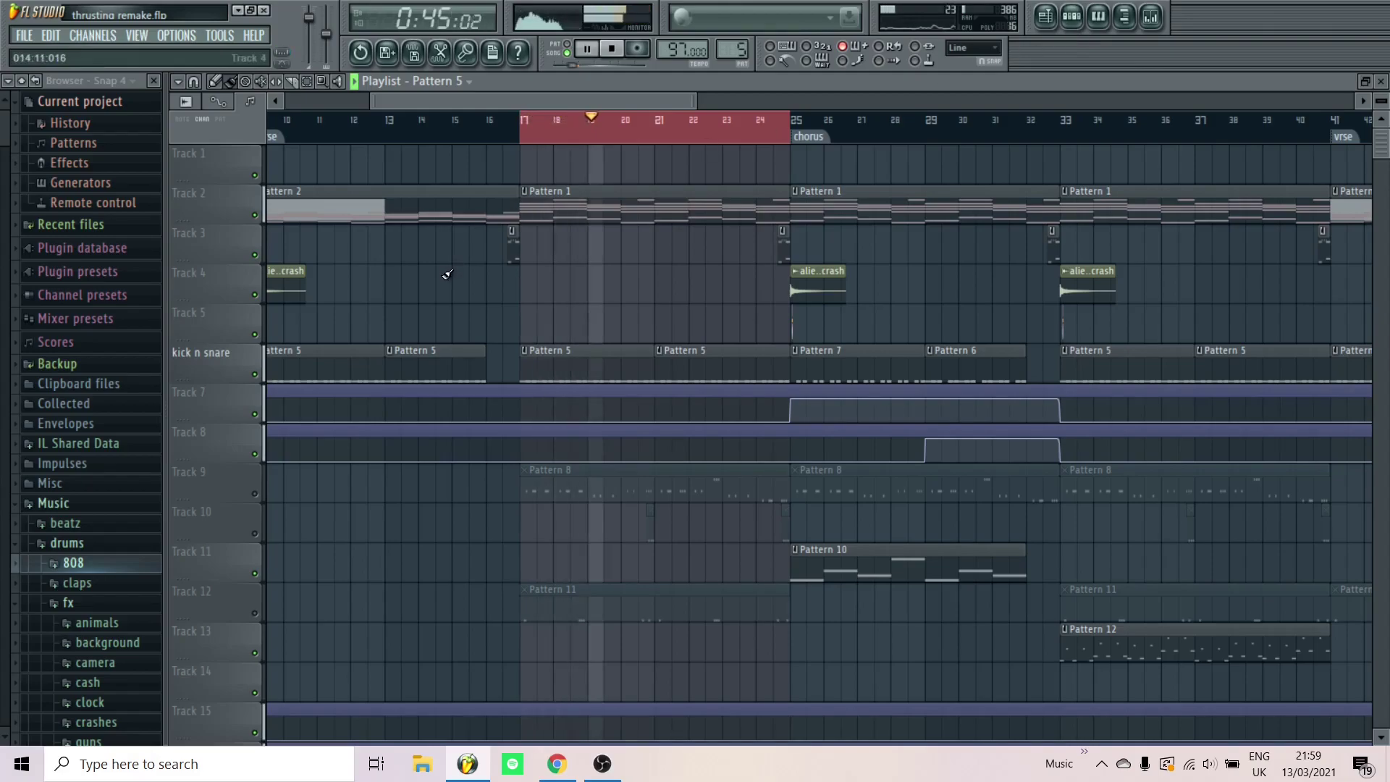
key("space")
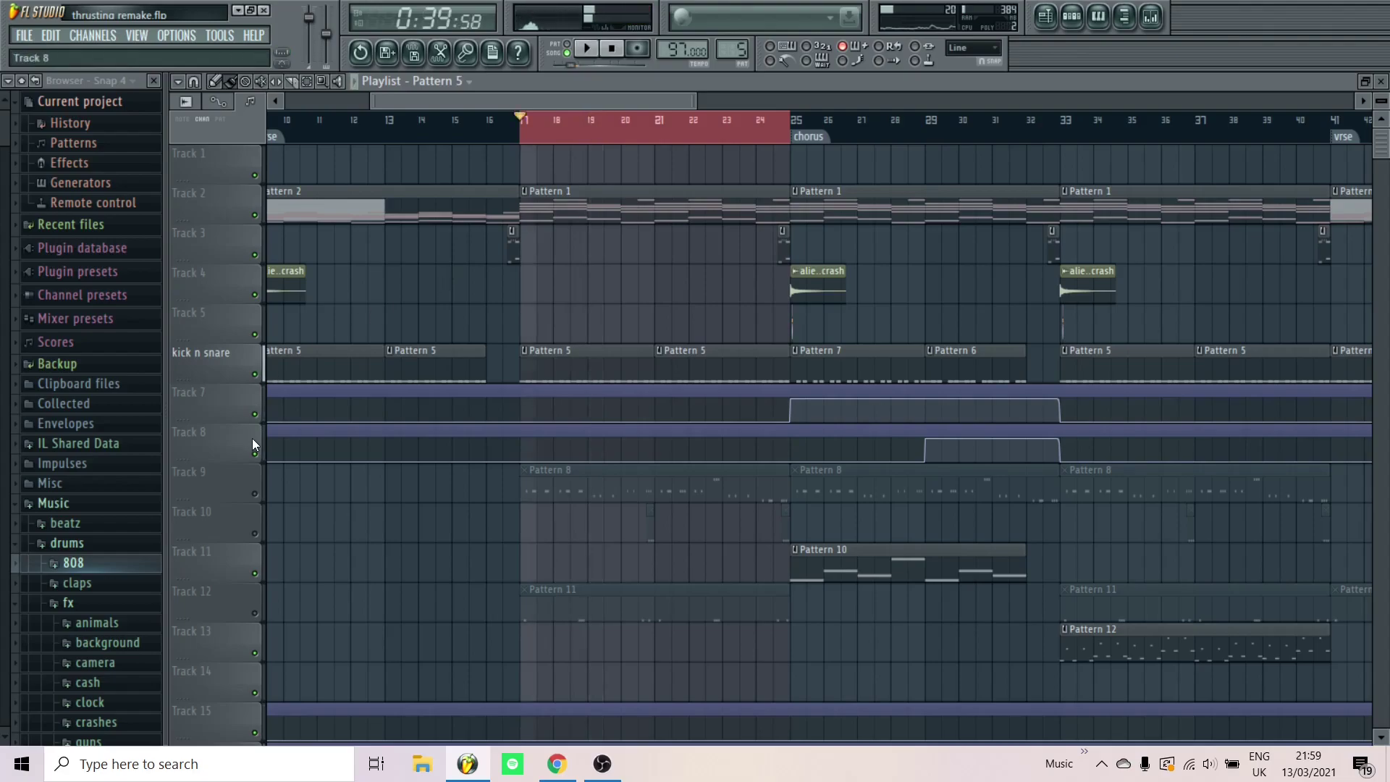
Unmute Track 9, mute Track 2 and the kick n snare track, and audition Pattern 8 over bars 17 to 25
left_click(258, 495)
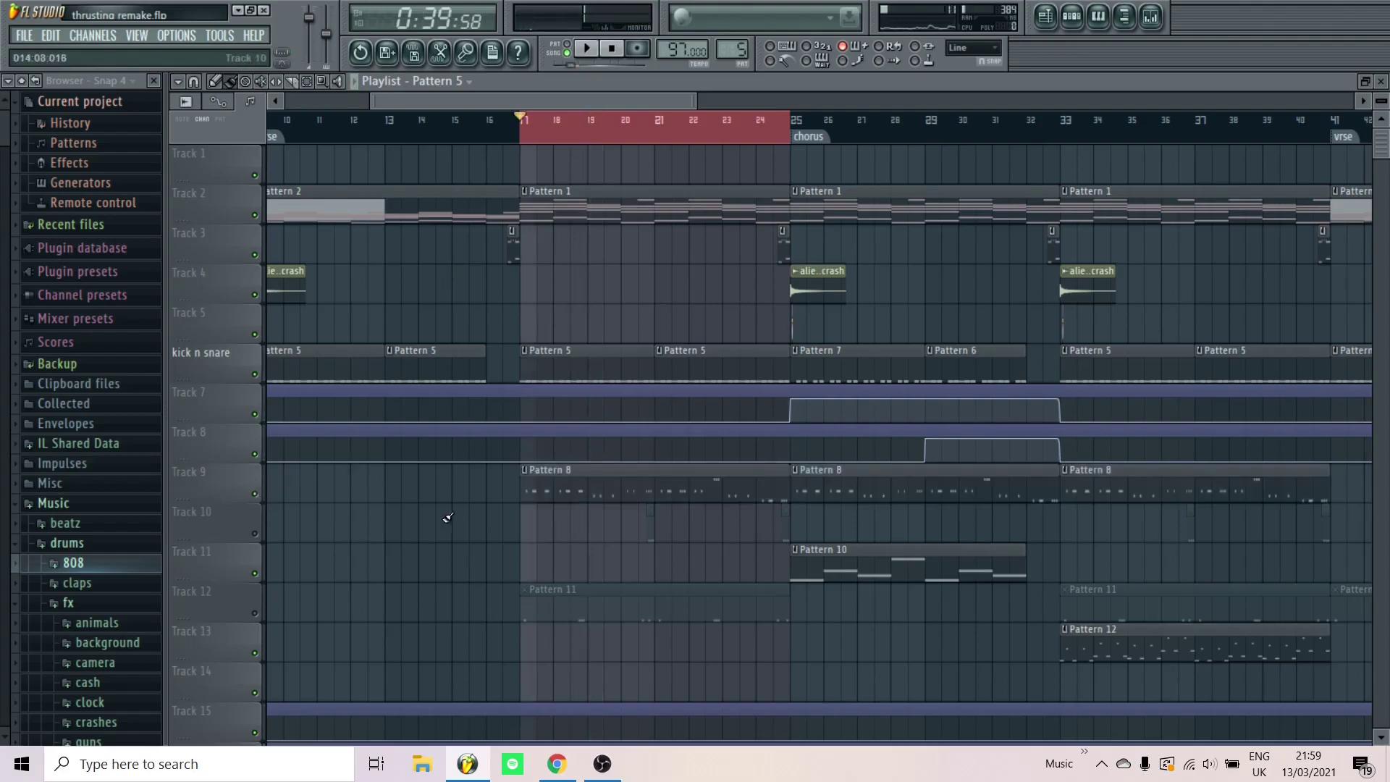
scroll(577, 551, "up", 2)
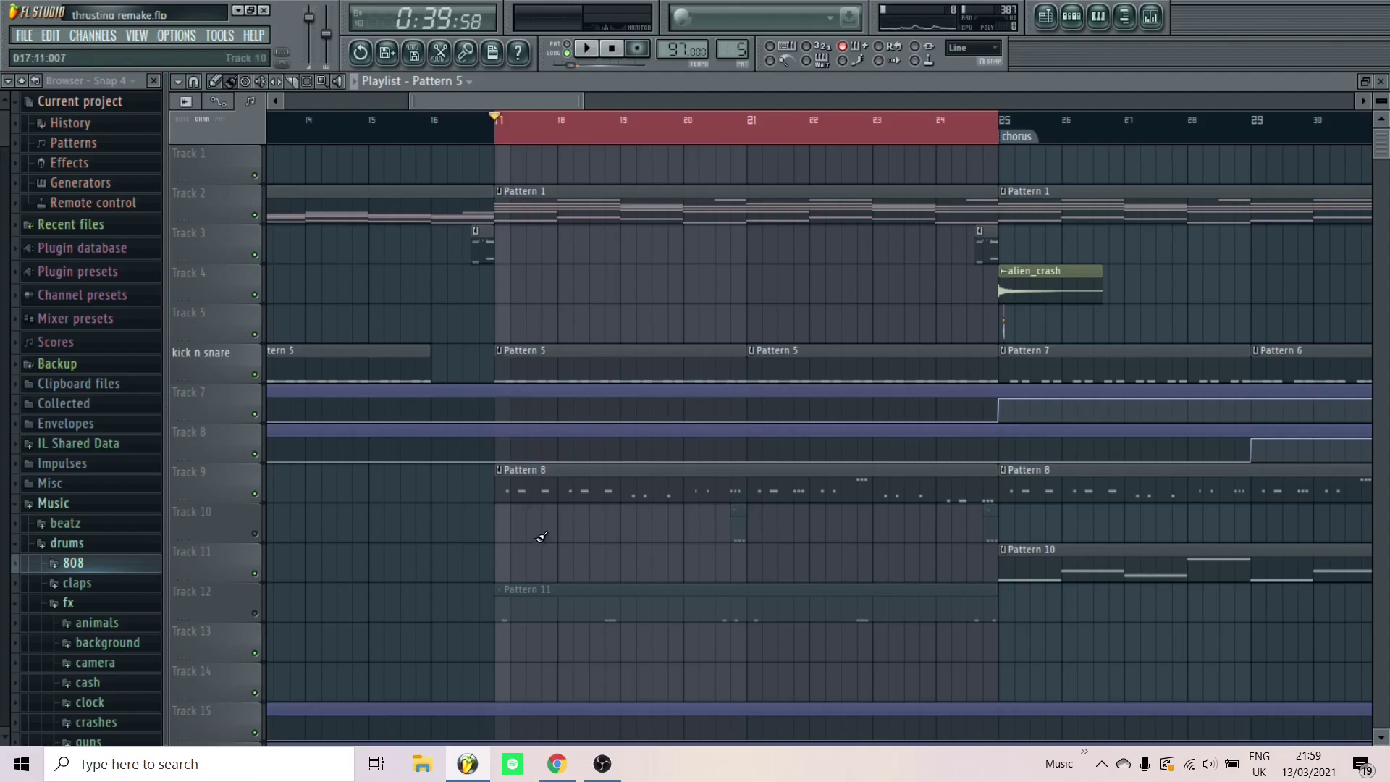
scroll(418, 518, "down", 2)
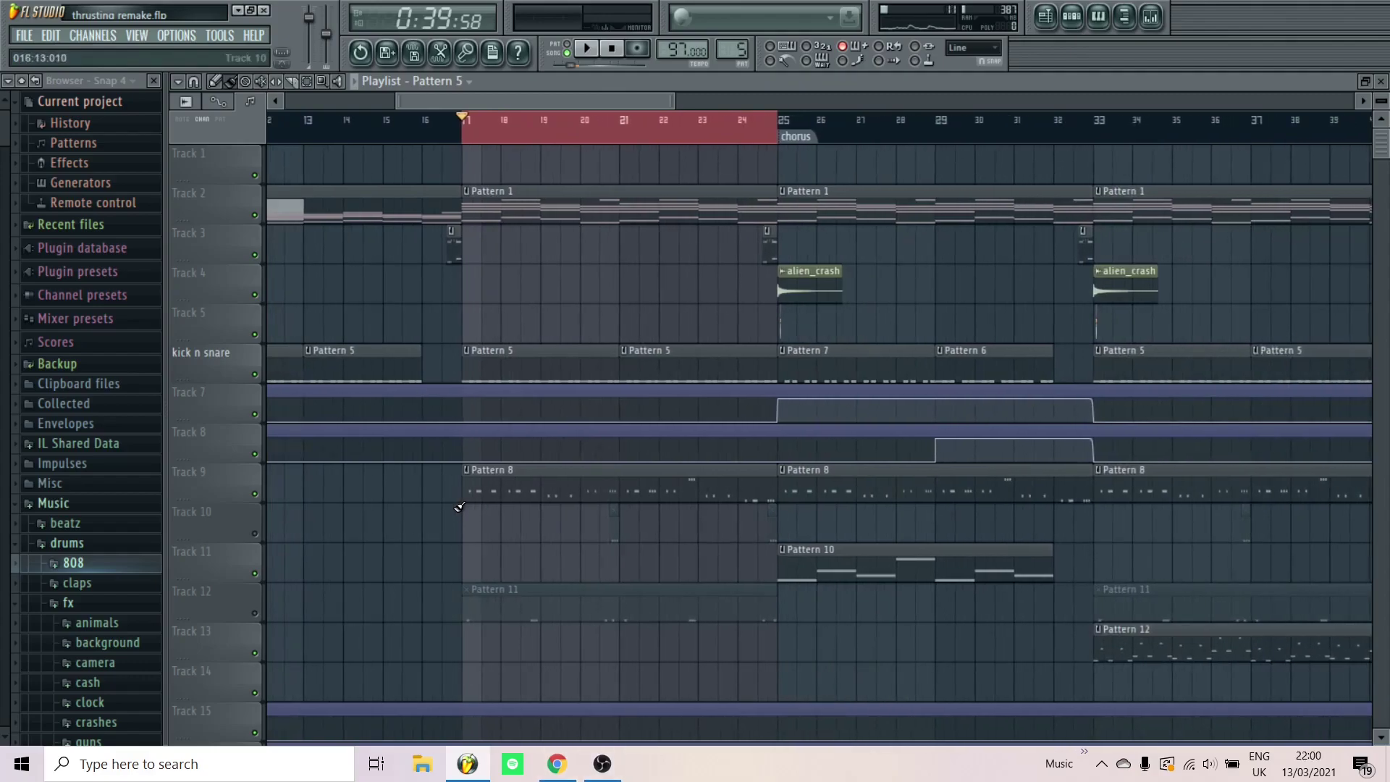
scroll(460, 507, "up", 3)
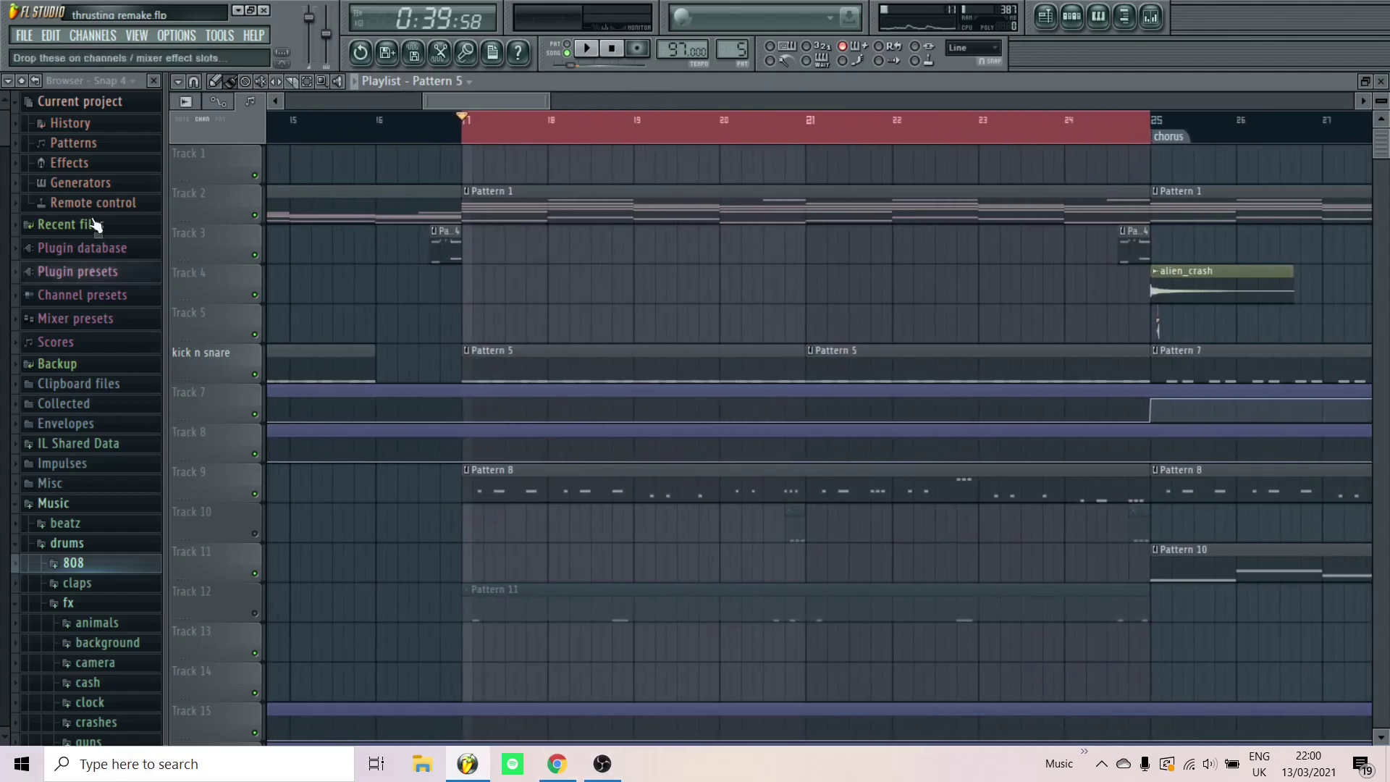
left_click(255, 375)
left_click(256, 216)
key("space")
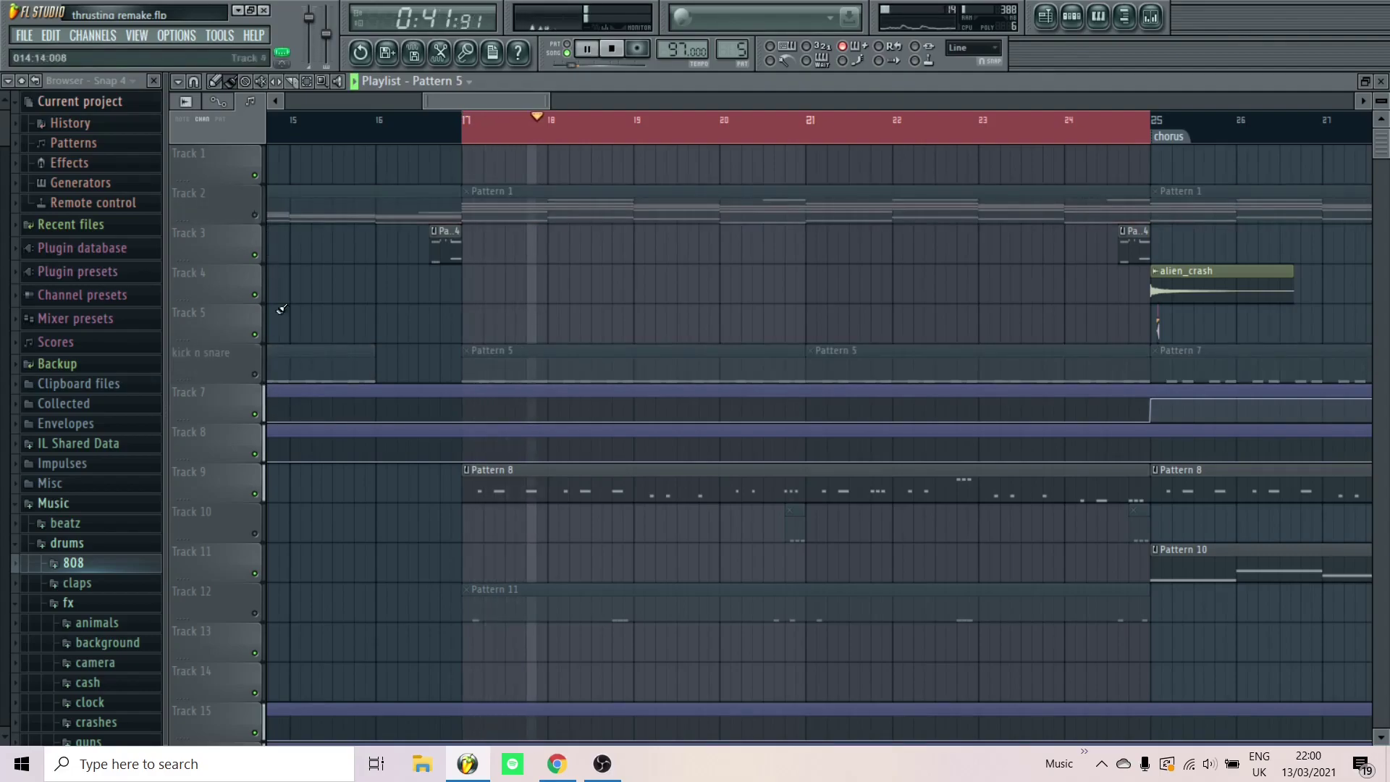
scroll(265, 372, "down", 2)
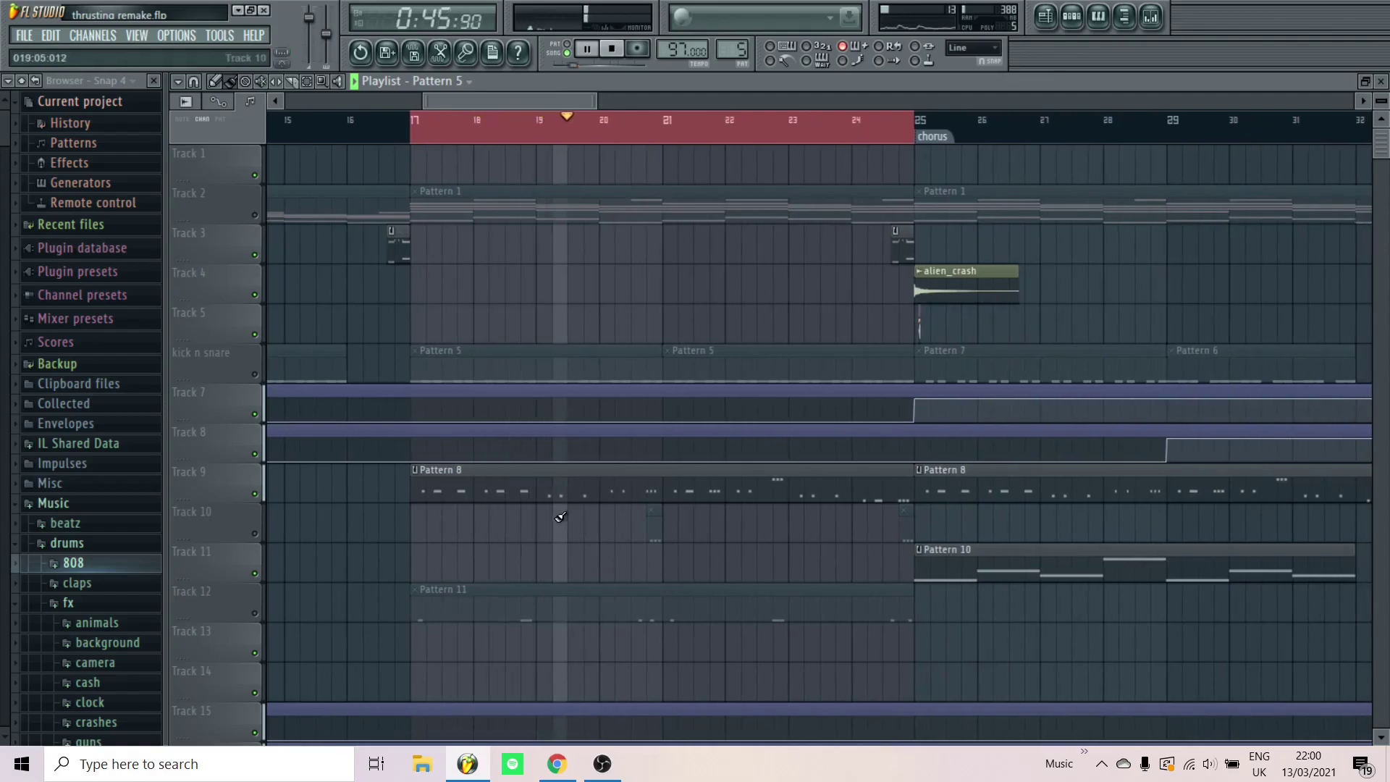
scroll(561, 516, "down", 1)
scroll(608, 533, "up", 3)
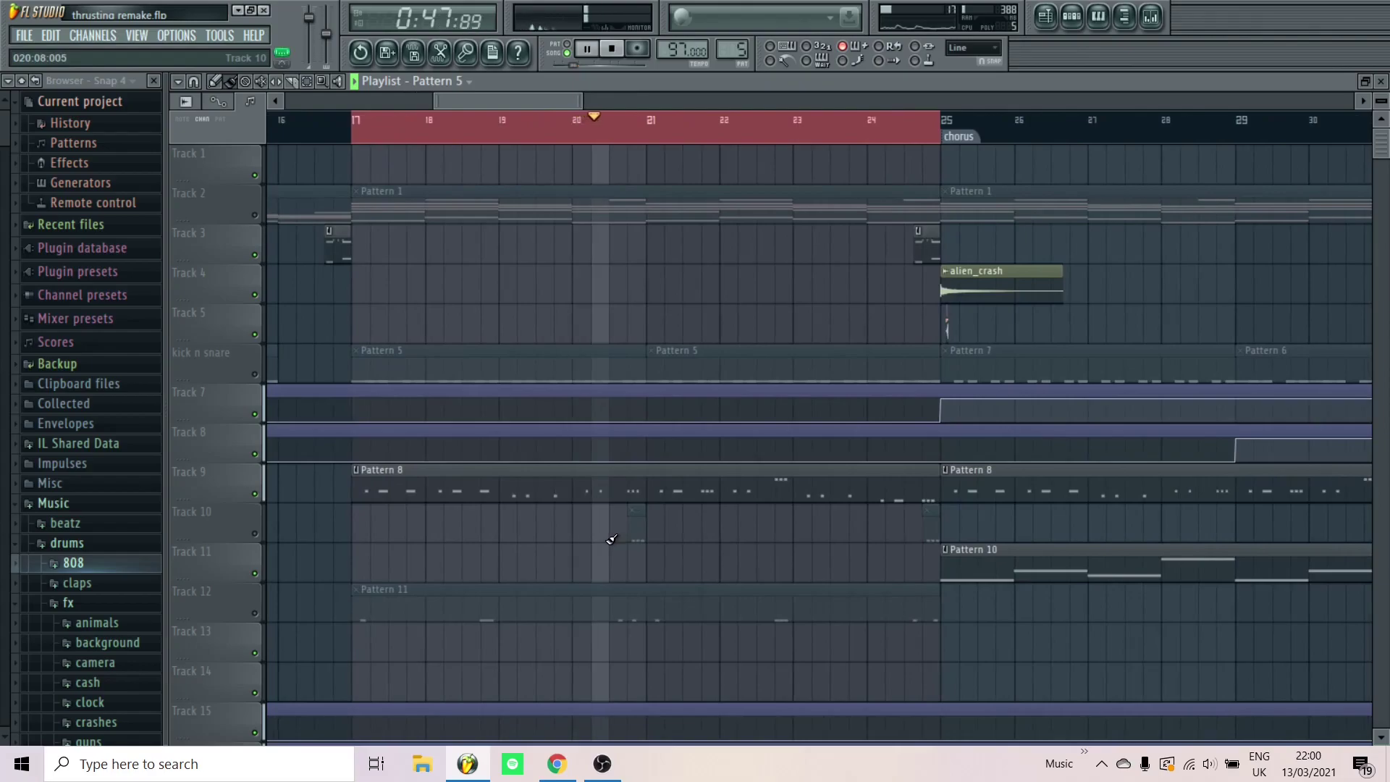
scroll(612, 539, "down", 1)
scroll(356, 487, "down", 1)
scroll(357, 488, "down", 1)
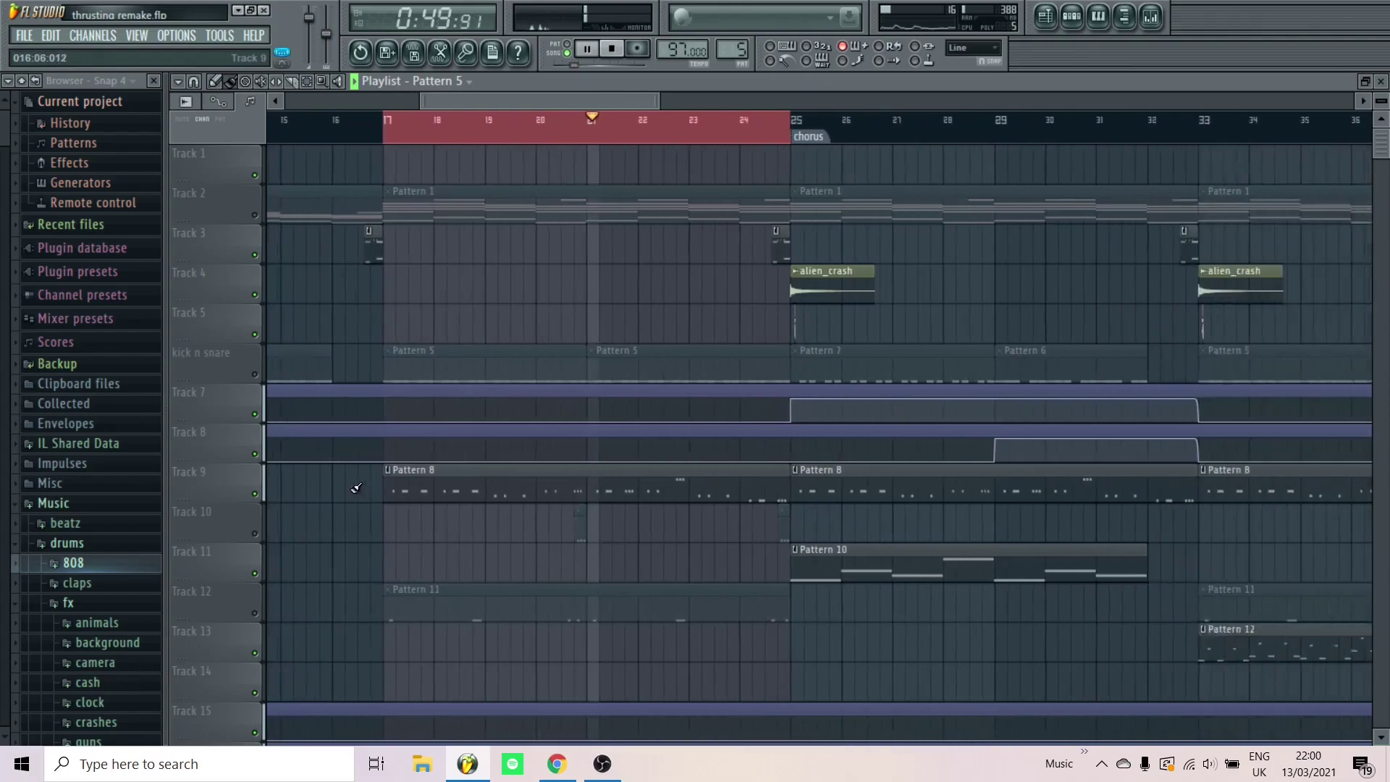
Mute Pattern 14 on Track 17 while Pattern 8 keeps playing
scroll(633, 528, "up", 2)
scroll(348, 699, "down", 3)
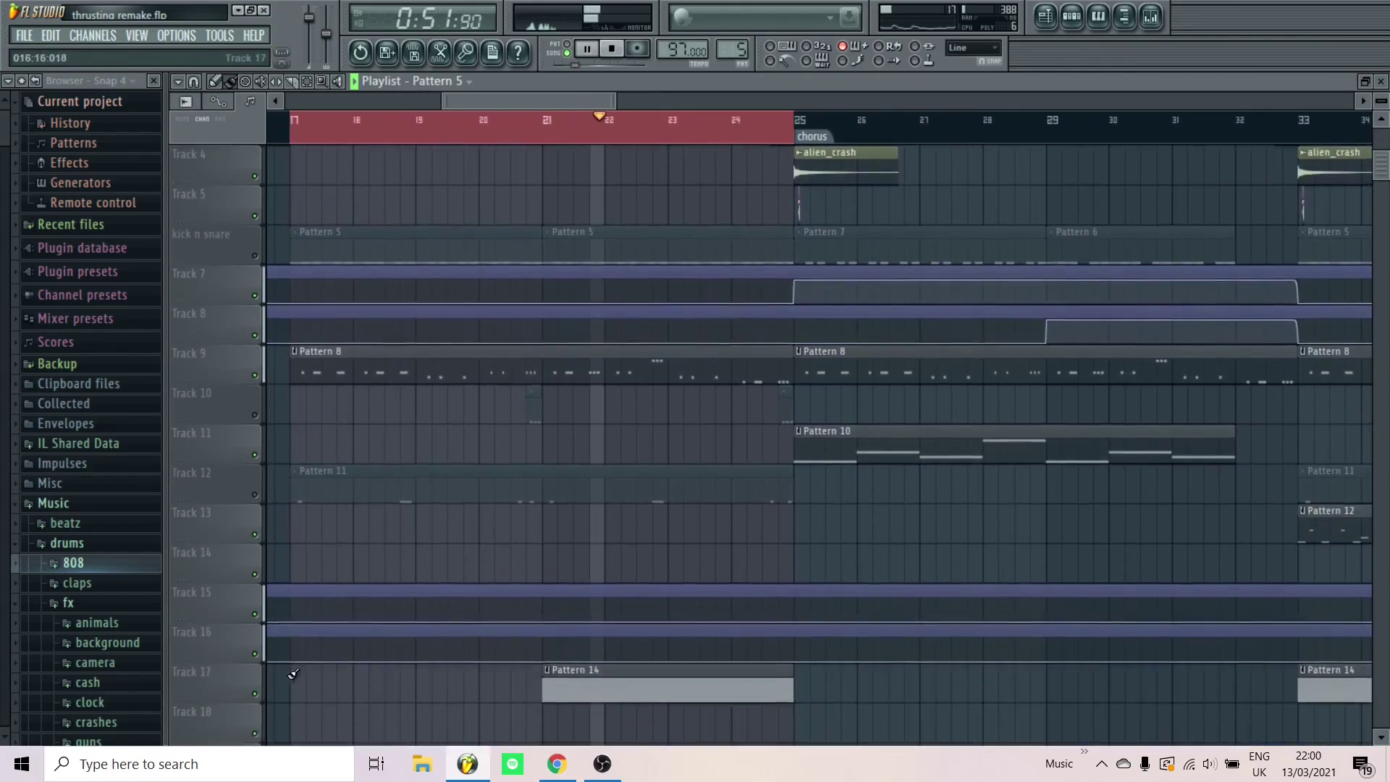
scroll(507, 491, "up", 3)
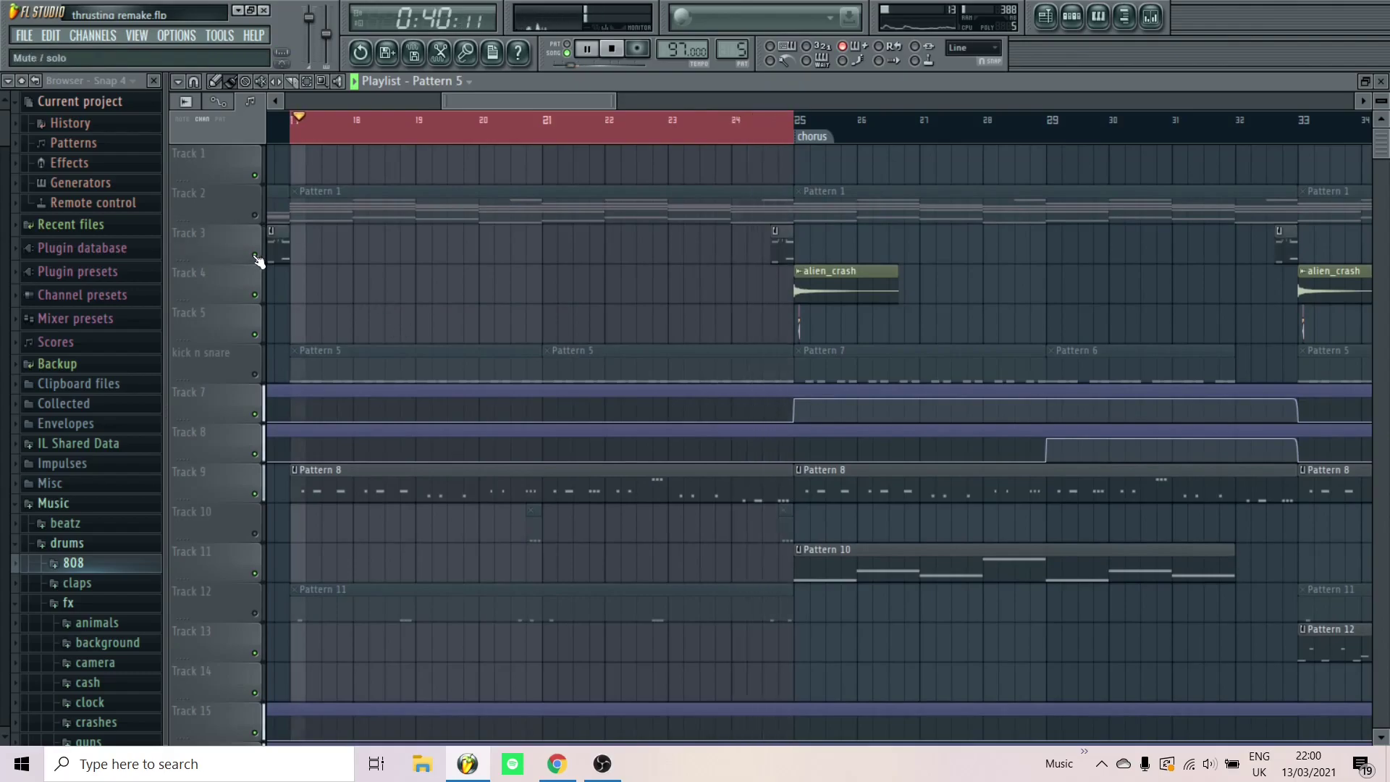
Unmute Tracks 2, 12 and kick n snare, and audition Pattern 11 together with Pattern 8 over bars 17 to 25
scroll(282, 426, "down", 2)
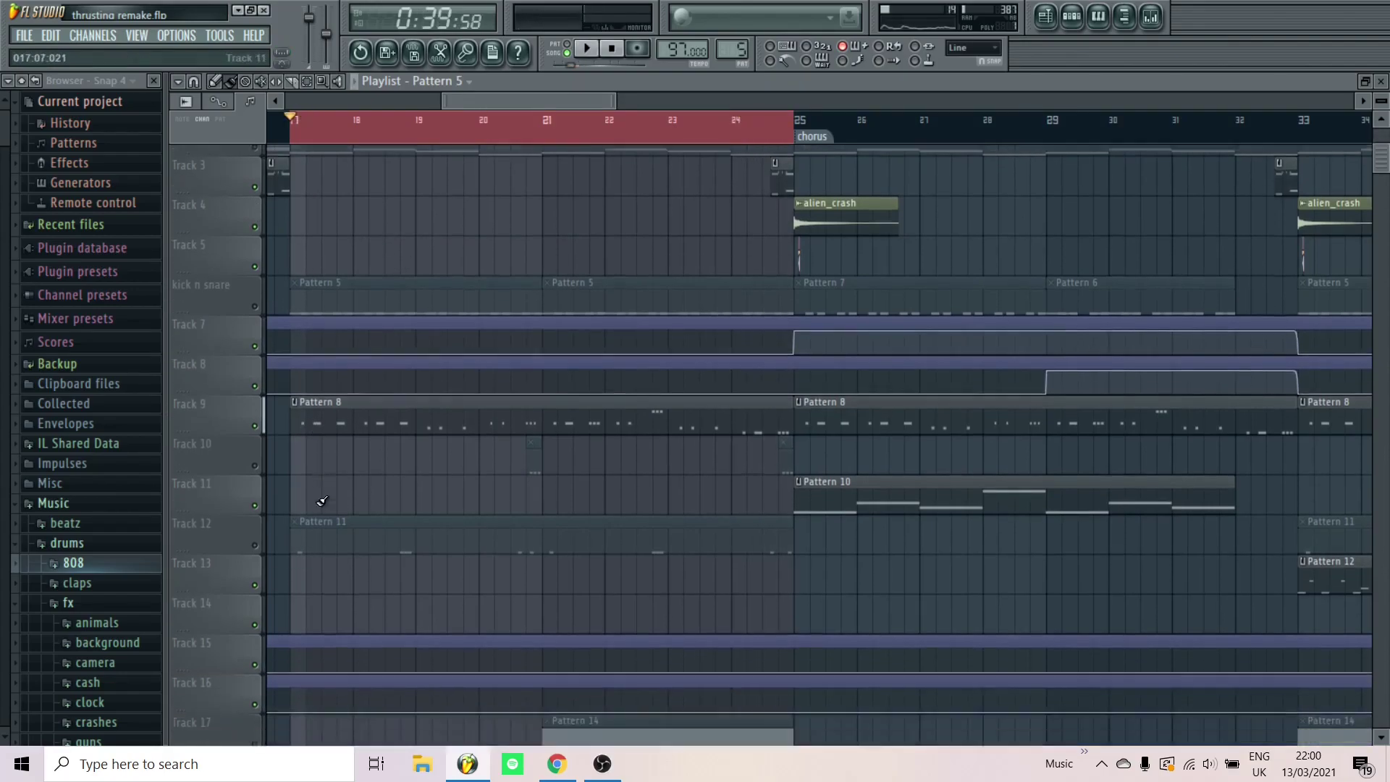
scroll(233, 471, "up", 2)
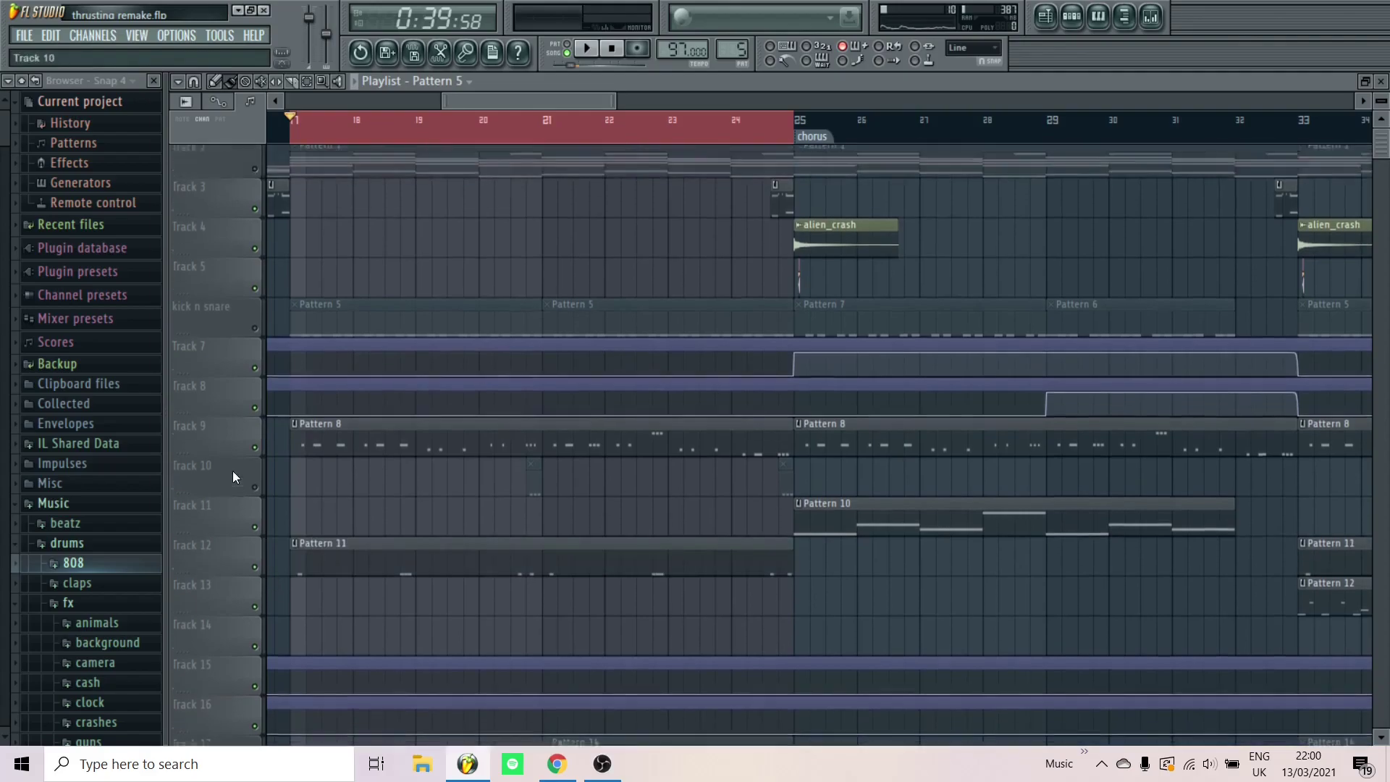
scroll(249, 232, "down", 2)
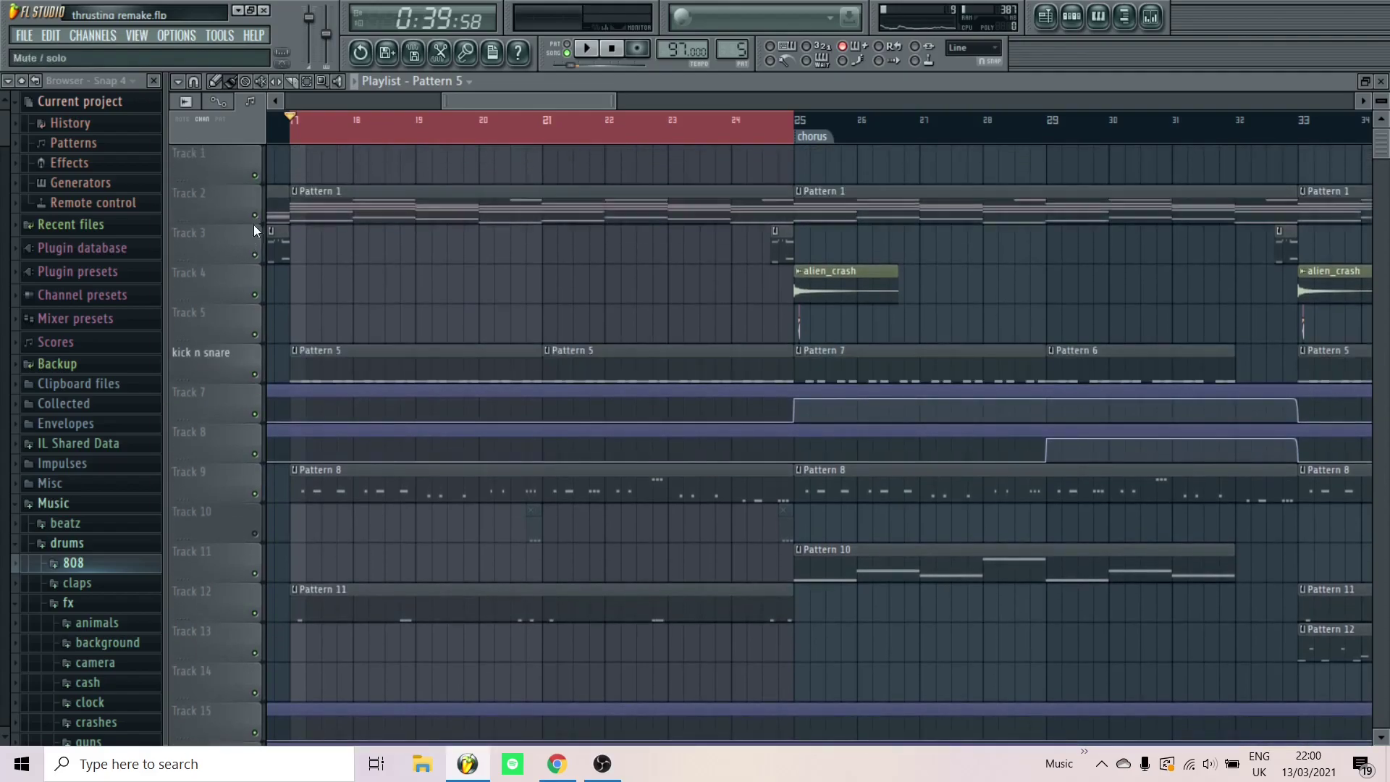
key("space")
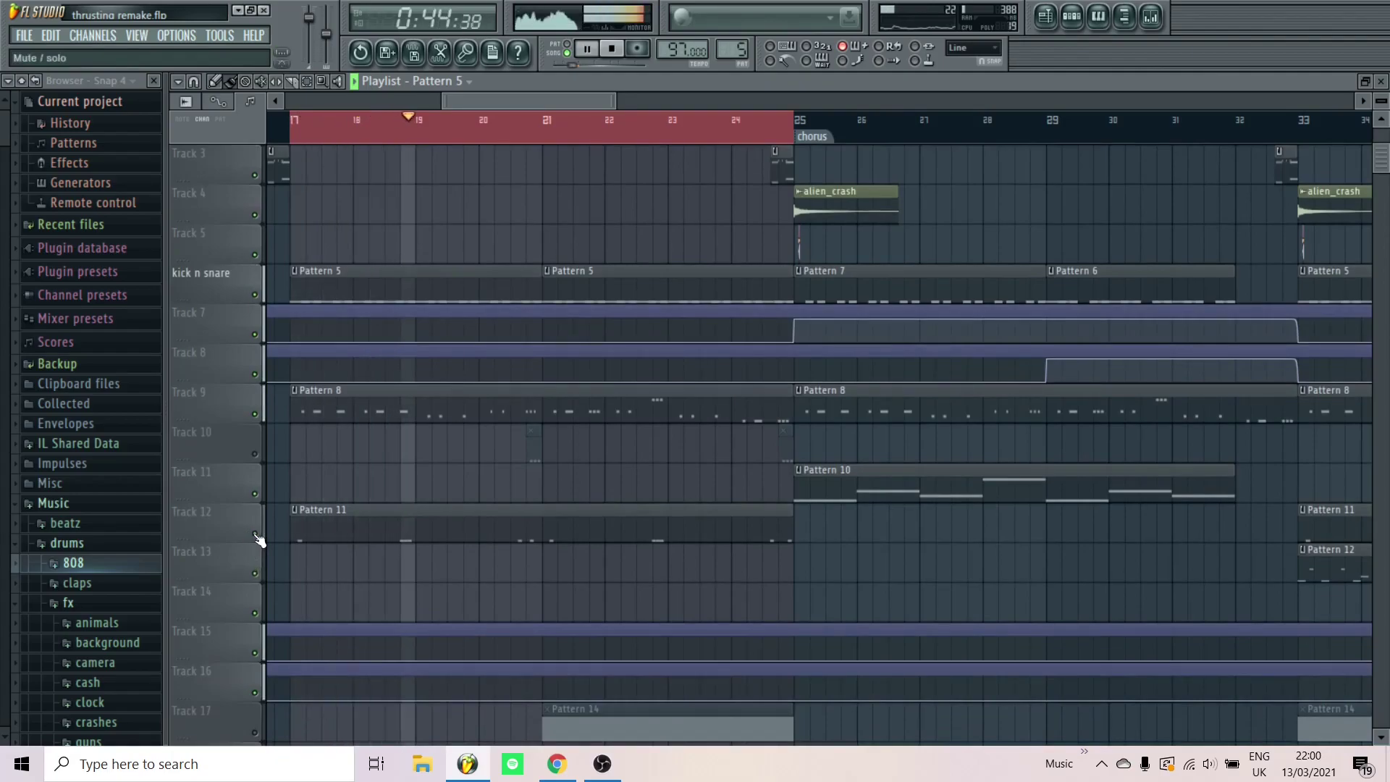
scroll(404, 534, "down", 2)
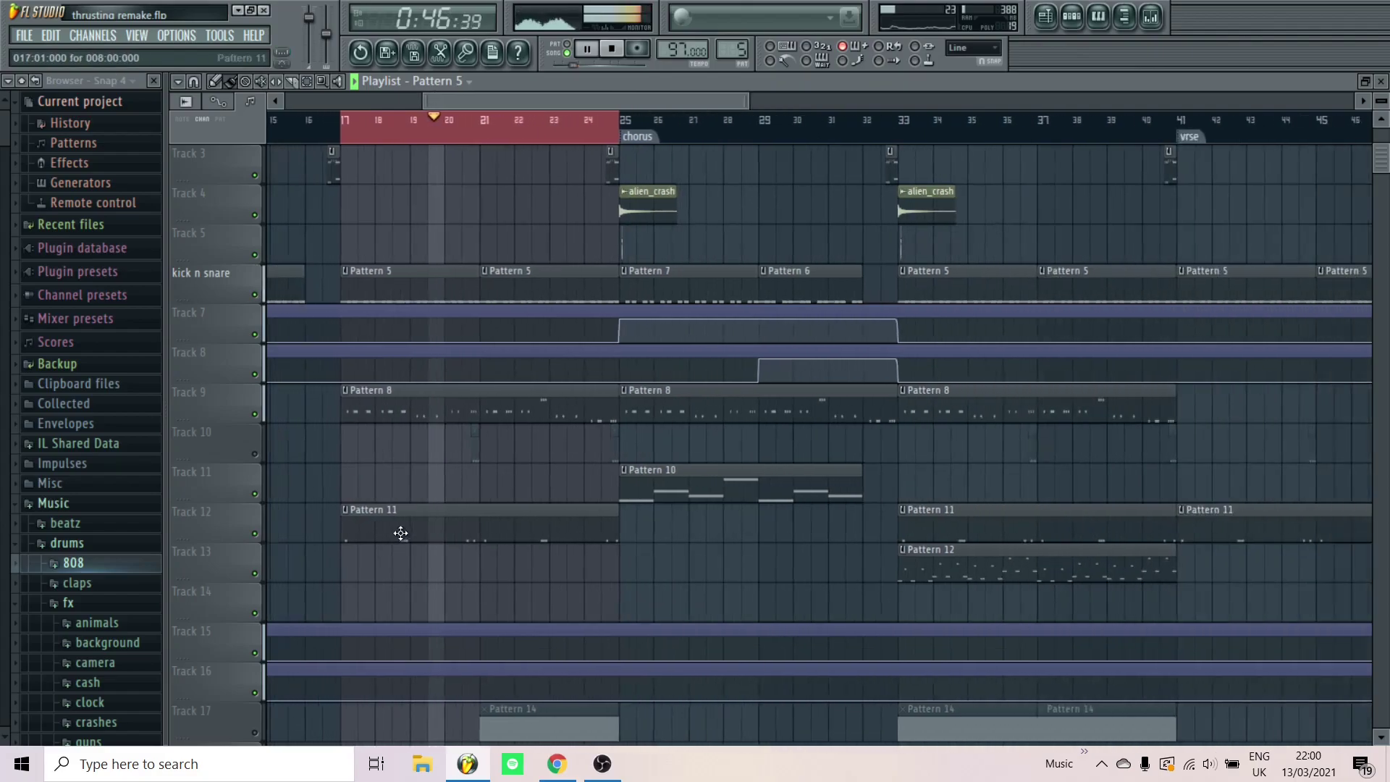
key("space")
Unmute Track 10 to bring its short fill clips back into the loop
scroll(401, 533, "down", 2)
scroll(362, 516, "up", 2)
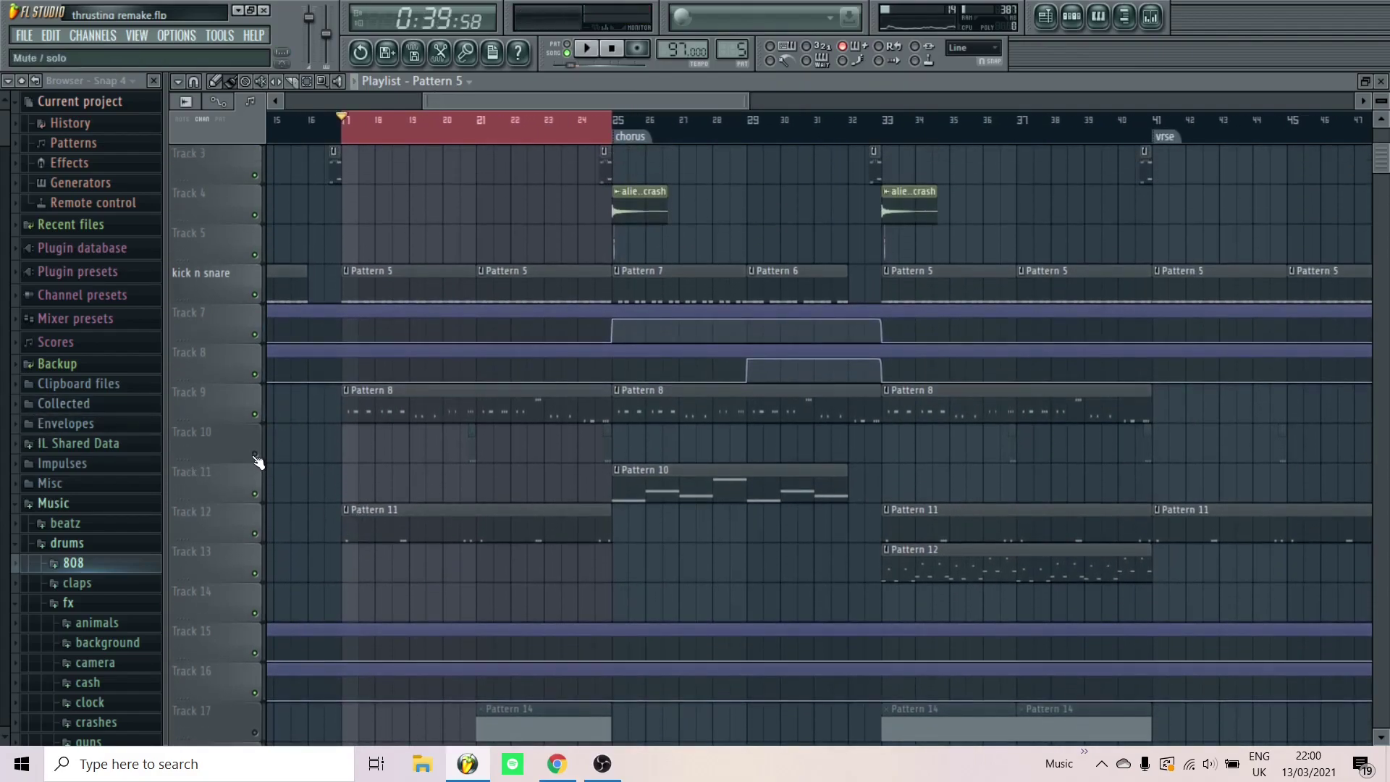
left_click(255, 456)
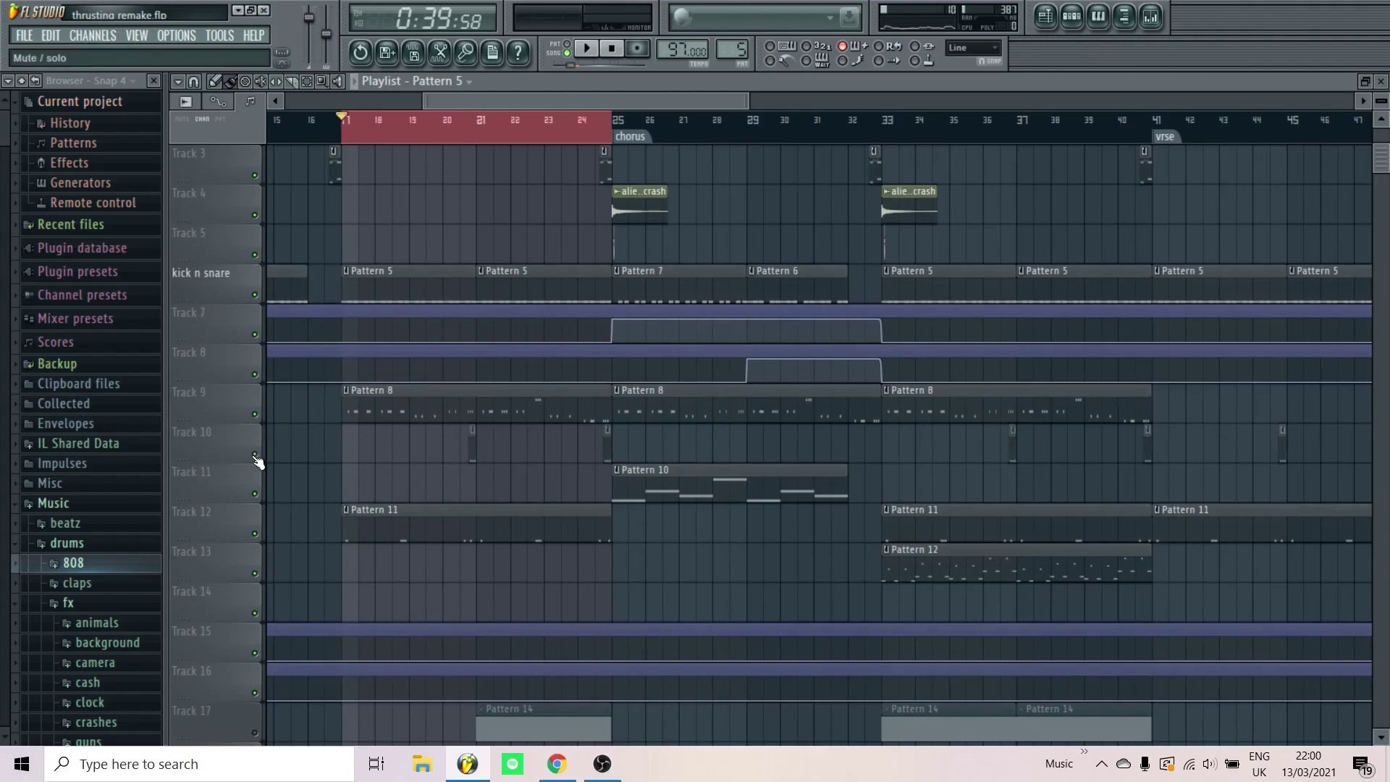
Place the playhead just before bar 21 and audition the short Pattern 9 fill on Track 10
scroll(403, 265, "up", 3)
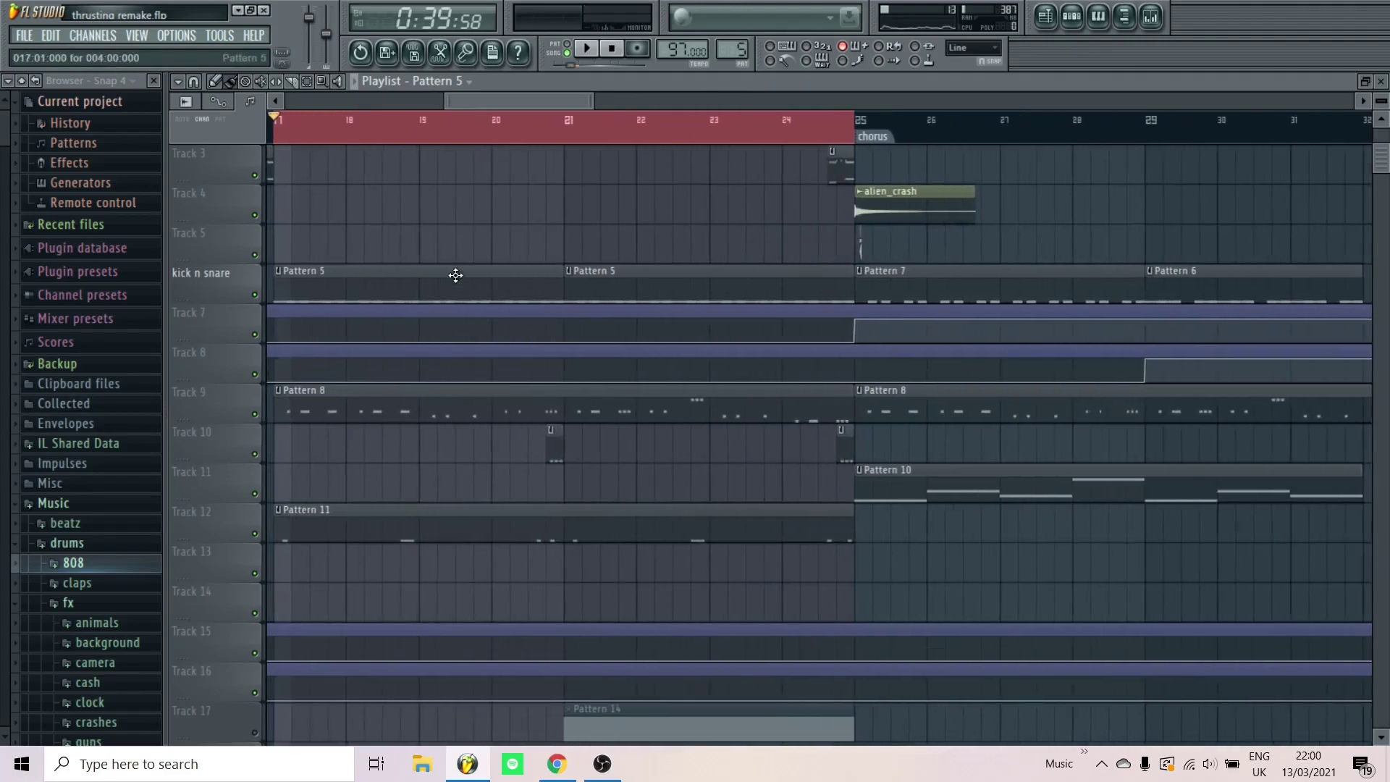
scroll(500, 217, "up", 2)
scroll(559, 155, "up", 3)
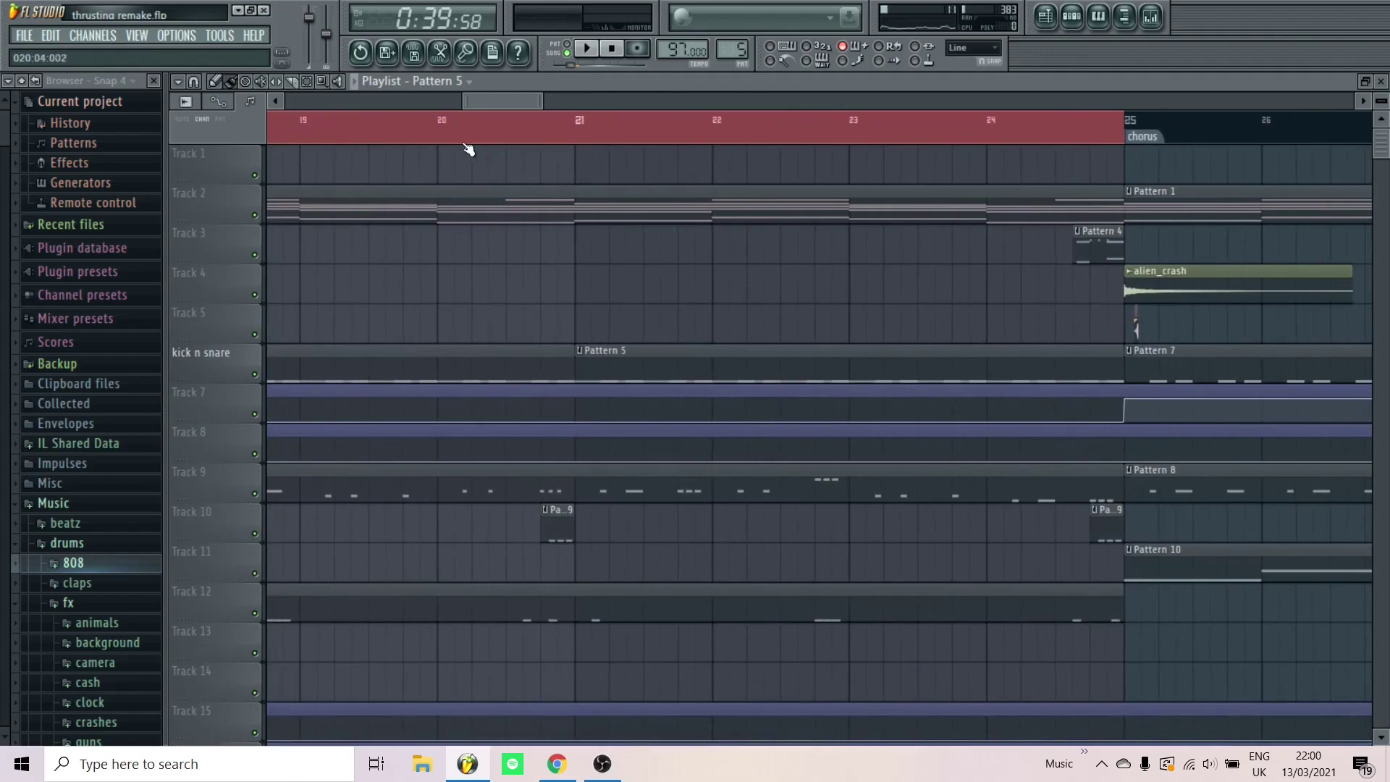
left_click(511, 141)
scroll(554, 435, "down", 2)
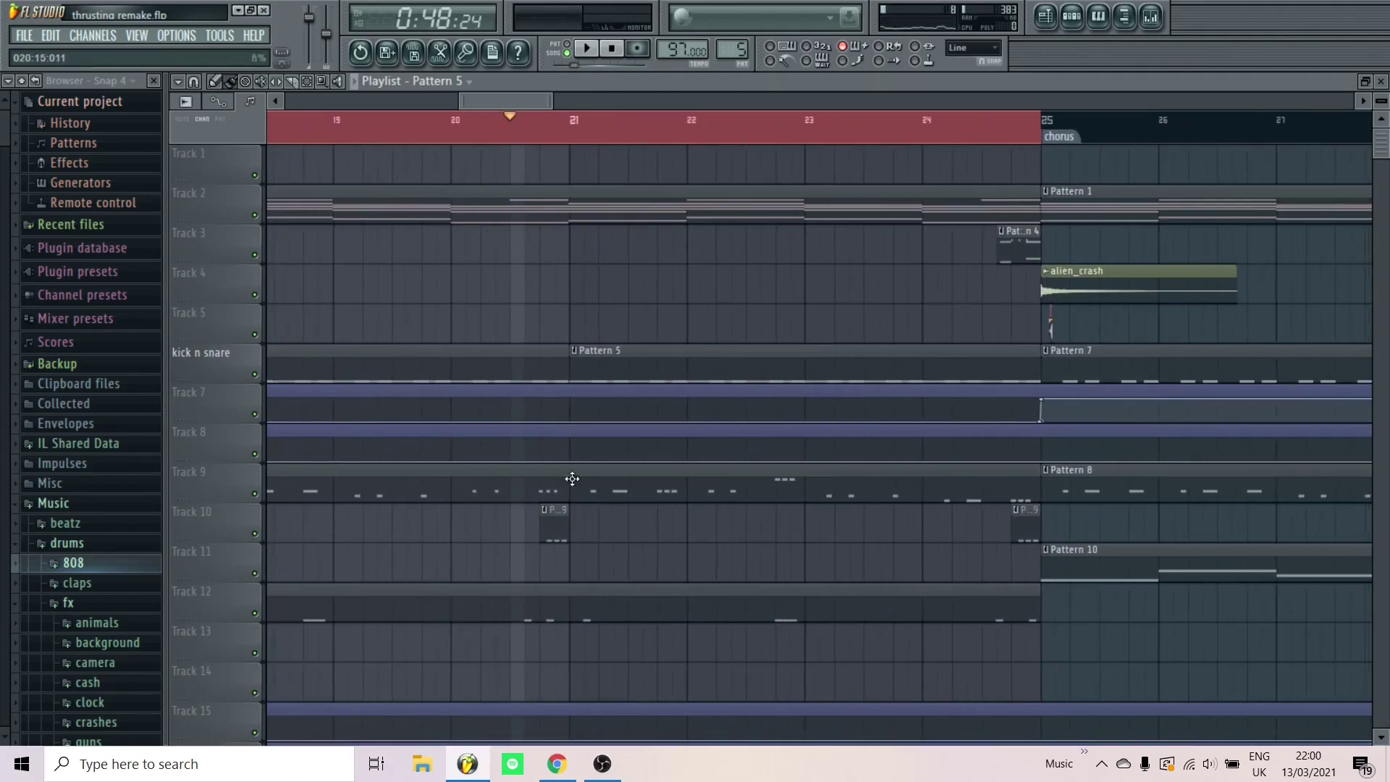
scroll(558, 523, "down", 1)
scroll(558, 523, "up", 4)
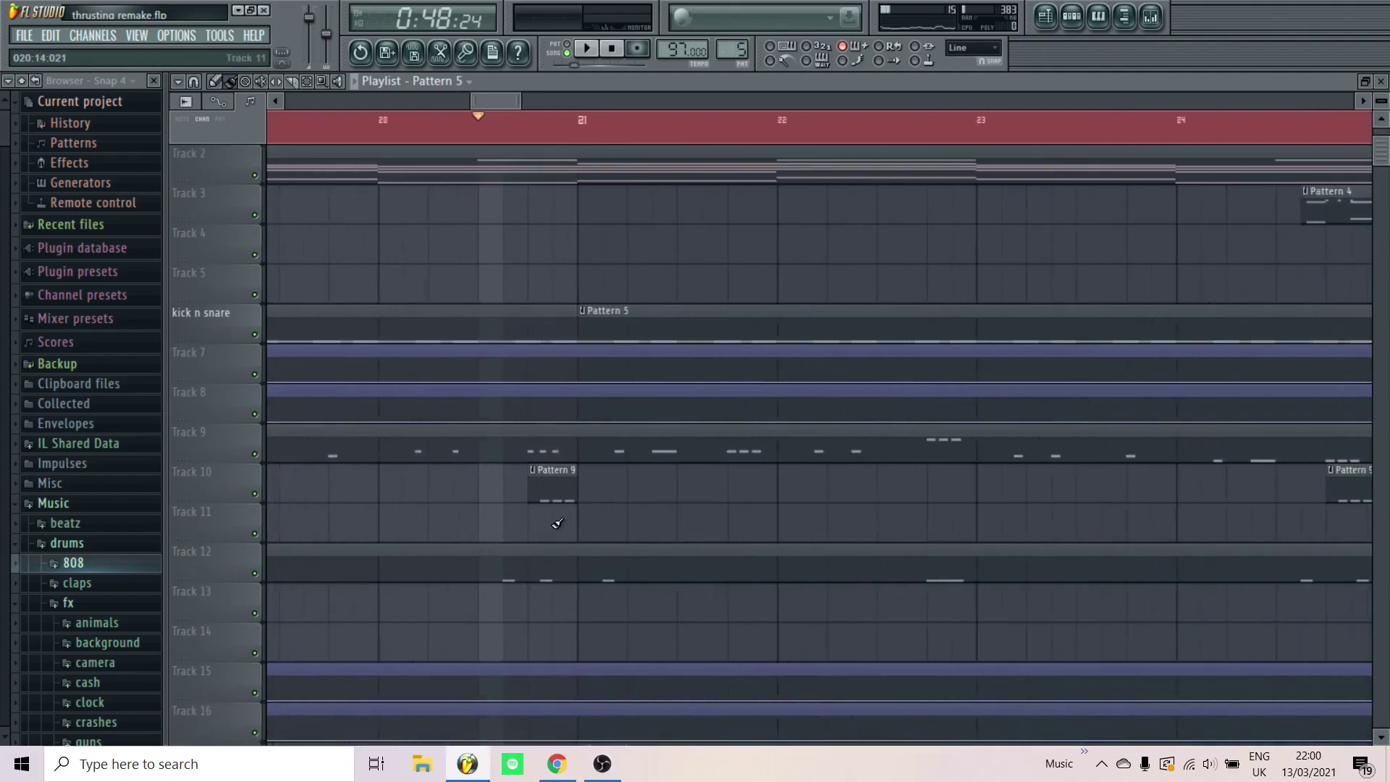
key("space")
key("space")
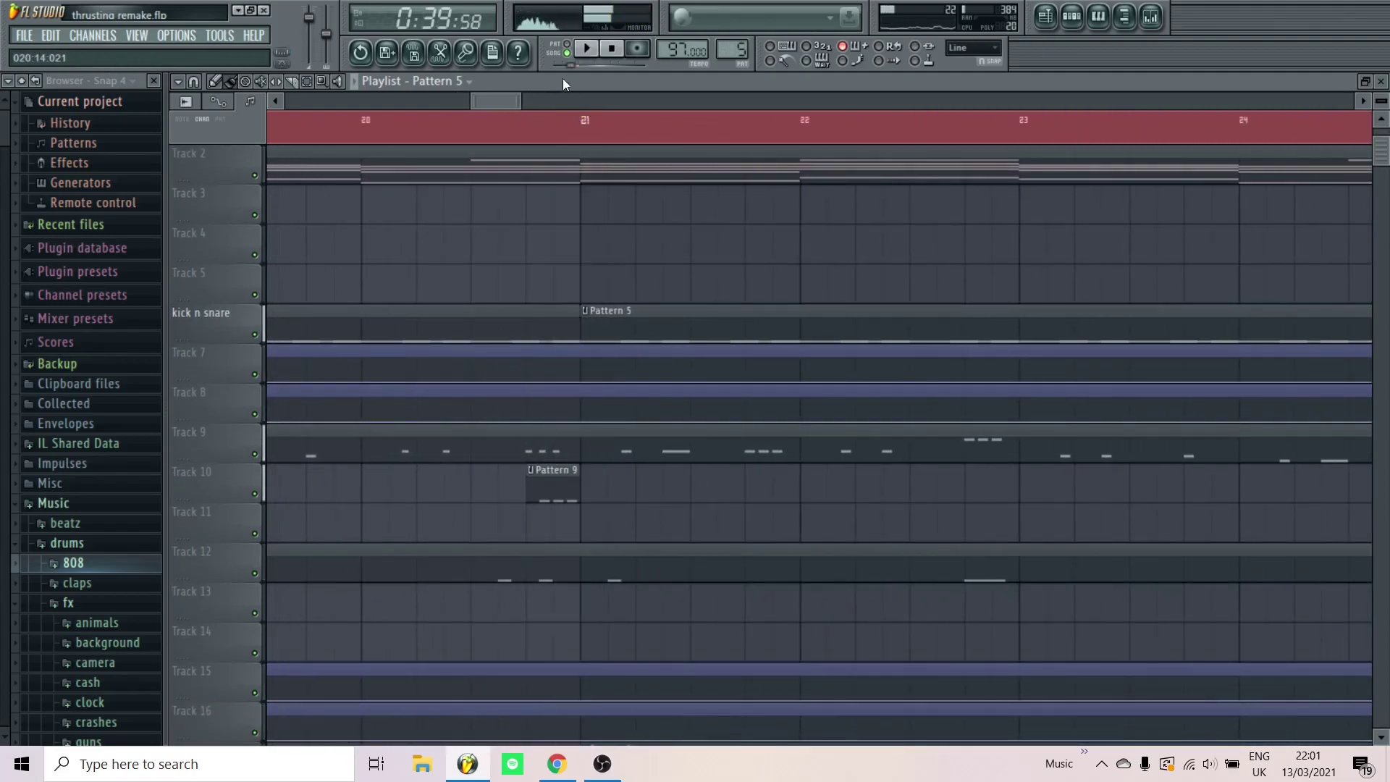
left_click(529, 143)
Select Pattern 9, show its channels in the step sequencer and audition it alone in pattern mode
left_click(737, 54)
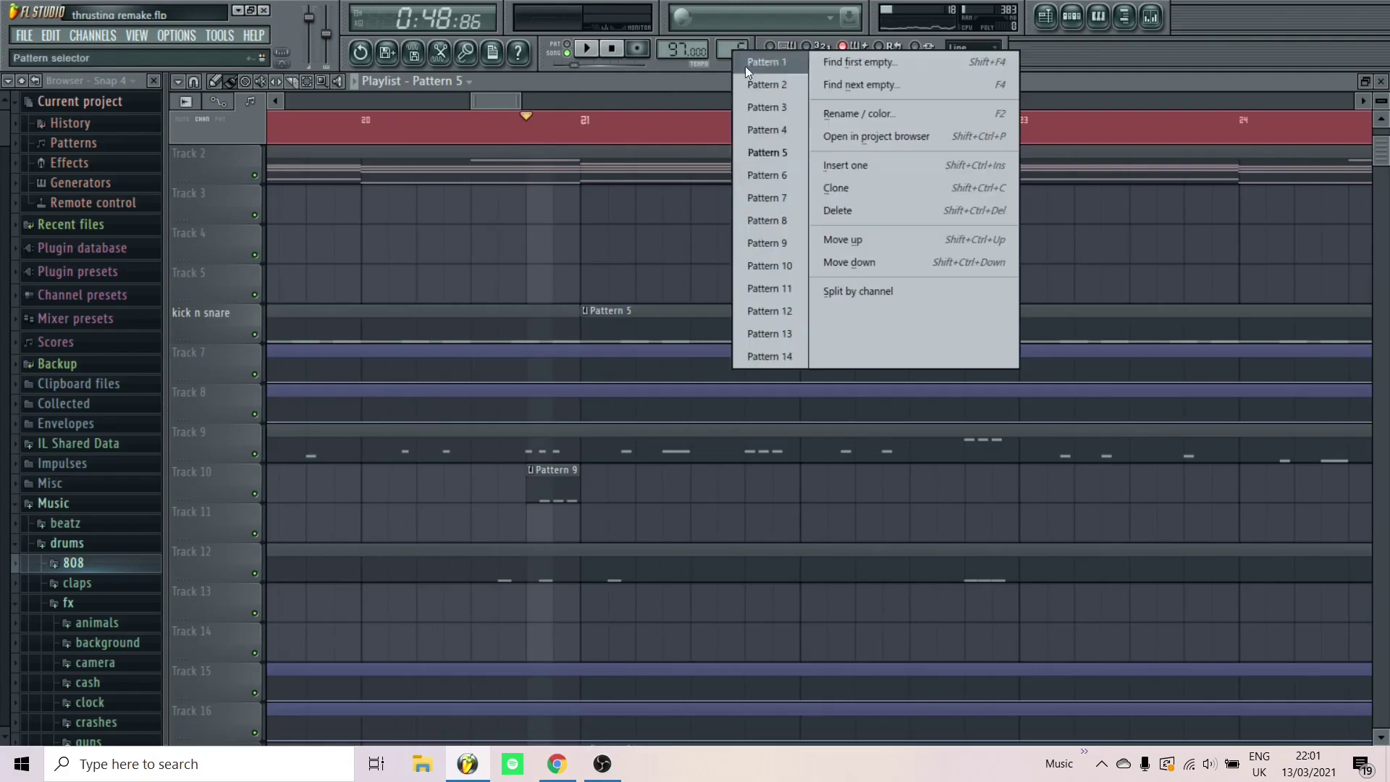
left_click(785, 243)
left_click(1072, 16)
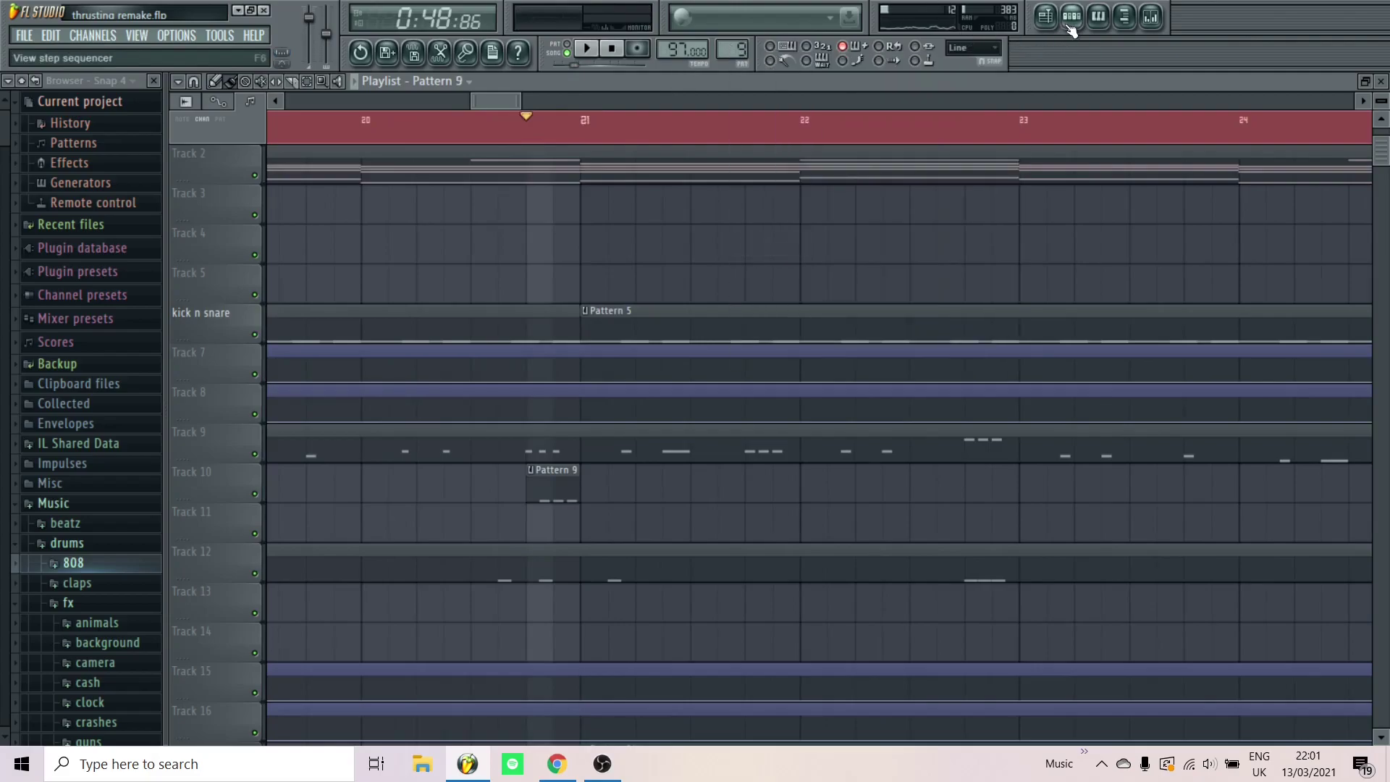
left_click(568, 46)
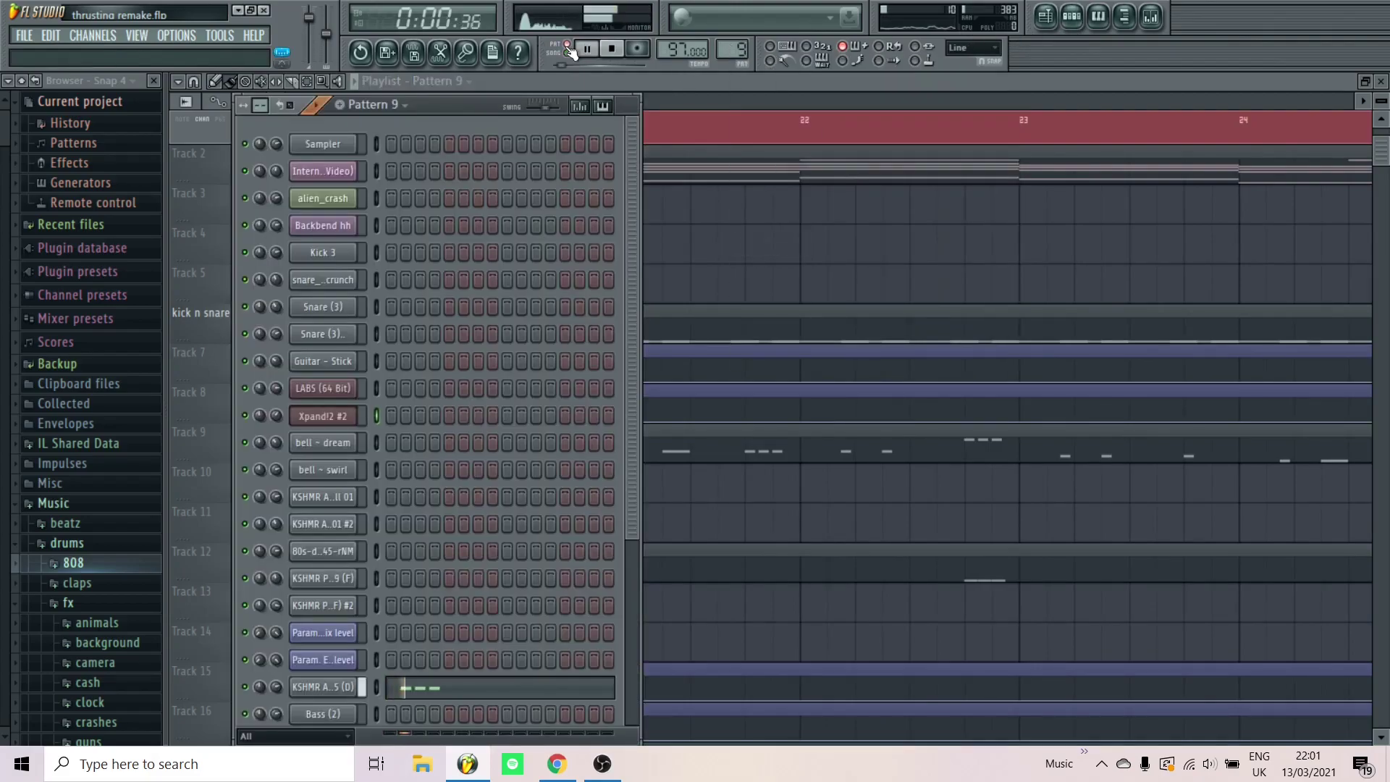
right_click(749, 255)
Examine the pre-chorus layers in bars 17 to 25 and their place in the whole arrangement
scroll(752, 252, "down", 4)
scroll(738, 268, "down", 3)
scroll(478, 568, "up", 3)
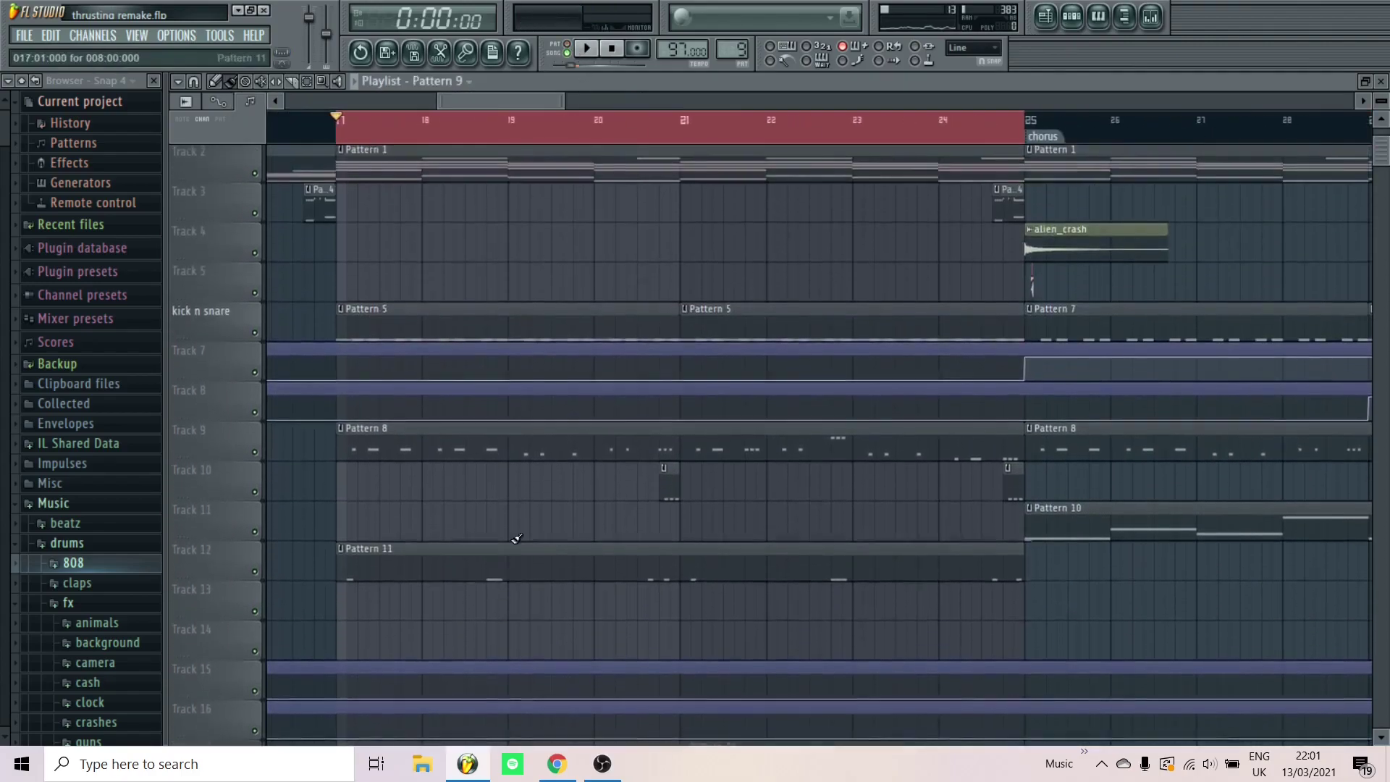
scroll(500, 463, "down", 5)
scroll(724, 434, "up", 5)
scroll(575, 250, "down", 3)
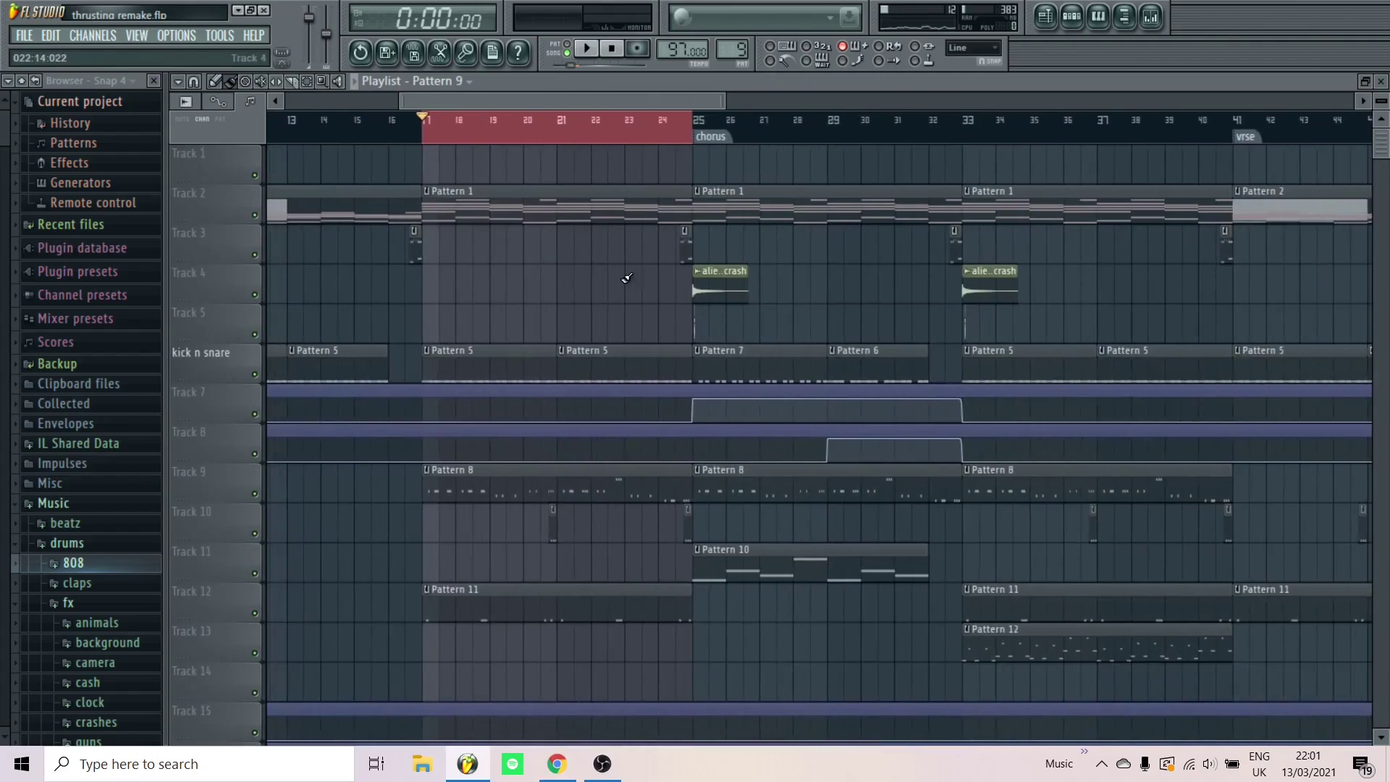
scroll(627, 278, "up", 2)
scroll(553, 149, "down", 1)
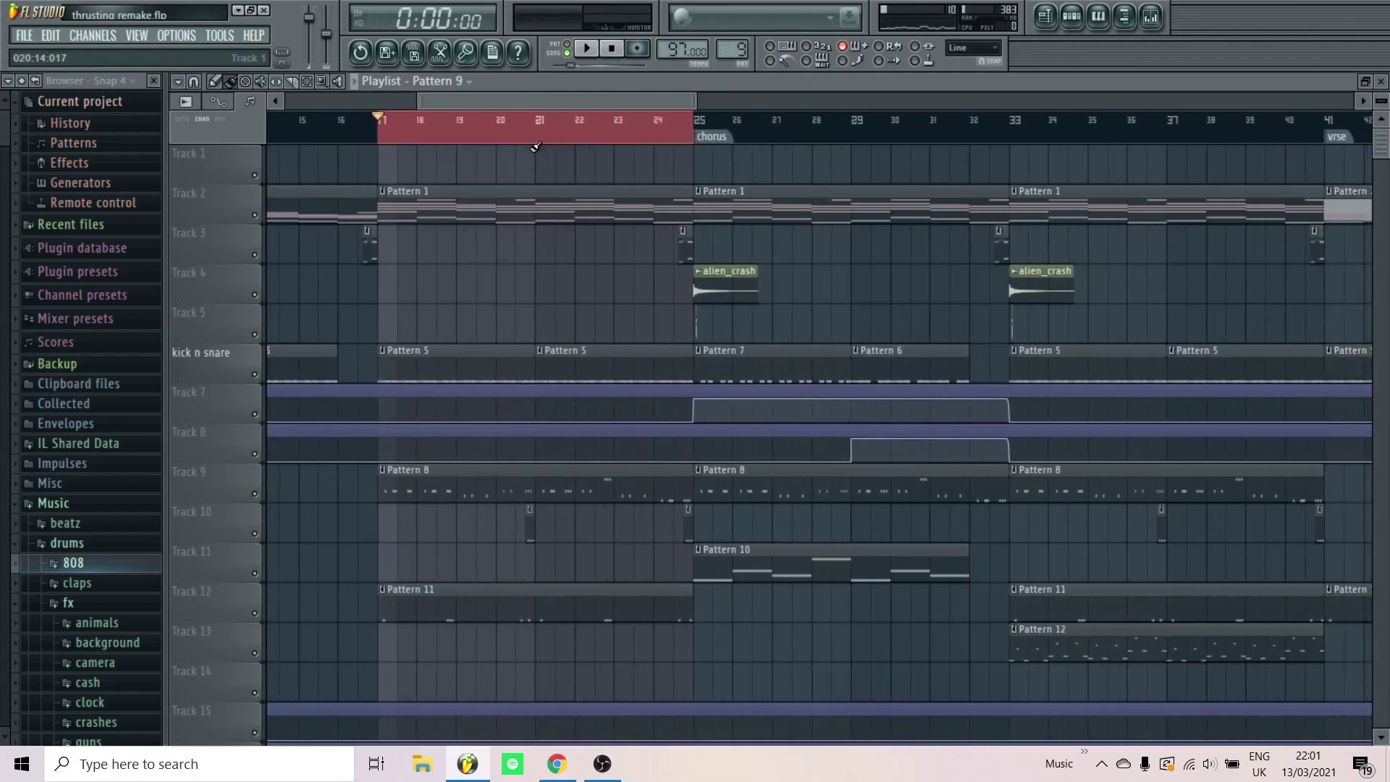
scroll(435, 144, "down", 2)
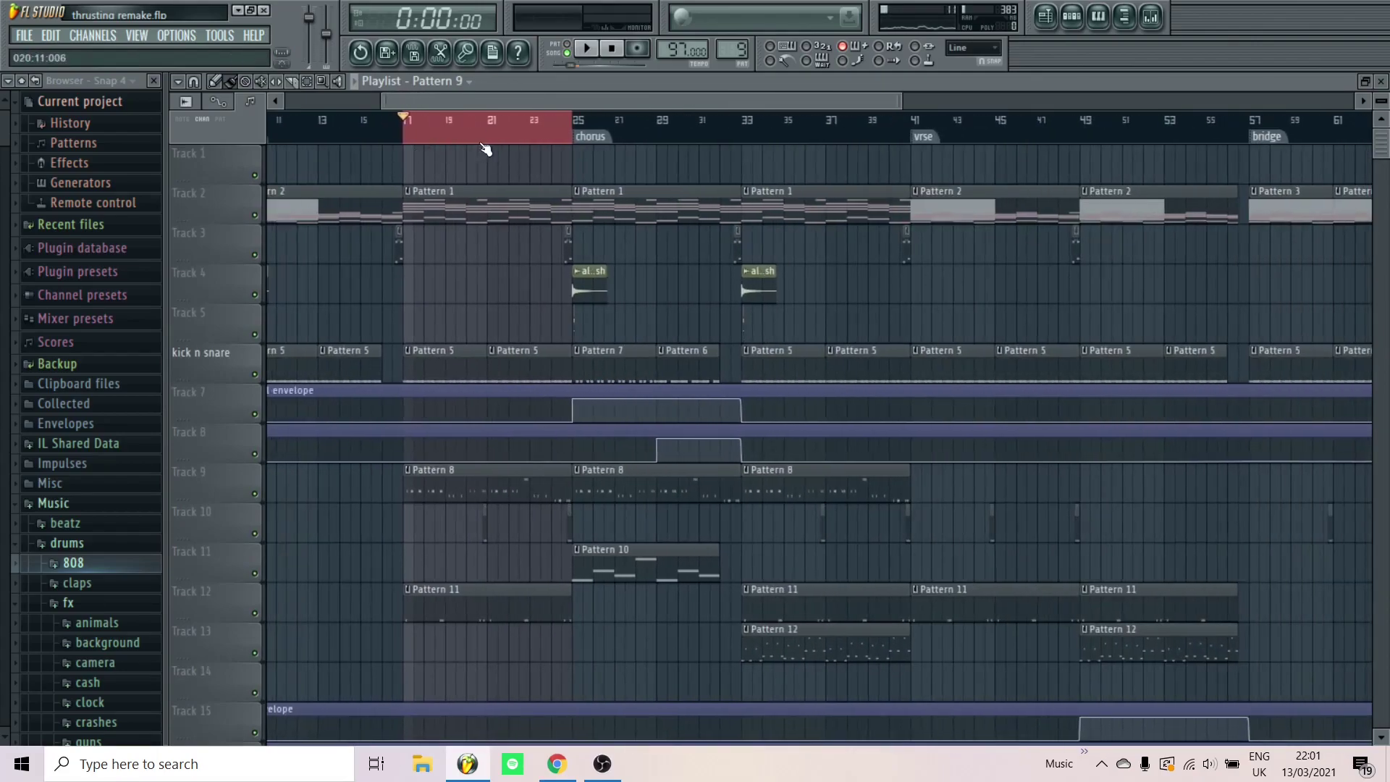
scroll(486, 150, "down", 3)
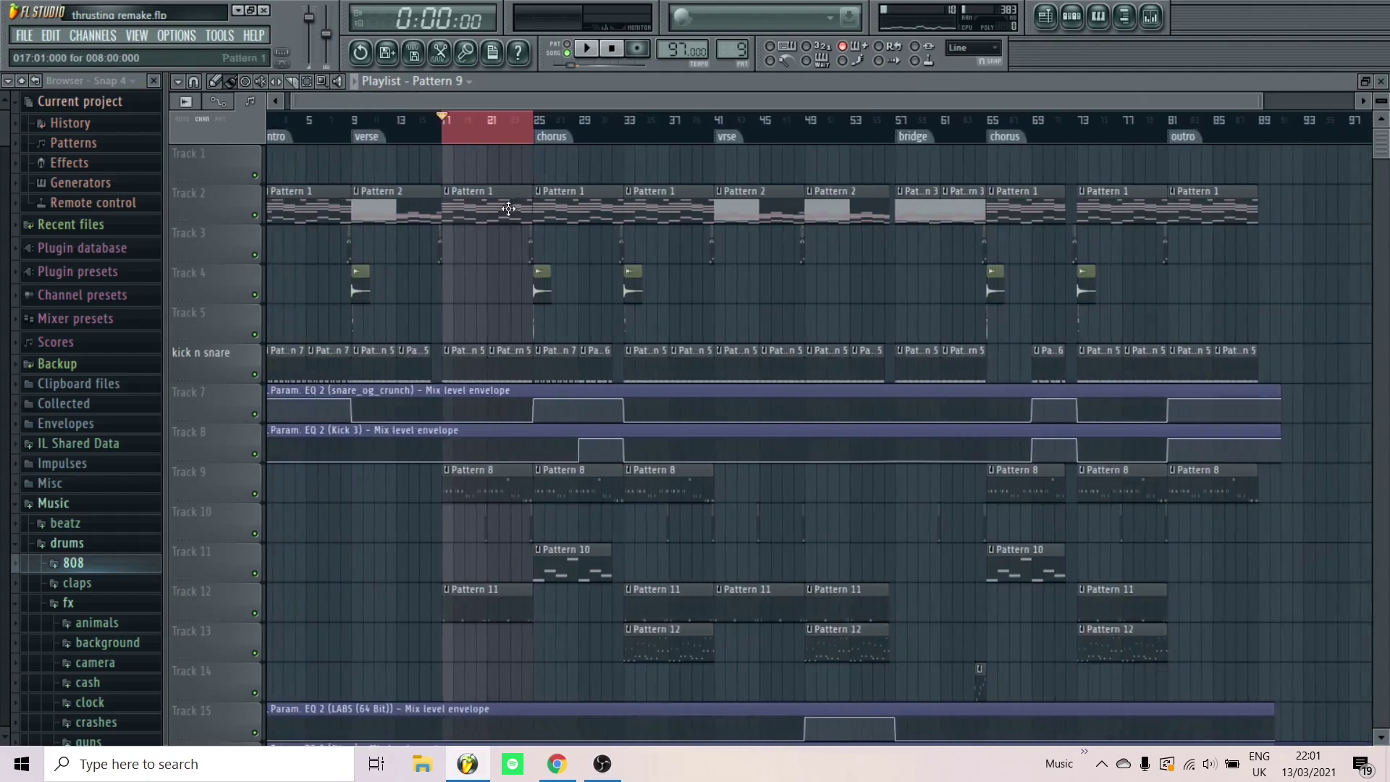
Unmute Track 17 and place the playhead at bar 21, where Pattern 14 begins
scroll(507, 218, "down", 3)
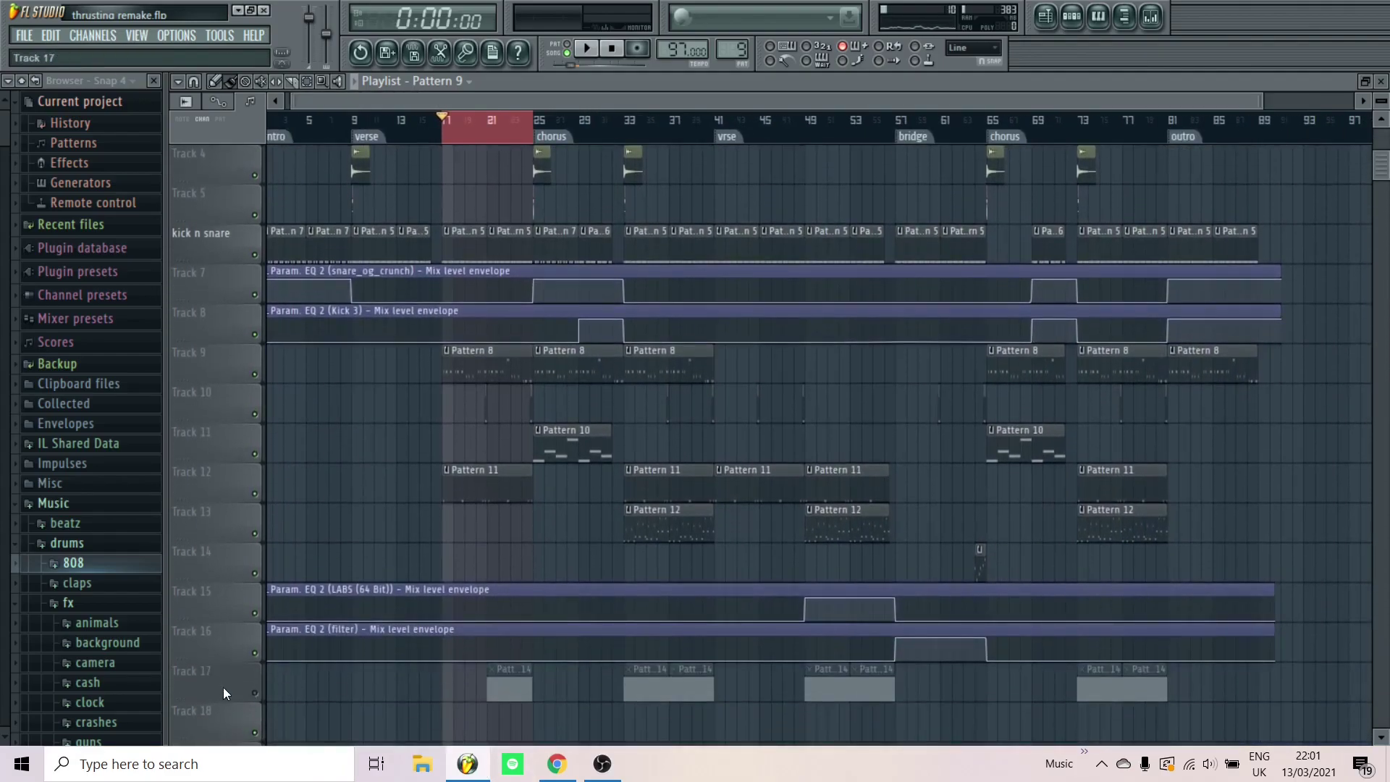
scroll(494, 611, "up", 5)
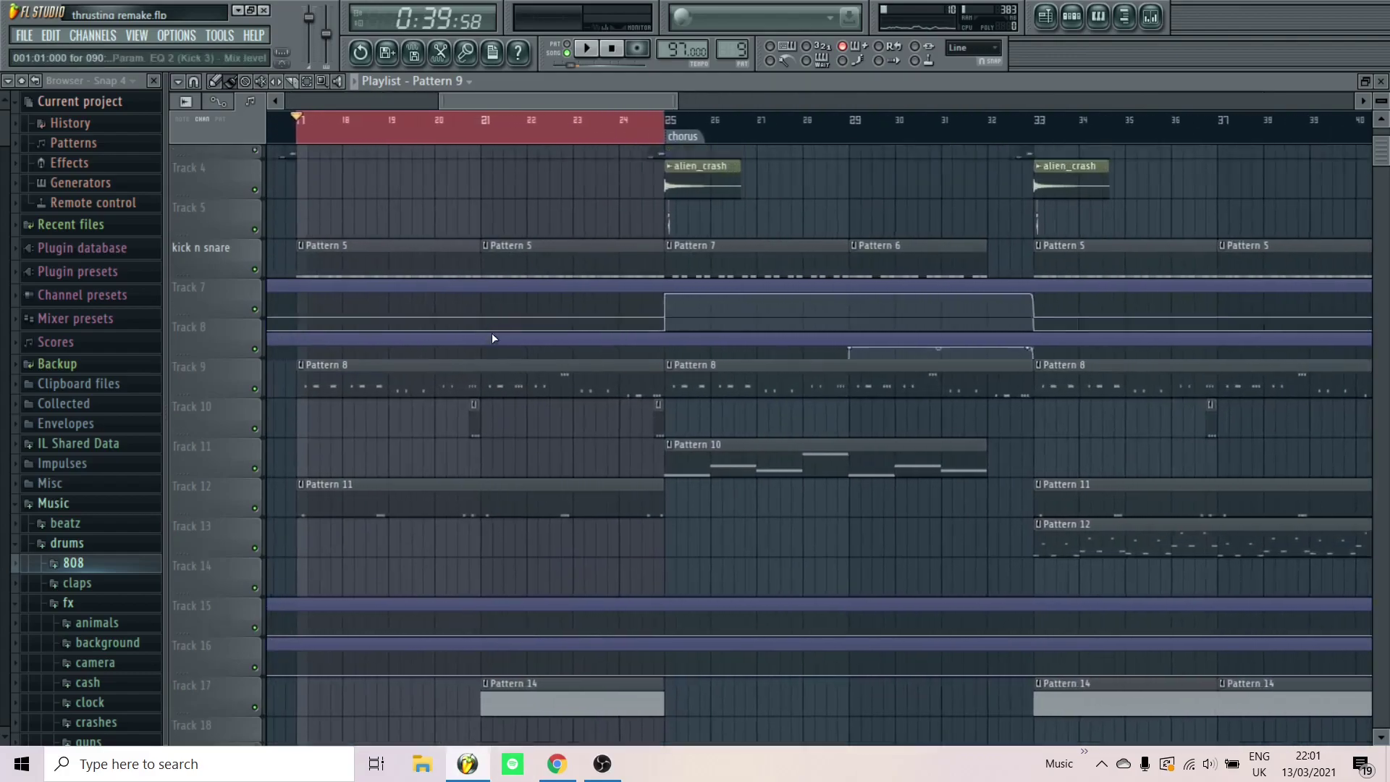
scroll(494, 290, "up", 3)
left_click(484, 138)
scroll(500, 267, "down", 3)
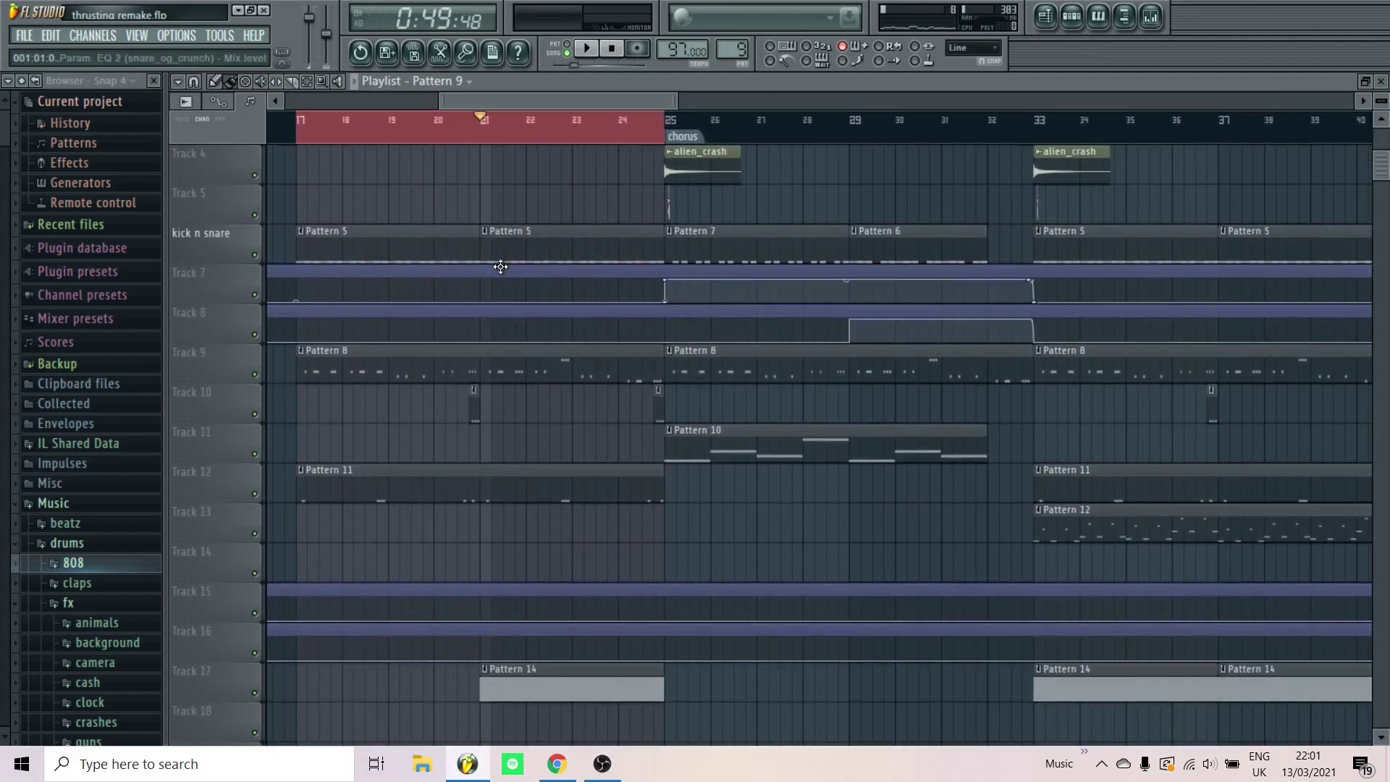
Select Pattern 14 and audition it alone in pattern mode
left_click(1067, 24)
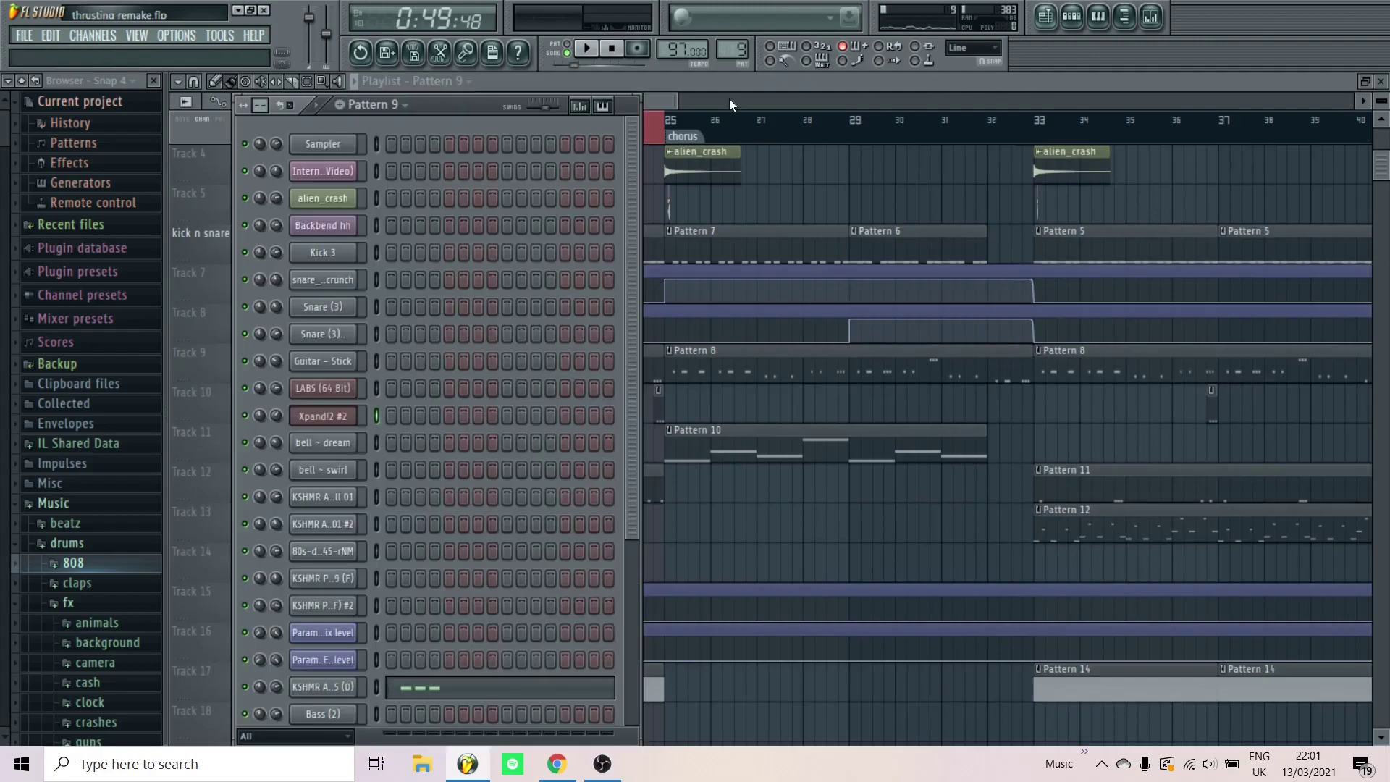
left_click(1071, 18)
left_click(722, 44)
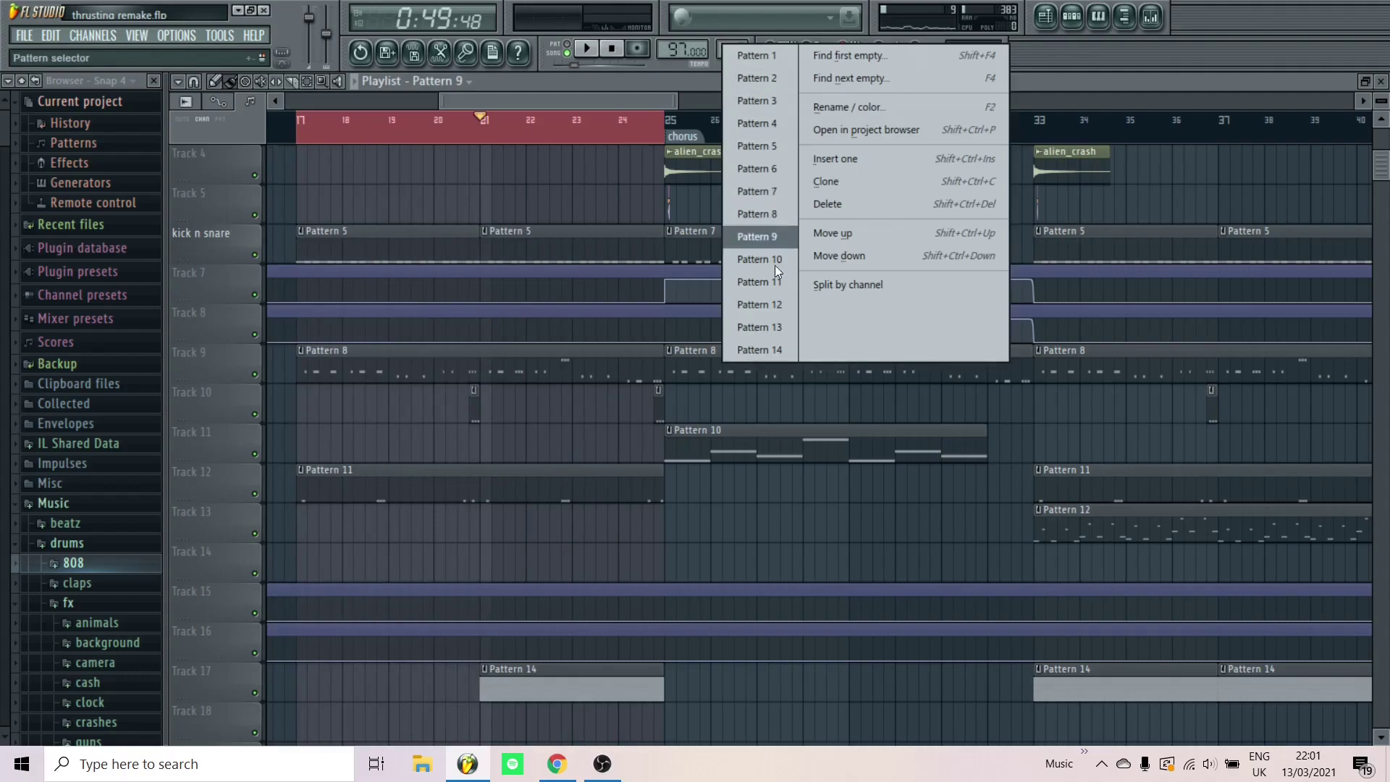
left_click(772, 343)
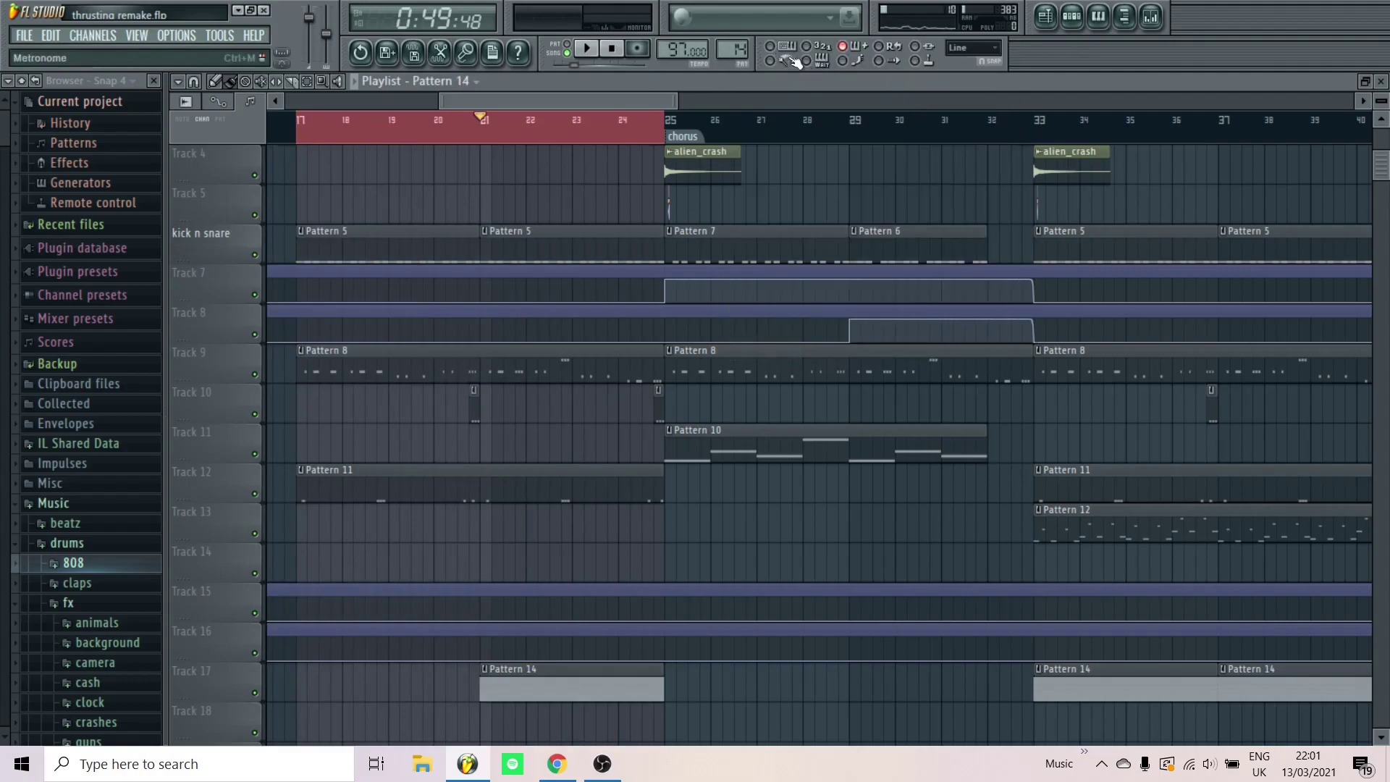
left_click(1070, 18)
left_click(570, 53)
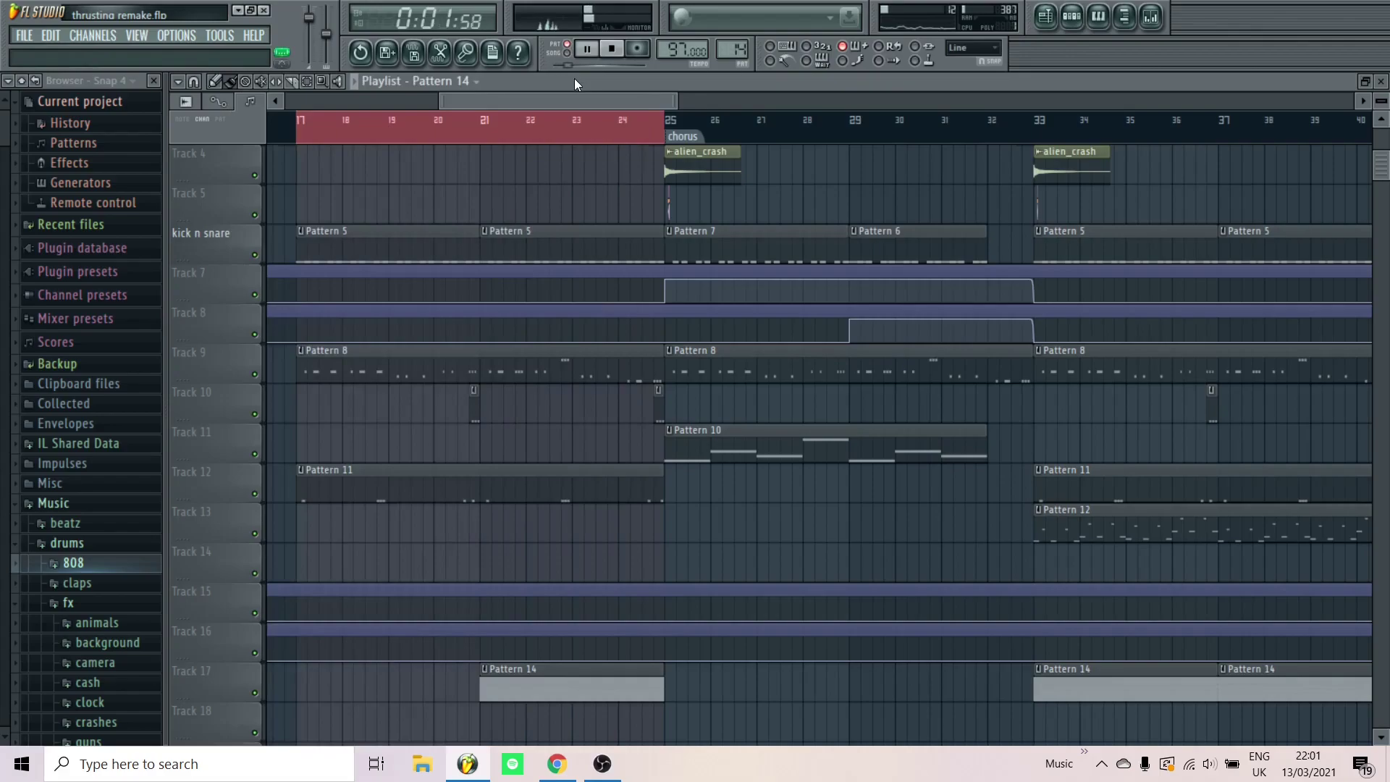
View Pattern 14's vocal ~ long_4 notes in the piano roll while they play, and stop playback
left_click(1072, 17)
scroll(416, 471, "down", 6)
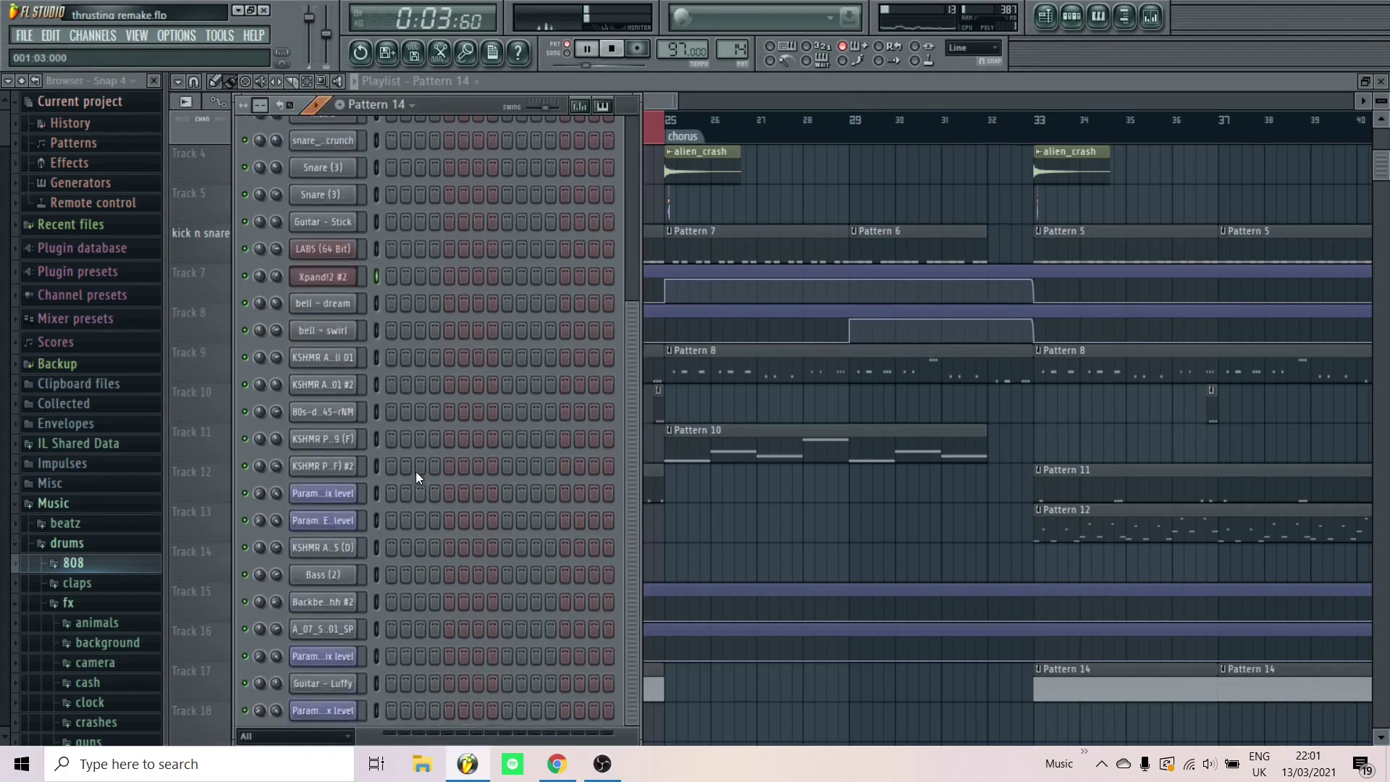
left_click(419, 685)
scroll(277, 481, "down", 3)
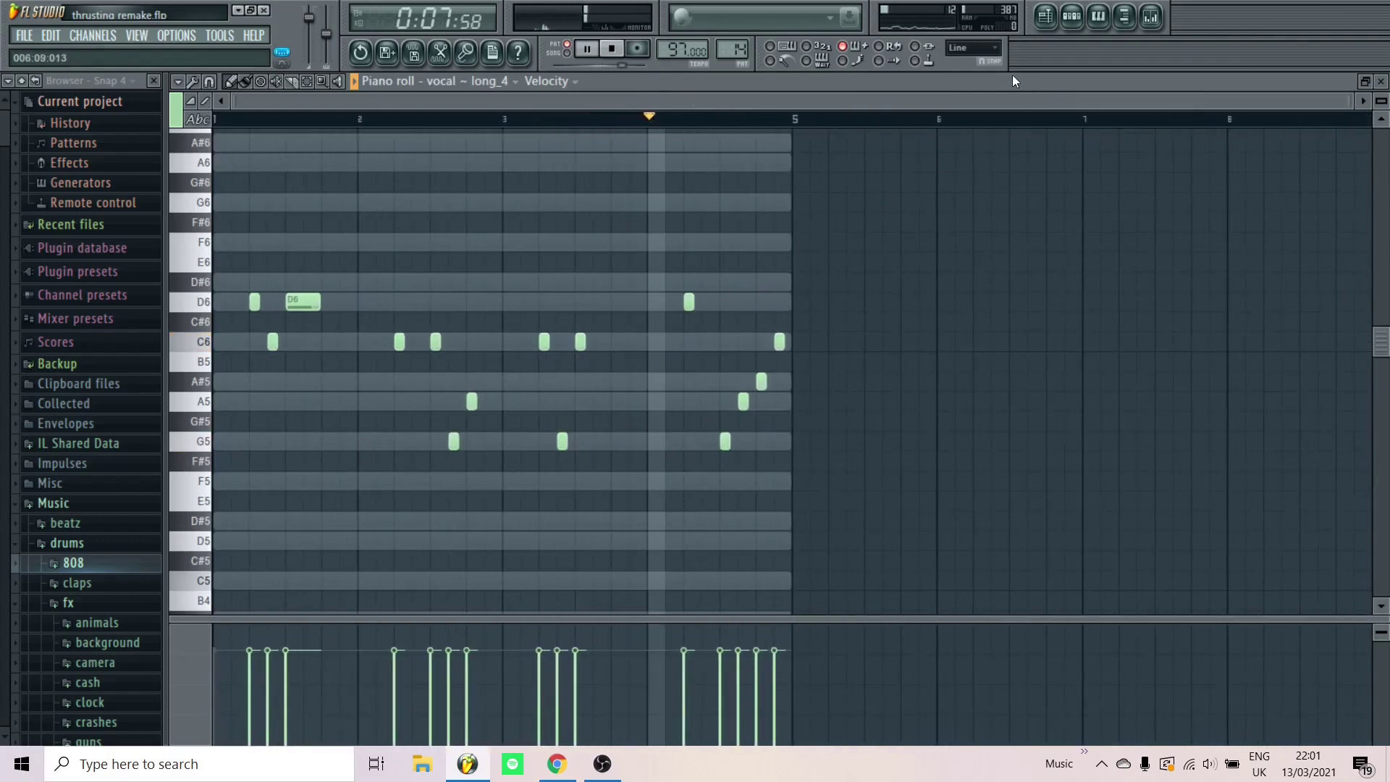
key("space")
Inspect the Fruity Reeverb effect on the vocal ~ long_4 mixer track and return to the playlist
left_click(1151, 22)
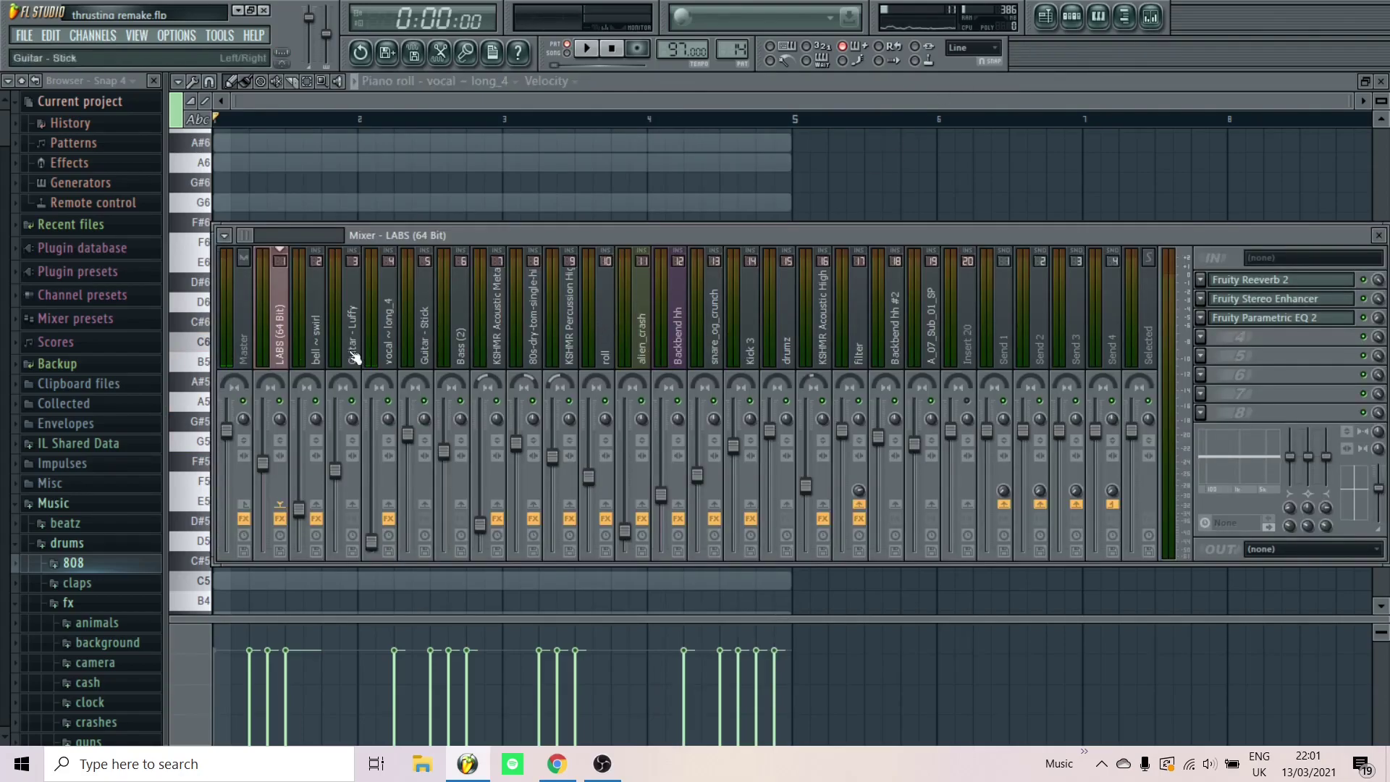
left_click(398, 361)
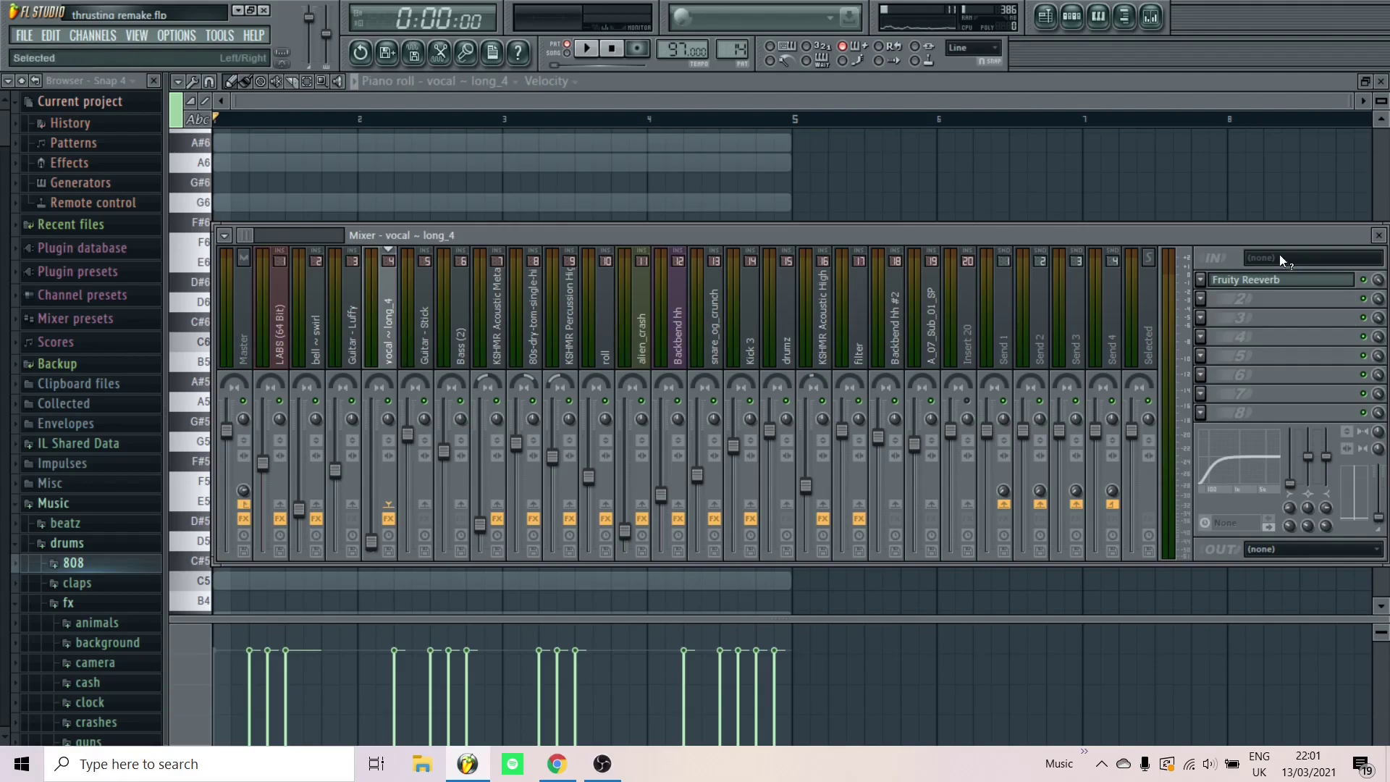
left_click(1245, 283)
left_click(1247, 283)
left_click(1043, 26)
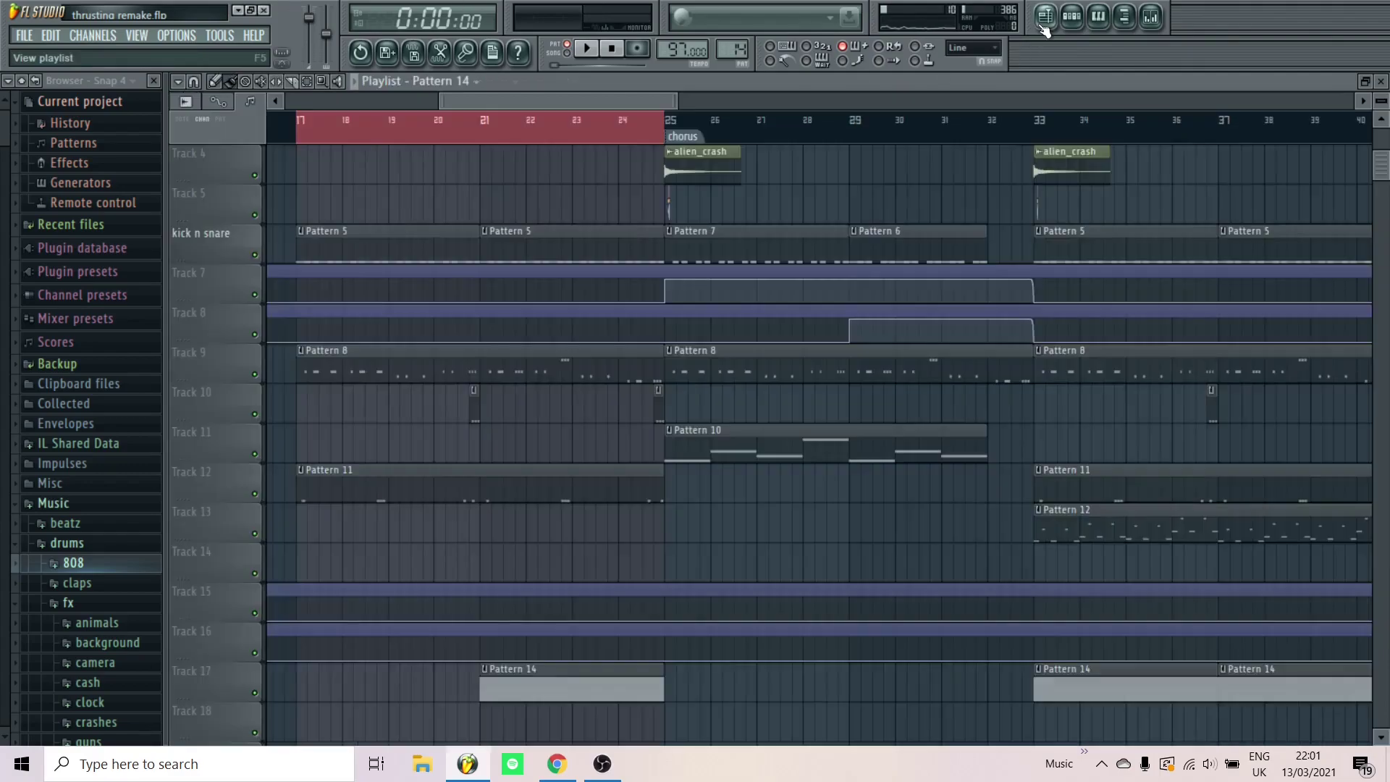
Switch back to song mode and play the looped bars 17 to 25 with all layers active
scroll(345, 264, "up", 3)
scroll(347, 263, "down", 4)
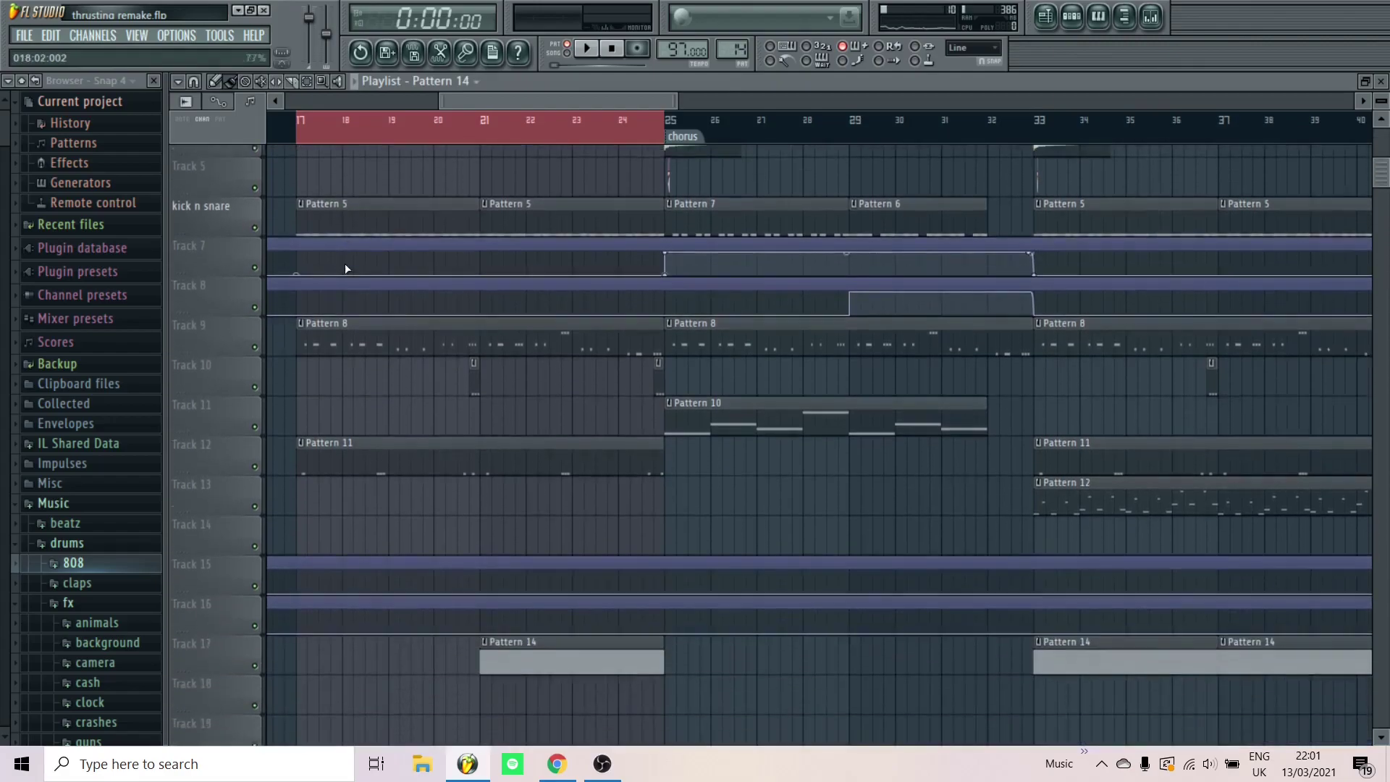
scroll(344, 263, "down", 2)
scroll(344, 263, "down", 2)
scroll(297, 322, "up", 4)
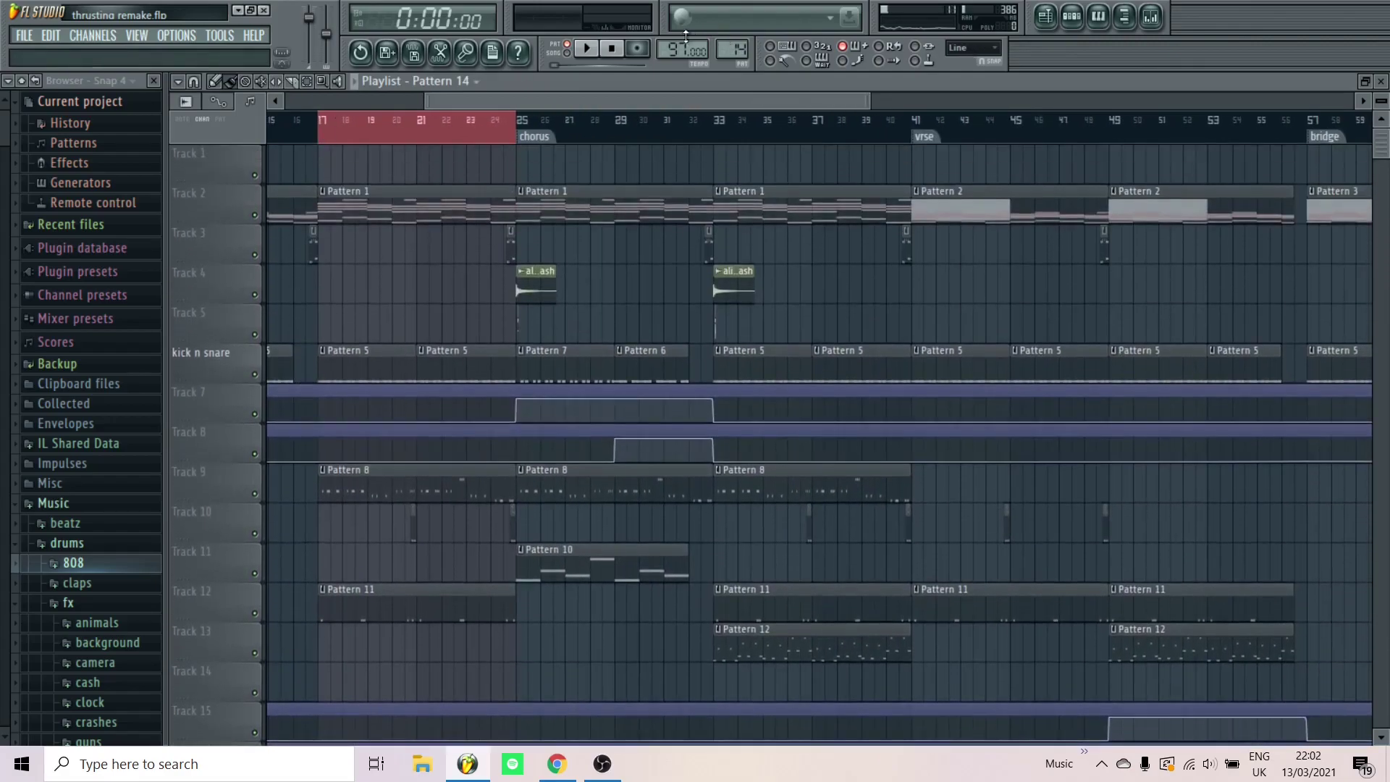
left_click(570, 54)
key("space")
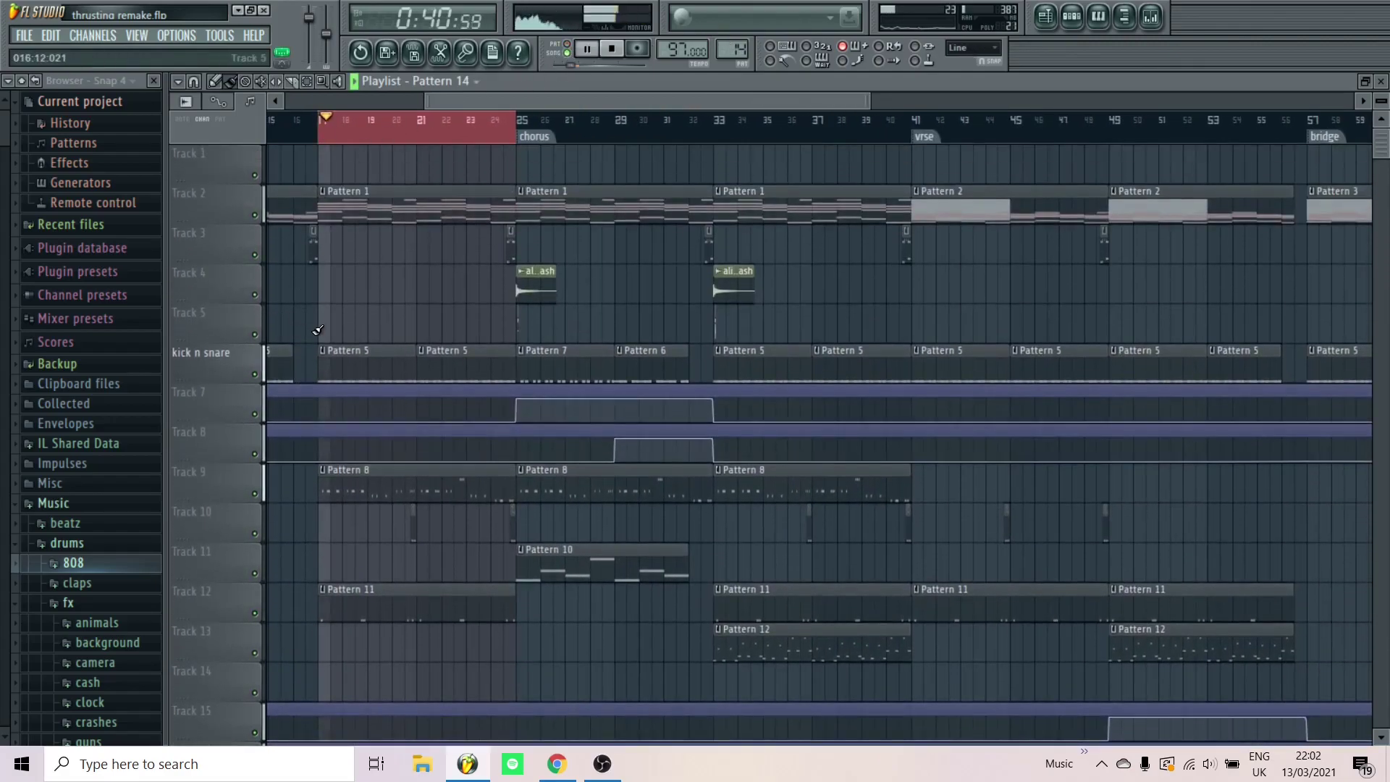
scroll(319, 332, "up", 2)
scroll(362, 341, "down", 1)
scroll(414, 413, "down", 2)
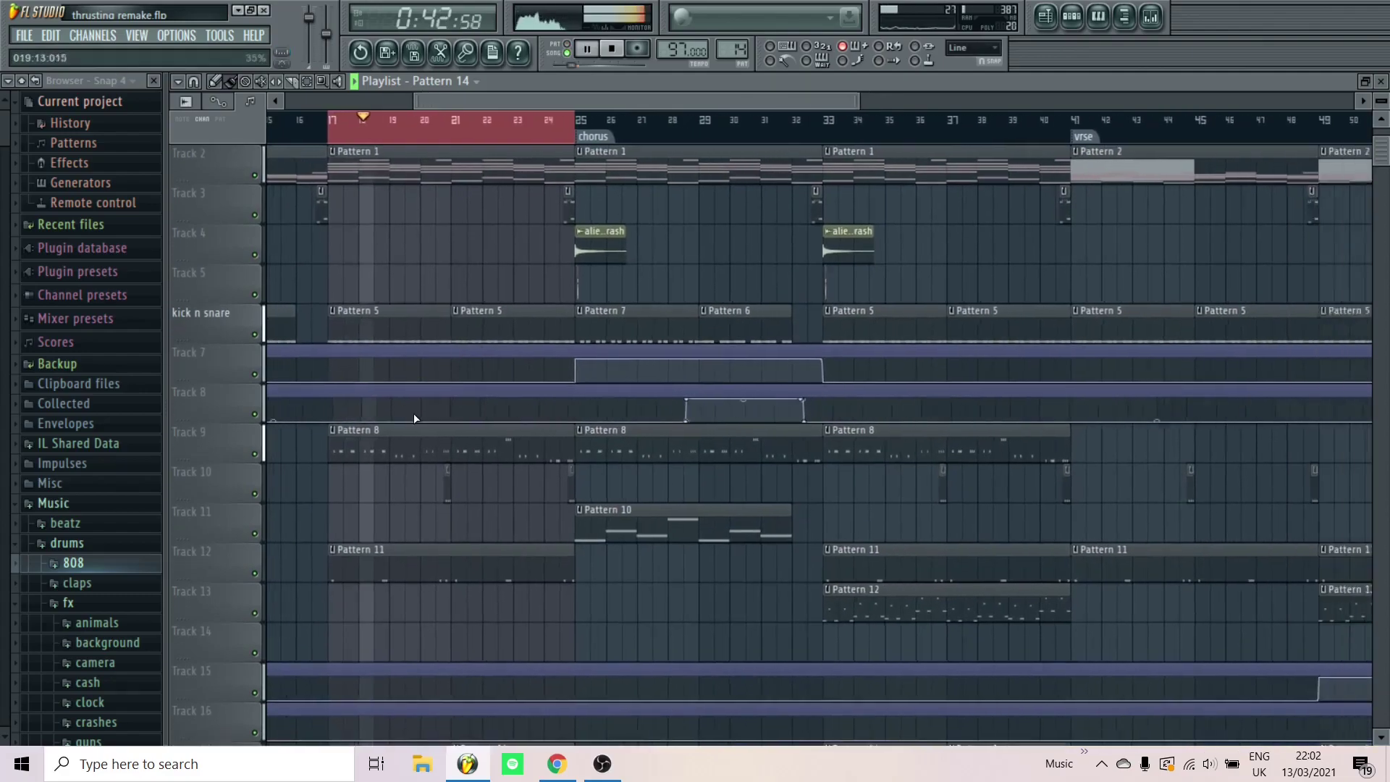
Follow playback through Pattern 14's entry at bar 21 up to the chorus, and stop it
scroll(451, 524, "up", 2)
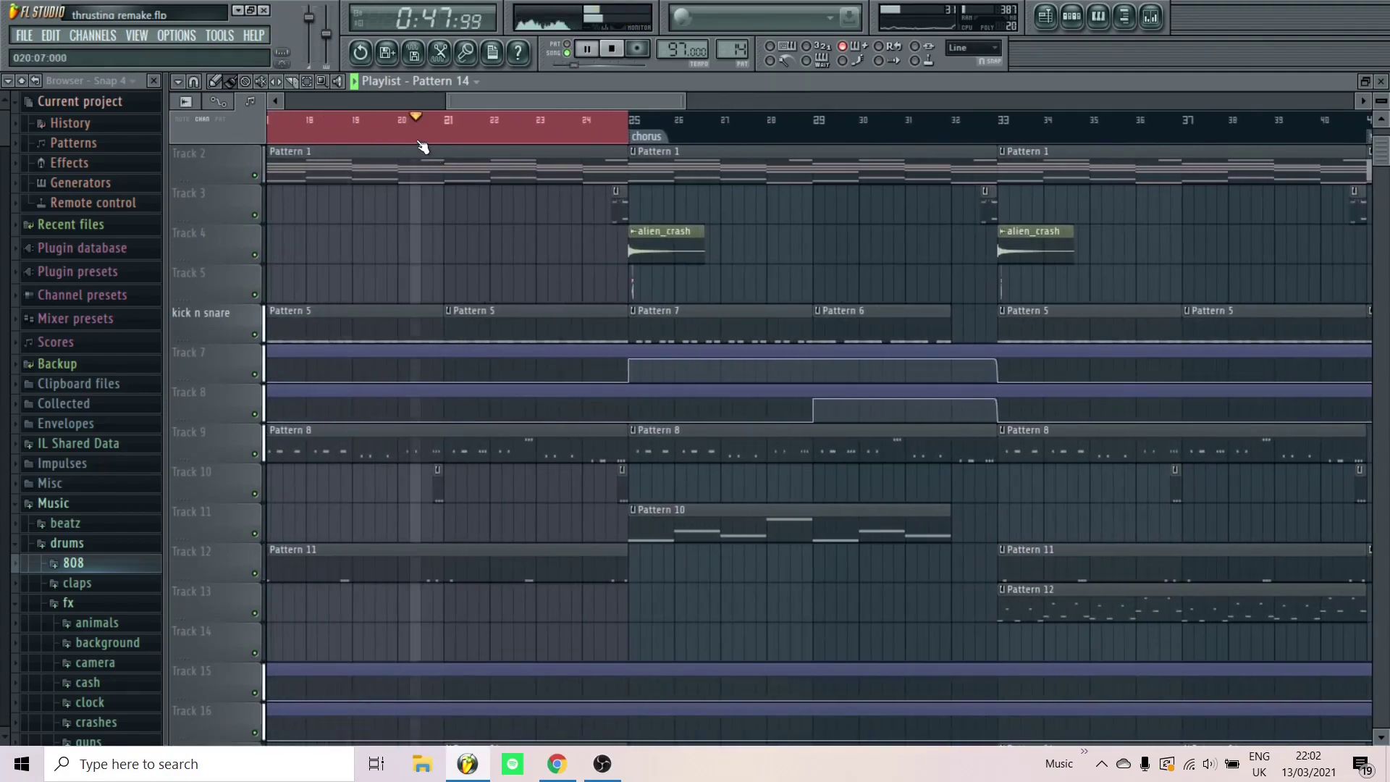
scroll(449, 509, "up", 2)
scroll(445, 509, "down", 5)
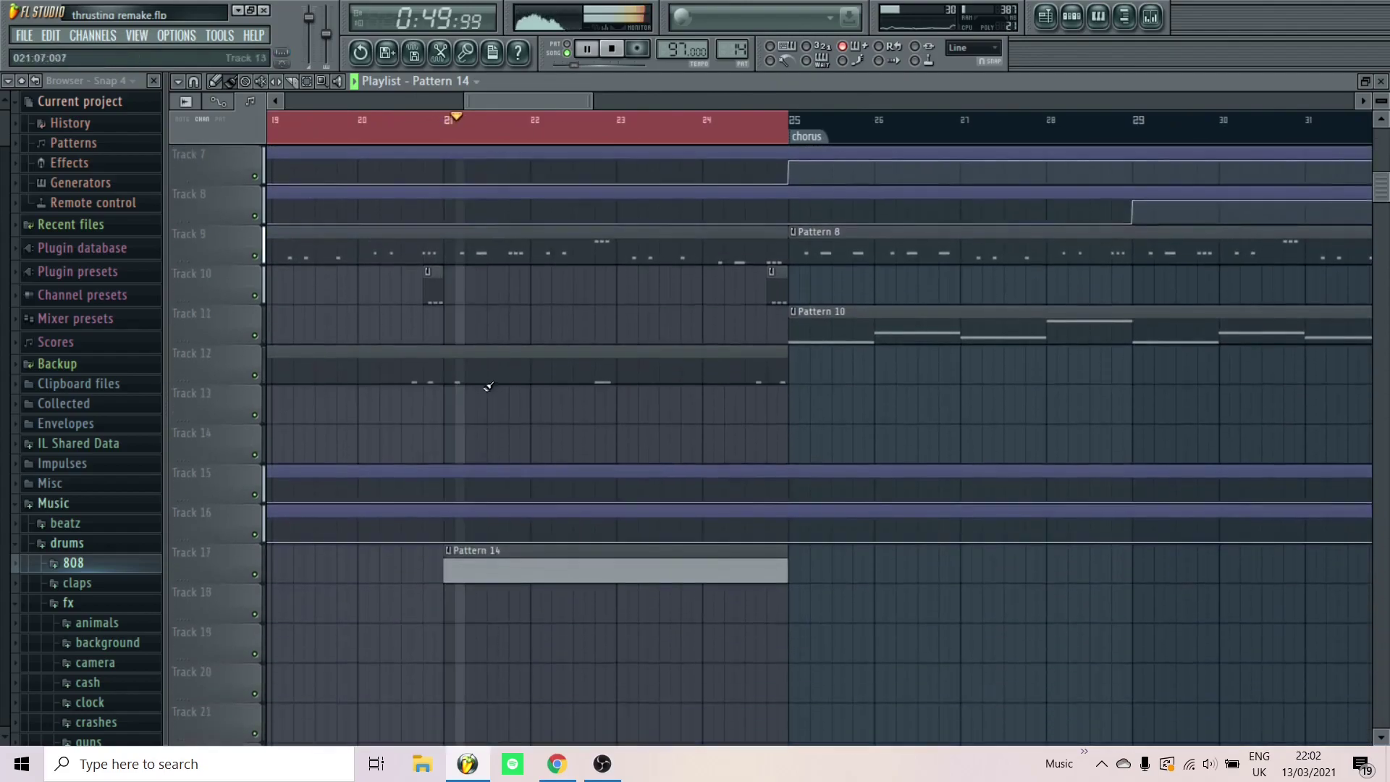
scroll(608, 290, "down", 1)
scroll(612, 357, "up", 3)
scroll(557, 357, "down", 2)
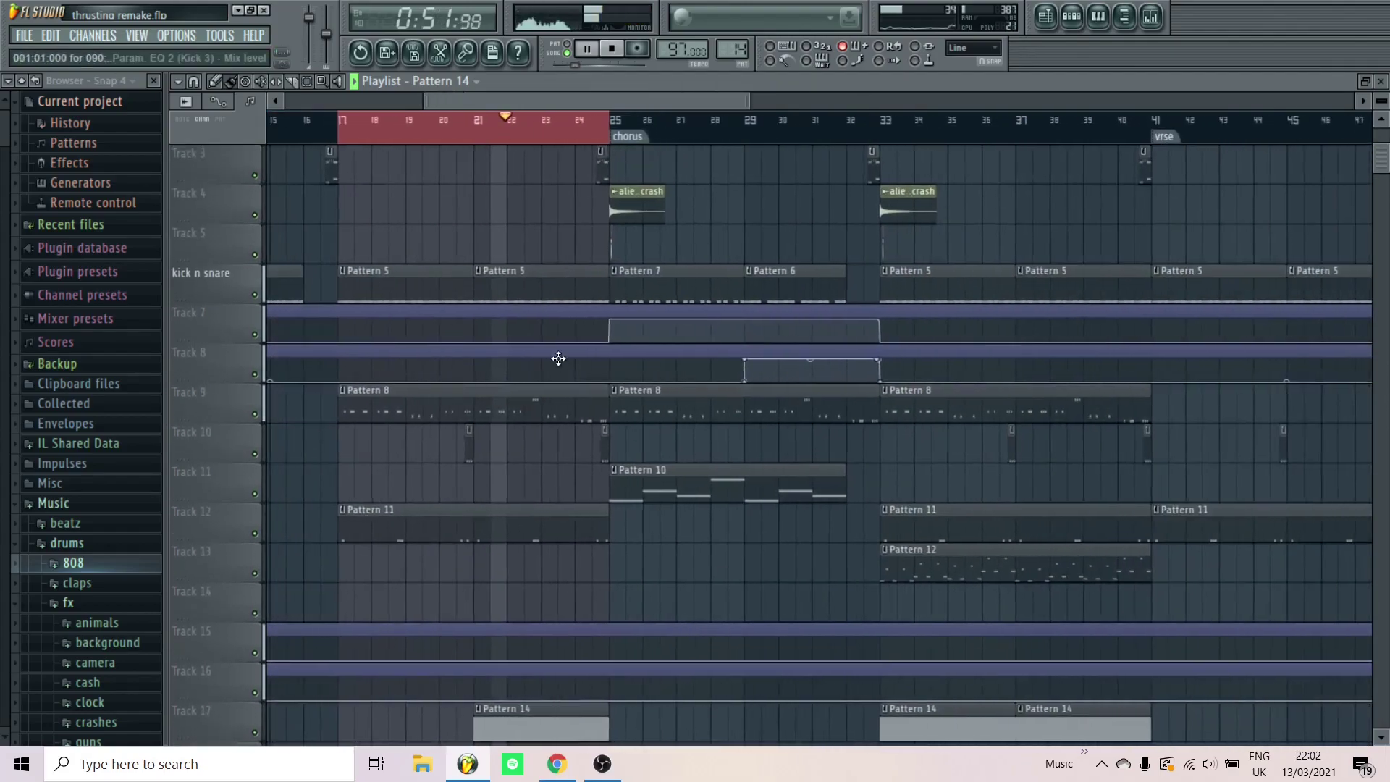
scroll(561, 365, "up", 2)
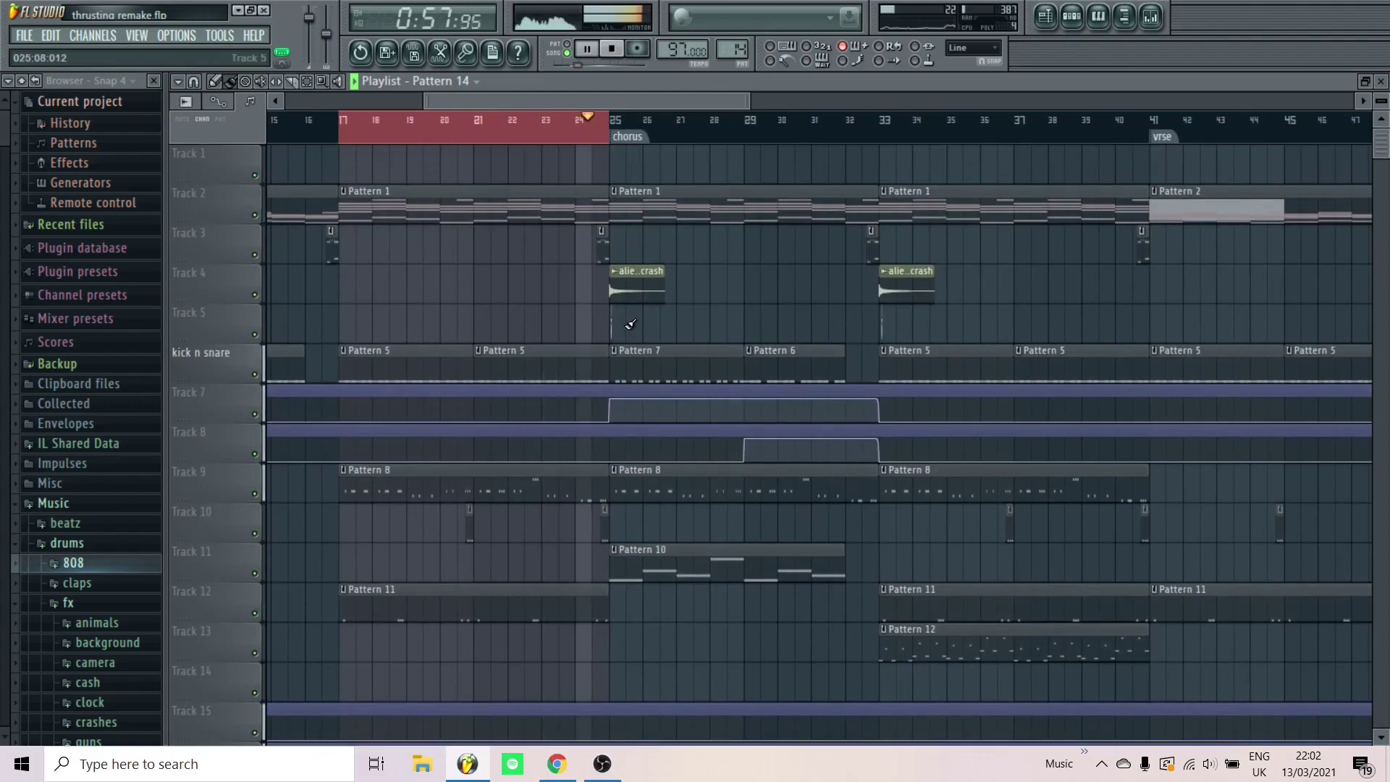
scroll(631, 326, "up", 1)
key("space")
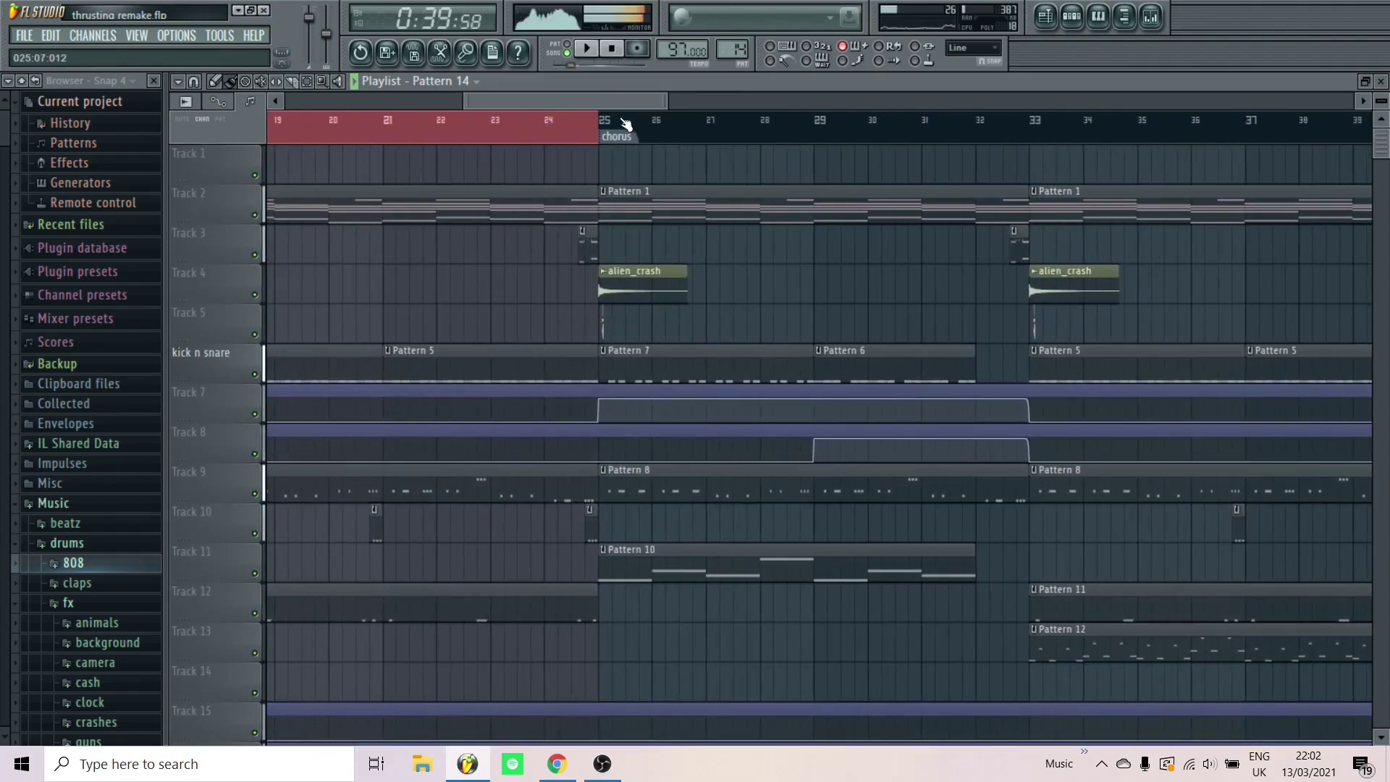
Select bars 25 to 33 on the playlist timeline as the loop range for the chorus, and stop playback
left_click_drag(708, 129, 768, 128)
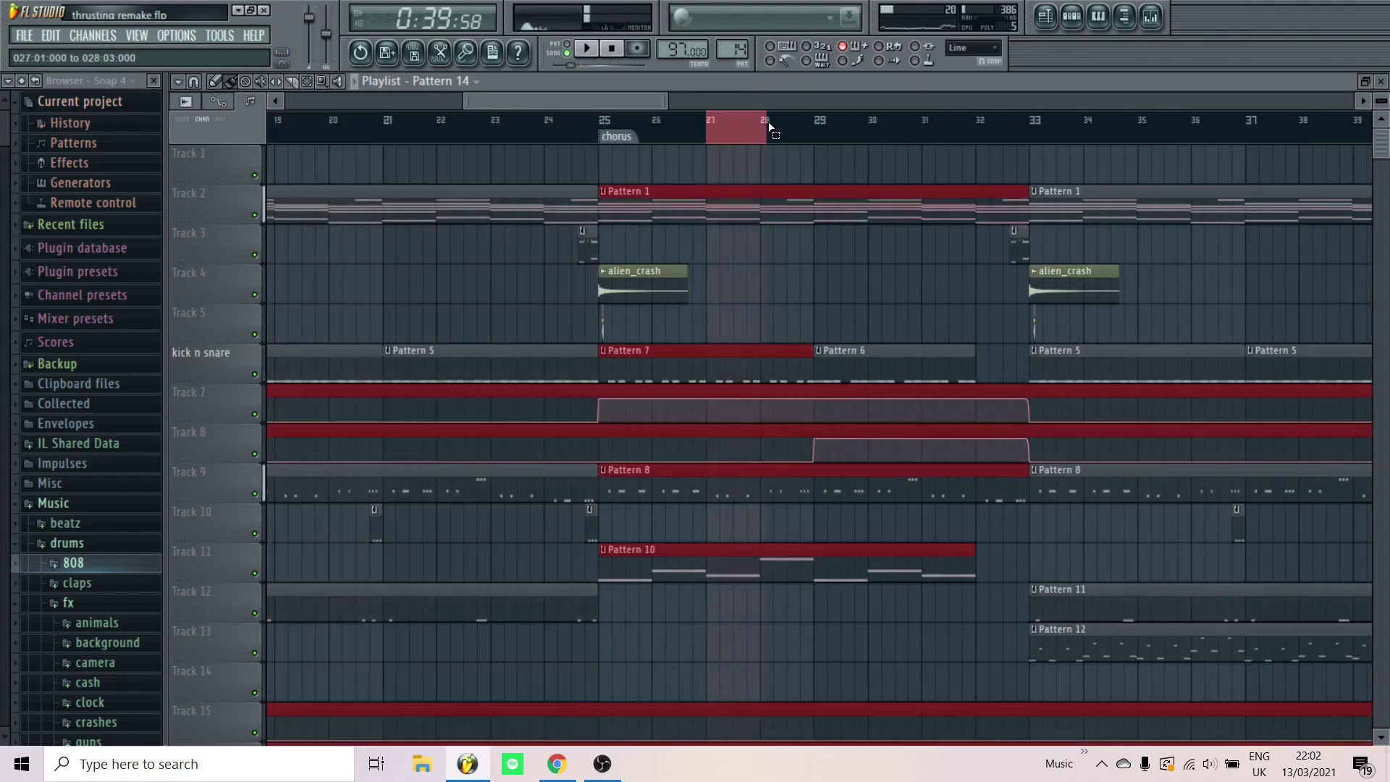
scroll(607, 130, "up", 1)
left_click_drag(601, 129, 1286, 146)
scroll(586, 147, "down", 3)
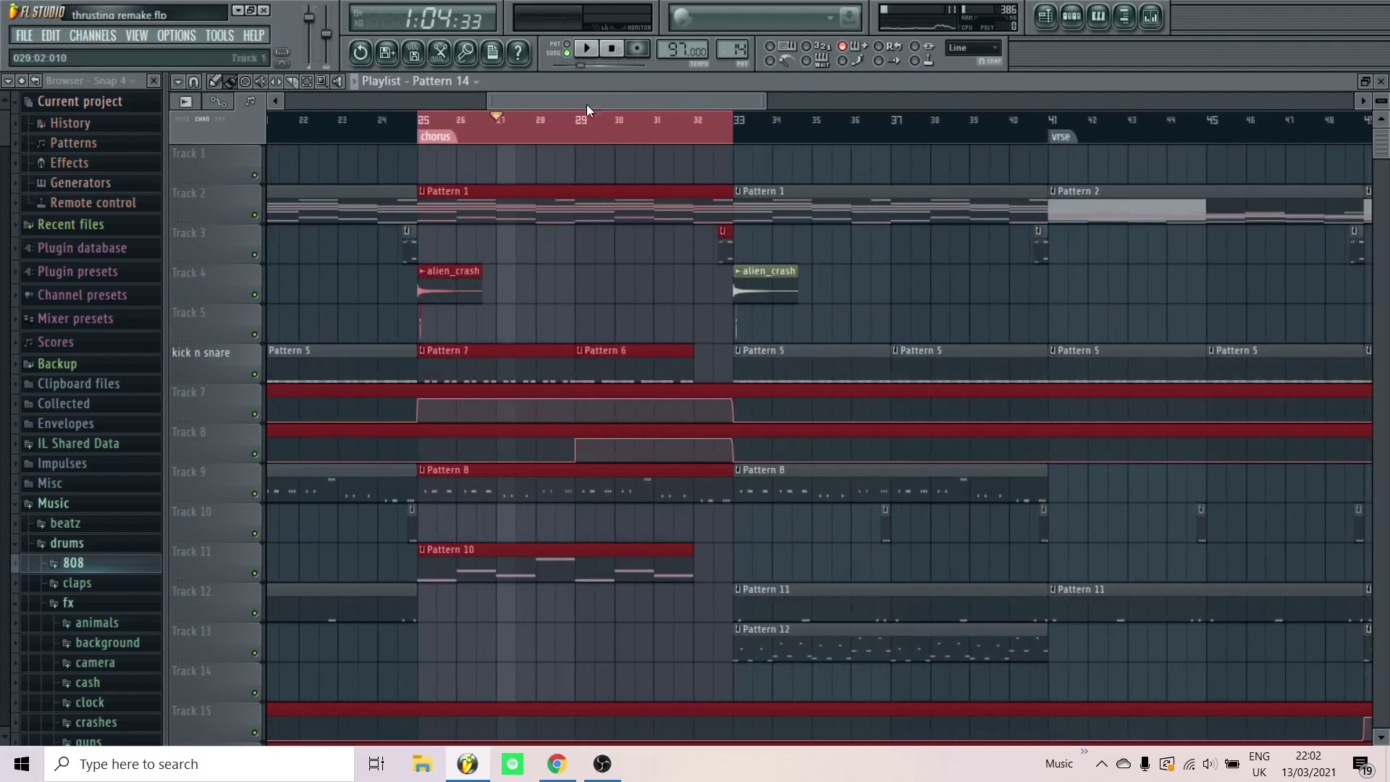
left_click(619, 50)
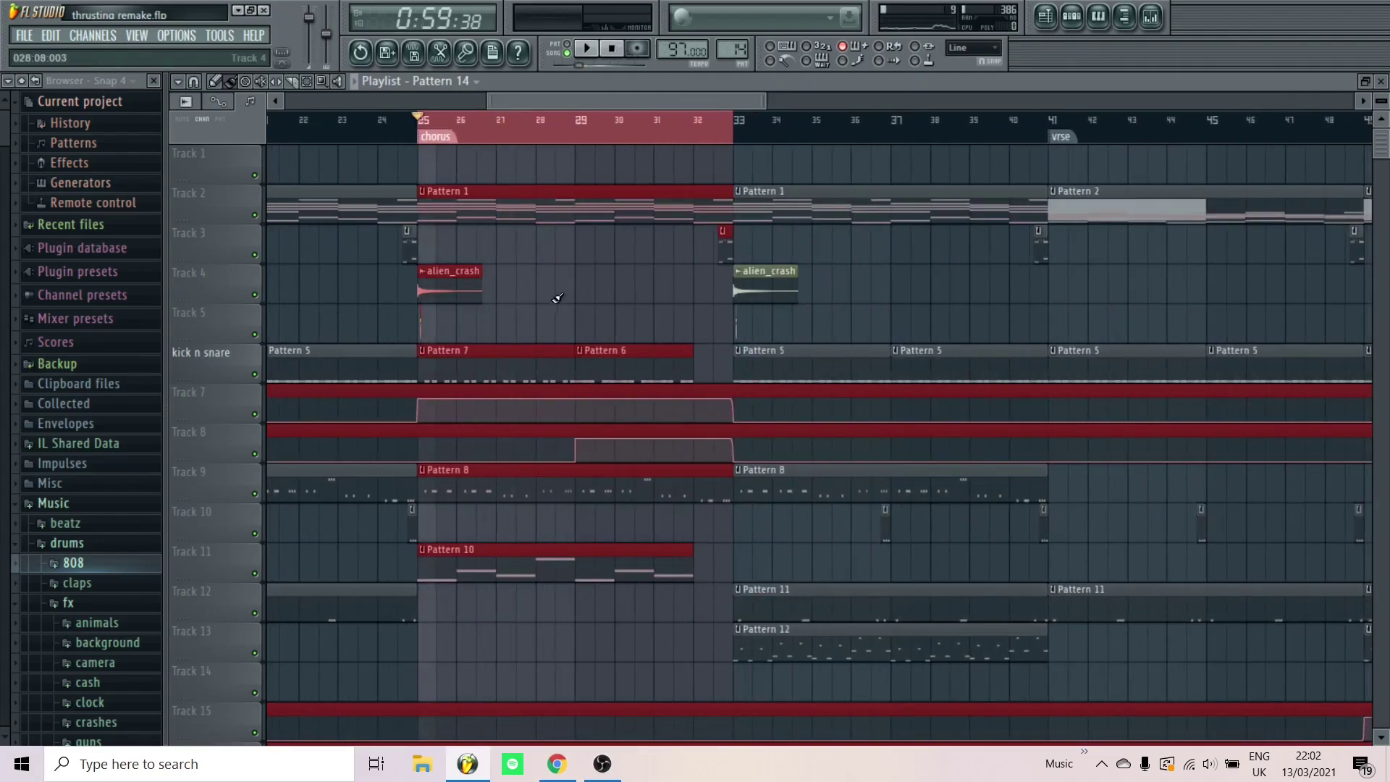
Solo the kick n snare track, also enable Tracks 7 and 8, and restart playback from the chorus start
scroll(545, 310, "down", 3)
scroll(345, 497, "up", 2)
scroll(351, 498, "up", 2)
scroll(350, 498, "up", 1)
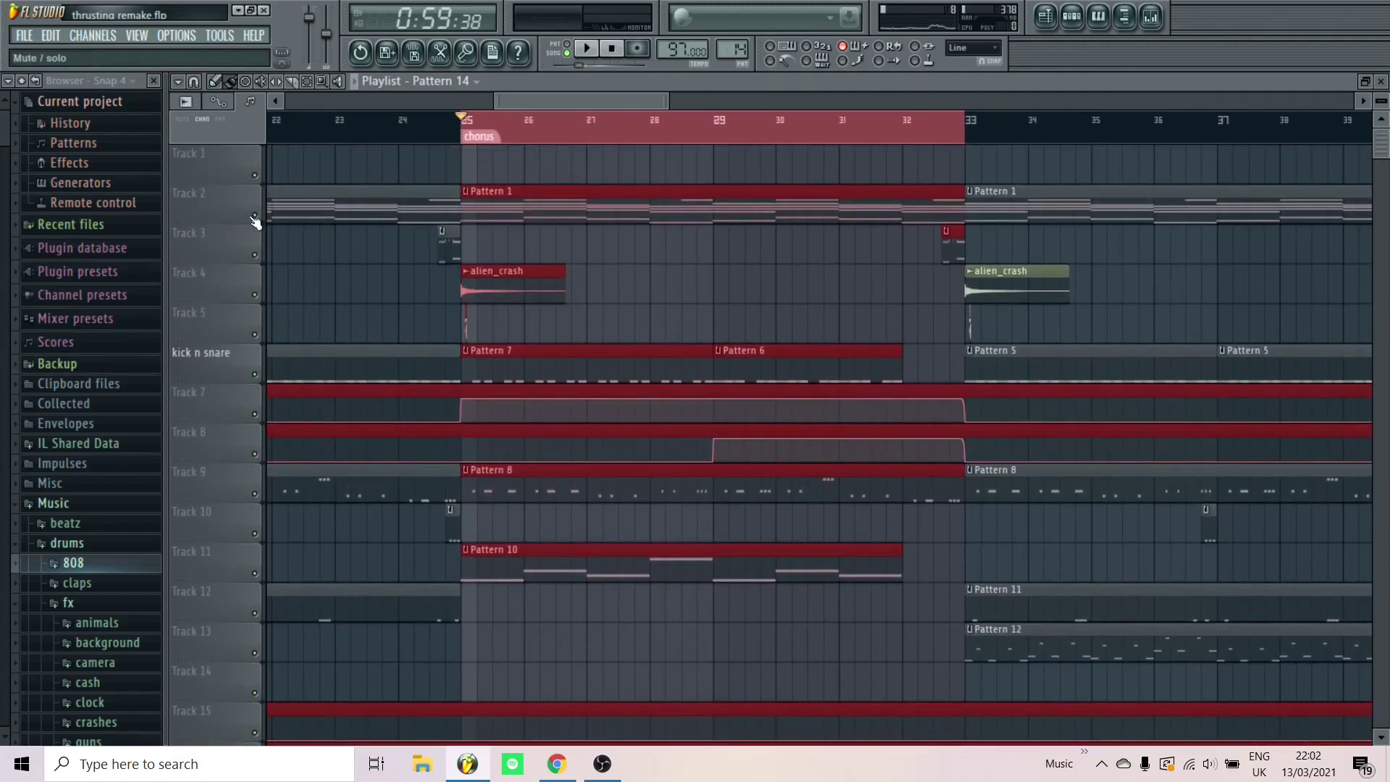
key("space")
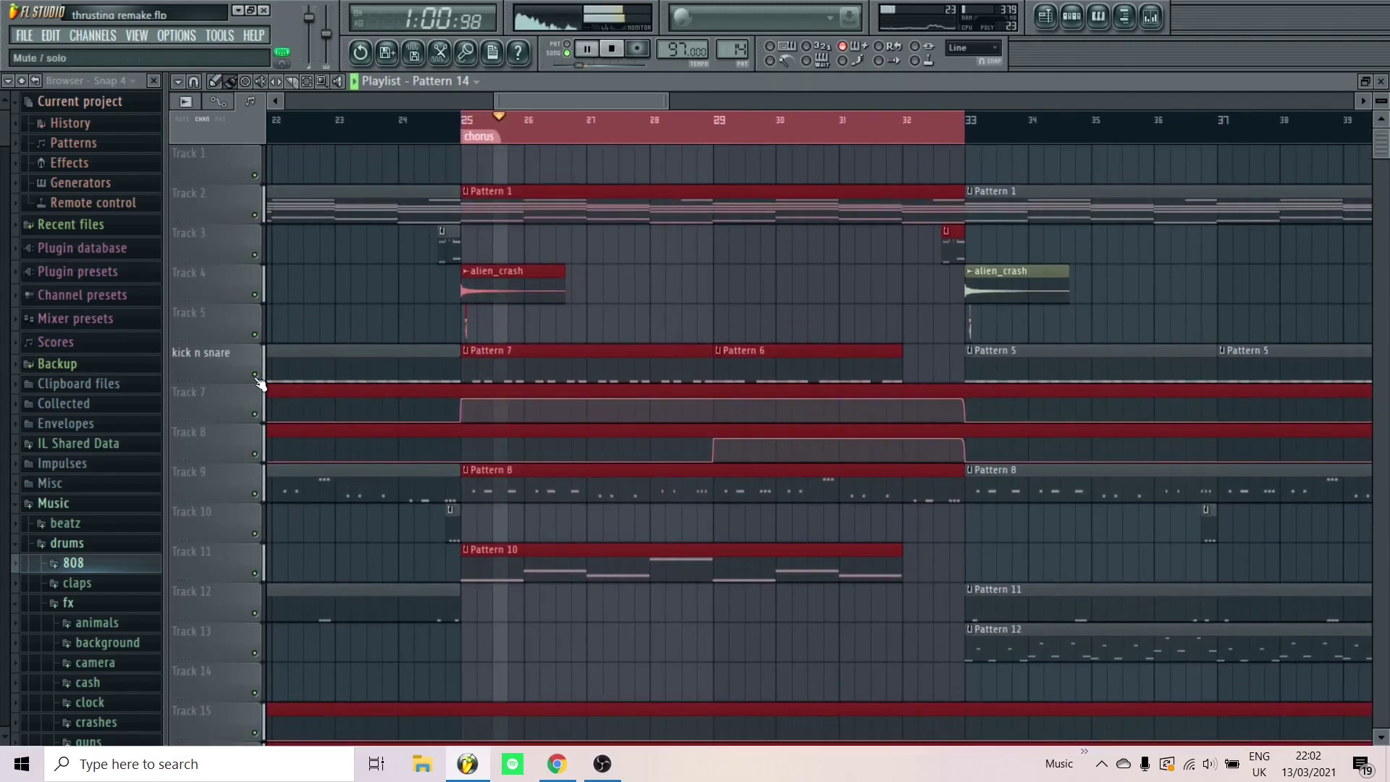
right_click(256, 378)
left_click(258, 413)
left_click(258, 453)
key("space")
key("space")
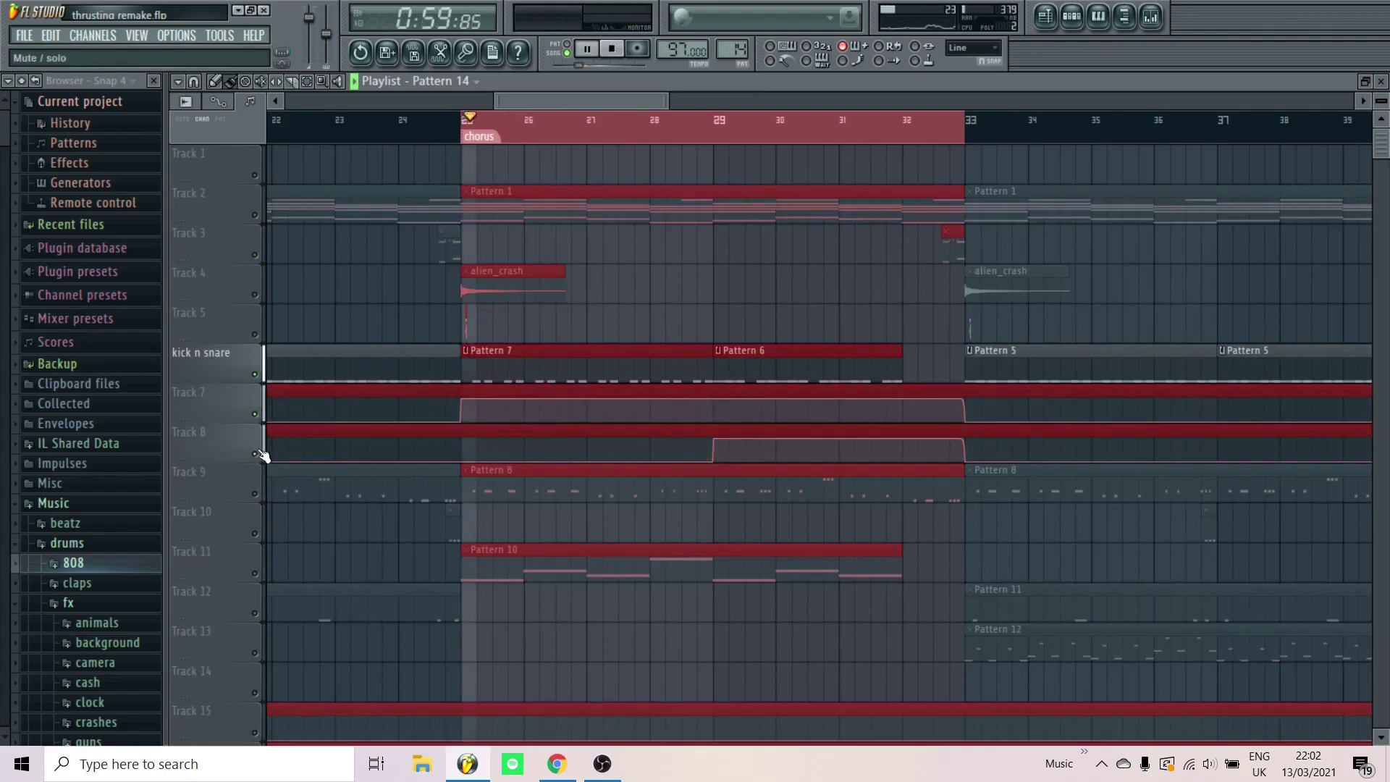
Follow the soloed drums through Pattern 7, jump playback to Pattern 6 at bar 29, and stop
scroll(264, 447, "down", 2)
scroll(240, 395, "down", 2)
scroll(352, 411, "up", 2)
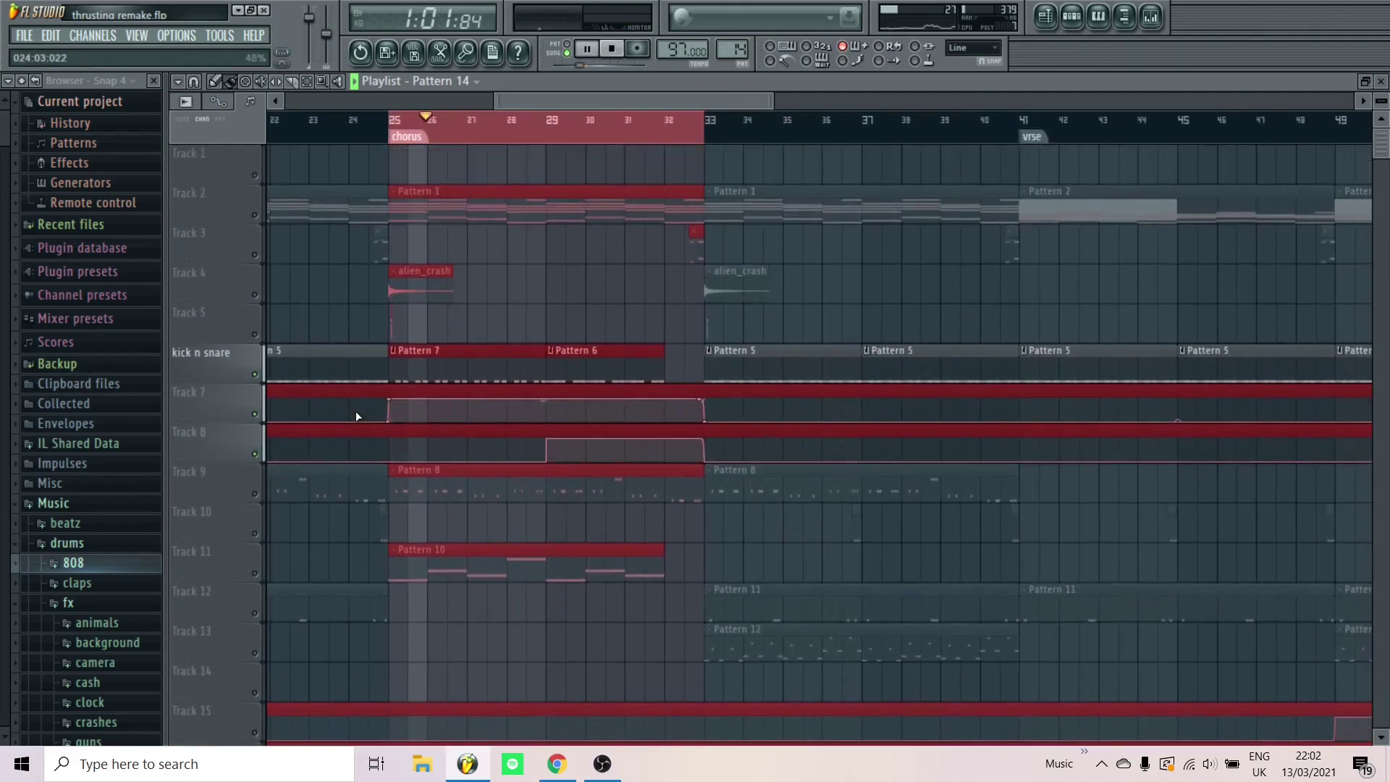
scroll(437, 332, "up", 3)
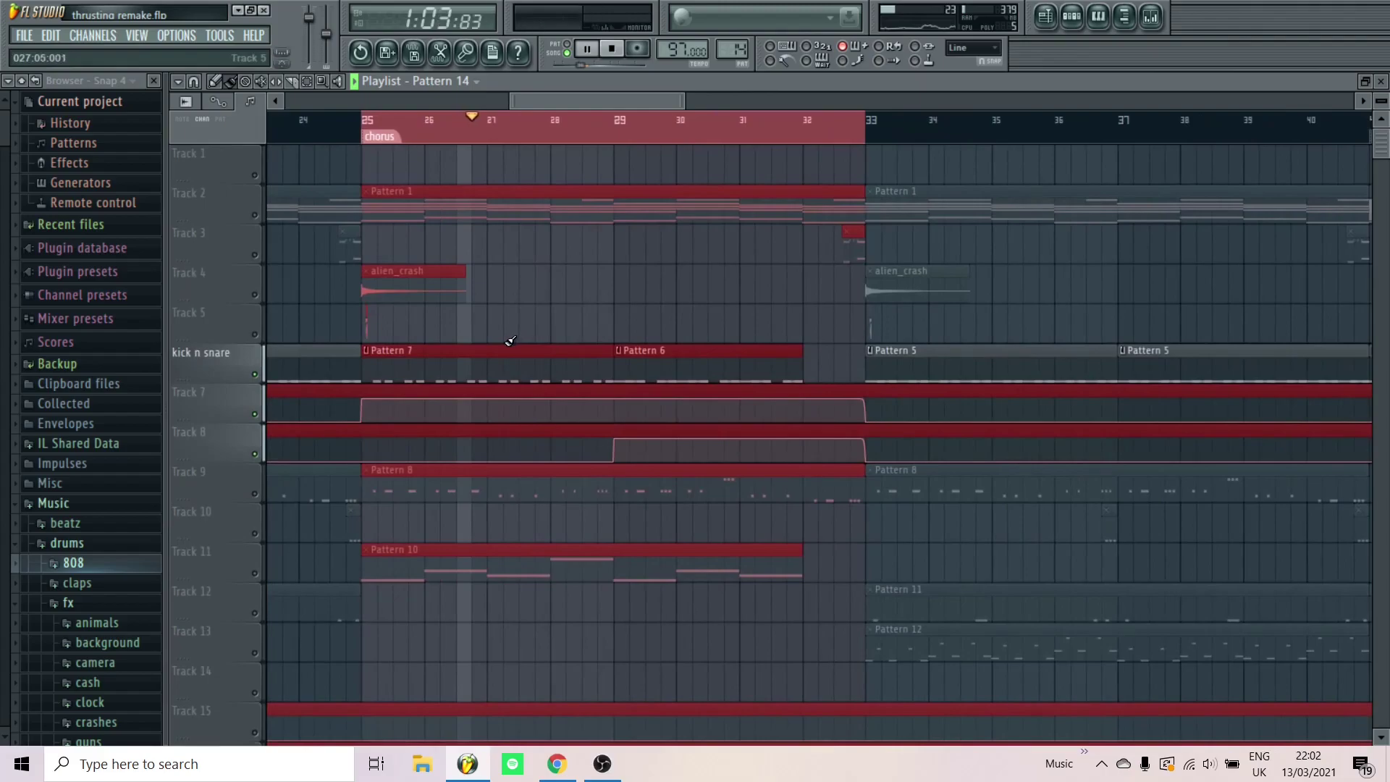
scroll(620, 351, "up", 3)
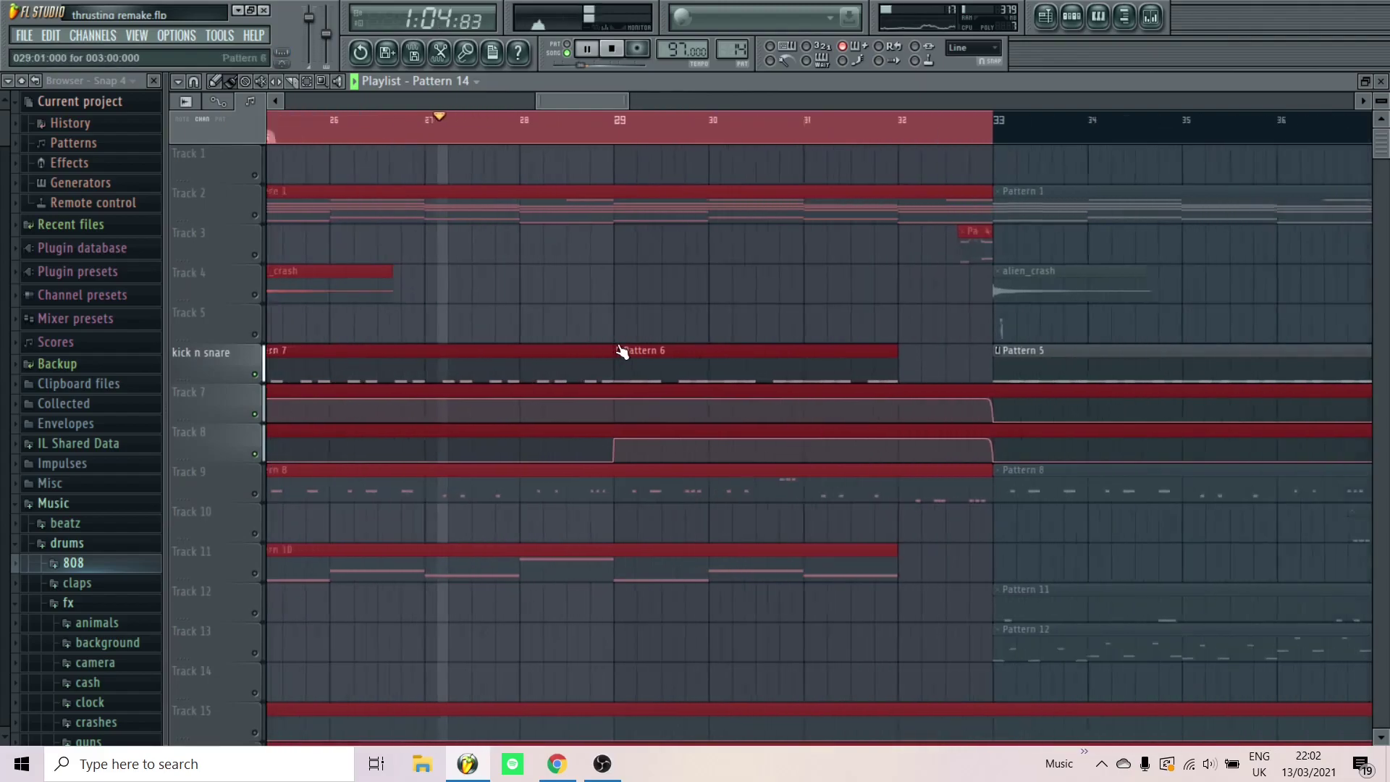
left_click(617, 141)
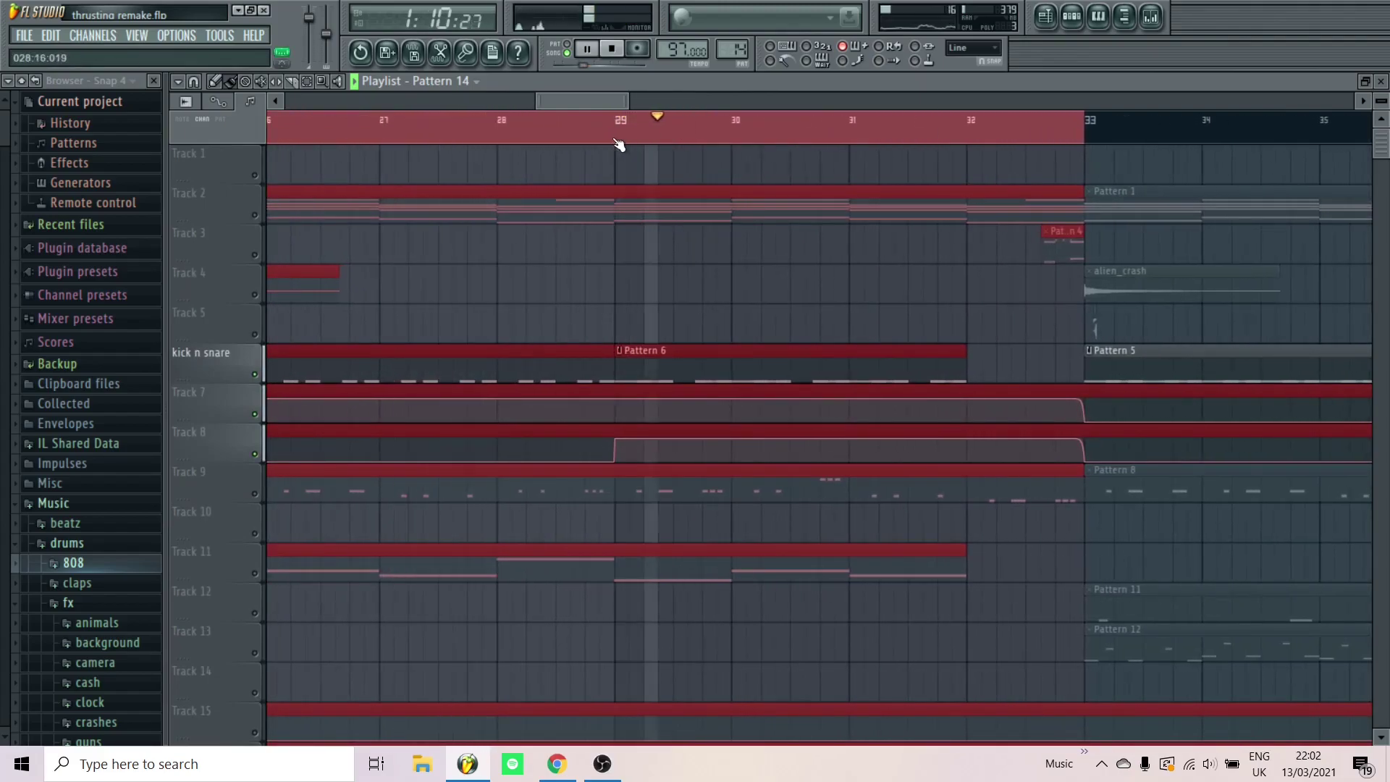
scroll(619, 145, "down", 3)
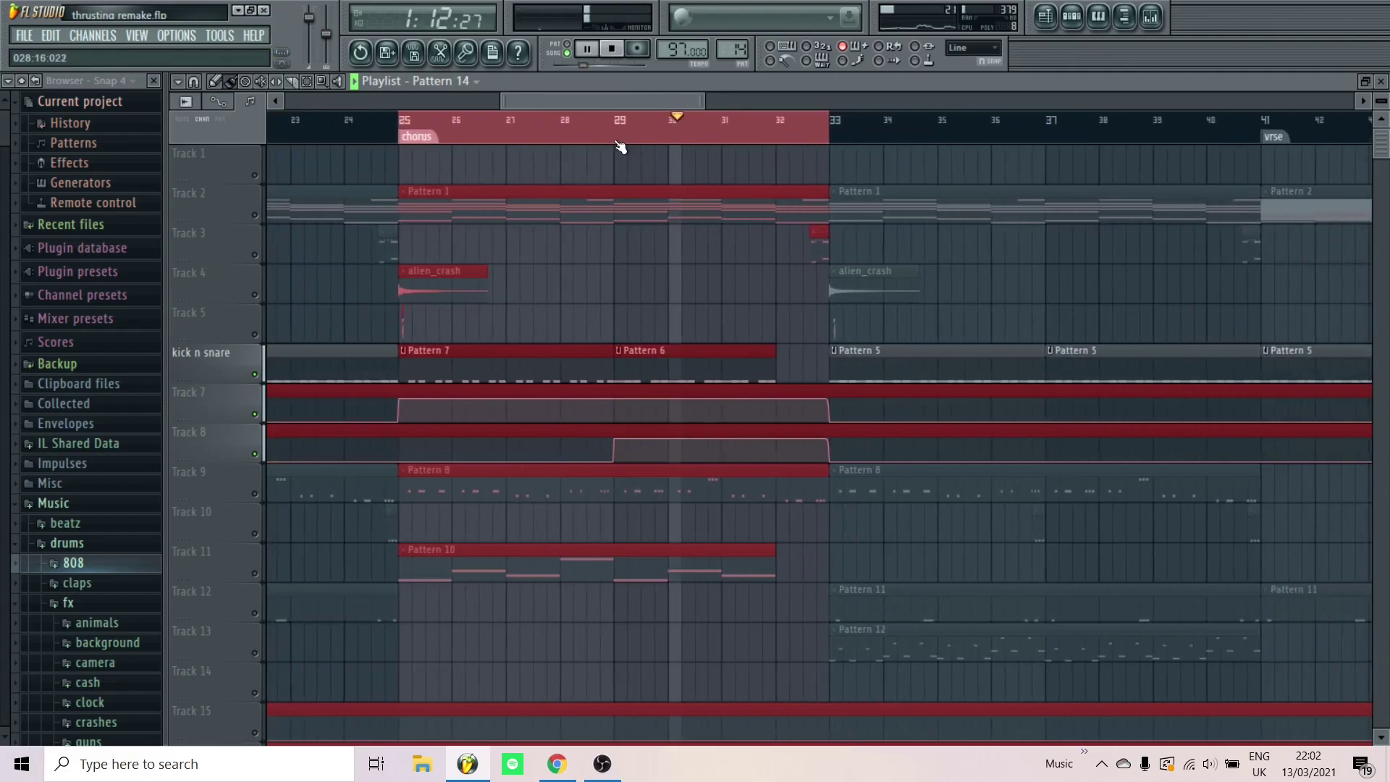
key("space")
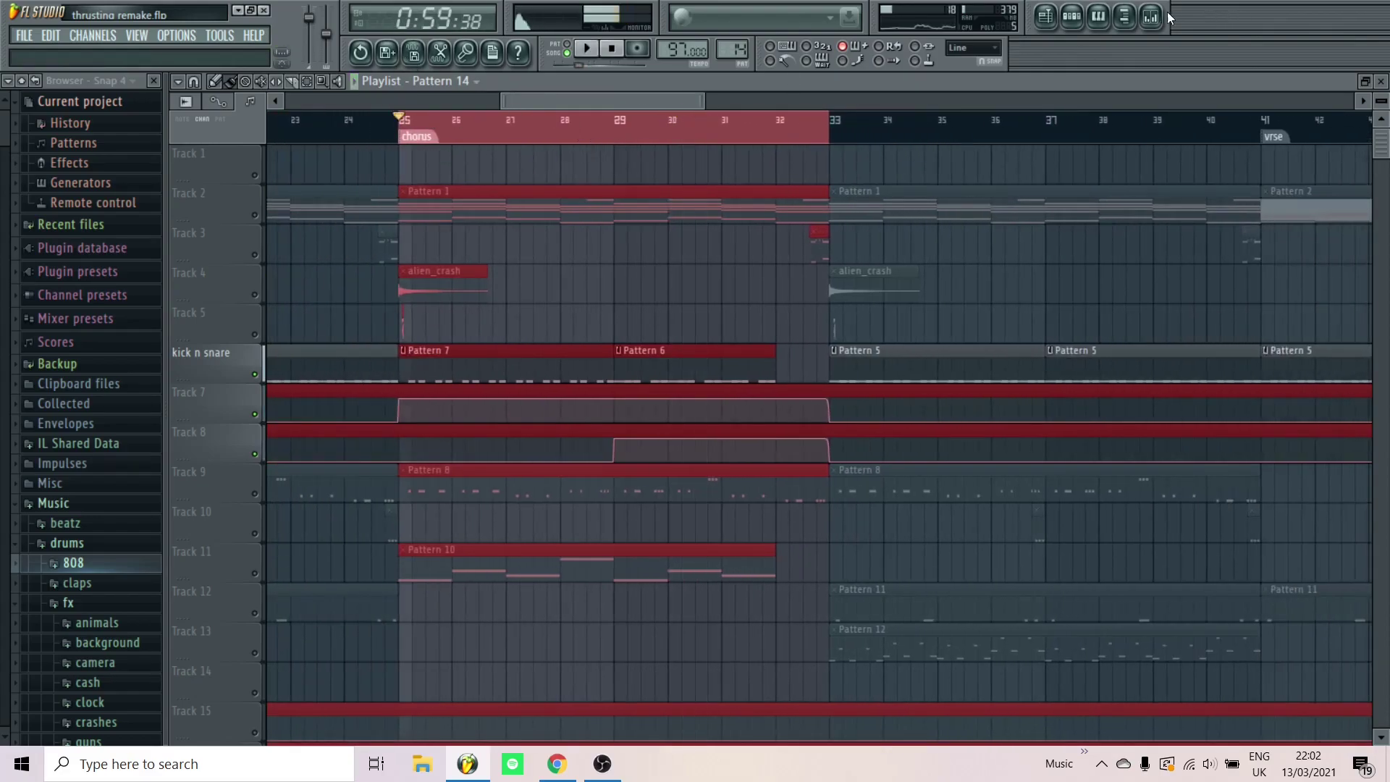
Open the mixer and inspect the Fruity Parametric EQ 2 on the Kick 3 track
left_click(1073, 17)
left_click(1079, 20)
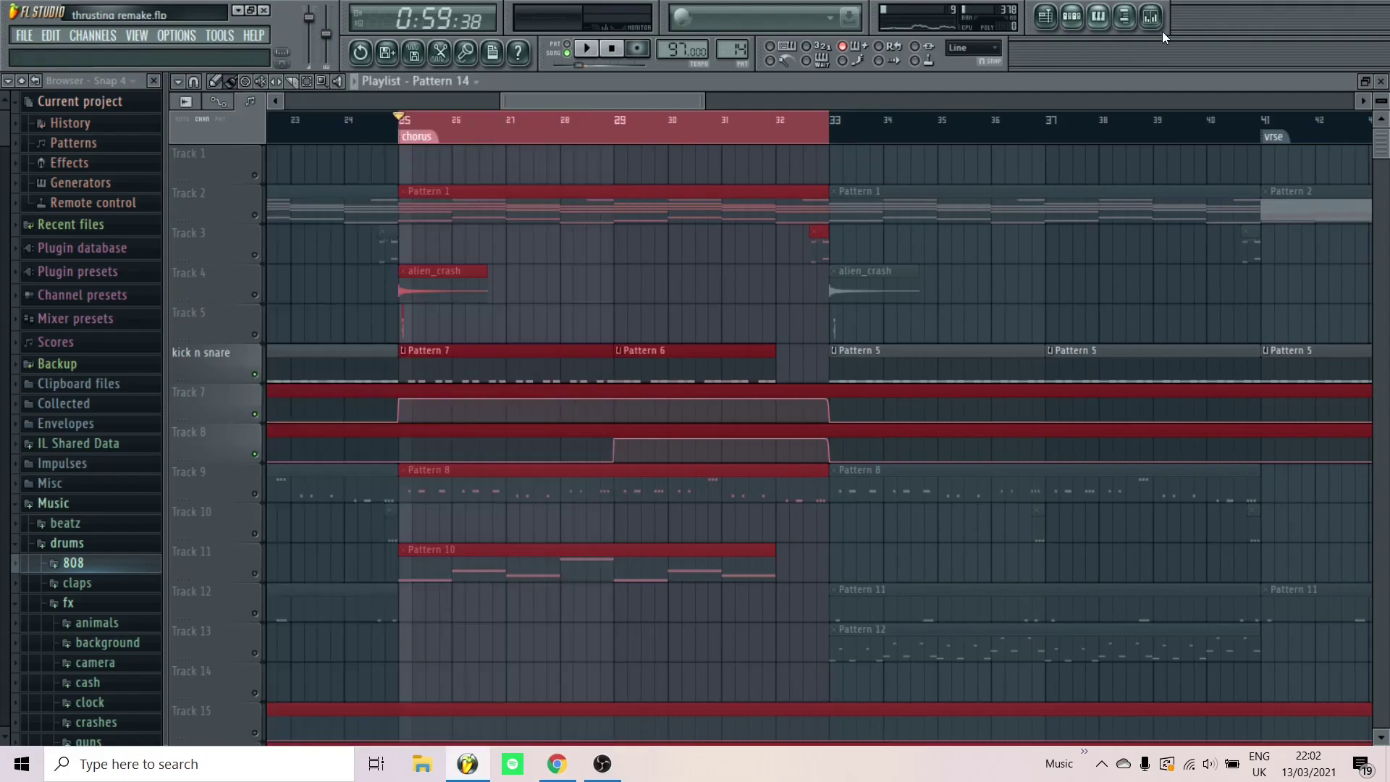
left_click(1151, 16)
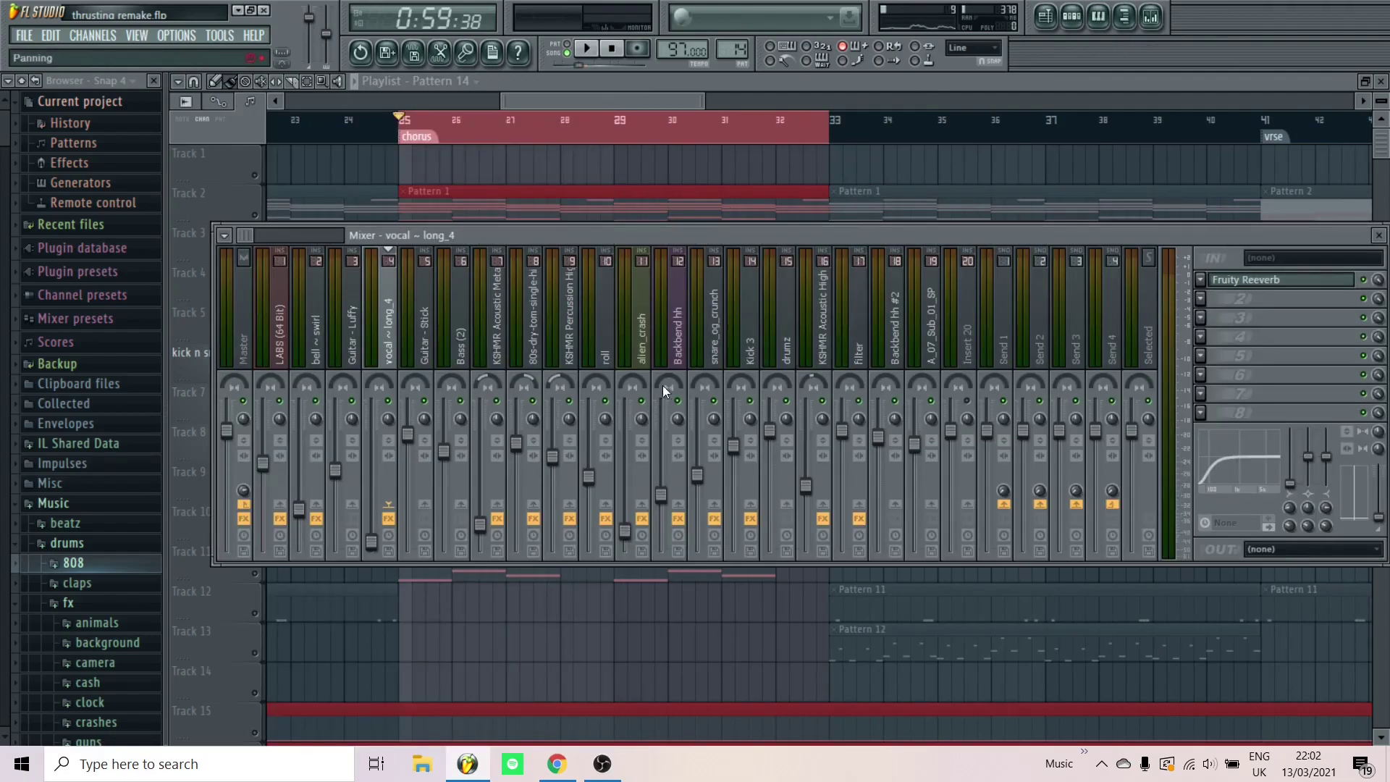
left_click(568, 355)
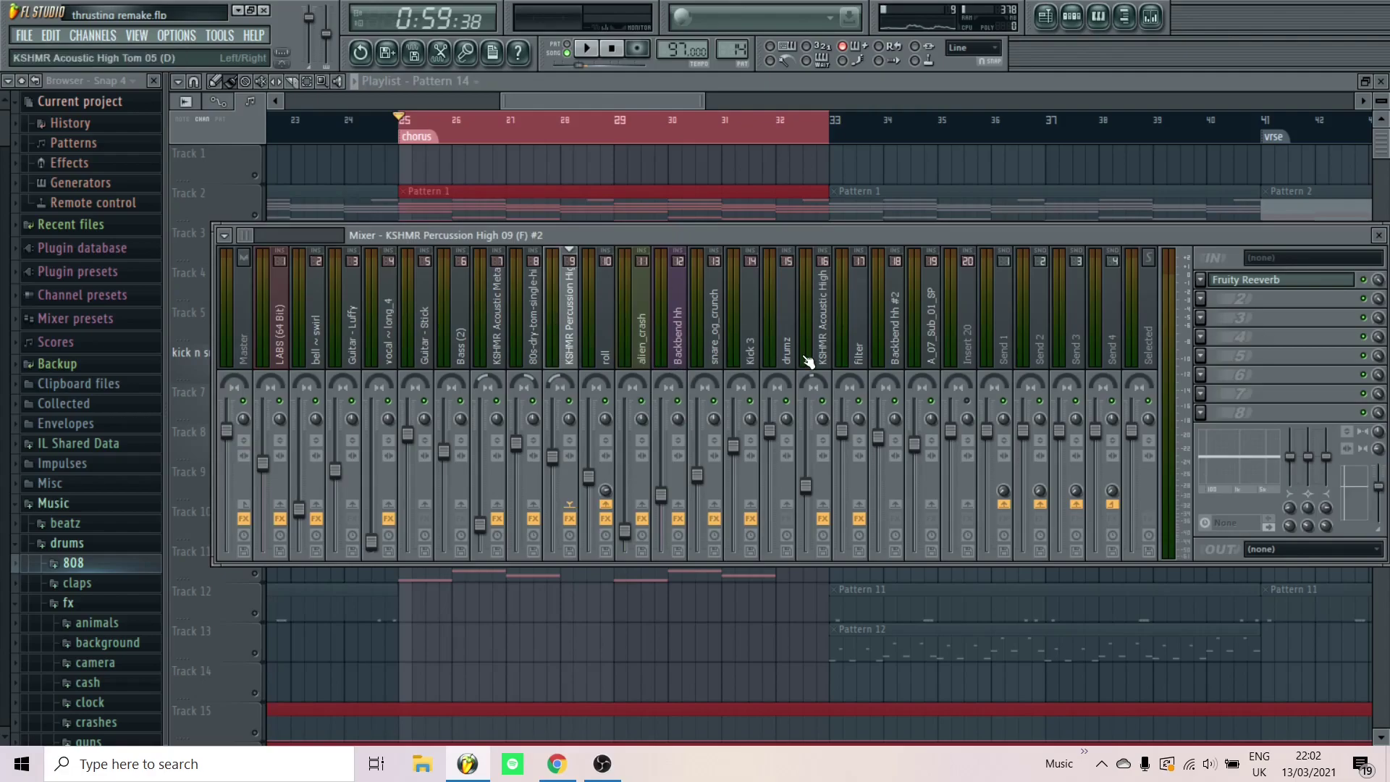
left_click(751, 354)
left_click(1264, 281)
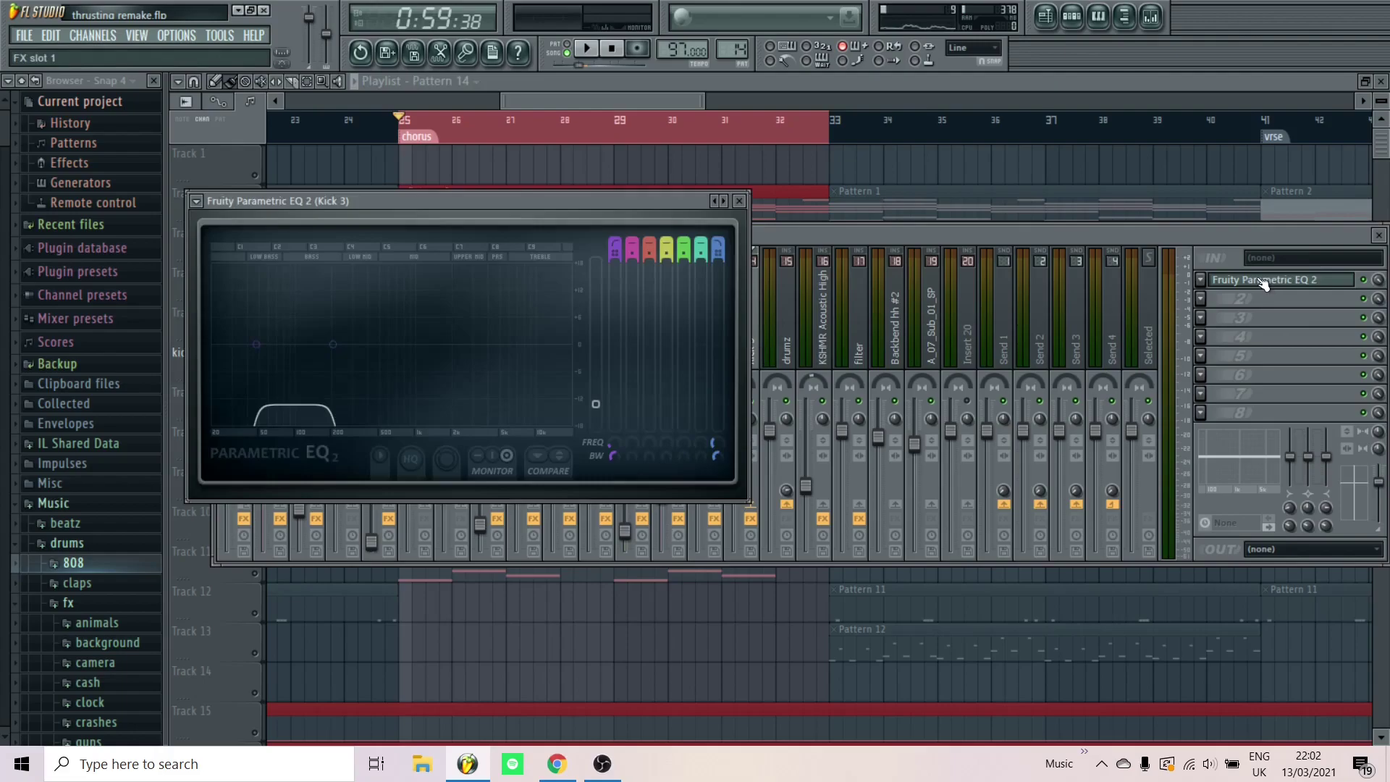
left_click(1263, 281)
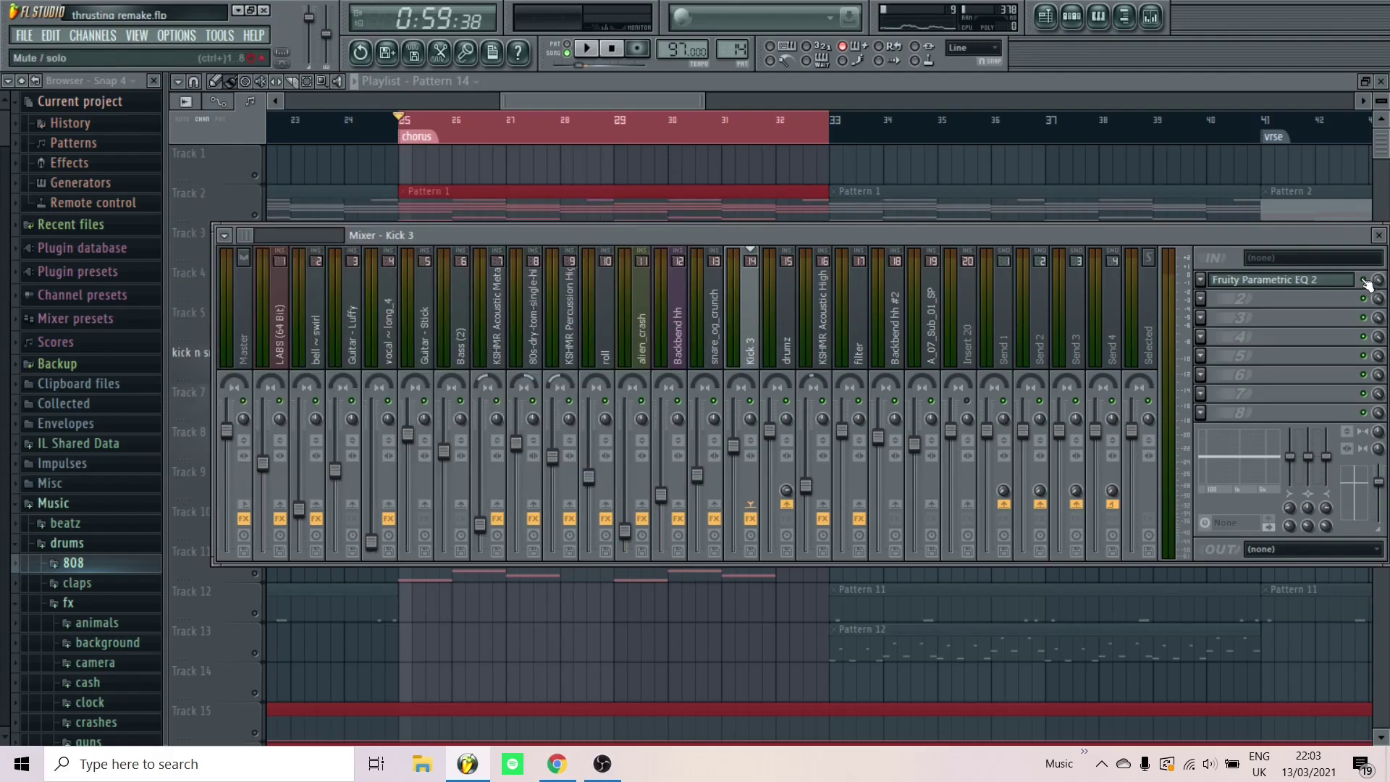
Add a second Fruity Parametric EQ 2 to Kick 3 with the 20Hz + 18kHz cut preset, raise its low cut and lower its output level
left_click(1210, 302)
left_click(1192, 664)
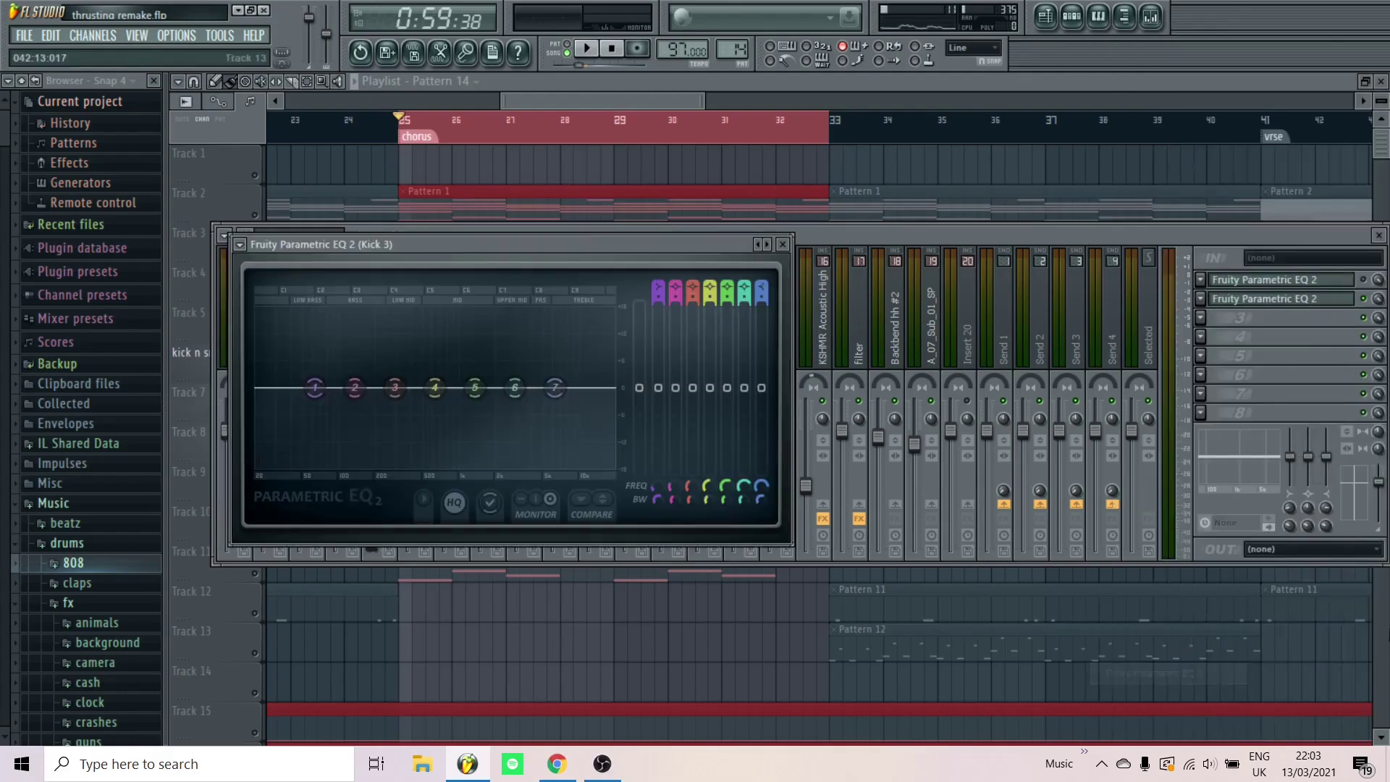
right_click(759, 245)
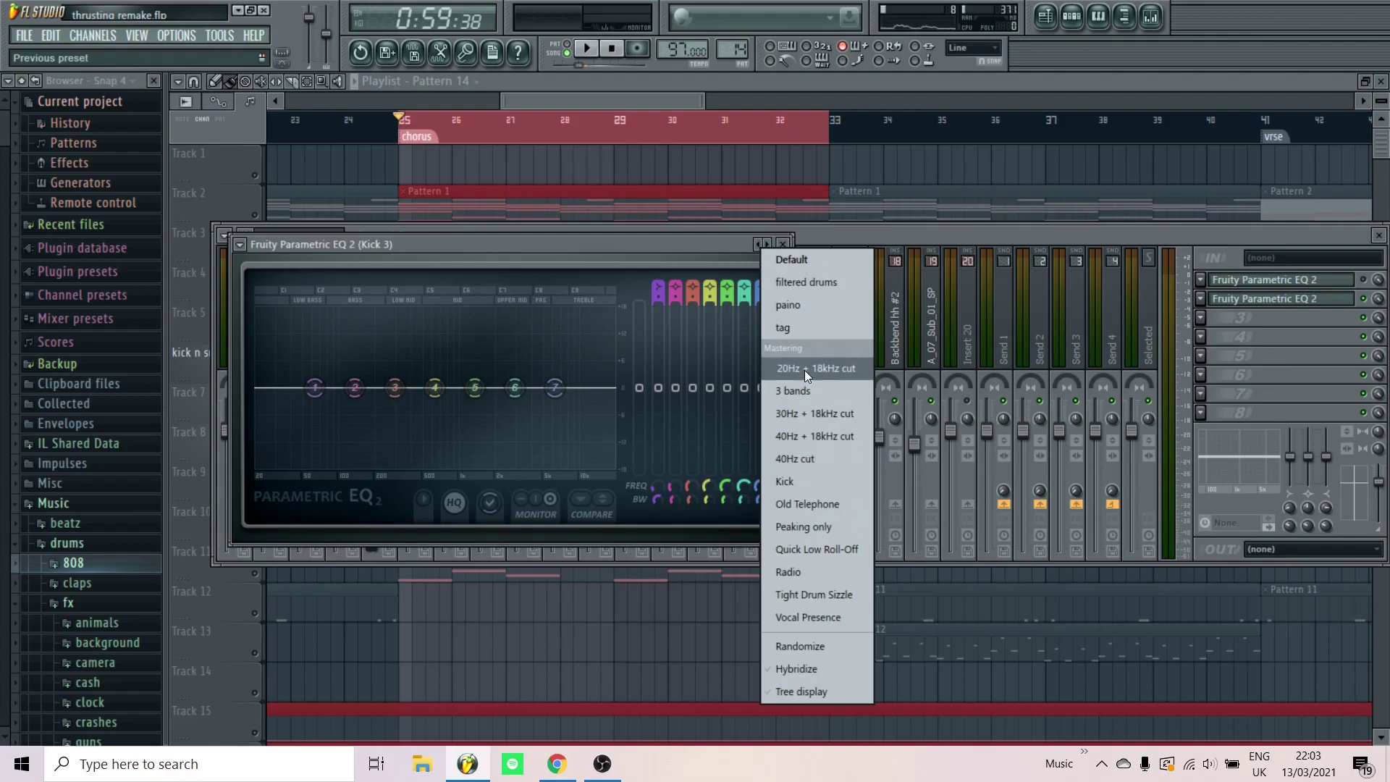
left_click(805, 369)
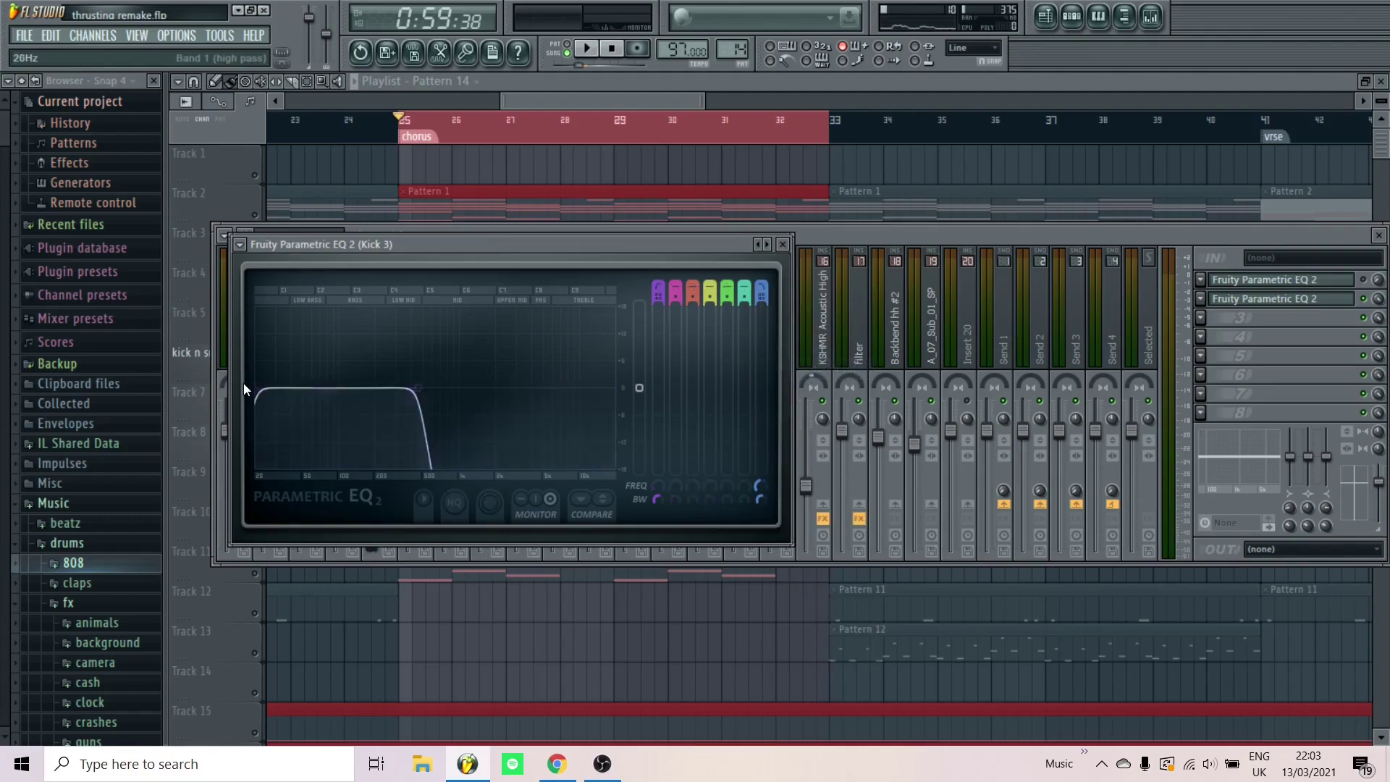
left_click_drag(263, 391, 355, 388)
left_click_drag(639, 389, 640, 424)
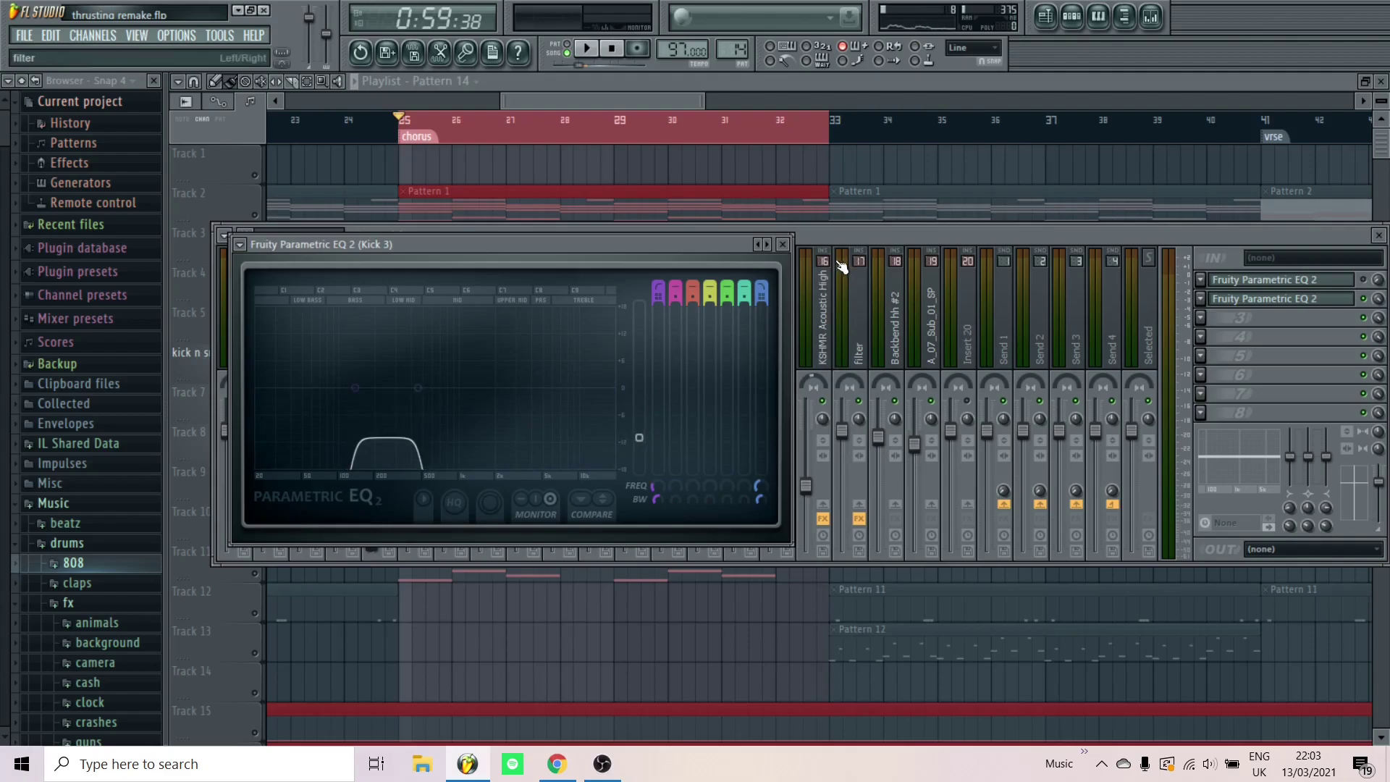
Audition the chorus drums with the second Kick 3 EQ, close the plugin and return to the playlist
key("space")
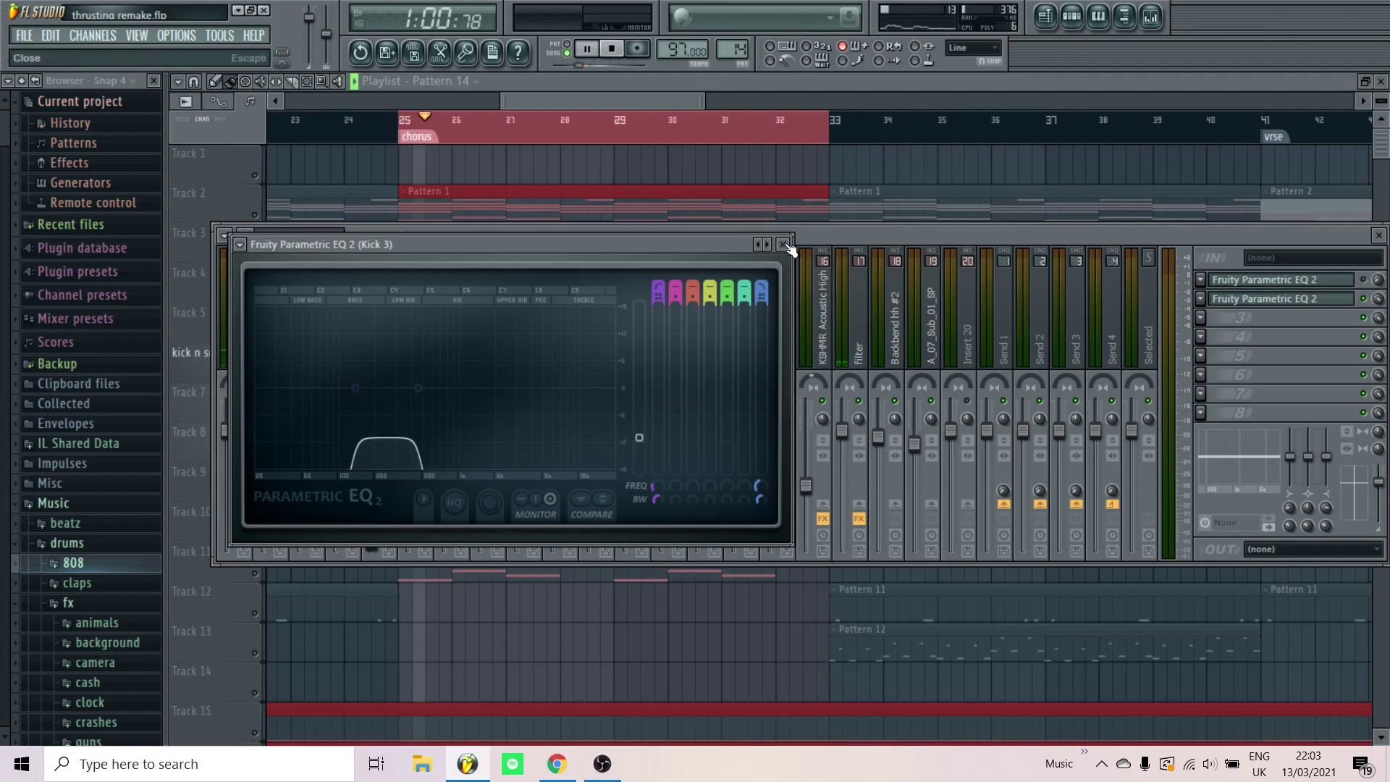
key("space")
key("Escape")
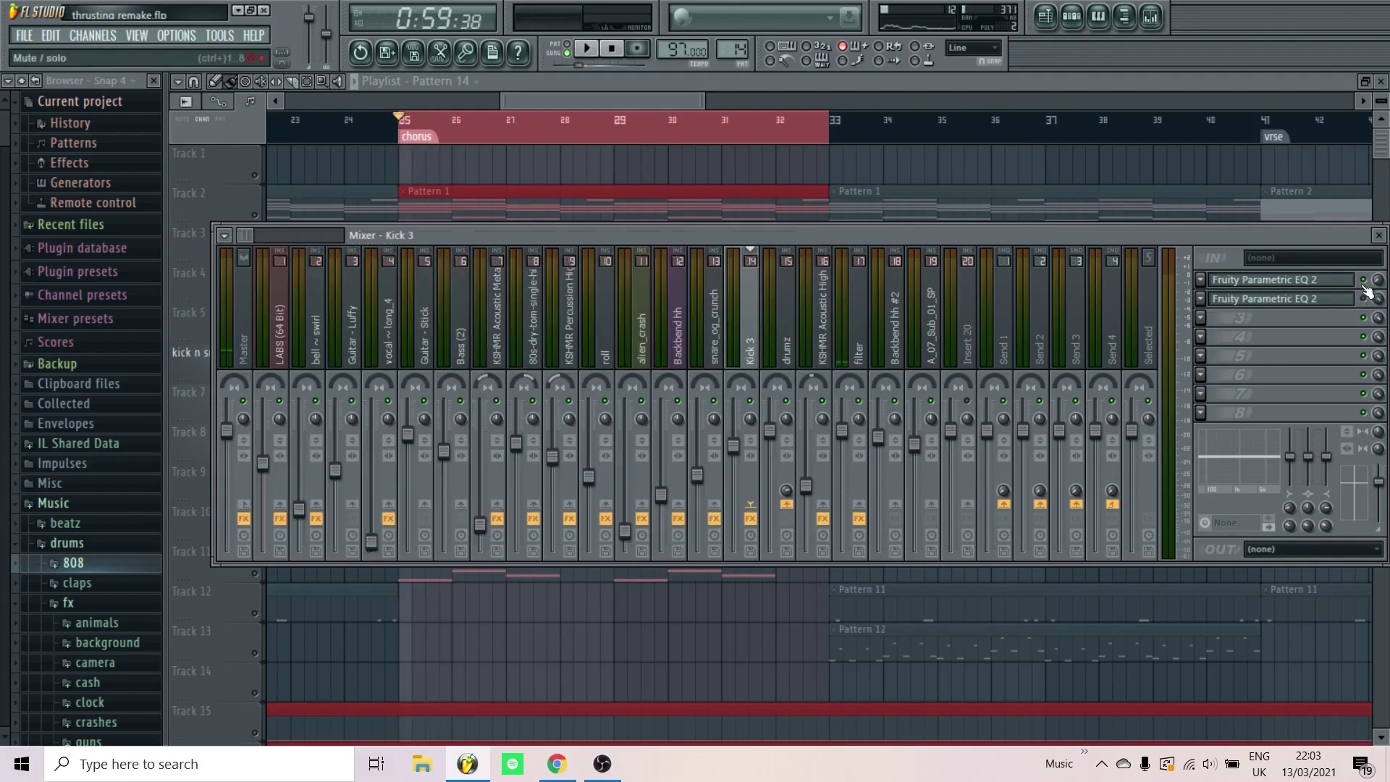
key("space")
key("F9")
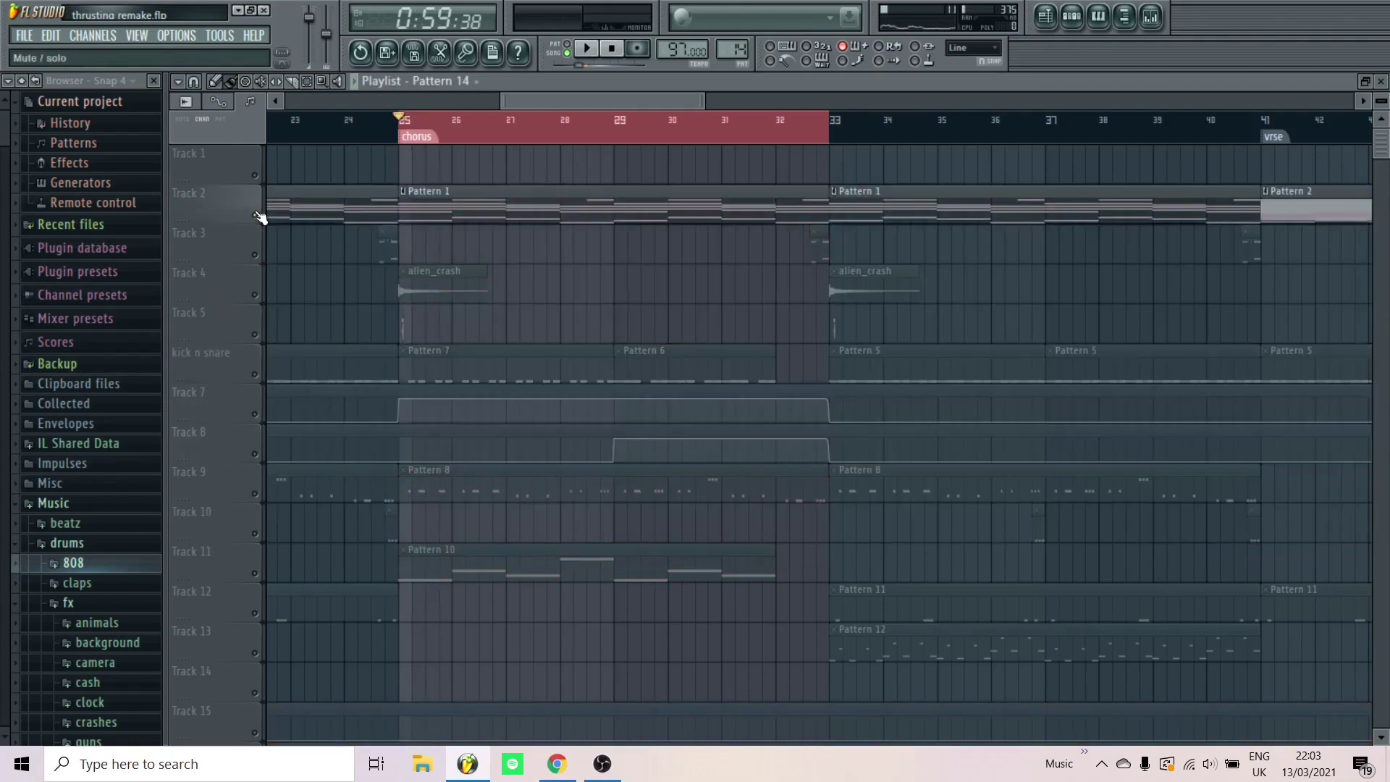
Select Pattern 10 from the chorus and open its Bass (2) notes in the piano roll
scroll(533, 420, "down", 2)
scroll(528, 427, "down", 3)
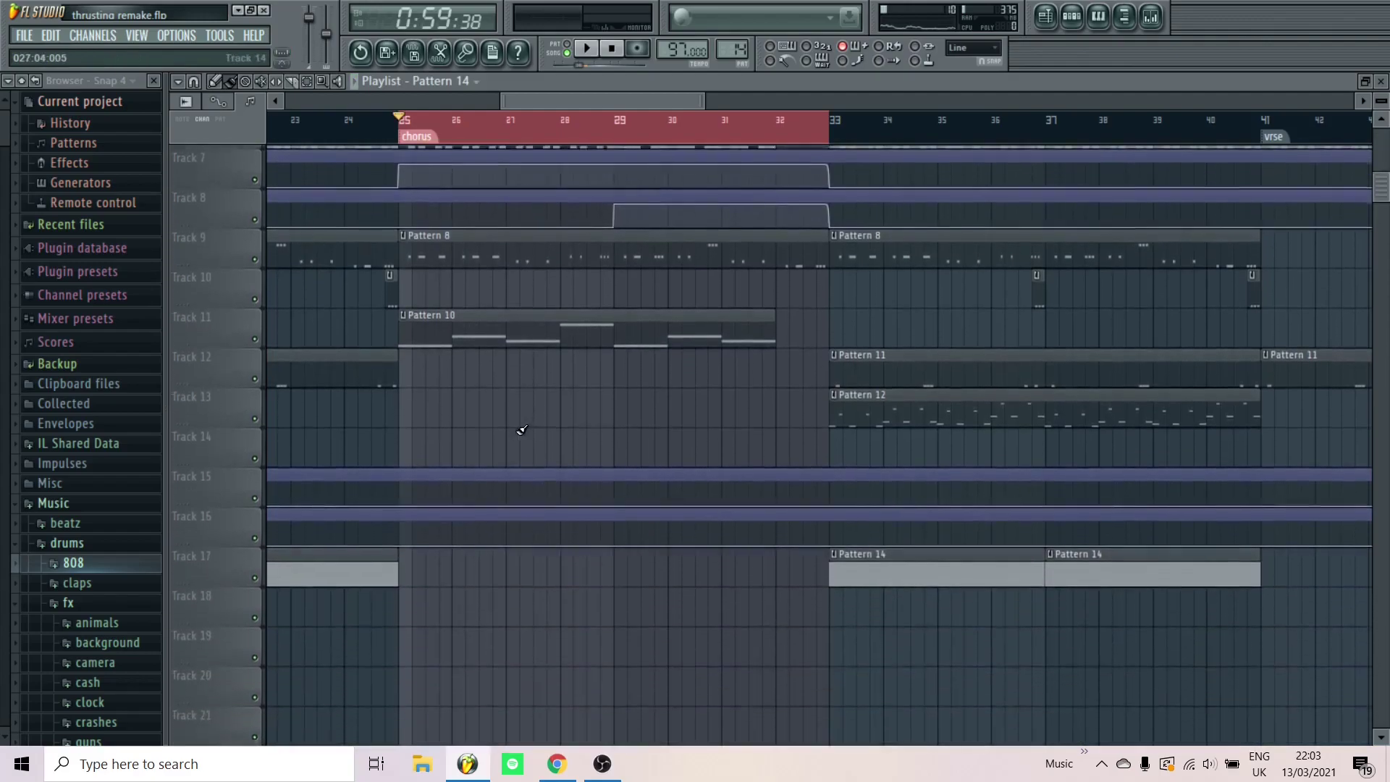
scroll(506, 428, "up", 2)
scroll(410, 428, "up", 1)
scroll(278, 422, "up", 2)
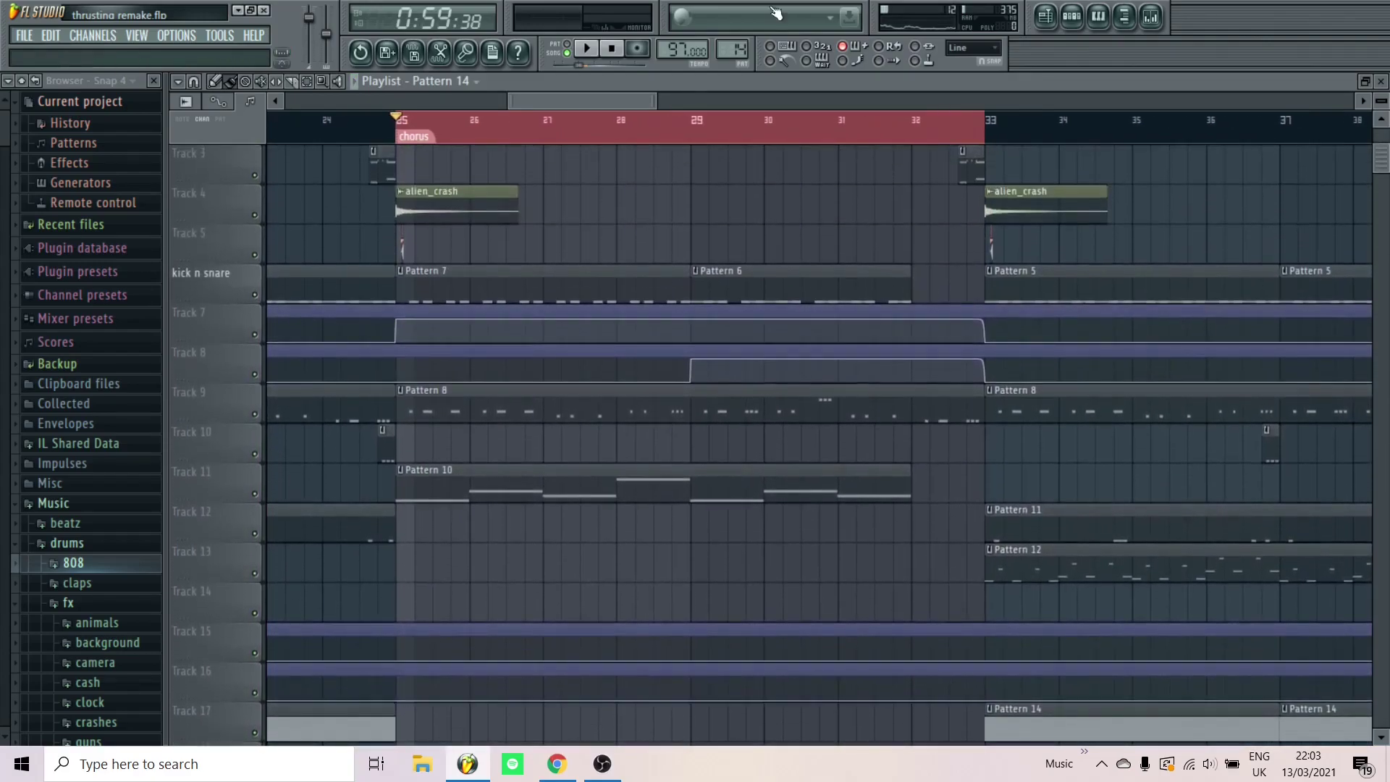
left_click(740, 52)
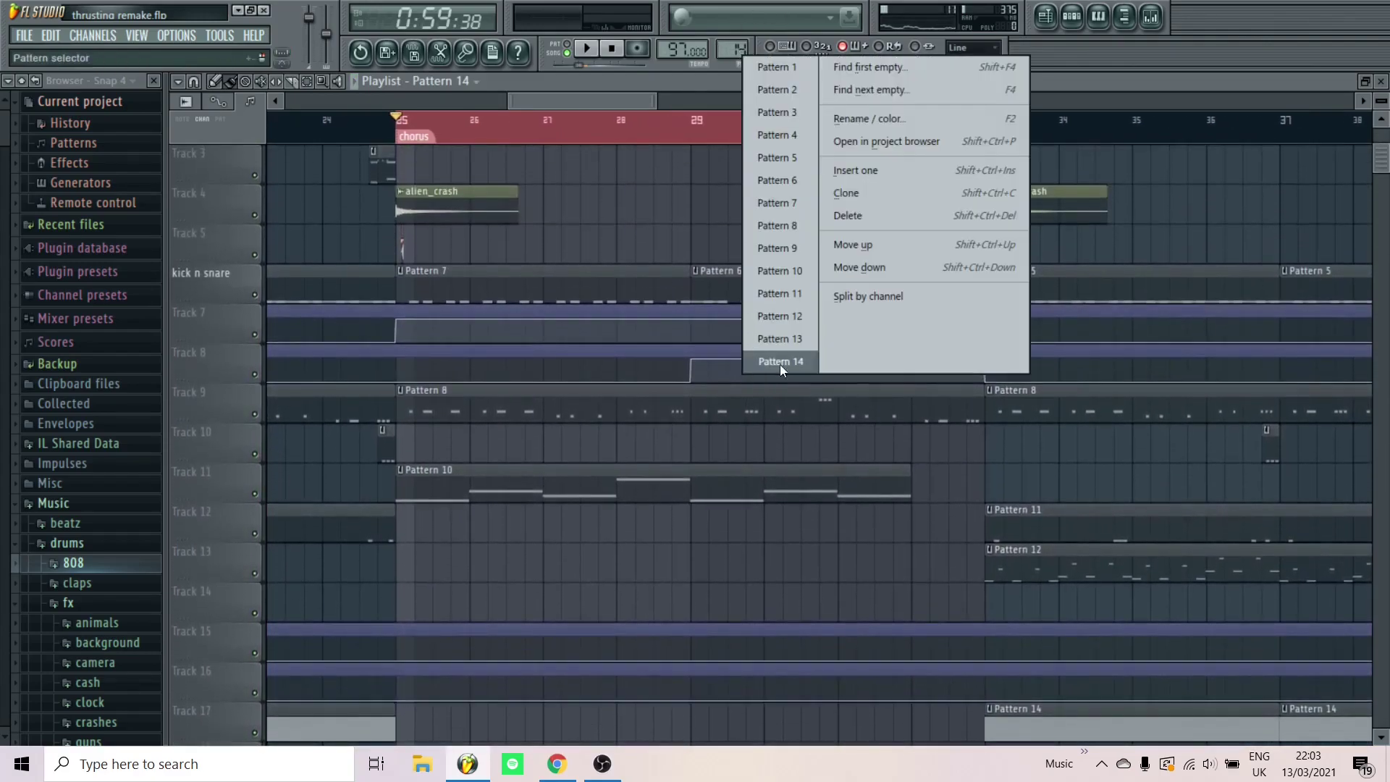
left_click(780, 271)
key("F6")
left_click(586, 536)
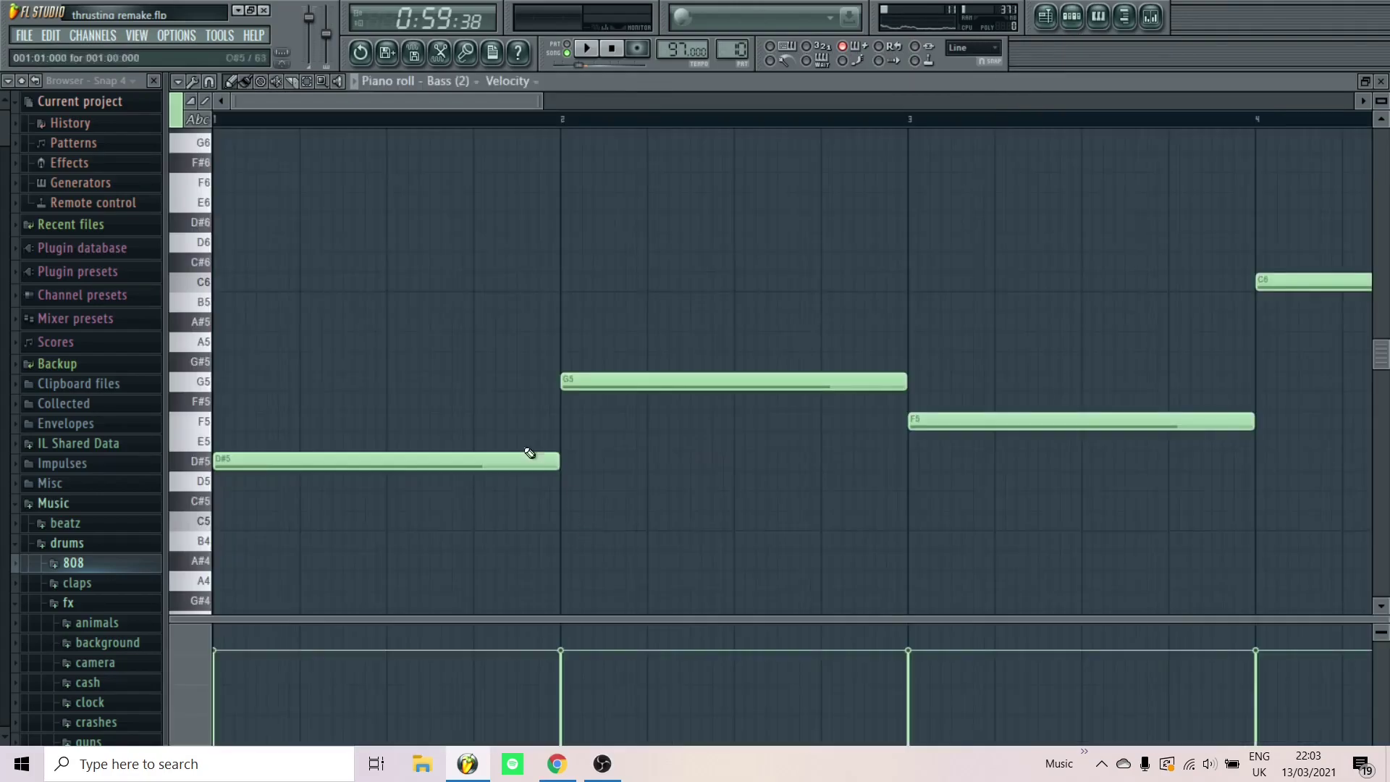
Play Pattern 10's bass line in pattern mode with all its notes in view, and stop playback
left_click(591, 47)
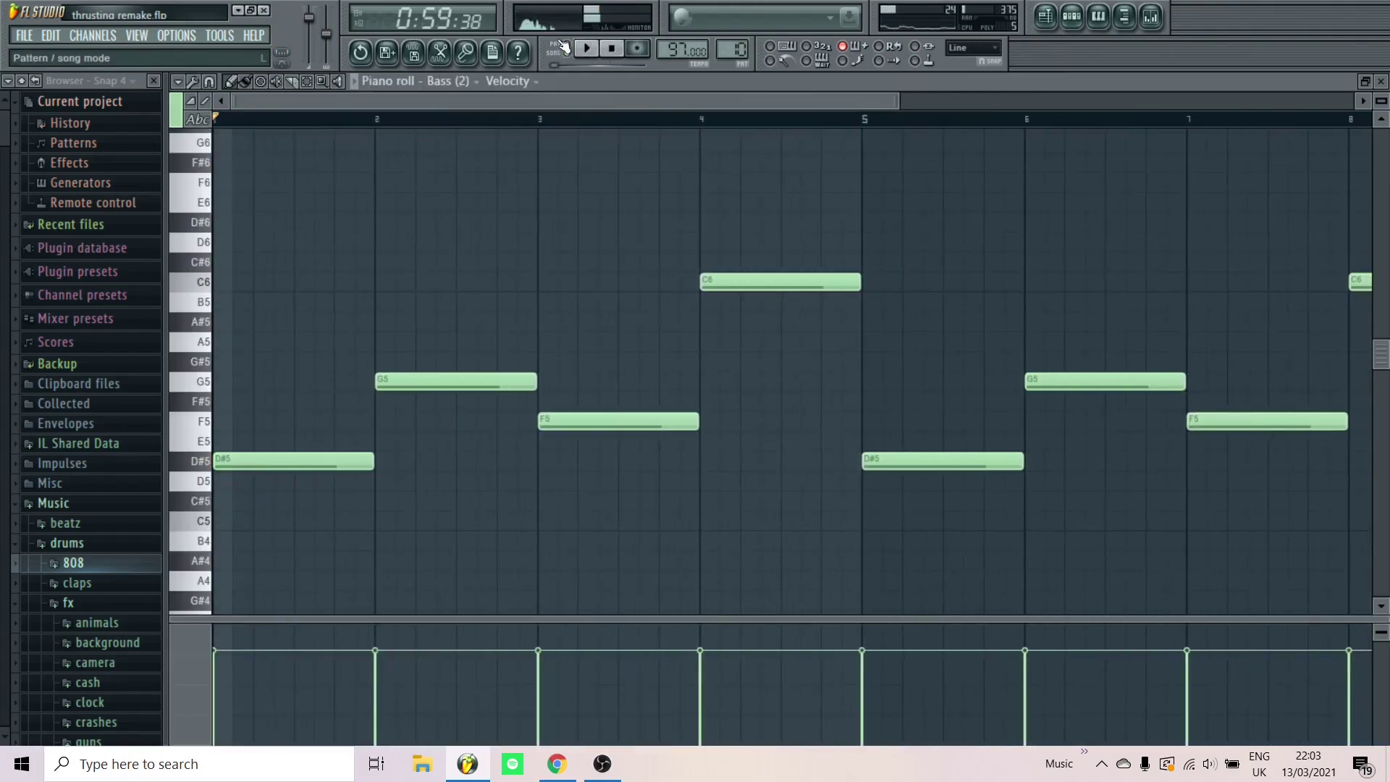
scroll(459, 394, "down", 2)
scroll(413, 285, "down", 1)
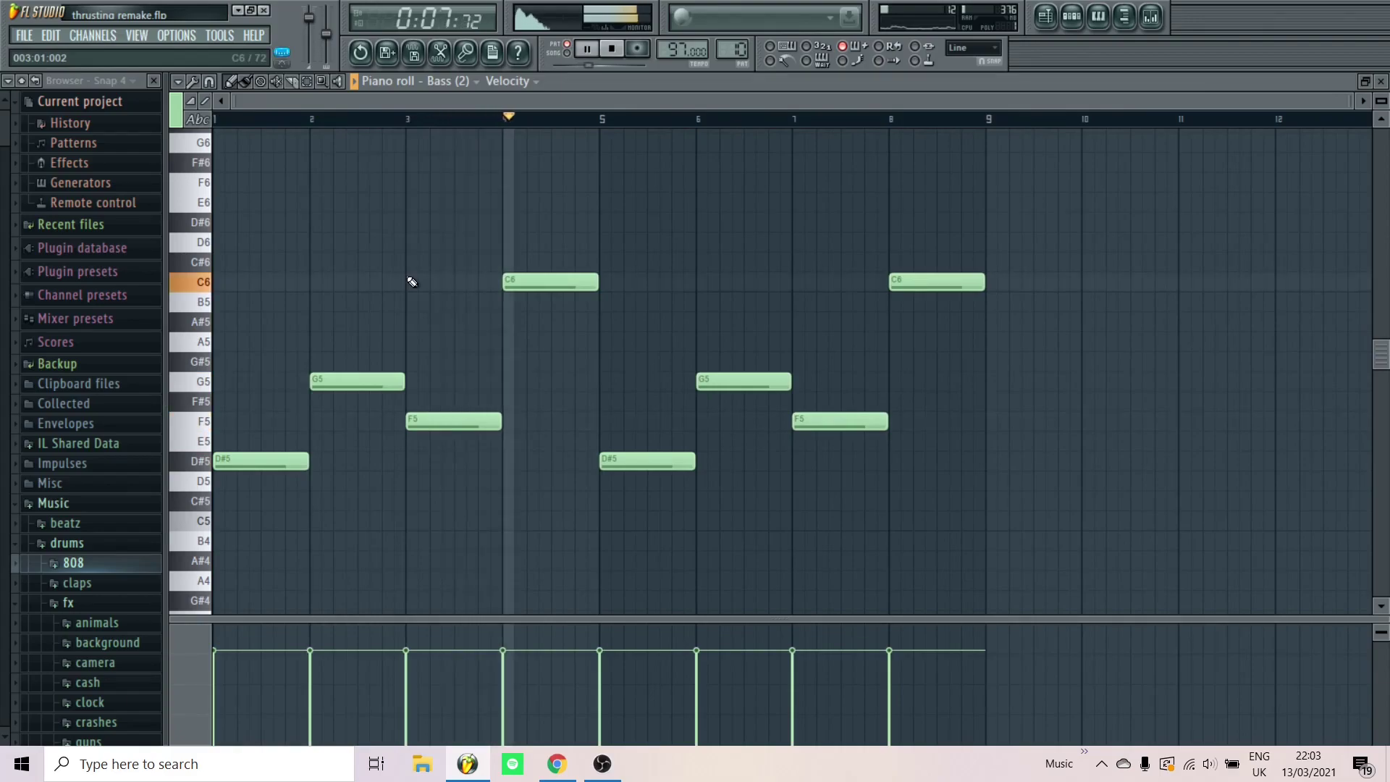
key("space")
Switch to Pattern 1, inspect its Xpand!2 #2 chord notes in the piano roll, and return to the playlist
left_click(1045, 16)
left_click(1072, 16)
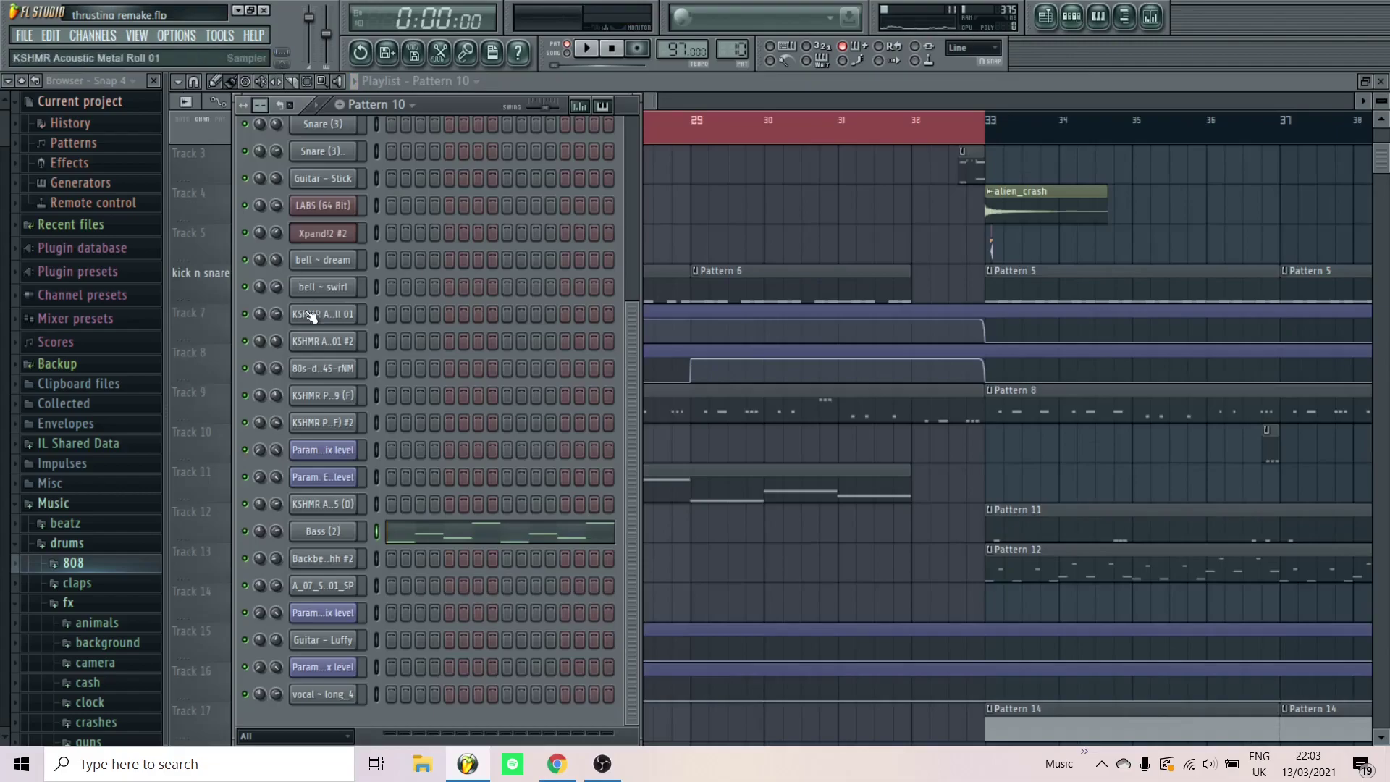
left_click(743, 47)
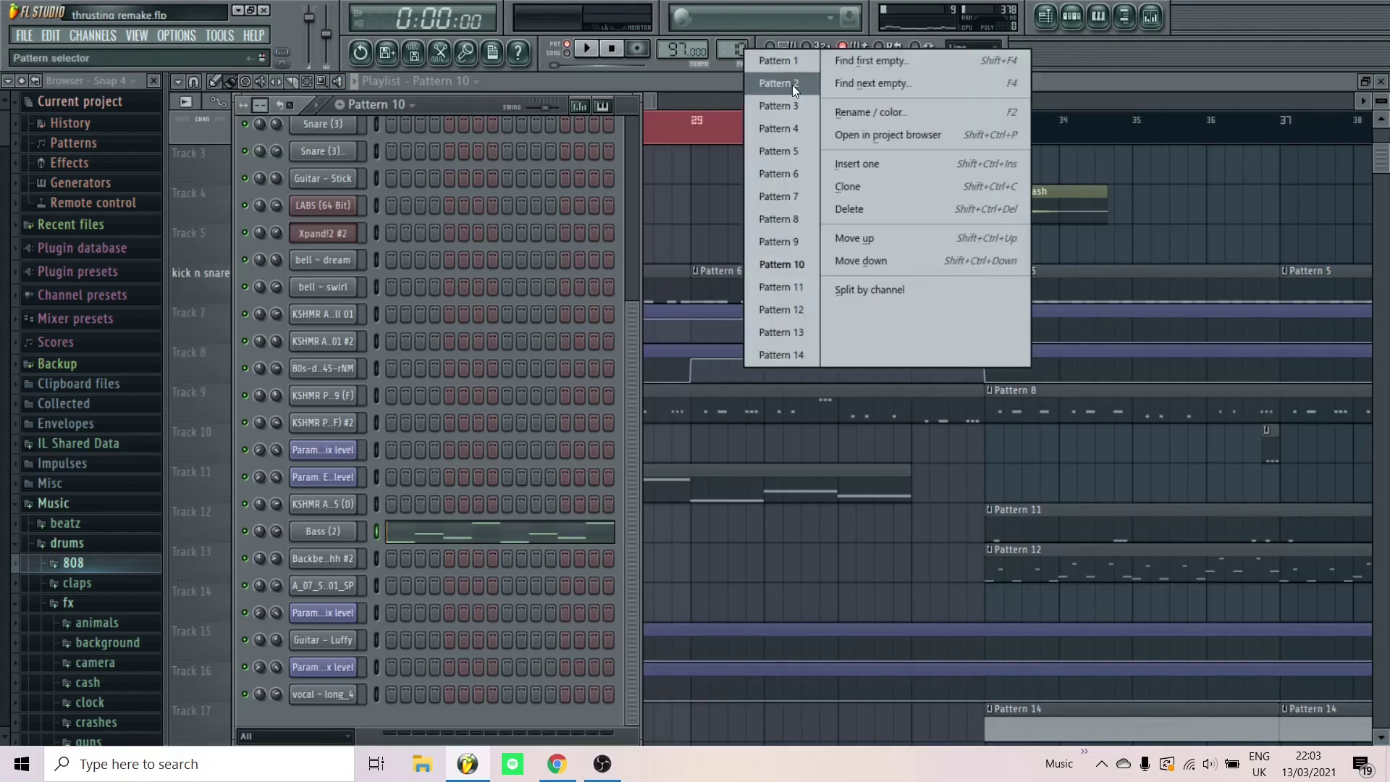
left_click(783, 65)
left_click(521, 239)
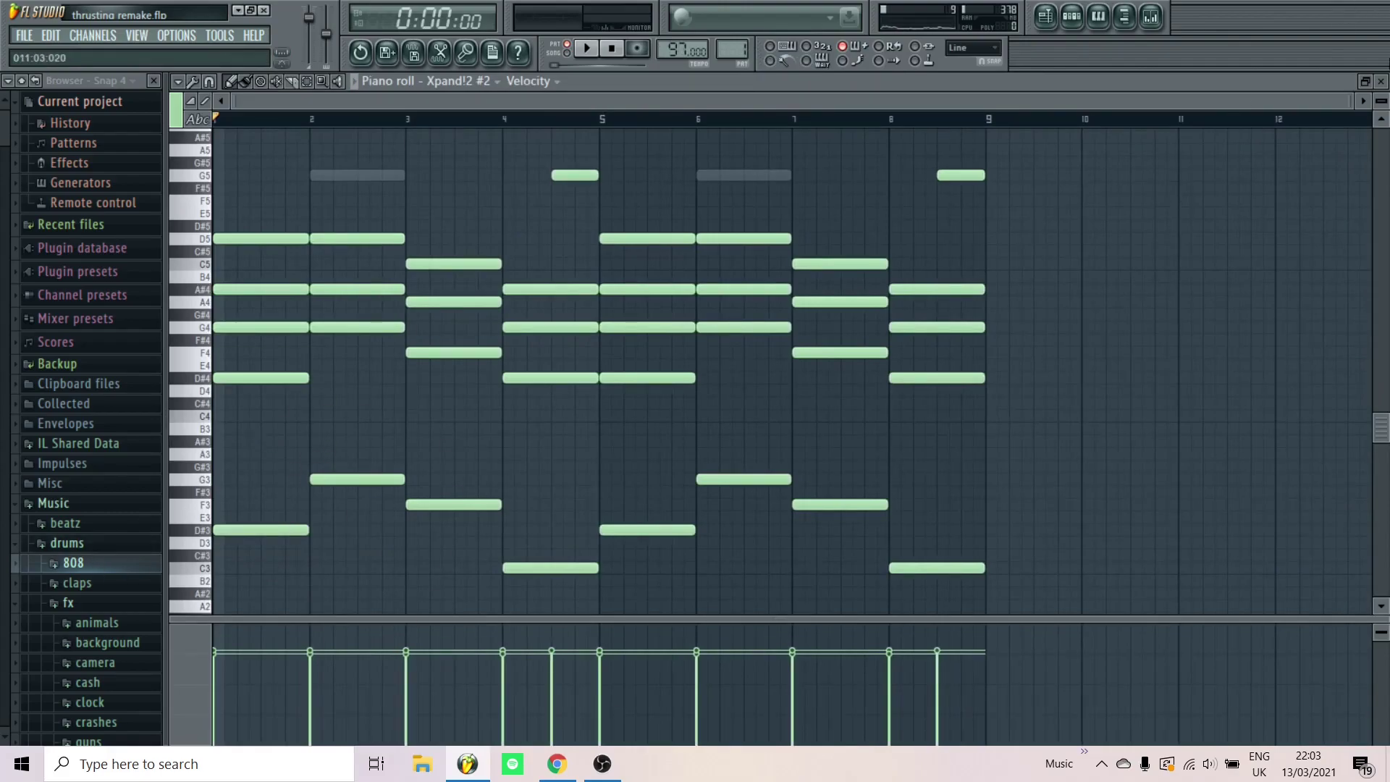
left_click(1382, 80)
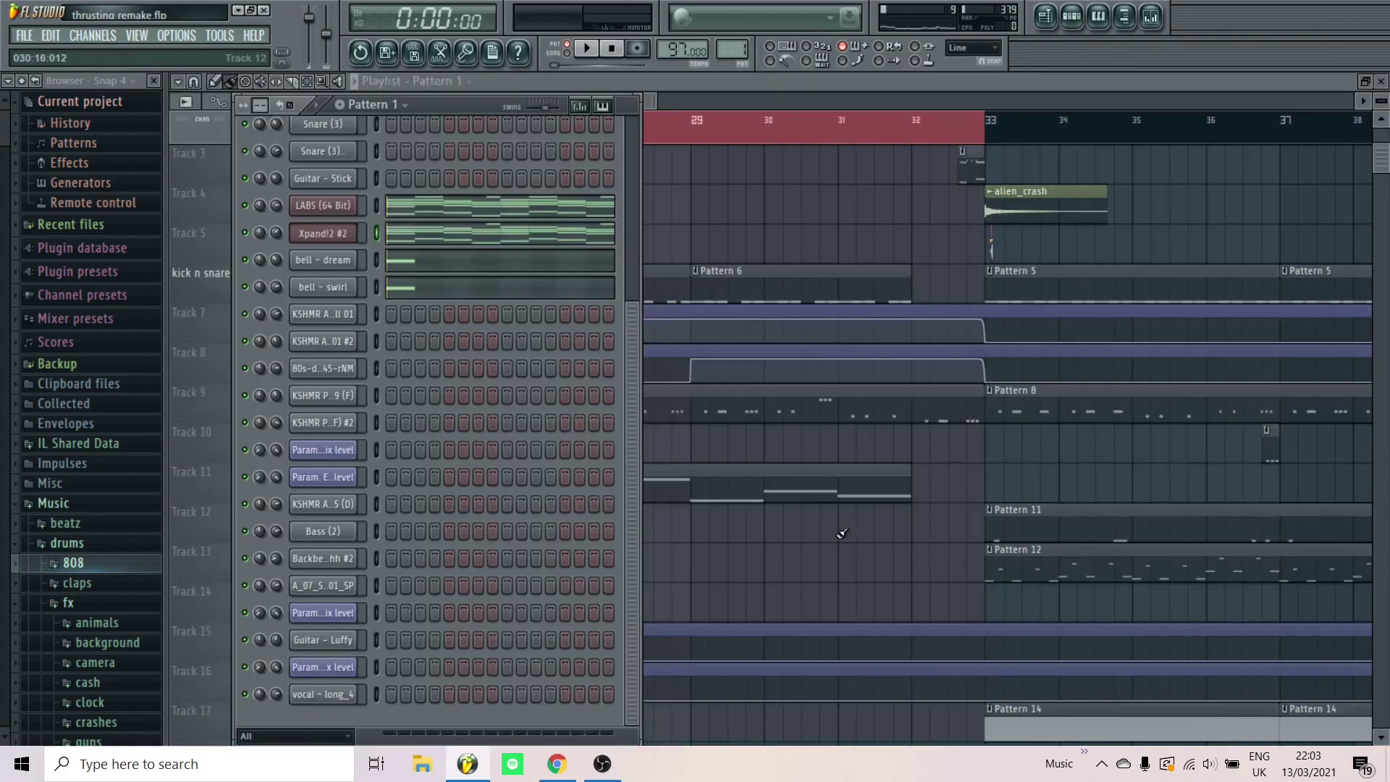
key("F6")
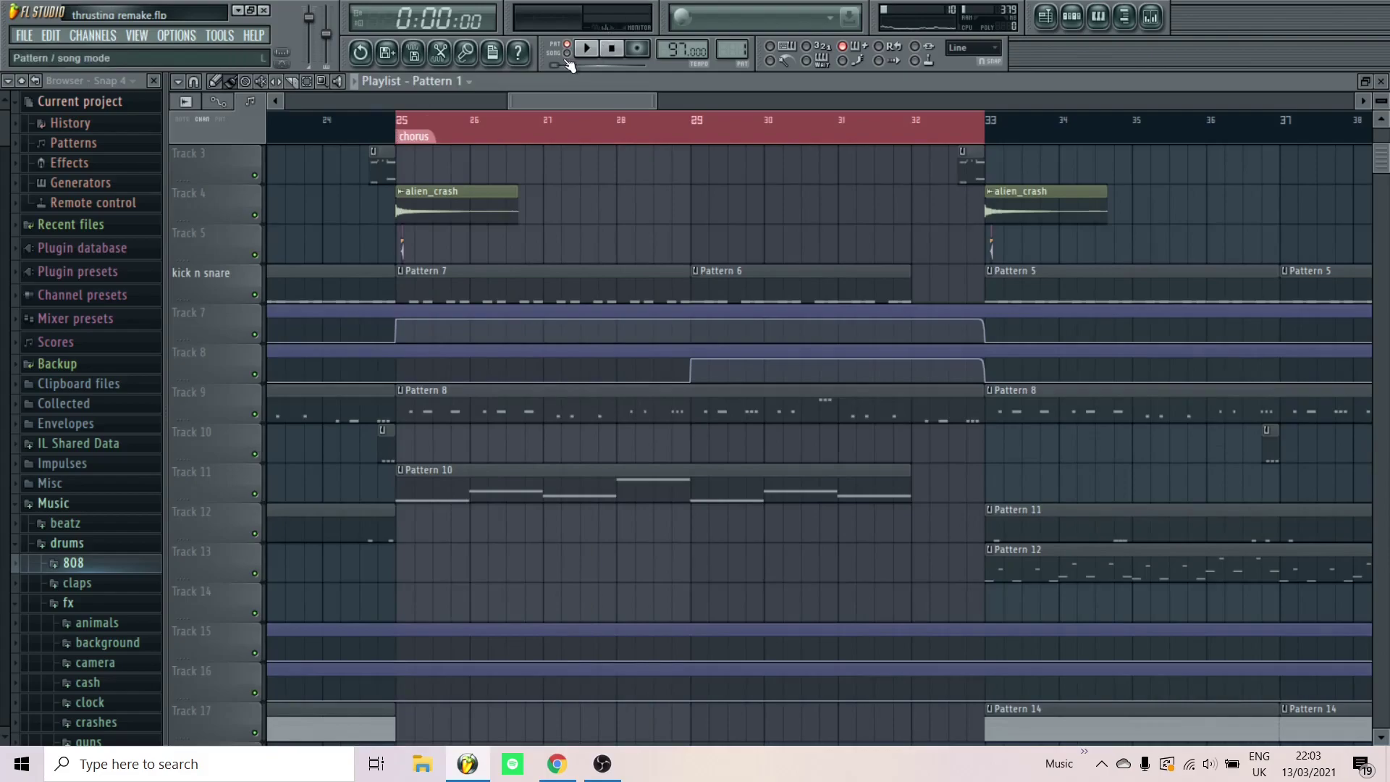
Play the chorus in song mode with the whole arrangement in view, skip ahead to about bar 32, and stop playback
scroll(536, 189, "up", 2)
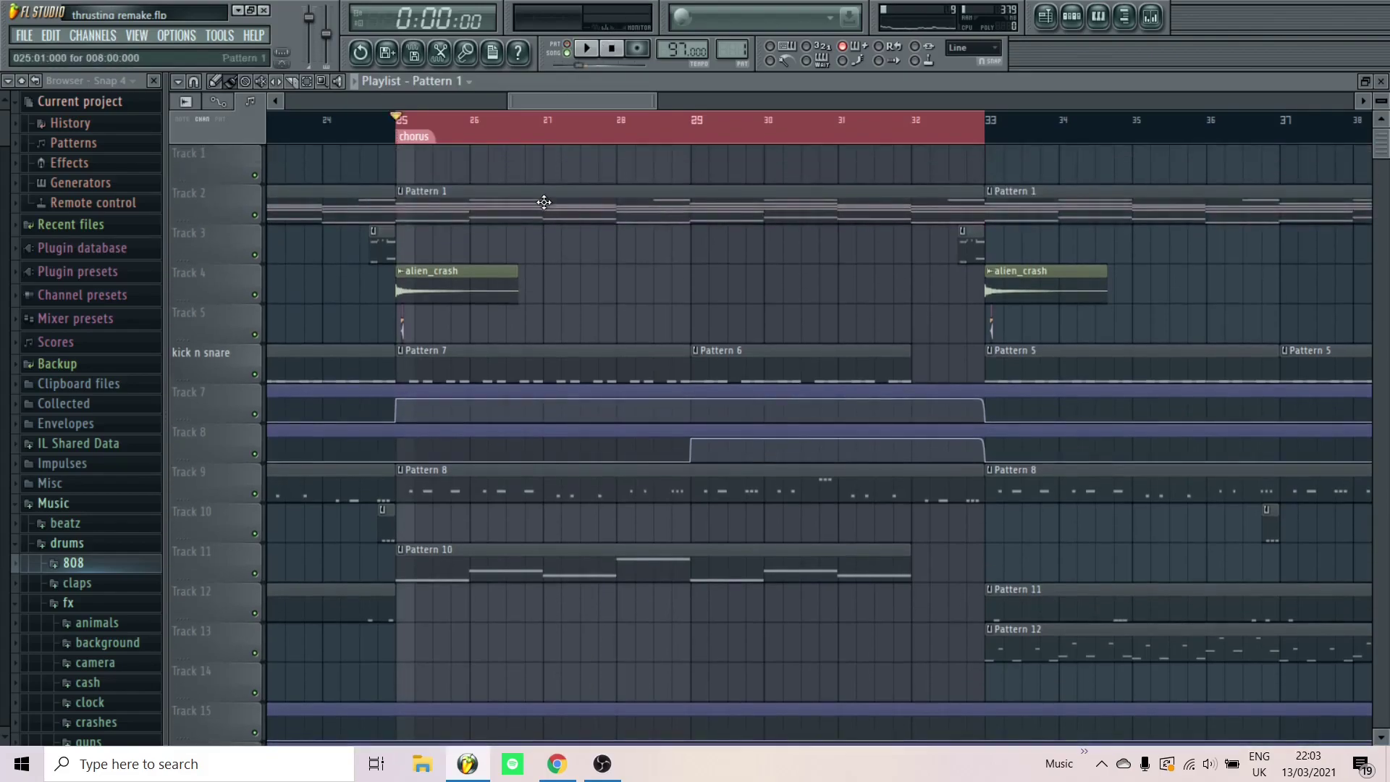
scroll(575, 297, "down", 3, "ctrl")
key("space")
scroll(578, 306, "down", 3, "ctrl")
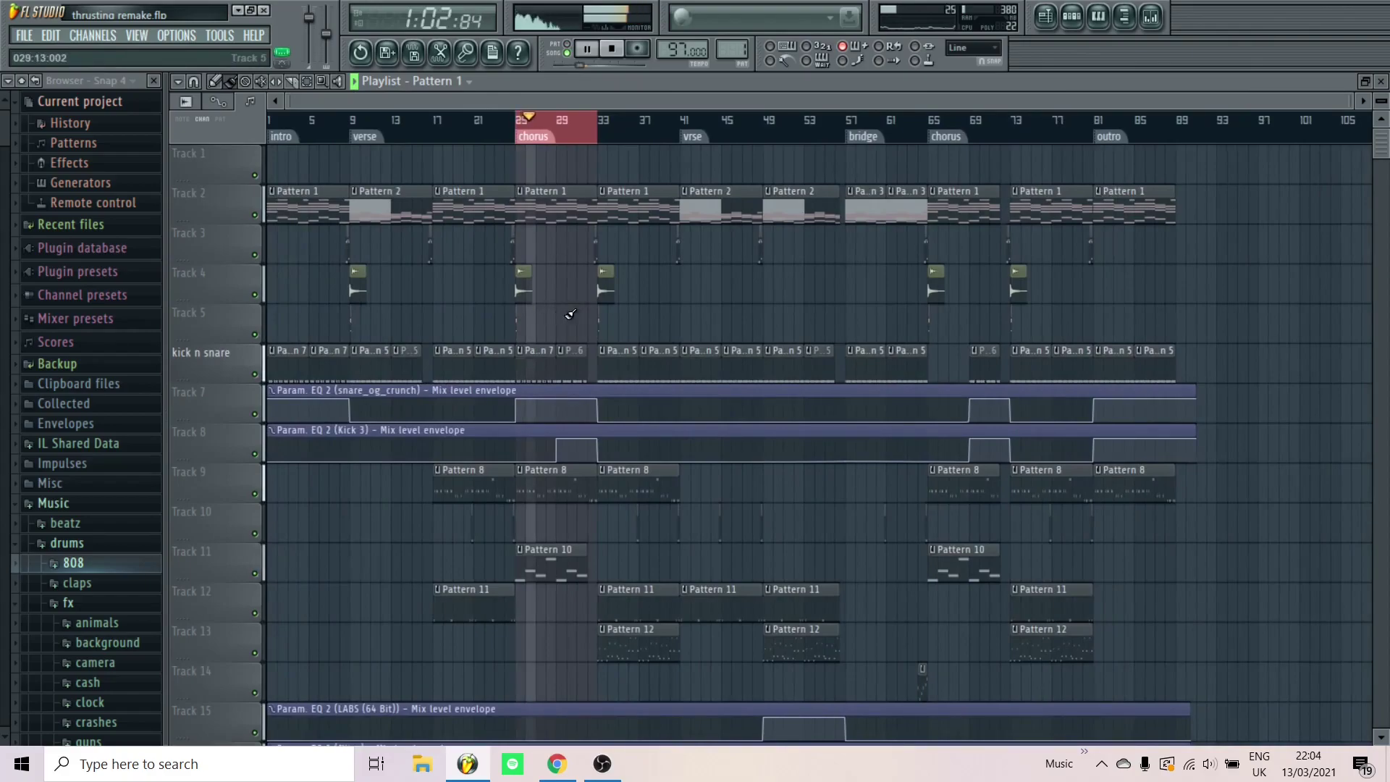
scroll(570, 314, "down", 3)
scroll(564, 315, "up", 2)
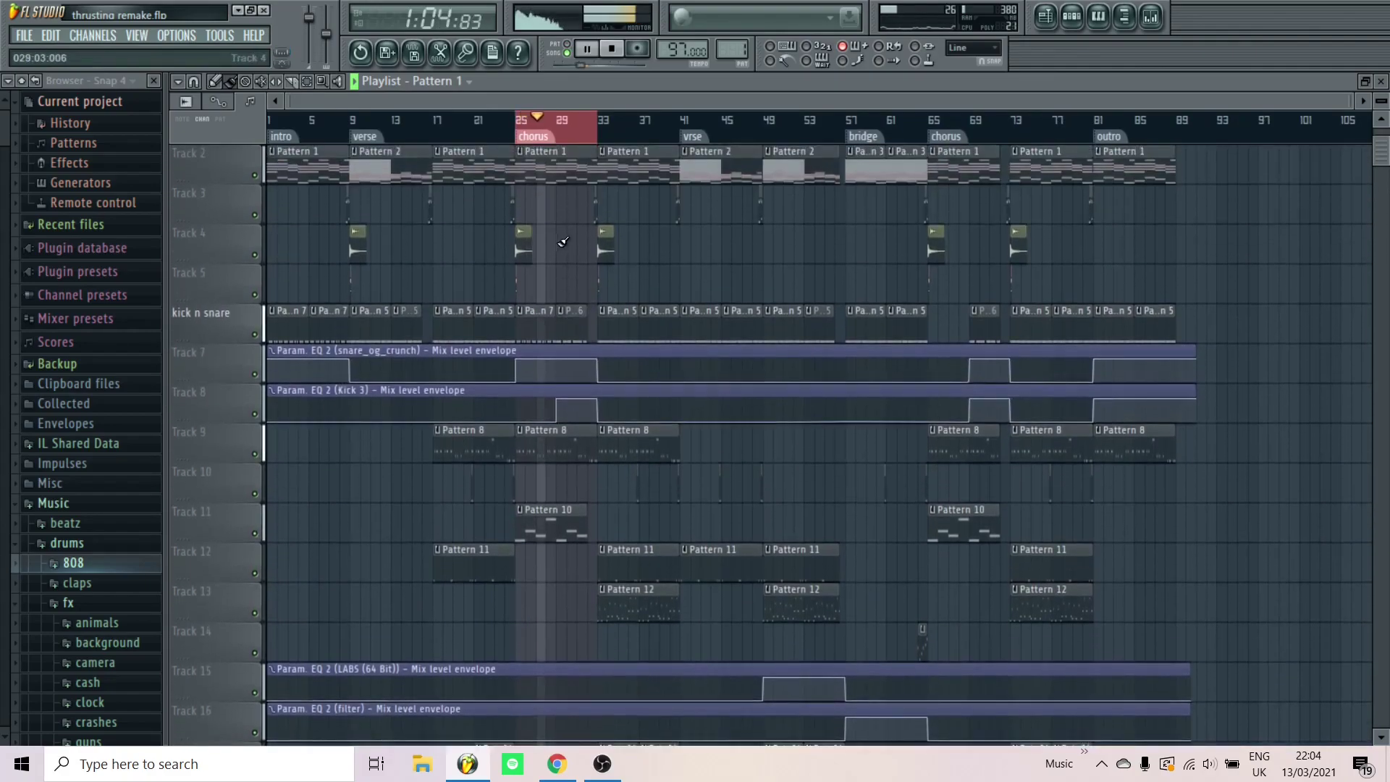
scroll(558, 195, "up", 4, "ctrl")
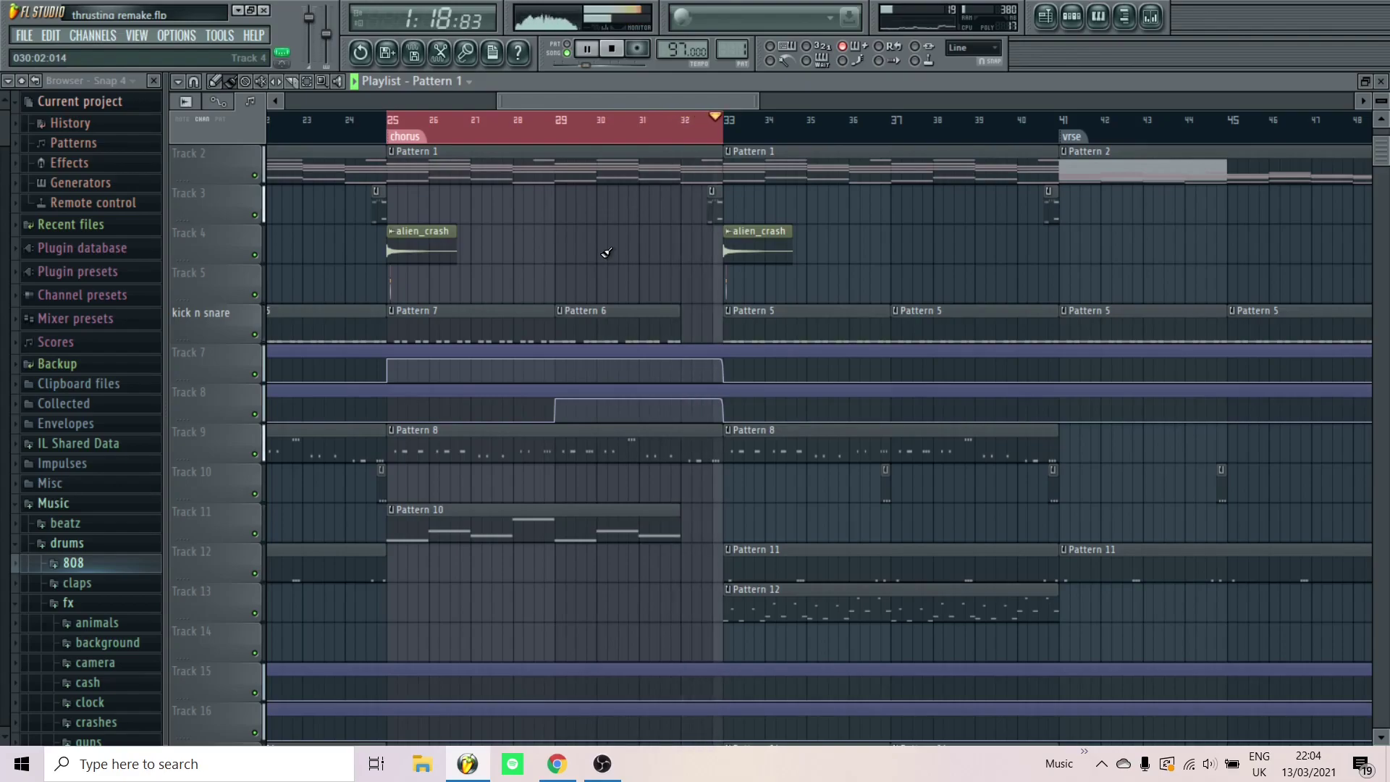
double_click(676, 137)
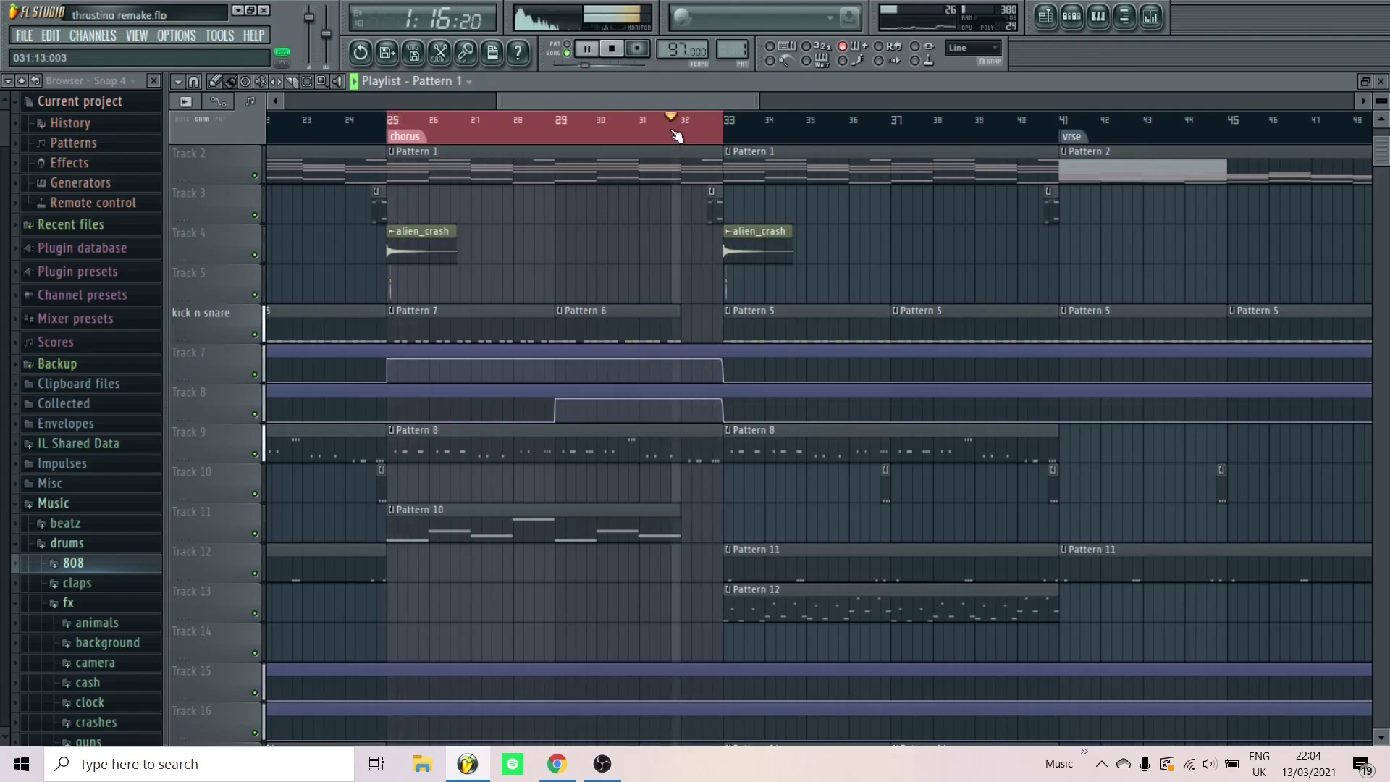
key("space")
Select bars 33 to 41 after the chorus in the playlist and look through the clips in that section
scroll(529, 153, "down", 3)
scroll(738, 217, "down", 3)
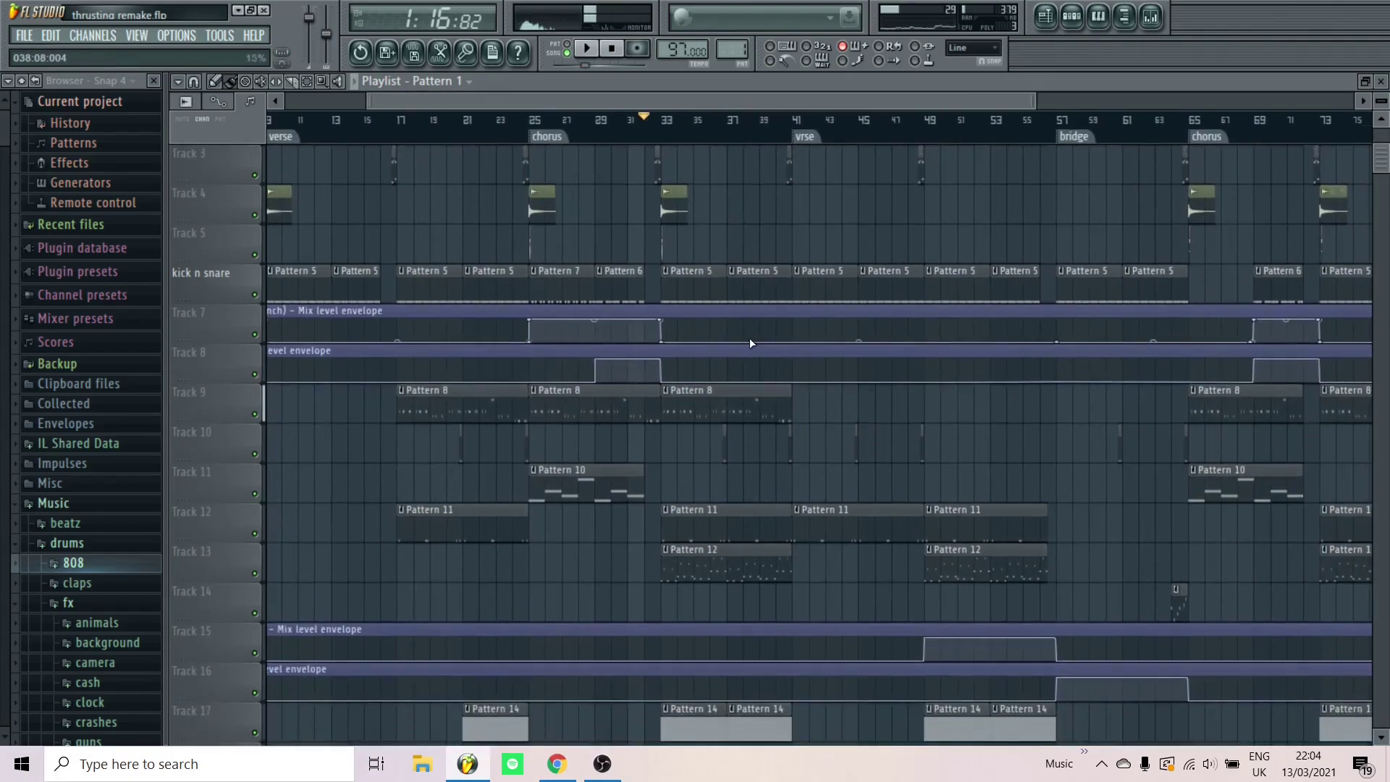
scroll(695, 304, "up", 4)
scroll(559, 155, "up", 4)
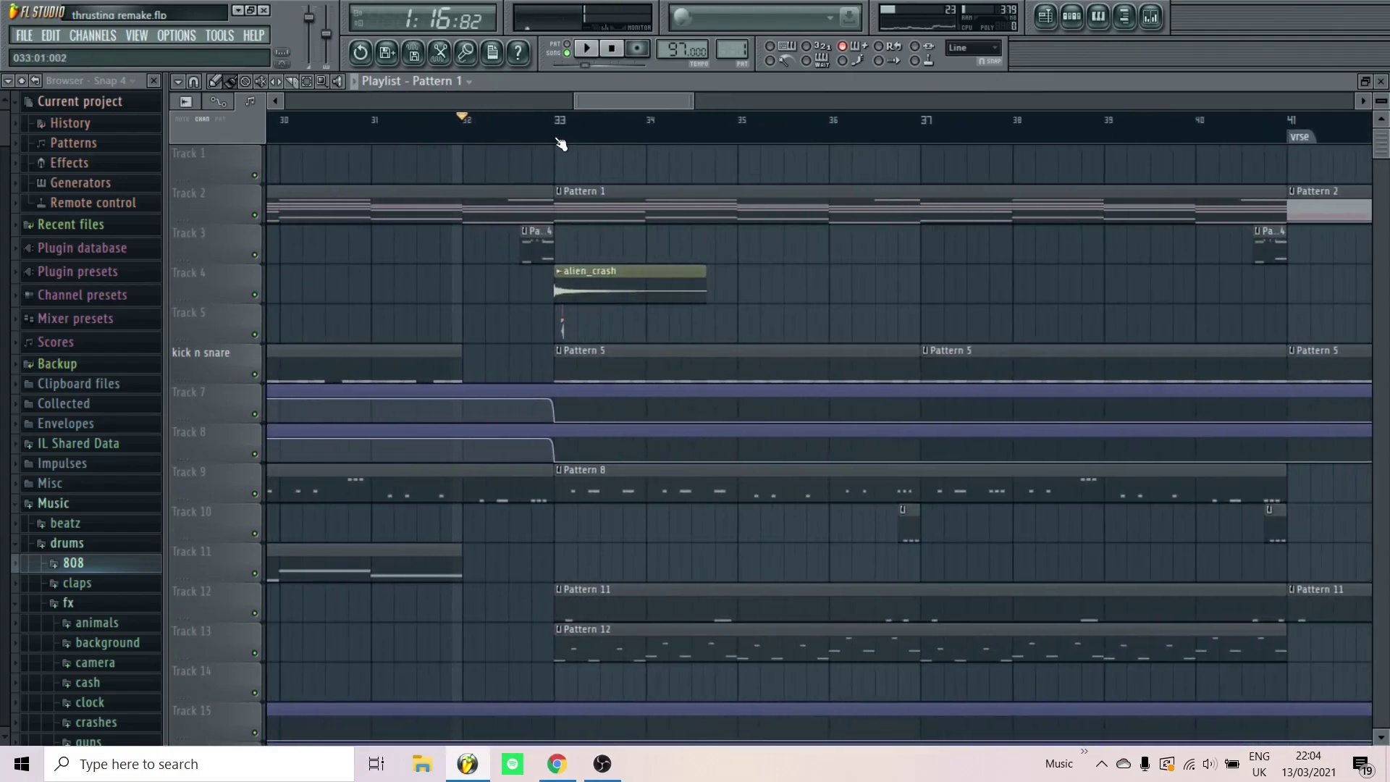
left_click_drag(561, 144, 1292, 141)
scroll(547, 270, "down", 3)
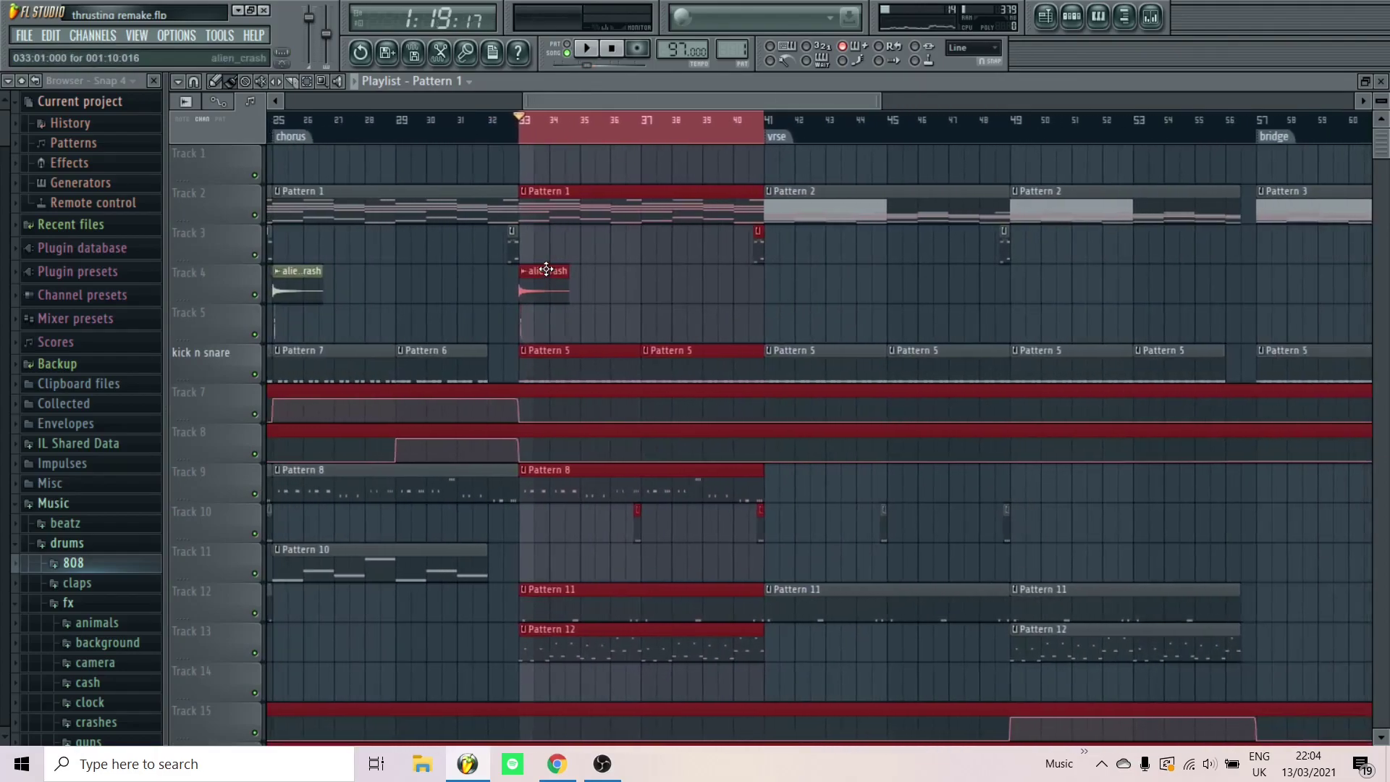
scroll(543, 269, "down", 4)
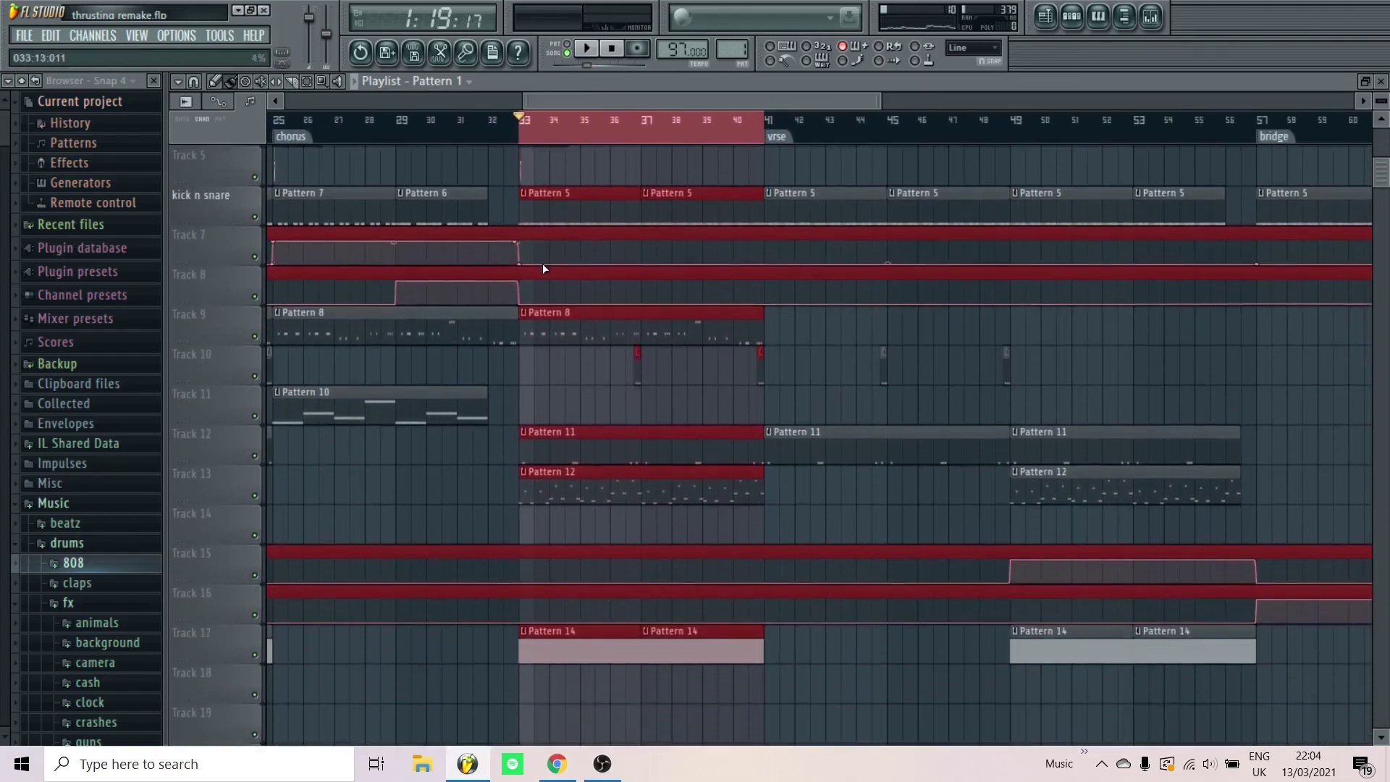
scroll(525, 343, "up", 3)
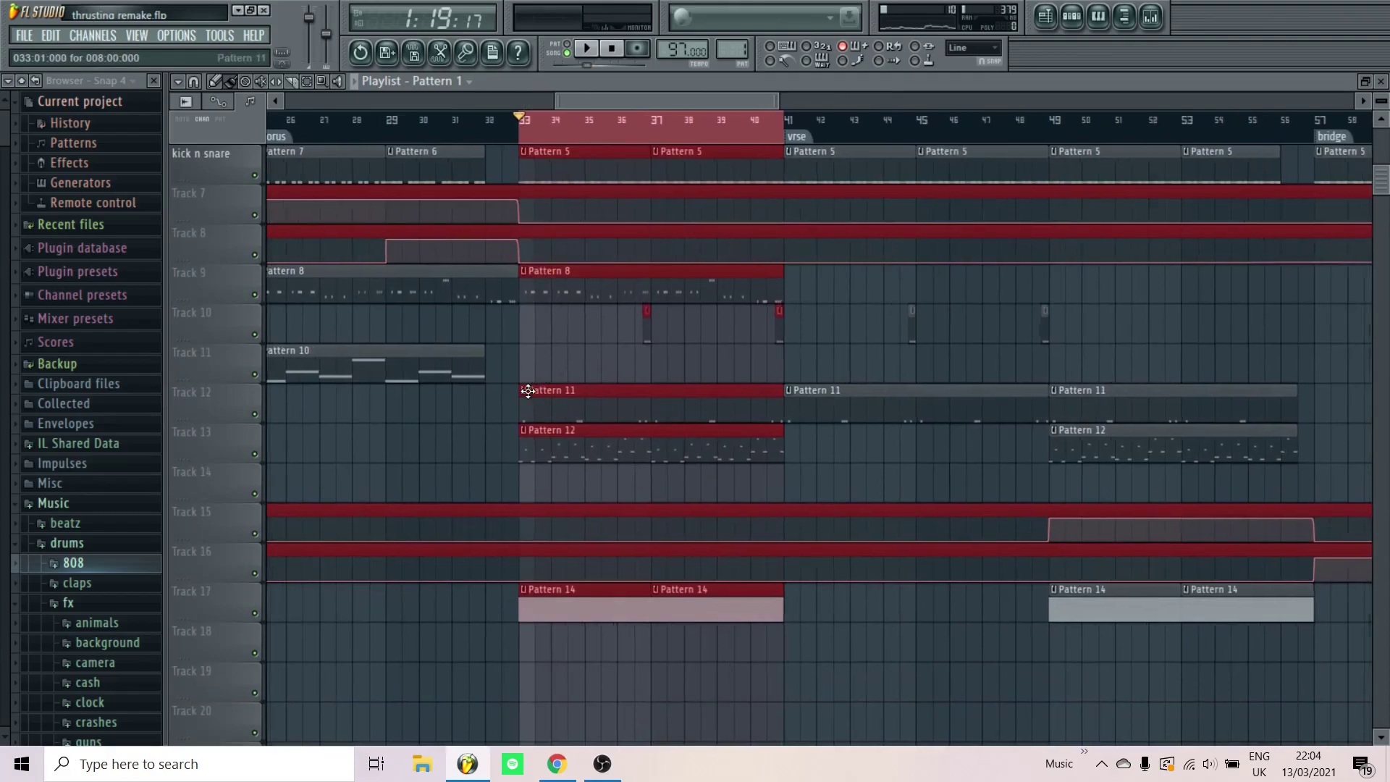
scroll(543, 376, "down", 5)
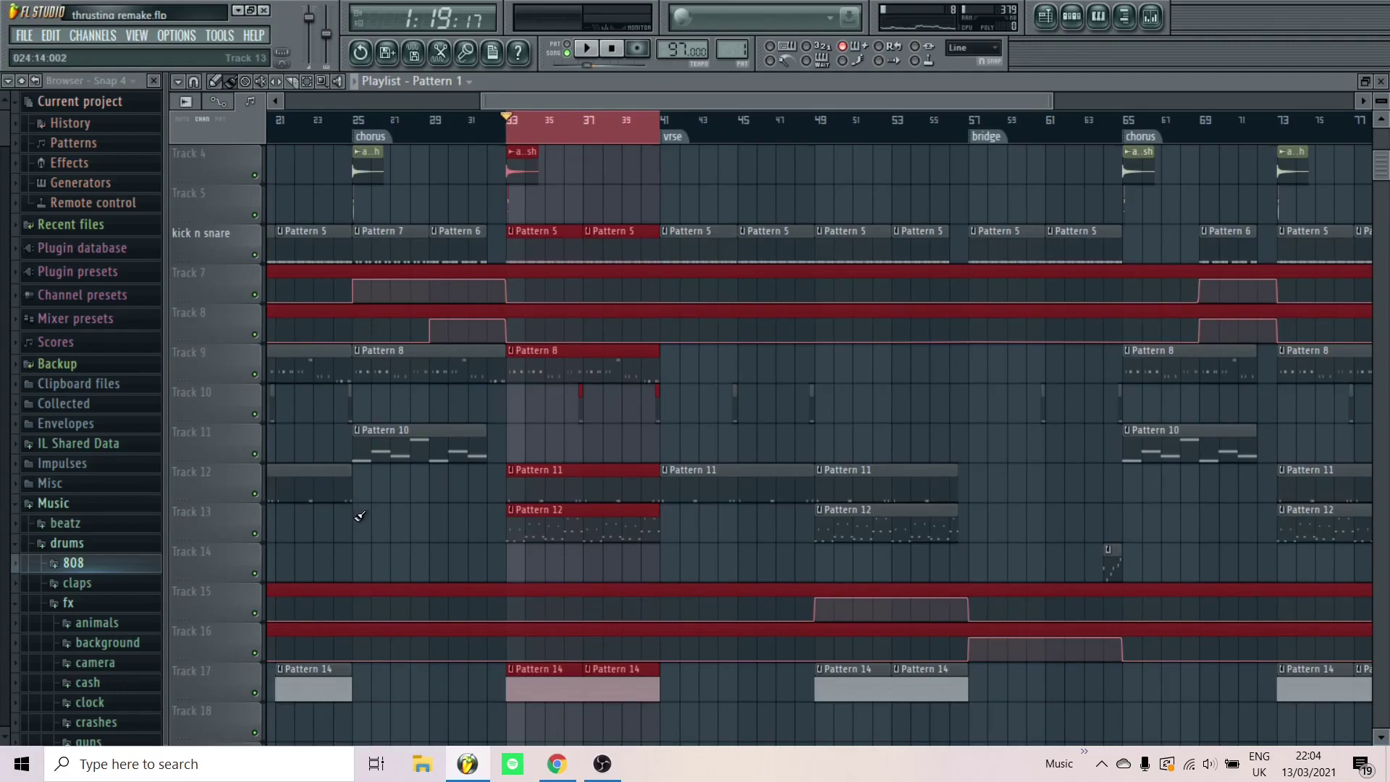
scroll(413, 524, "up", 2)
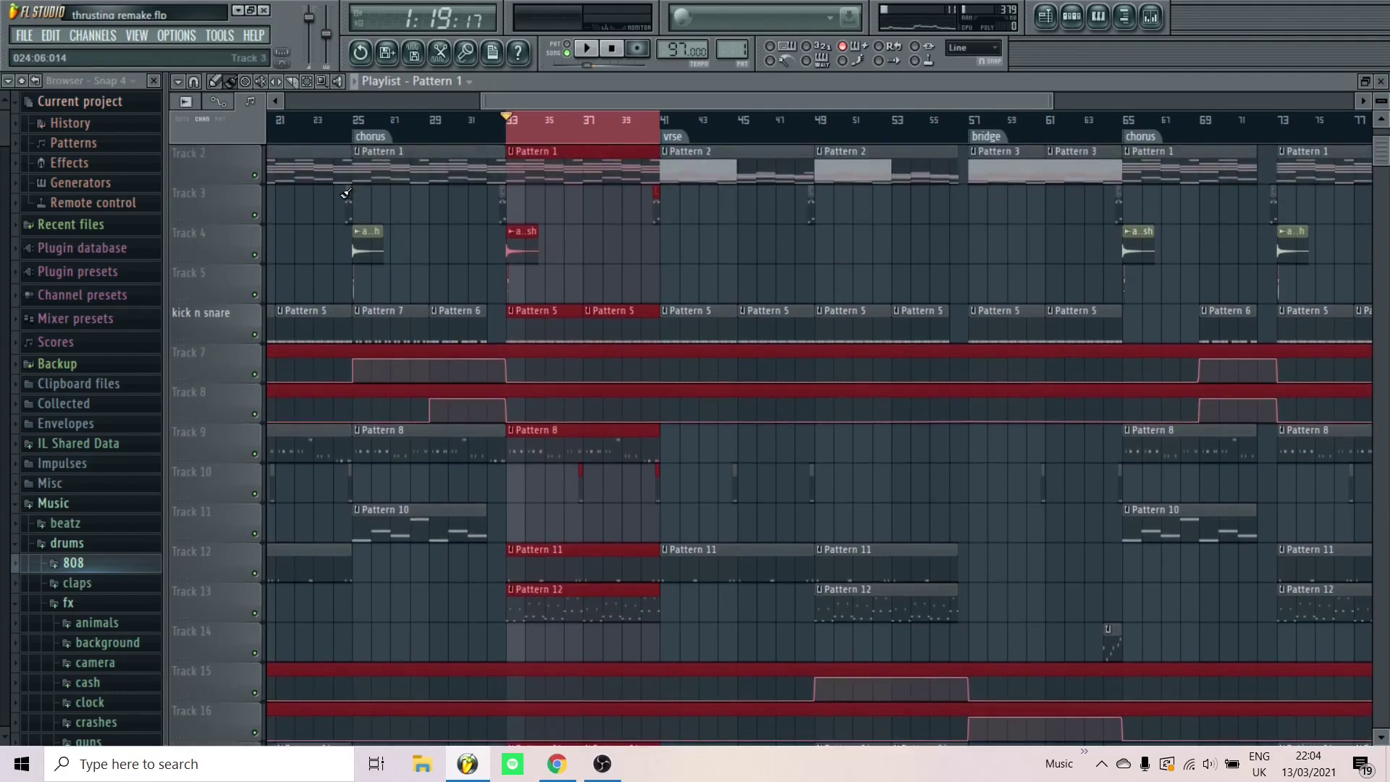
Select Pattern 12 and open its A_07_Sub_01_SP notes in the piano roll
left_click(729, 52)
left_click(767, 316)
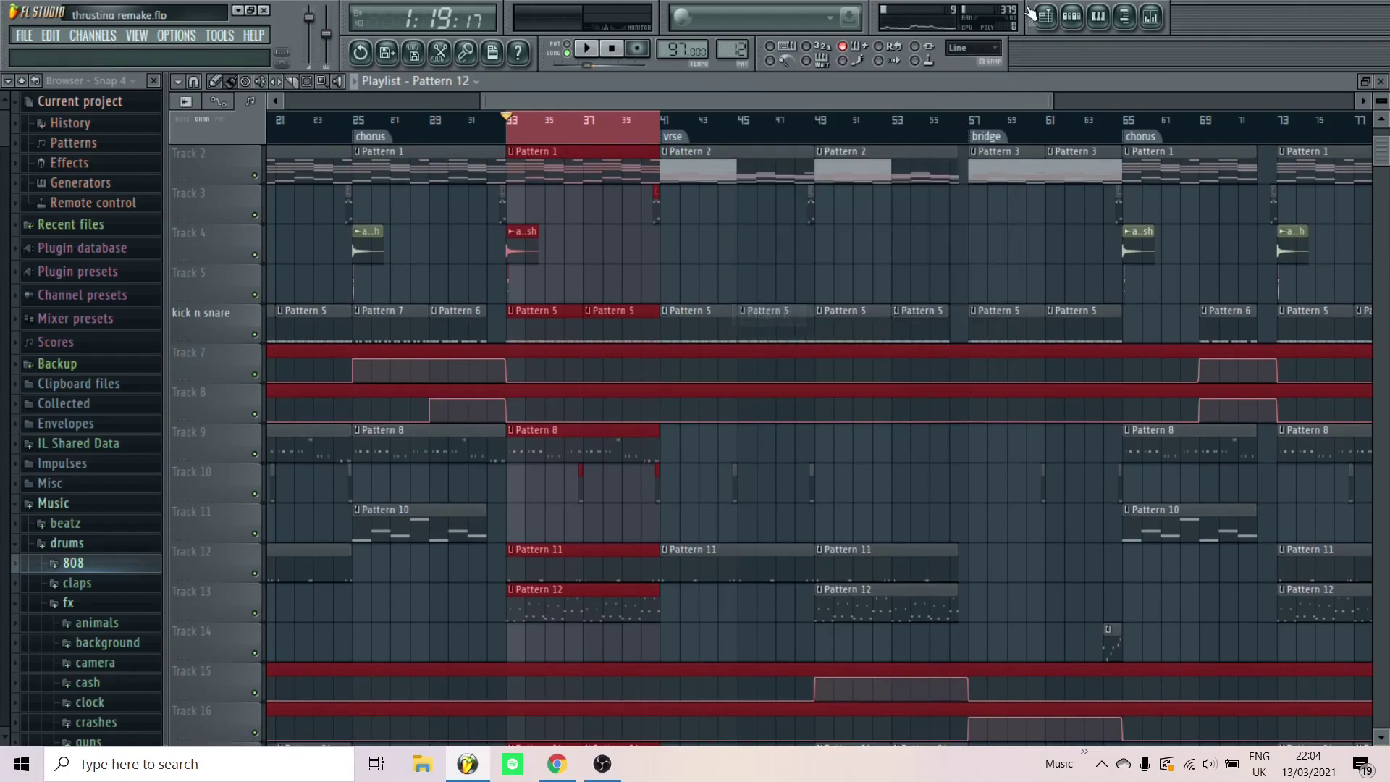
left_click(1071, 20)
left_click(510, 598)
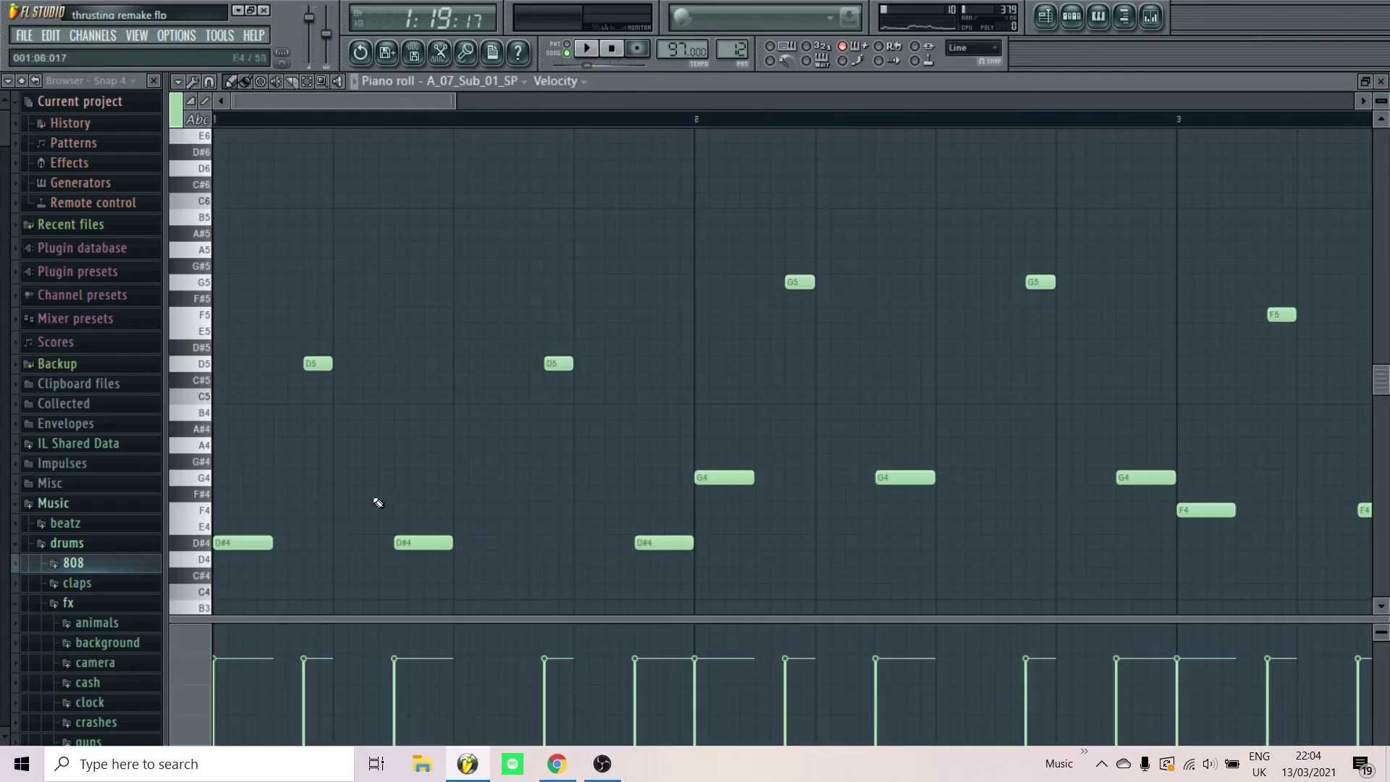
Play Pattern 12's sub line in pattern mode with all its notes in view, and stop playback
scroll(384, 503, "down", 5)
key("space")
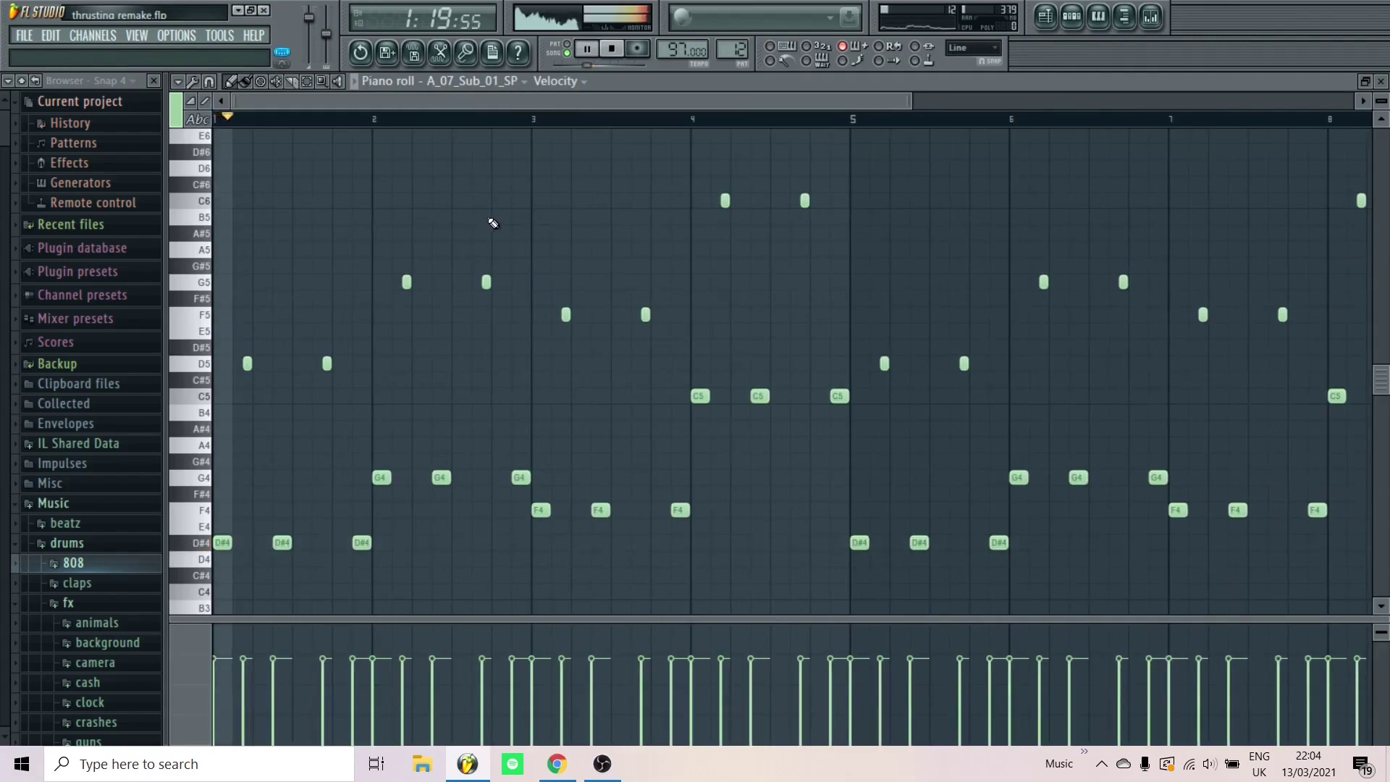
left_click(571, 49)
key("space")
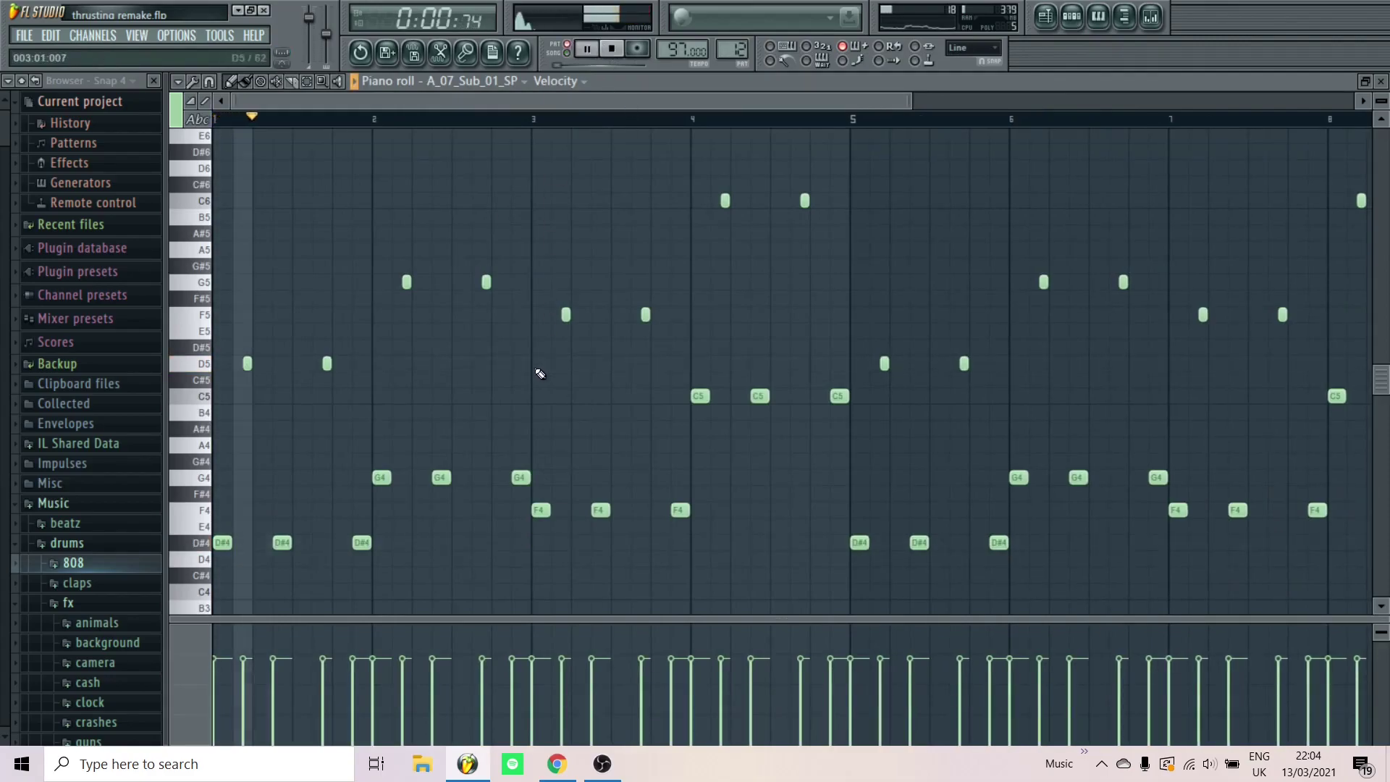
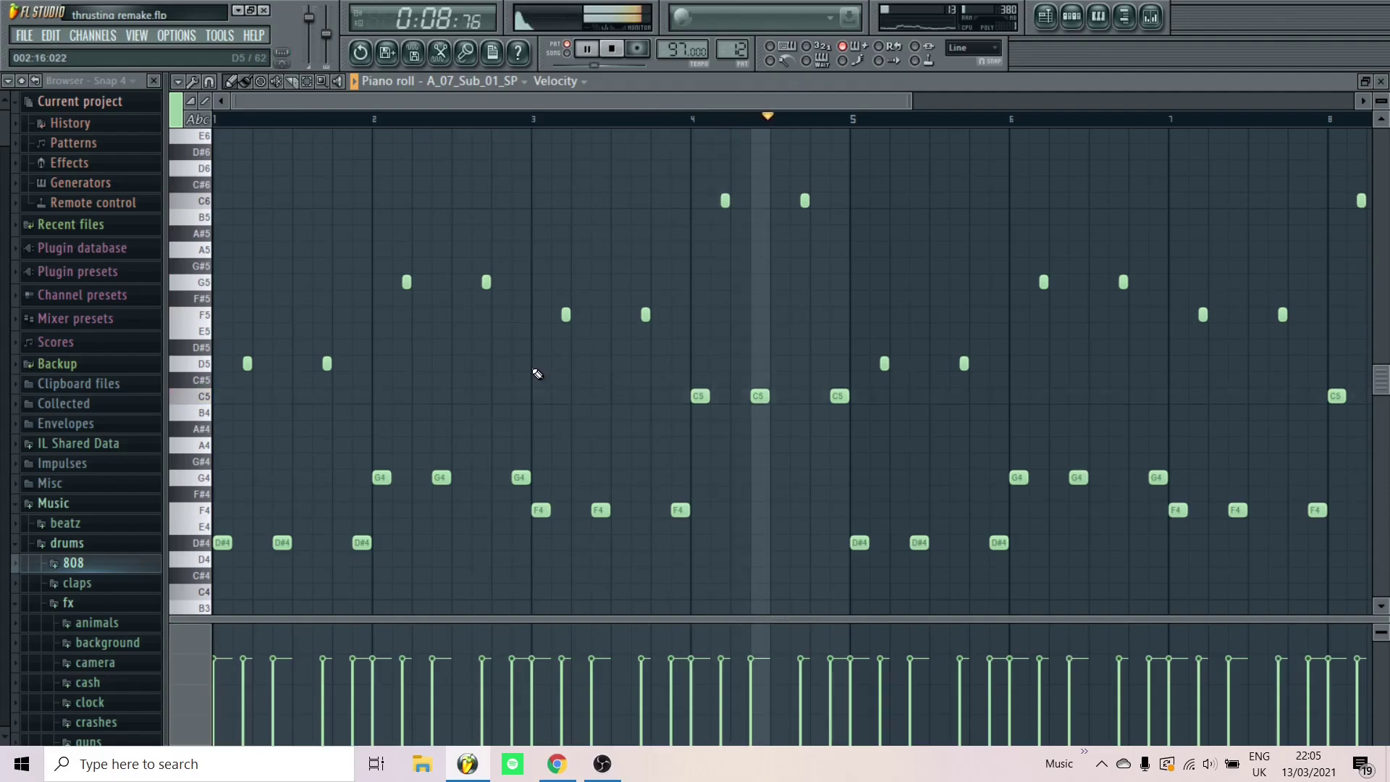
scroll(536, 373, "down", 2)
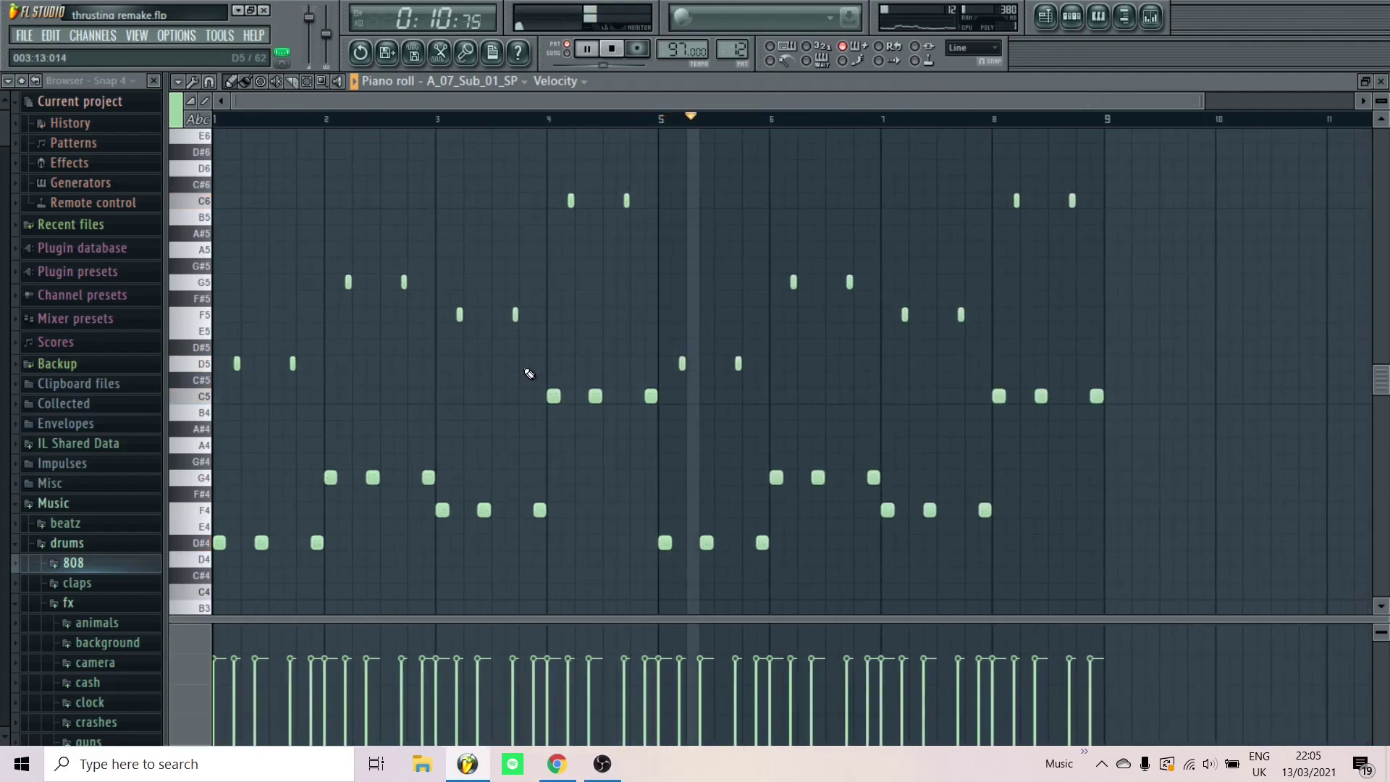
key("space")
Examine the first bar of the sub line and sound its D#4 and D5 notes on the piano keys
scroll(232, 518, "up", 5)
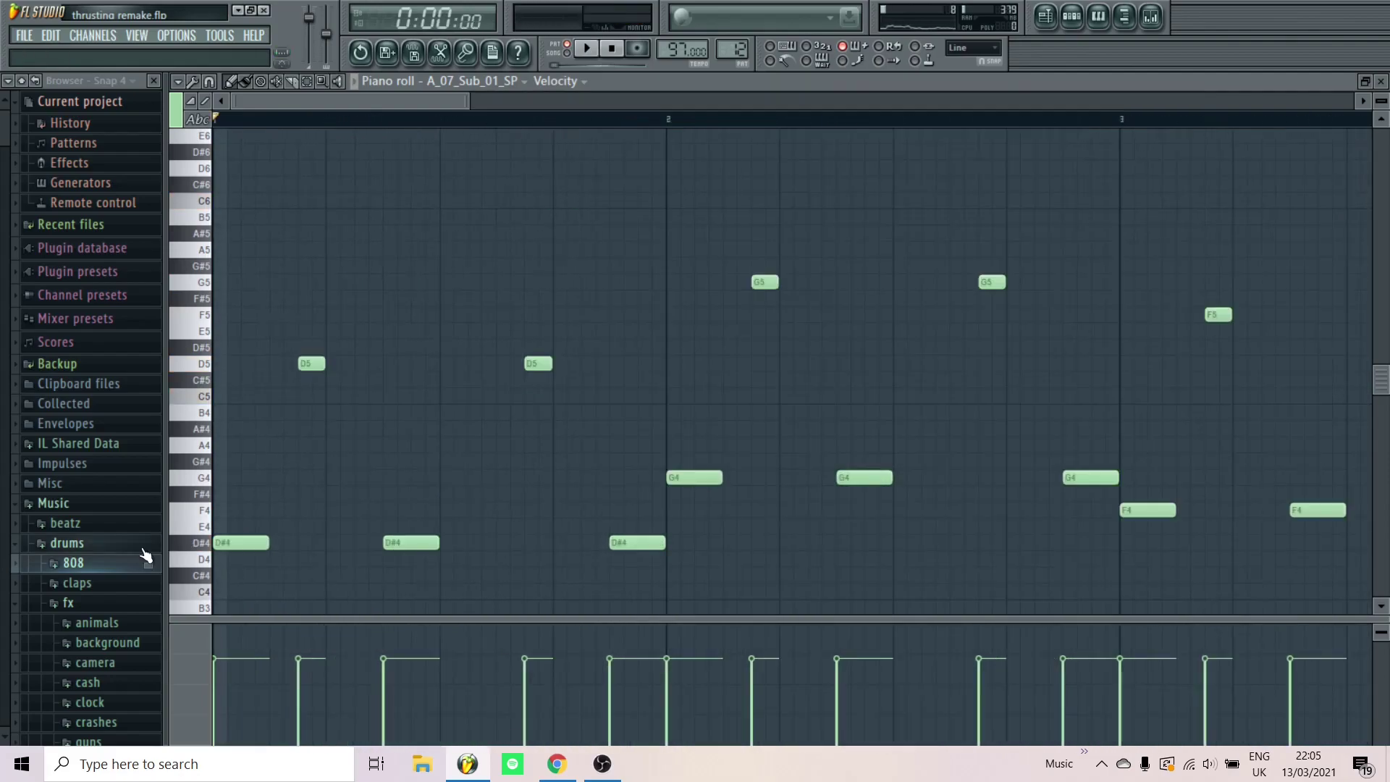
scroll(210, 529, "down", 2)
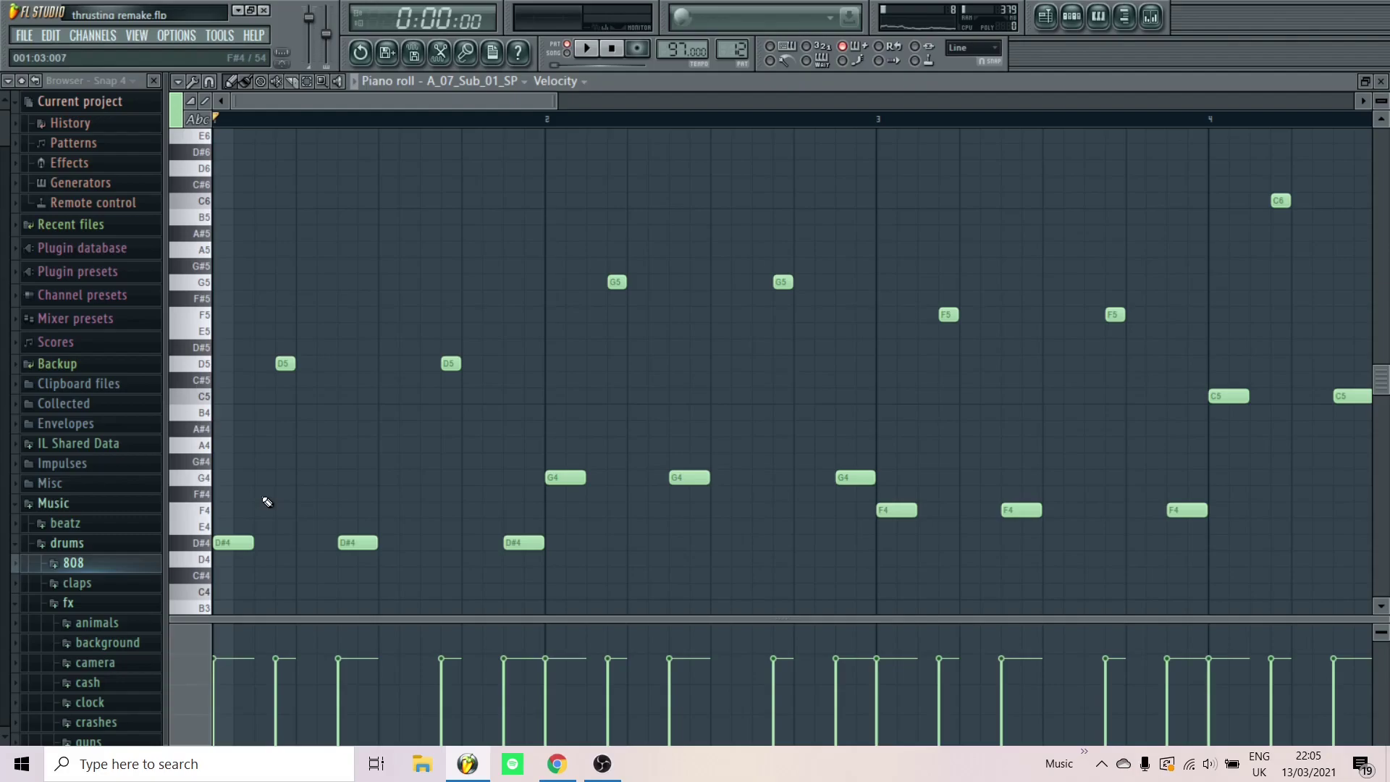
scroll(249, 497, "down", 3)
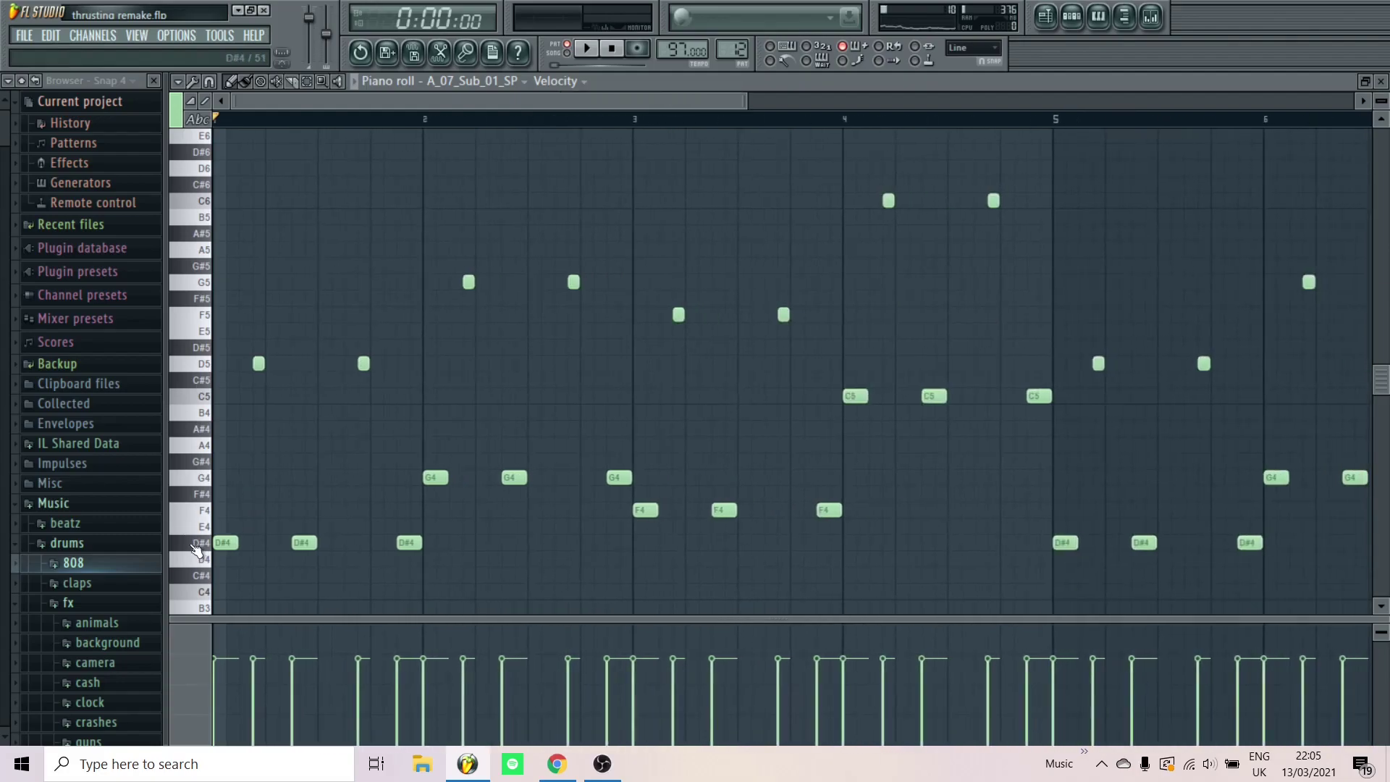
left_click(200, 549)
scroll(203, 371, "up", 3)
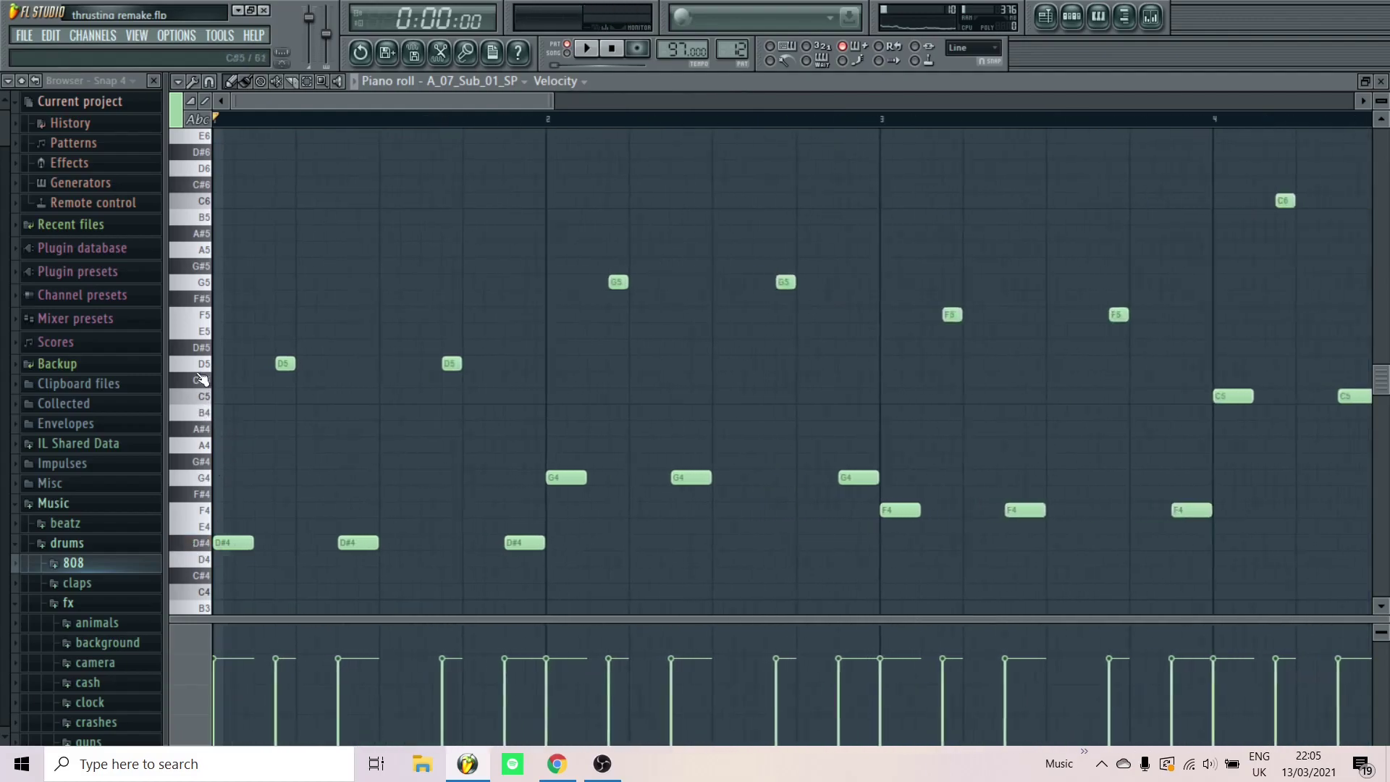
left_click(200, 367)
left_click(201, 366)
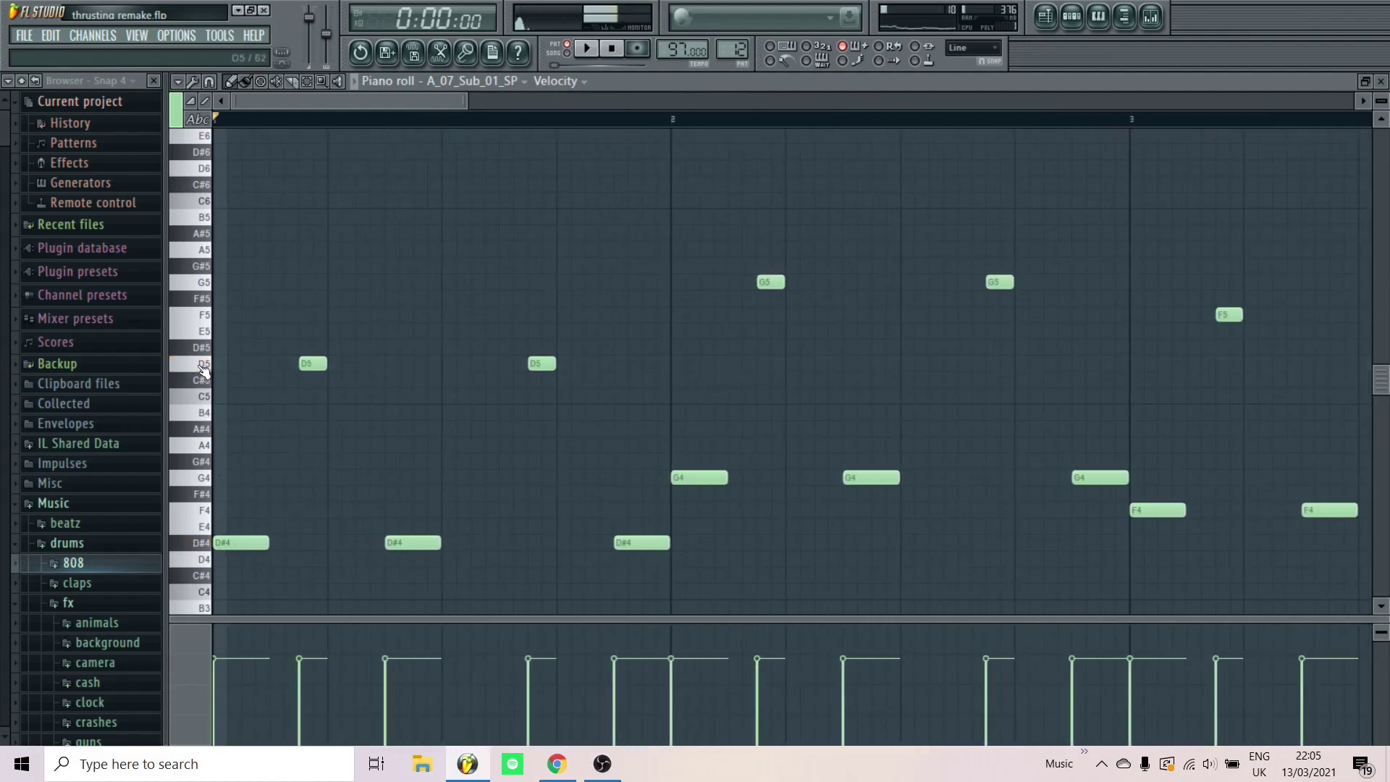
Examine the second bar of the sub line and sound its G4 and G5 notes on the piano keys
key("Page_Down")
key("Page_Down")
scroll(381, 478, "up", 2)
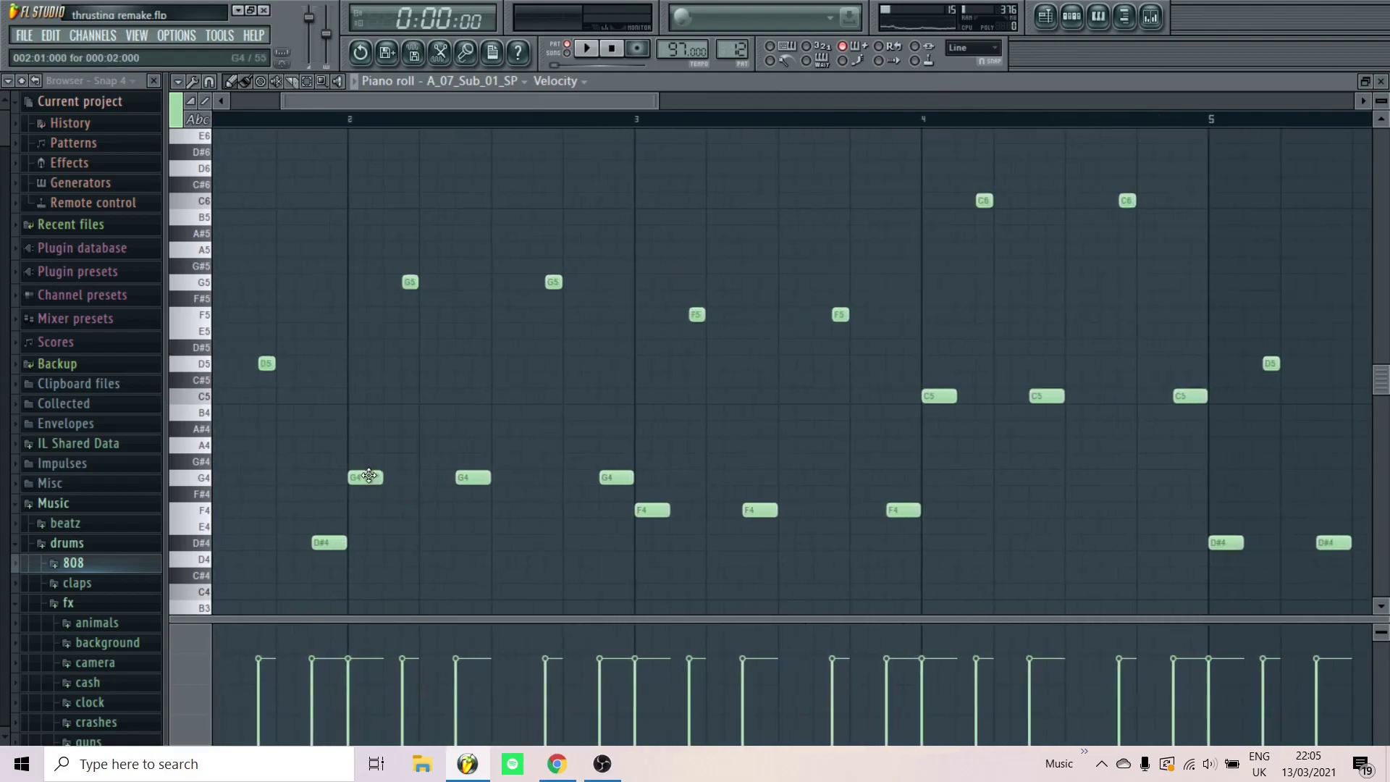
left_click(203, 482)
double_click(210, 282)
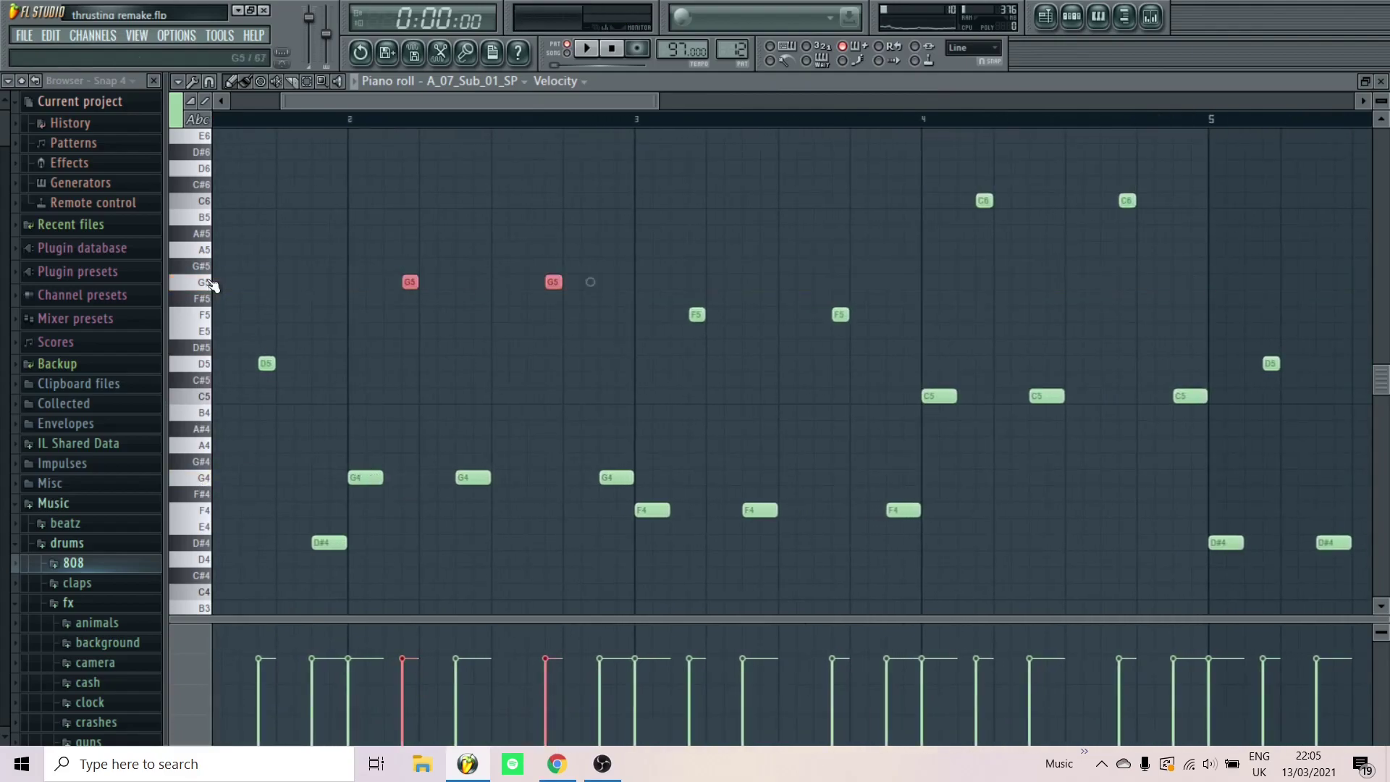
Examine the third and fourth bars of the sub line, sound the C6 note, and return to the playlist
scroll(342, 324, "up", 4)
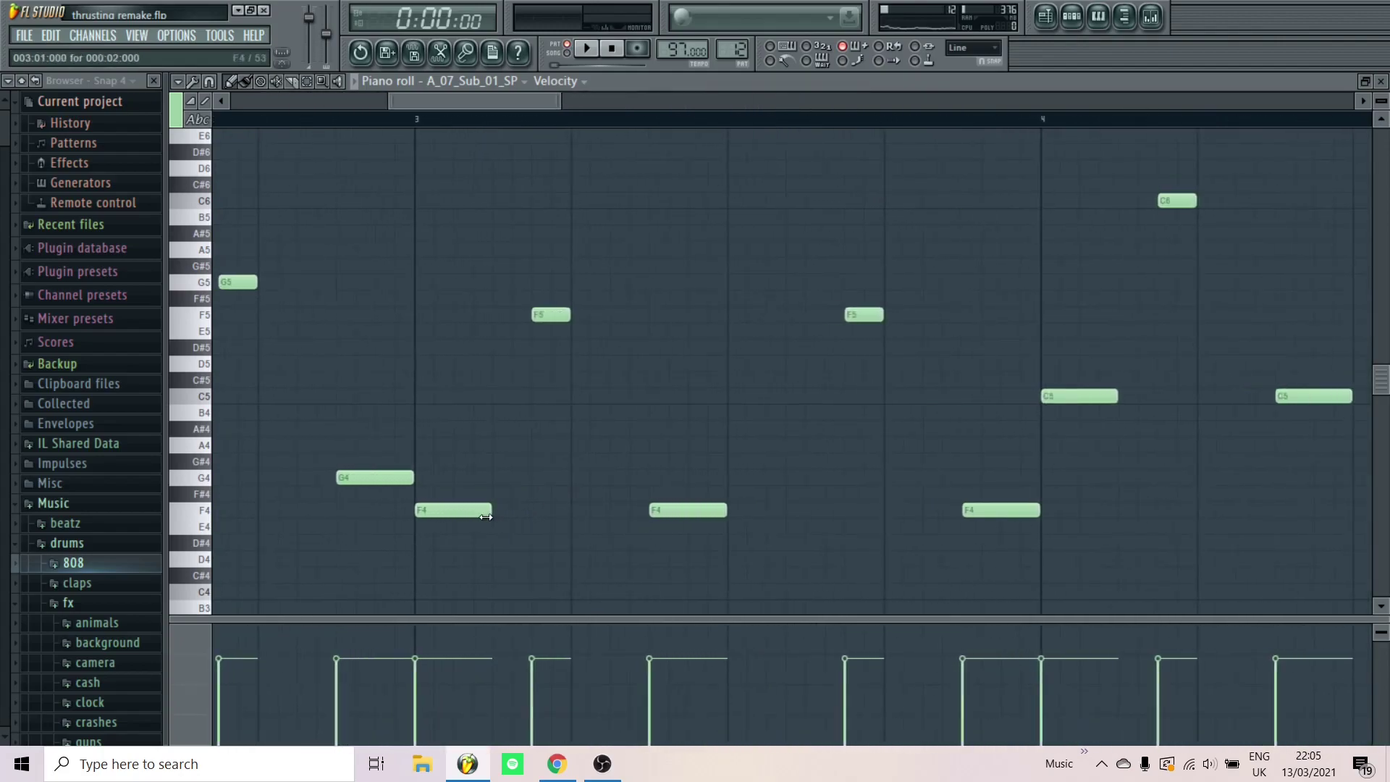
scroll(314, 357, "down", 3)
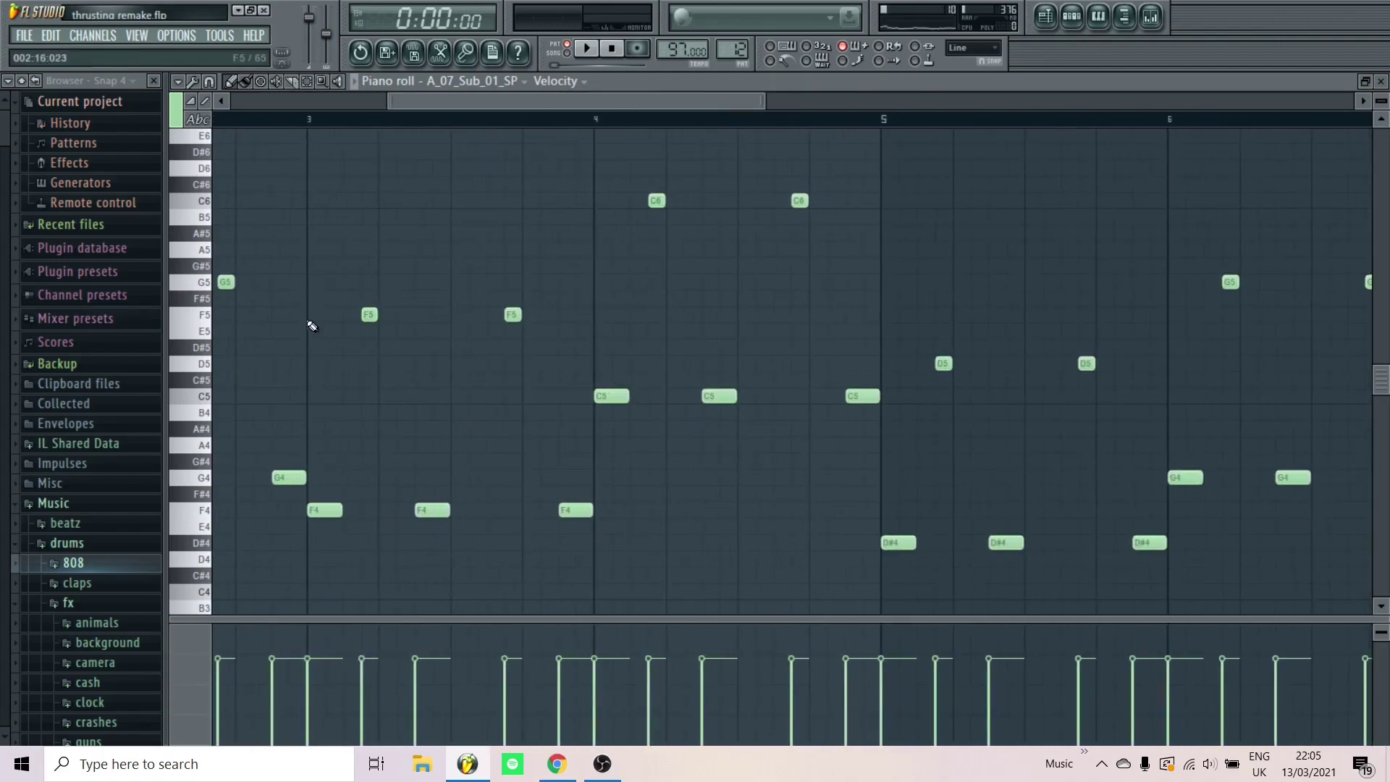
scroll(711, 232, "up", 2)
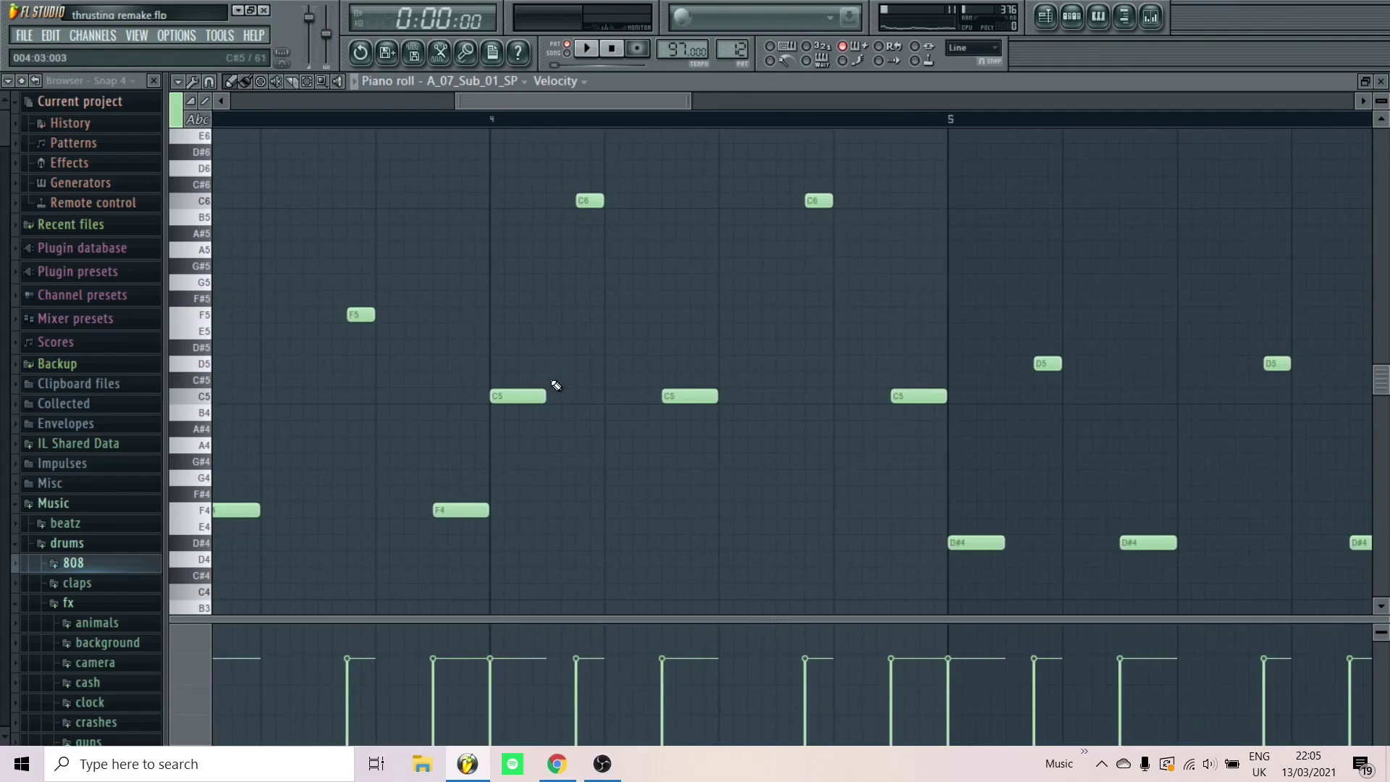
scroll(332, 205, "down", 4)
left_click(213, 201)
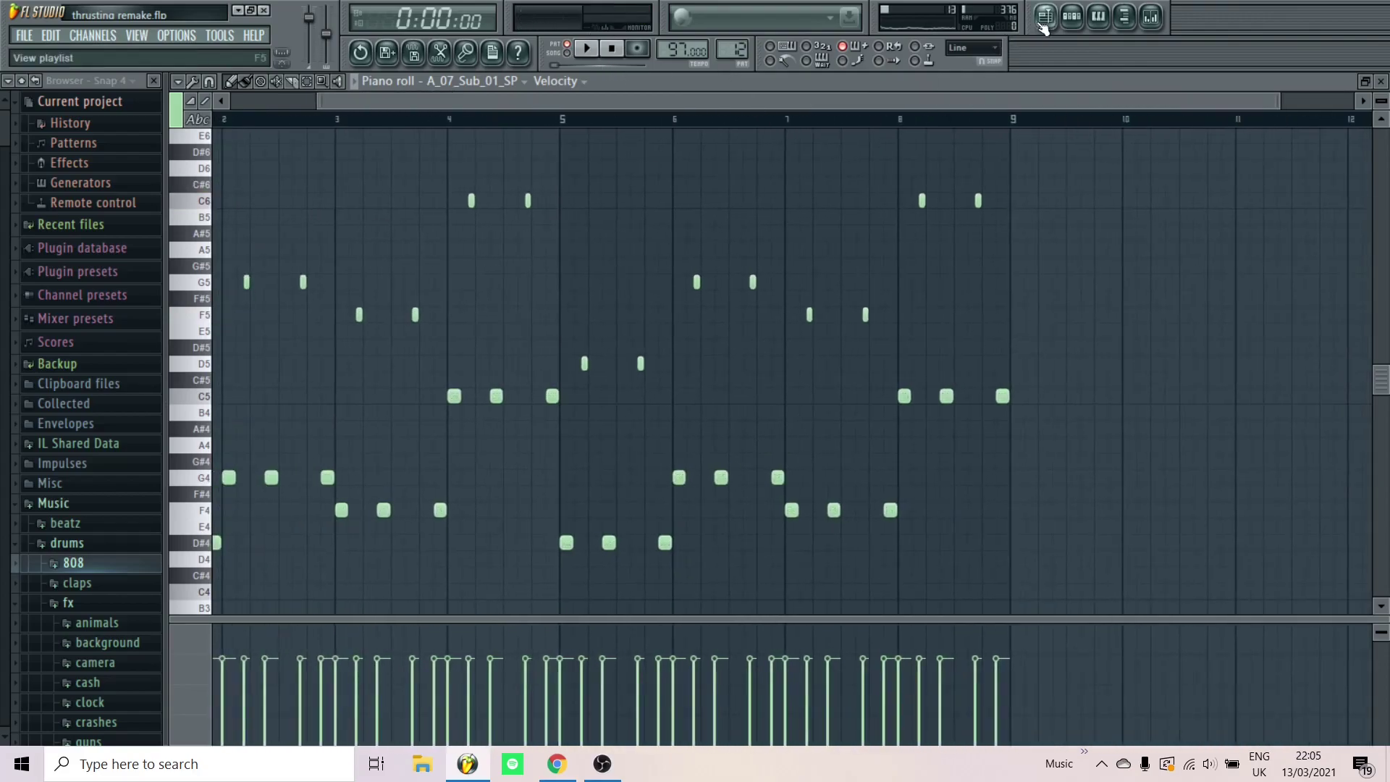
key("F5")
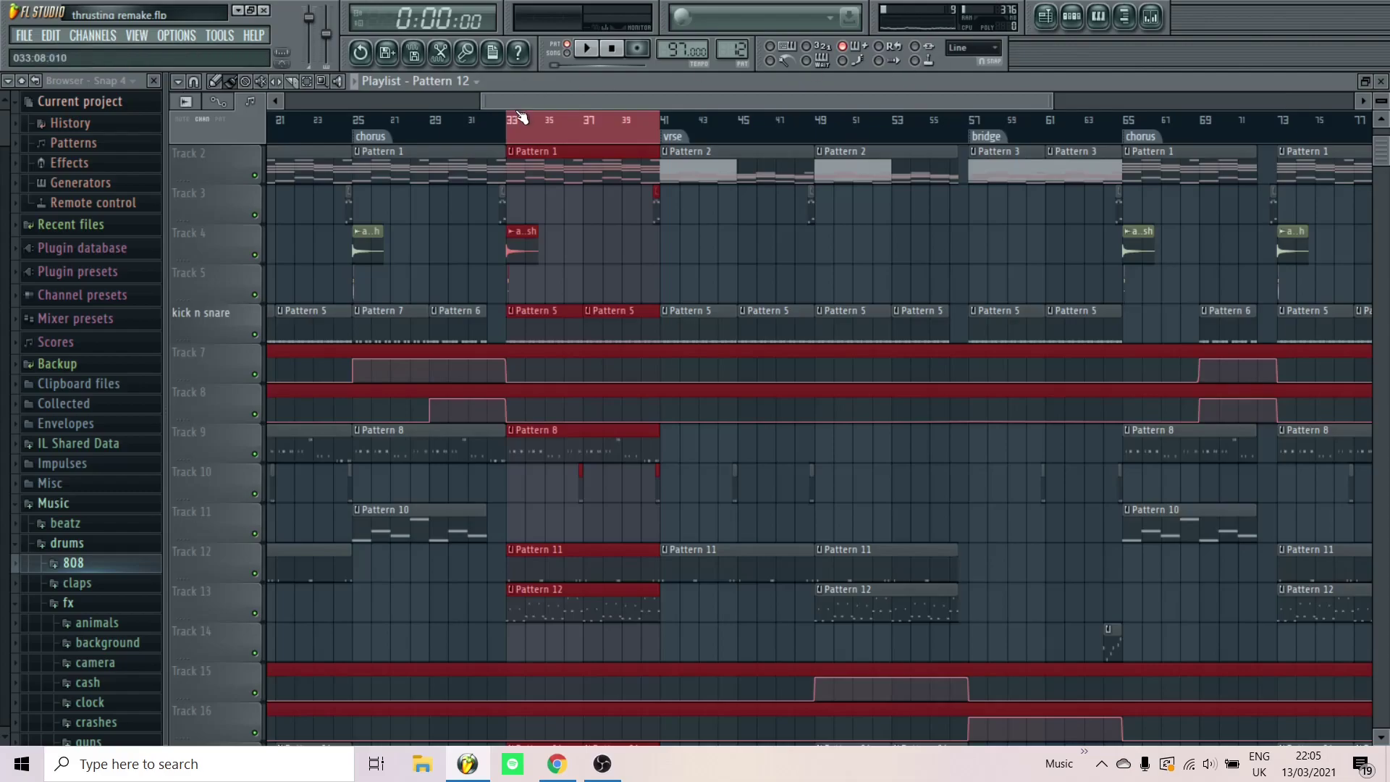
Play the selected section from bar 33 to 41 in song mode while viewing its clips within the arrangement
left_click(571, 55)
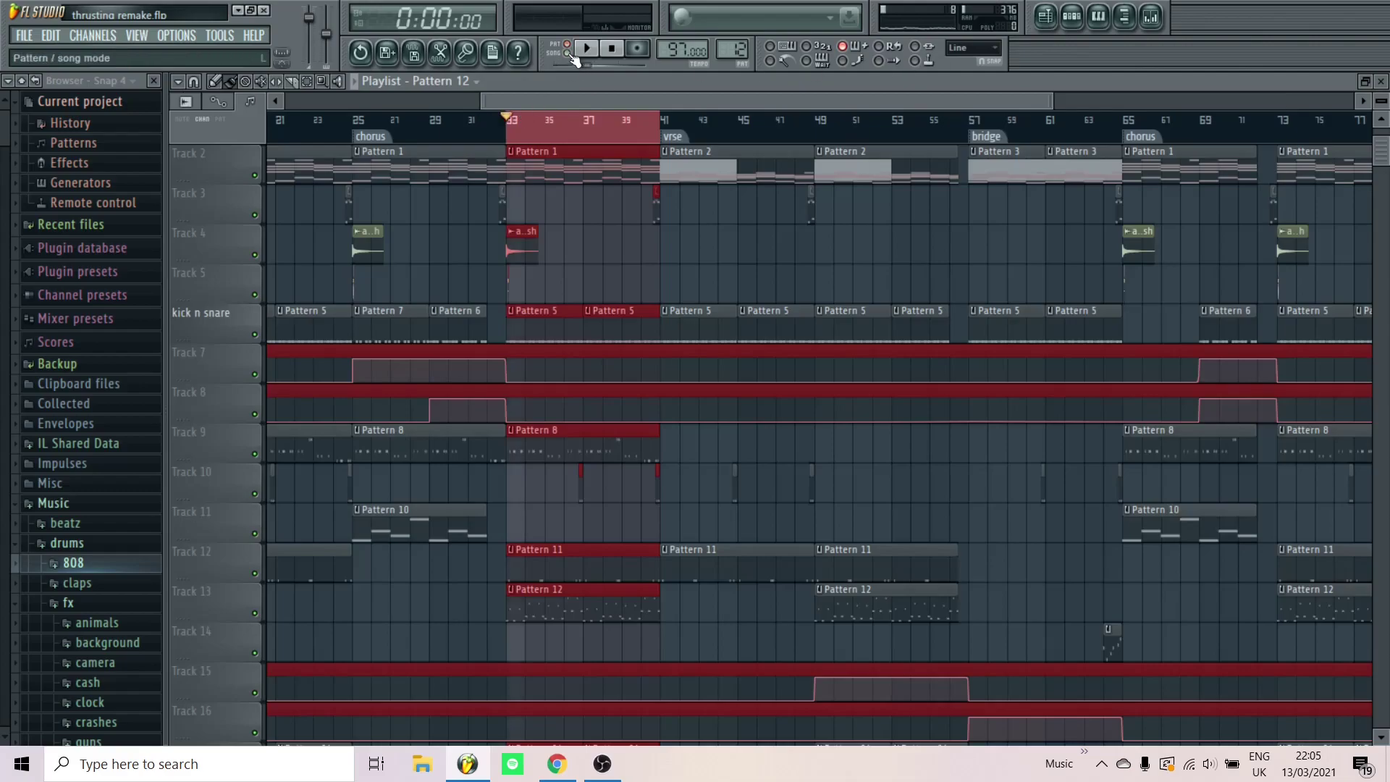
key("space")
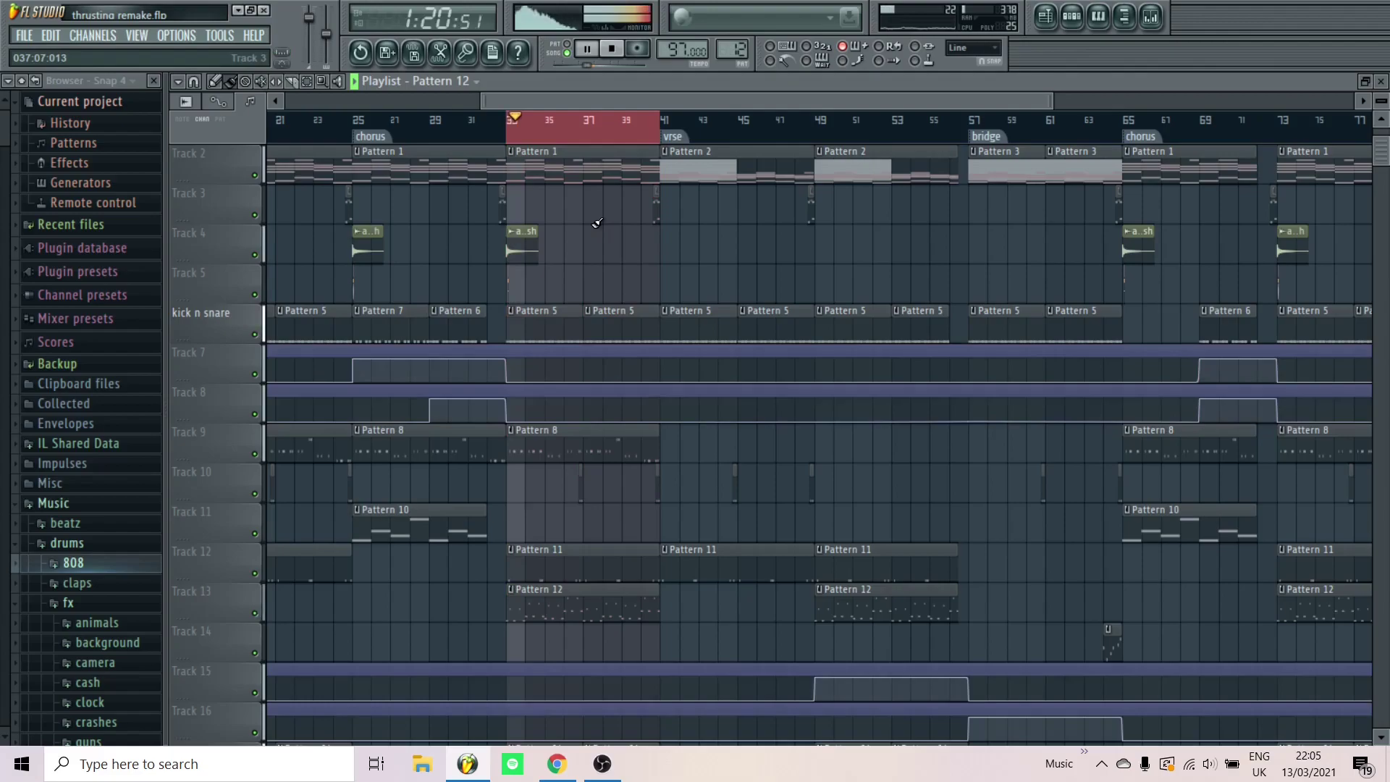
scroll(601, 246, "up", 4)
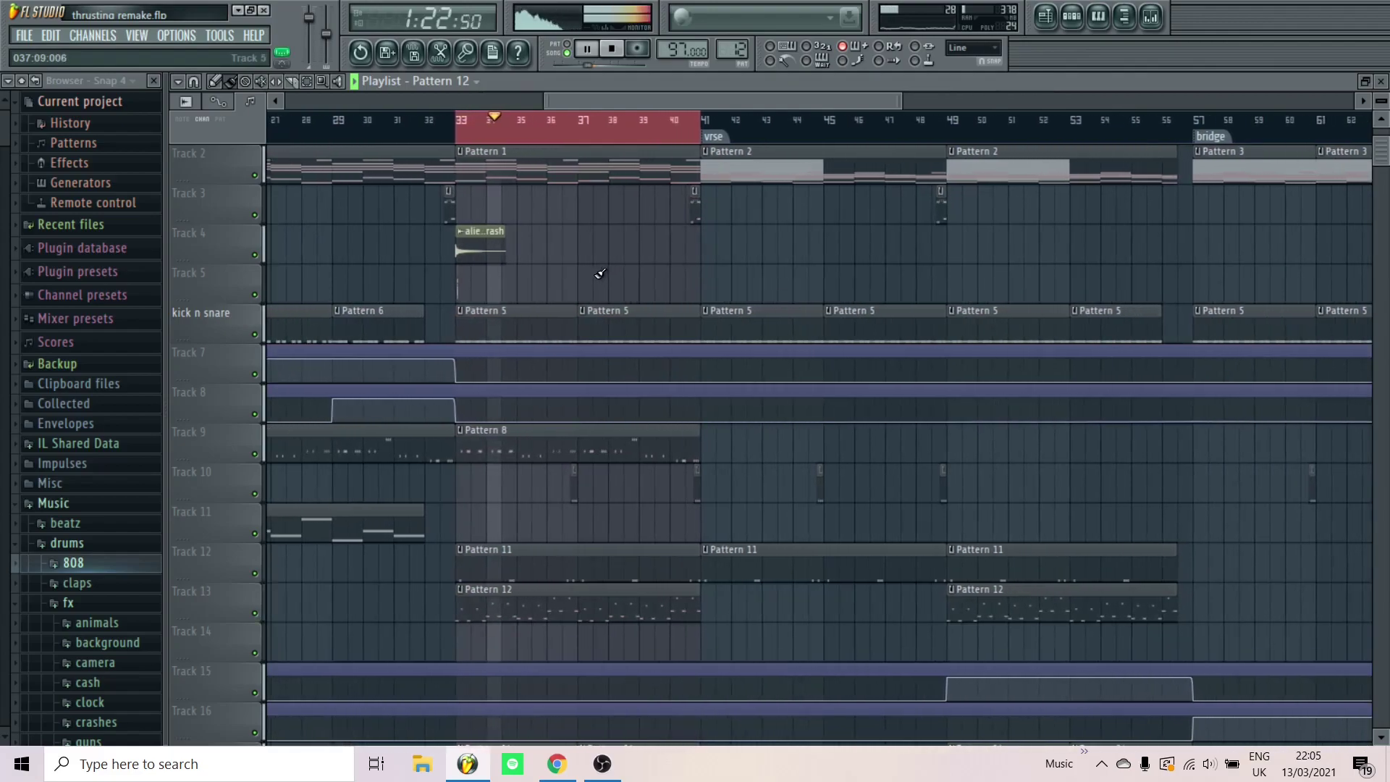
scroll(601, 274, "up", 2)
scroll(601, 274, "down", 3)
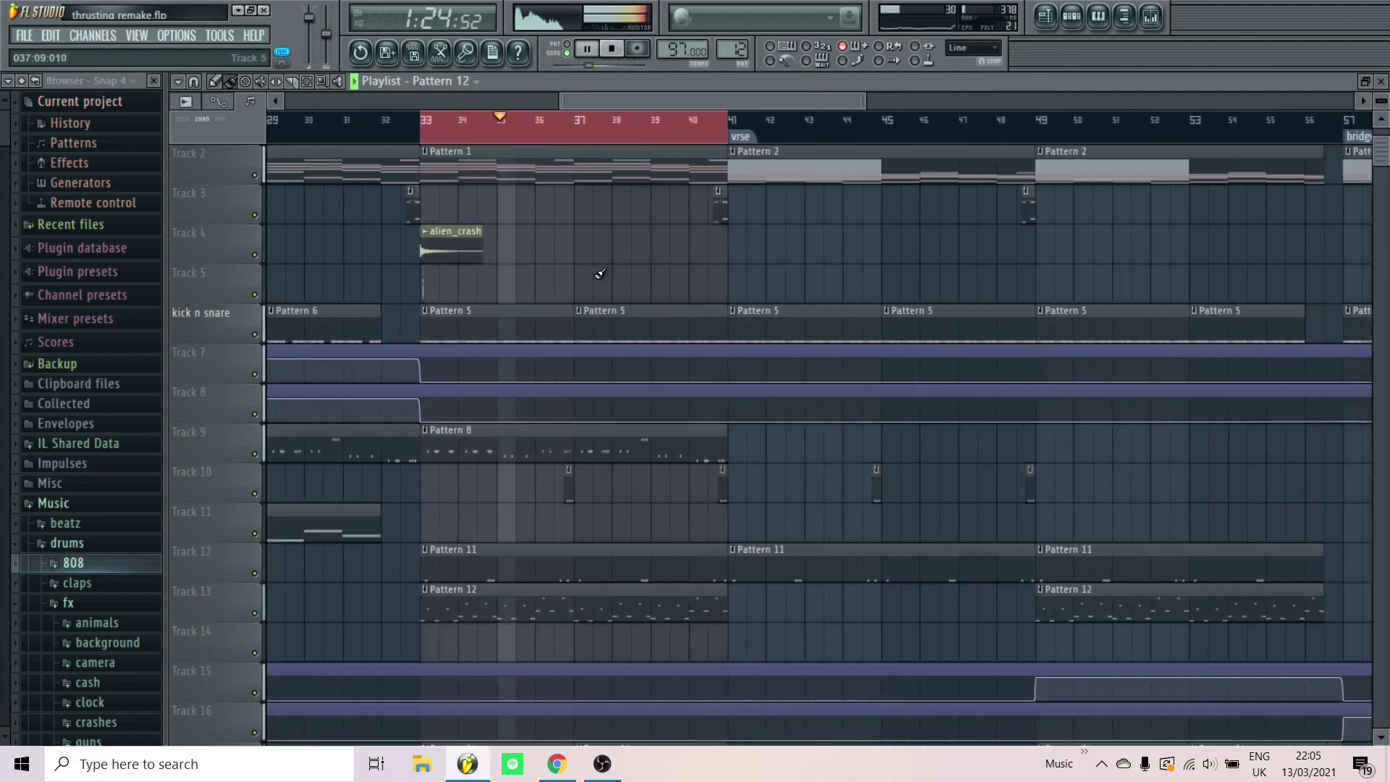
scroll(601, 274, "down", 4)
scroll(594, 274, "down", 2)
scroll(594, 275, "up", 3)
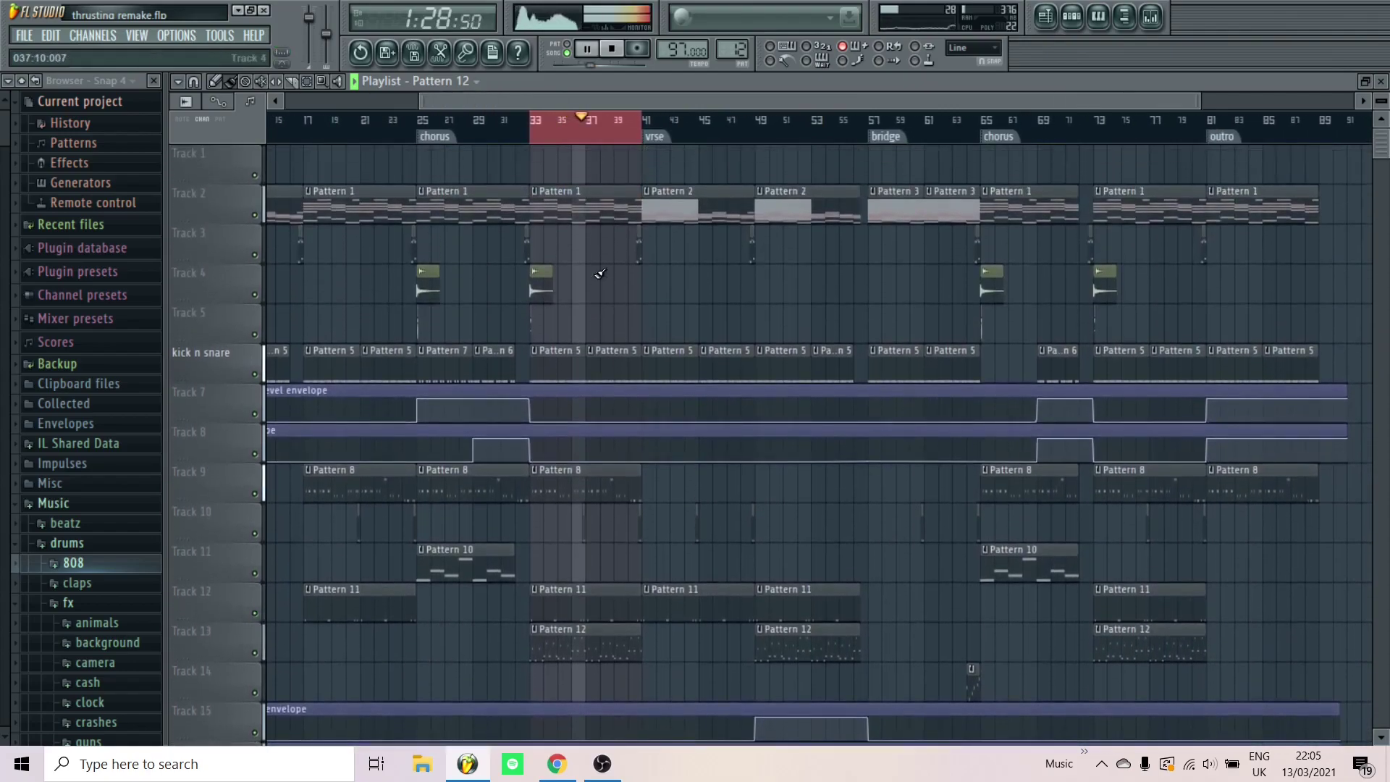
Listen to the rest of bars 33 to 41 while viewing the playlist tracks, and stop playback
scroll(598, 282, "down", 1)
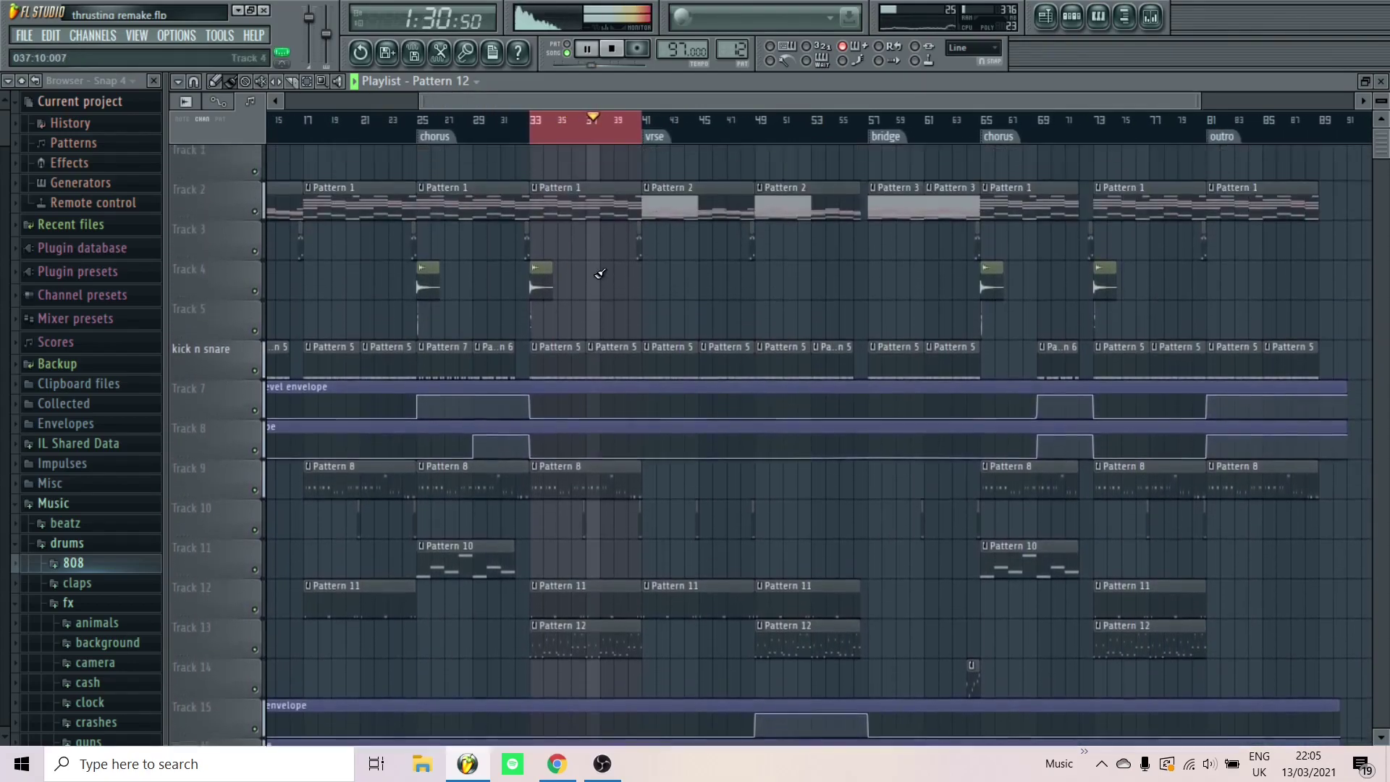
scroll(593, 274, "up", 3)
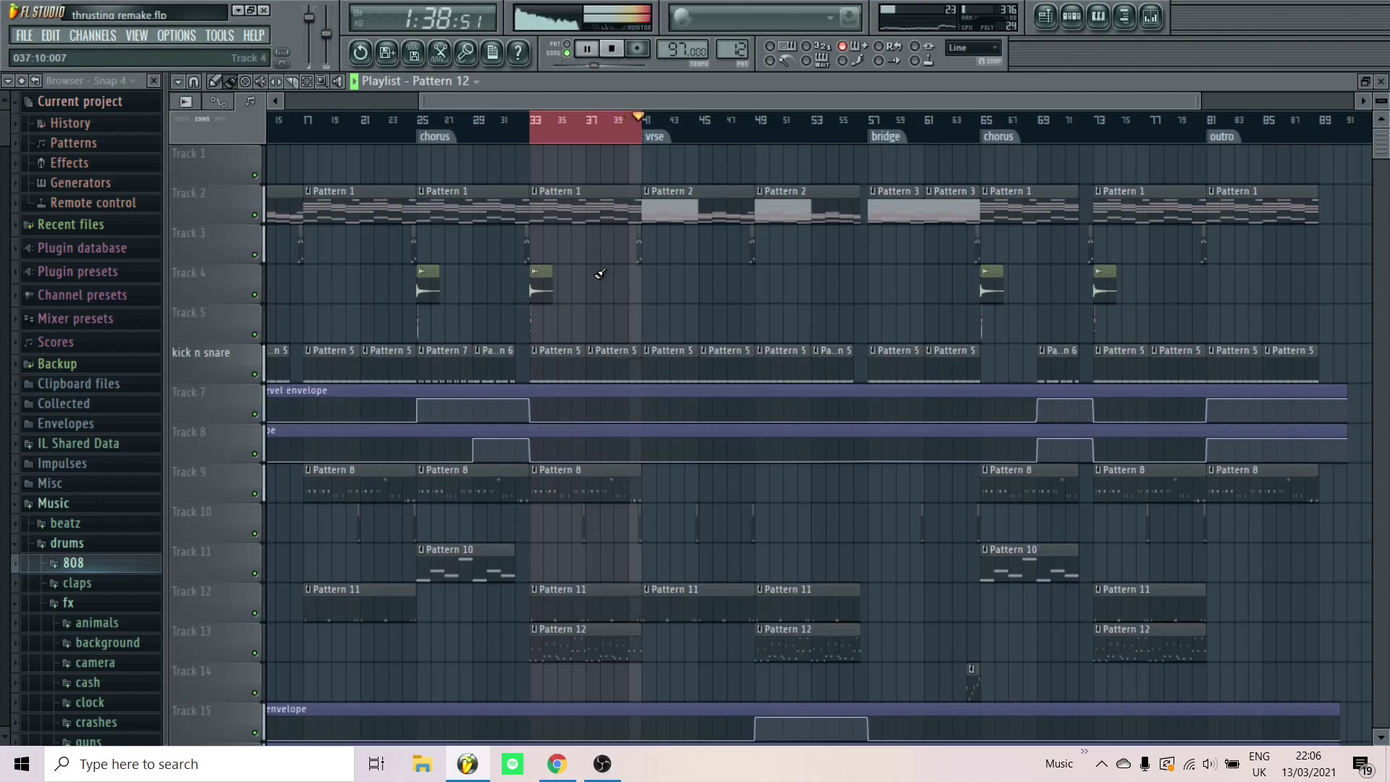
key("space")
Select bars 41 to 49 of the second verse on the playlist timeline
scroll(587, 134, "up", 5)
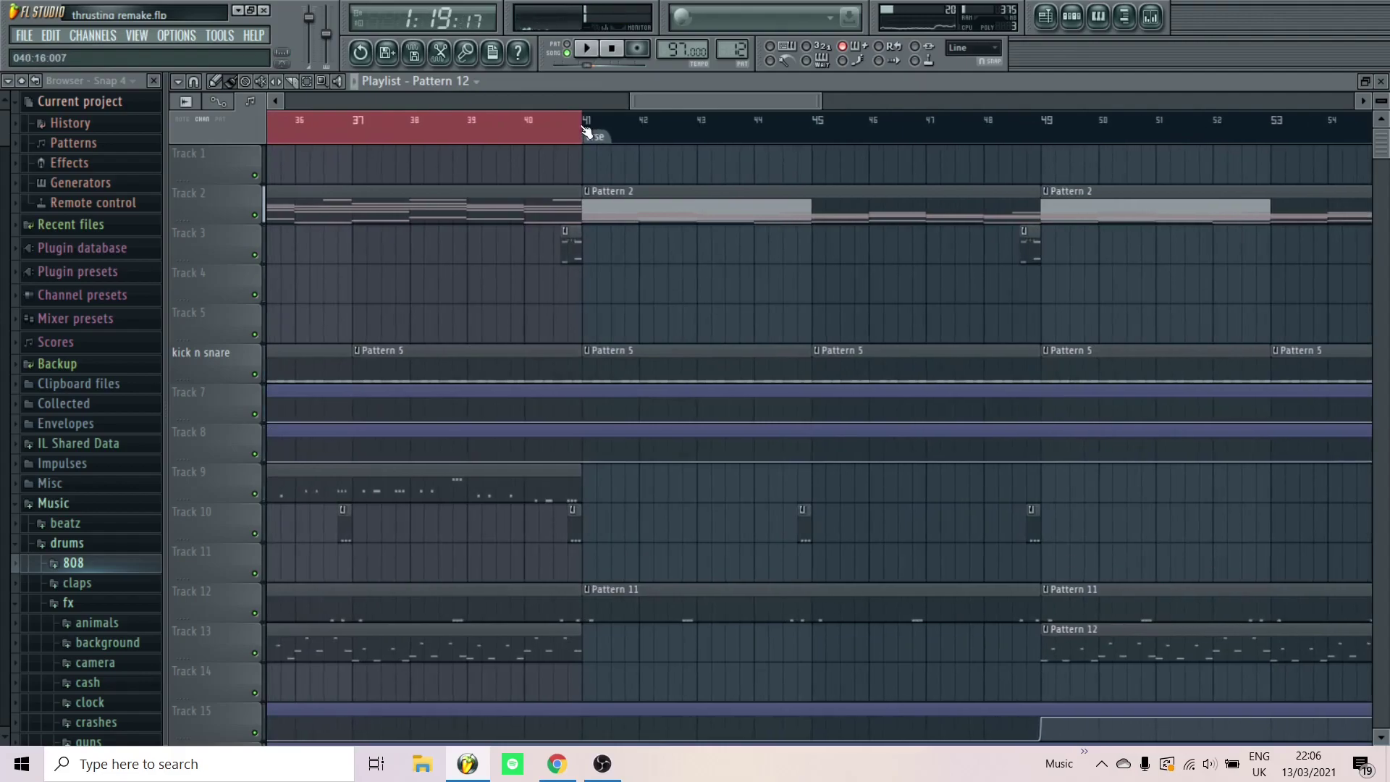
scroll(587, 133, "down", 4)
left_click_drag(587, 127, 801, 139)
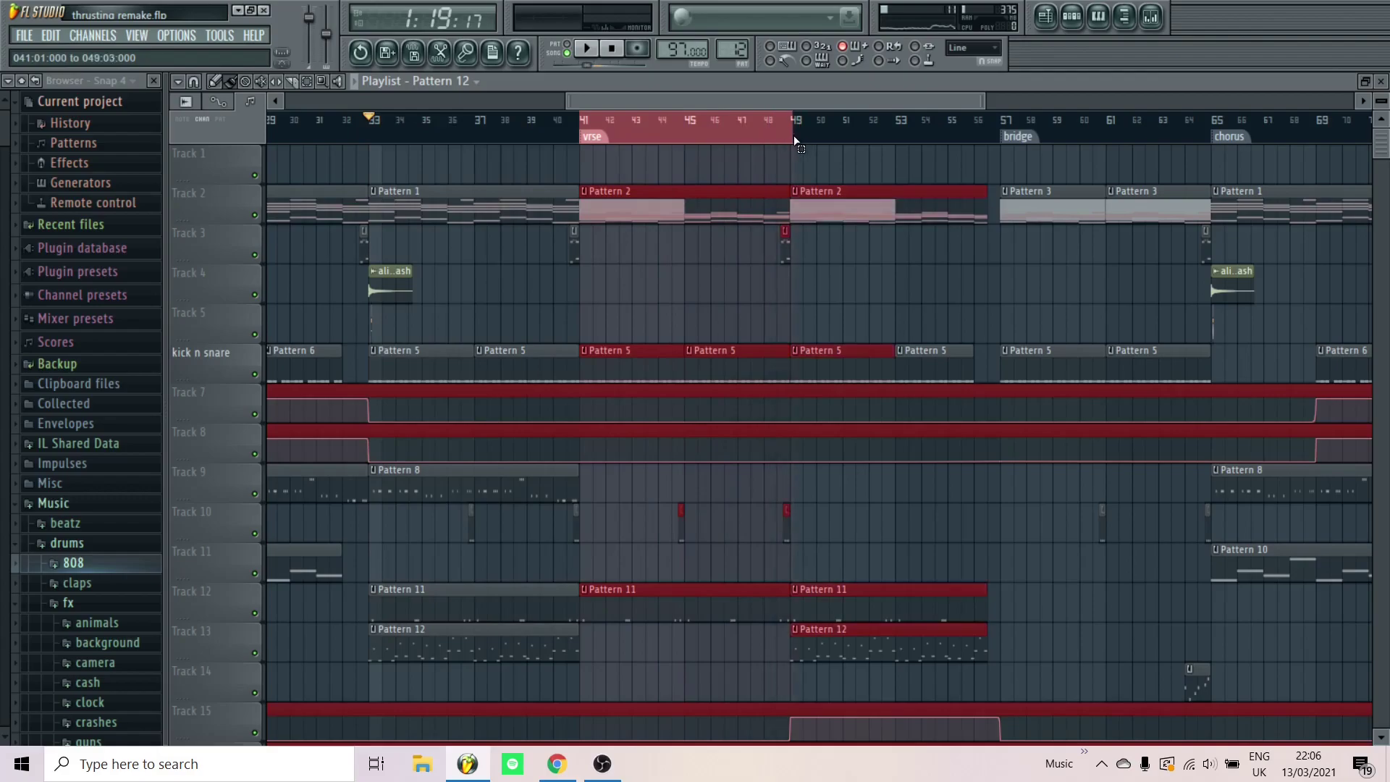
scroll(593, 277, "up", 3)
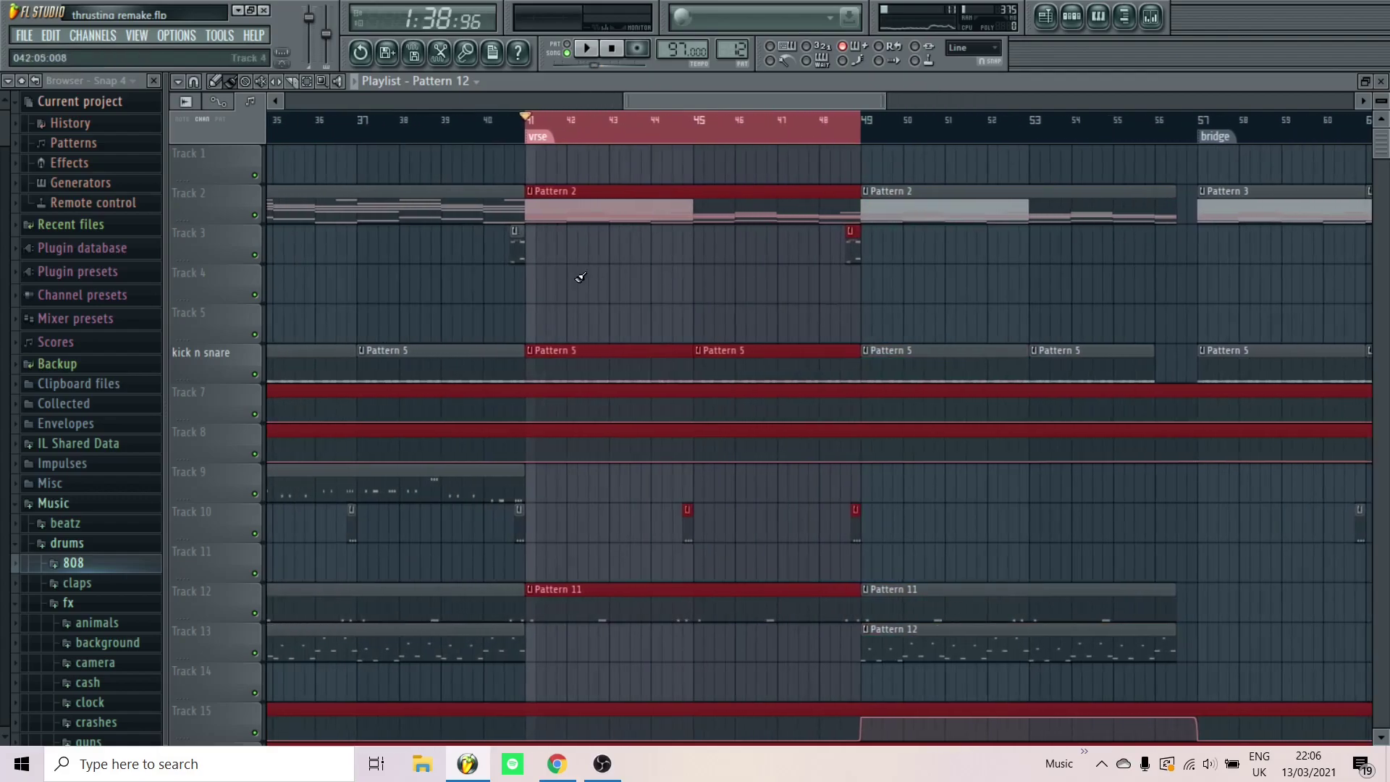
Examine which clips the second verse uses on each track and compare them with the first verse and the post-chorus section
scroll(558, 305, "down", 5)
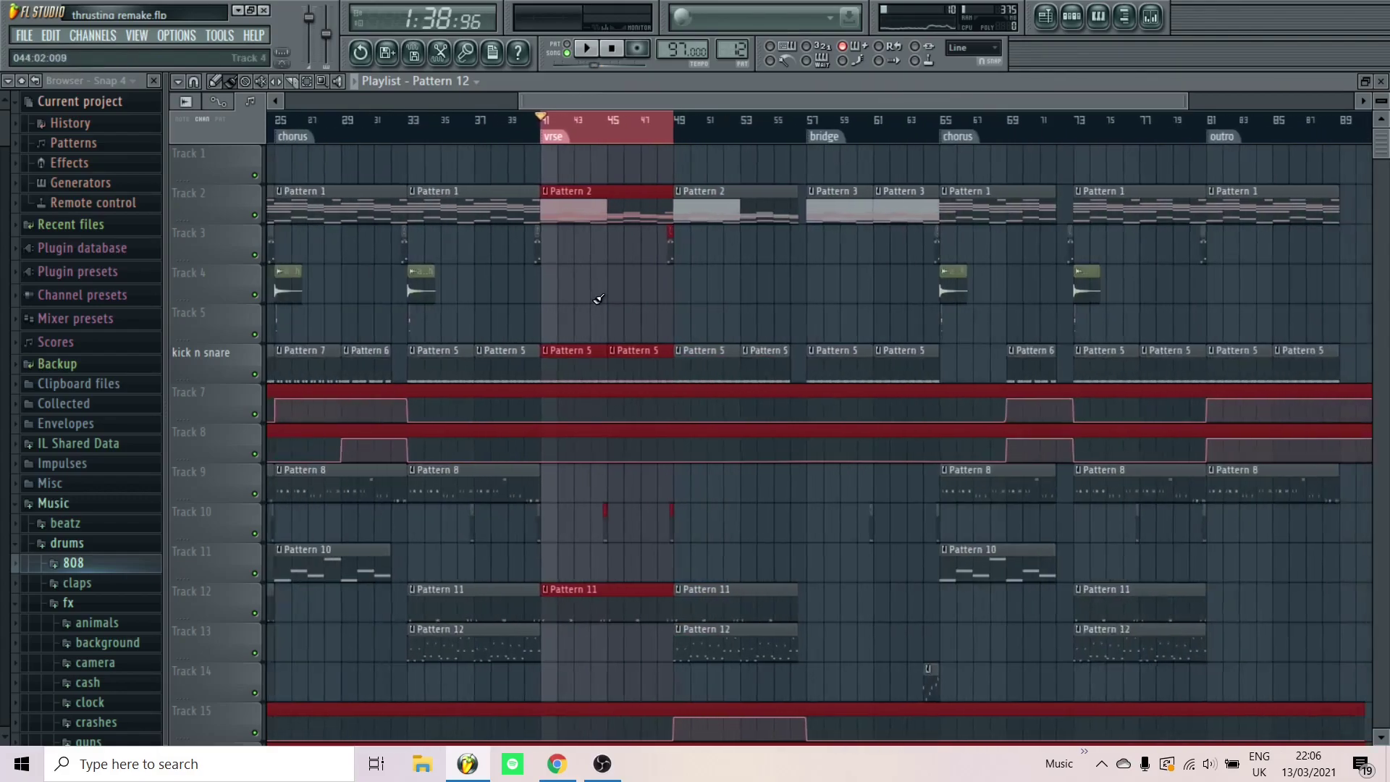
scroll(387, 213, "up", 3)
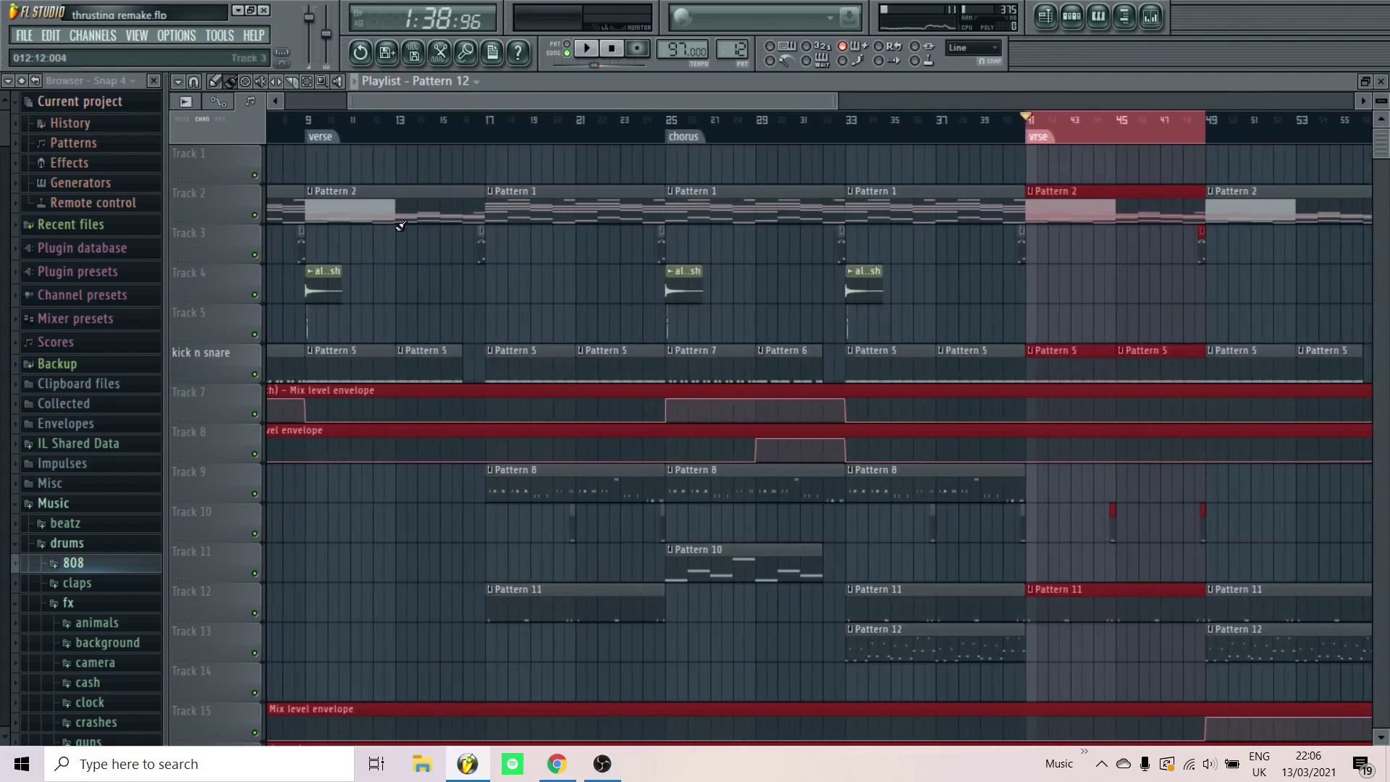
scroll(391, 194, "down", 3)
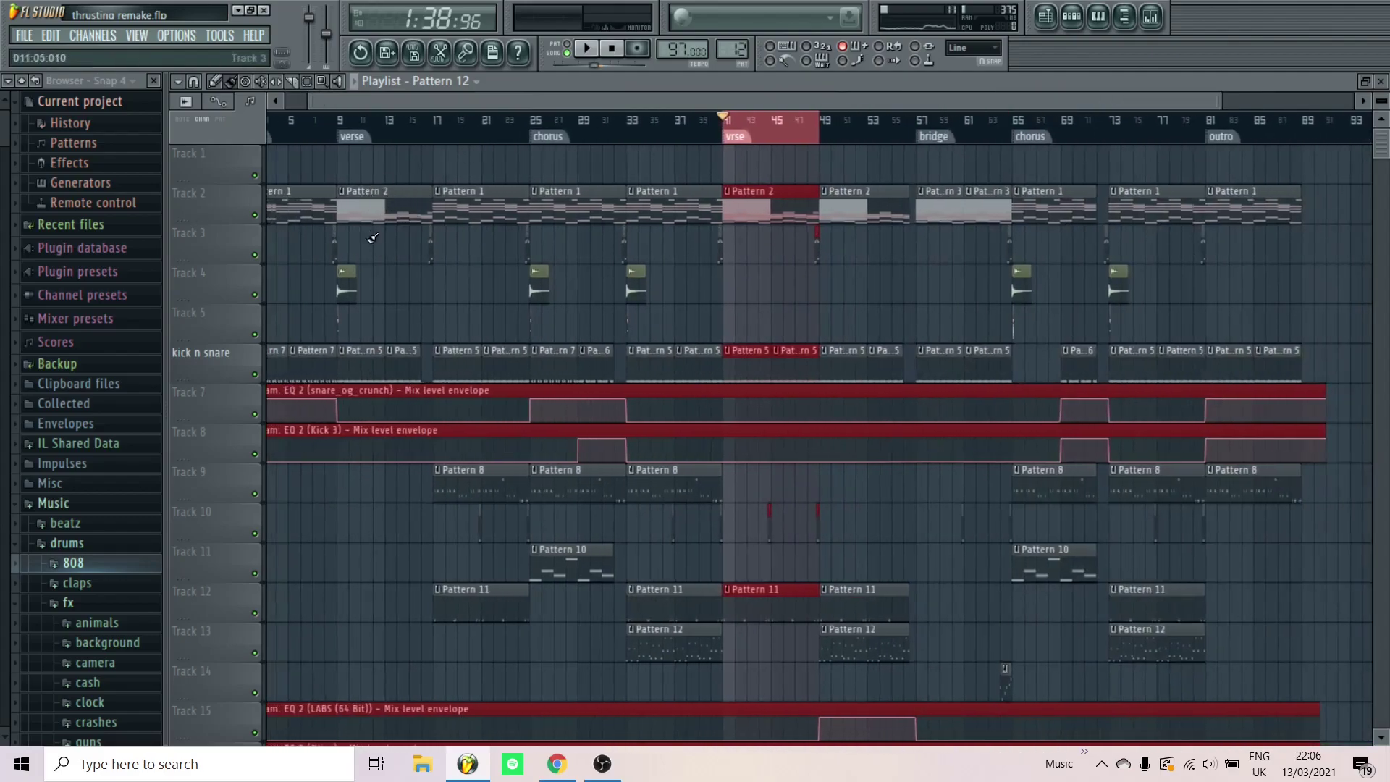
scroll(826, 286, "up", 5)
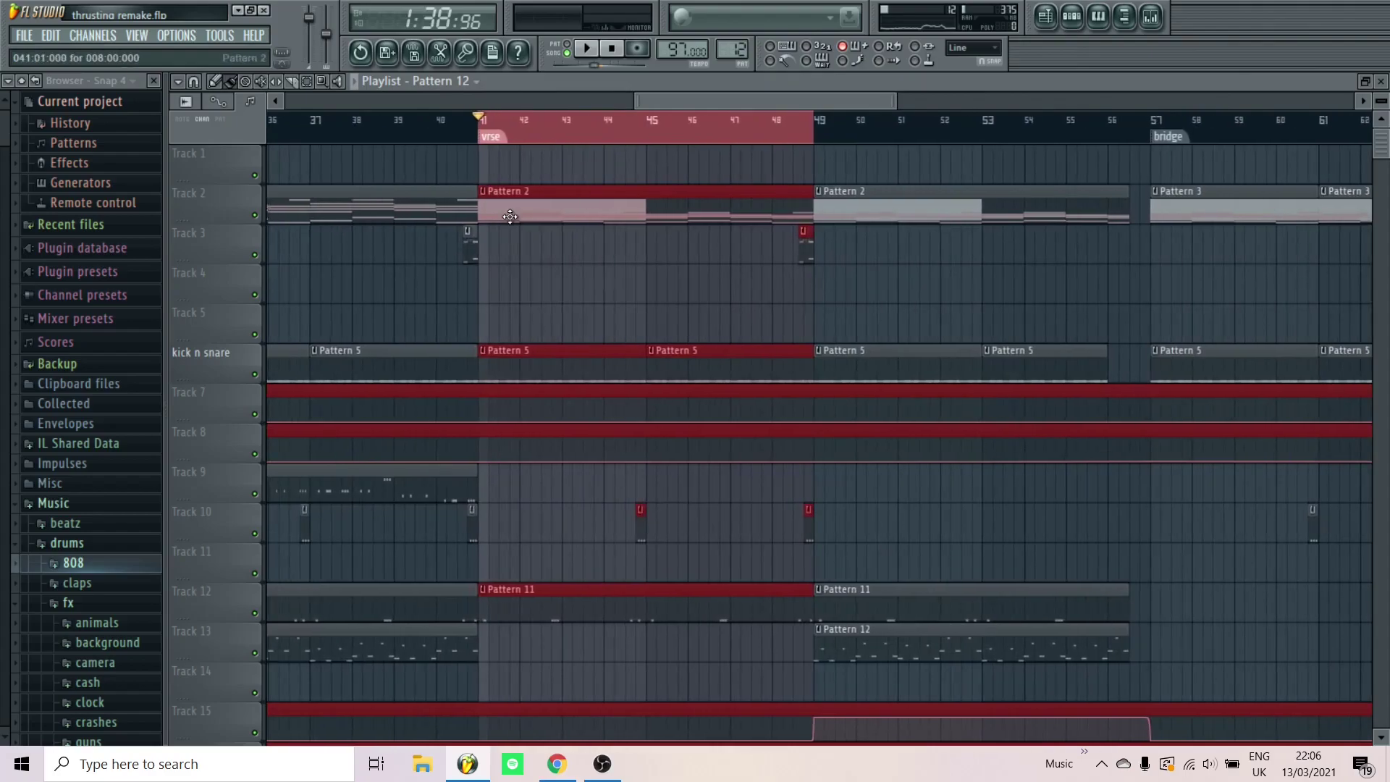
scroll(689, 351, "down", 2)
scroll(586, 283, "down", 2)
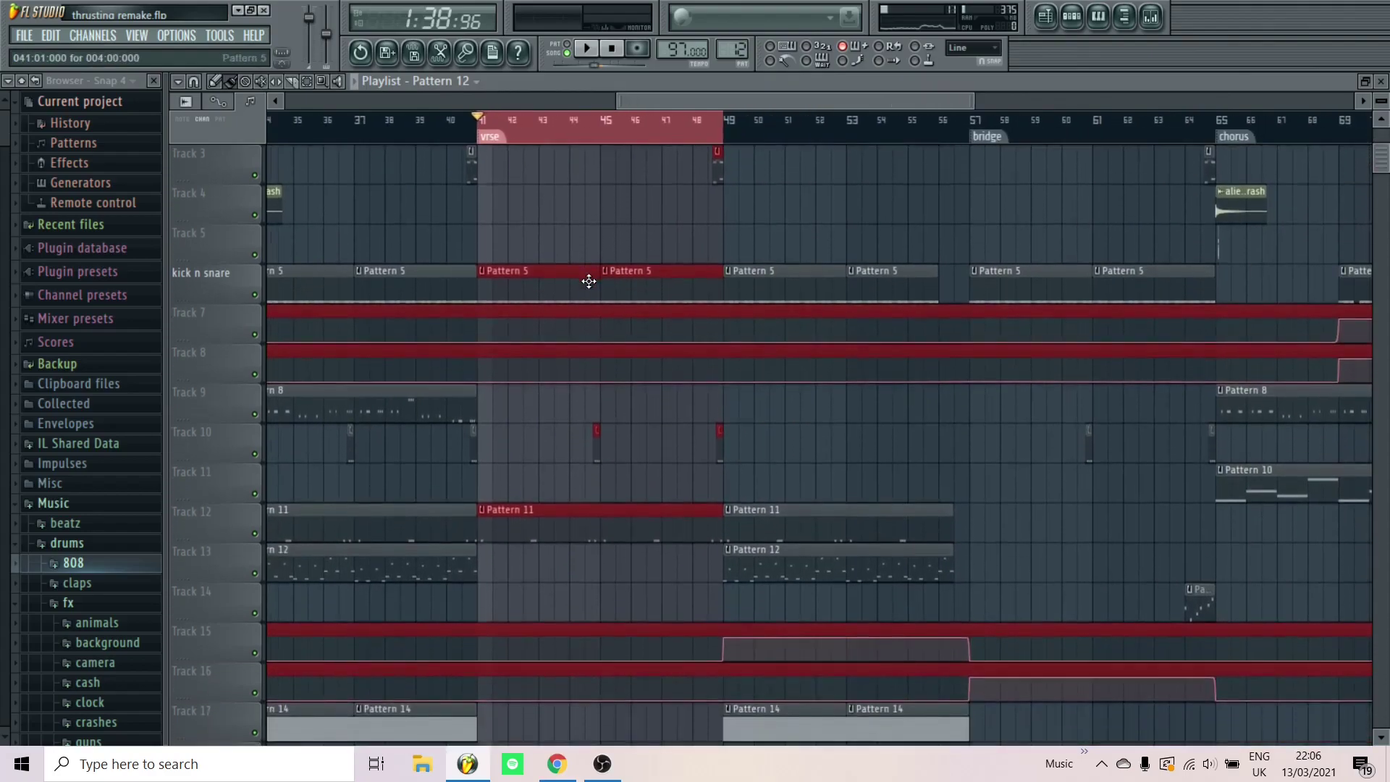
scroll(592, 287, "down", 1)
scroll(593, 286, "down", 1)
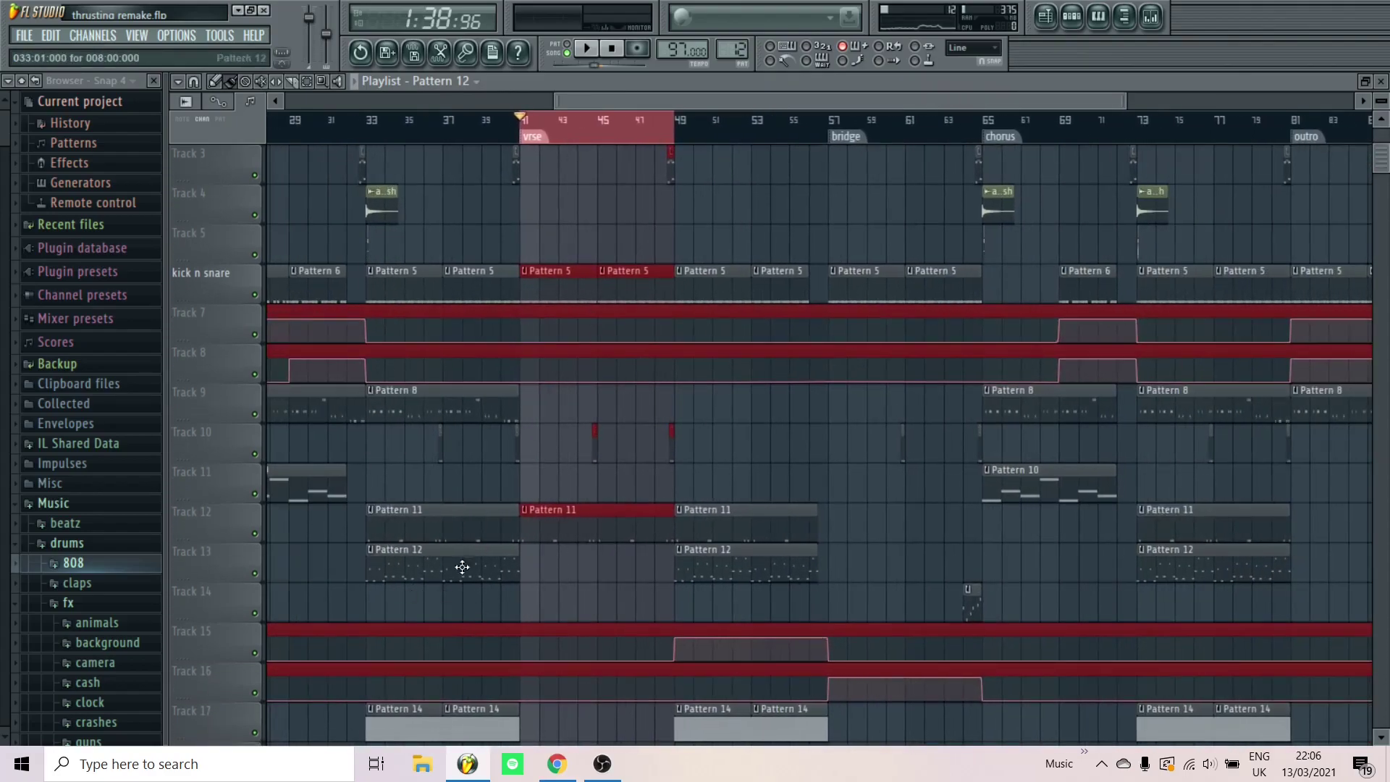
scroll(449, 564, "down", 2)
scroll(617, 450, "down", 2)
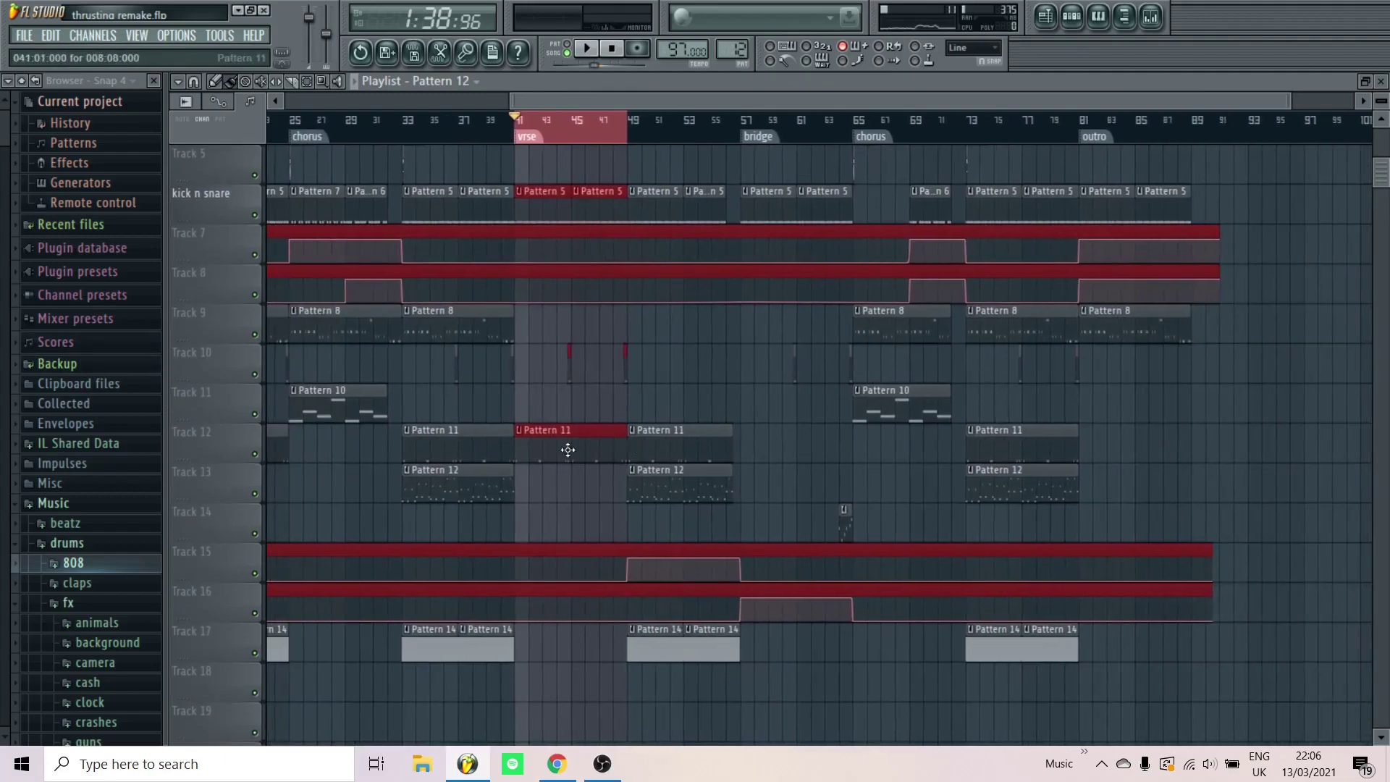
scroll(528, 533, "up", 2)
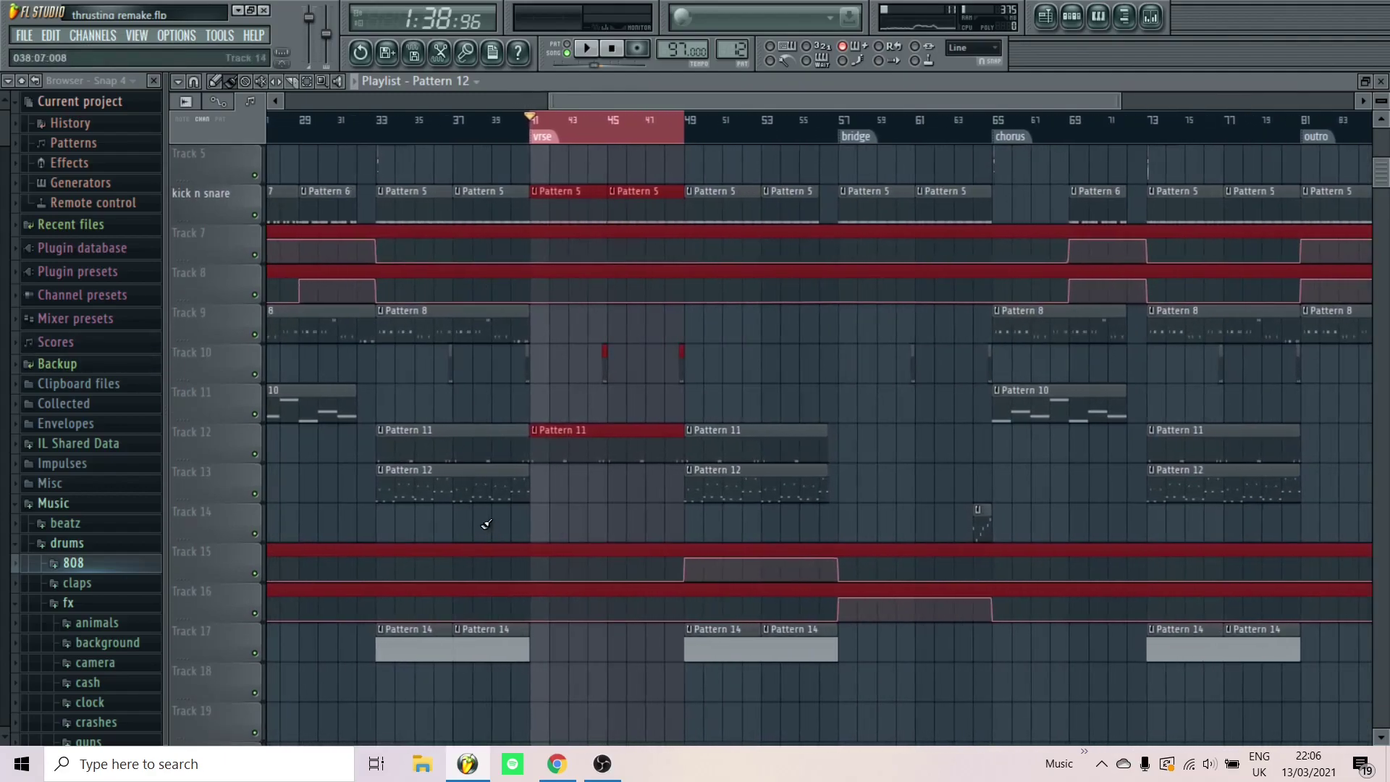
scroll(641, 500, "up", 2)
Play the selected verse from bar 41 while viewing the whole arrangement, and stop playback
key("space")
scroll(609, 478, "up", 4)
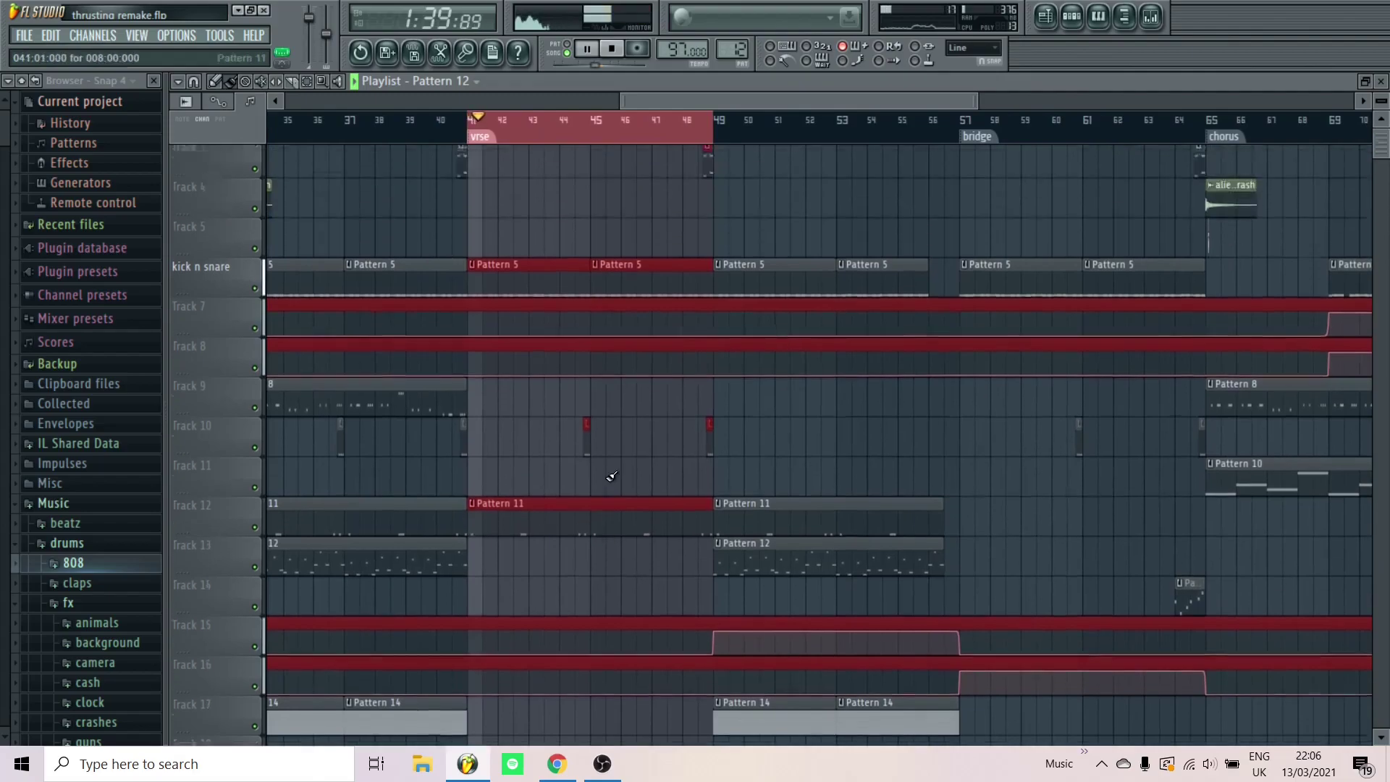
scroll(753, 455, "down", 5)
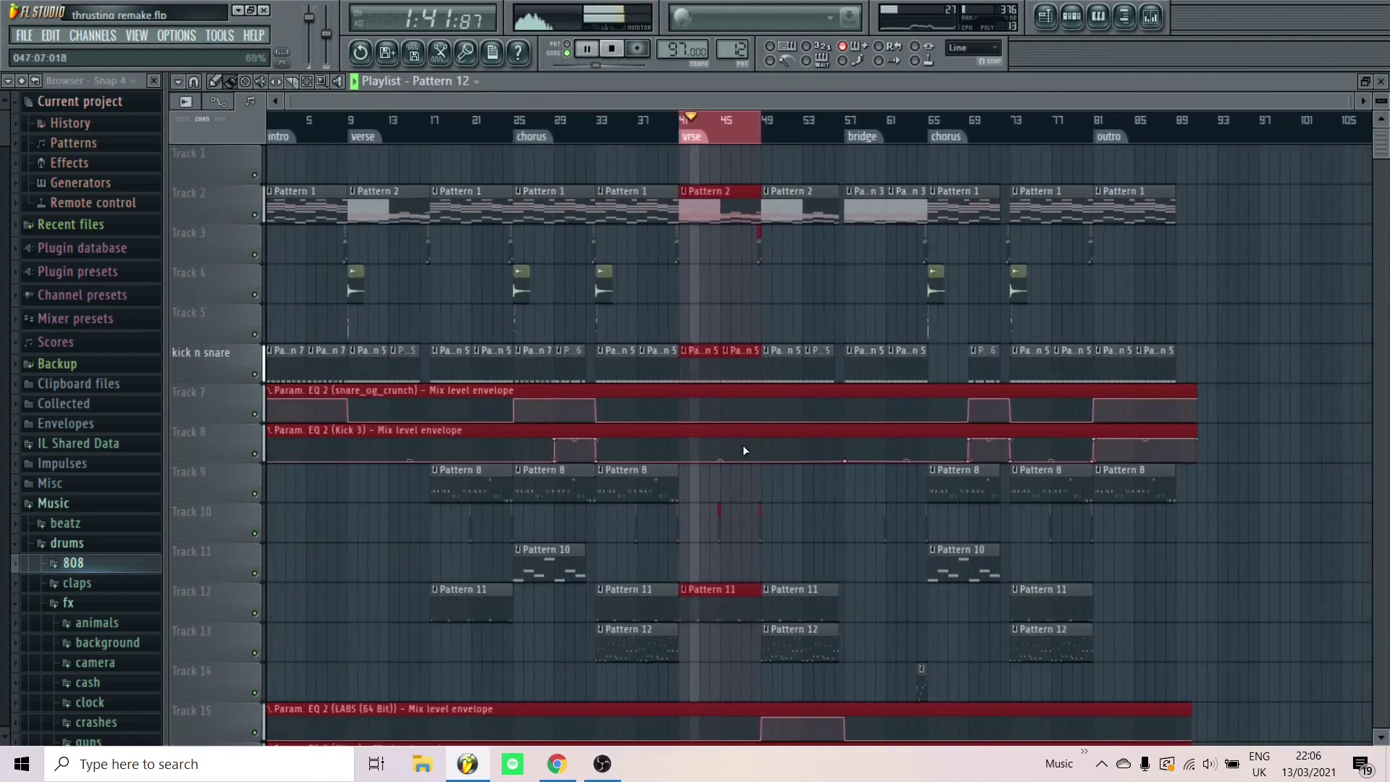
scroll(743, 444, "down", 4)
scroll(725, 435, "down", 1)
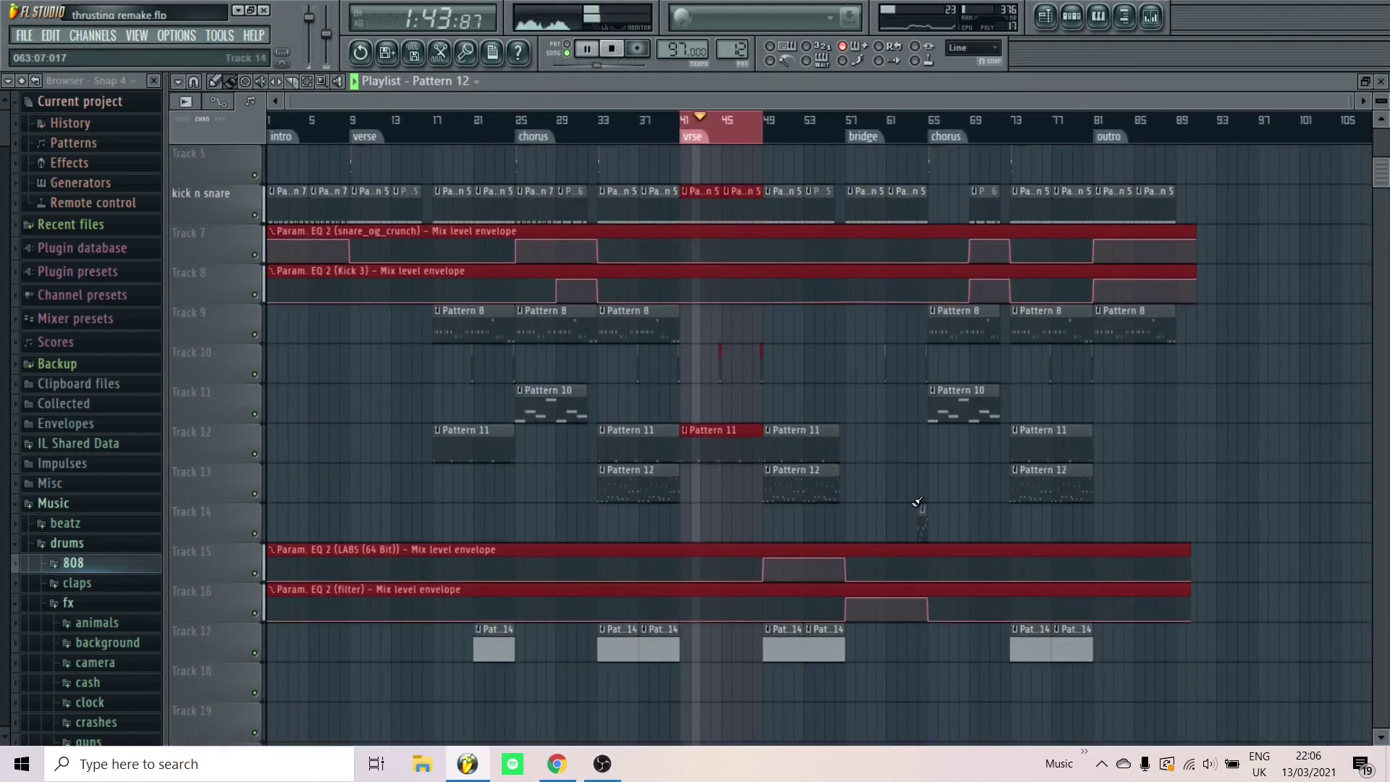
key("space")
Select bars 49 to 57, the second half of the verse before the bridge, on the playlist timeline
scroll(632, 413, "up", 3)
scroll(632, 413, "up", 4)
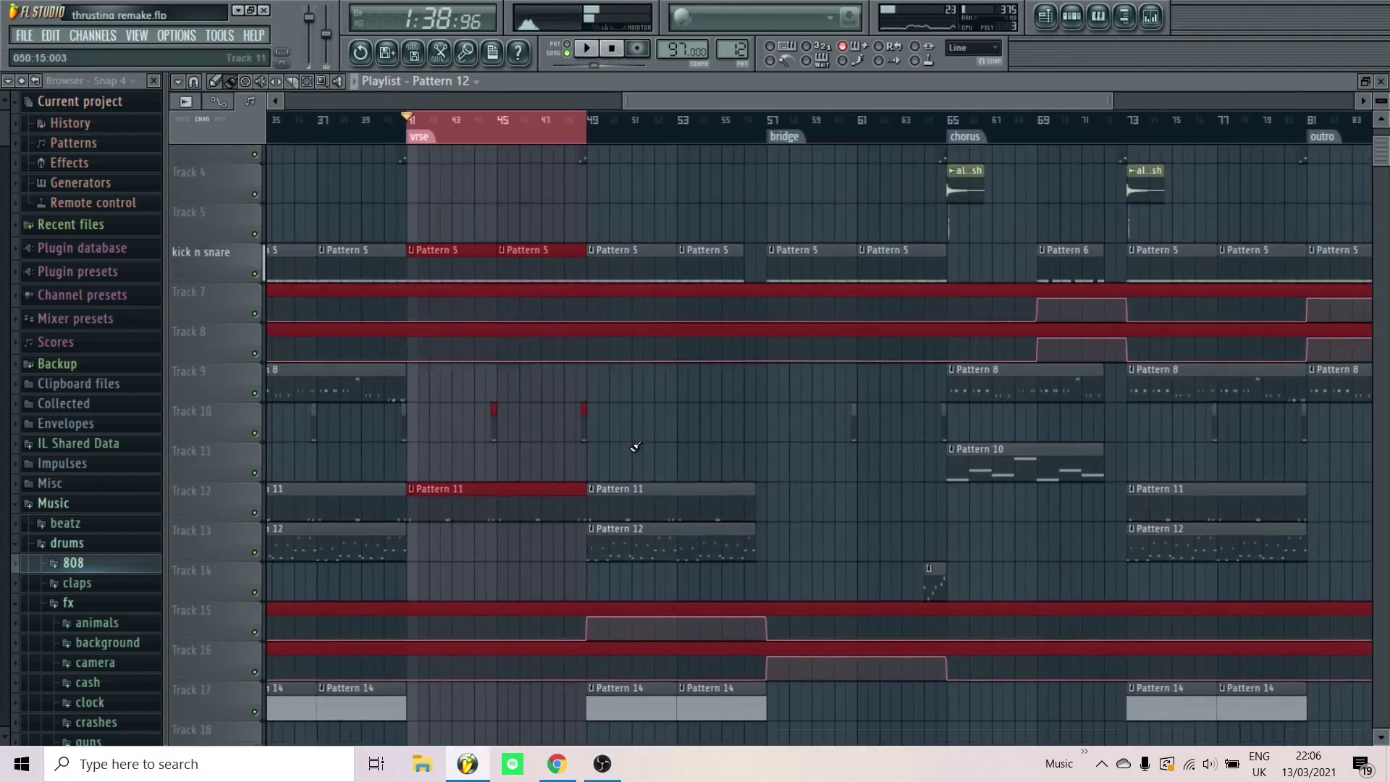
scroll(592, 114, "up", 6)
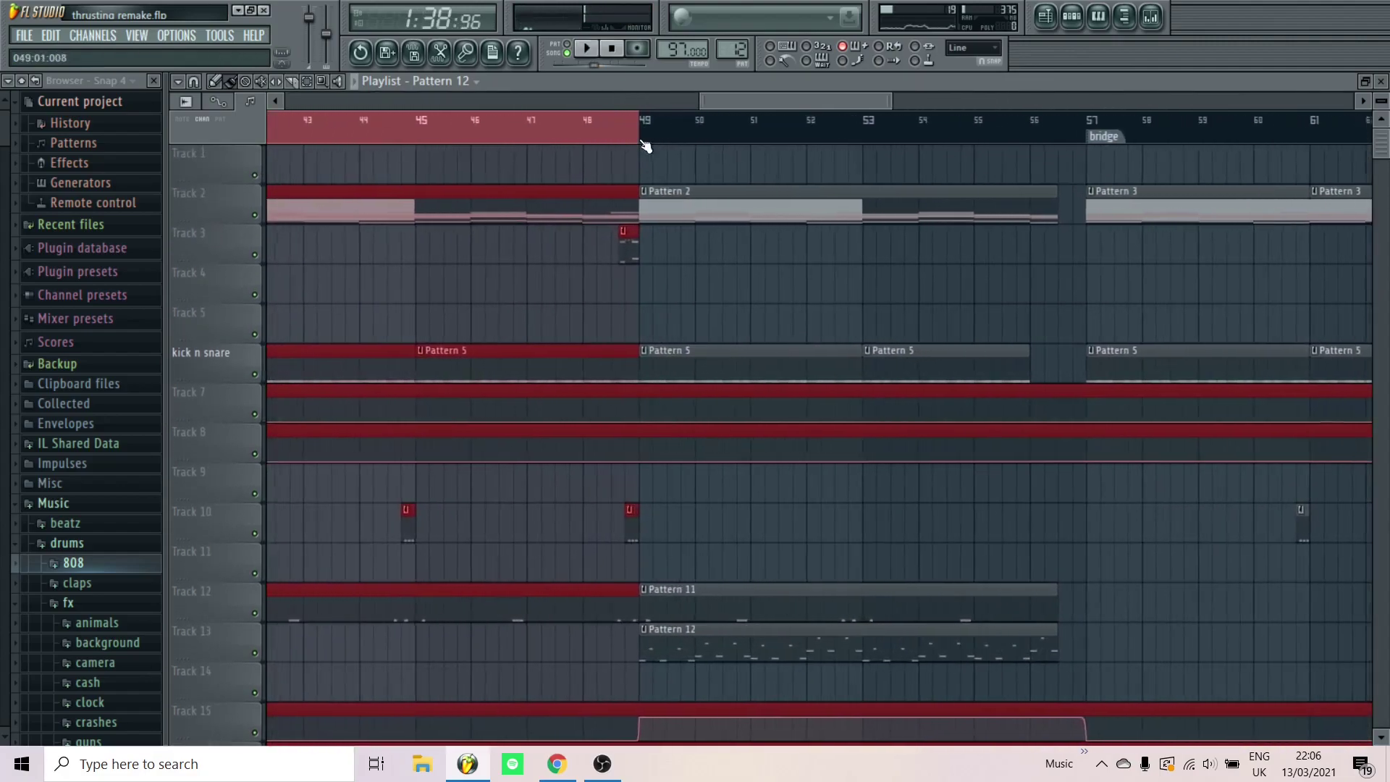
left_click_drag(641, 142, 1096, 138)
View the clips in bars 49 to 57 down to Track 17, and briefly play the selection from bar 49
scroll(833, 203, "down", 9)
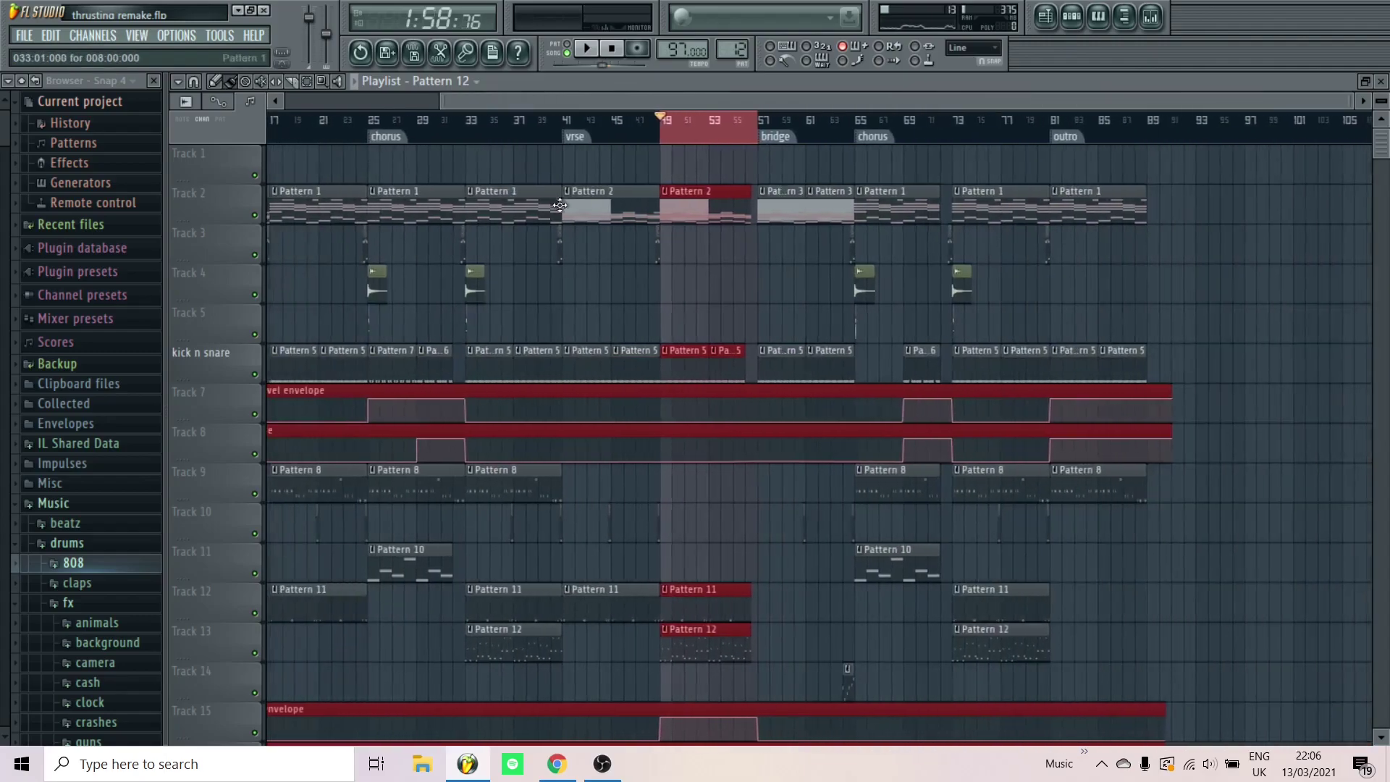
scroll(767, 420, "down", 3)
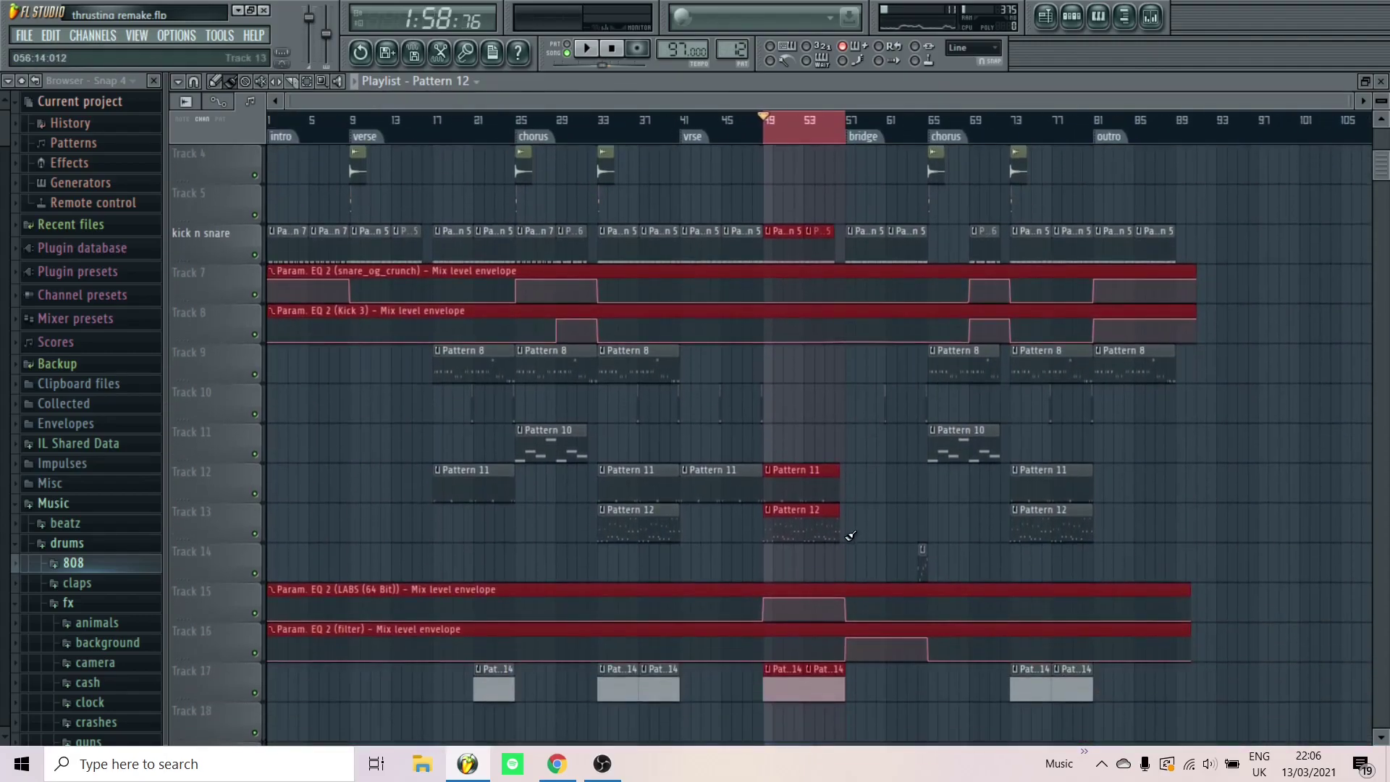
scroll(748, 527, "up", 3)
scroll(748, 526, "up", 1)
key("space")
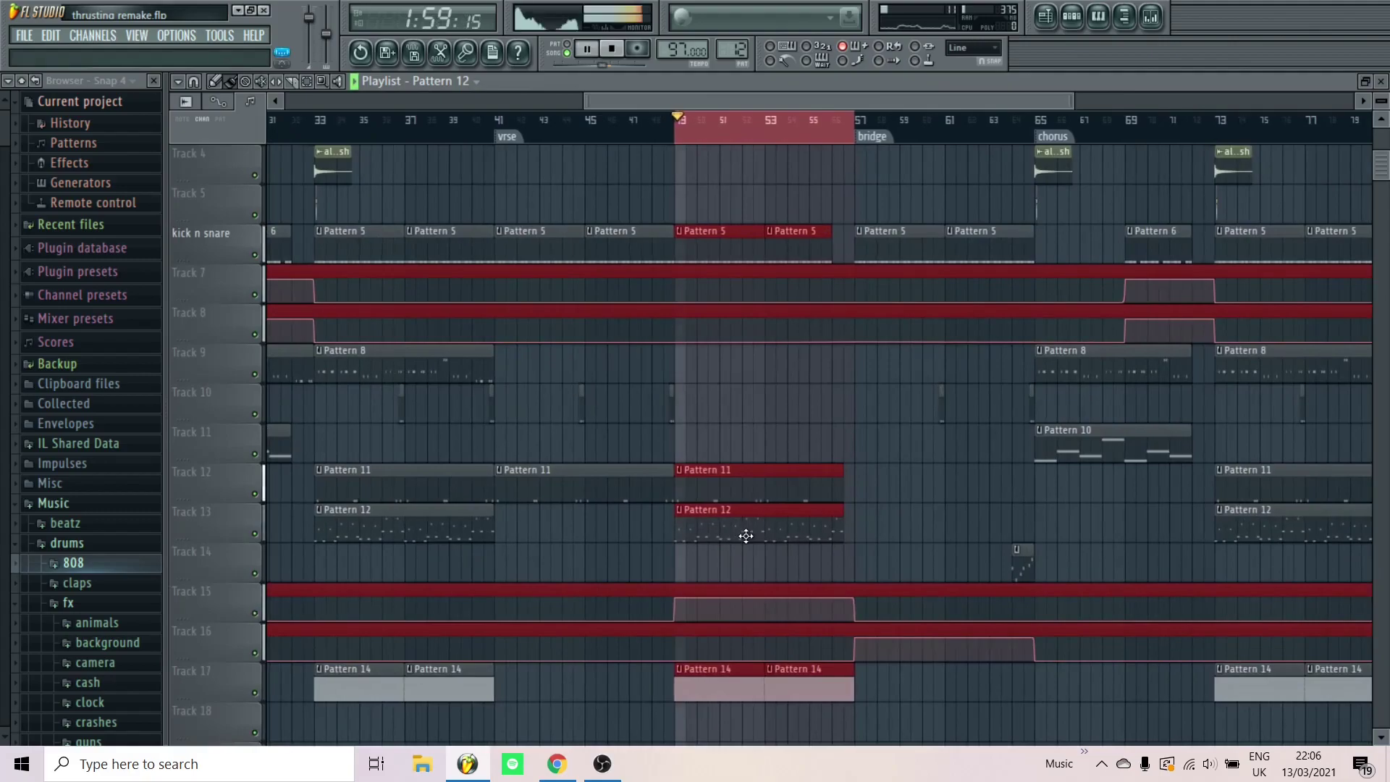
key("space")
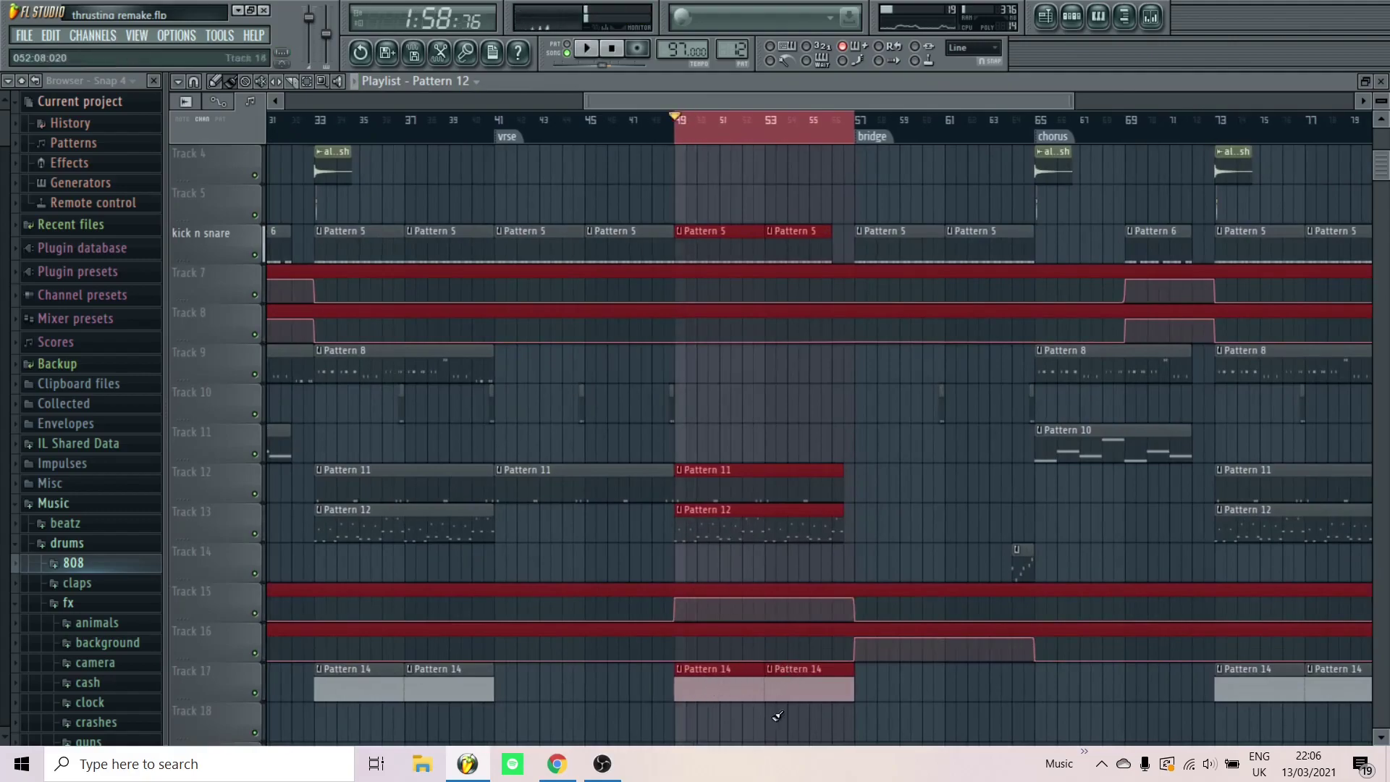
Compare the patterns and envelopes in bars 49 to 57 with the preceding verse half, from Track 2 down to Track 17
scroll(753, 523, "up", 3)
scroll(667, 375, "up", 1)
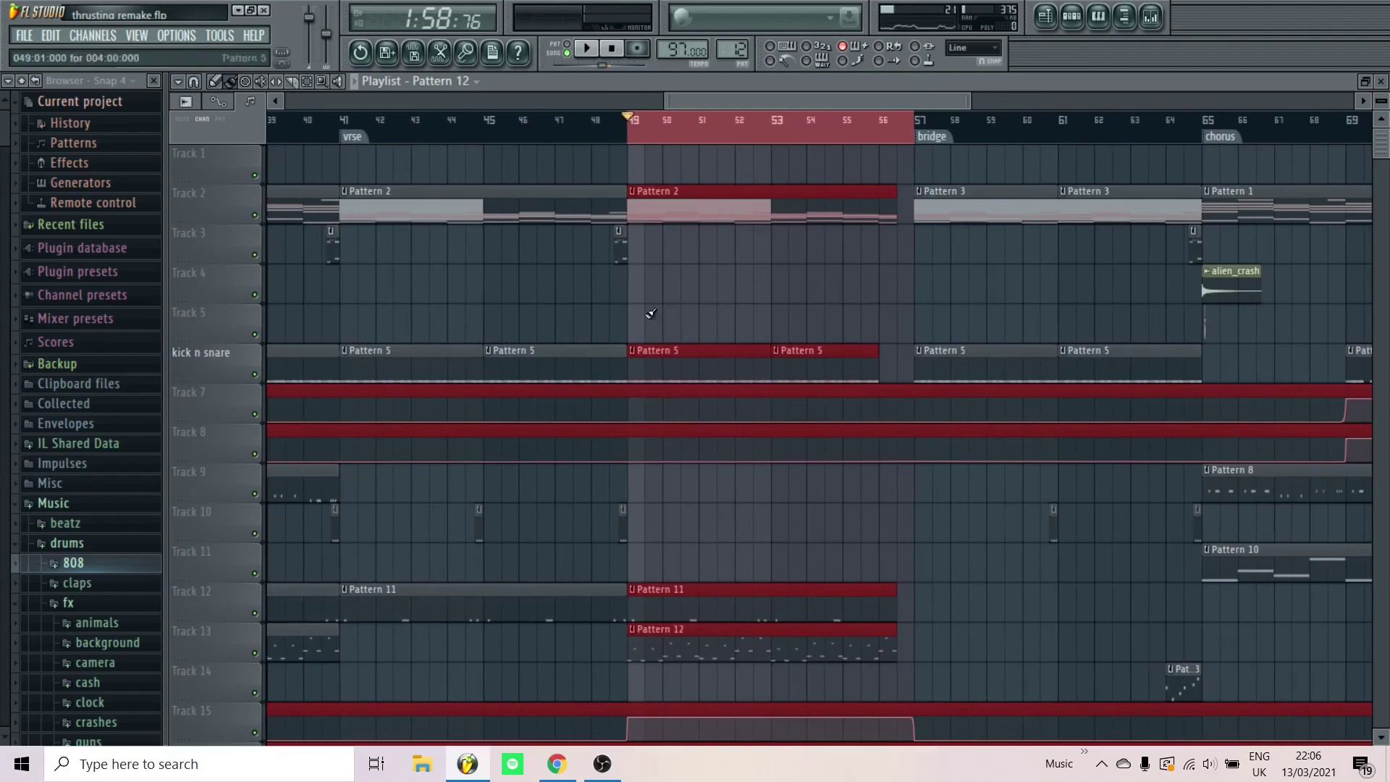
scroll(716, 289, "down", 5)
scroll(713, 289, "down", 3)
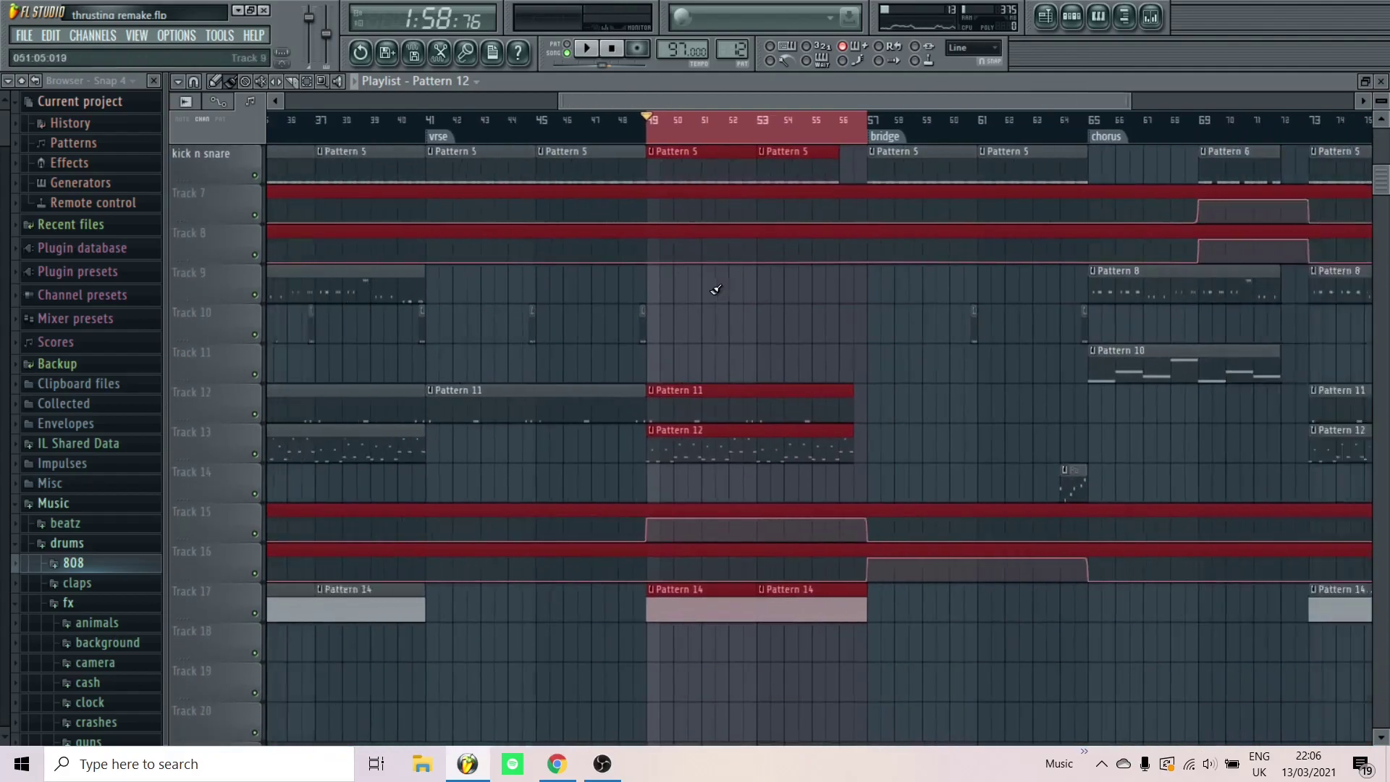
scroll(709, 290, "up", 3)
scroll(709, 291, "up", 1)
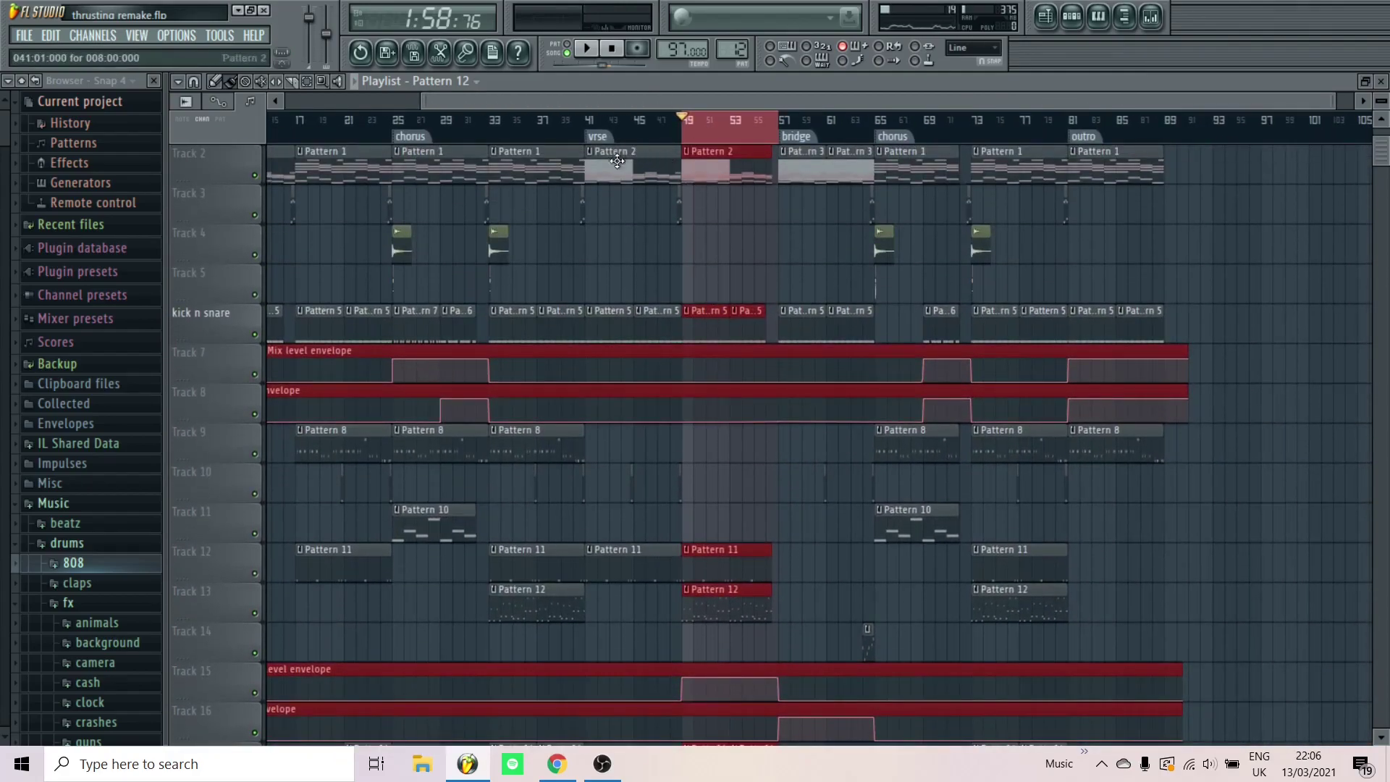
scroll(721, 410, "down", 3)
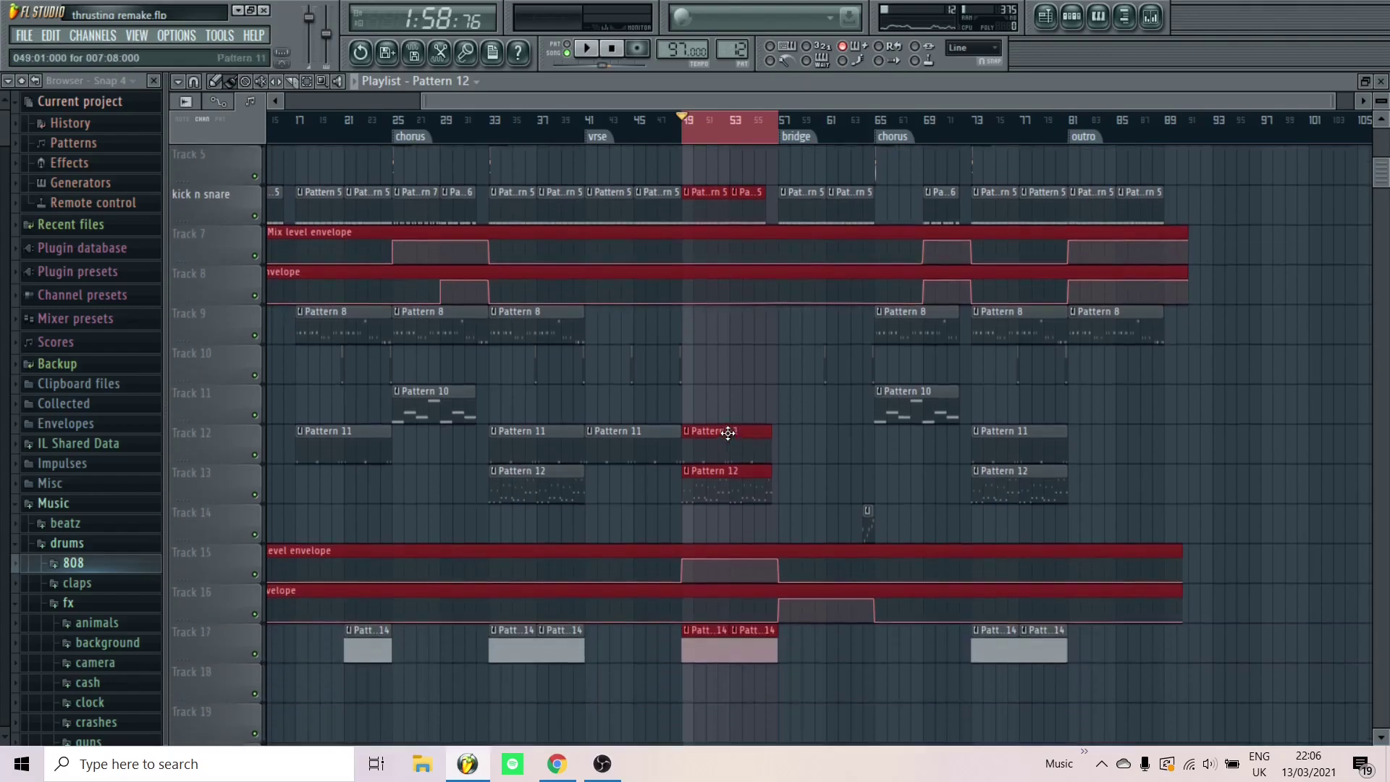
Inspect the low-pass band and level of Fruity Parametric EQ 2 on the LABS (64 Bit) mixer channel, and close the EQ
left_click(1152, 18)
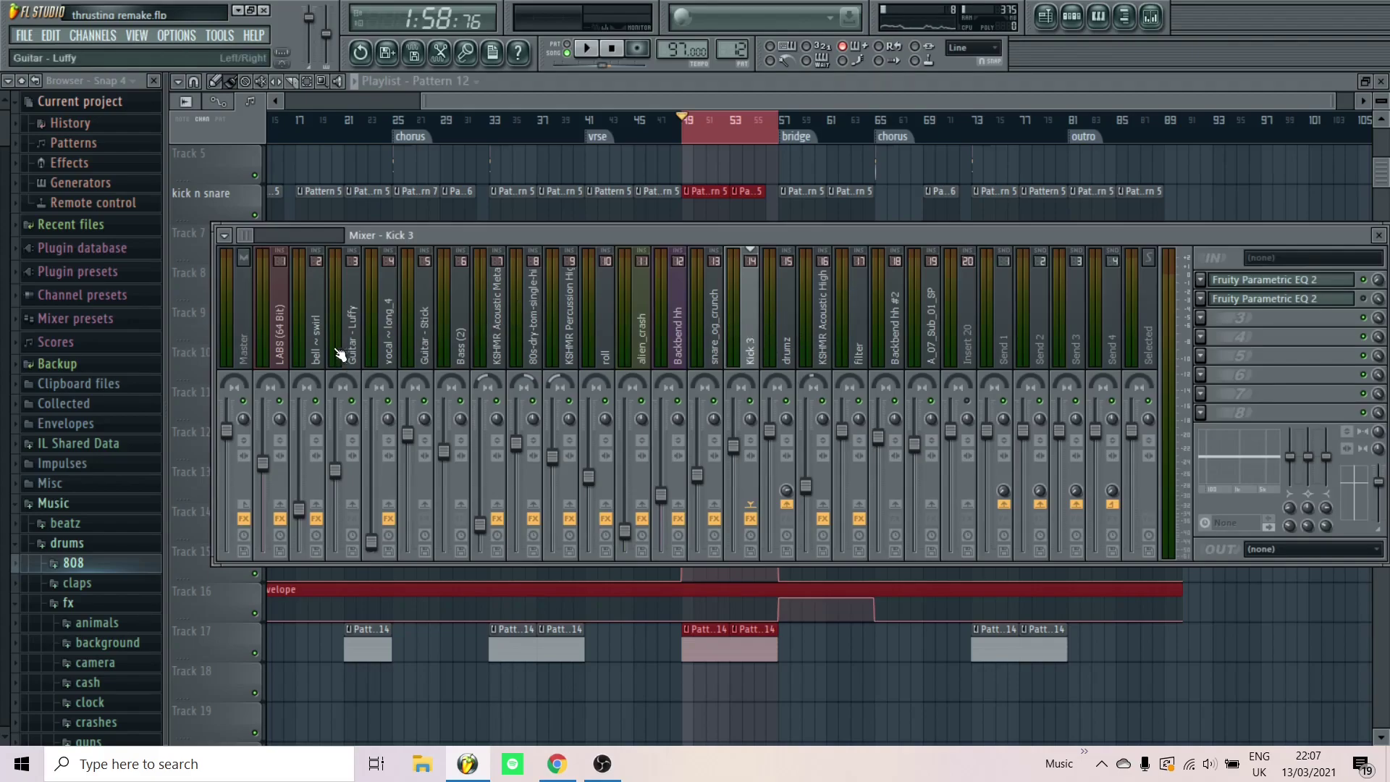
left_click(284, 350)
left_click(1289, 324)
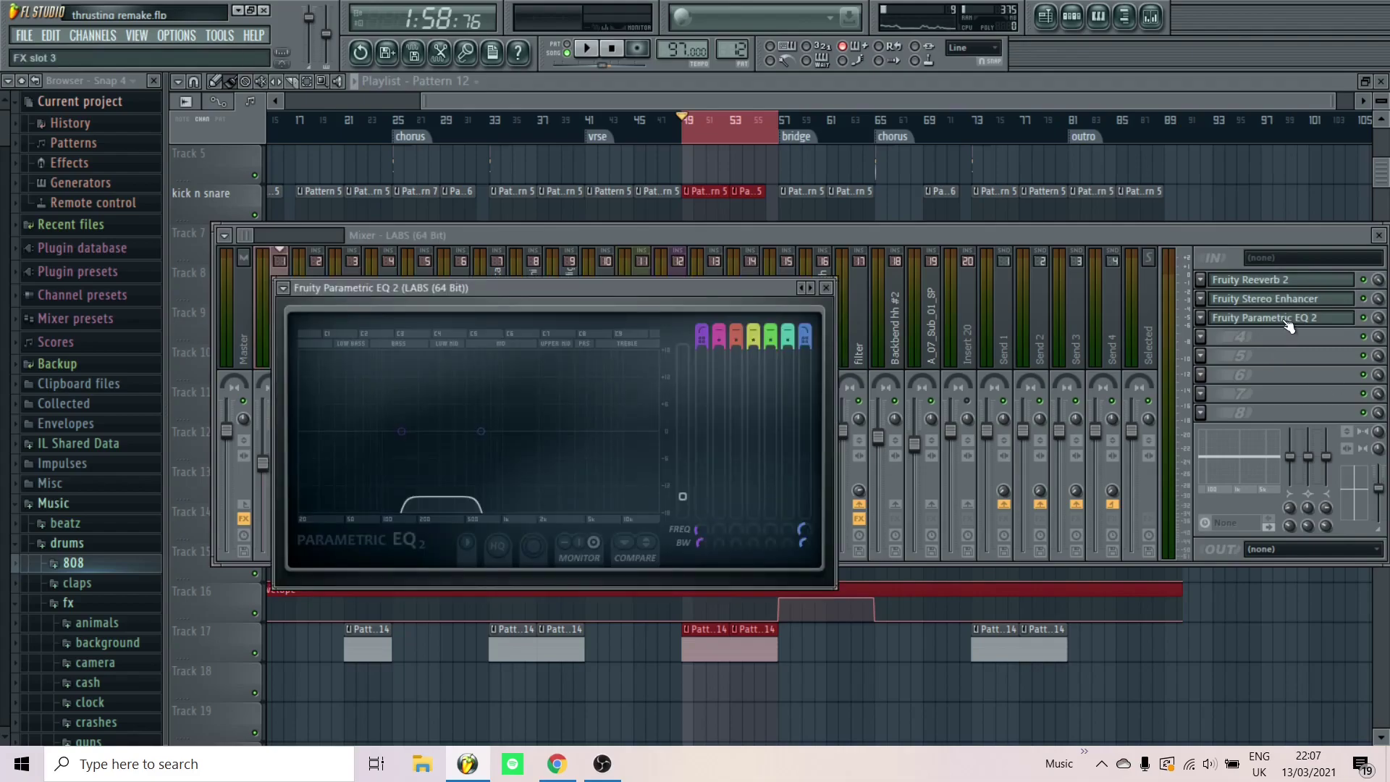
left_click_drag(483, 438, 640, 412)
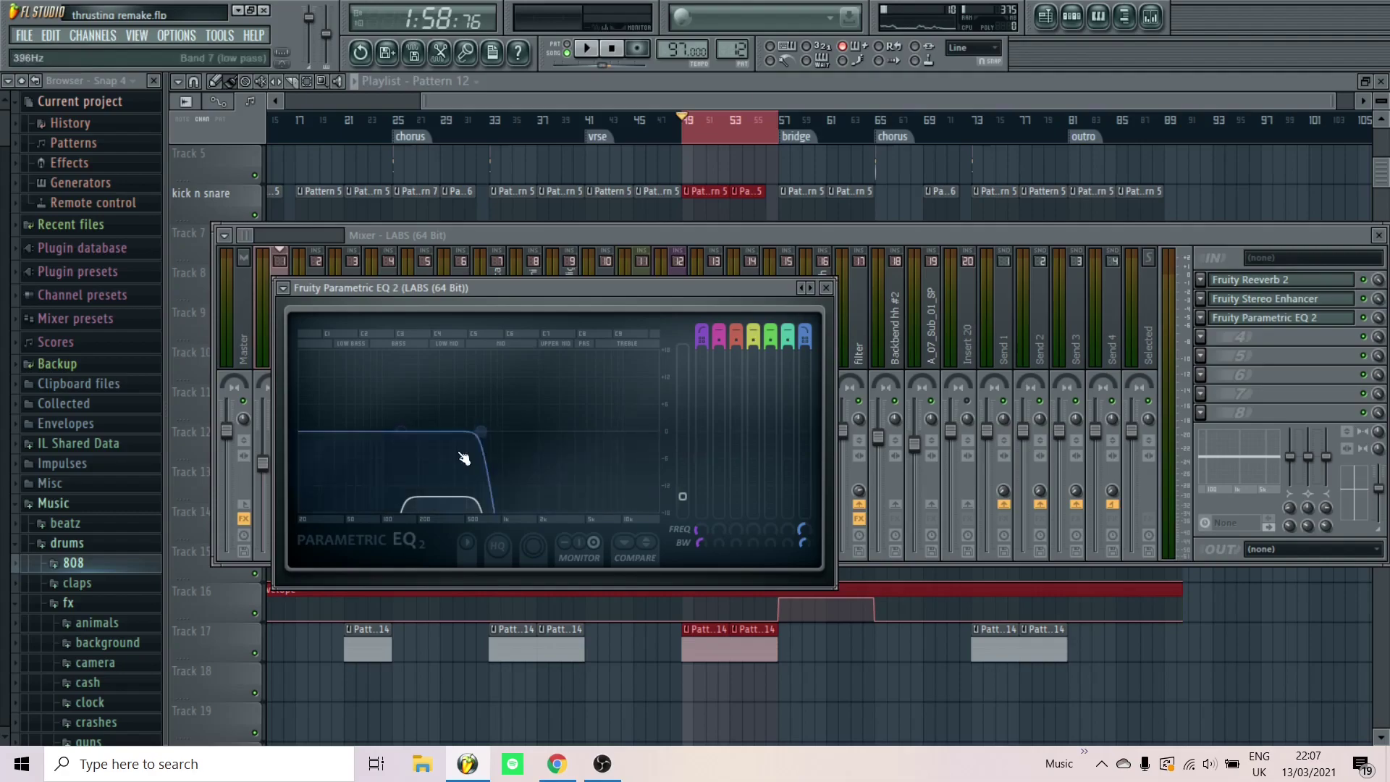
mouse_move(683, 495)
left_mouse_down()
mouse_move(683, 458)
mouse_move(683, 496)
left_mouse_up()
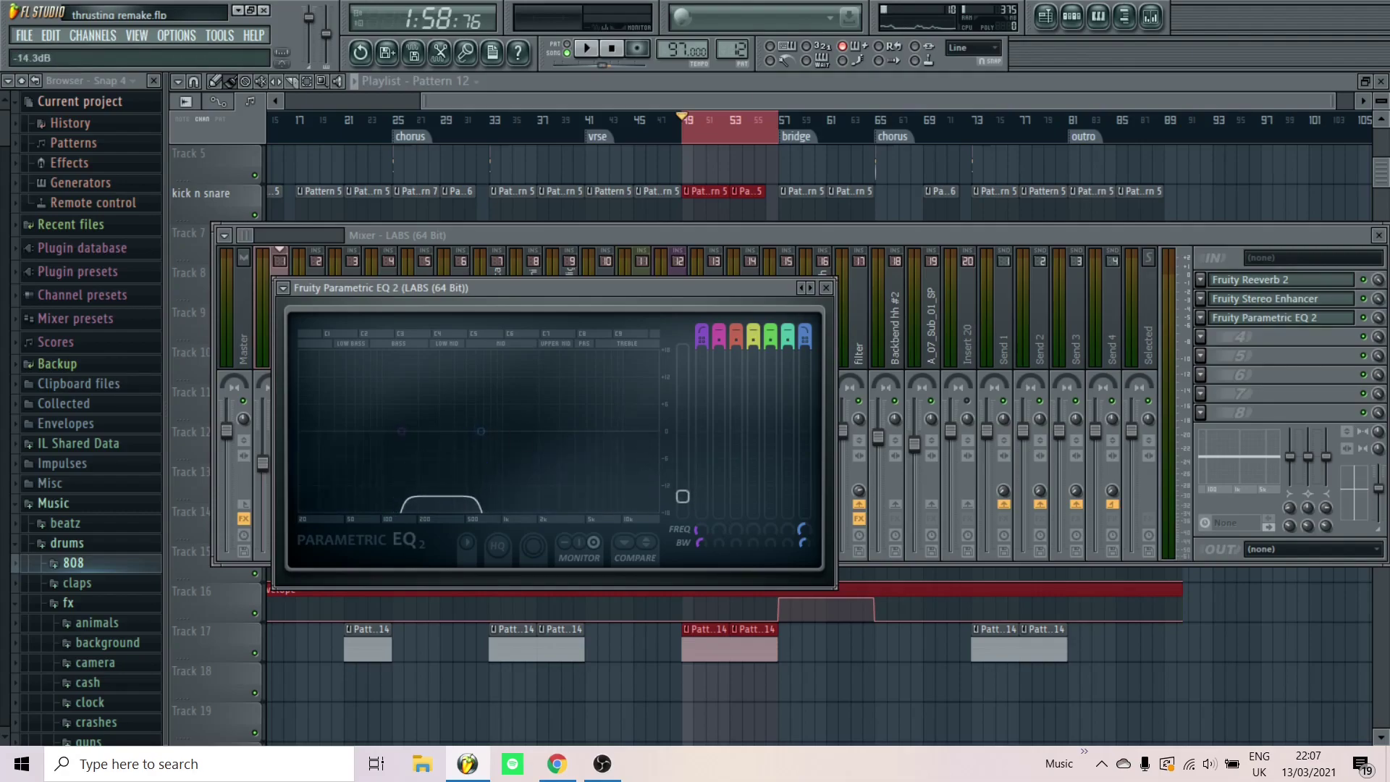
left_click(827, 288)
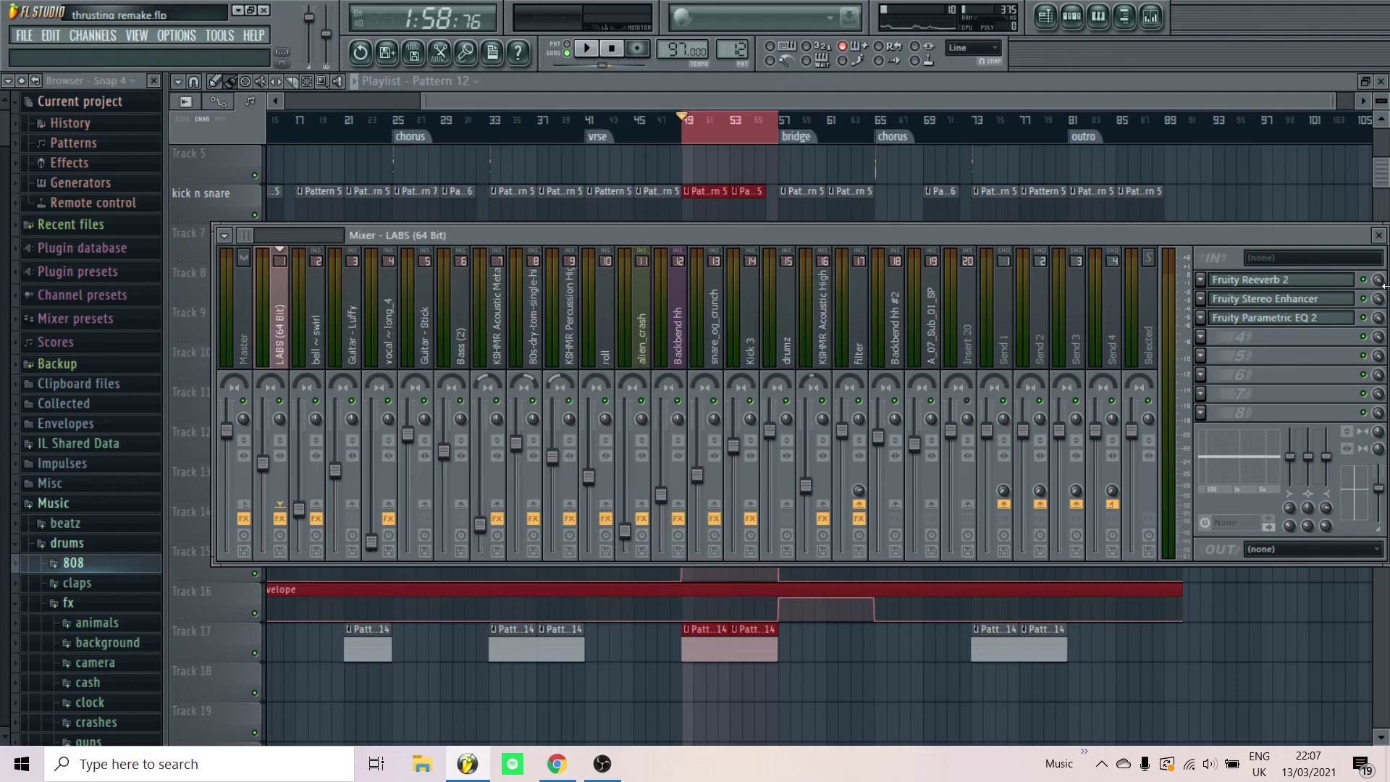
Hide the mixer to view the LABS EQ mix level envelope on Track 15 around bars 49 to 57, and reopen the mixer
key("F9")
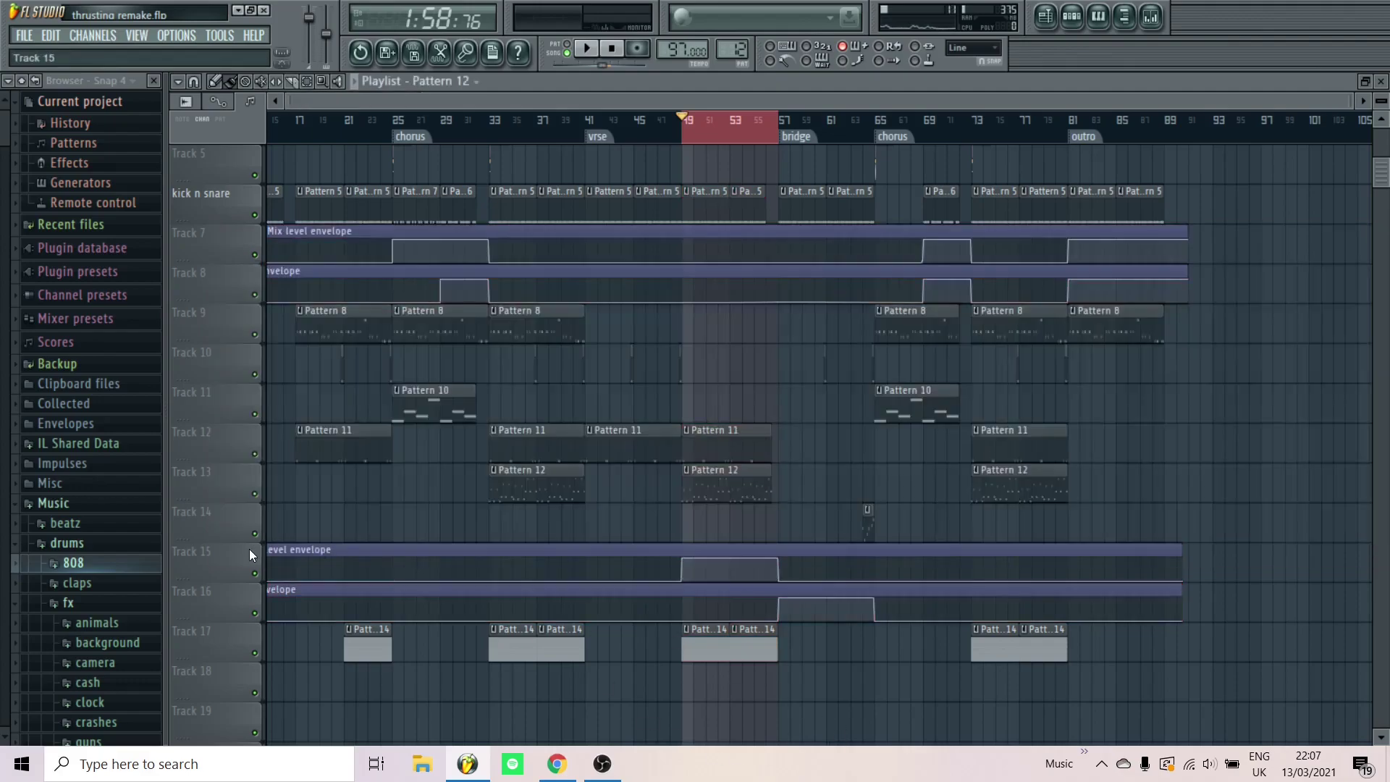
scroll(652, 586, "down", 2)
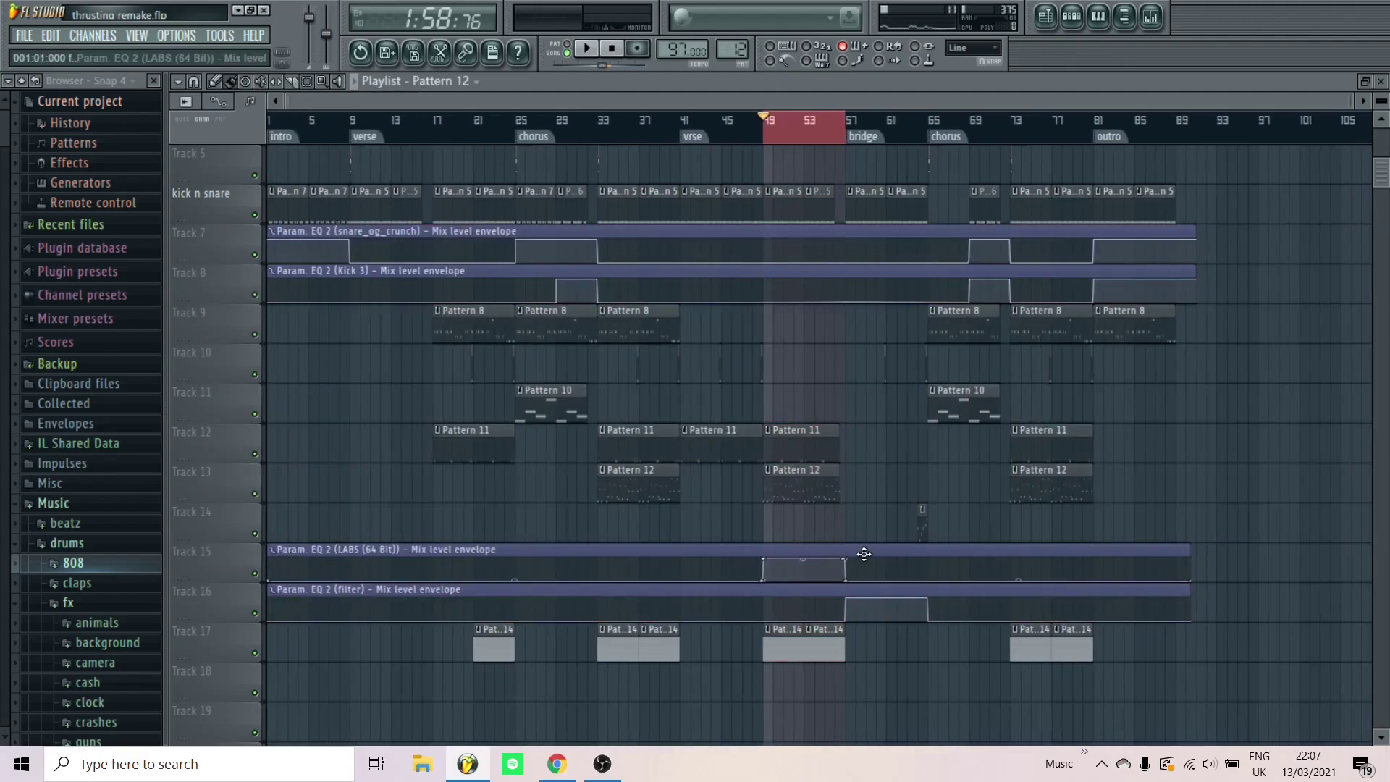
scroll(861, 564, "up", 2)
key("F9")
key("F9")
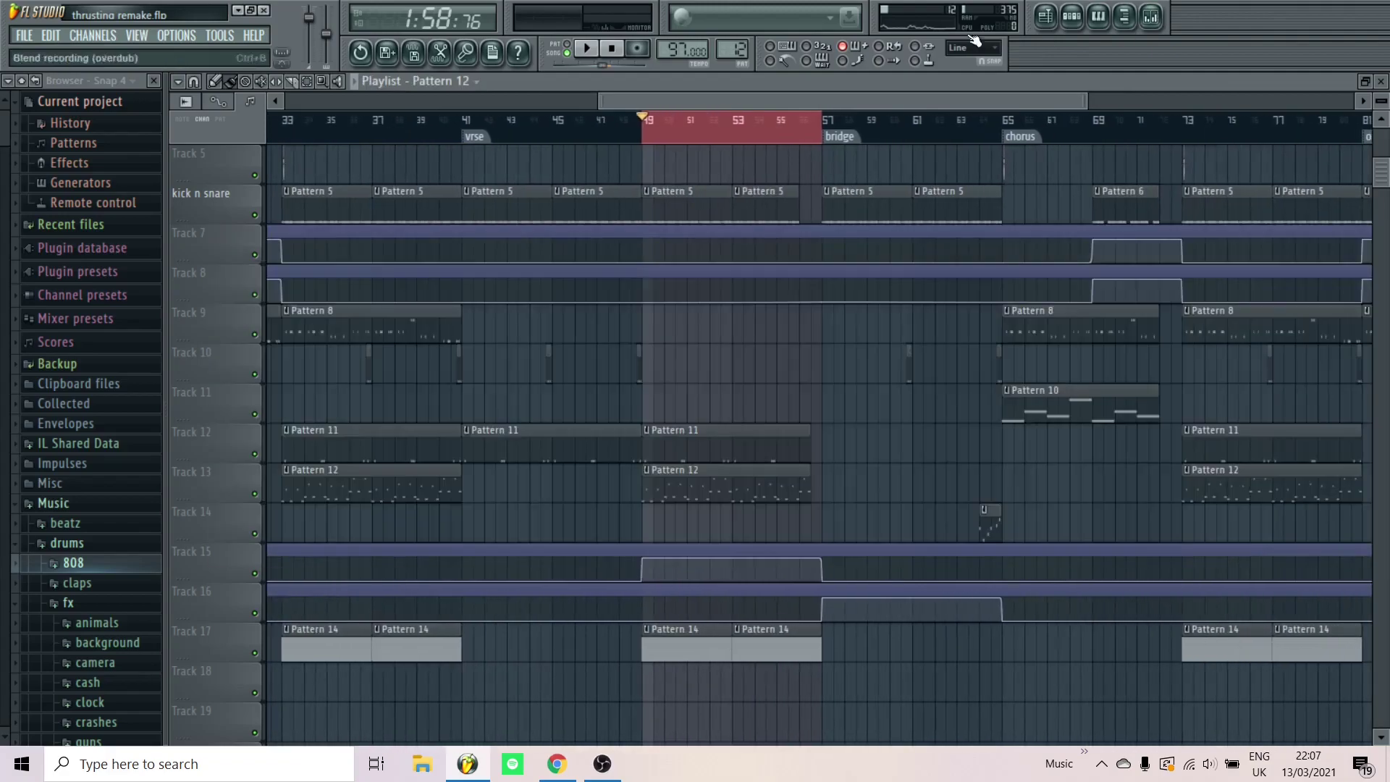
left_click(1153, 22)
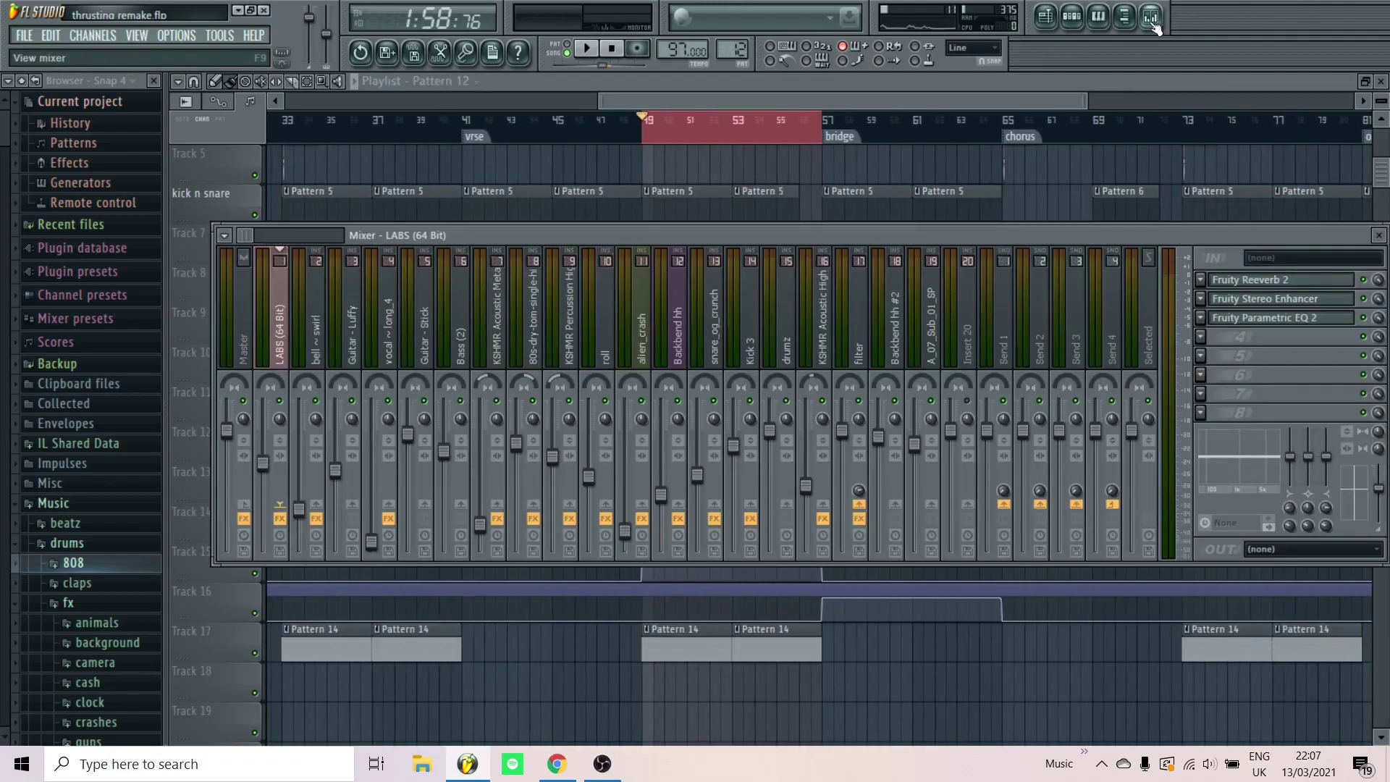
Show the automation clip option for the LABS Fruity Parametric EQ 2 mix level, and examine its Track 15 envelope at bar 49
right_click(1379, 319)
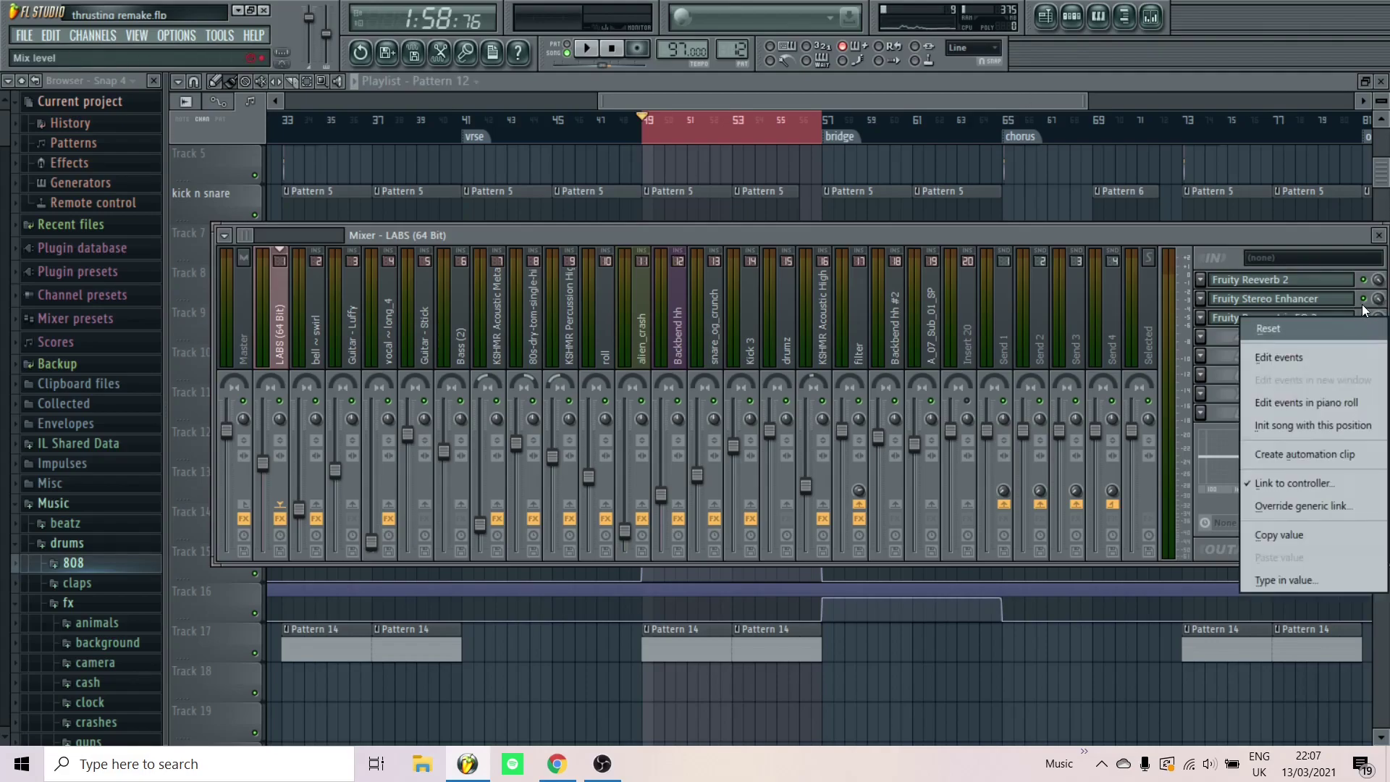
left_click(1305, 457)
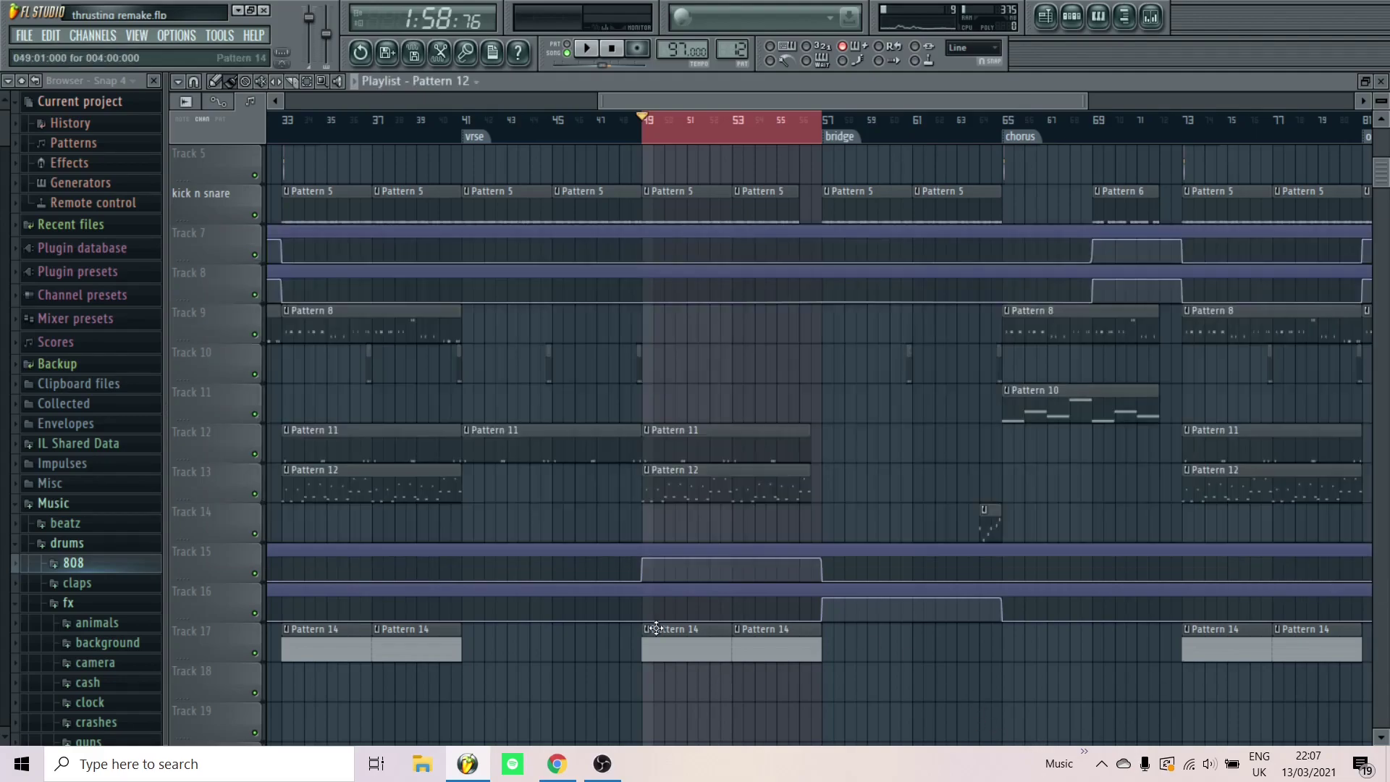
scroll(642, 587, "up", 2)
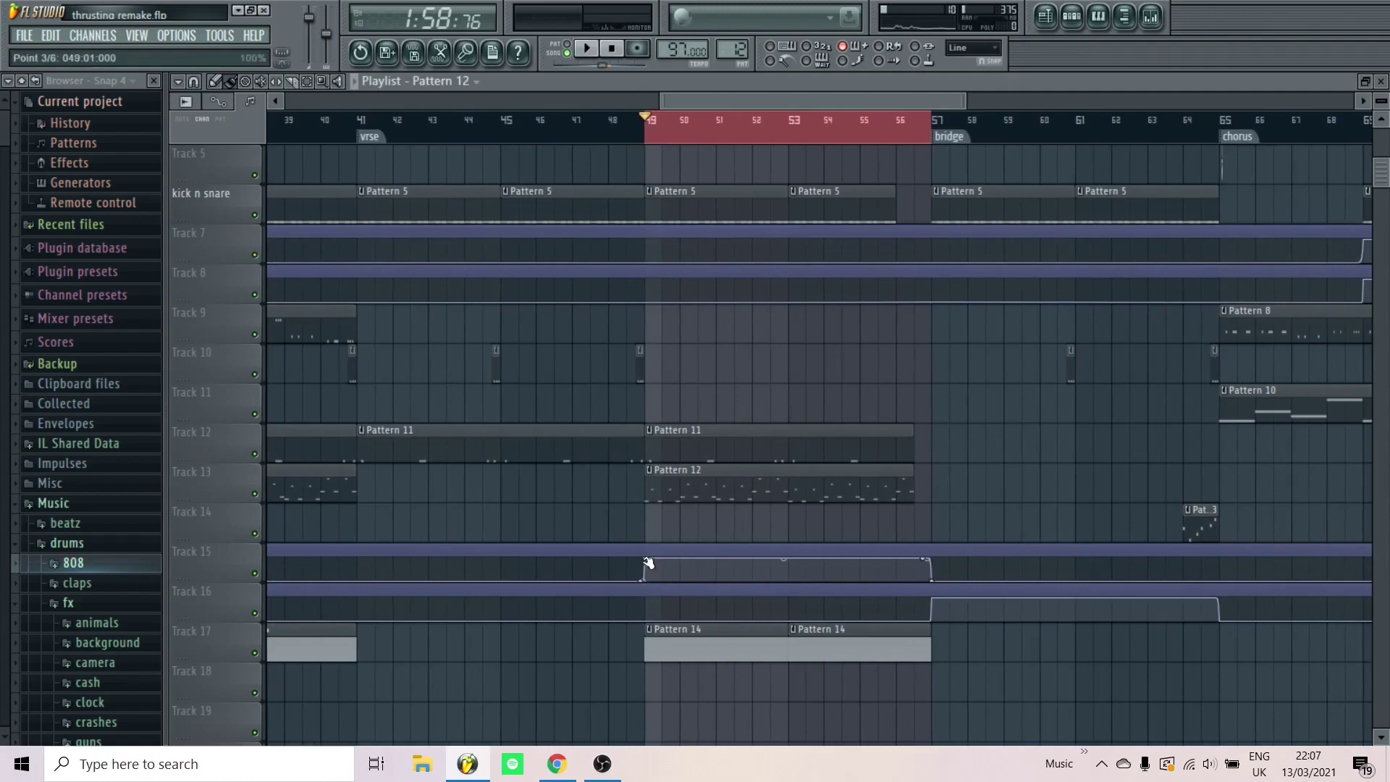
scroll(807, 379, "up", 4)
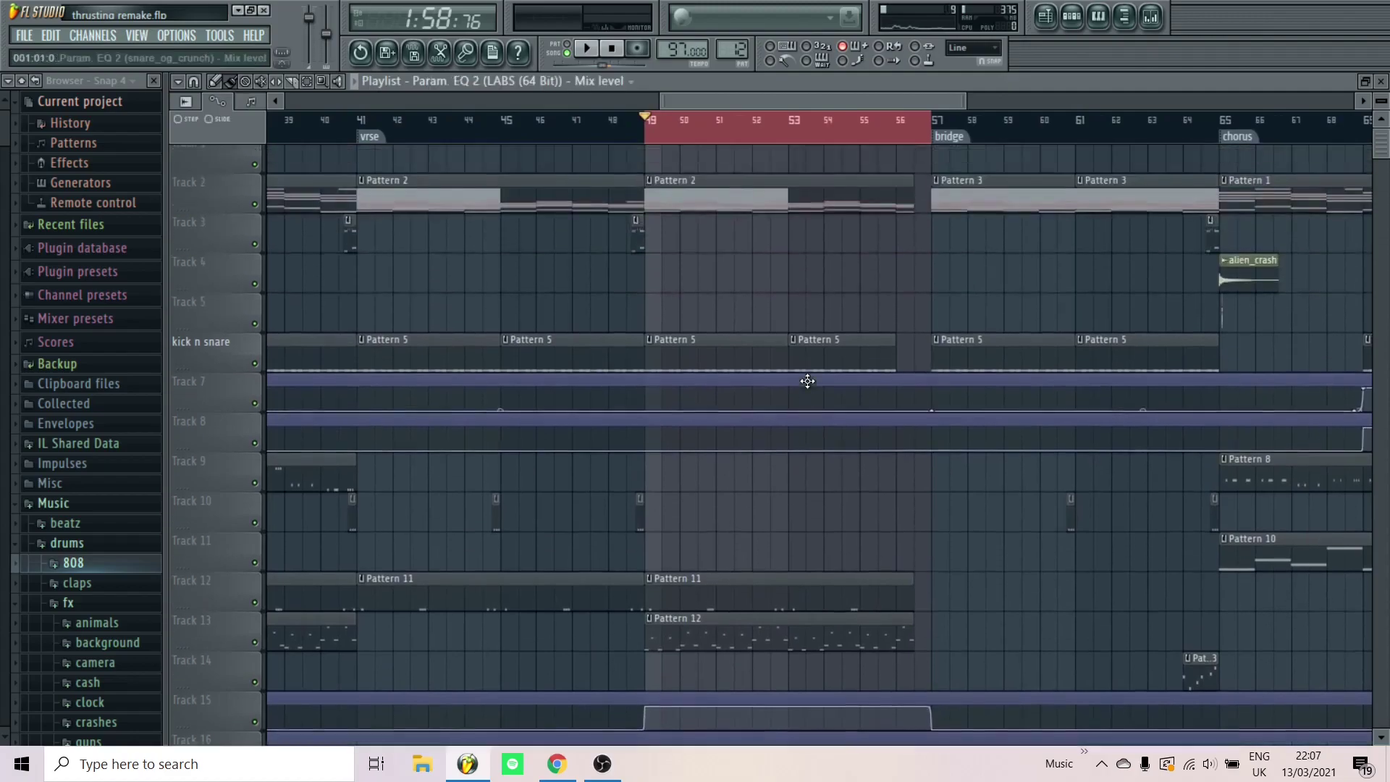
Review the clips in bars 49 to 57 across the tracks, and briefly play the selection from bar 49
scroll(853, 244, "up", 2)
scroll(601, 326, "down", 2)
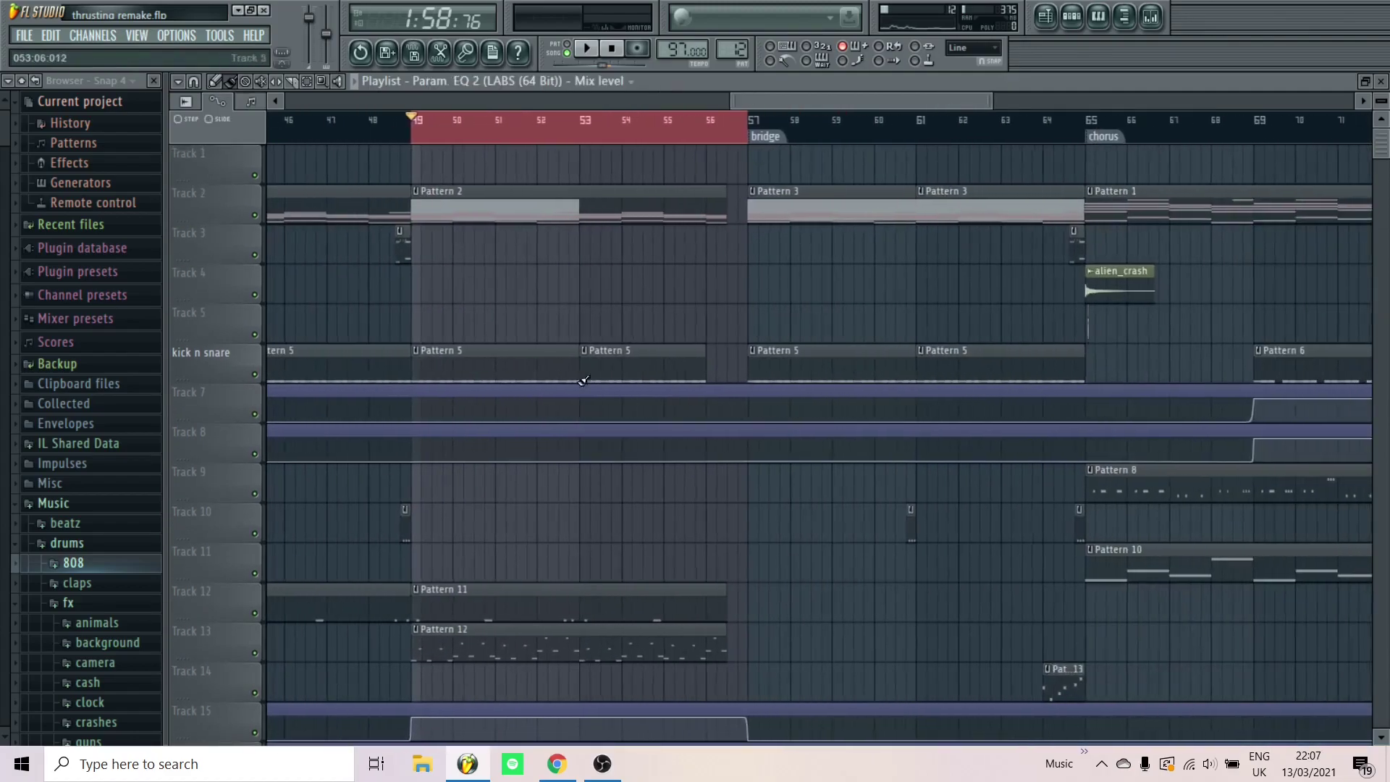
scroll(470, 551, "down", 3)
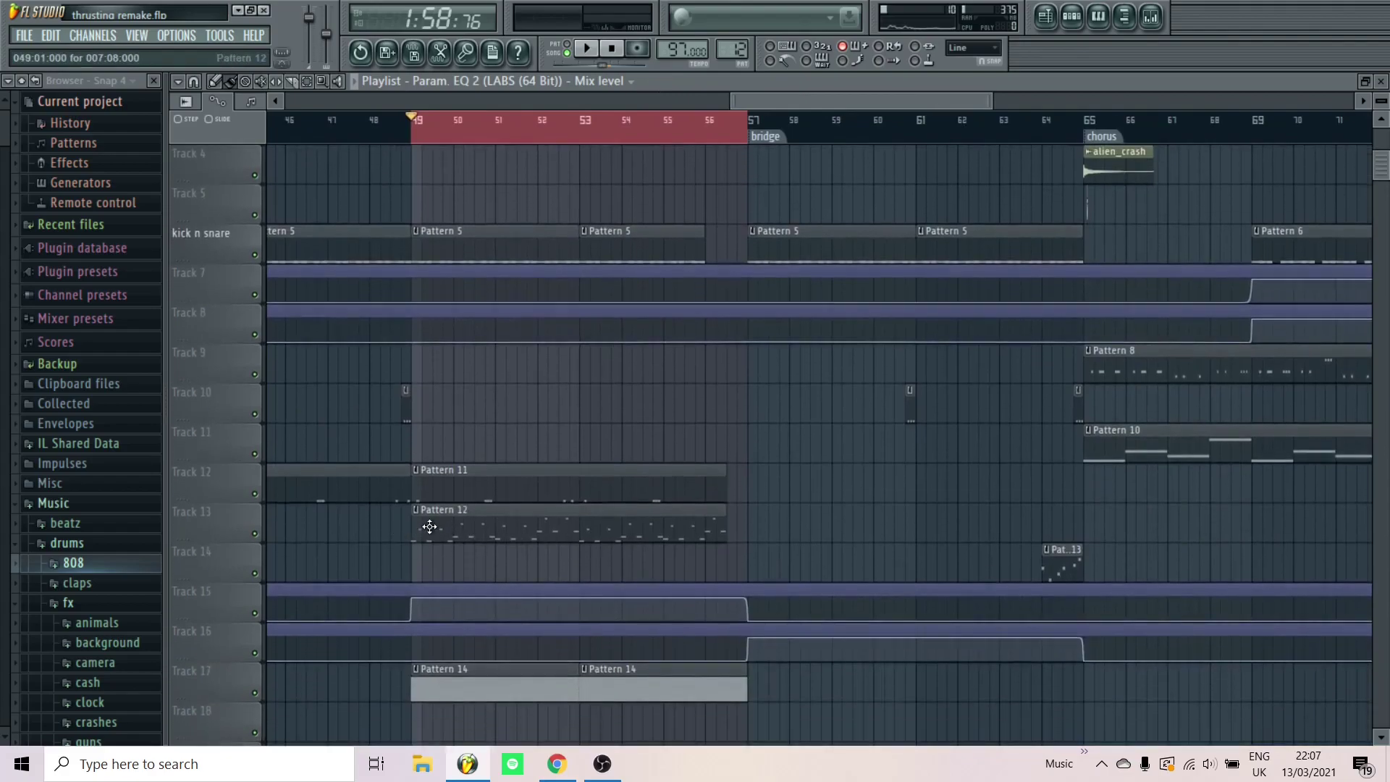
scroll(430, 526, "up", 2)
scroll(373, 373, "up", 1)
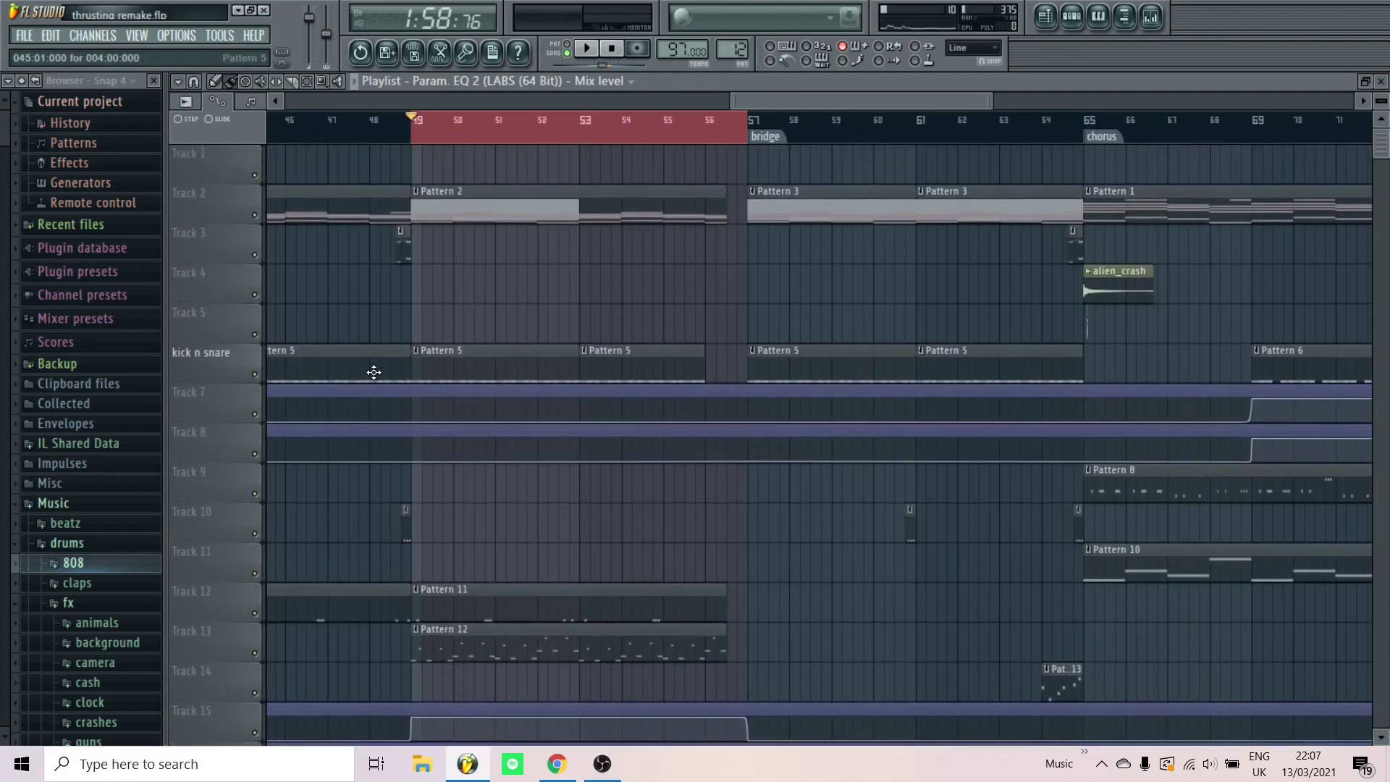
key("space")
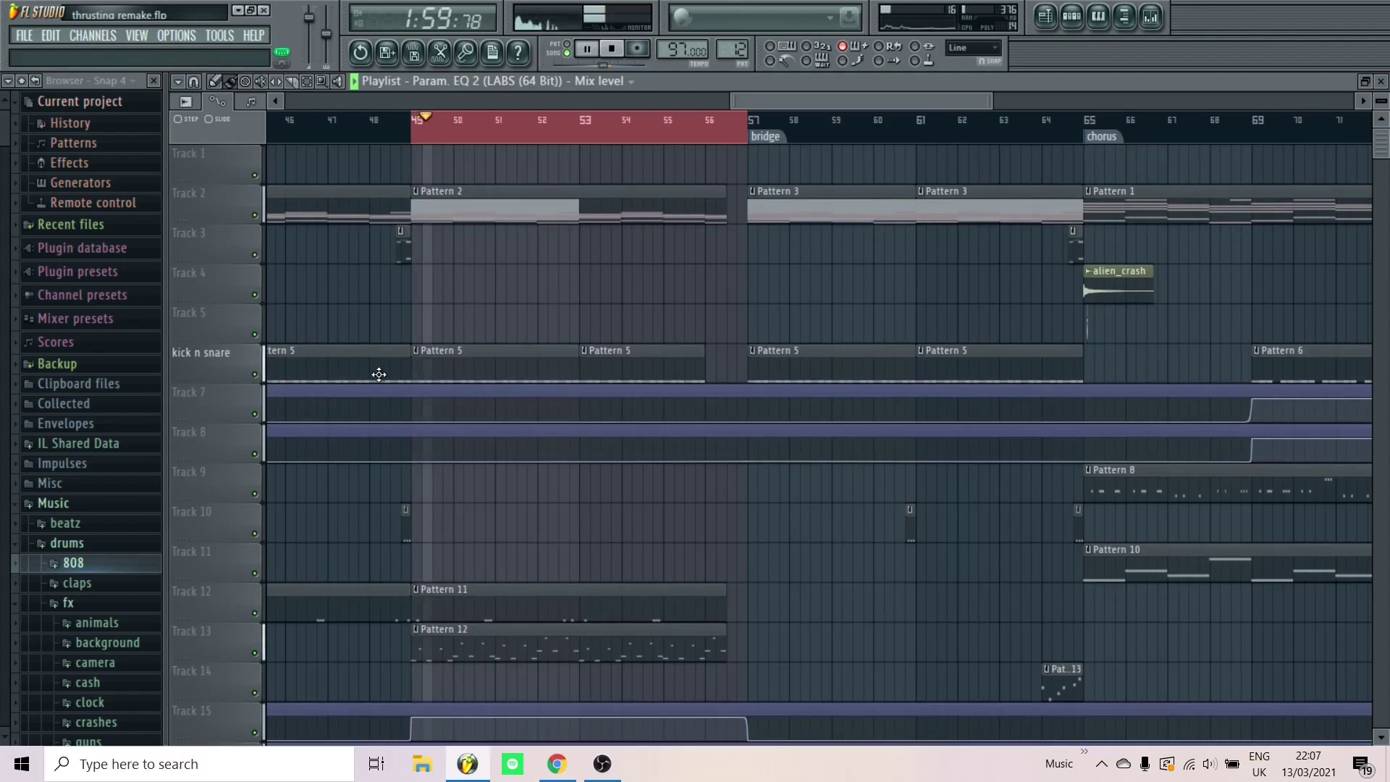
scroll(534, 288, "down", 2)
scroll(540, 288, "up", 2)
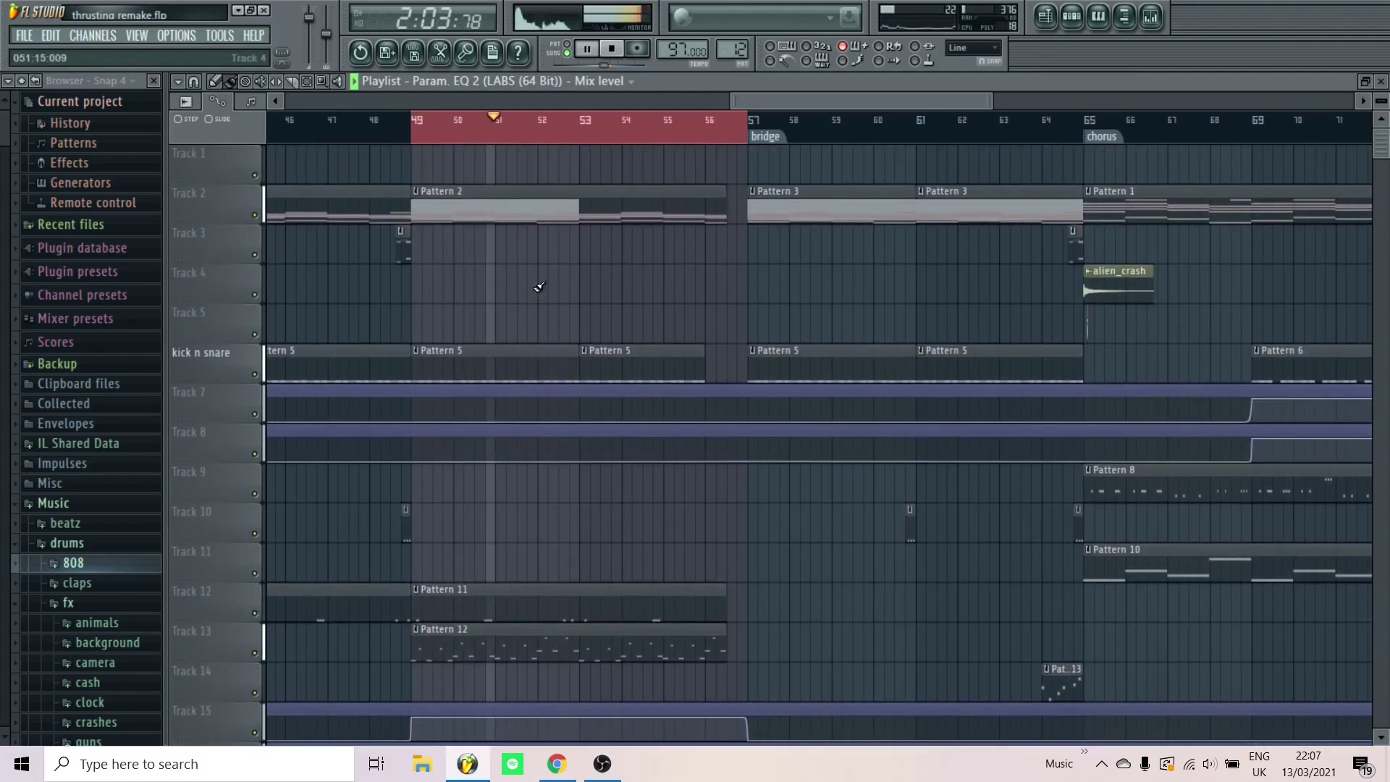
key("space")
Select the bridge in bars 57 to 65 with its clips, and examine its arrangement against the neighbouring sections
scroll(484, 127, "down", 3)
scroll(522, 127, "up", 5)
left_click_drag(608, 125, 1061, 138)
scroll(761, 313, "down", 4)
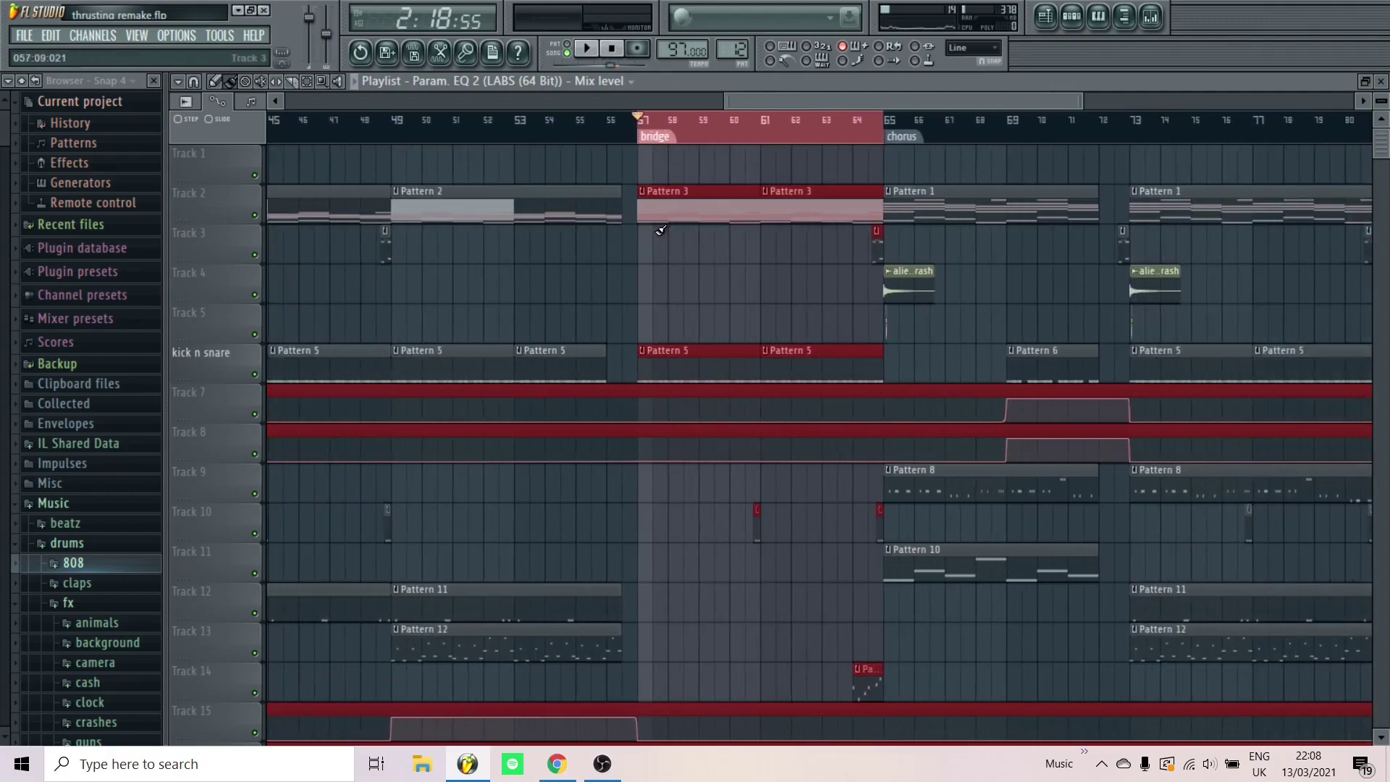
scroll(761, 313, "down", 5)
scroll(646, 401, "up", 5)
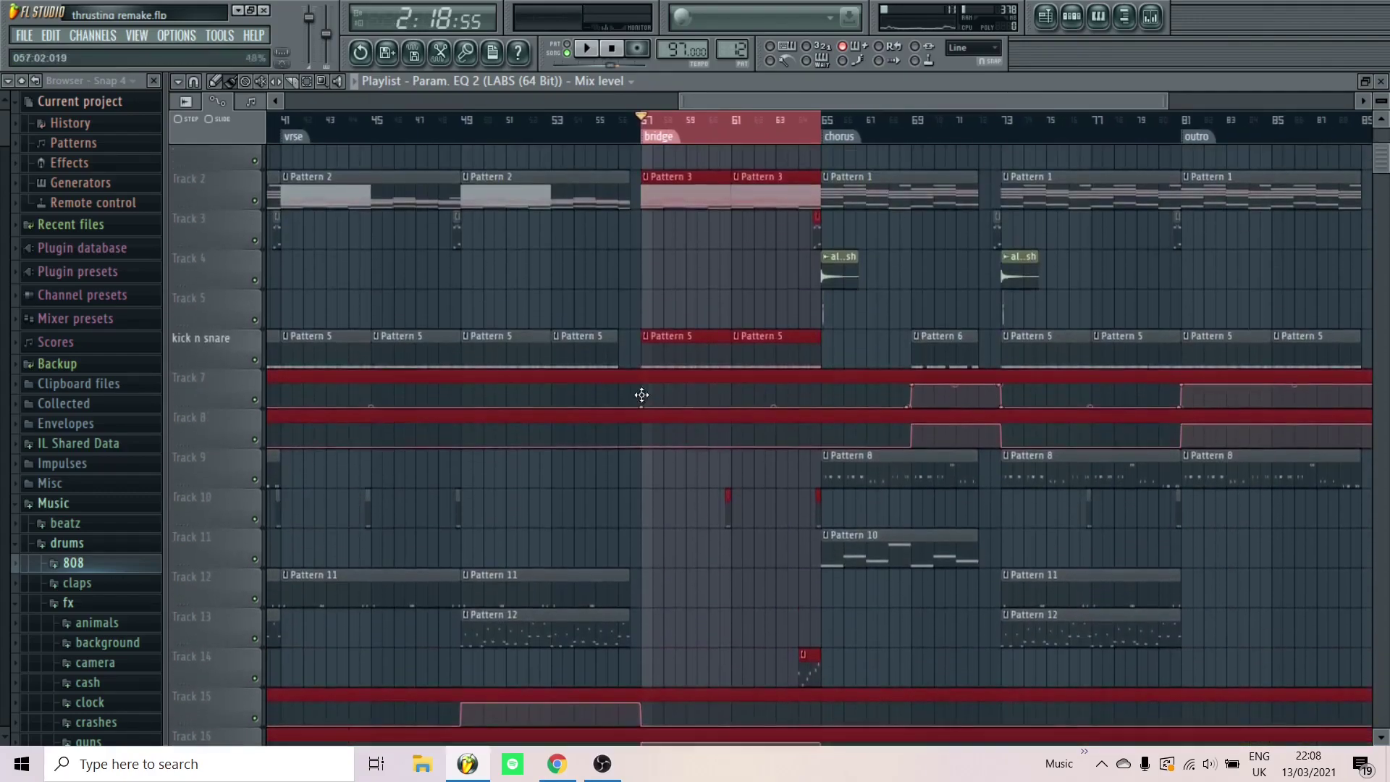
scroll(629, 380, "down", 2)
scroll(629, 381, "up", 2)
scroll(630, 380, "down", 2)
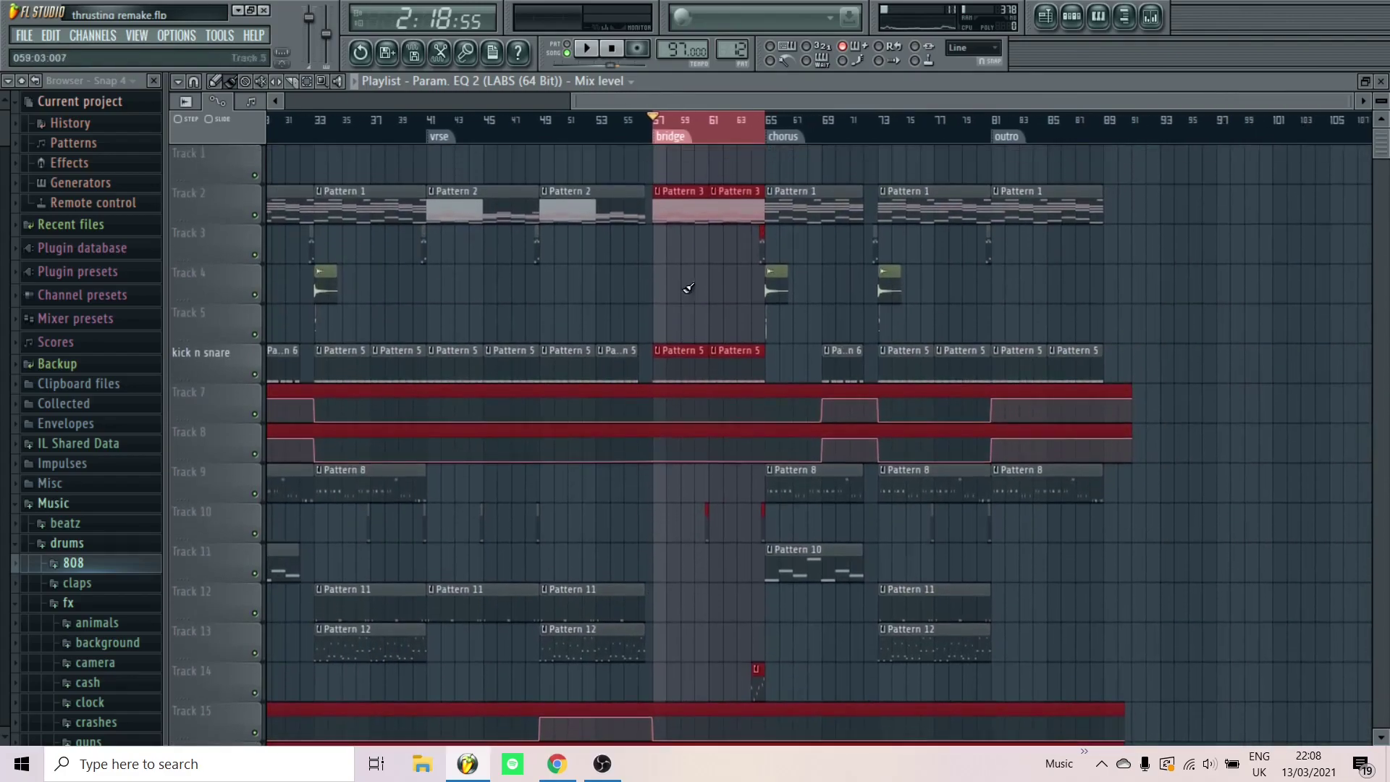
scroll(700, 231, "down", 2)
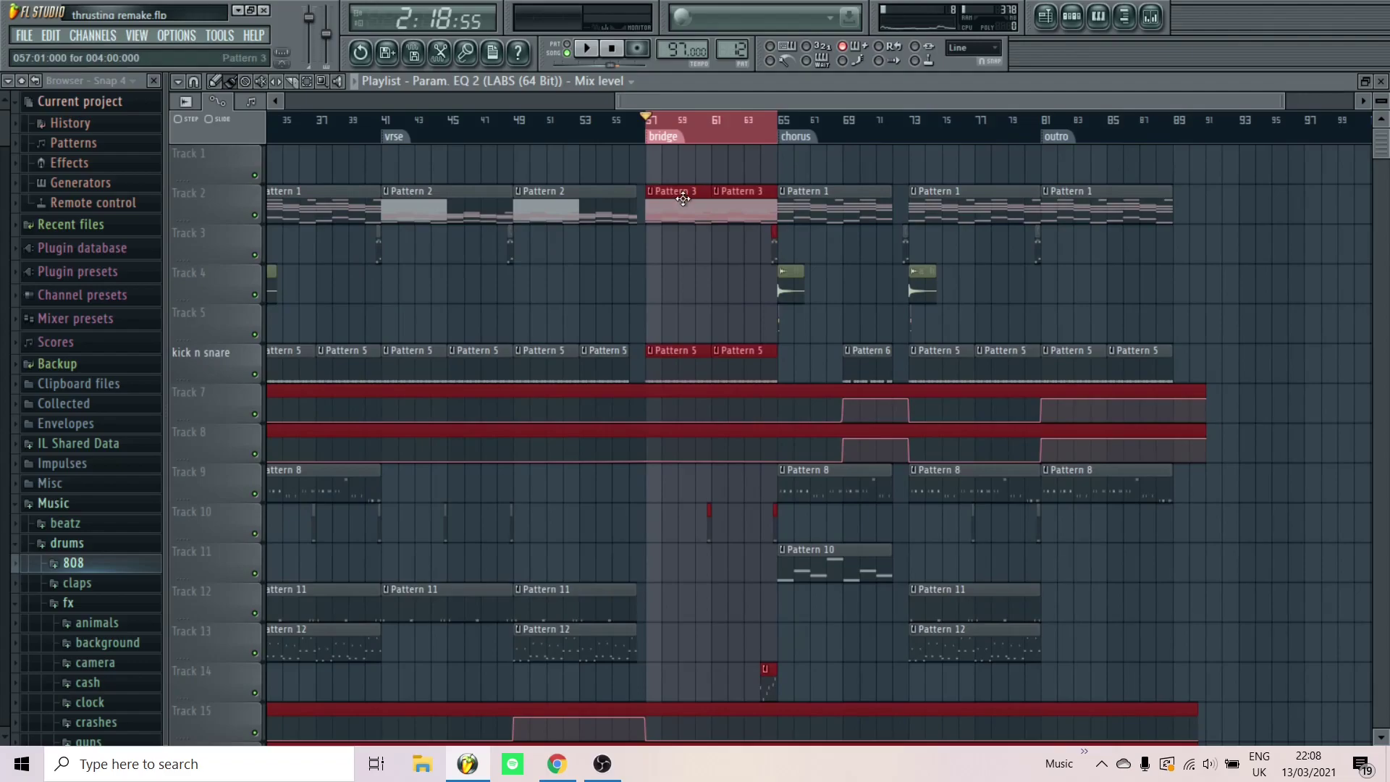
Select Pattern 3 in the step sequencer and open its LABS (64 Bit) notes in the piano roll
scroll(683, 199, "up", 3)
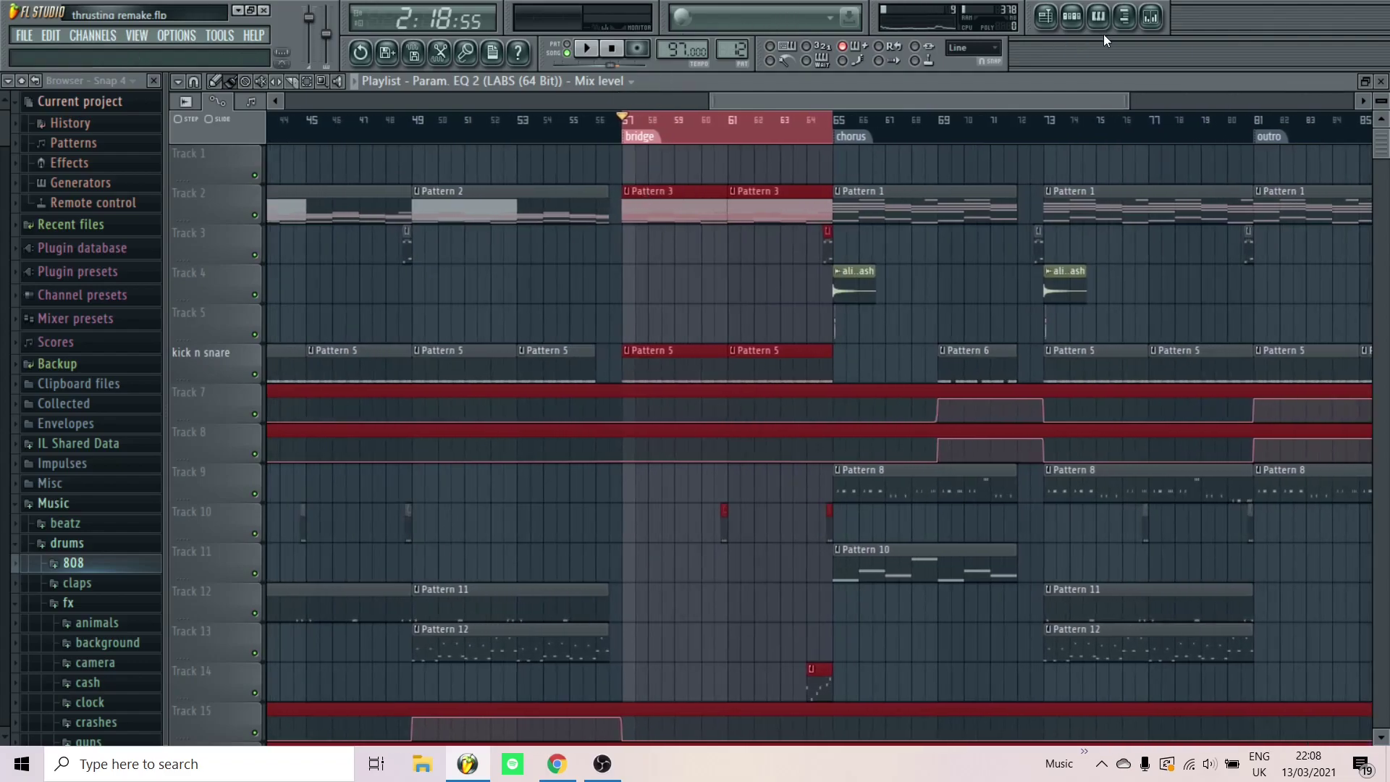
left_click(1072, 16)
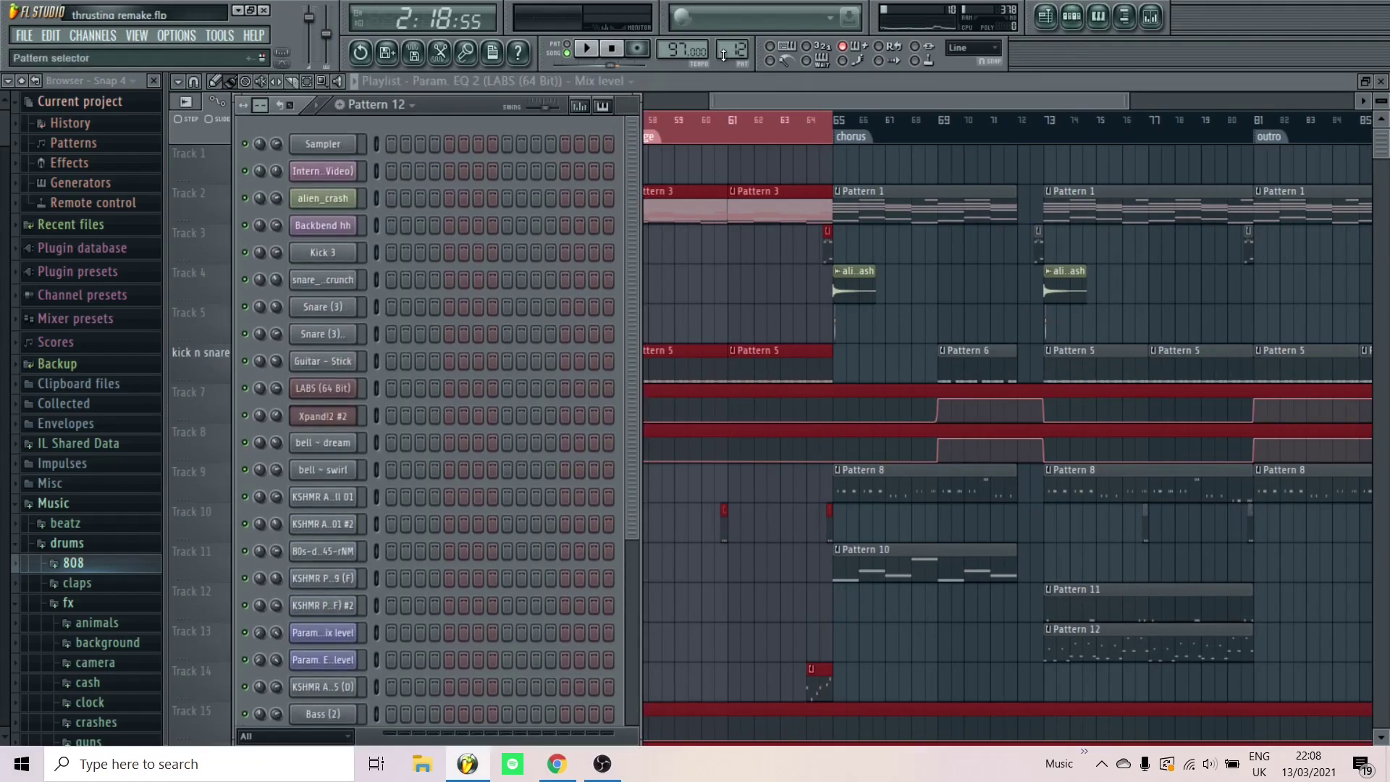
left_click(724, 56)
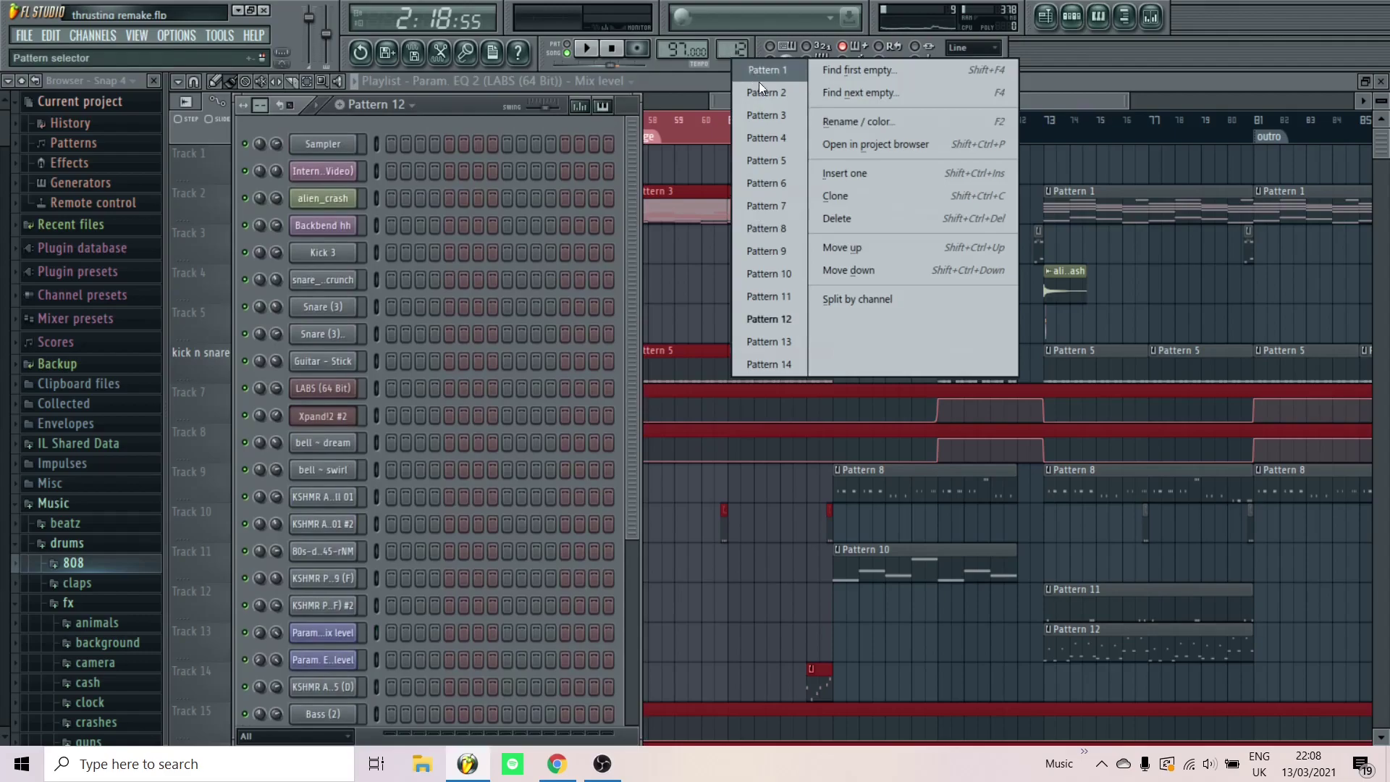
left_click(769, 115)
left_click(432, 402)
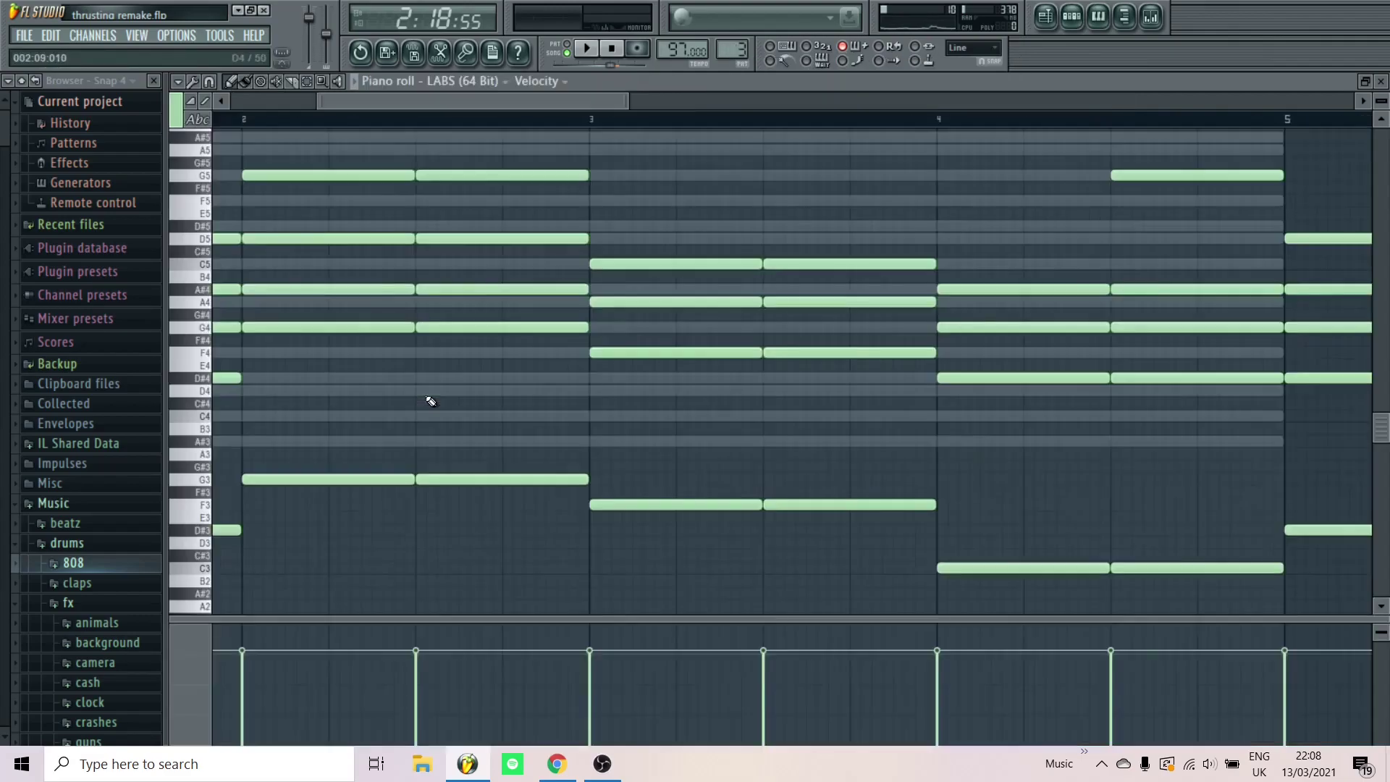
Switch to pattern mode, examine the Pattern 3 chords from bar 1 onwards, and play them briefly
left_click(570, 45)
scroll(608, 289, "down", 5)
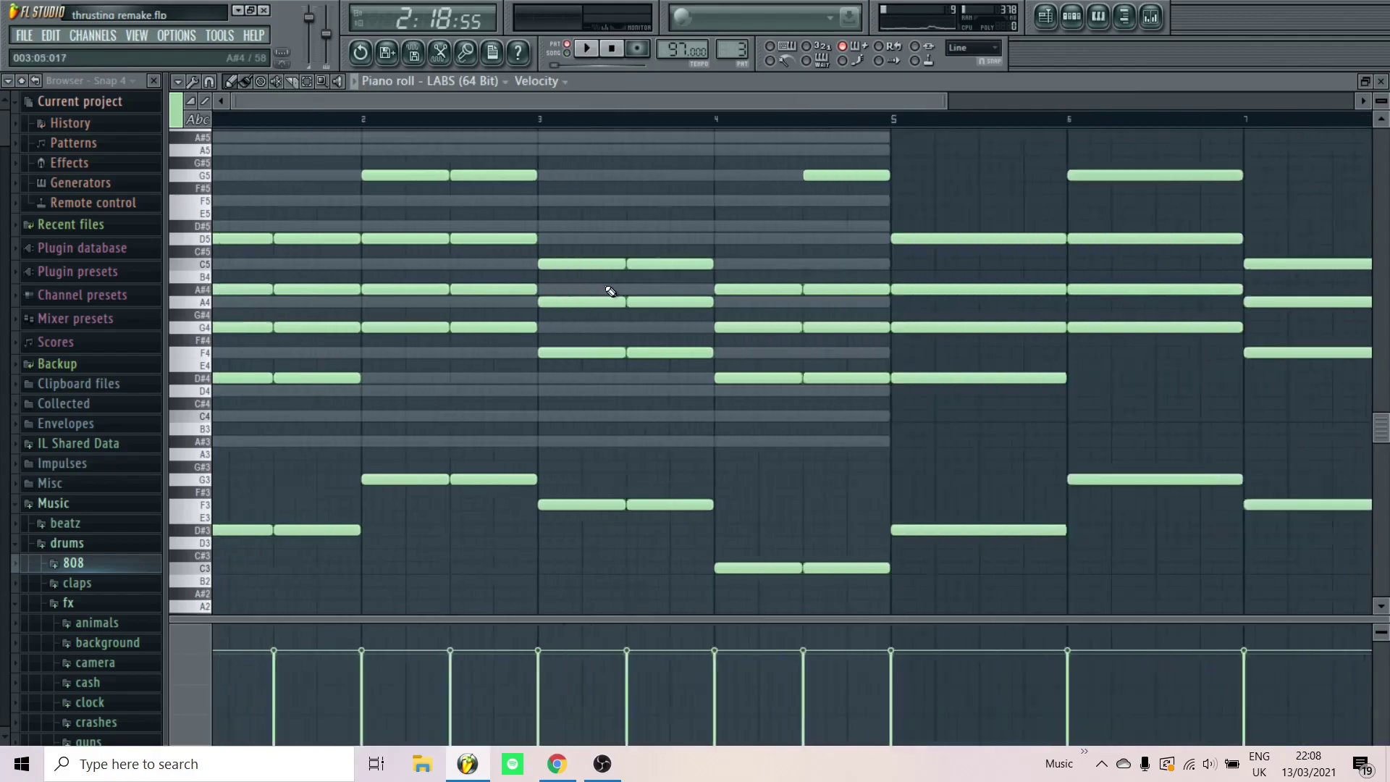
scroll(243, 397, "up", 4)
key("space")
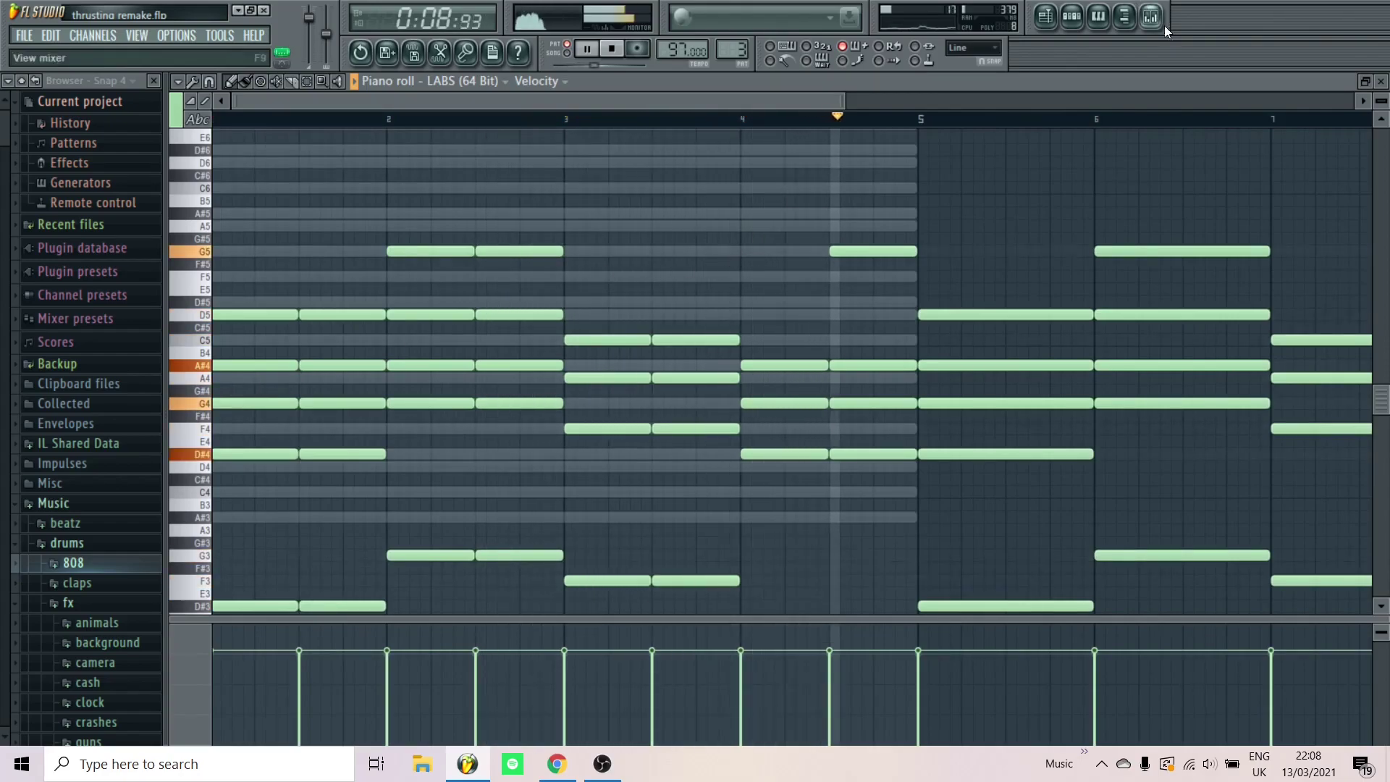
key("space")
Return to the playlist, examine the bridge tracks in bars 57 to 65, and play the section in song mode
left_click(1049, 17)
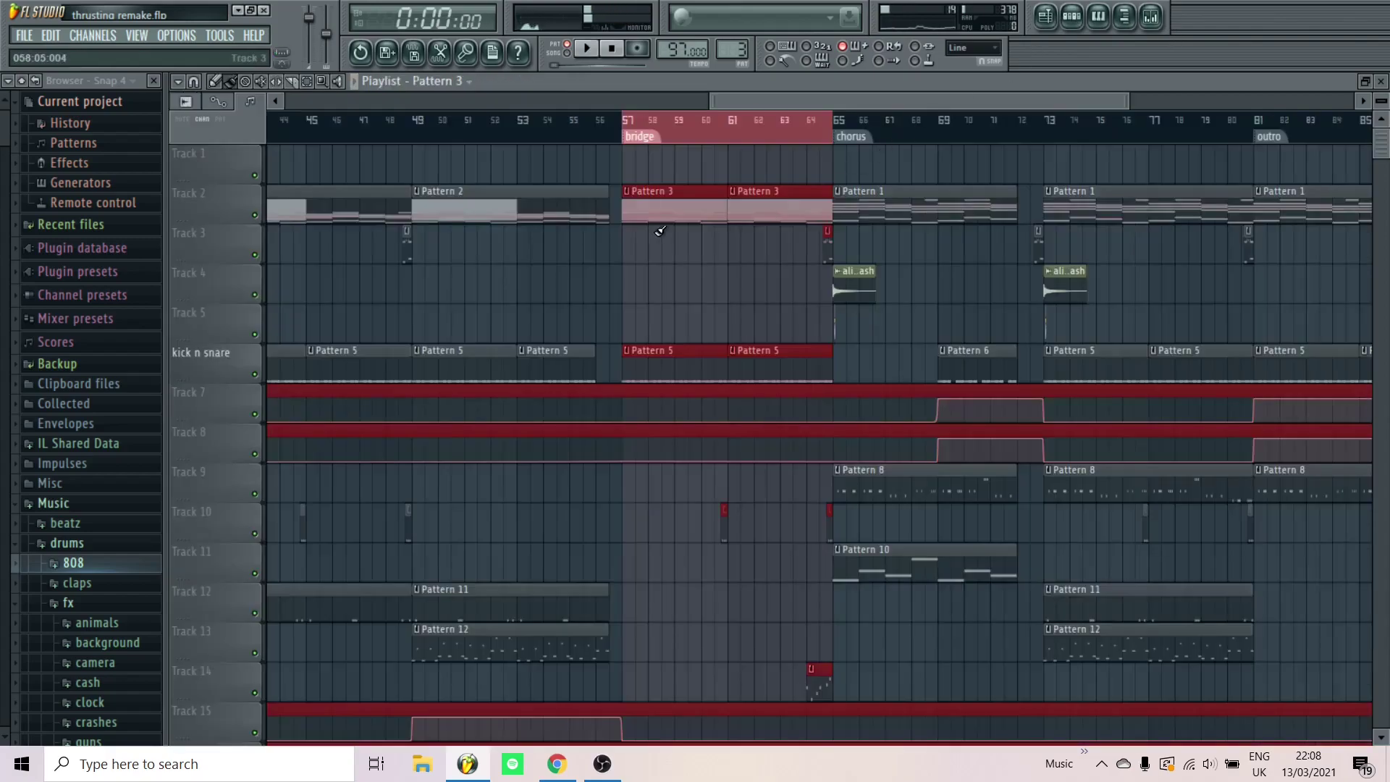
scroll(659, 232, "down", 3)
scroll(664, 353, "down", 5)
scroll(663, 383, "up", 5)
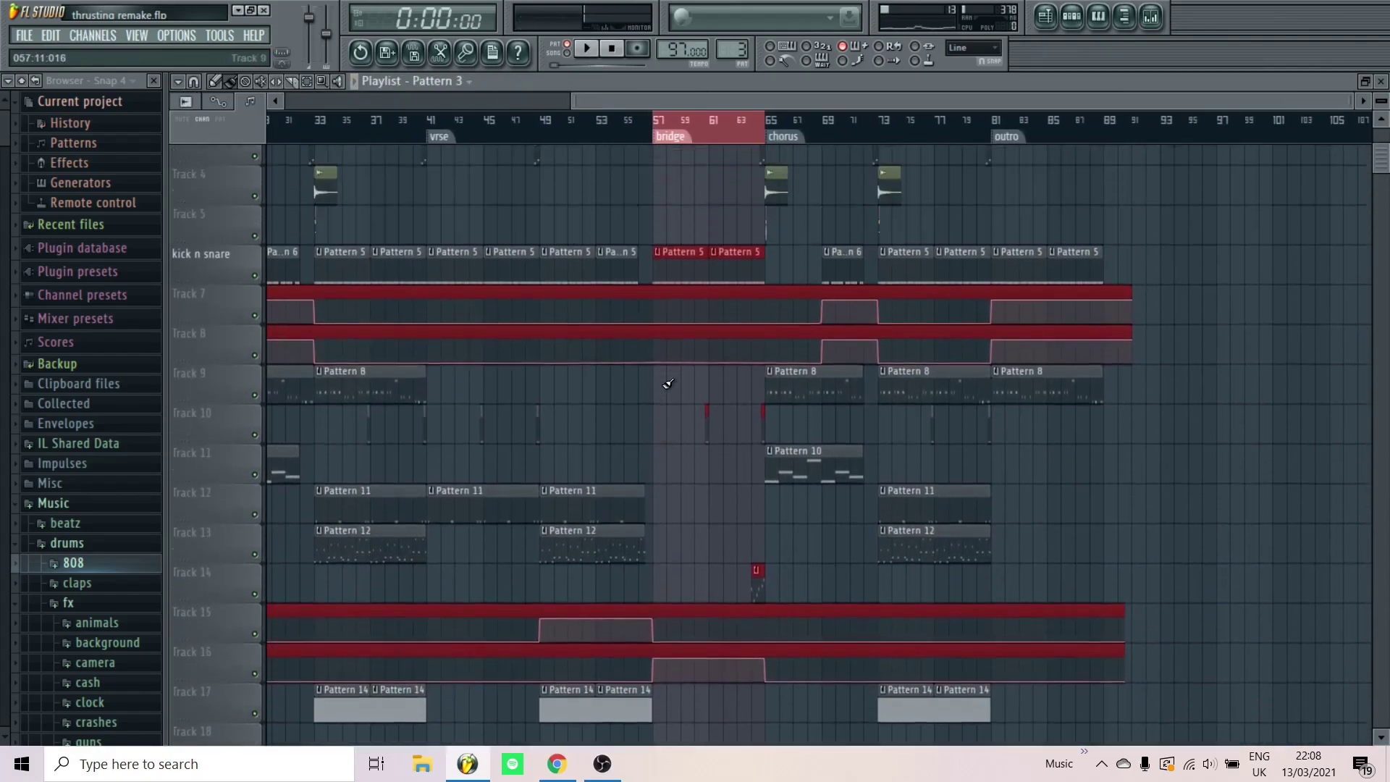
left_click(671, 139)
key("space")
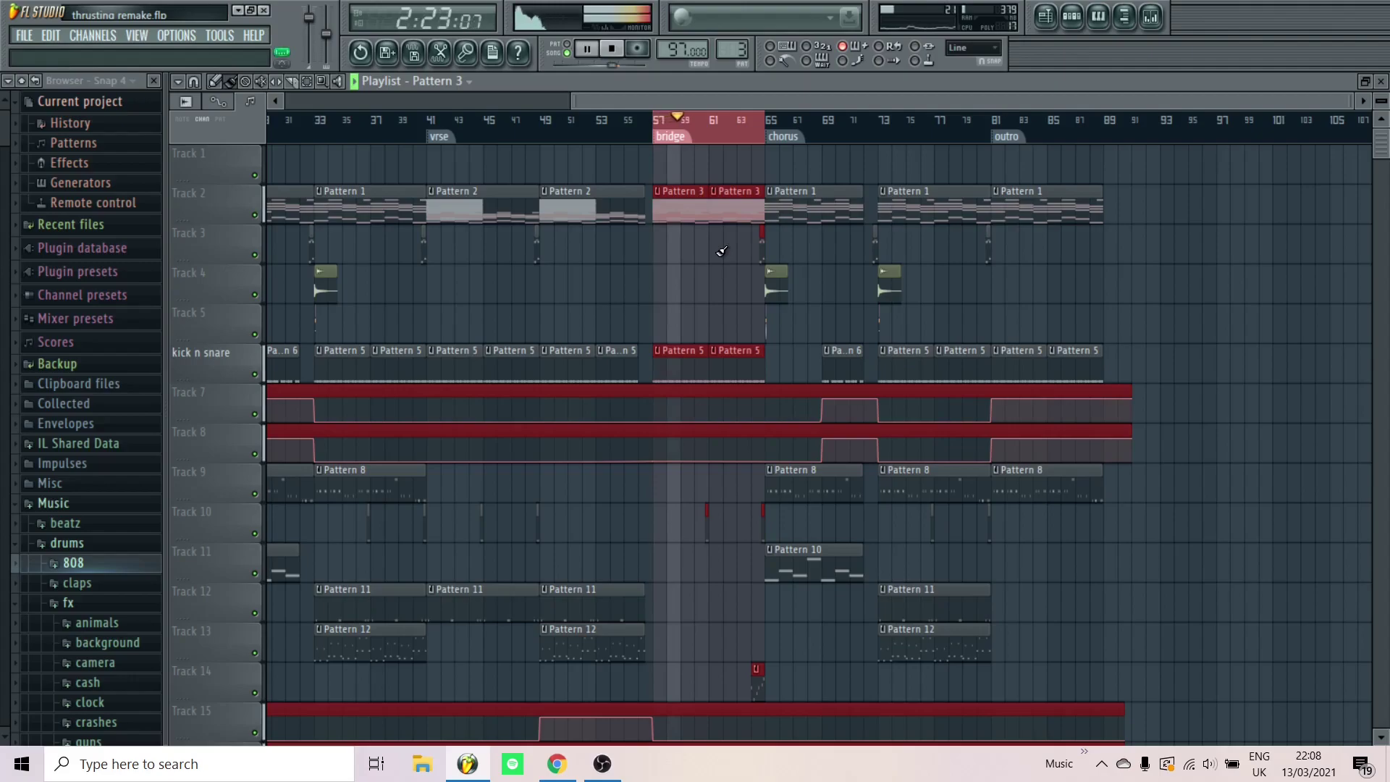
scroll(779, 396, "up", 5)
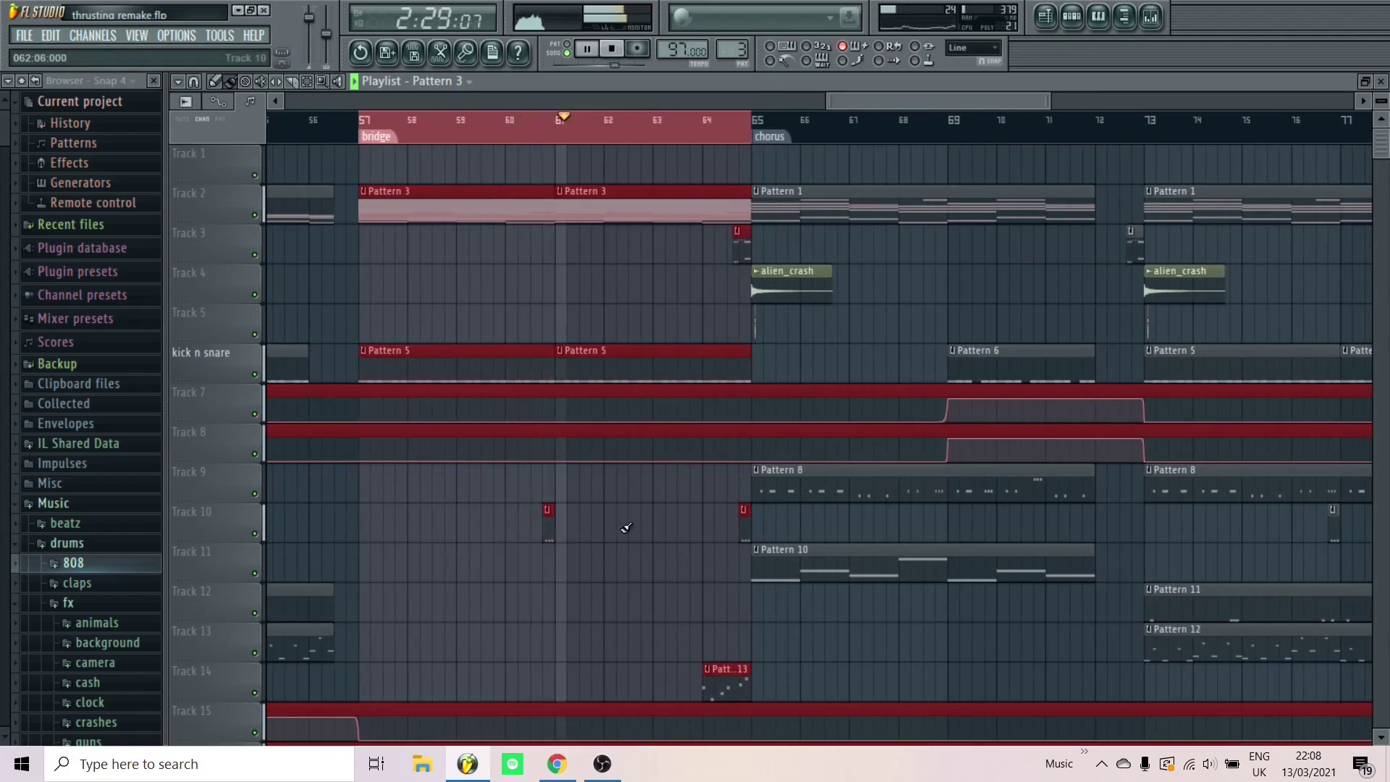
key("space")
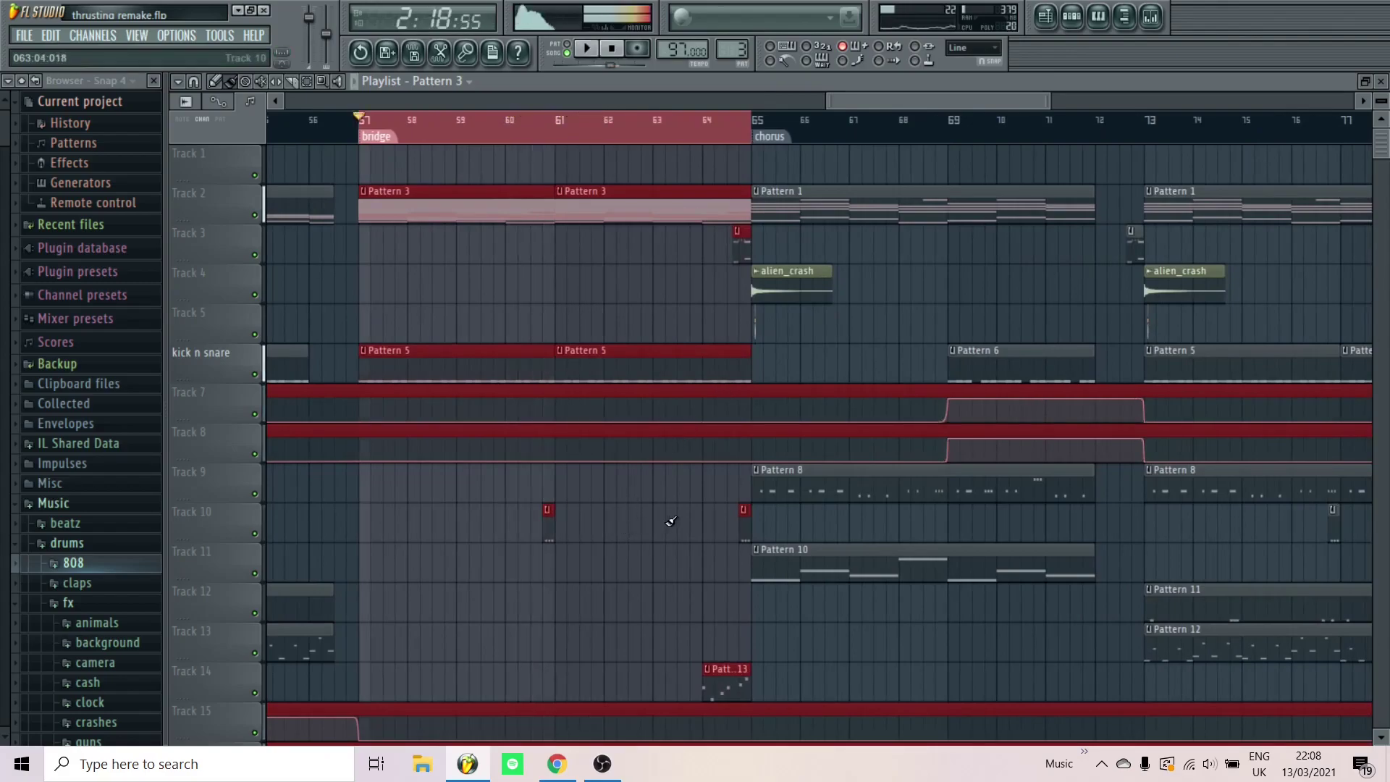
Move the song position to bar 64 and examine Pattern 13 on Track 14 and the transition into the chorus
scroll(704, 215, "up", 3)
left_click(696, 122)
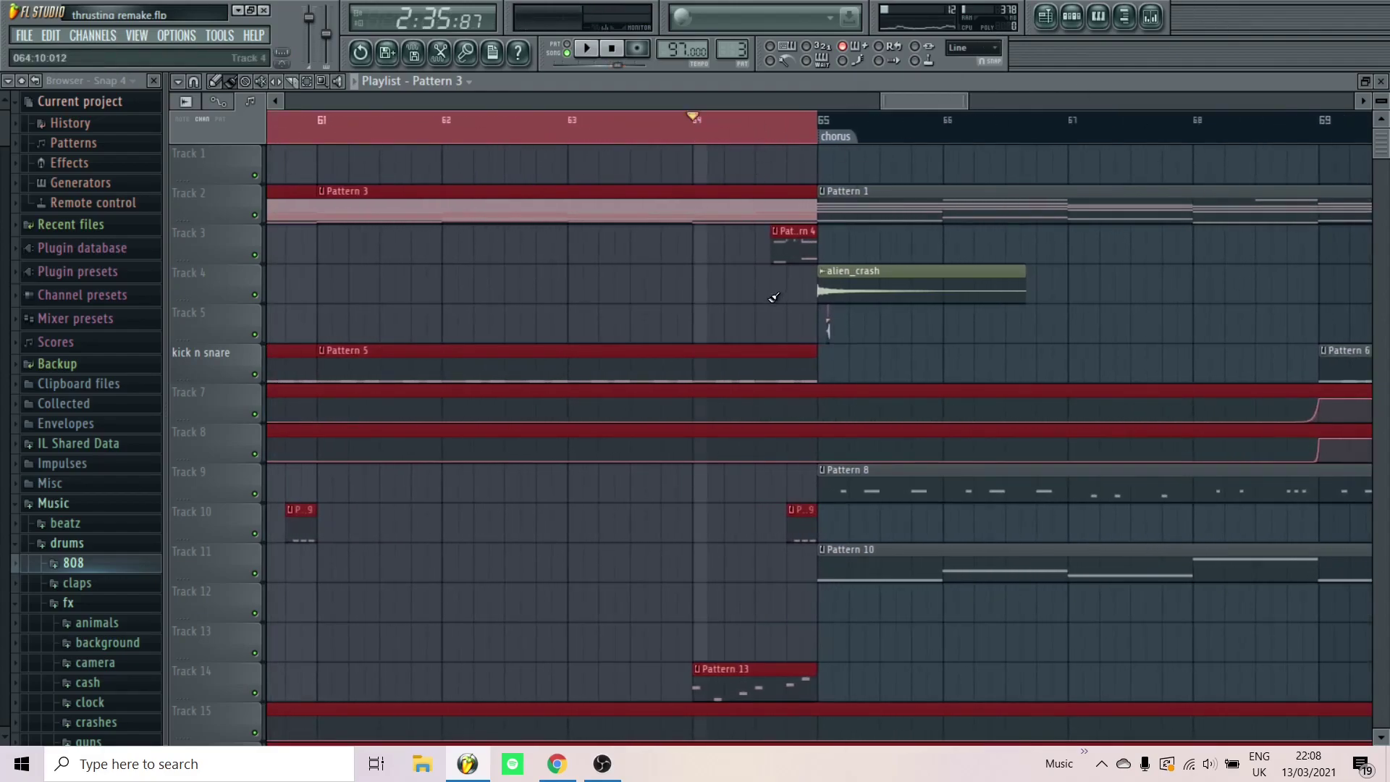
scroll(754, 286, "down", 2)
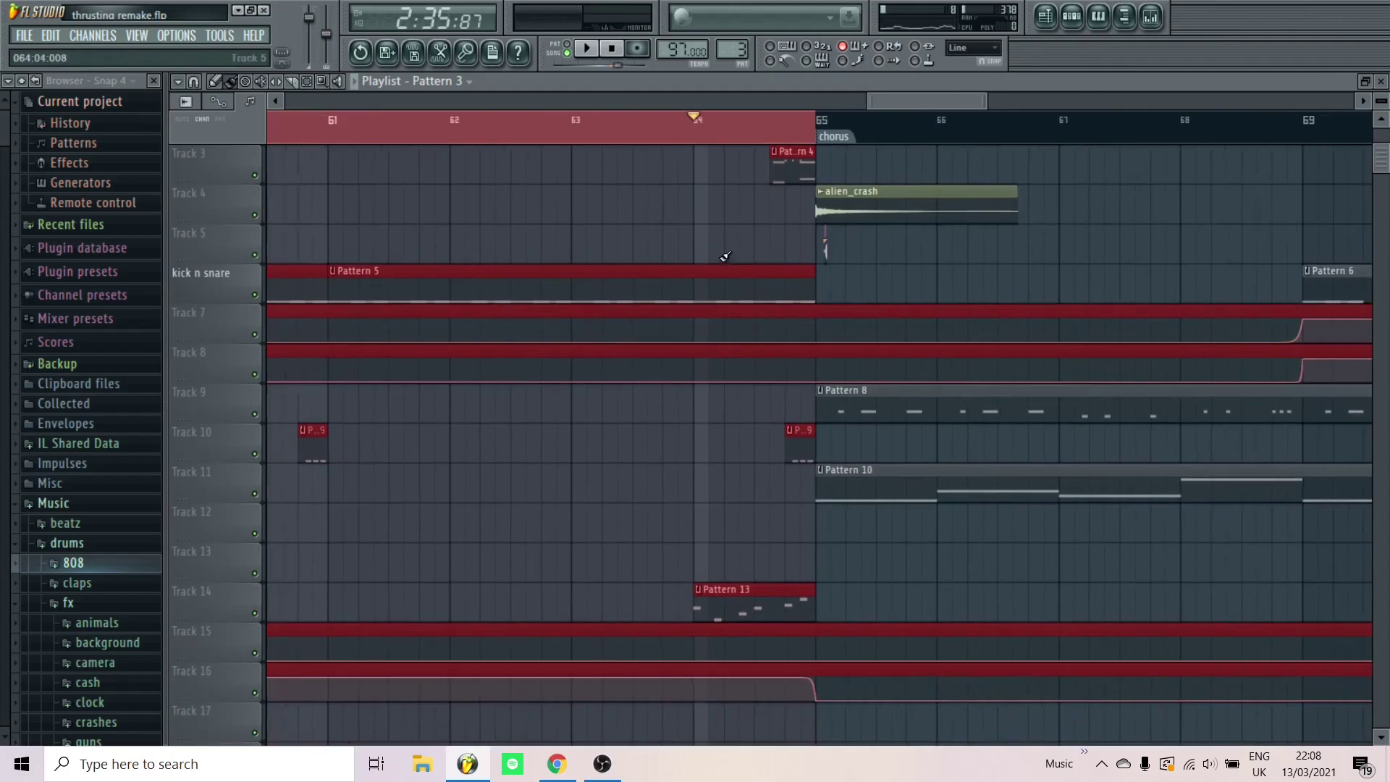
scroll(736, 257, "down", 5)
scroll(777, 365, "up", 2)
scroll(777, 366, "up", 6)
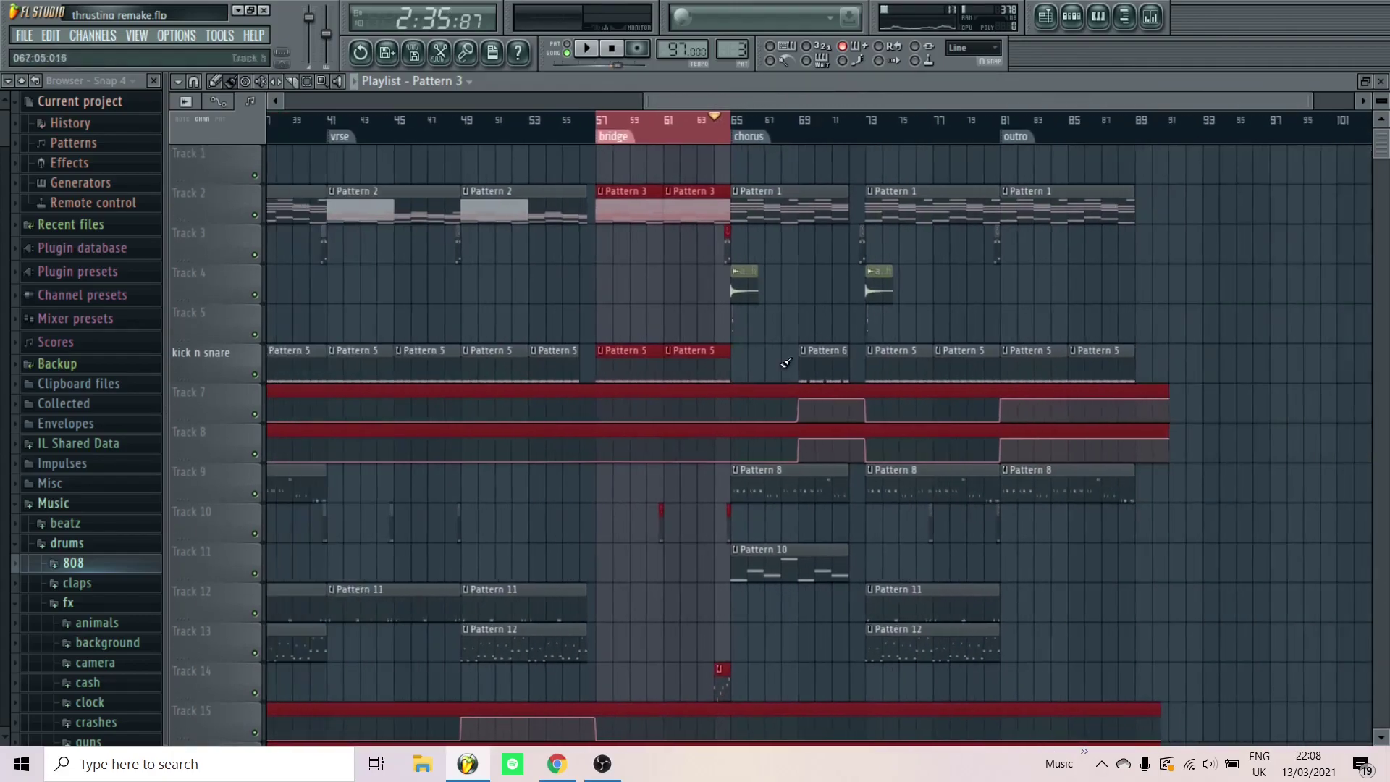
scroll(686, 663, "up", 1)
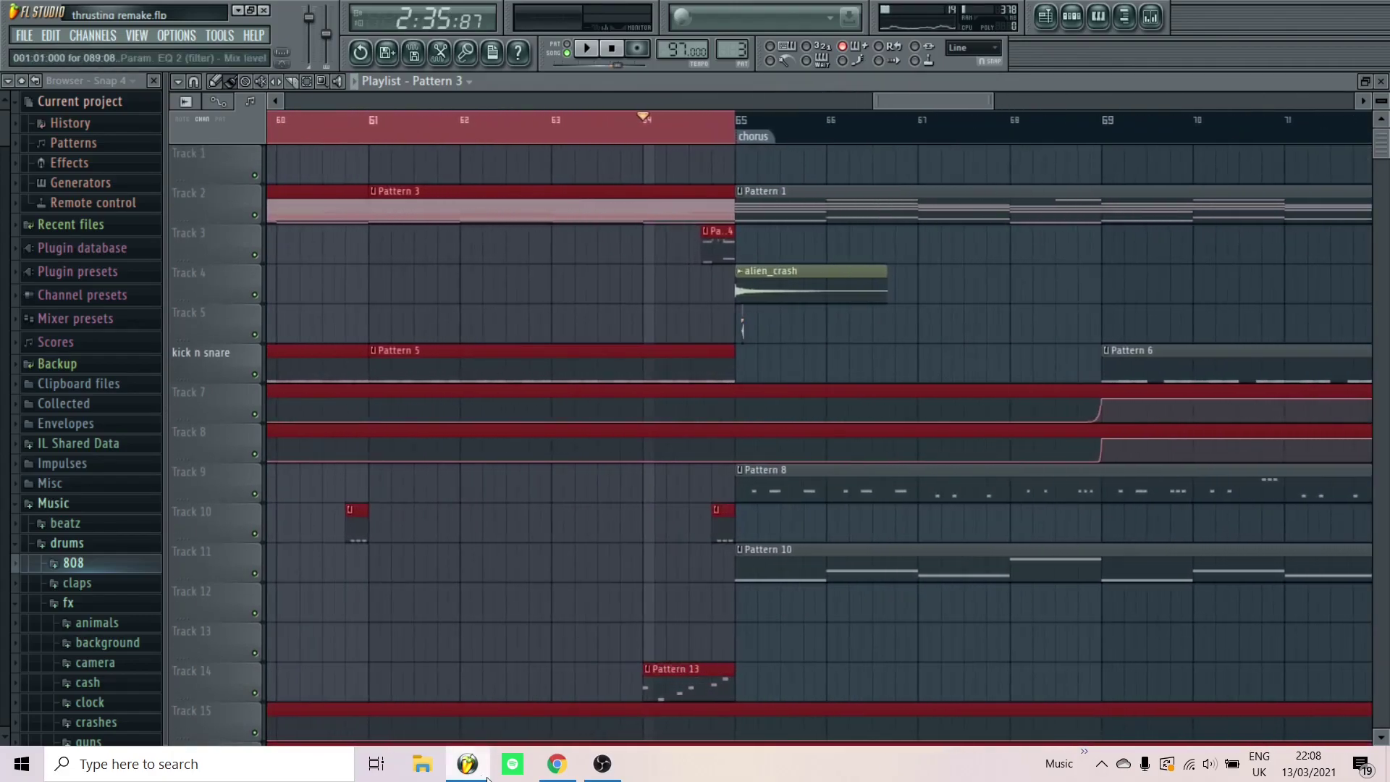
Open the step sequencer, select Pattern 13, and view its Guitar - Luffy notes
left_click(1070, 22)
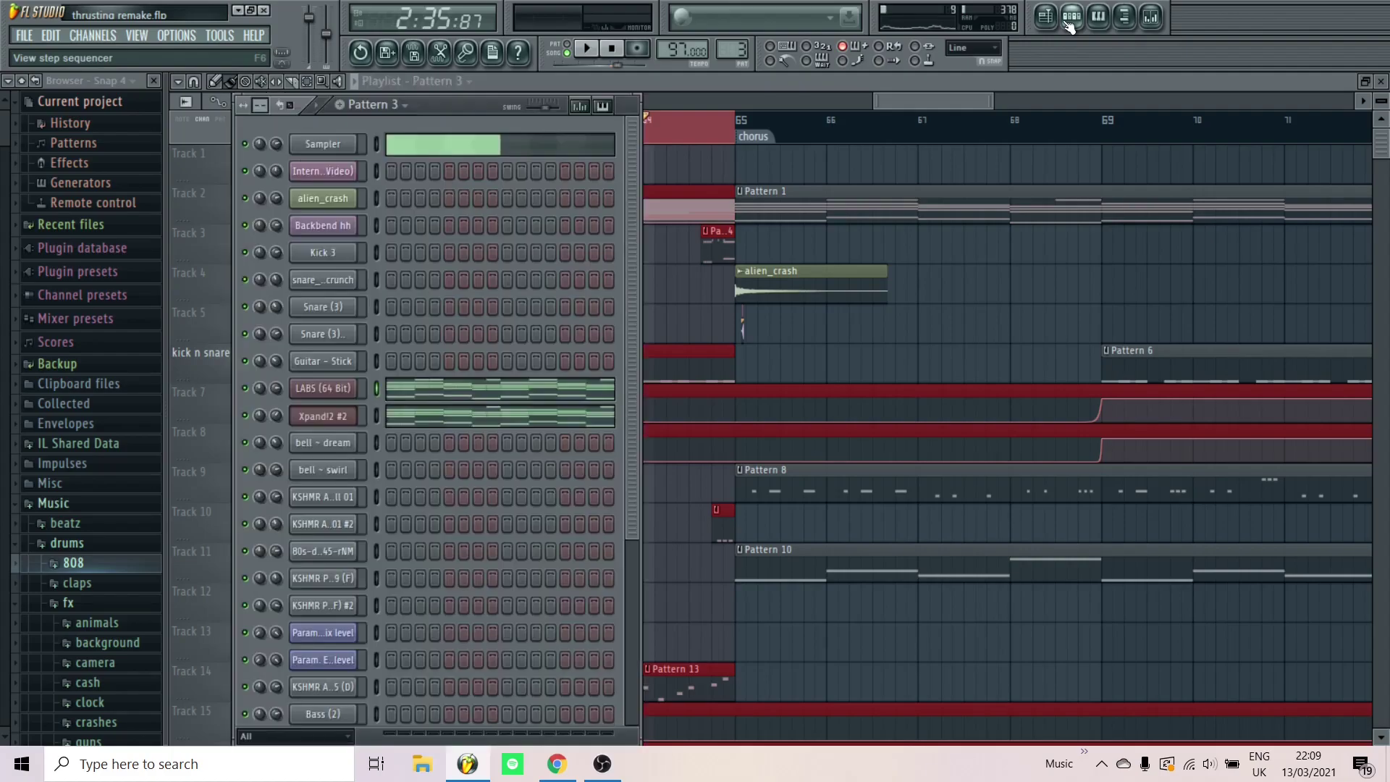
scroll(484, 436, "down", 5)
scroll(484, 433, "up", 5)
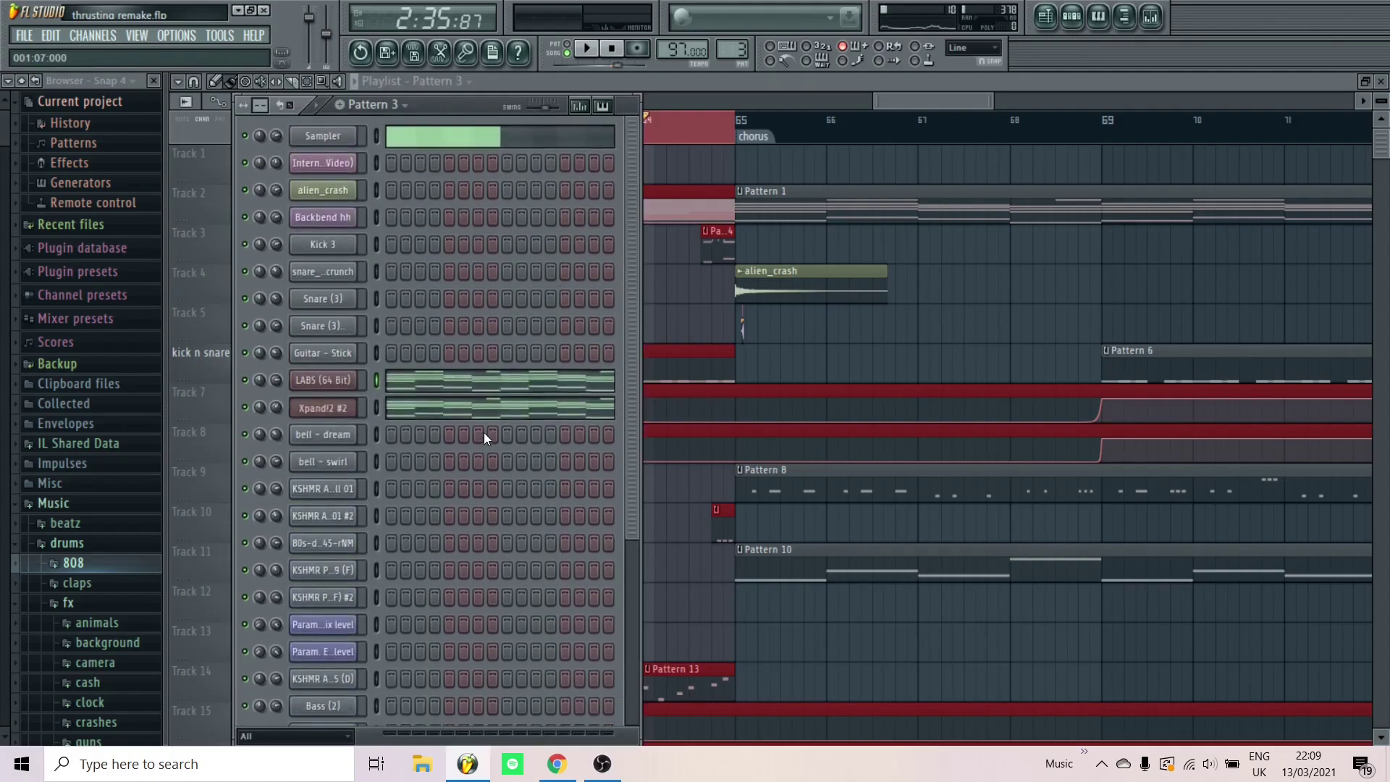
left_click(732, 49)
left_click(780, 339)
scroll(502, 415, "down", 3)
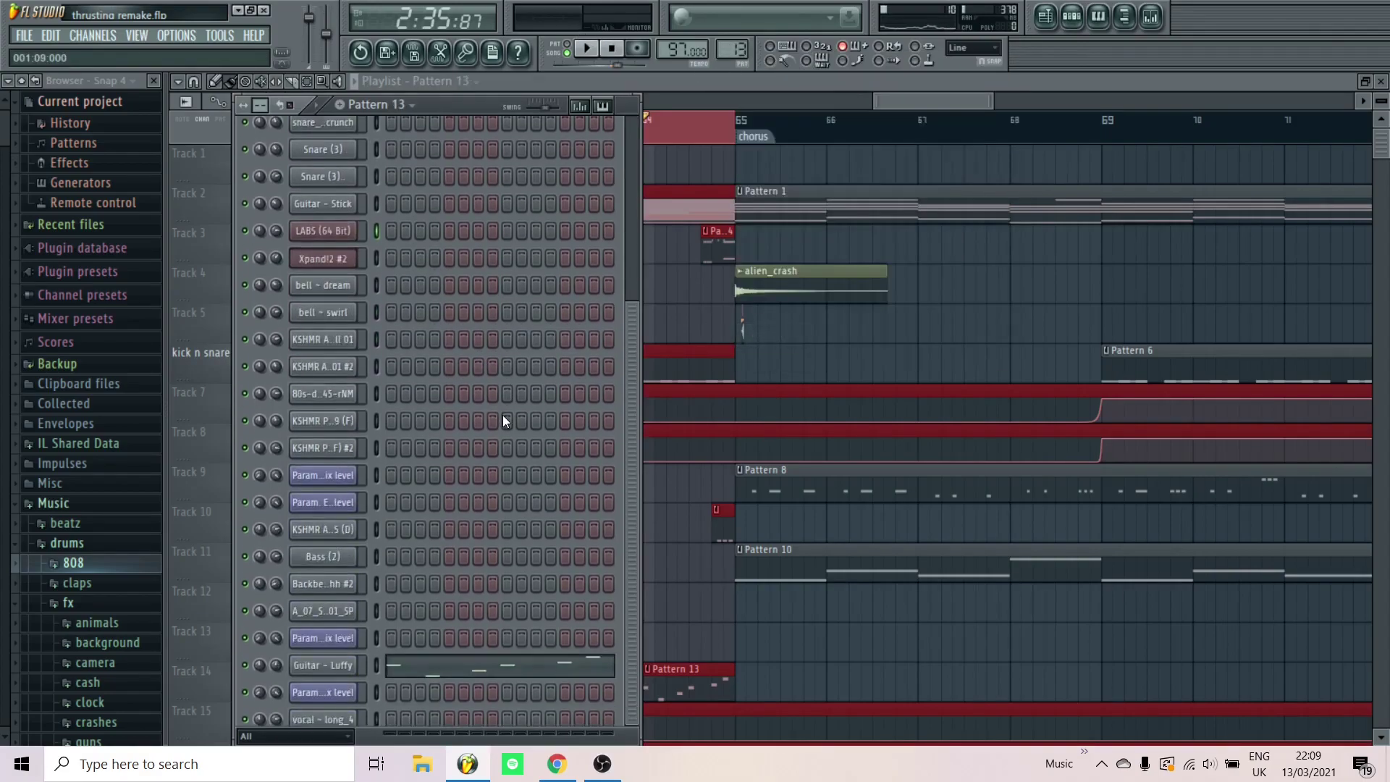
Switch to pattern mode and briefly play the Guitar - Luffy melody of Pattern 13
left_click(572, 46)
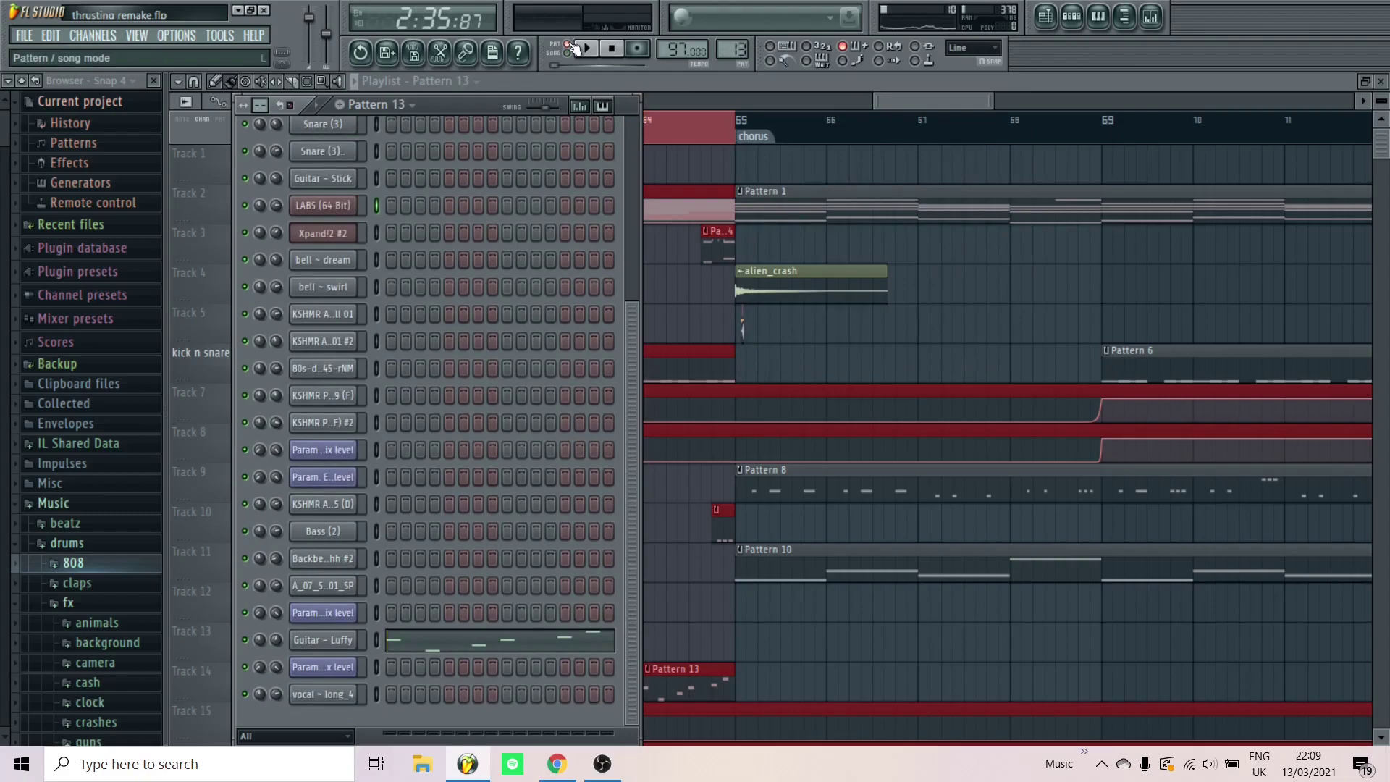
key("space")
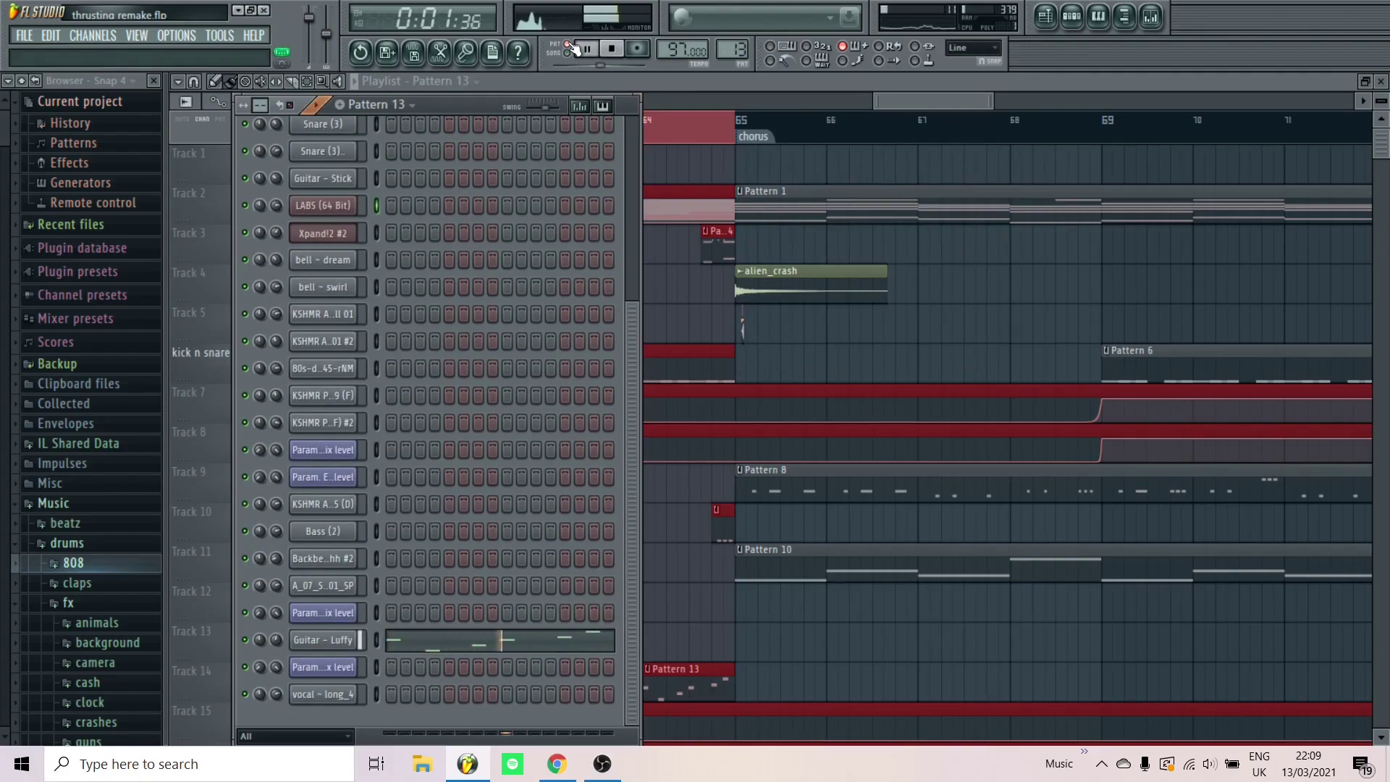
key("space")
Deselect the bridge clips in the playlist and switch playback back to song mode
left_click(681, 565)
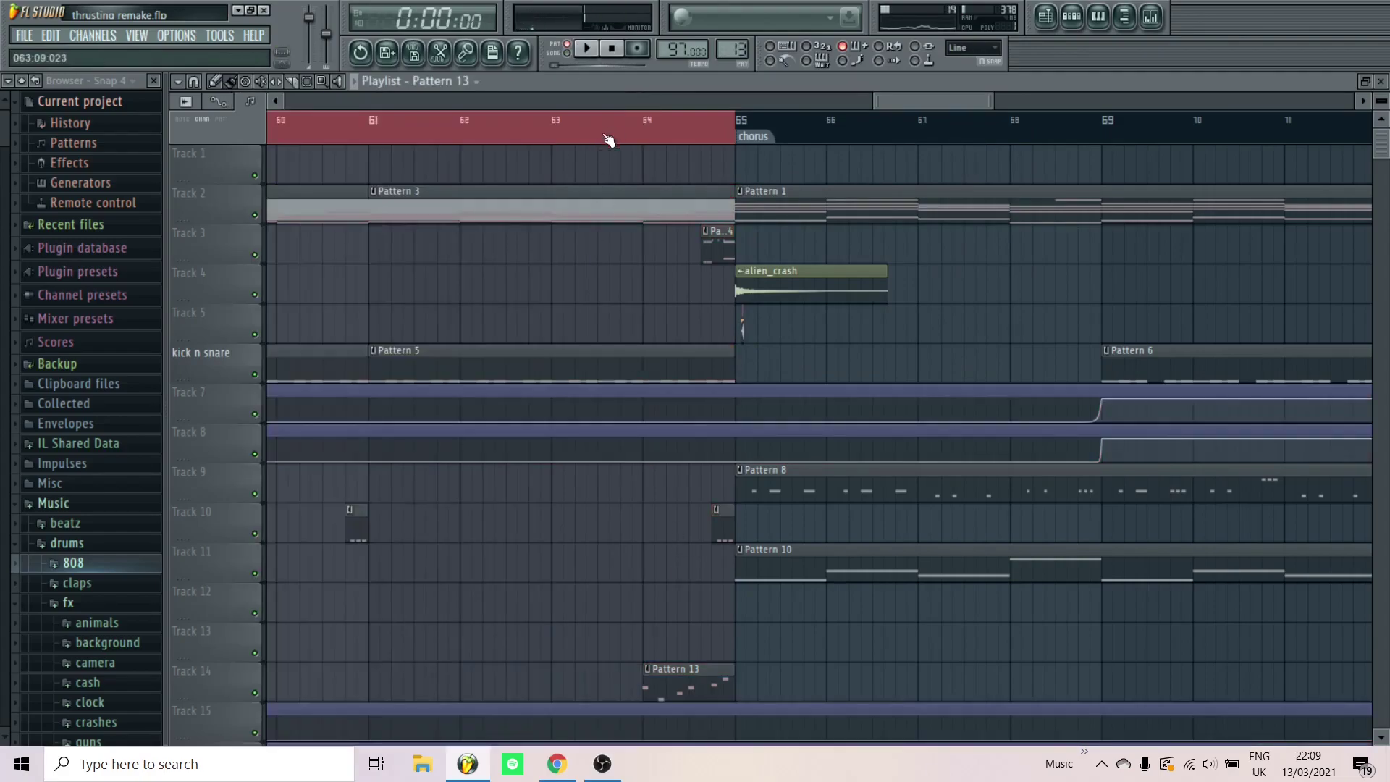
scroll(632, 131, "down", 3)
left_click(567, 52)
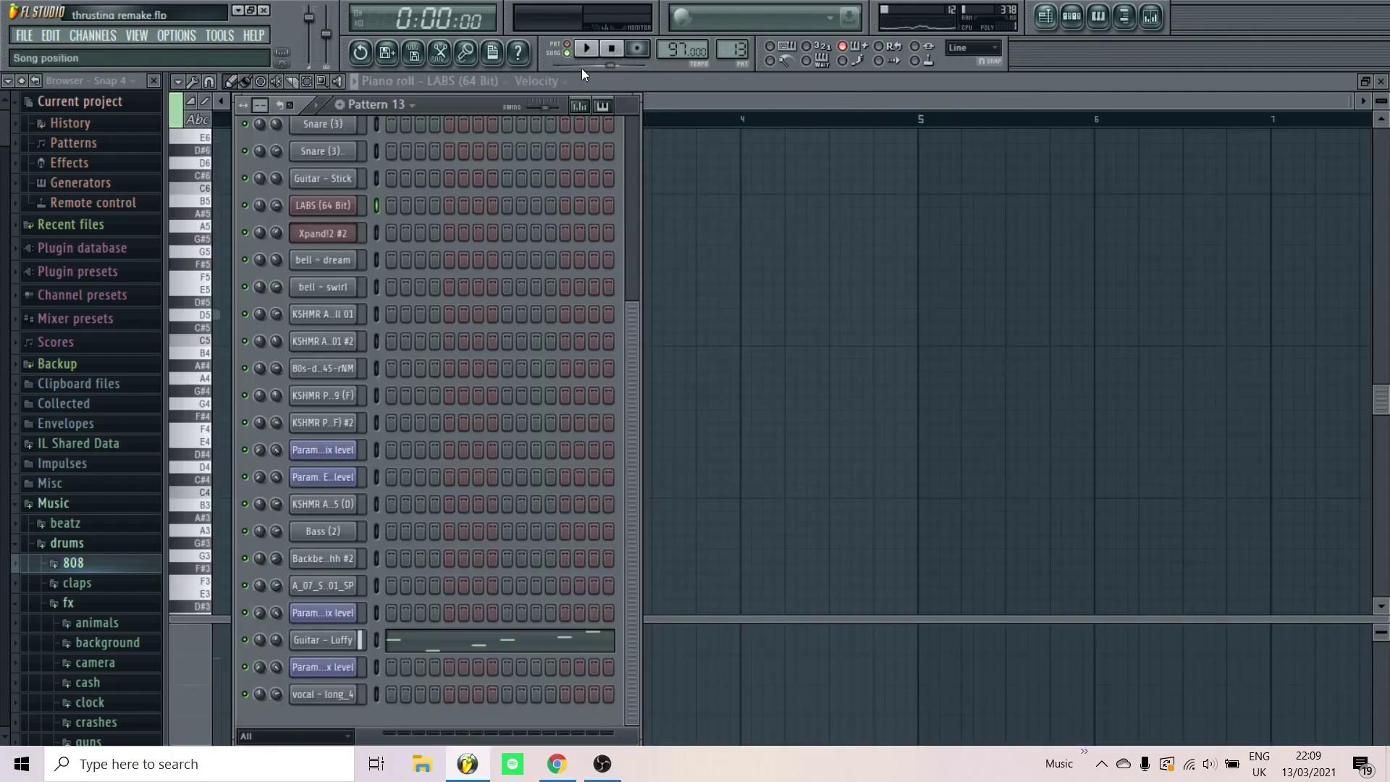
Return to the playlist and play from bar 64 to hear Pattern 13 leading out of the bridge
left_click(1049, 18)
scroll(638, 147, "up", 3)
left_click(652, 141)
key("space")
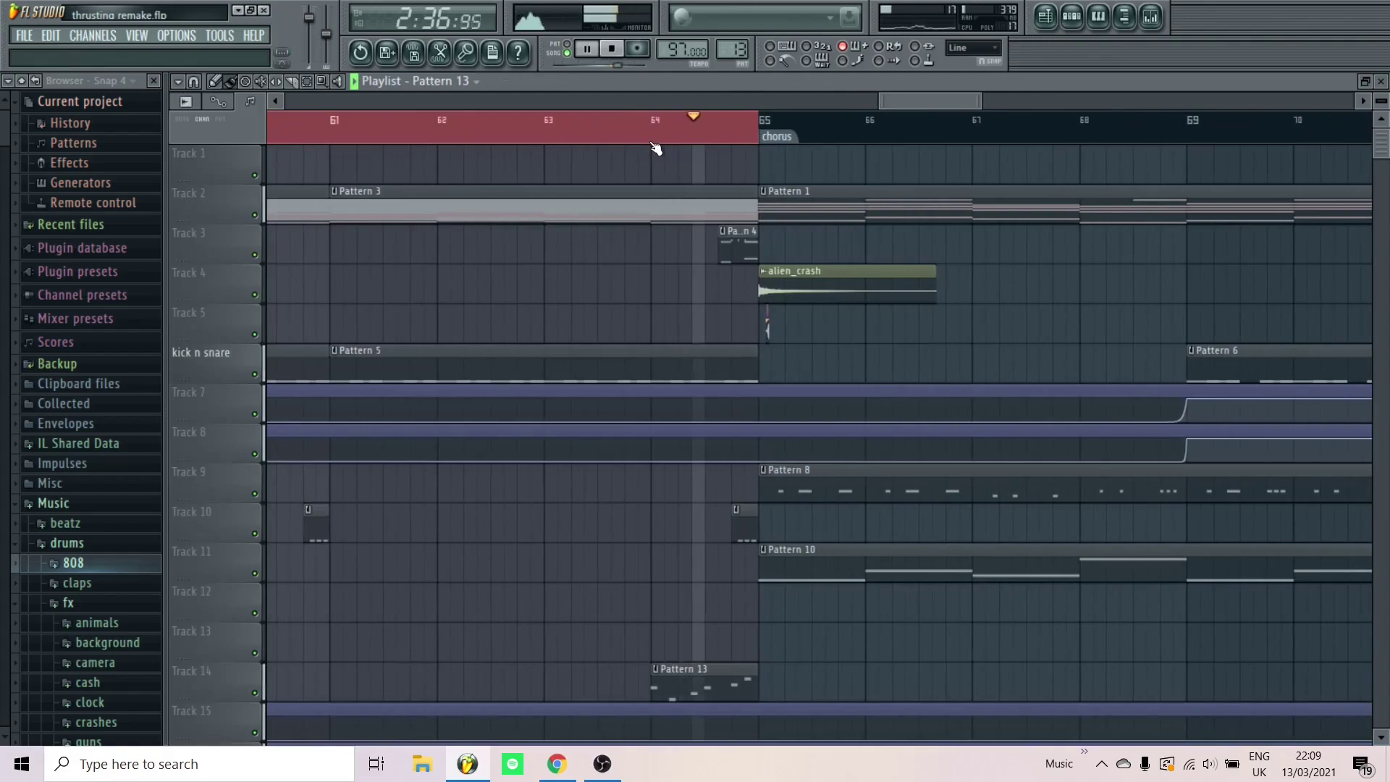
key("space")
scroll(656, 149, "down", 3)
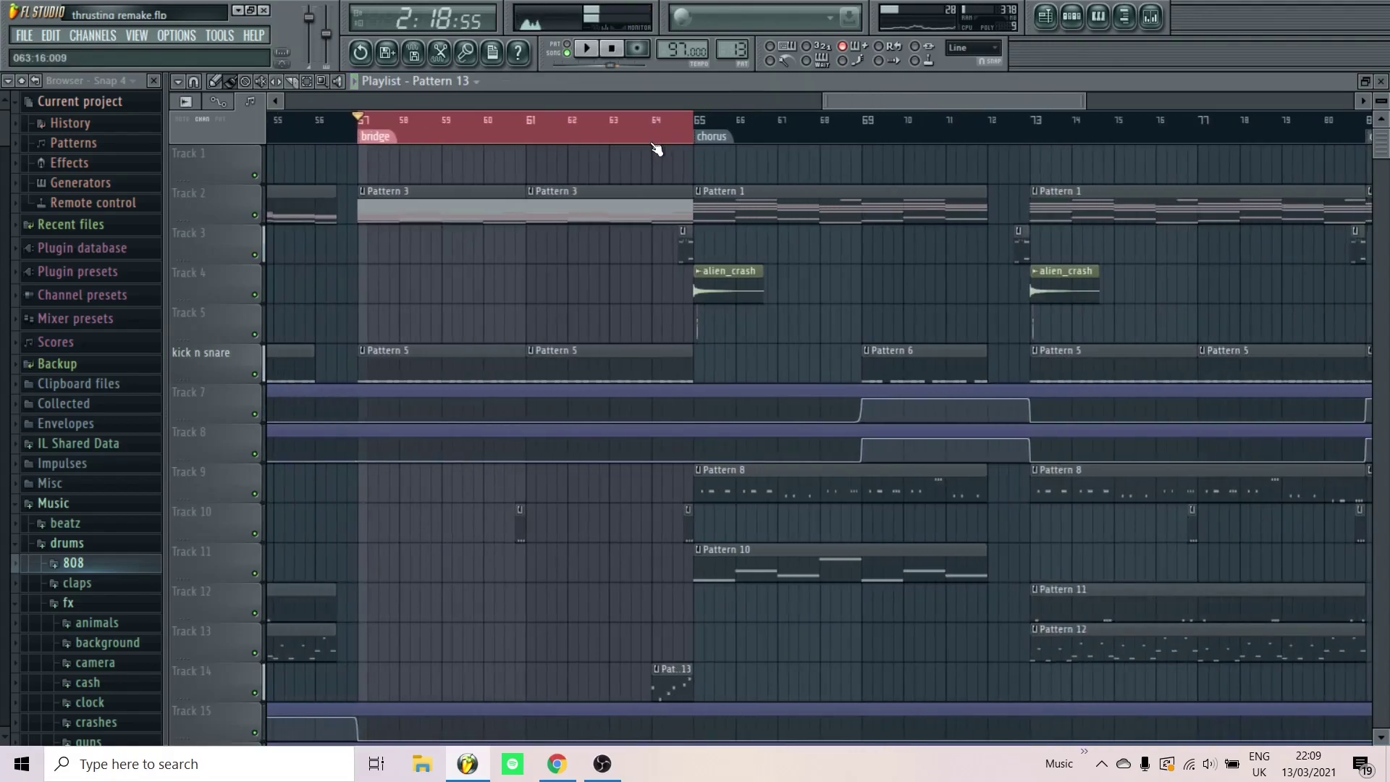
Examine the bridge from bar 57 to the chorus marker and replay its last bar
scroll(521, 161, "up", 3)
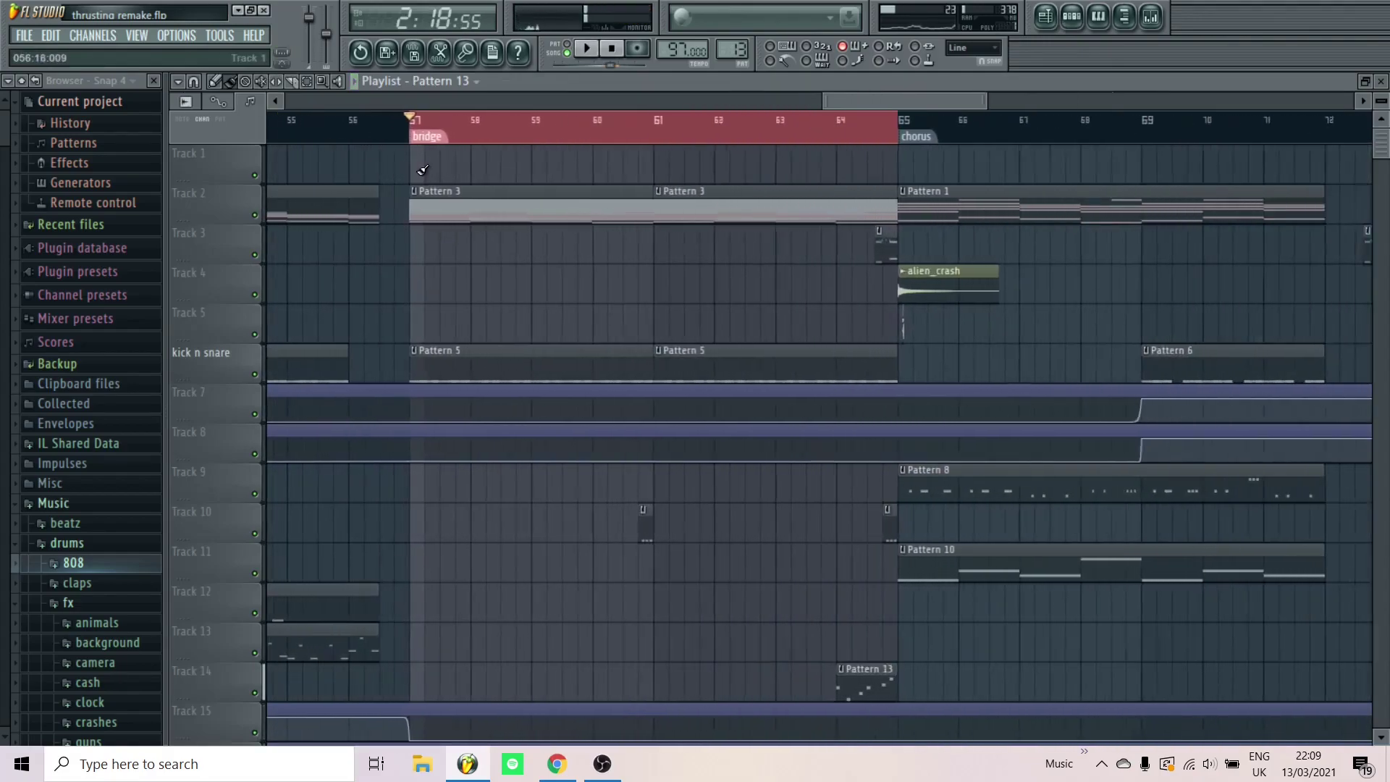
scroll(431, 163, "up", 3)
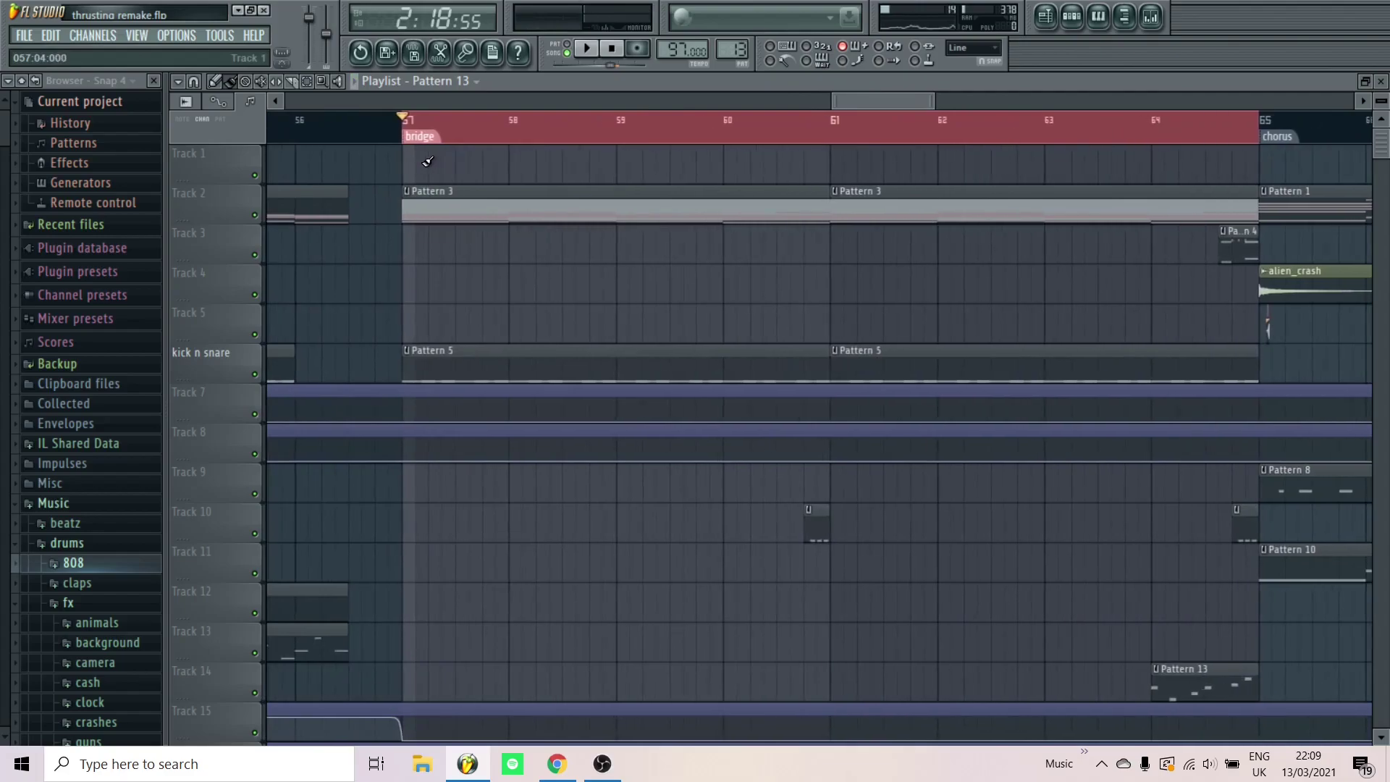
scroll(430, 160, "down", 3)
scroll(782, 192, "up", 3)
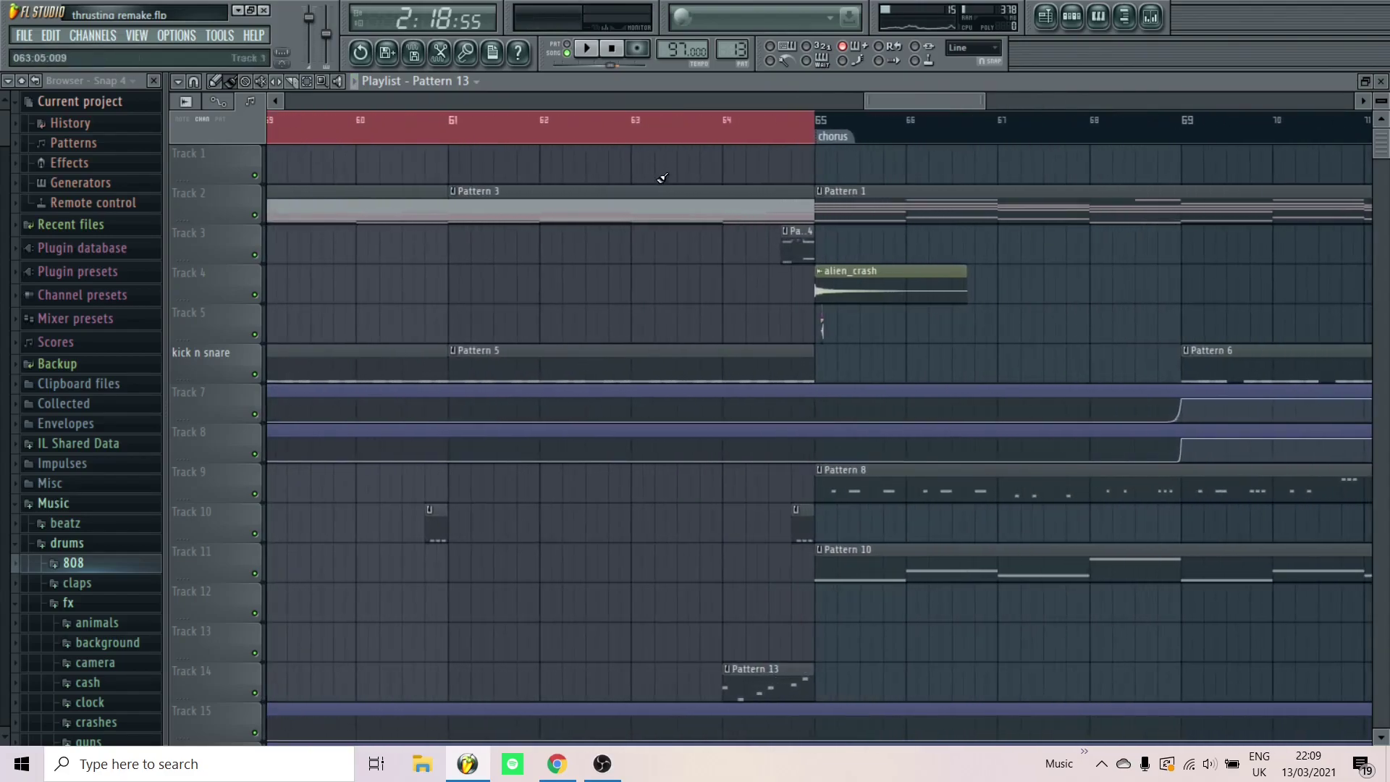
scroll(662, 177, "down", 3)
scroll(667, 170, "up", 4)
scroll(665, 156, "up", 1)
key("space")
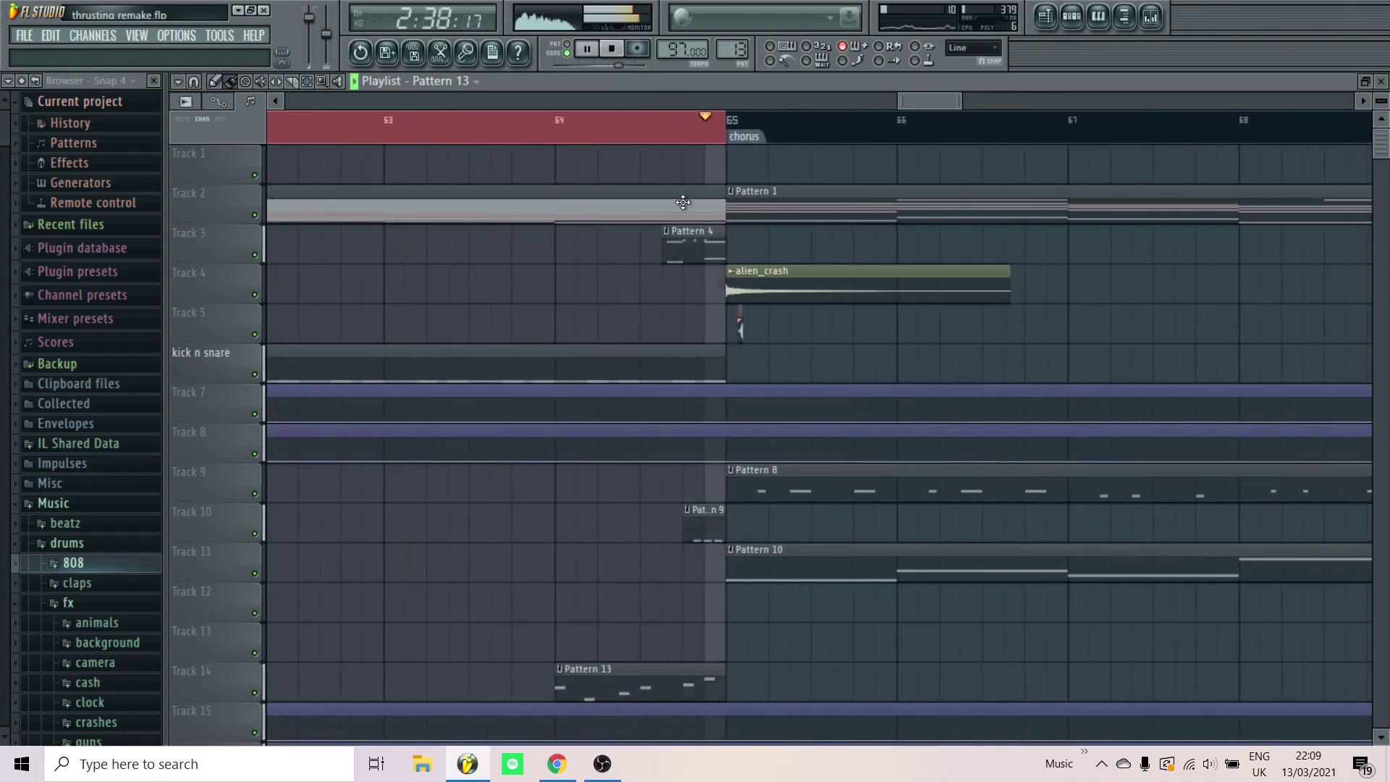
key("space")
Clear the bridge time selection by moving the song position just before bar 65, and play the chorus opening
scroll(627, 217, "down", 3)
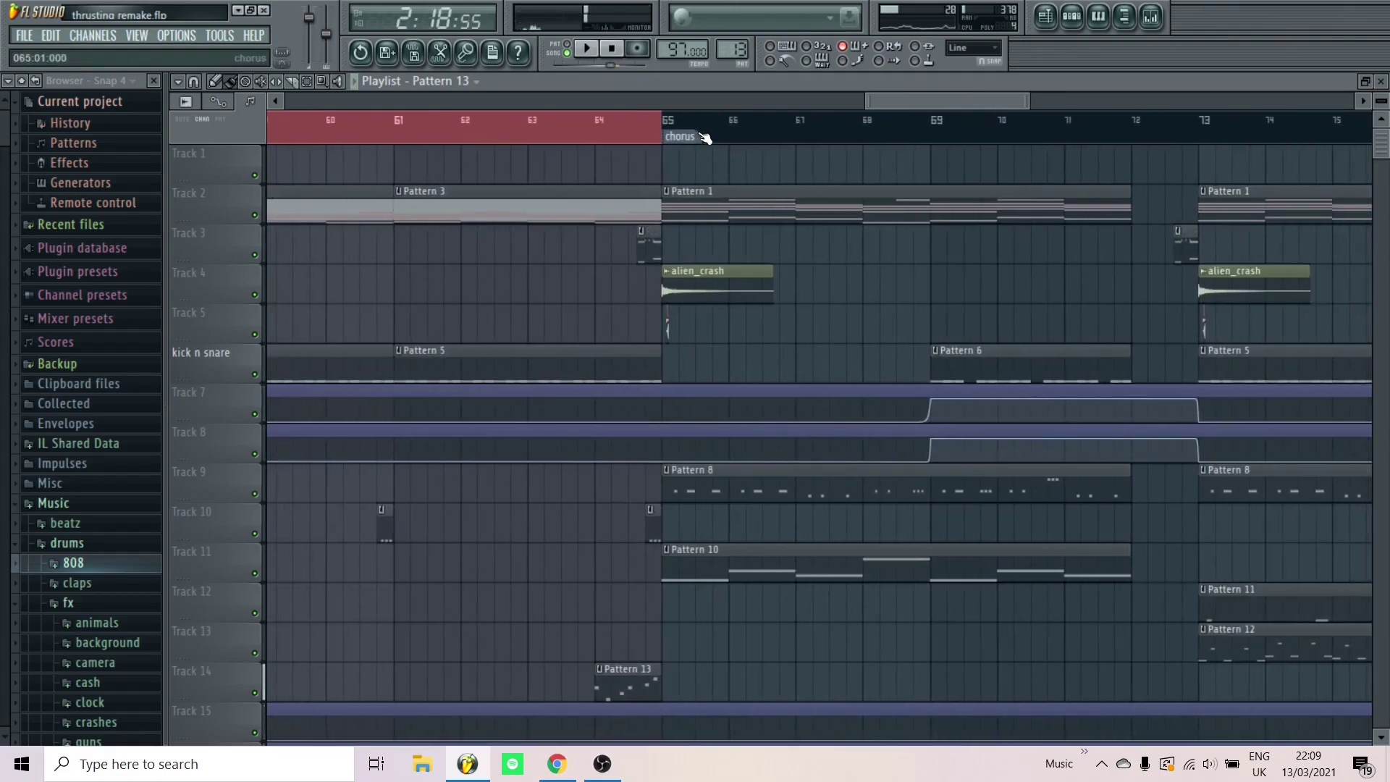
scroll(706, 141, "down", 2)
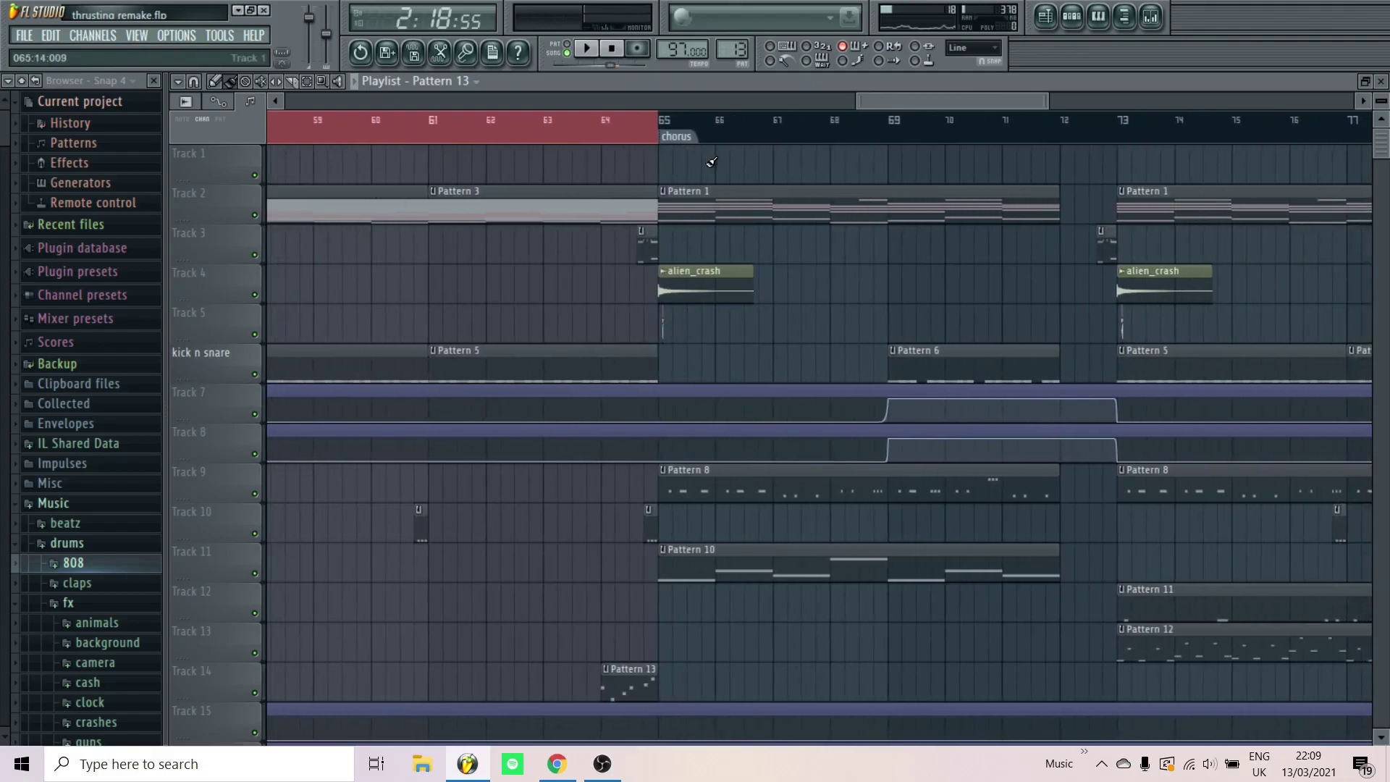
scroll(688, 152, "up", 2)
left_click(626, 124)
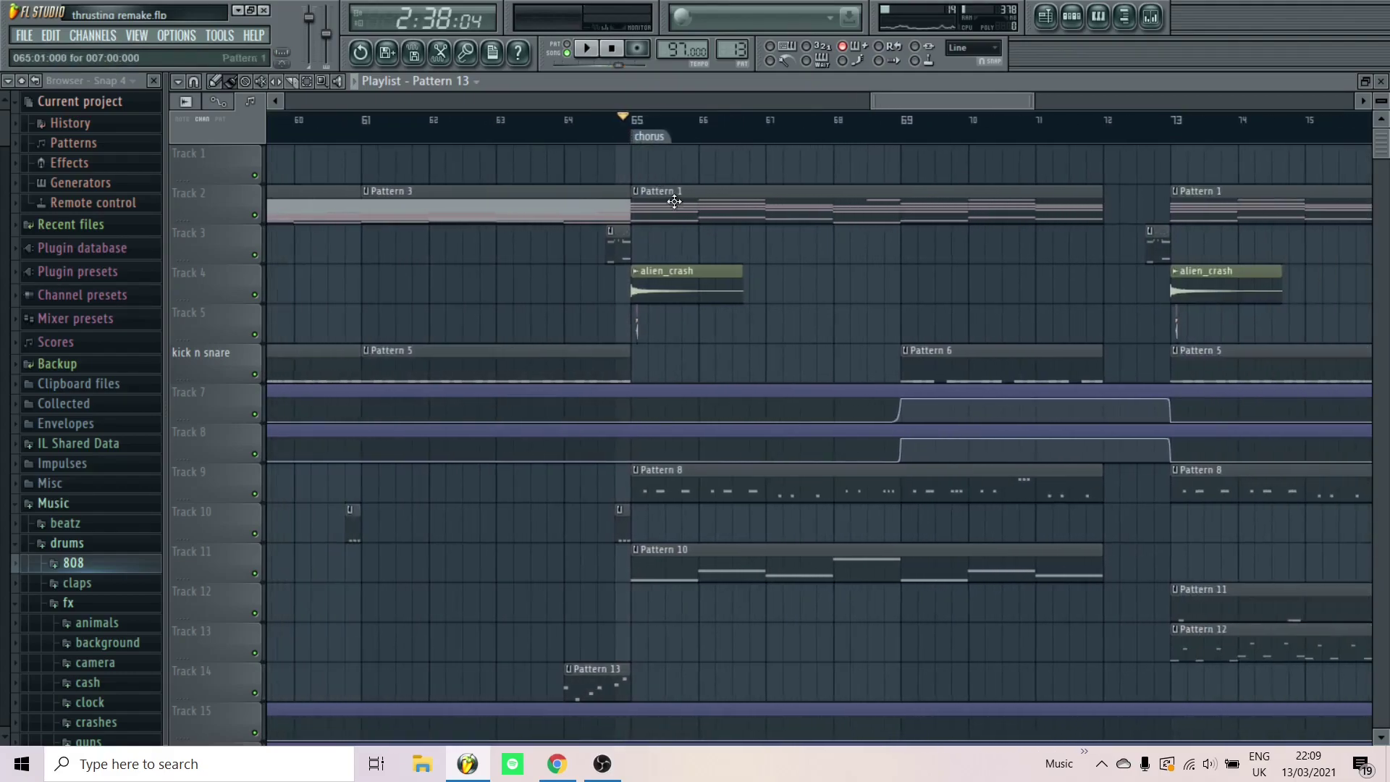
scroll(645, 174, "up", 3)
key("space")
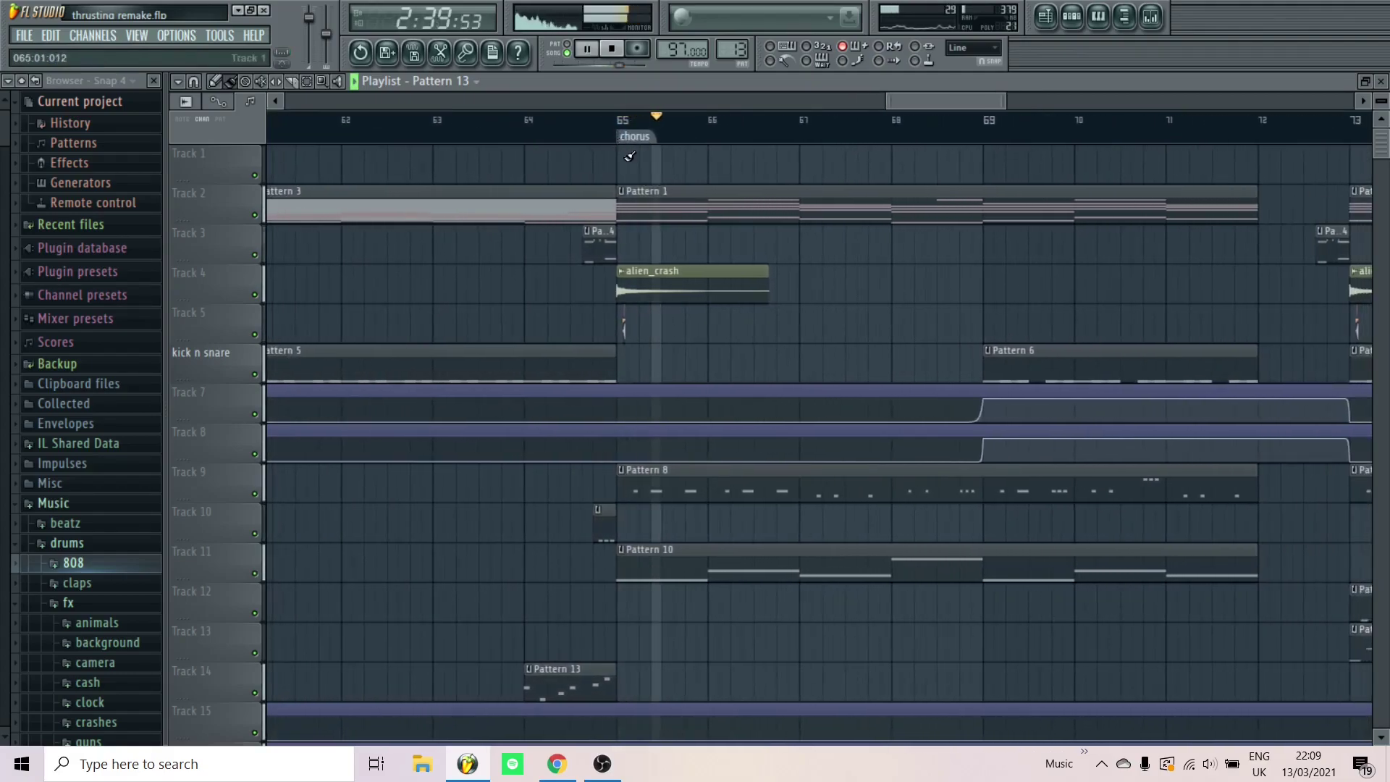
key("space")
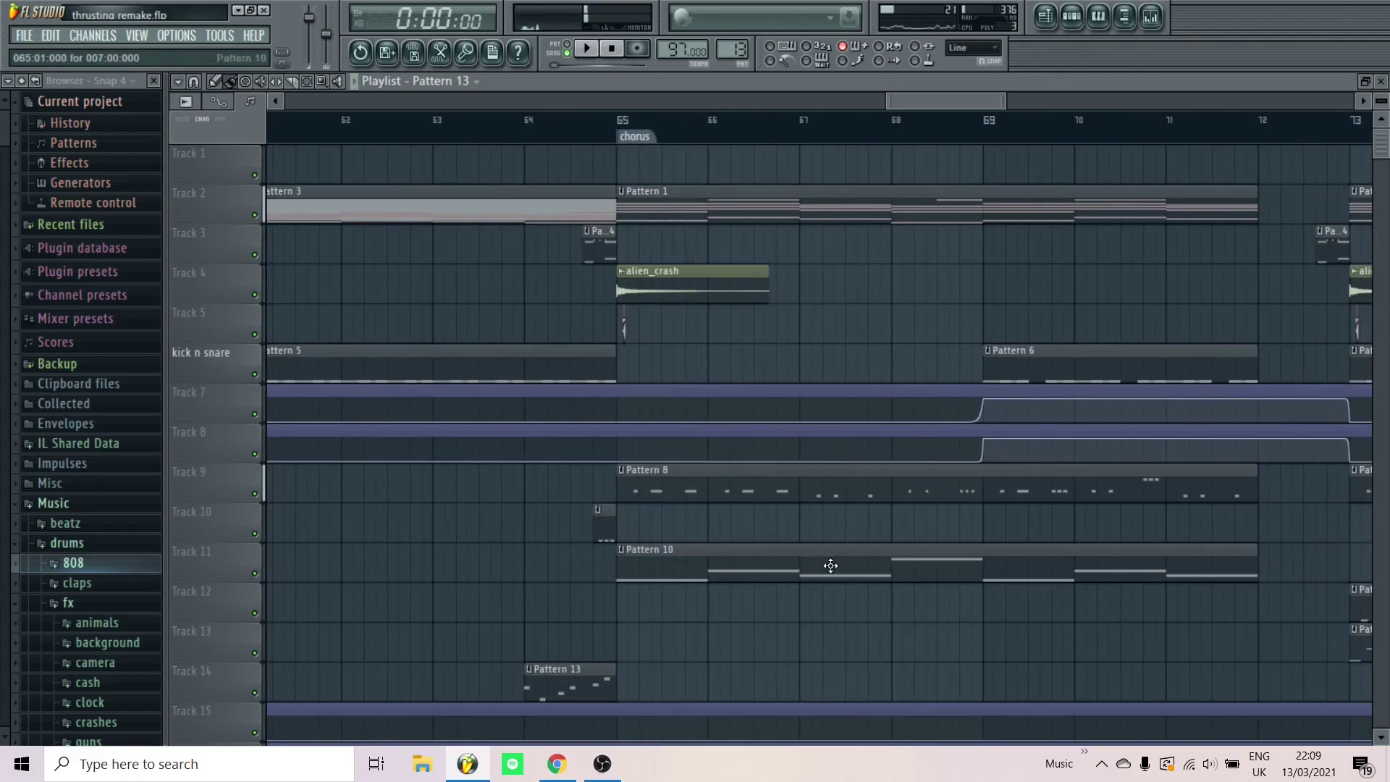
Select bars 65 to 69 in the playlist and examine the chorus clips, including Pattern 1, Pattern 8 and Pattern 10
scroll(828, 566, "down", 4)
scroll(815, 504, "down", 1)
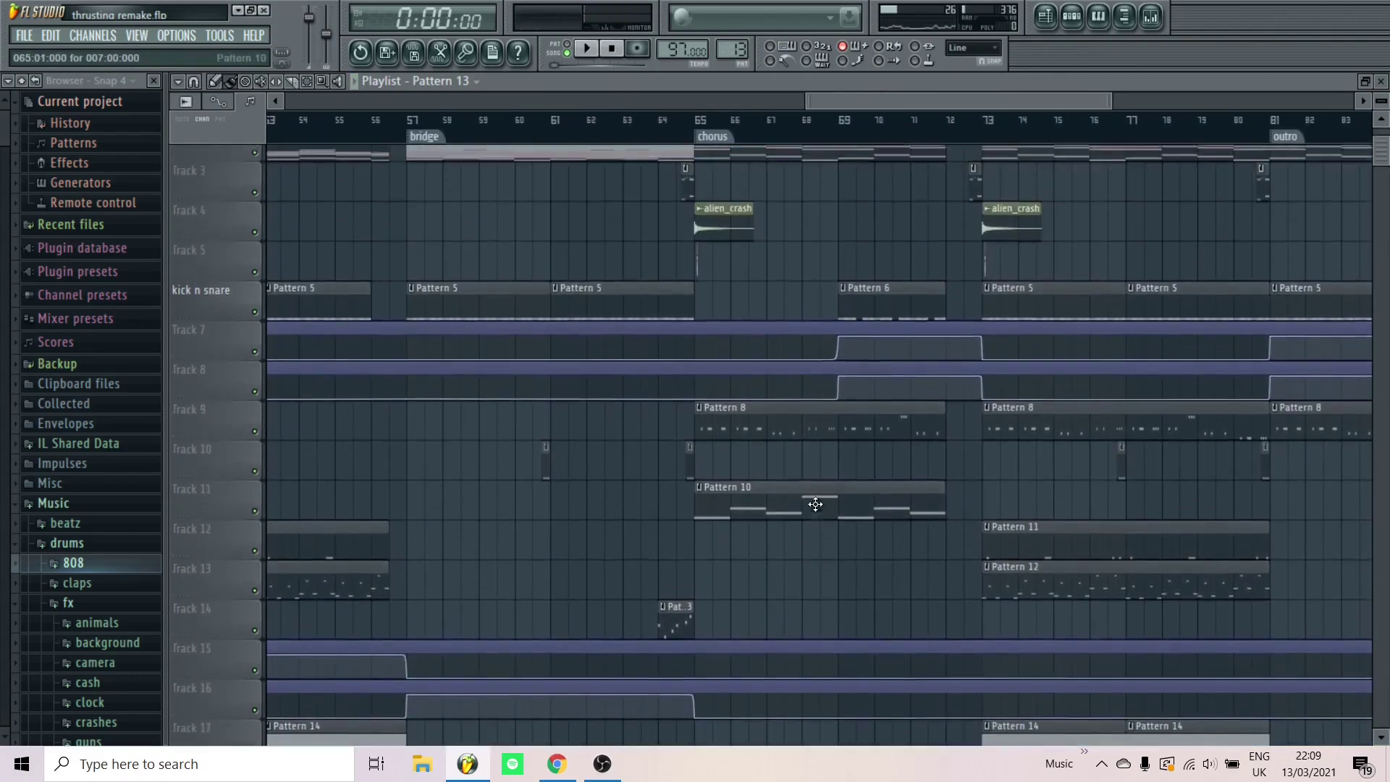
scroll(826, 500, "up", 2)
scroll(676, 367, "up", 2)
scroll(632, 360, "up", 2)
left_click_drag(598, 134, 905, 139)
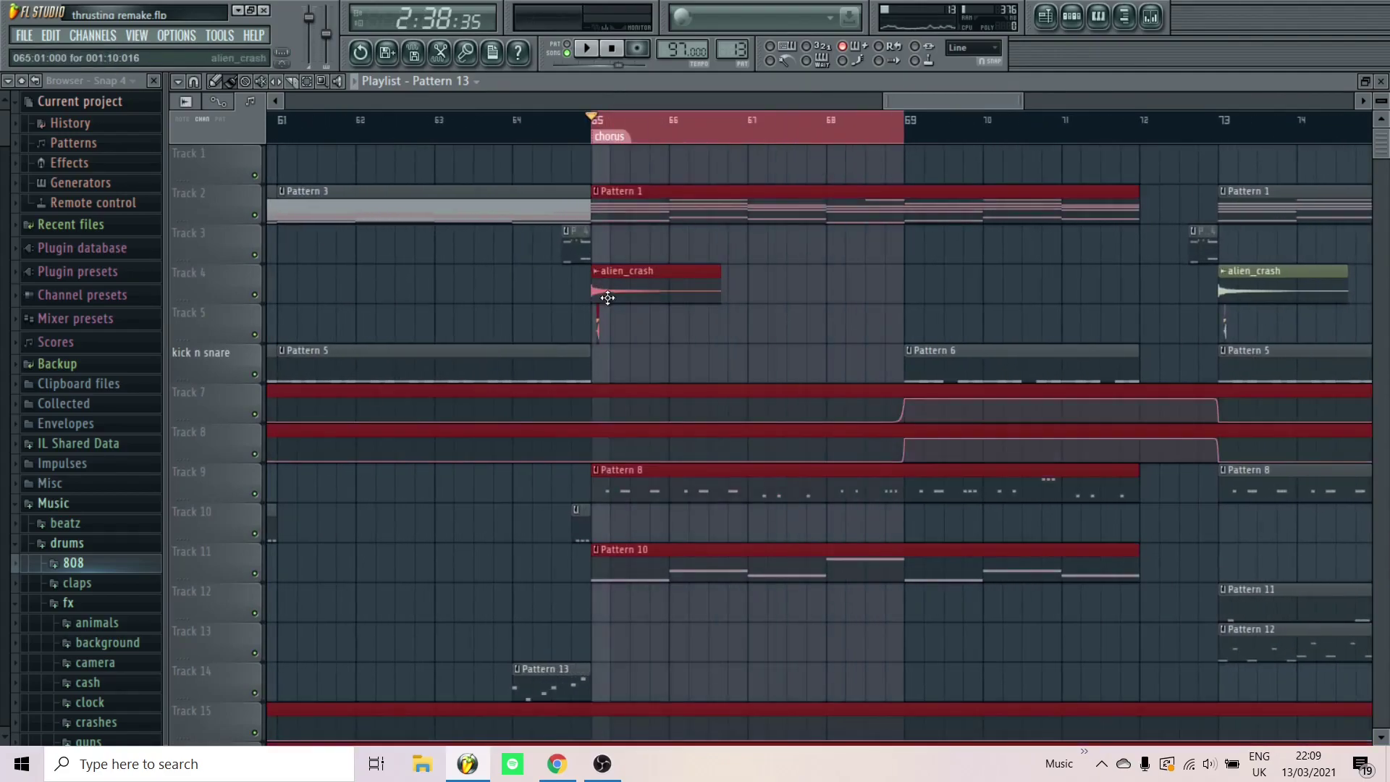
scroll(1013, 282, "up", 2)
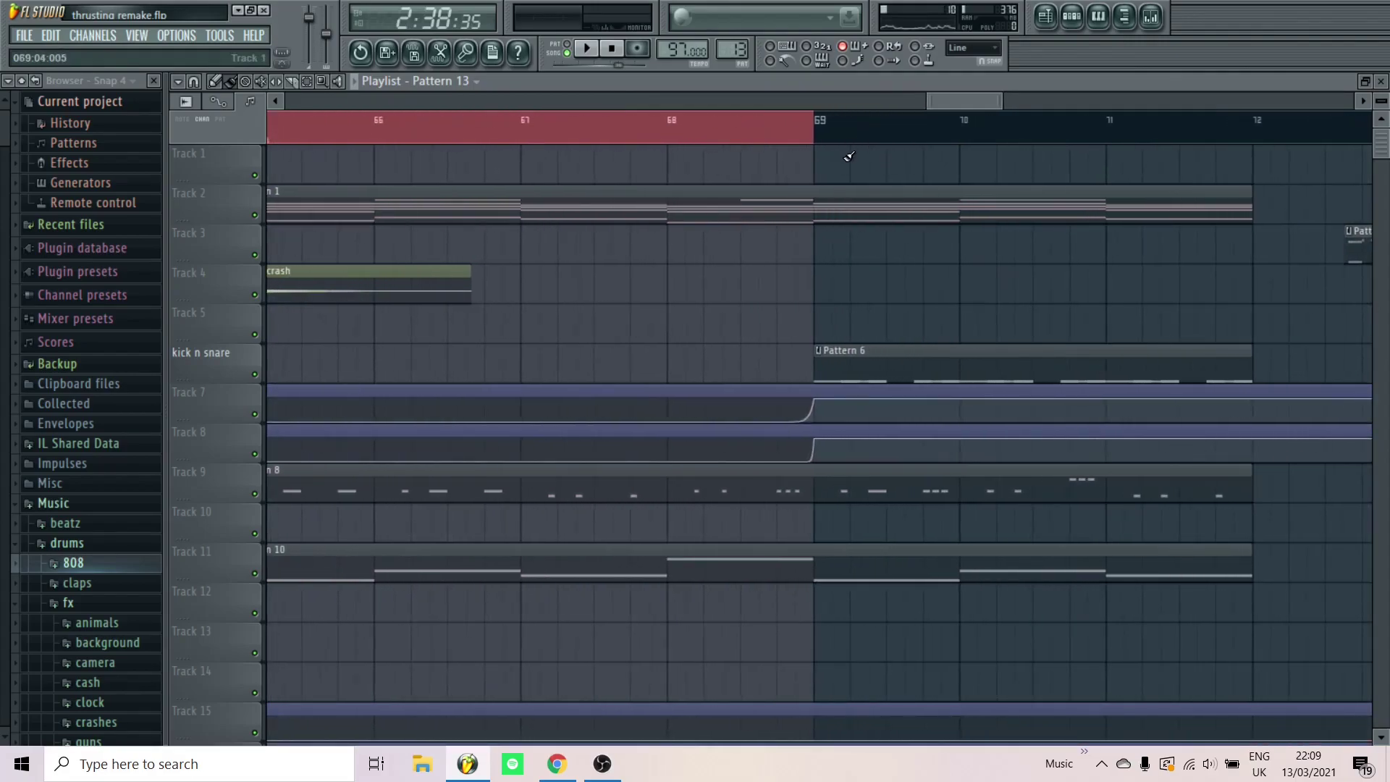
Clear the time selection, move the song position just before bar 69, and play the entry of Pattern 6
left_click(800, 136)
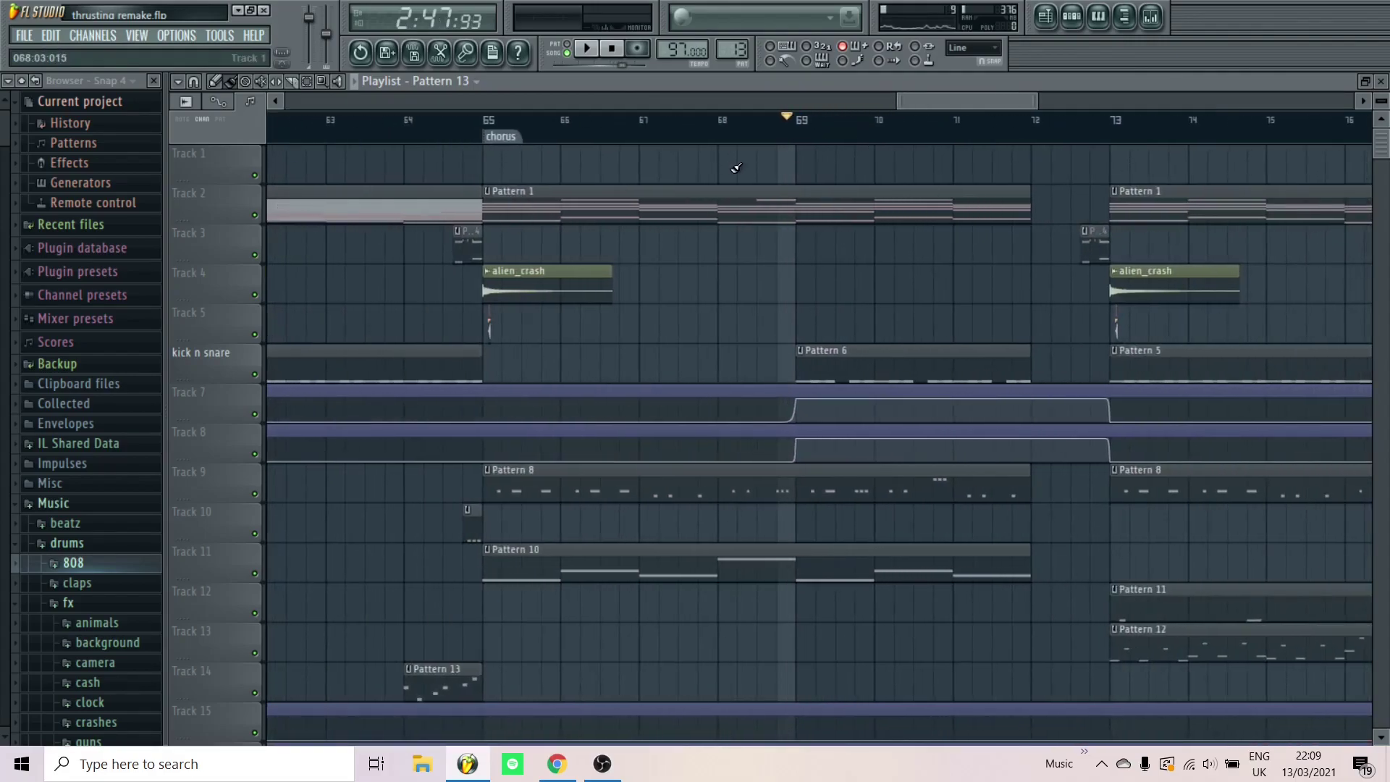
key("space")
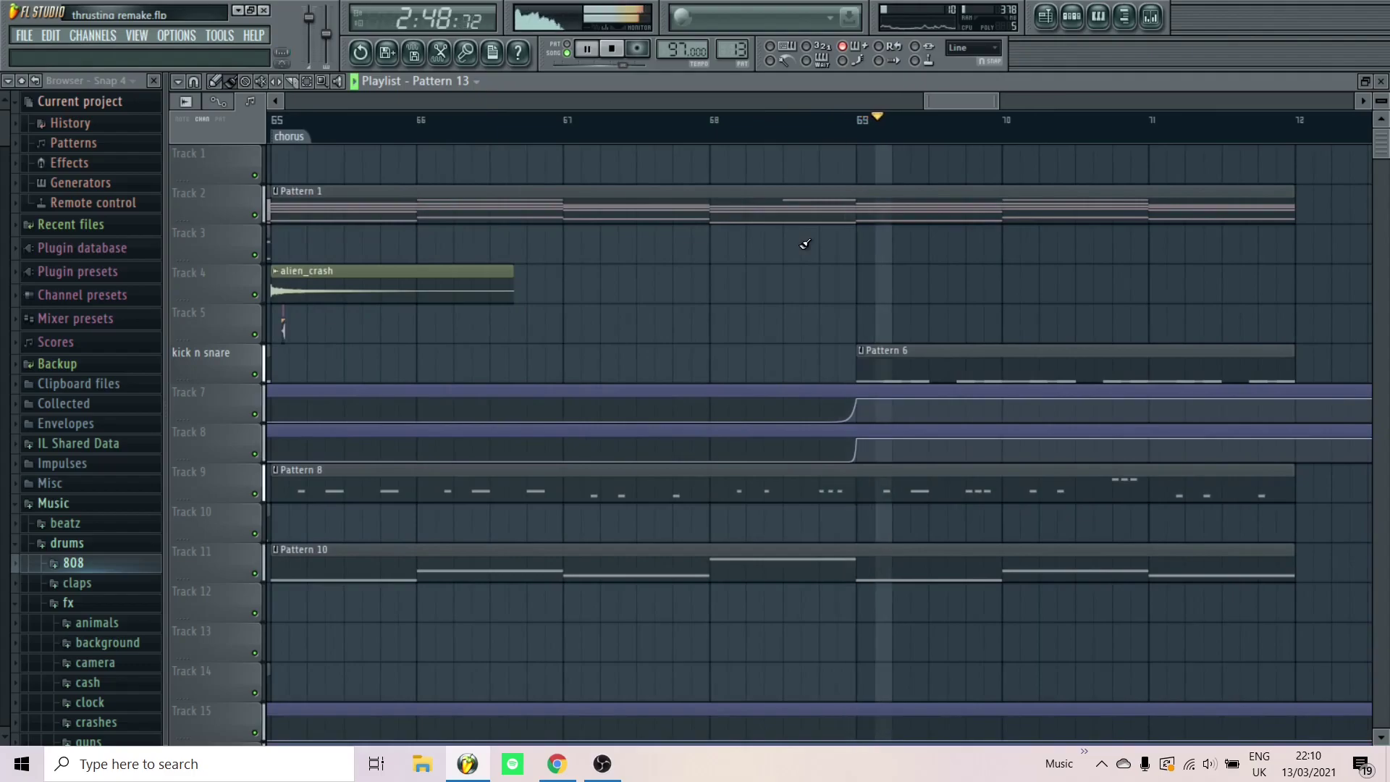
scroll(674, 212, "down", 2)
key("space")
scroll(685, 205, "down", 2)
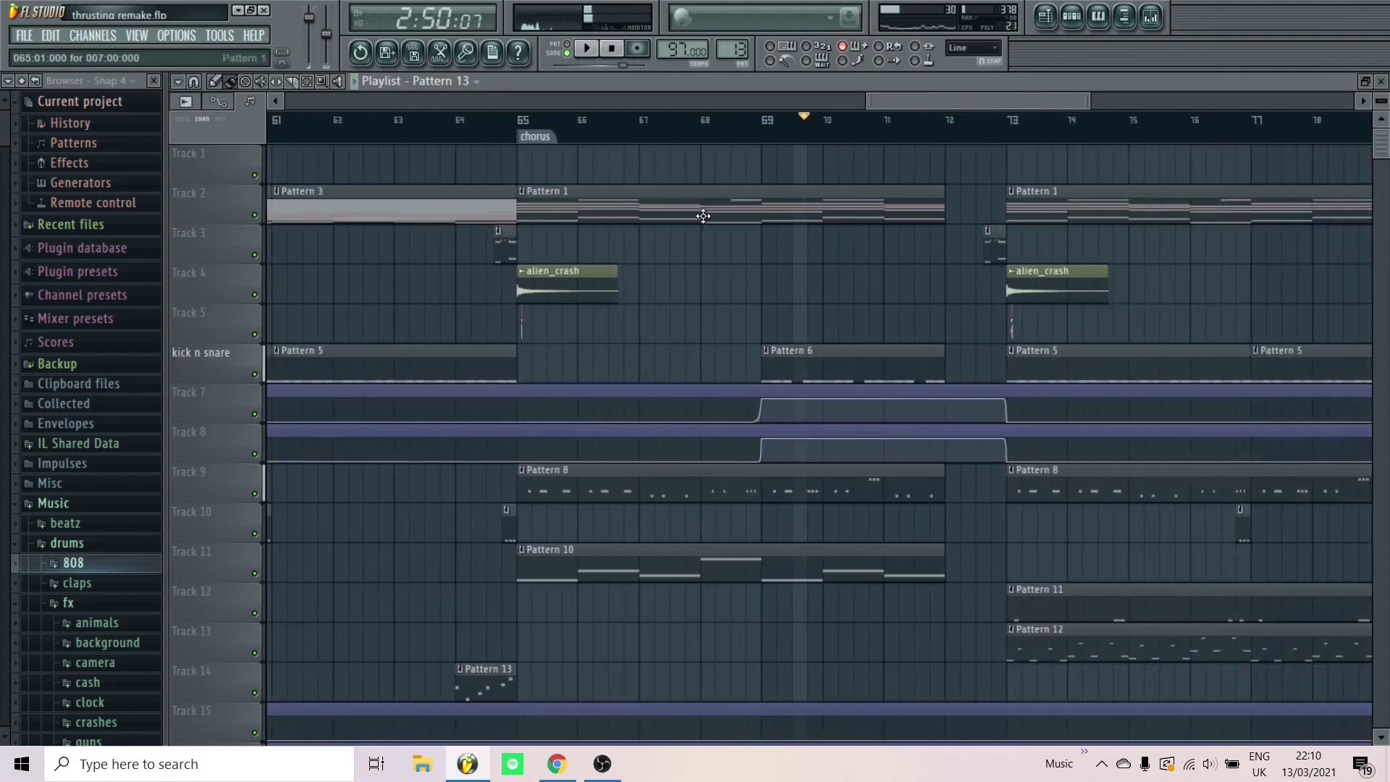
Compare the second chorus with the first one by examining Pattern 7 and Pattern 6 around bar 29
scroll(818, 407, "down", 3)
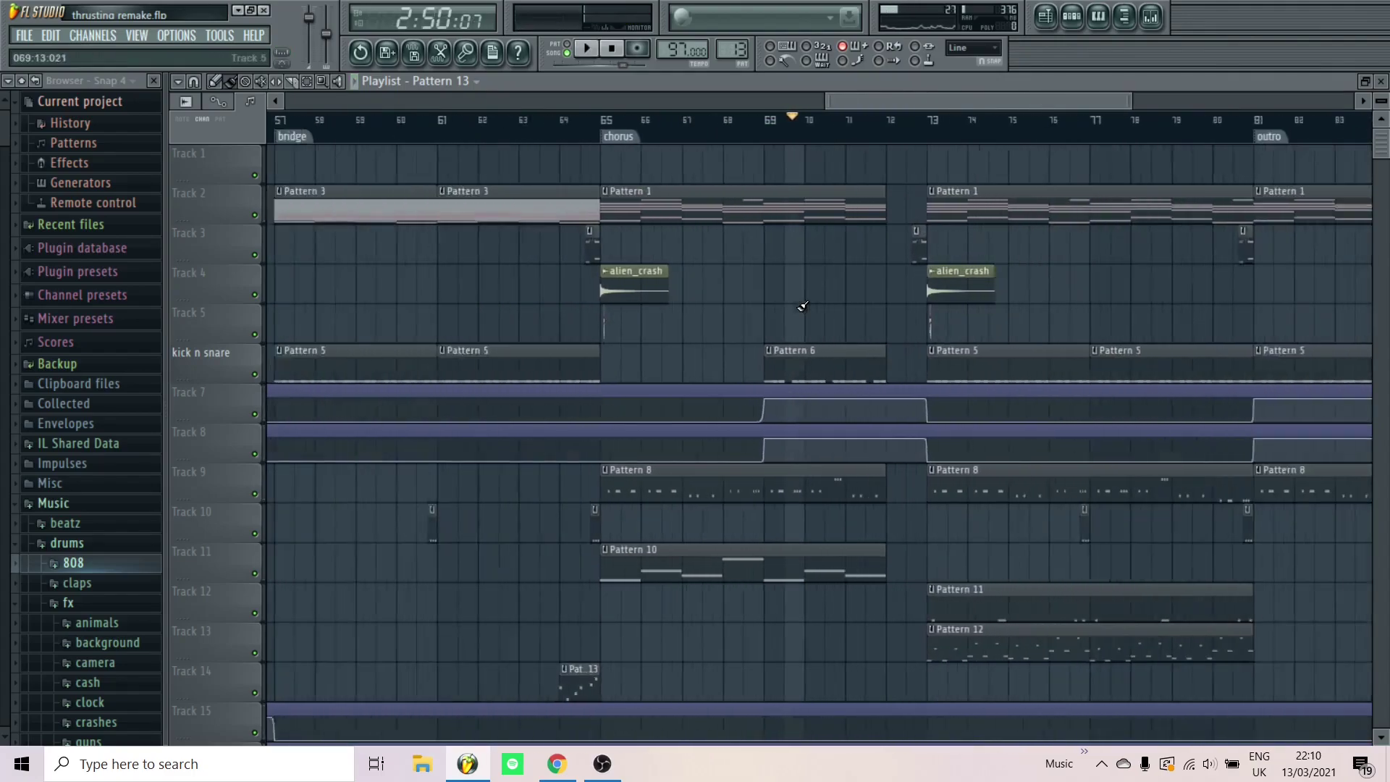
scroll(803, 307, "down", 4)
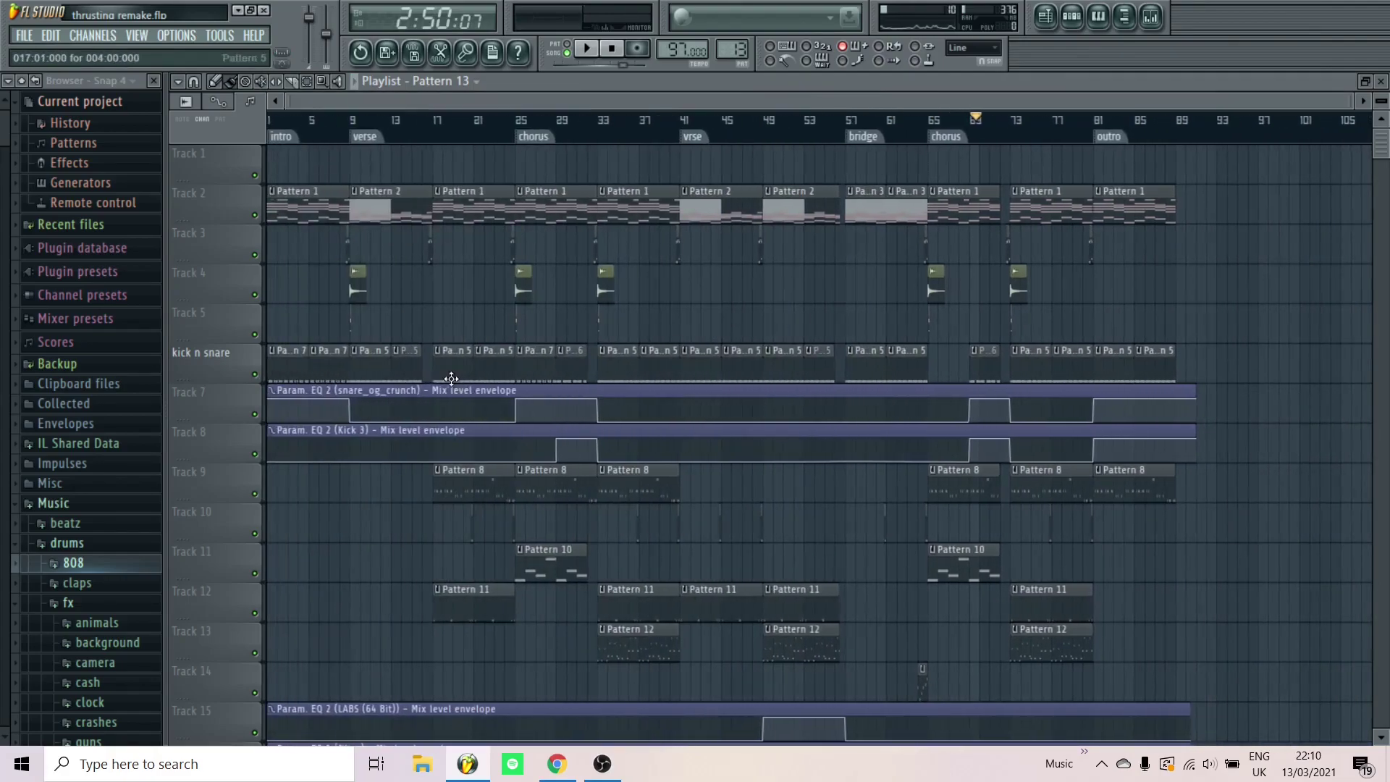
scroll(550, 177, "up", 7)
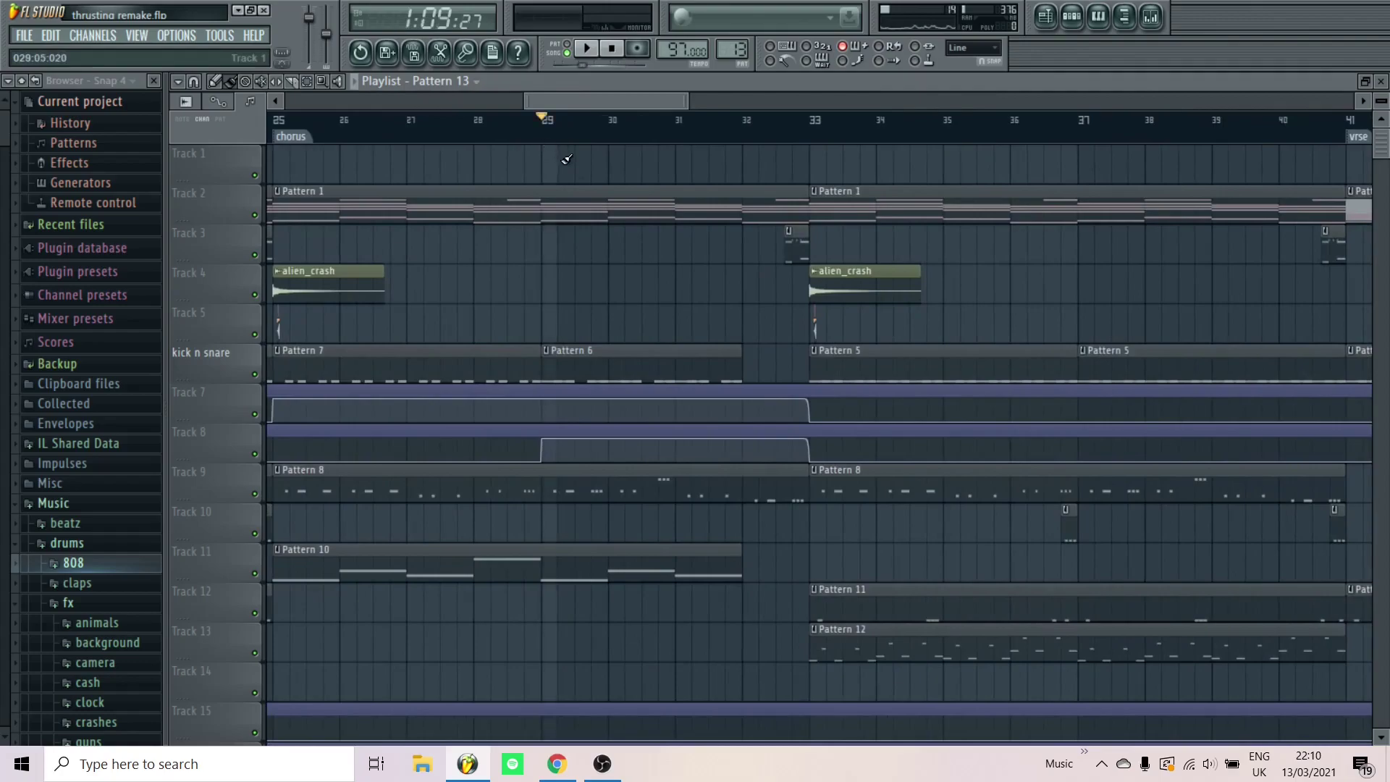
scroll(556, 189, "down", 6)
scroll(1133, 366, "up", 6)
Move the song position back to bar 69 and view the Kick 3 notes of Pattern 6 in the piano roll
left_click(939, 139)
left_click(1072, 16)
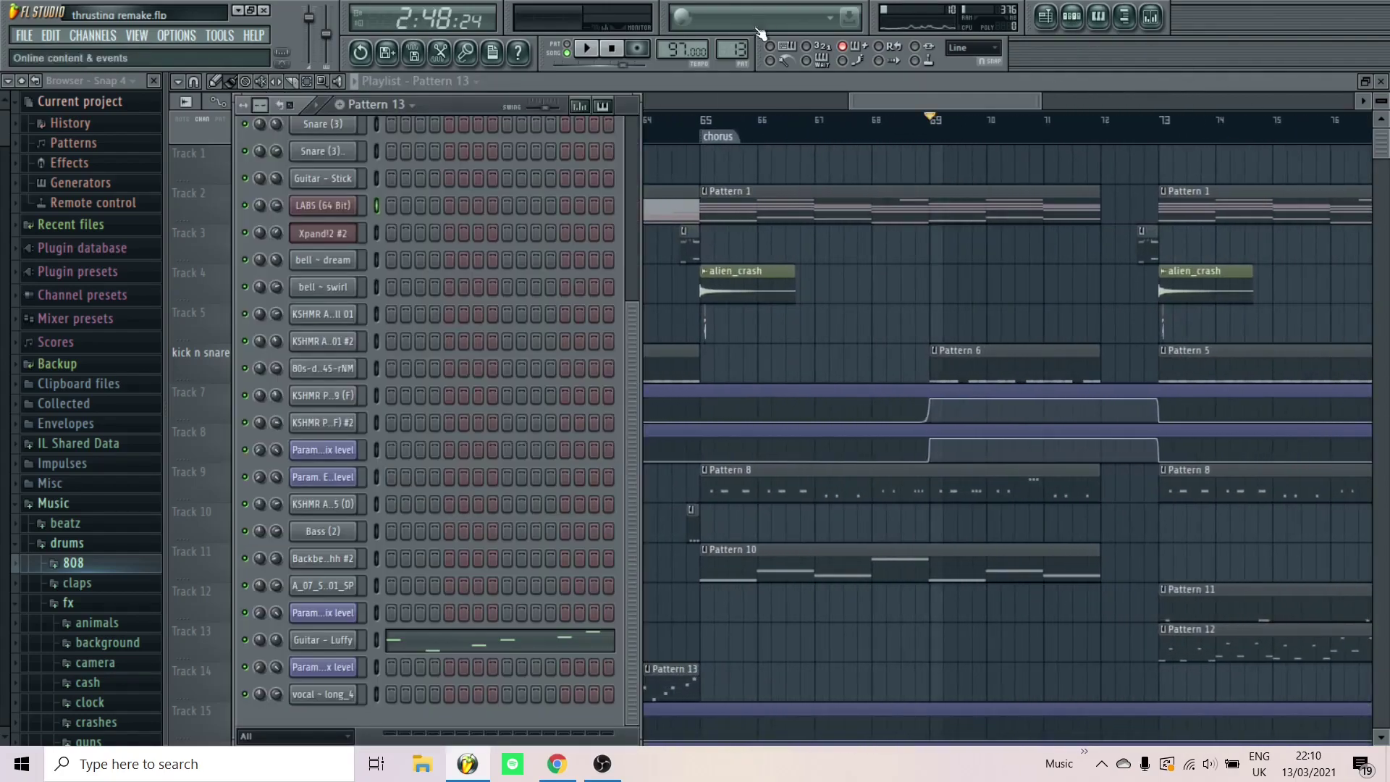
left_click(738, 46)
left_click(763, 196)
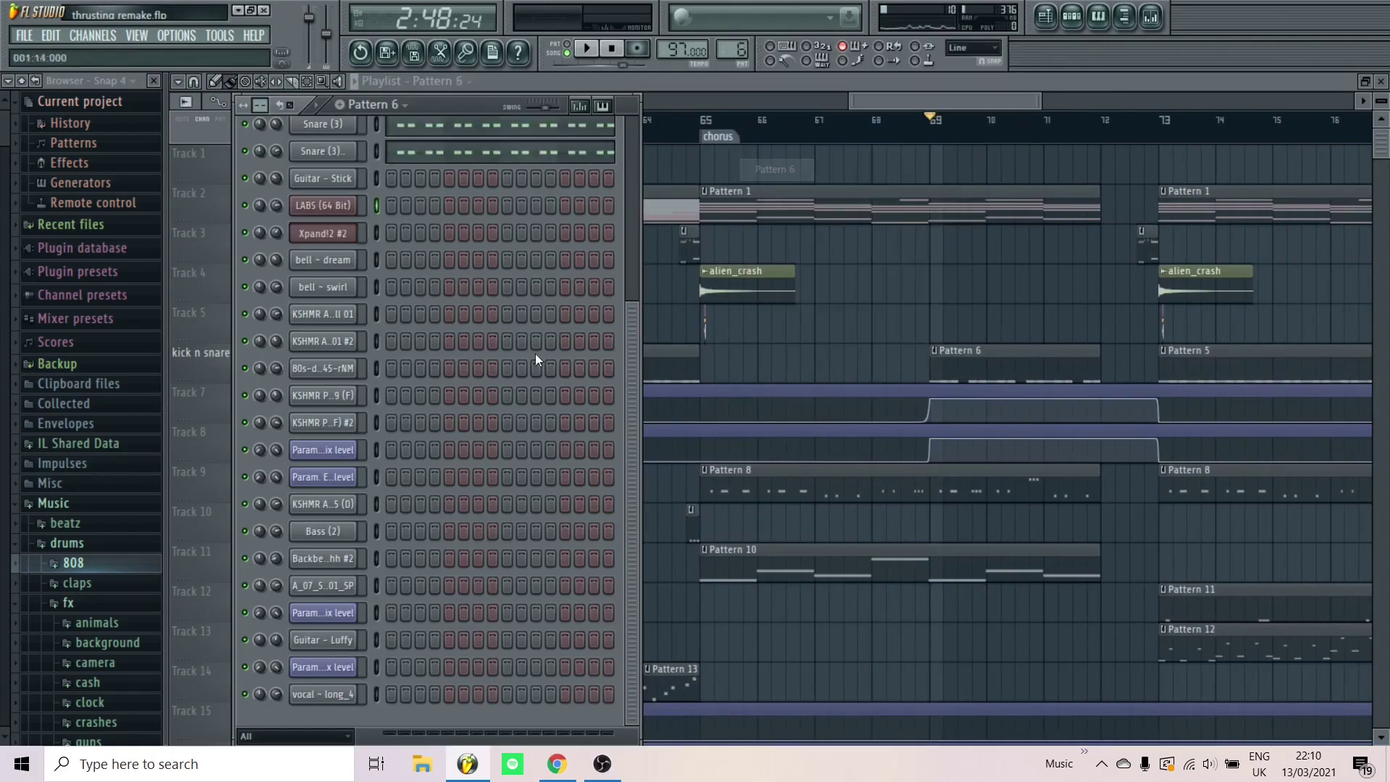
scroll(360, 205, "up", 5)
left_click(415, 259)
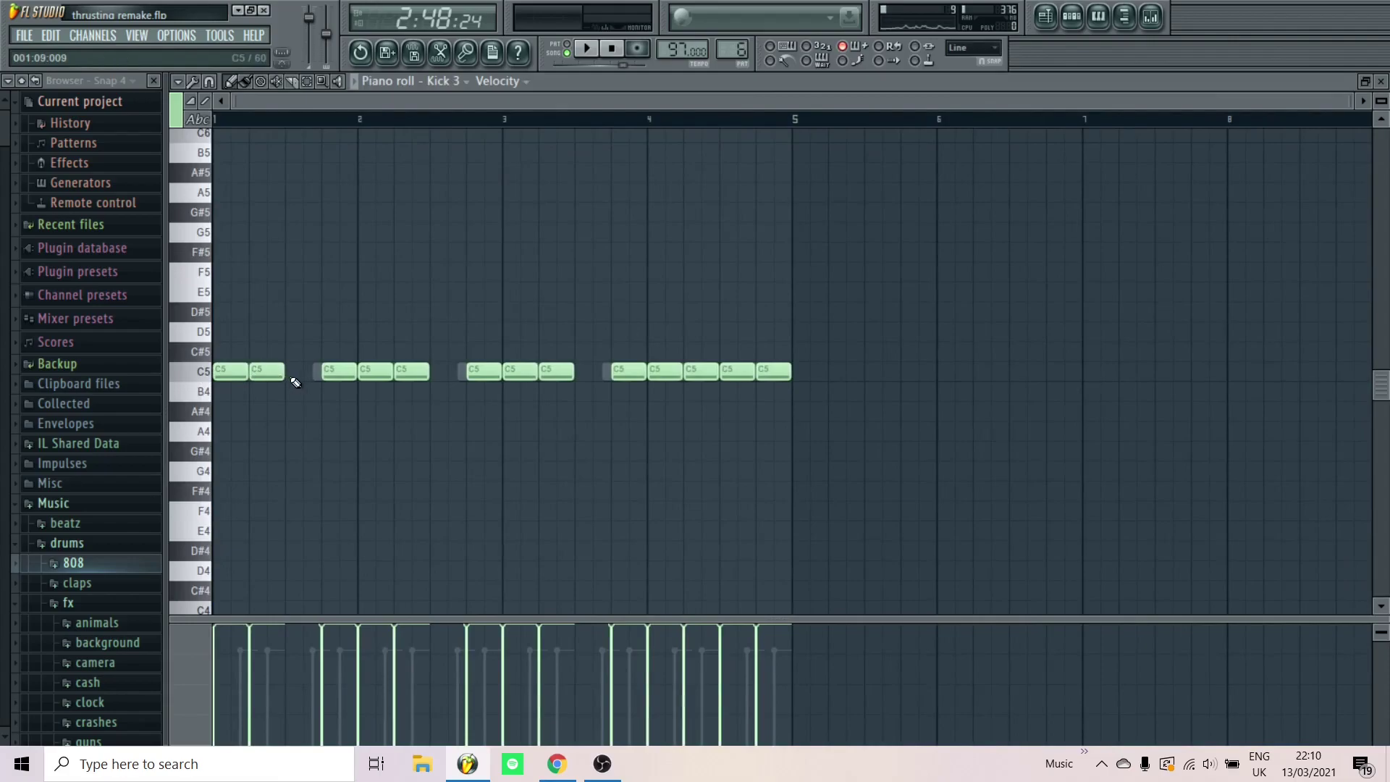
left_click(1381, 82)
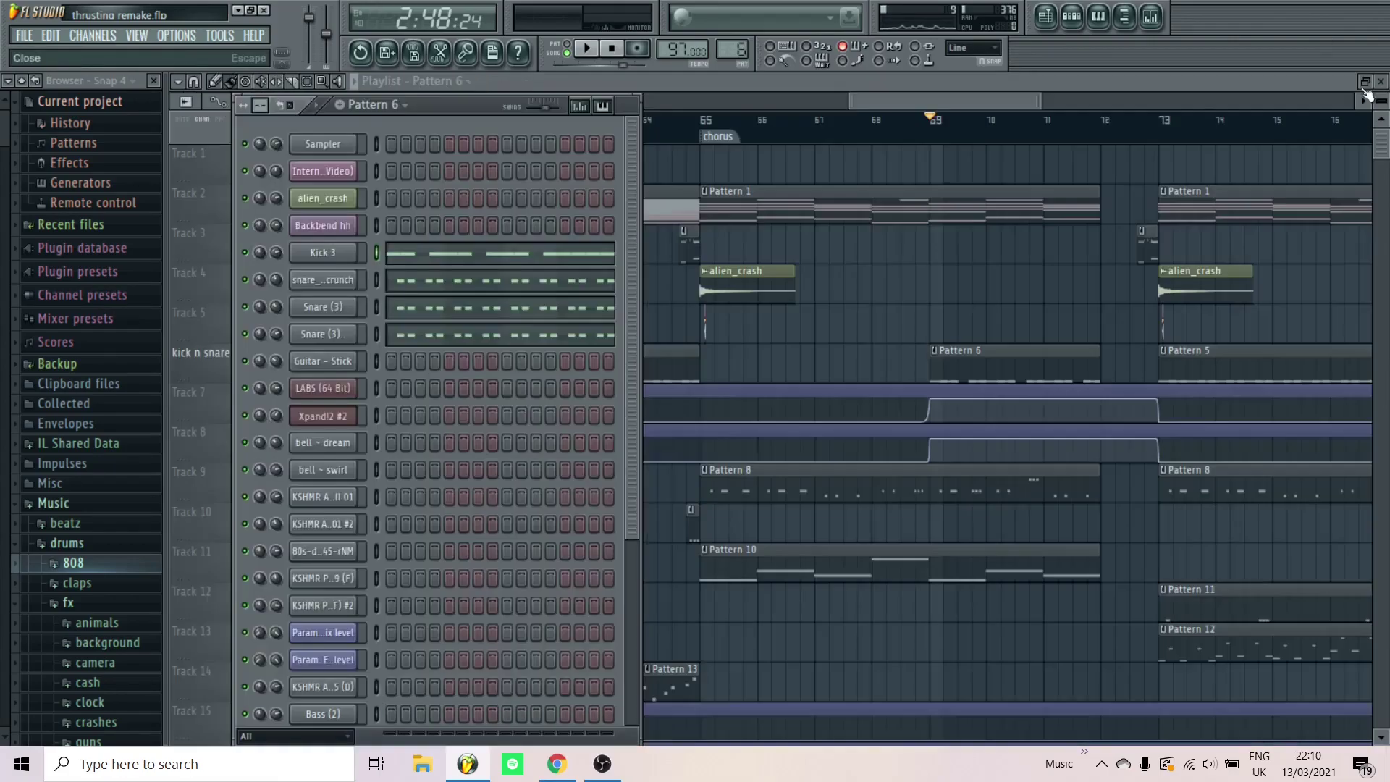
right_click(974, 297)
Play from bar 71 through the gap at bar 72, and stop with the song position just before bar 73
scroll(732, 250, "down", 5)
scroll(850, 177, "up", 4)
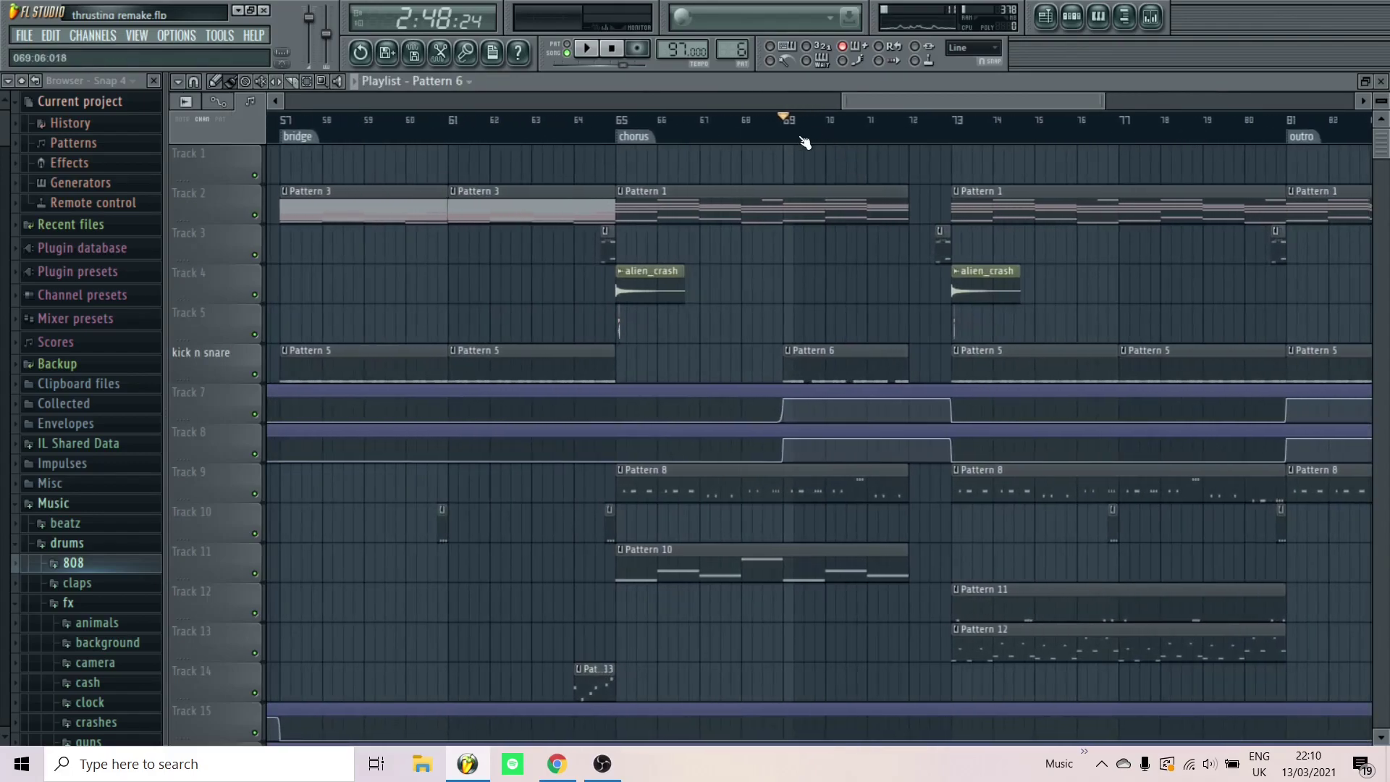
scroll(950, 178, "up", 2)
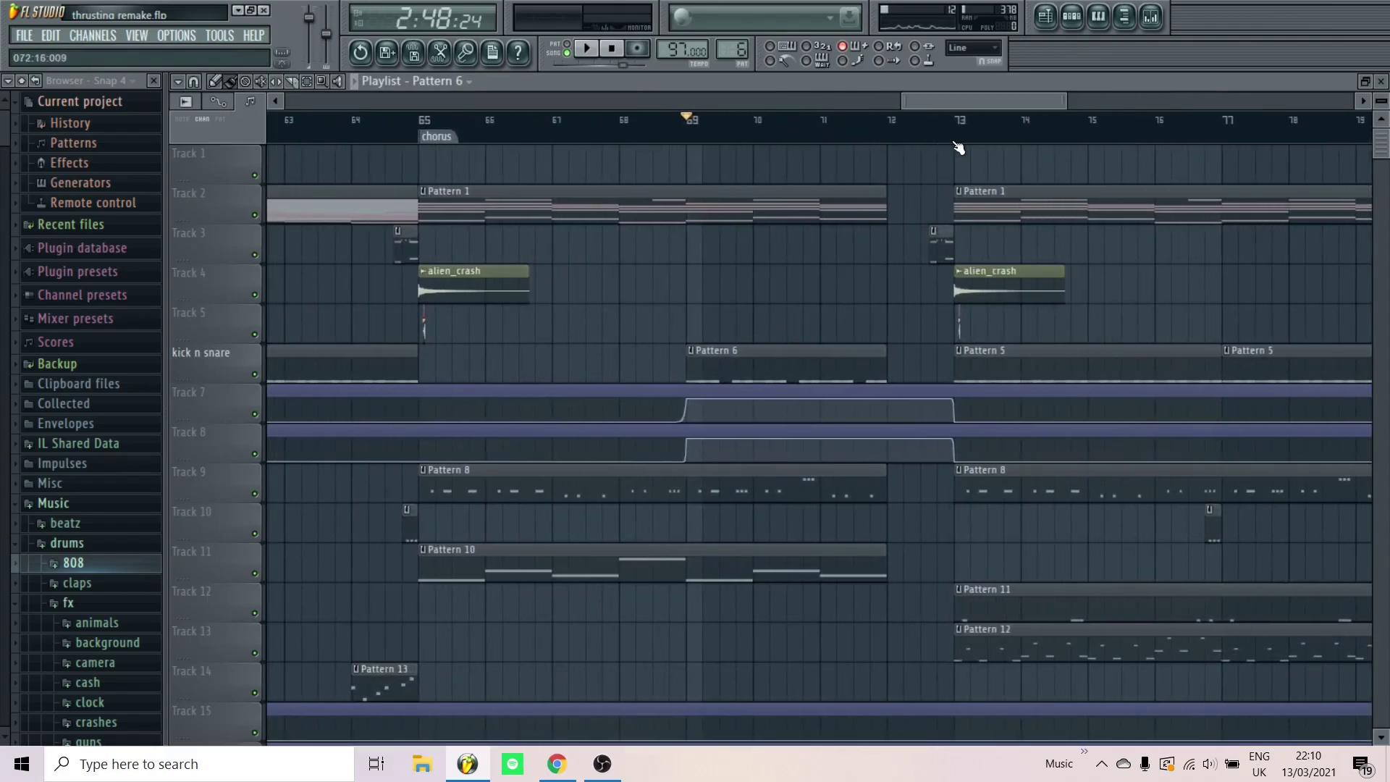
left_click(890, 138)
key("space")
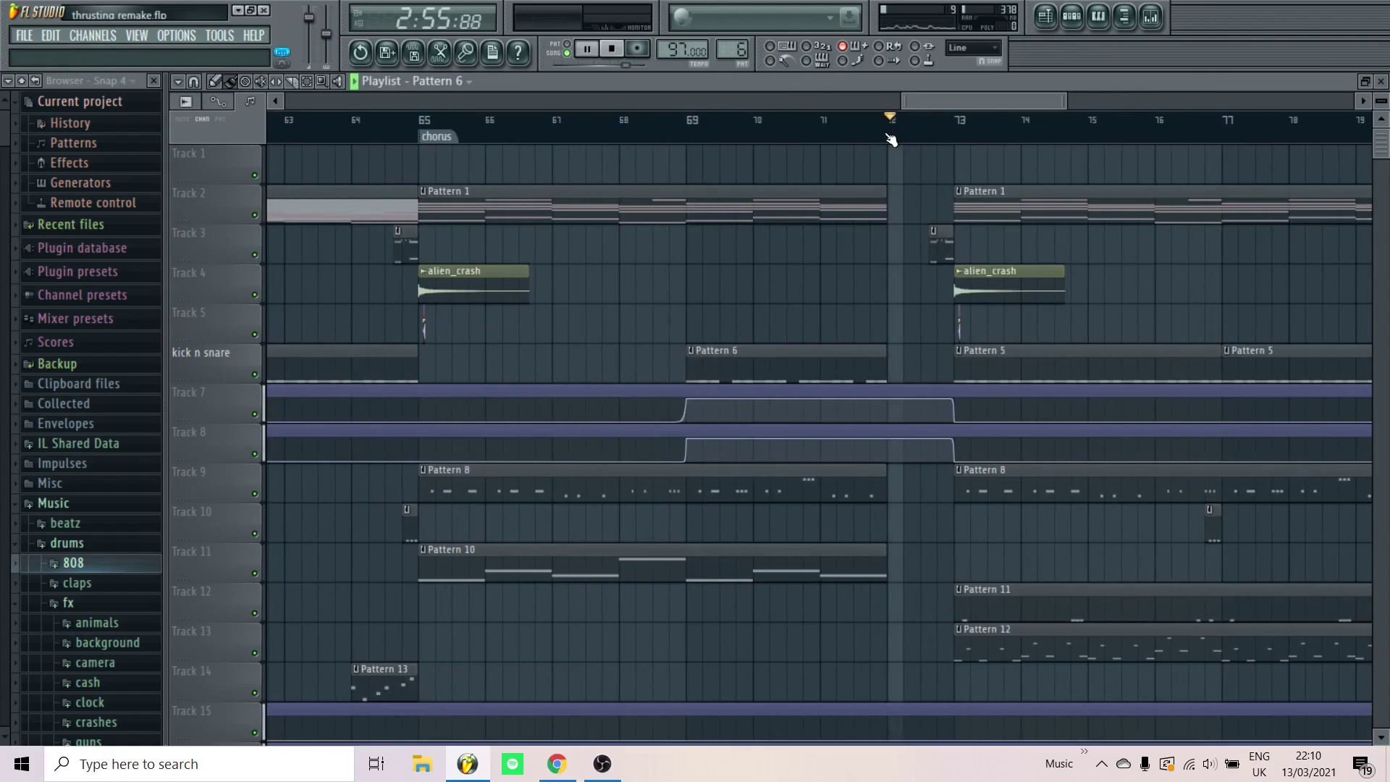
left_click(834, 139)
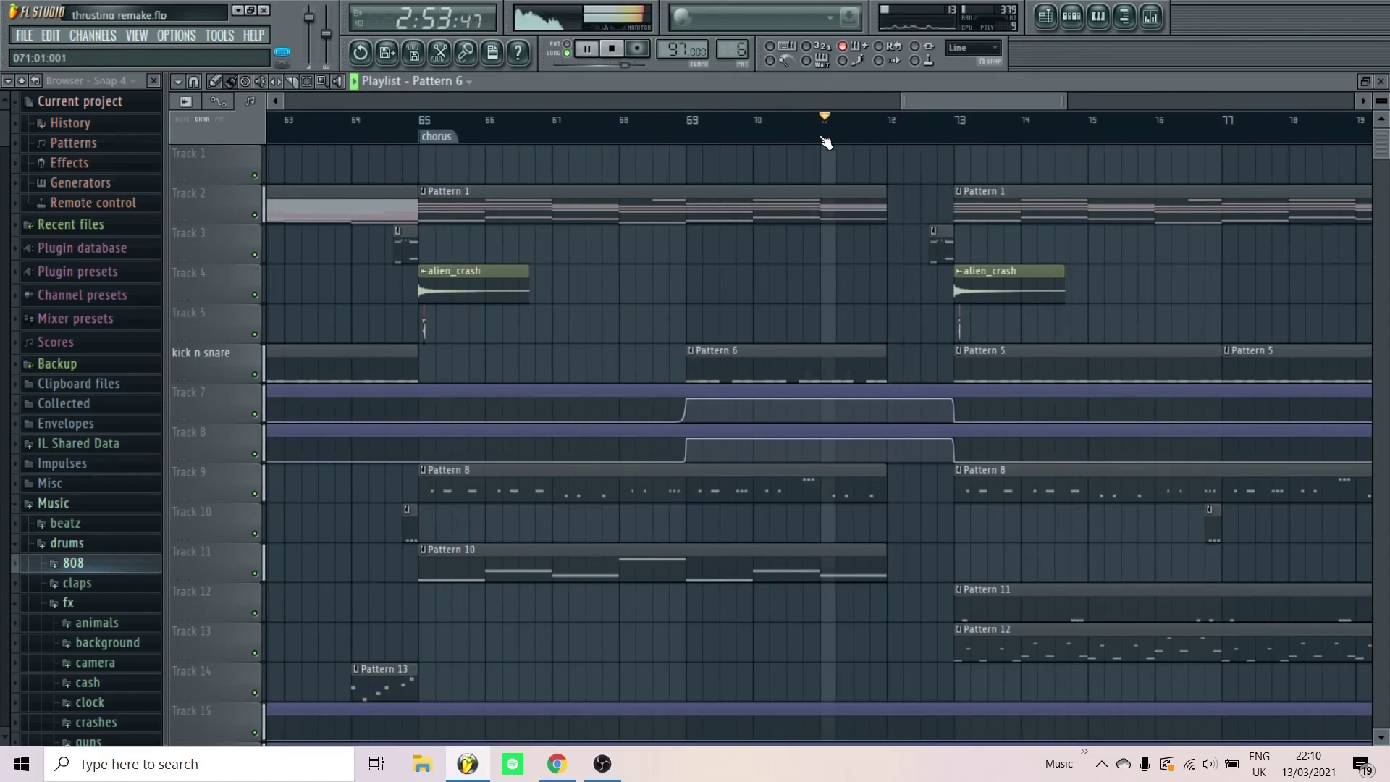
scroll(918, 230, "up", 2)
scroll(918, 230, "up", 1)
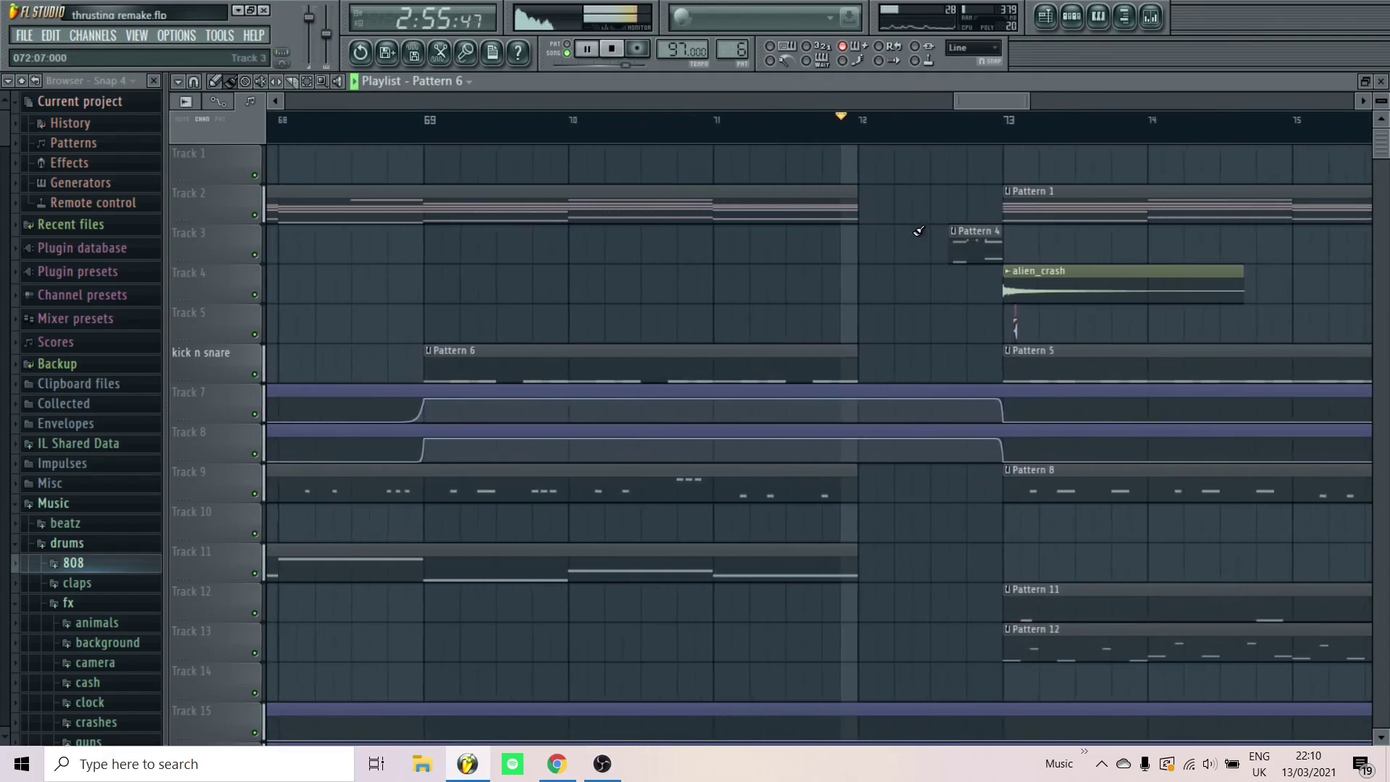
scroll(880, 249, "down", 3)
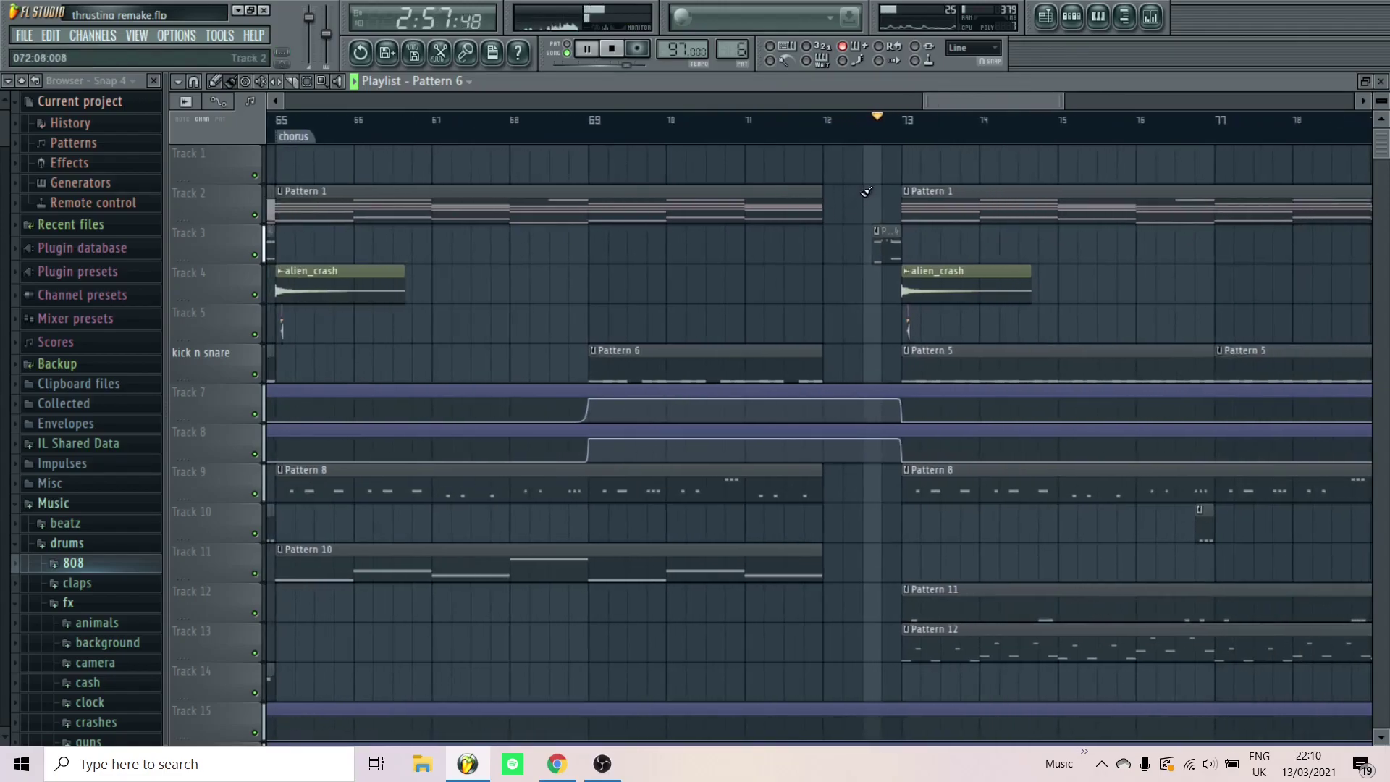
scroll(872, 156, "down", 2)
left_click(872, 119)
key("space")
Move the song position to bar 73 and examine the clips up to the outro, including Patterns 11, 12 and 14
scroll(984, 355, "up", 3)
scroll(883, 521, "down", 3)
scroll(893, 583, "up", 3)
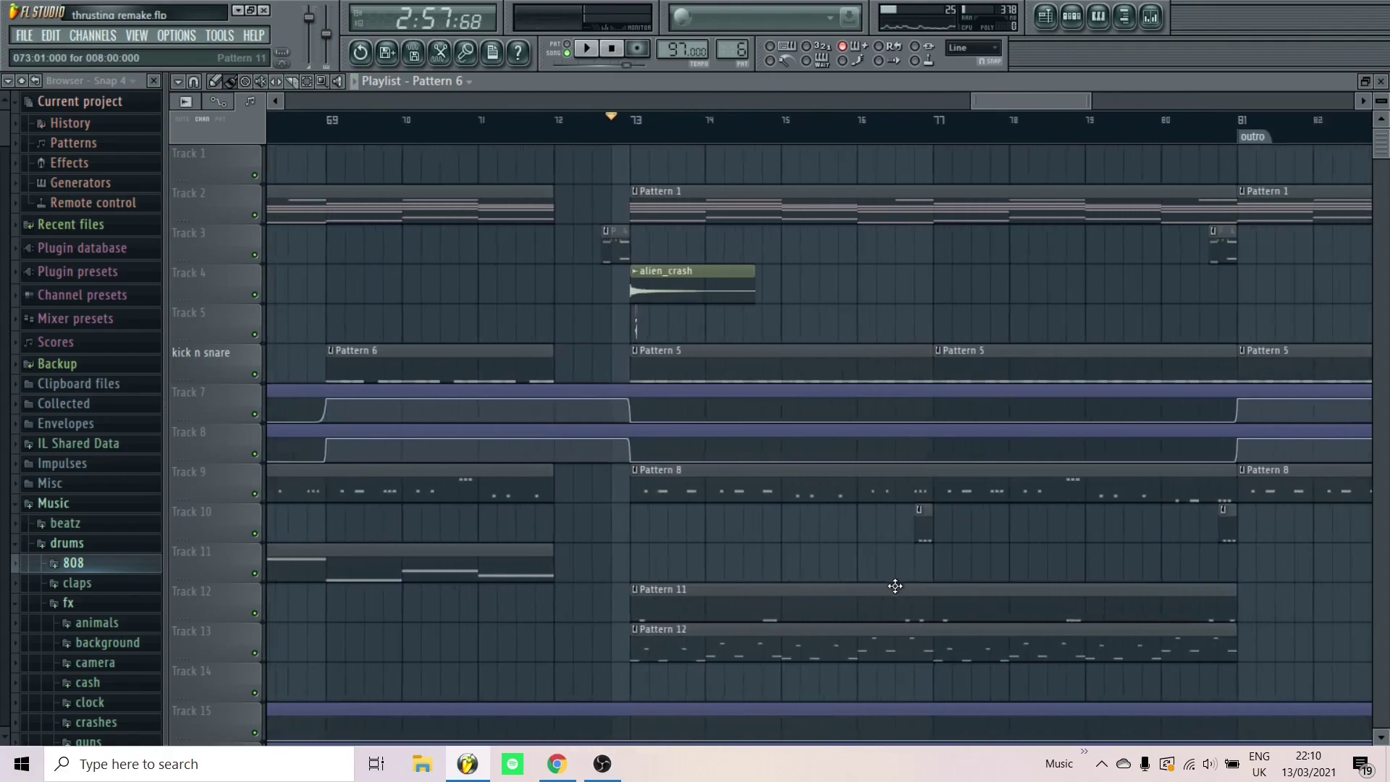
scroll(478, 363, "down", 2)
scroll(544, 385, "up", 6)
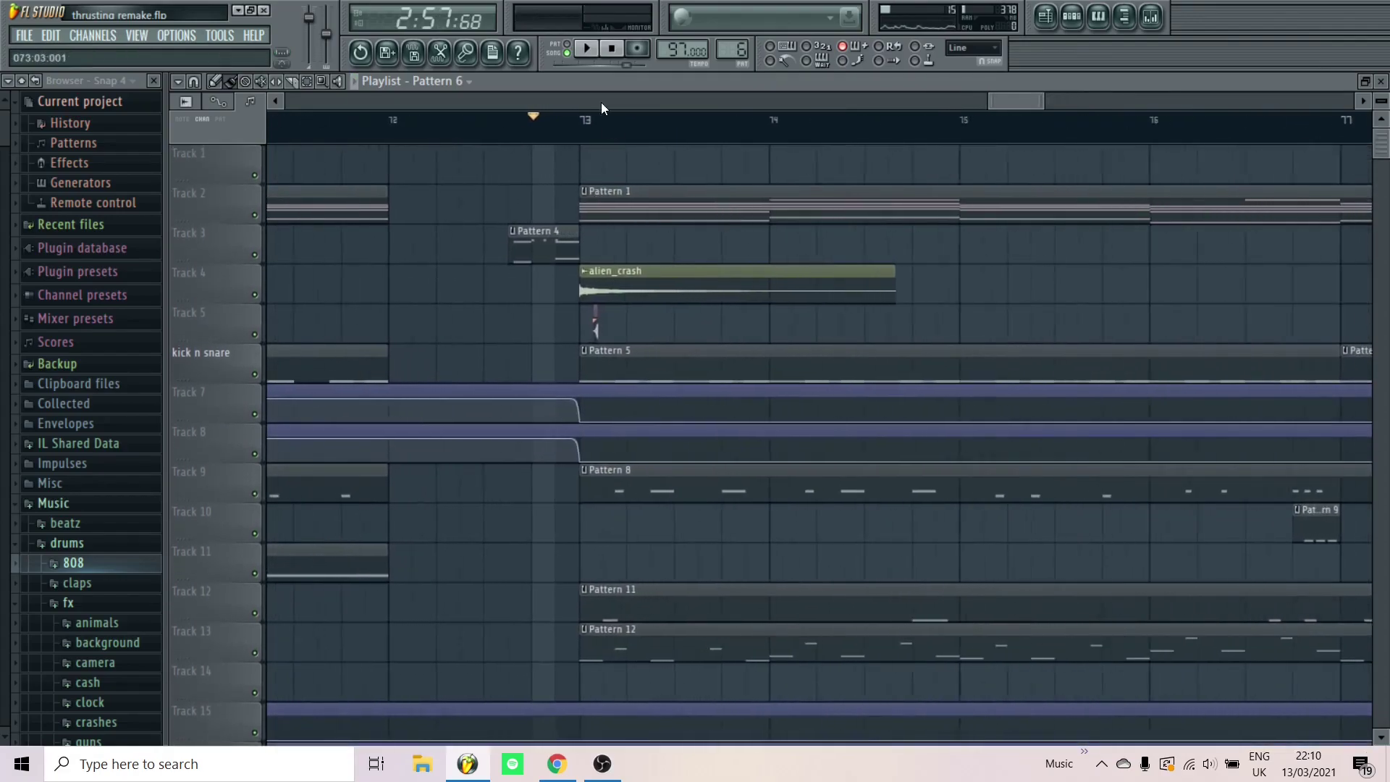
left_click(578, 135)
scroll(601, 155, "down", 4)
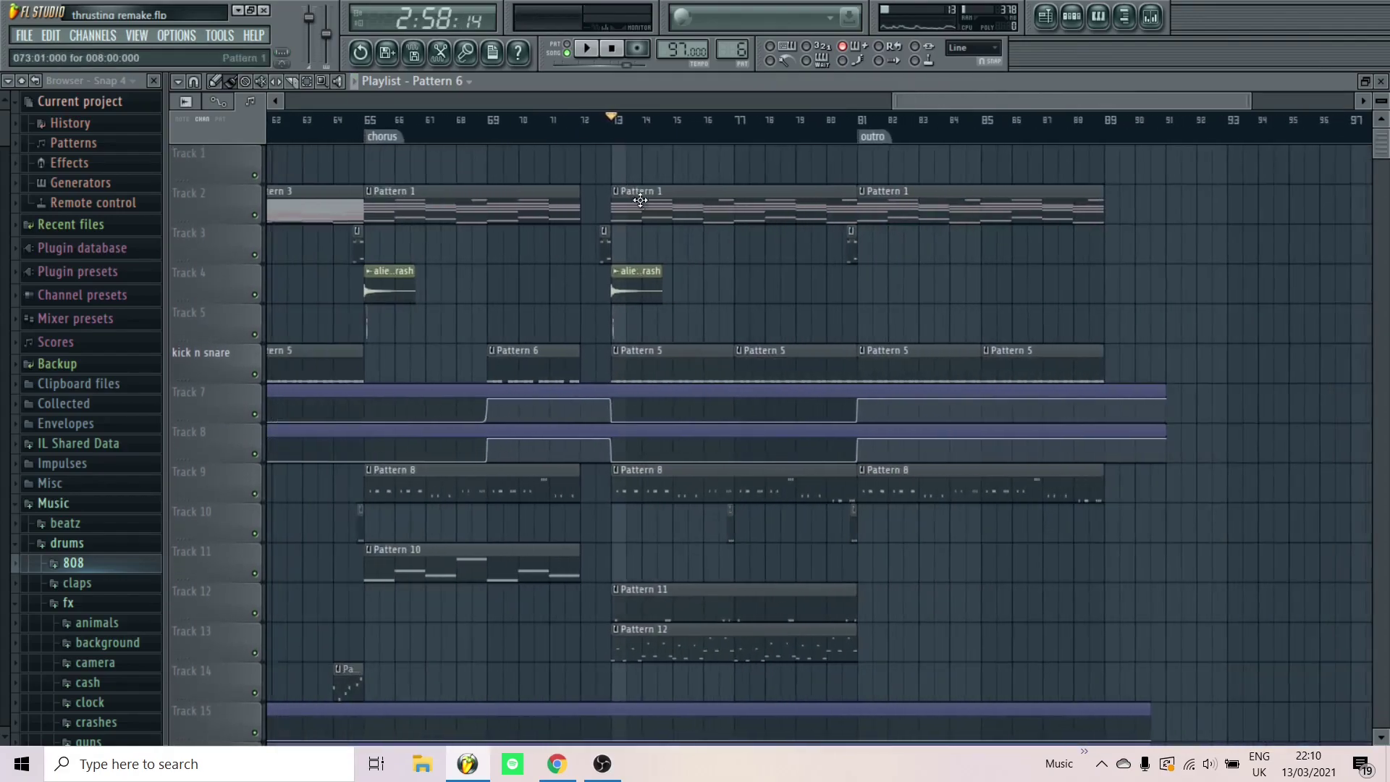
scroll(742, 209, "down", 2)
scroll(742, 209, "down", 1)
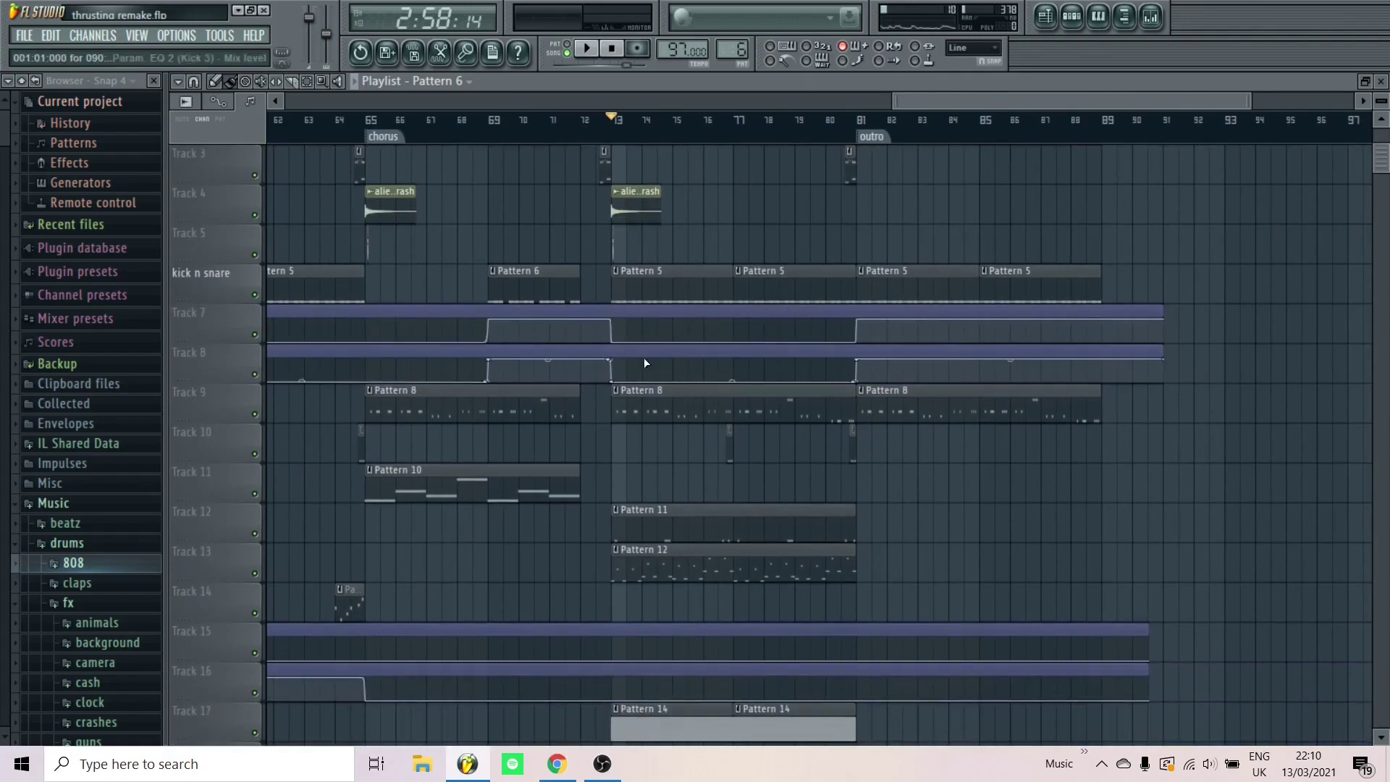
scroll(736, 313, "down", 4)
scroll(626, 354, "up", 2)
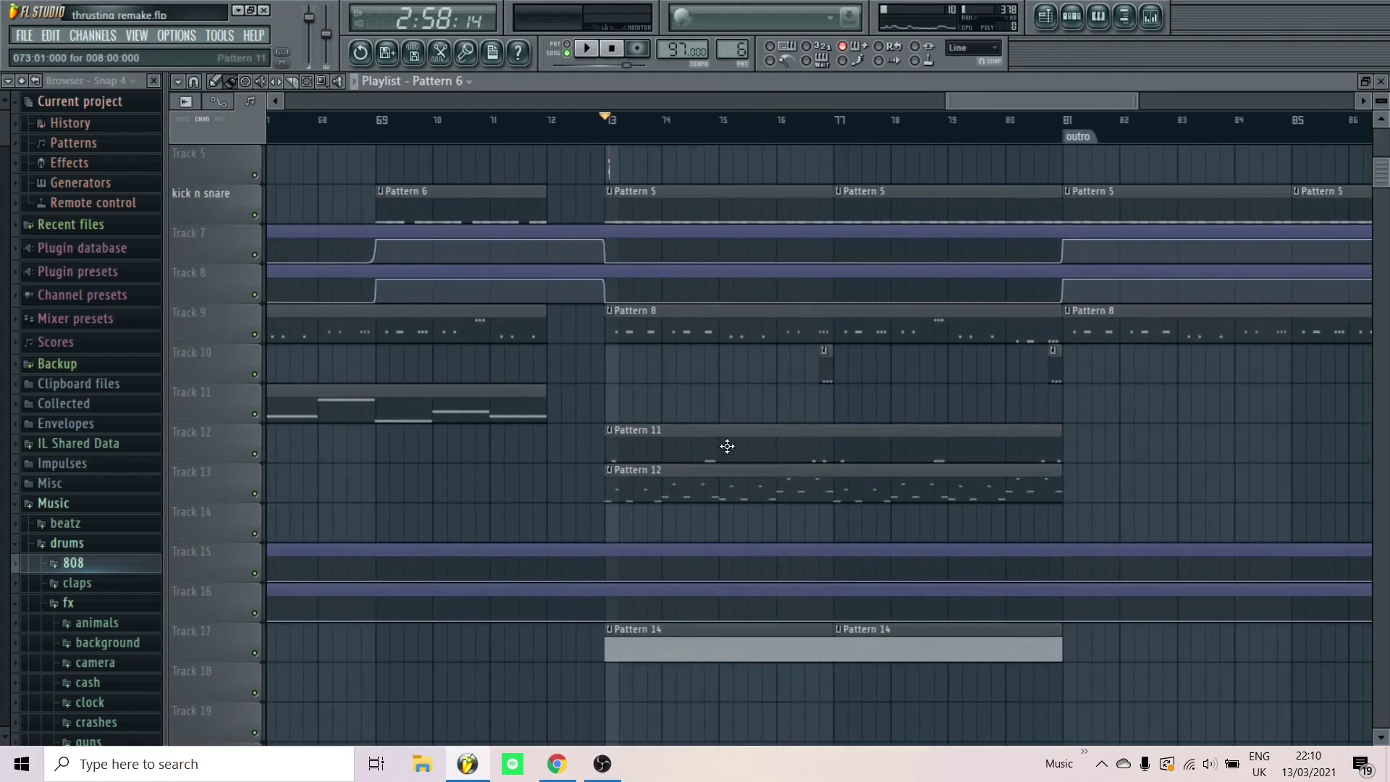
Review the bars 73 to 81 clips across all tracks, from Pattern 1 and alien_crash down to both Pattern 14 clips
scroll(788, 440, "up", 4)
scroll(695, 585, "down", 2)
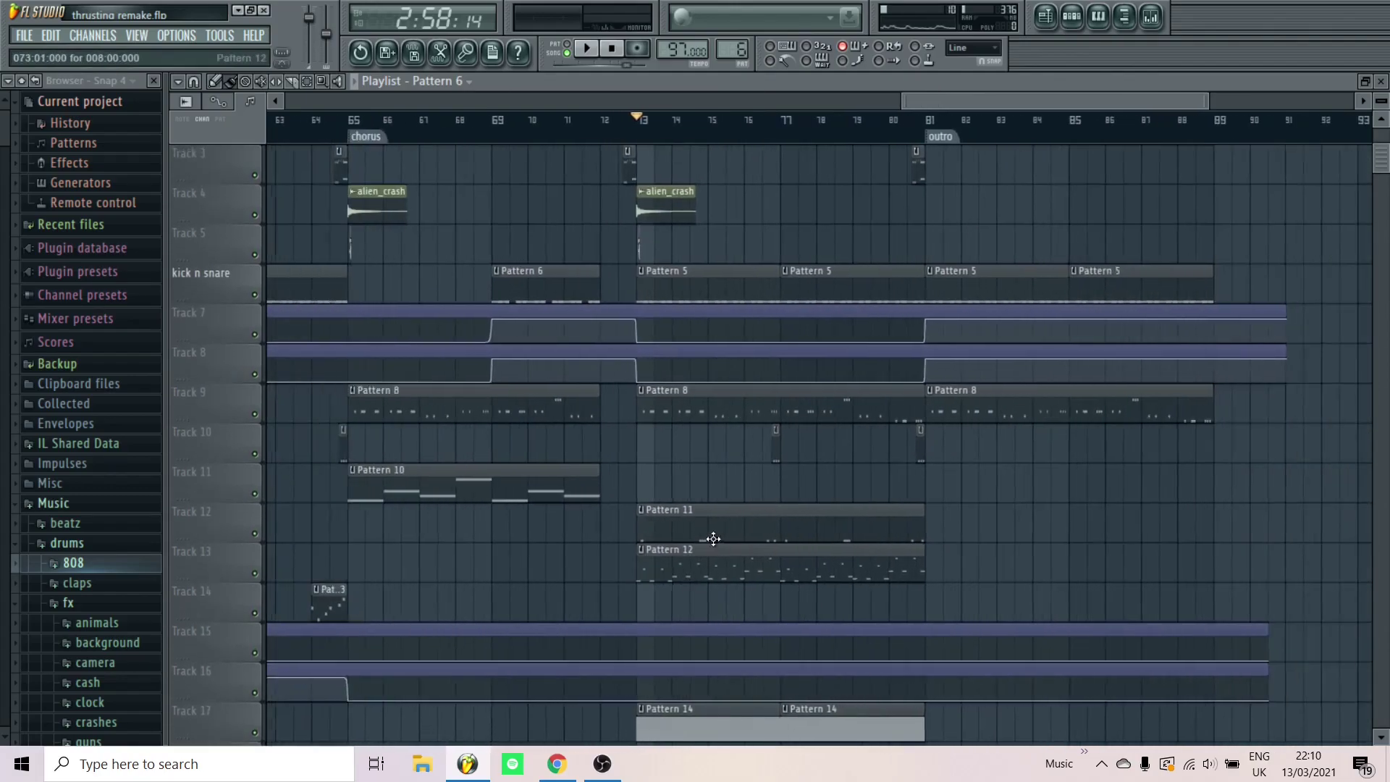
scroll(706, 615, "down", 4)
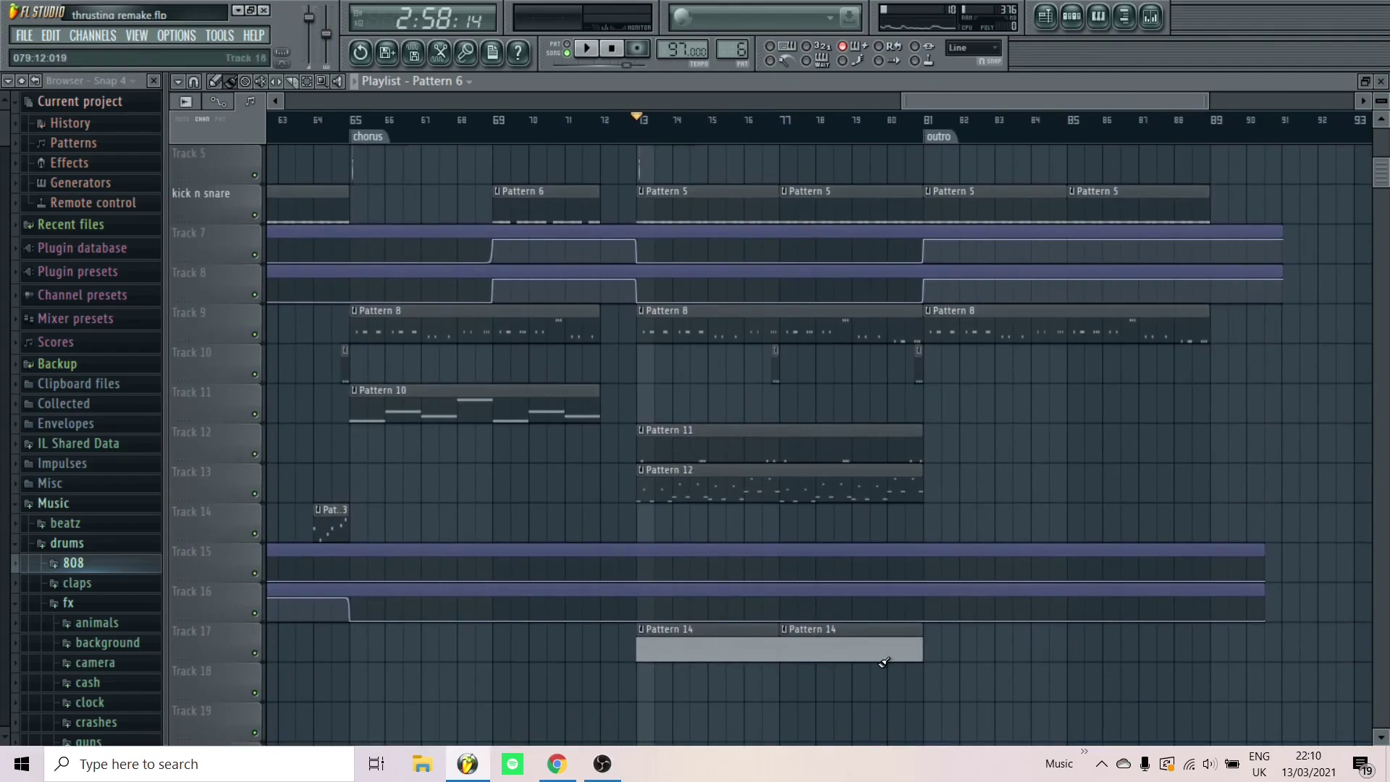
scroll(880, 659, "up", 3)
scroll(598, 493, "up", 2)
scroll(597, 492, "up", 2)
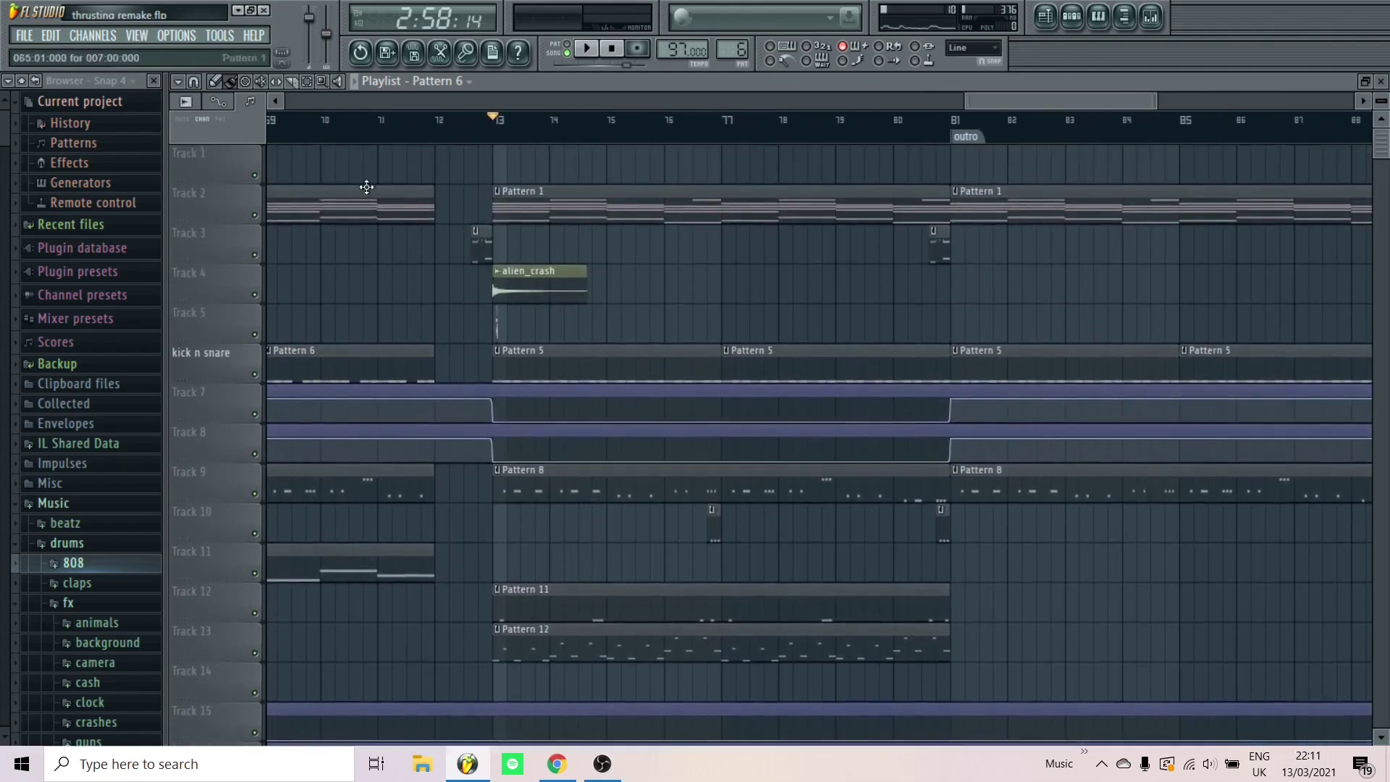
Move the song position to bar 80, play the transition into the outro, and stop shortly after bar 81
scroll(396, 214, "down", 4)
left_click(644, 122)
scroll(660, 307, "up", 5)
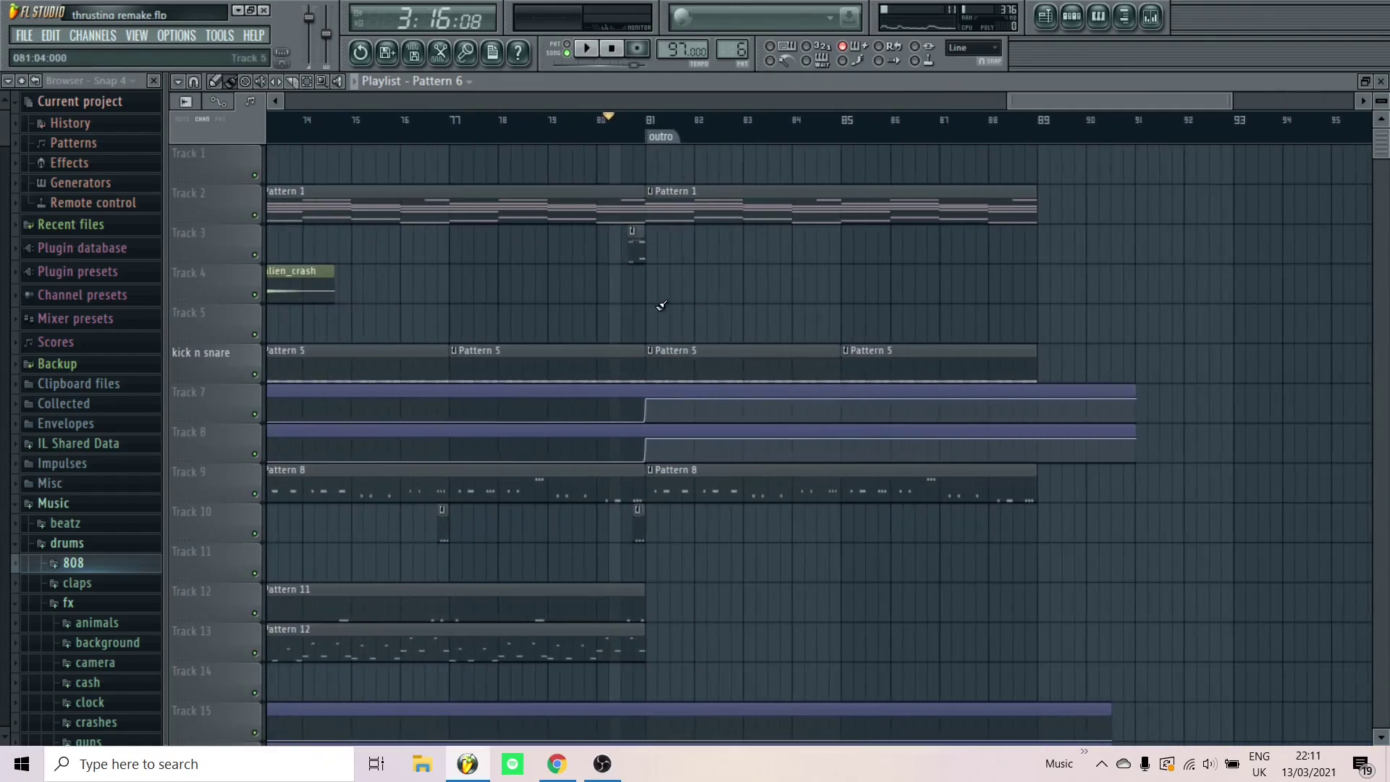
scroll(657, 307, "down", 5)
scroll(657, 307, "down", 4)
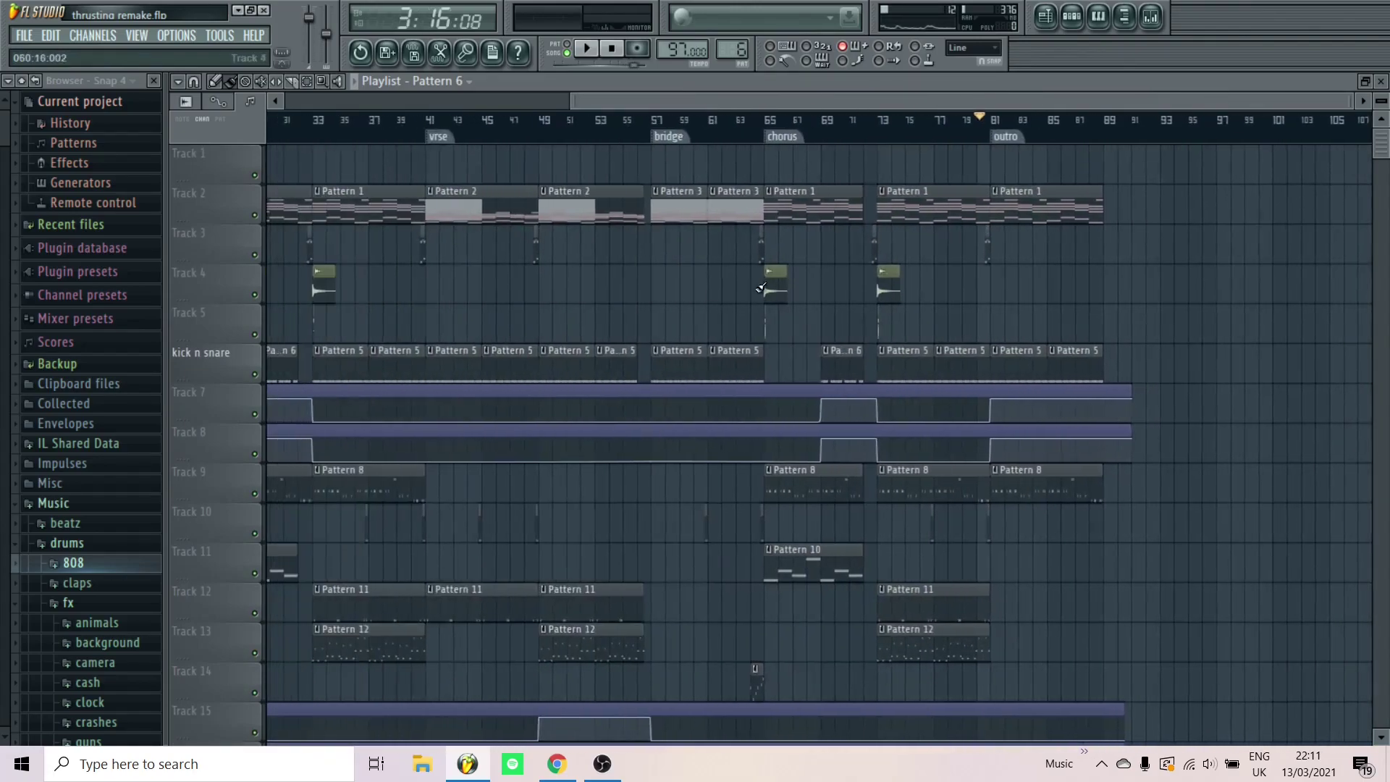
scroll(1016, 196, "up", 4)
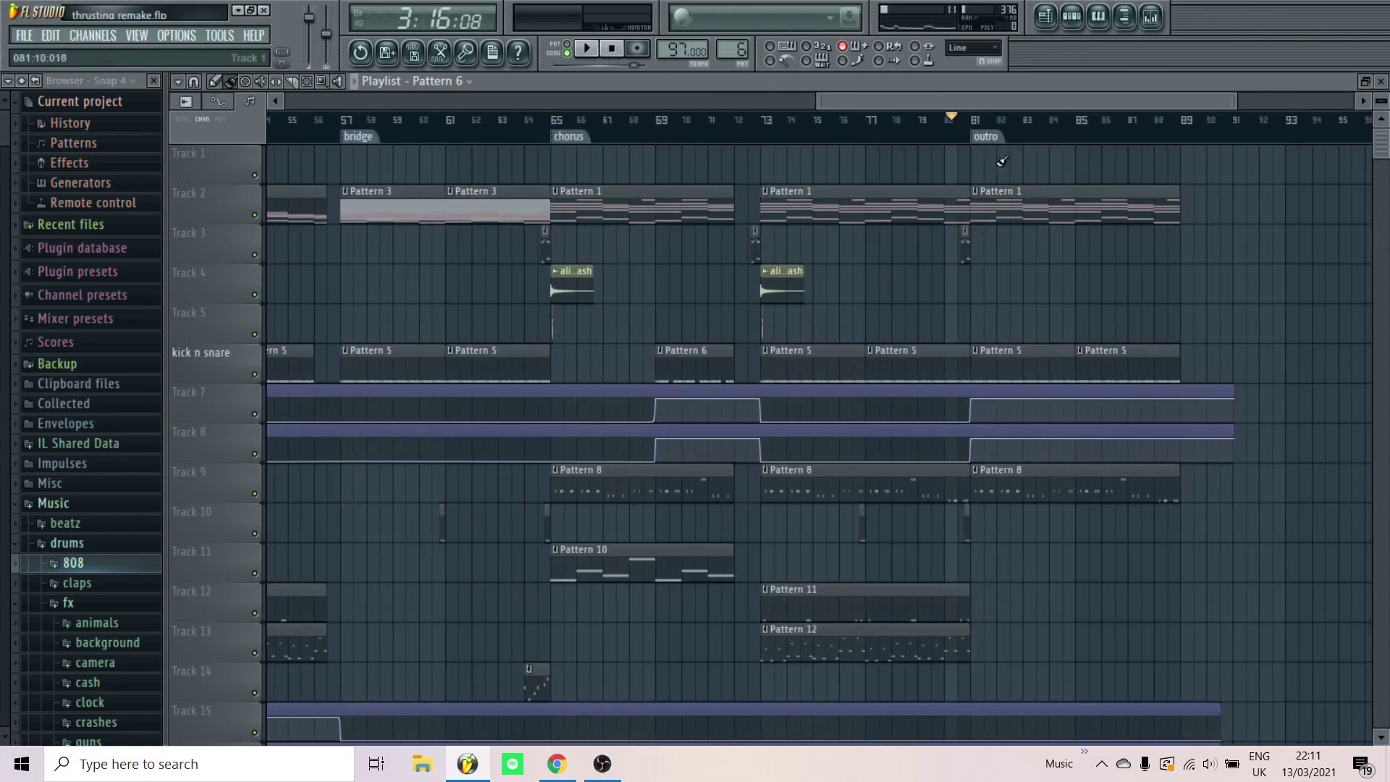
scroll(1120, 239, "up", 4)
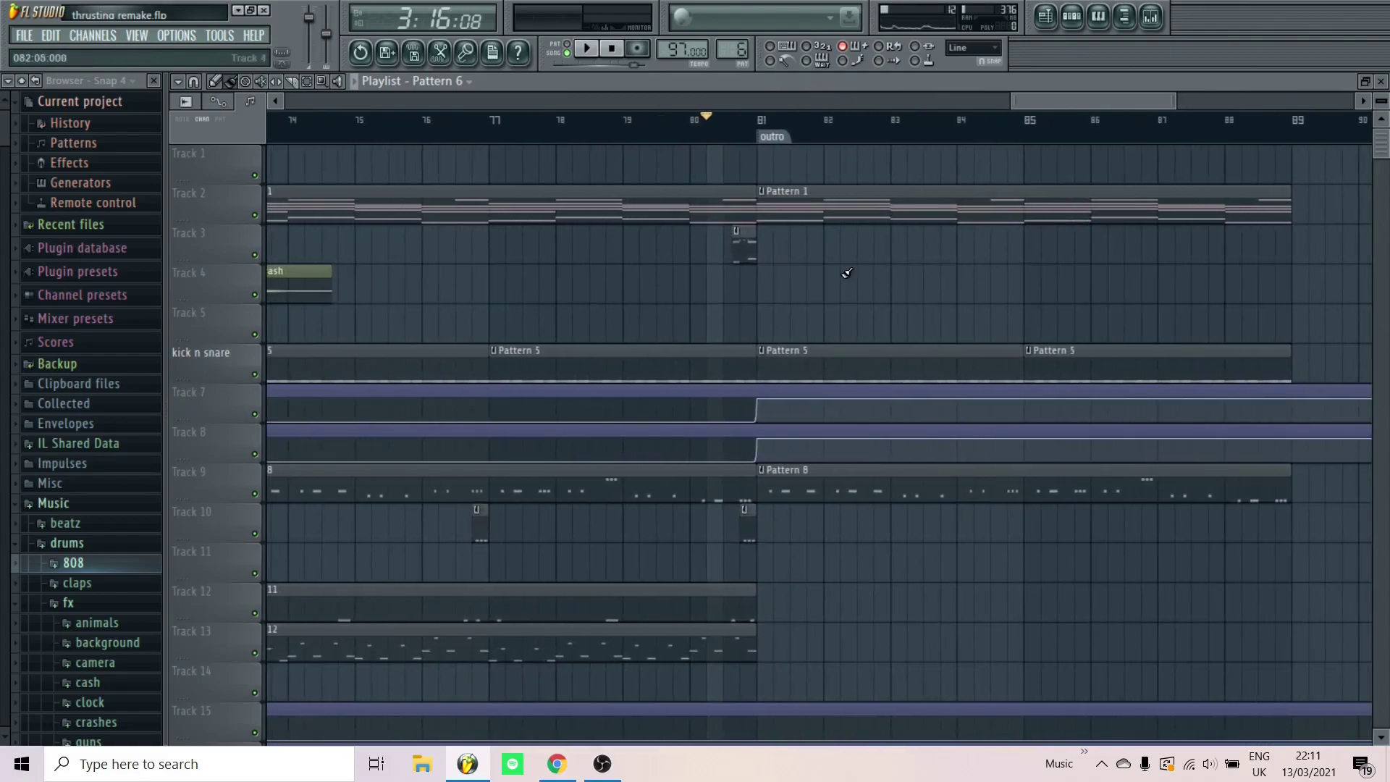
key("space")
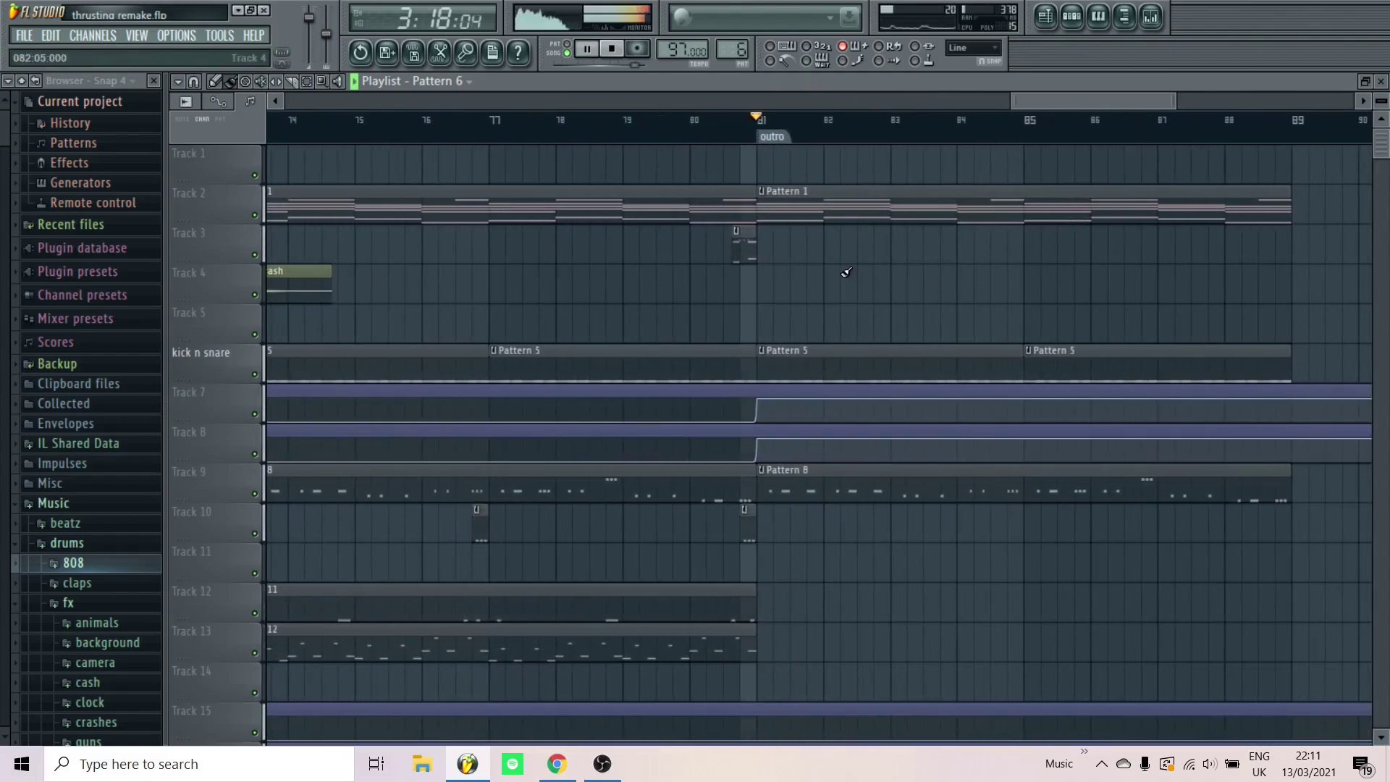
key("space")
Zoom out the playlist to show the whole arrangement from the intro to the outro
scroll(725, 134, "down", 3)
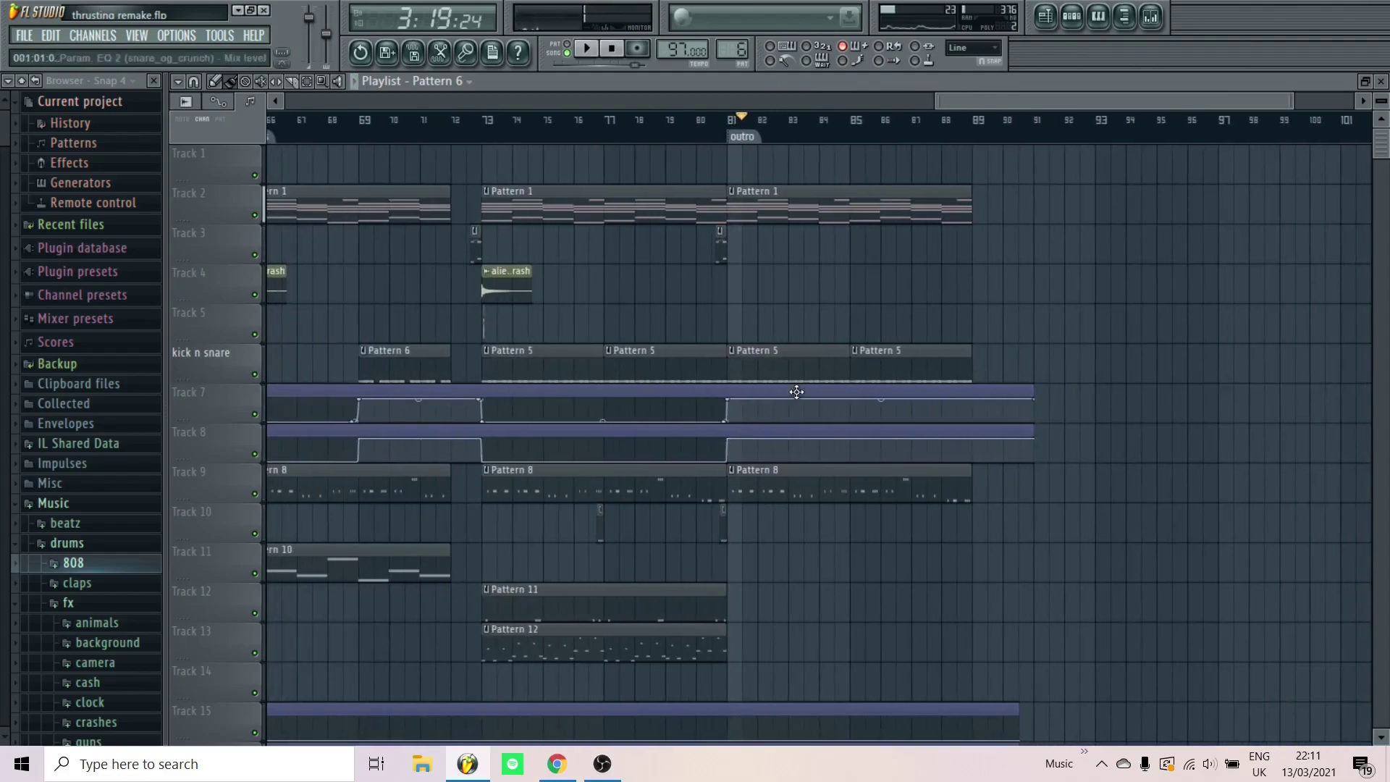
scroll(651, 326, "down", 5)
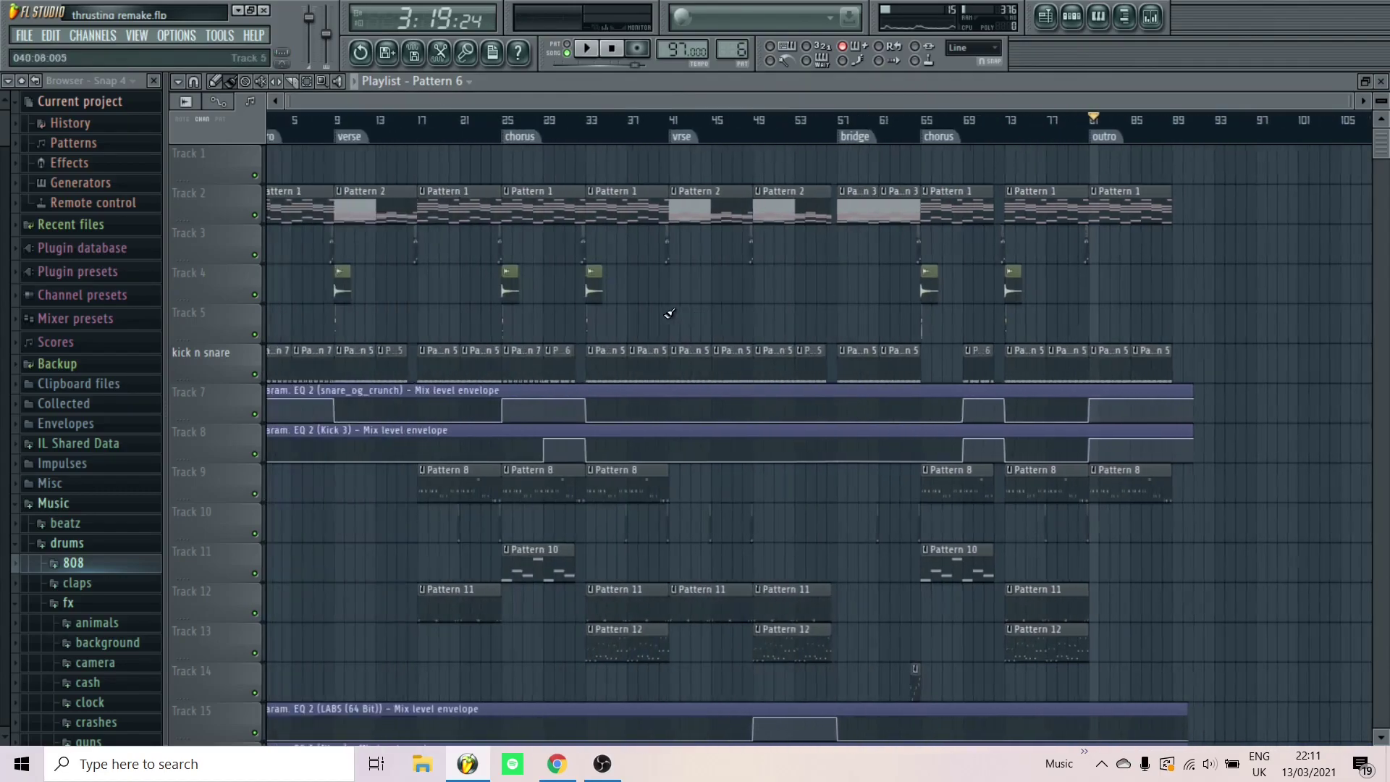
scroll(677, 294, "down", 2)
scroll(663, 255, "up", 2)
scroll(579, 239, "down", 3)
scroll(531, 188, "up", 3)
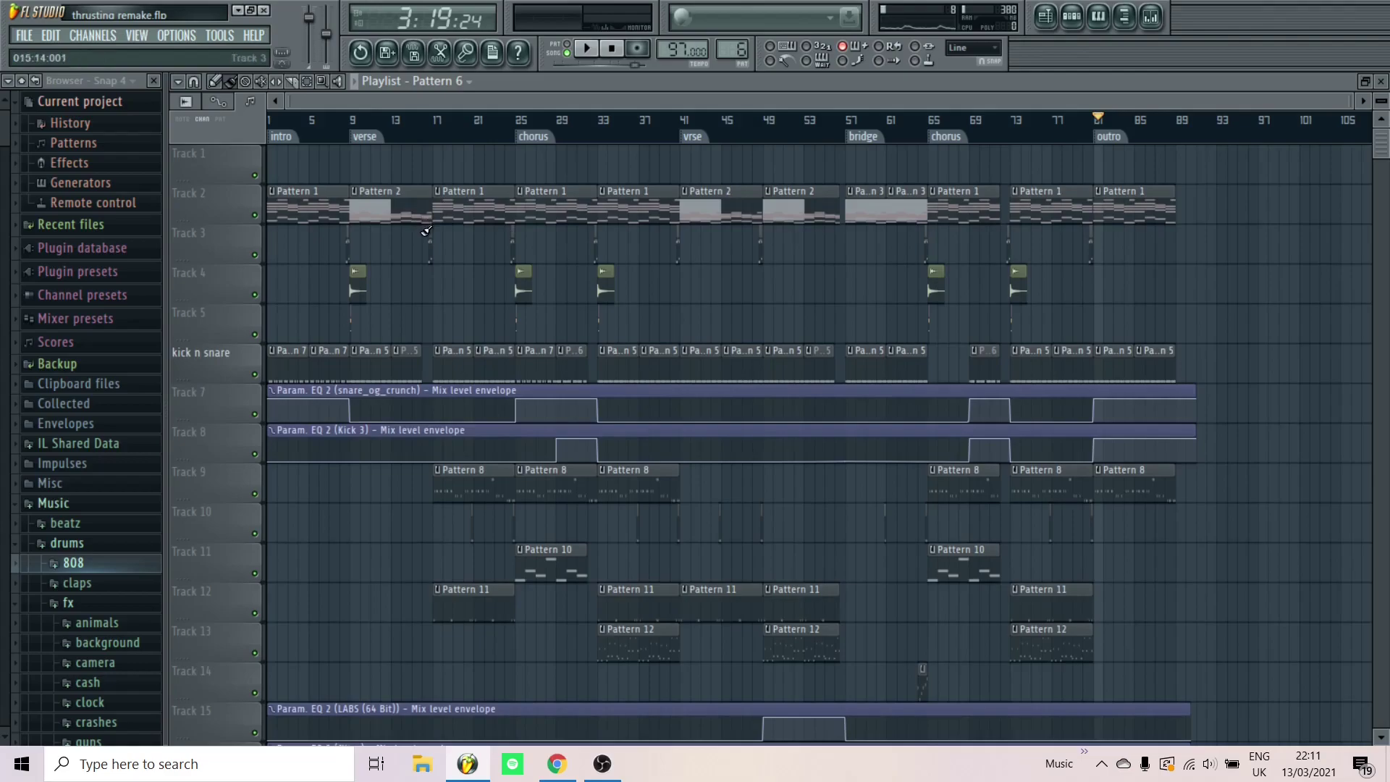
Review the full arrangement's tracks, including the EQ 2 mix level envelopes and the Pattern 14 clips on Track 17
scroll(566, 537, "down", 4)
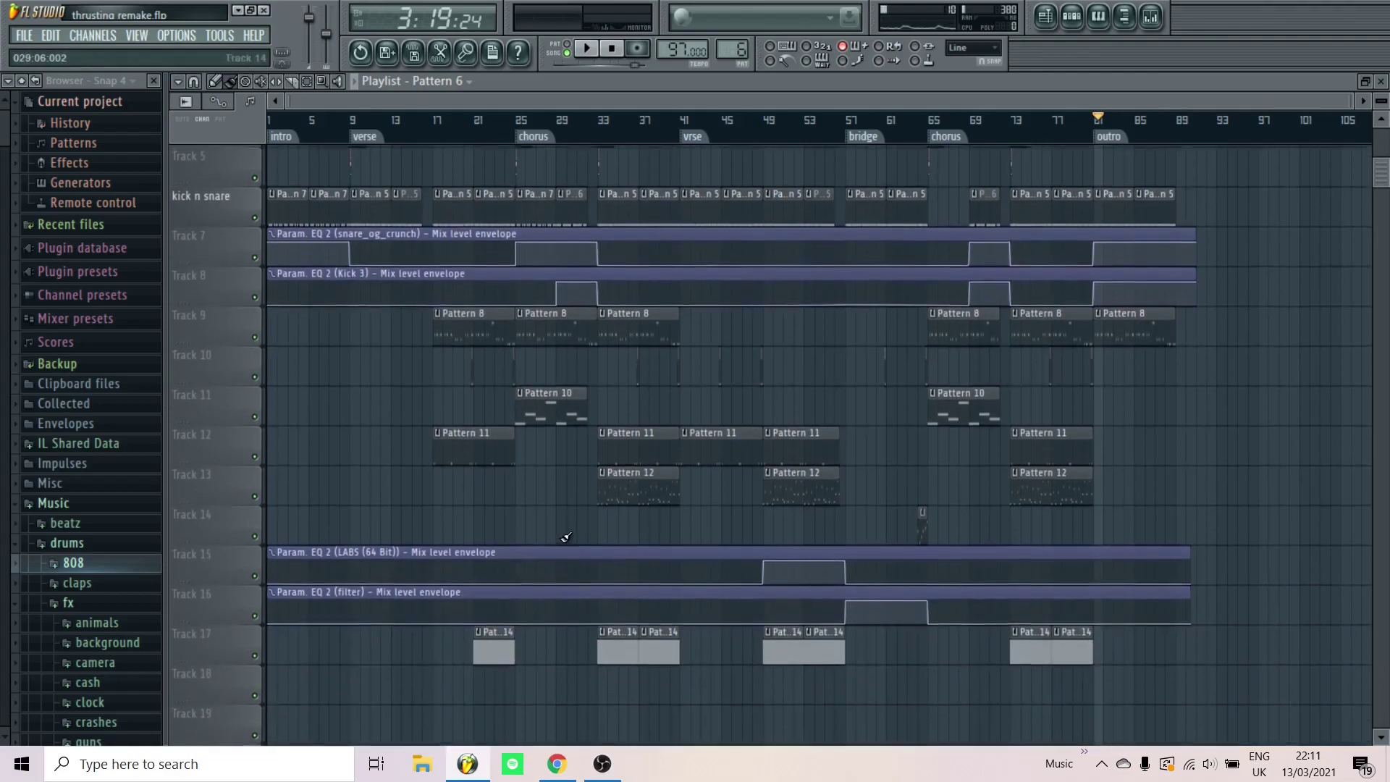
scroll(458, 428, "up", 2)
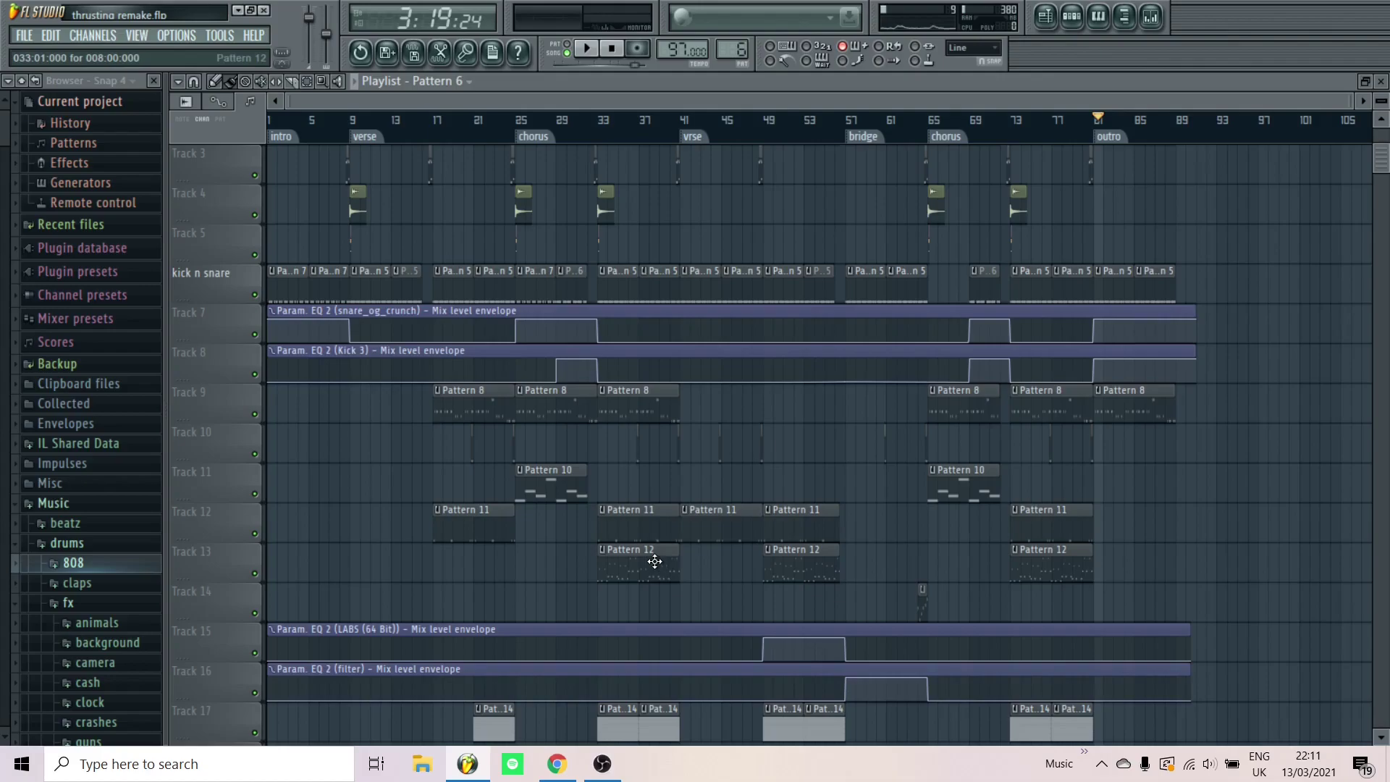
scroll(588, 598, "down", 3)
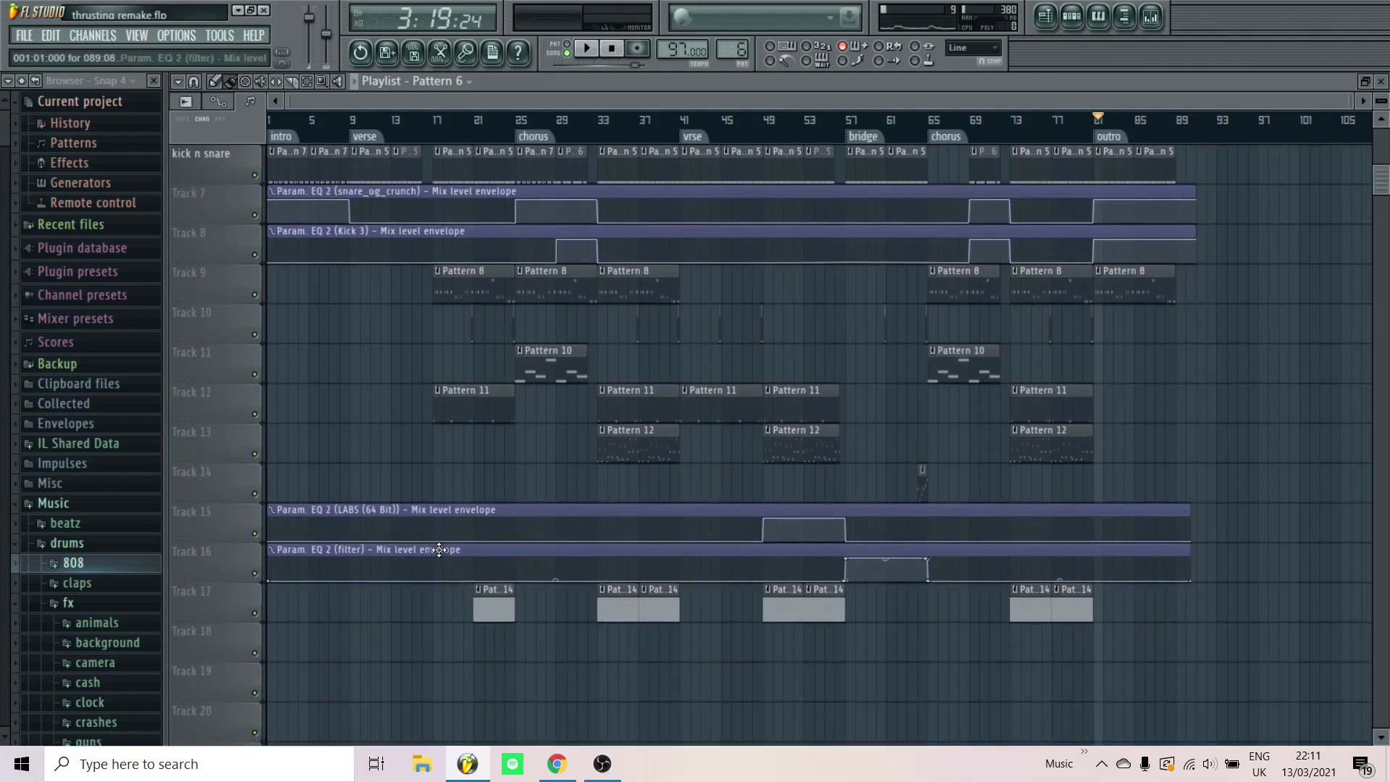
scroll(347, 427, "up", 3)
scroll(348, 427, "up", 2)
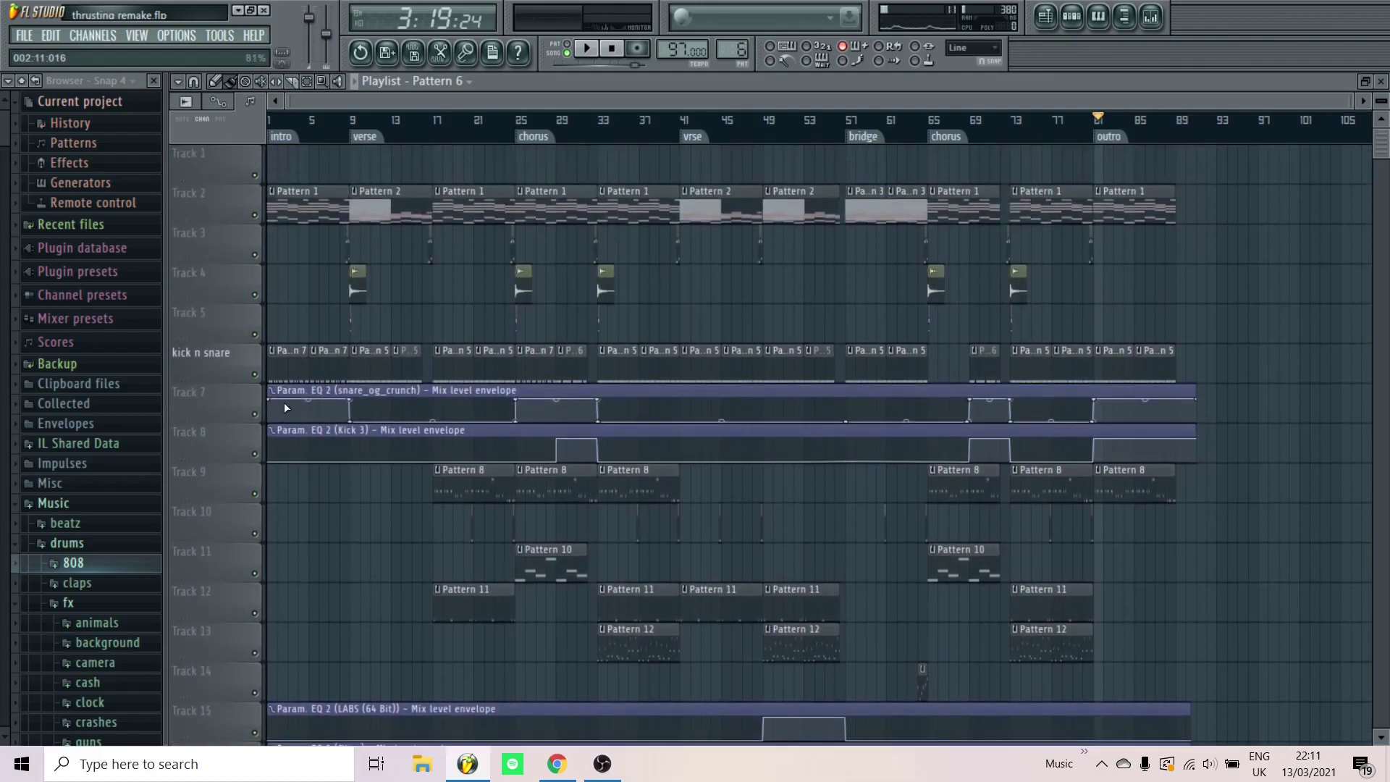
scroll(284, 402, "down", 5)
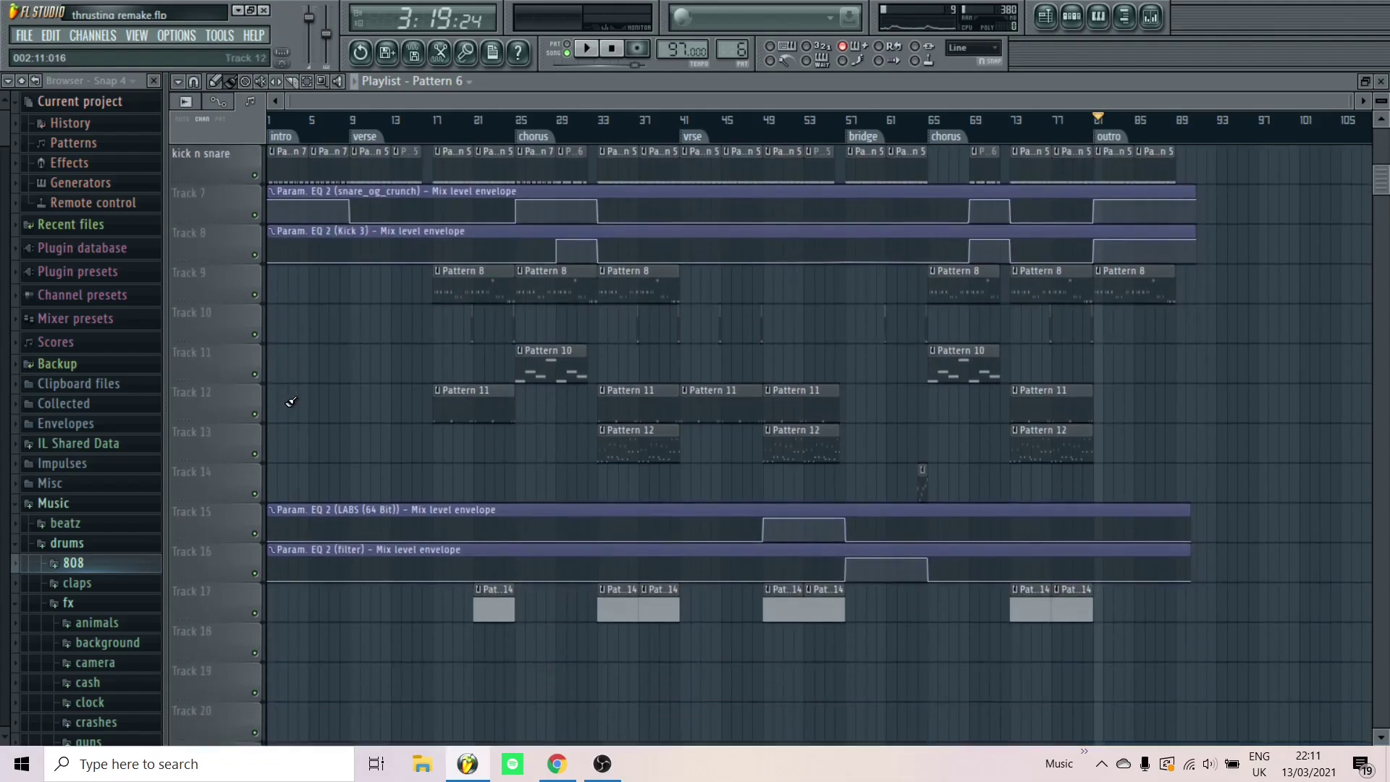
scroll(293, 416, "up", 5)
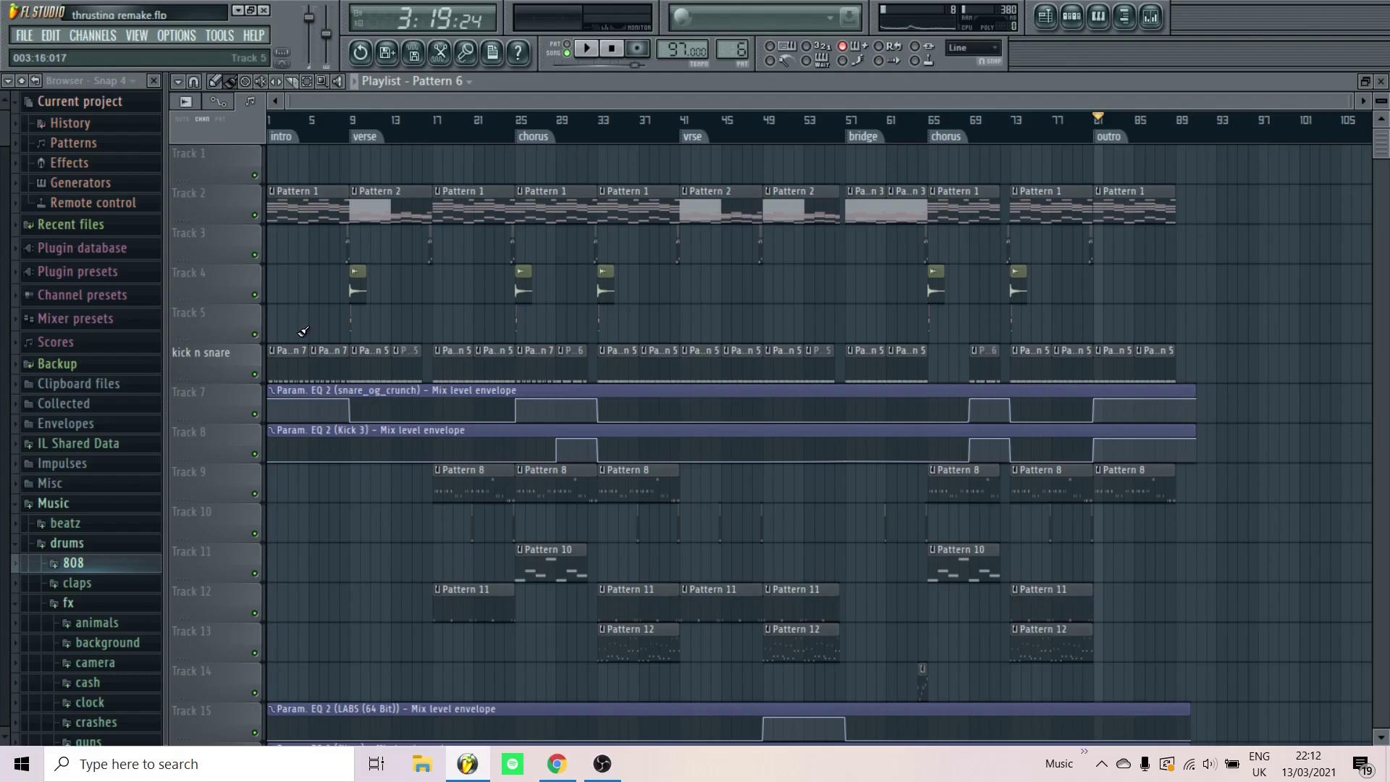
scroll(301, 333, "down", 1)
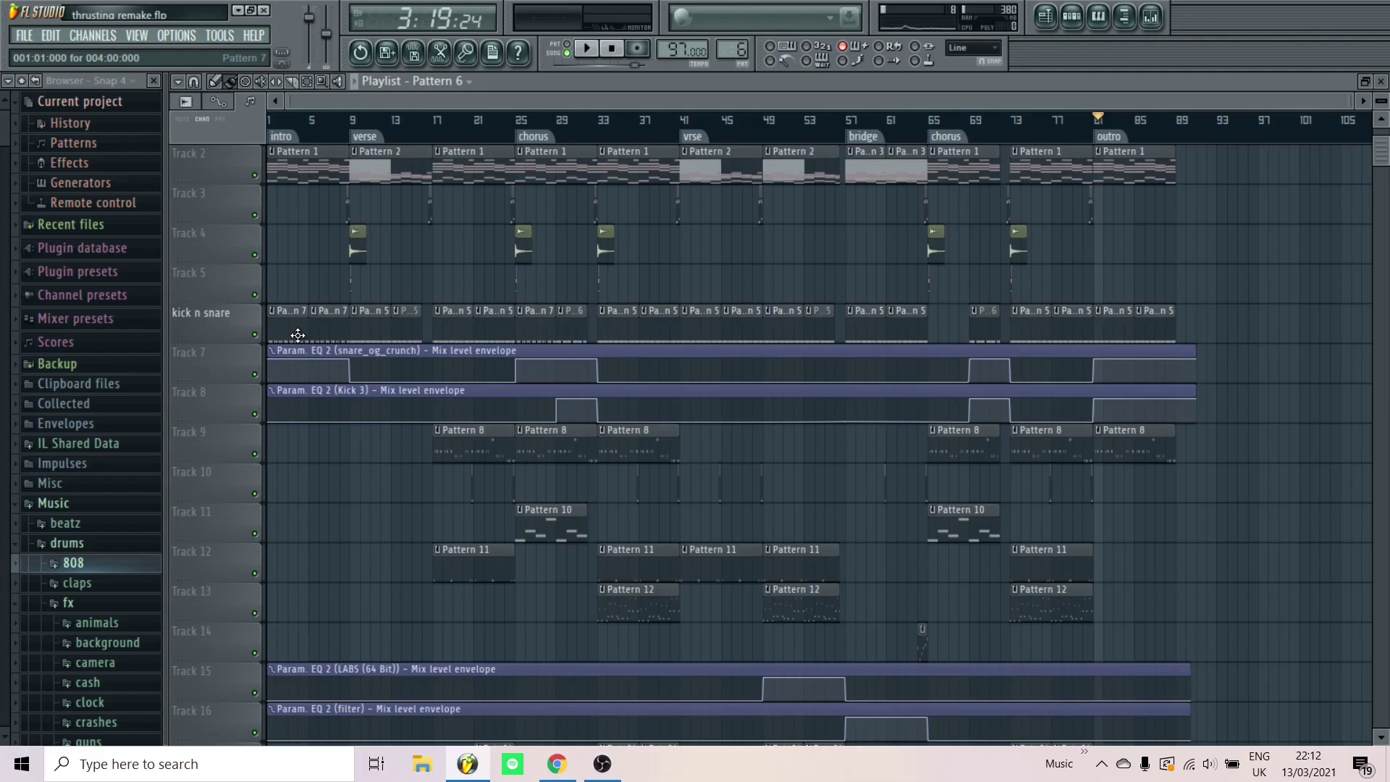
scroll(297, 335, "up", 1)
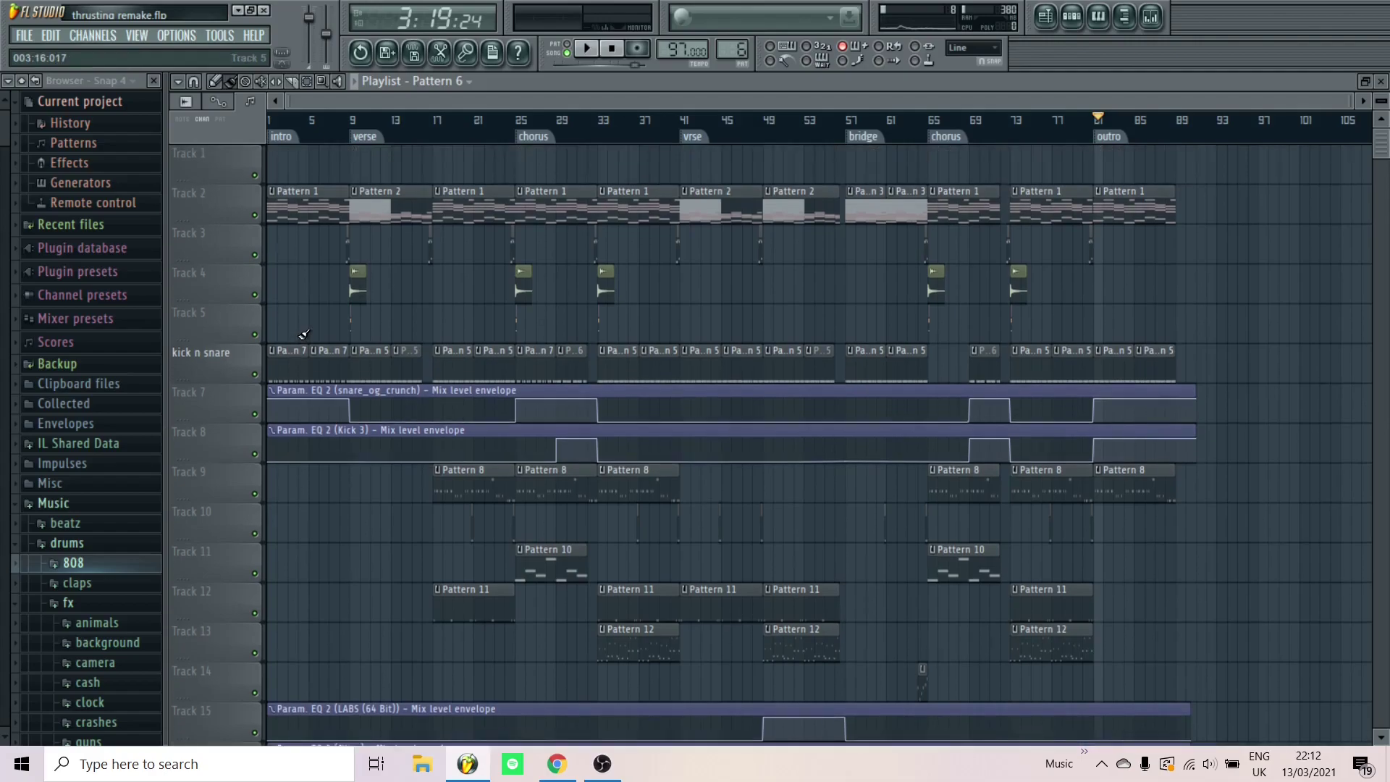
scroll(303, 334, "down", 3)
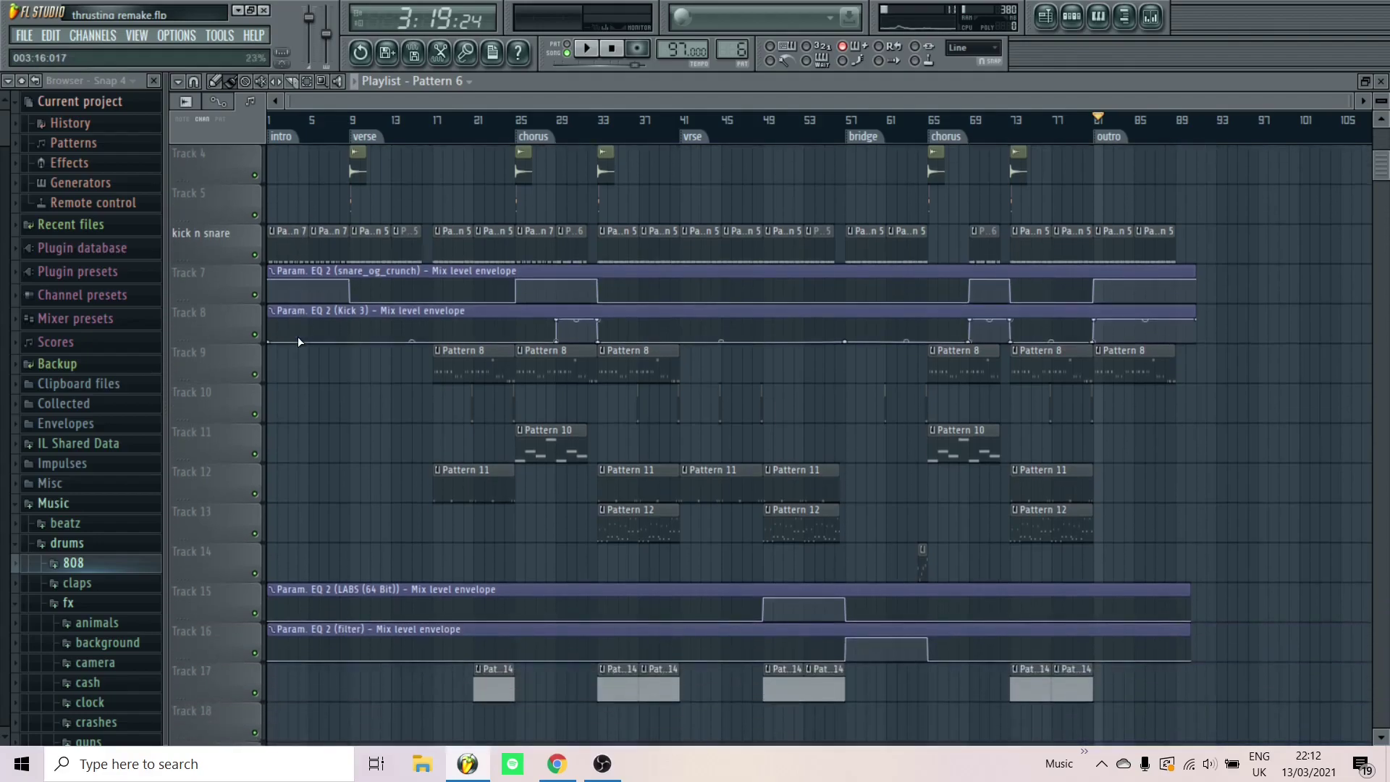
scroll(297, 336, "up", 2)
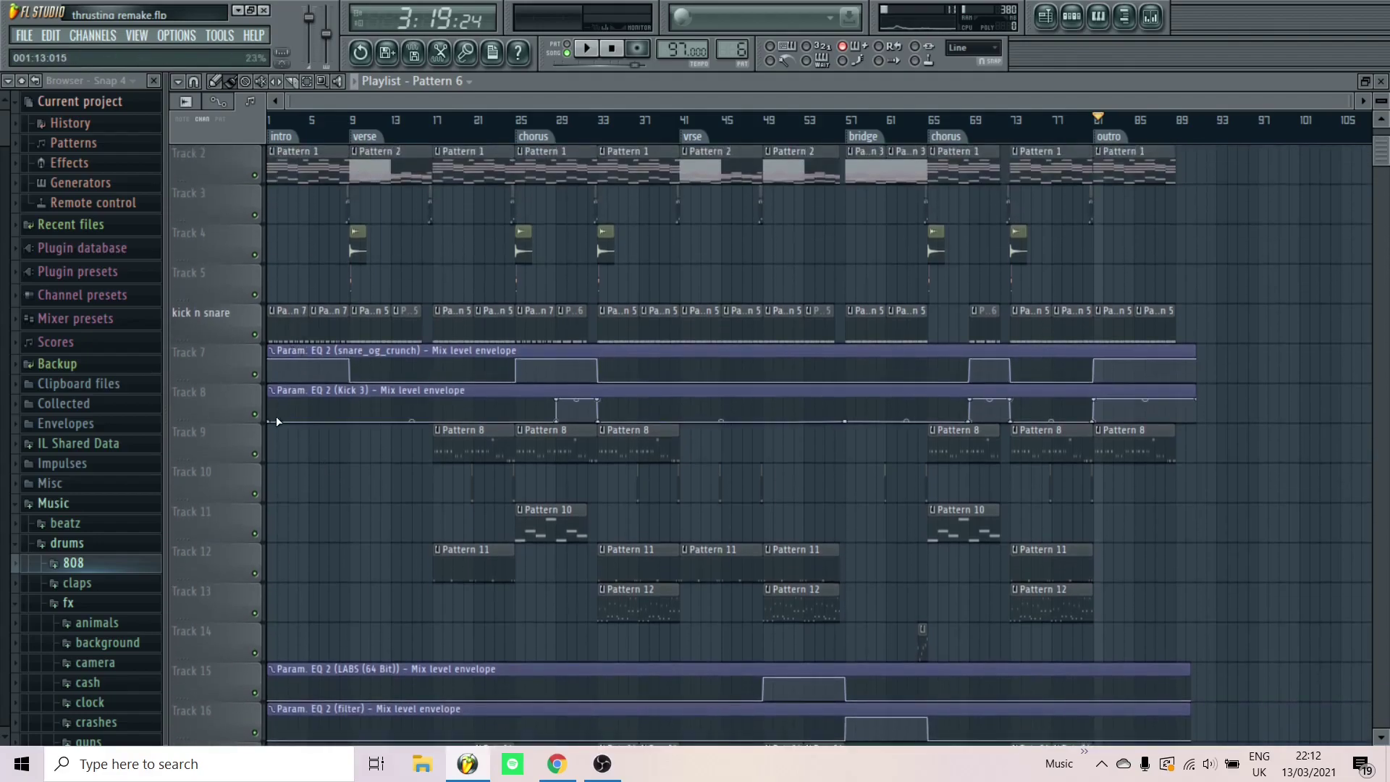
scroll(276, 421, "up", 1)
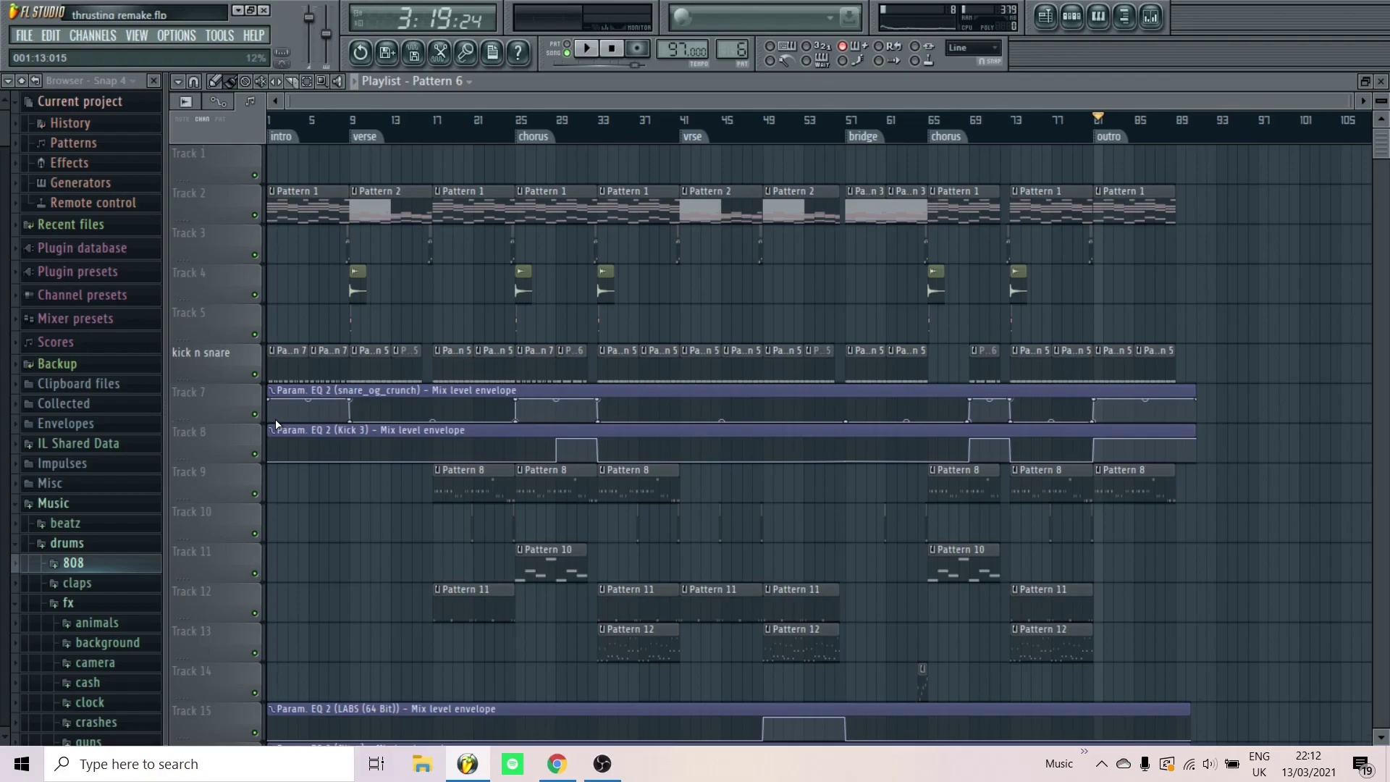
scroll(276, 423, "down", 5)
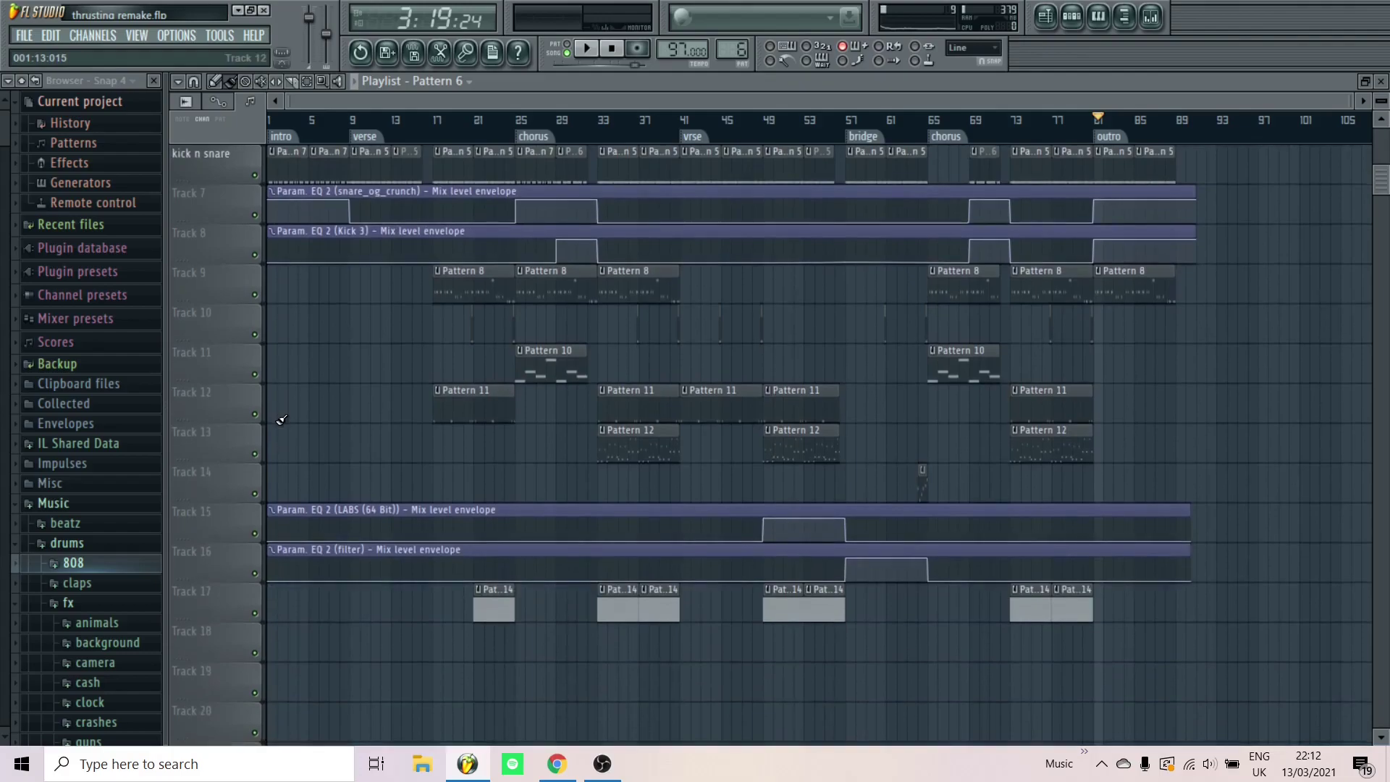